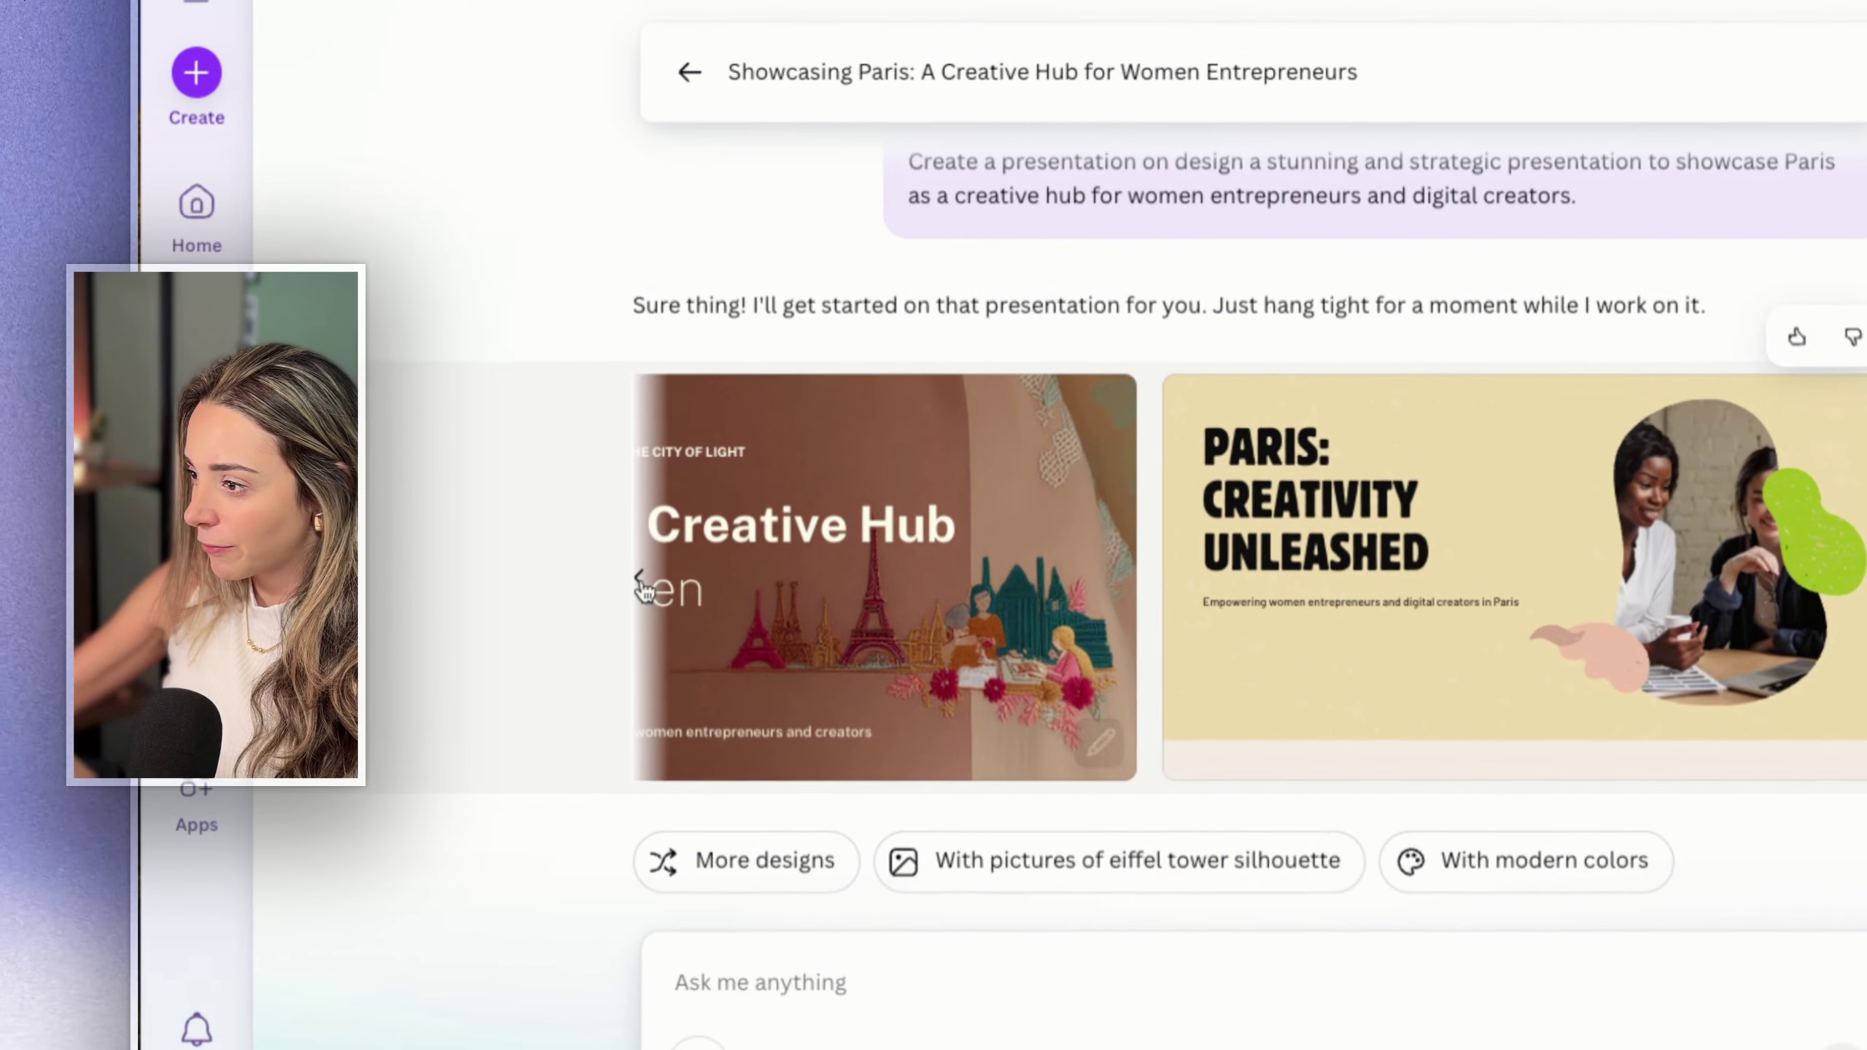
Step: Browse the generated presentation designs and open the one titled "Paris: A Thriving Creative Hub for Women Entrepreneurs"
{"action": "left_click", "coordinate": [552, 581]}
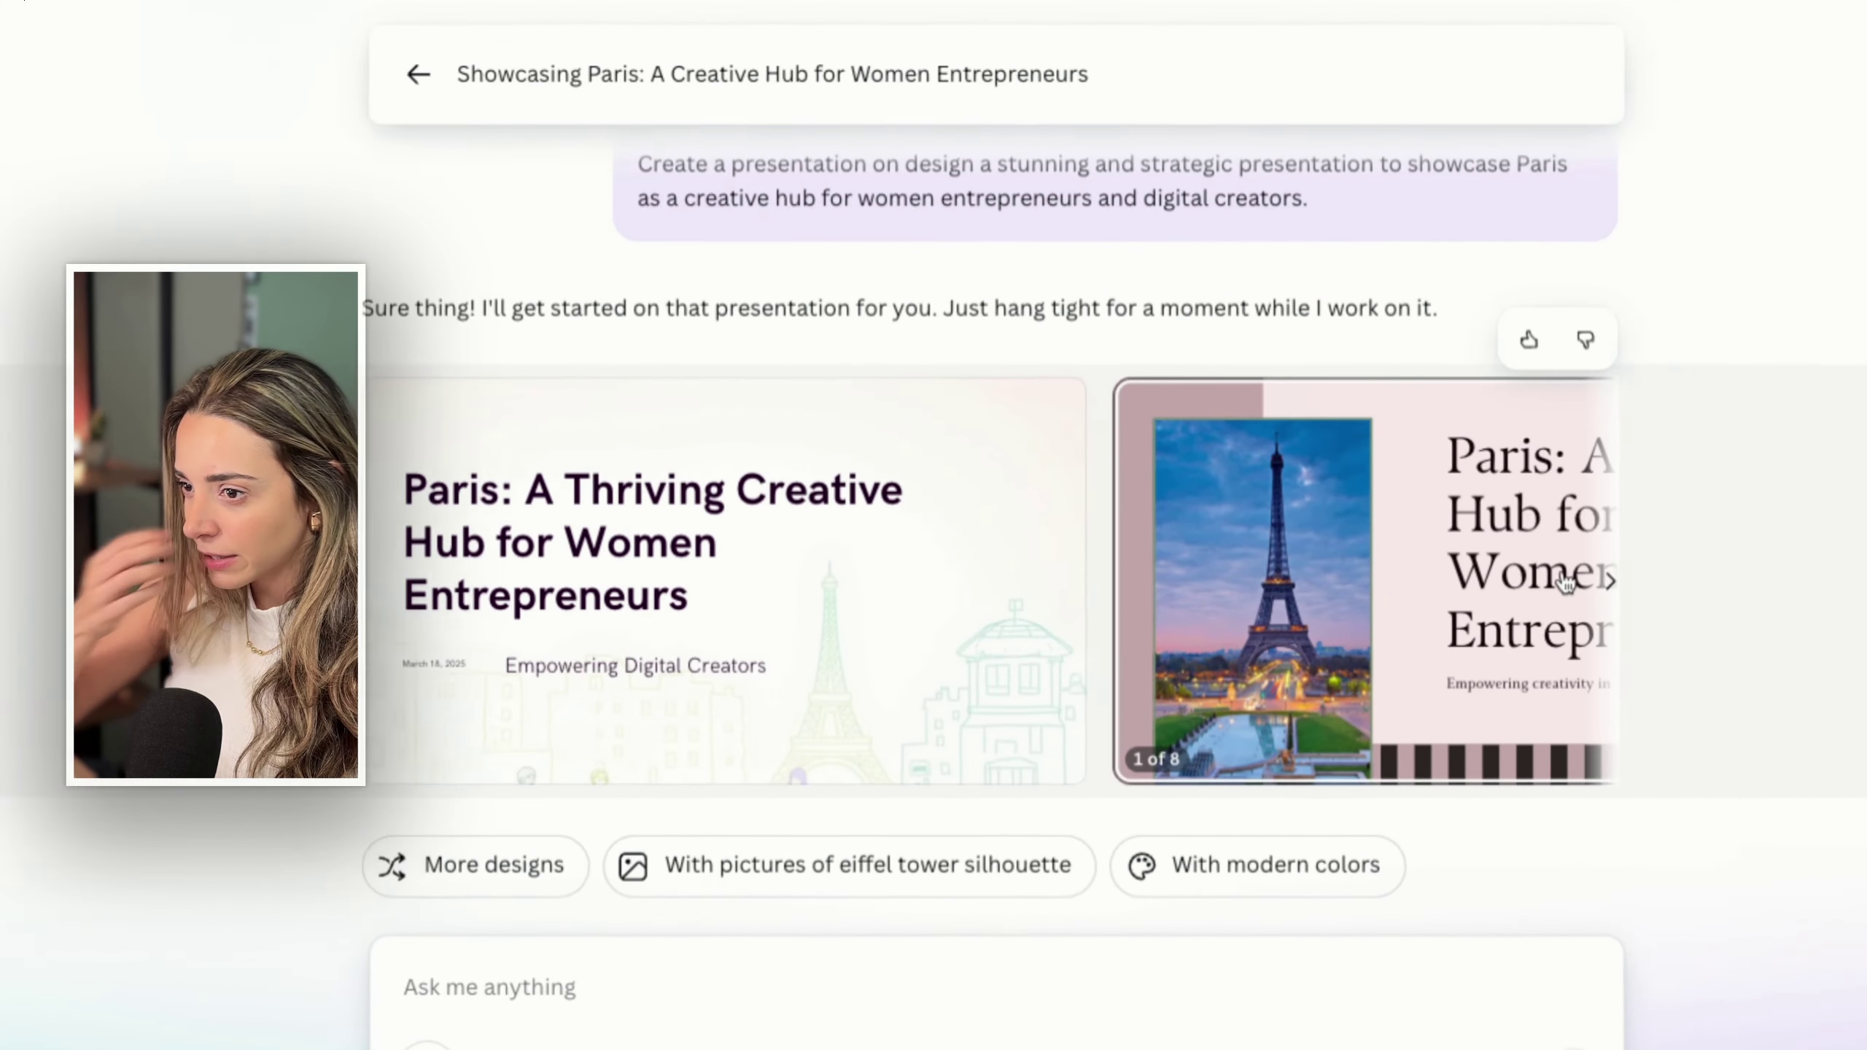
{"action": "left_click", "coordinate": [1418, 585]}
{"action": "left_click", "coordinate": [1419, 589]}
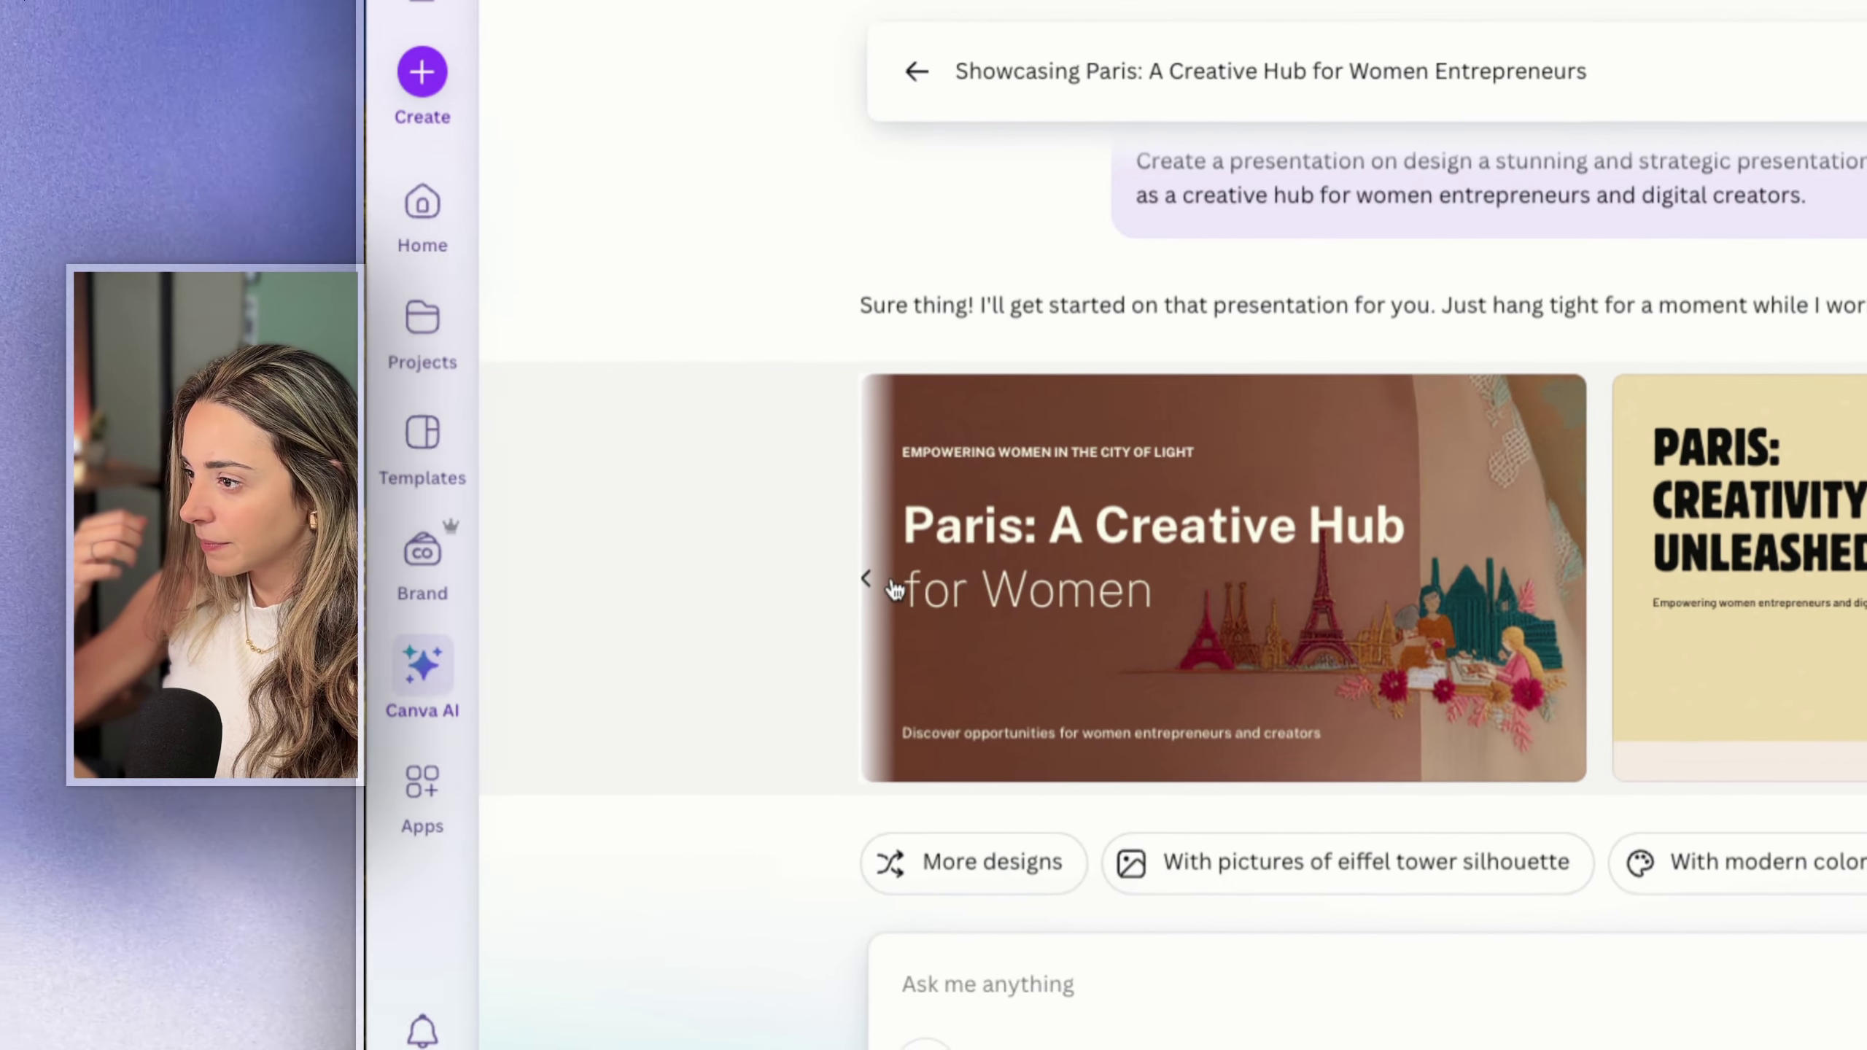
{"action": "left_click", "coordinate": [866, 580]}
{"action": "left_click", "coordinate": [657, 613]}
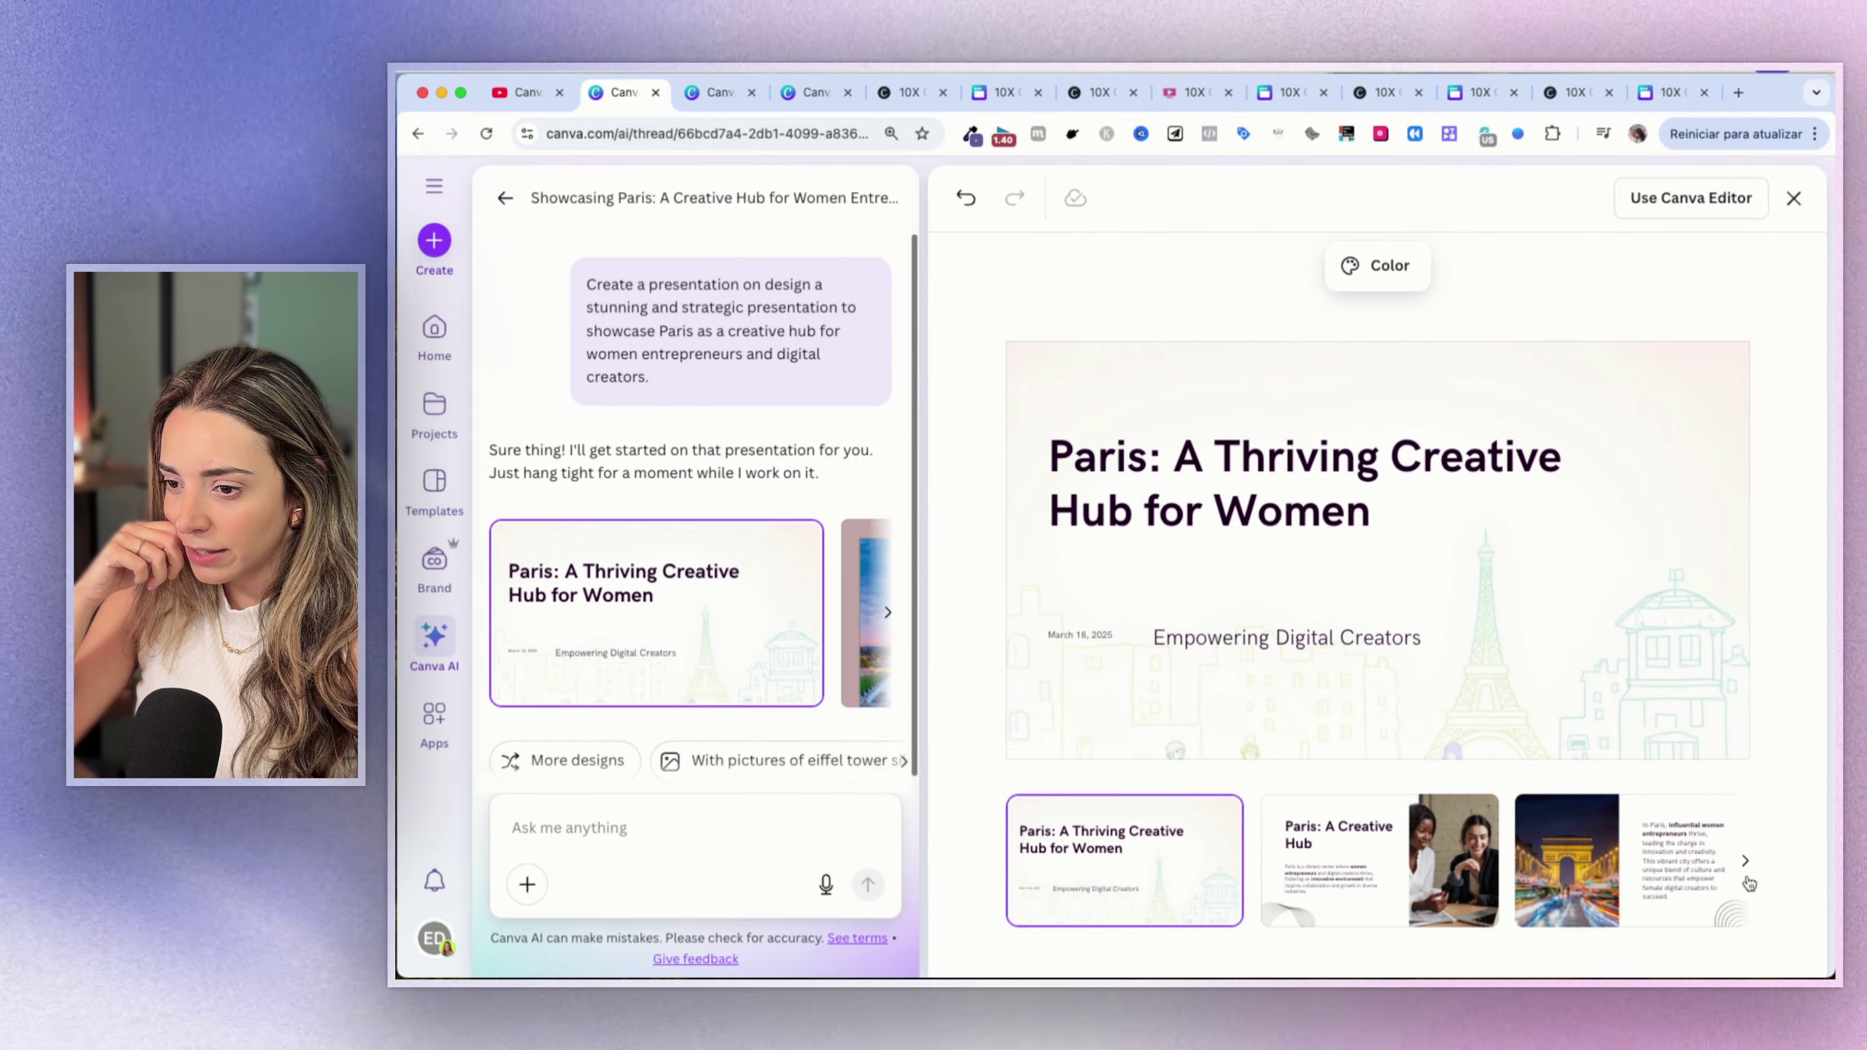
Step: Look through the slides of the opened Paris presentation, including the Arc de Triomphe and Celebrating Women Entrepreneurs pages
{"action": "left_click", "coordinate": [1631, 861]}
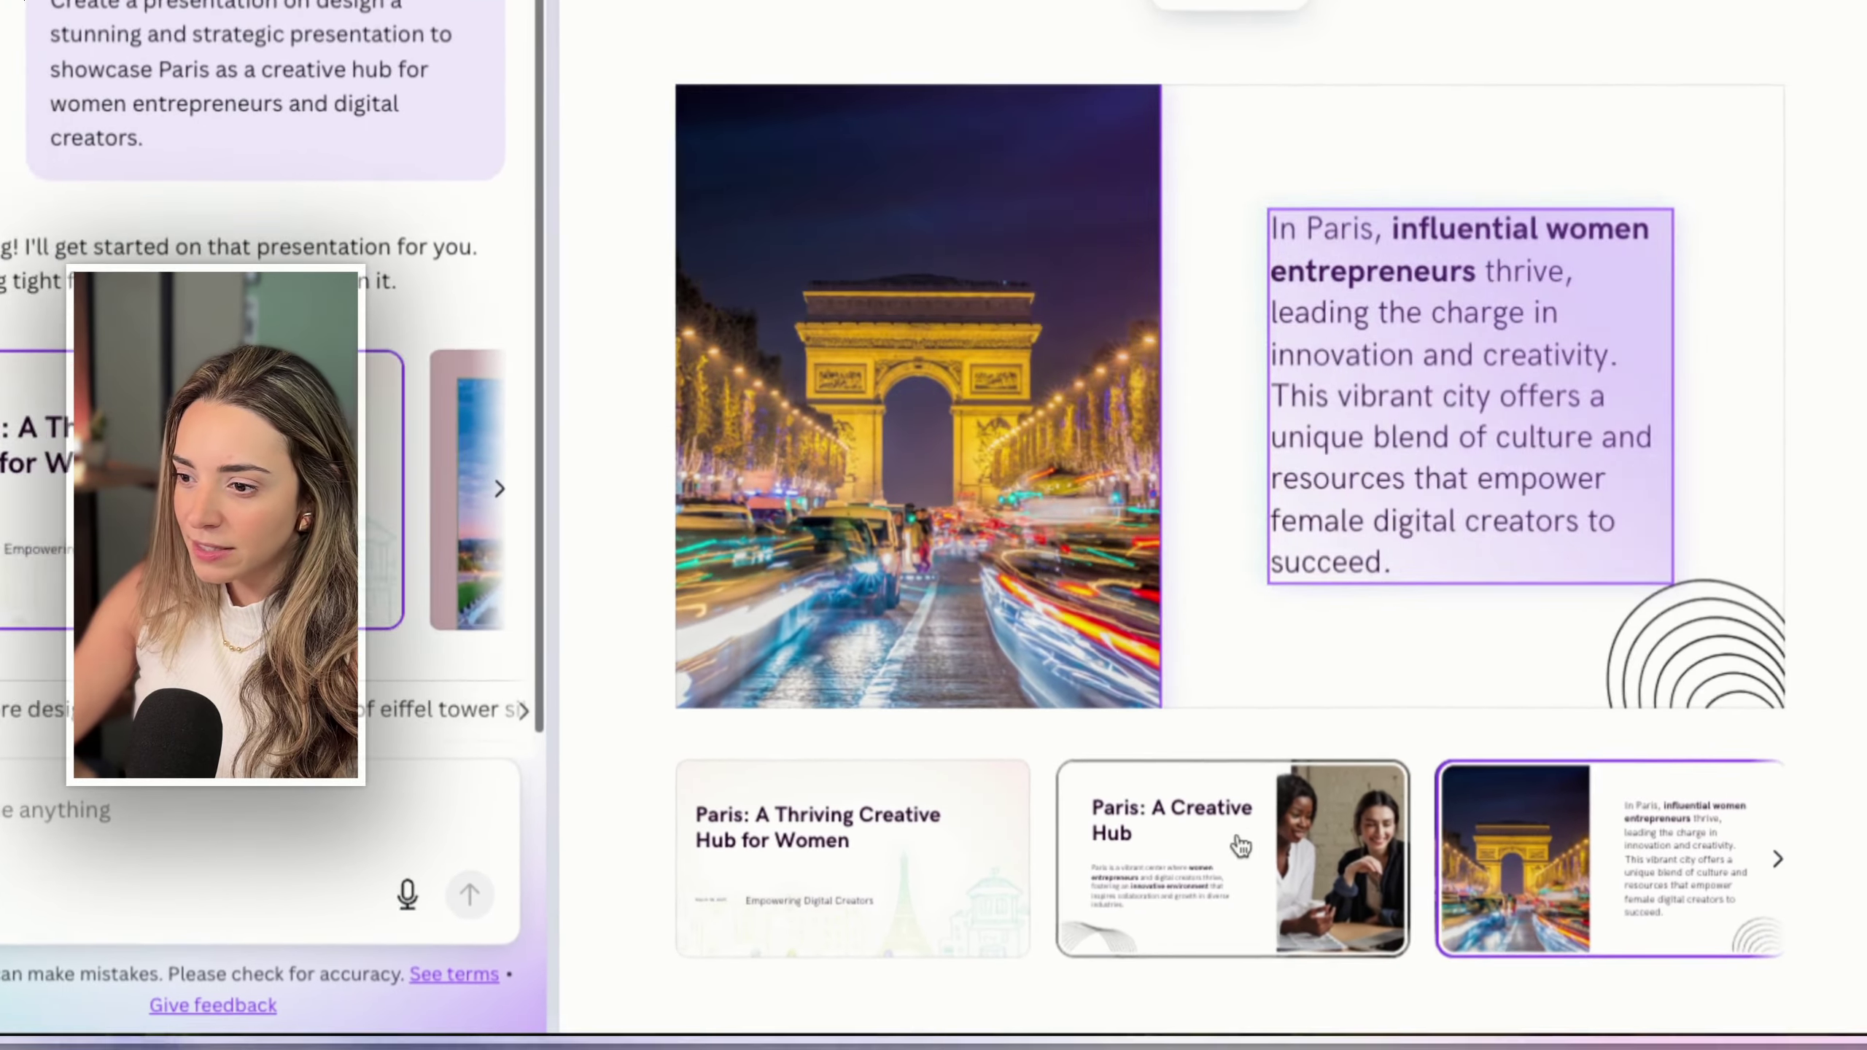
{"action": "left_click", "coordinate": [1386, 861]}
{"action": "left_click", "coordinate": [1707, 801]}
{"action": "left_click", "coordinate": [1683, 802]}
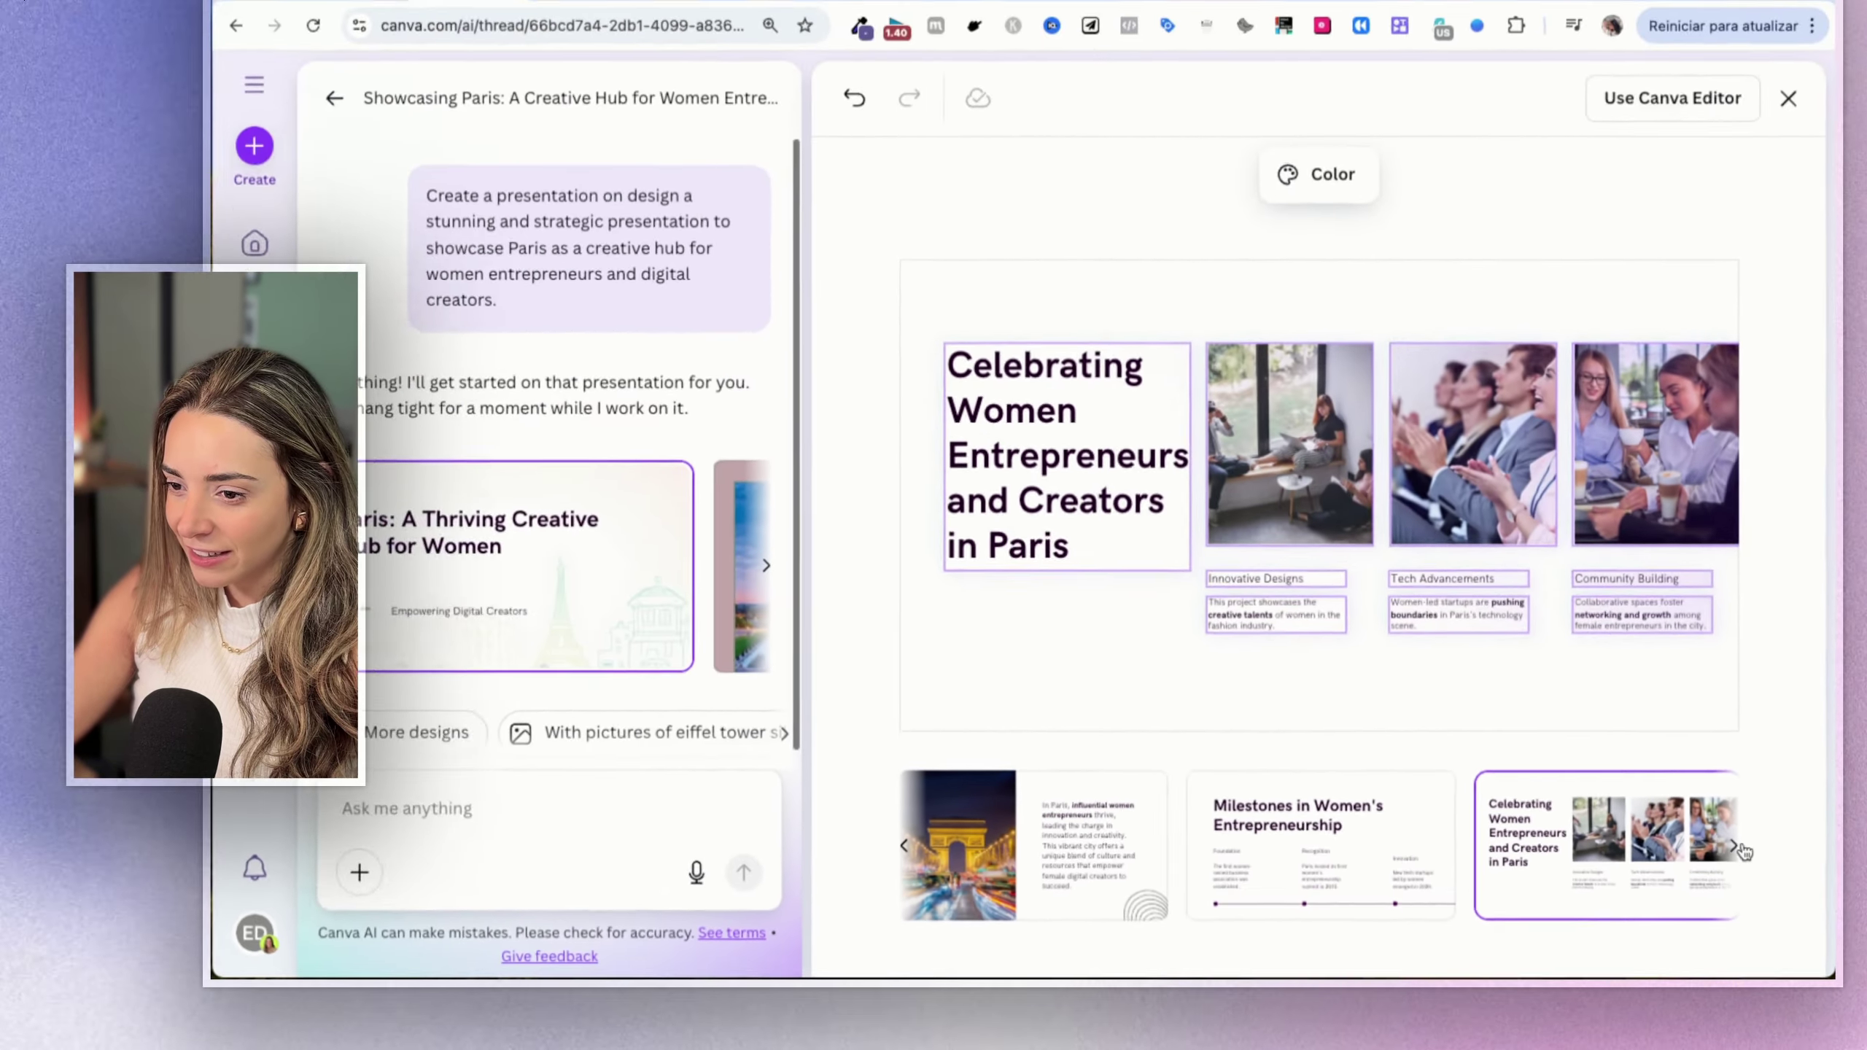
{"action": "left_click", "coordinate": [1736, 847]}
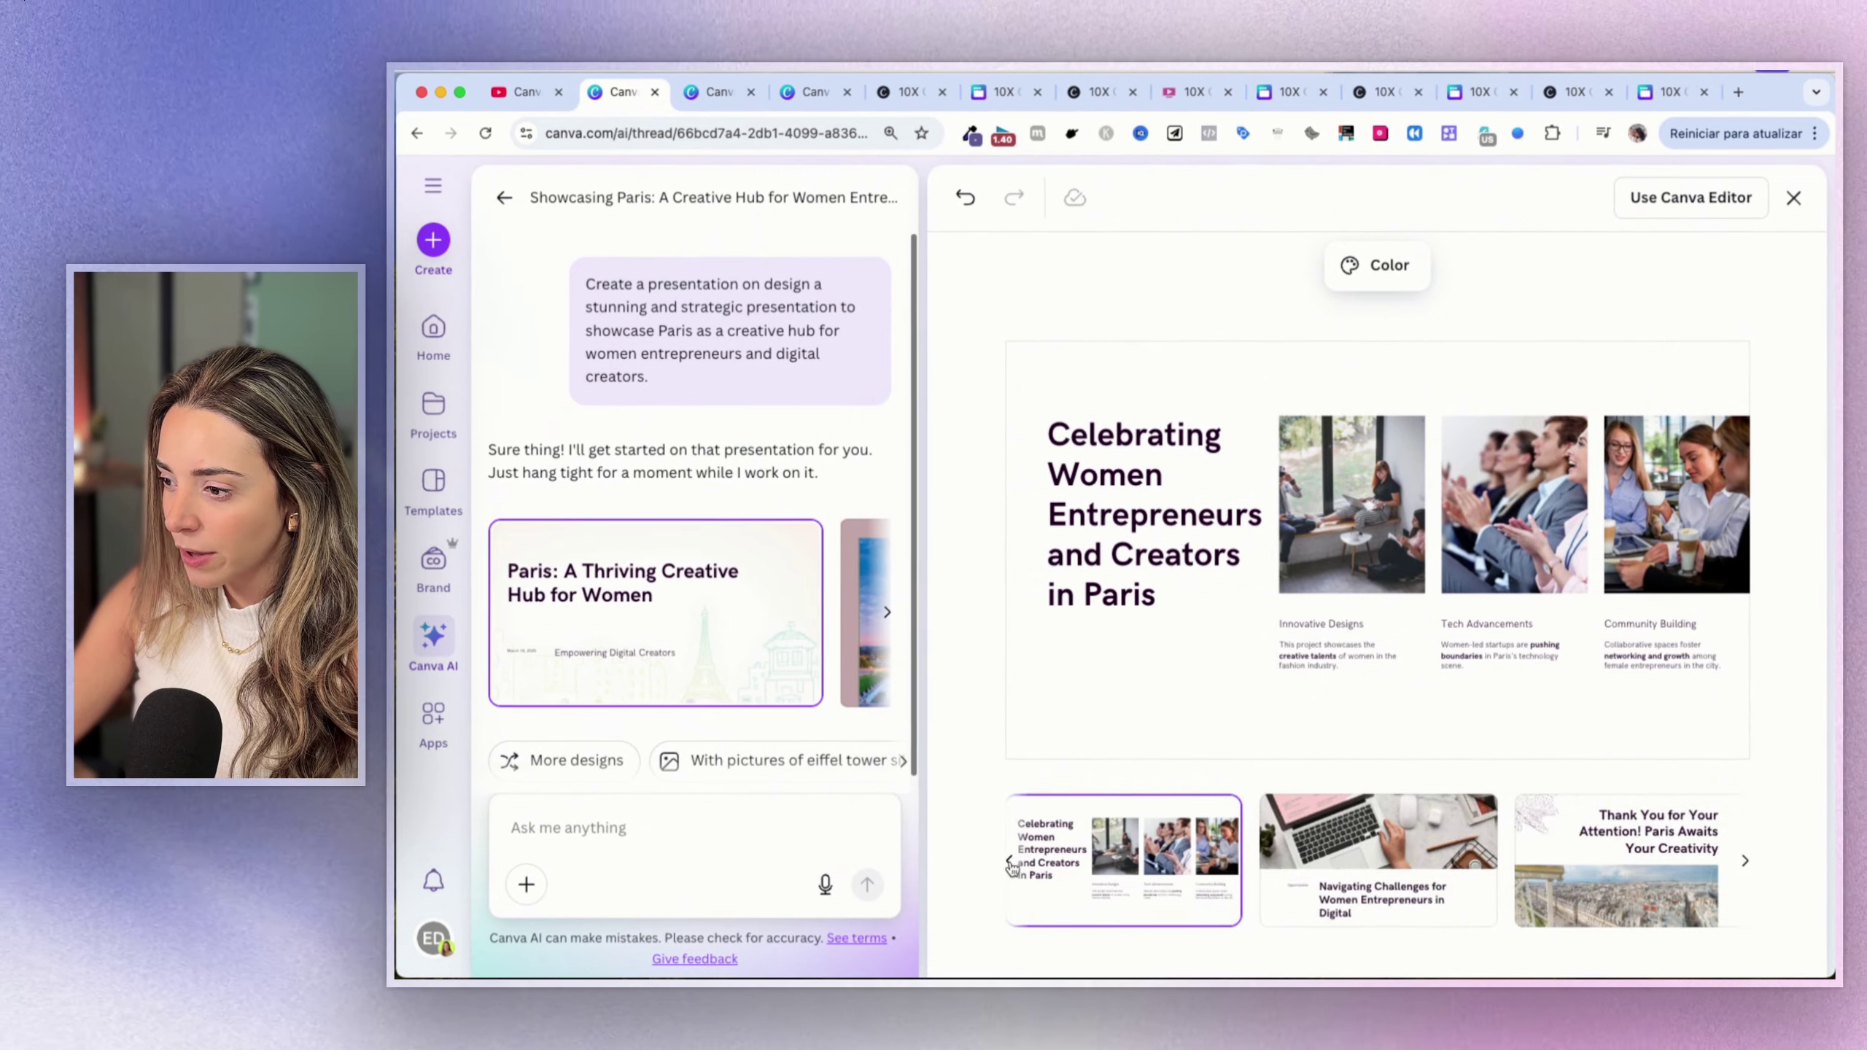
{"action": "left_click", "coordinate": [904, 848]}
{"action": "left_click", "coordinate": [903, 848]}
{"action": "left_click", "coordinate": [1009, 864]}
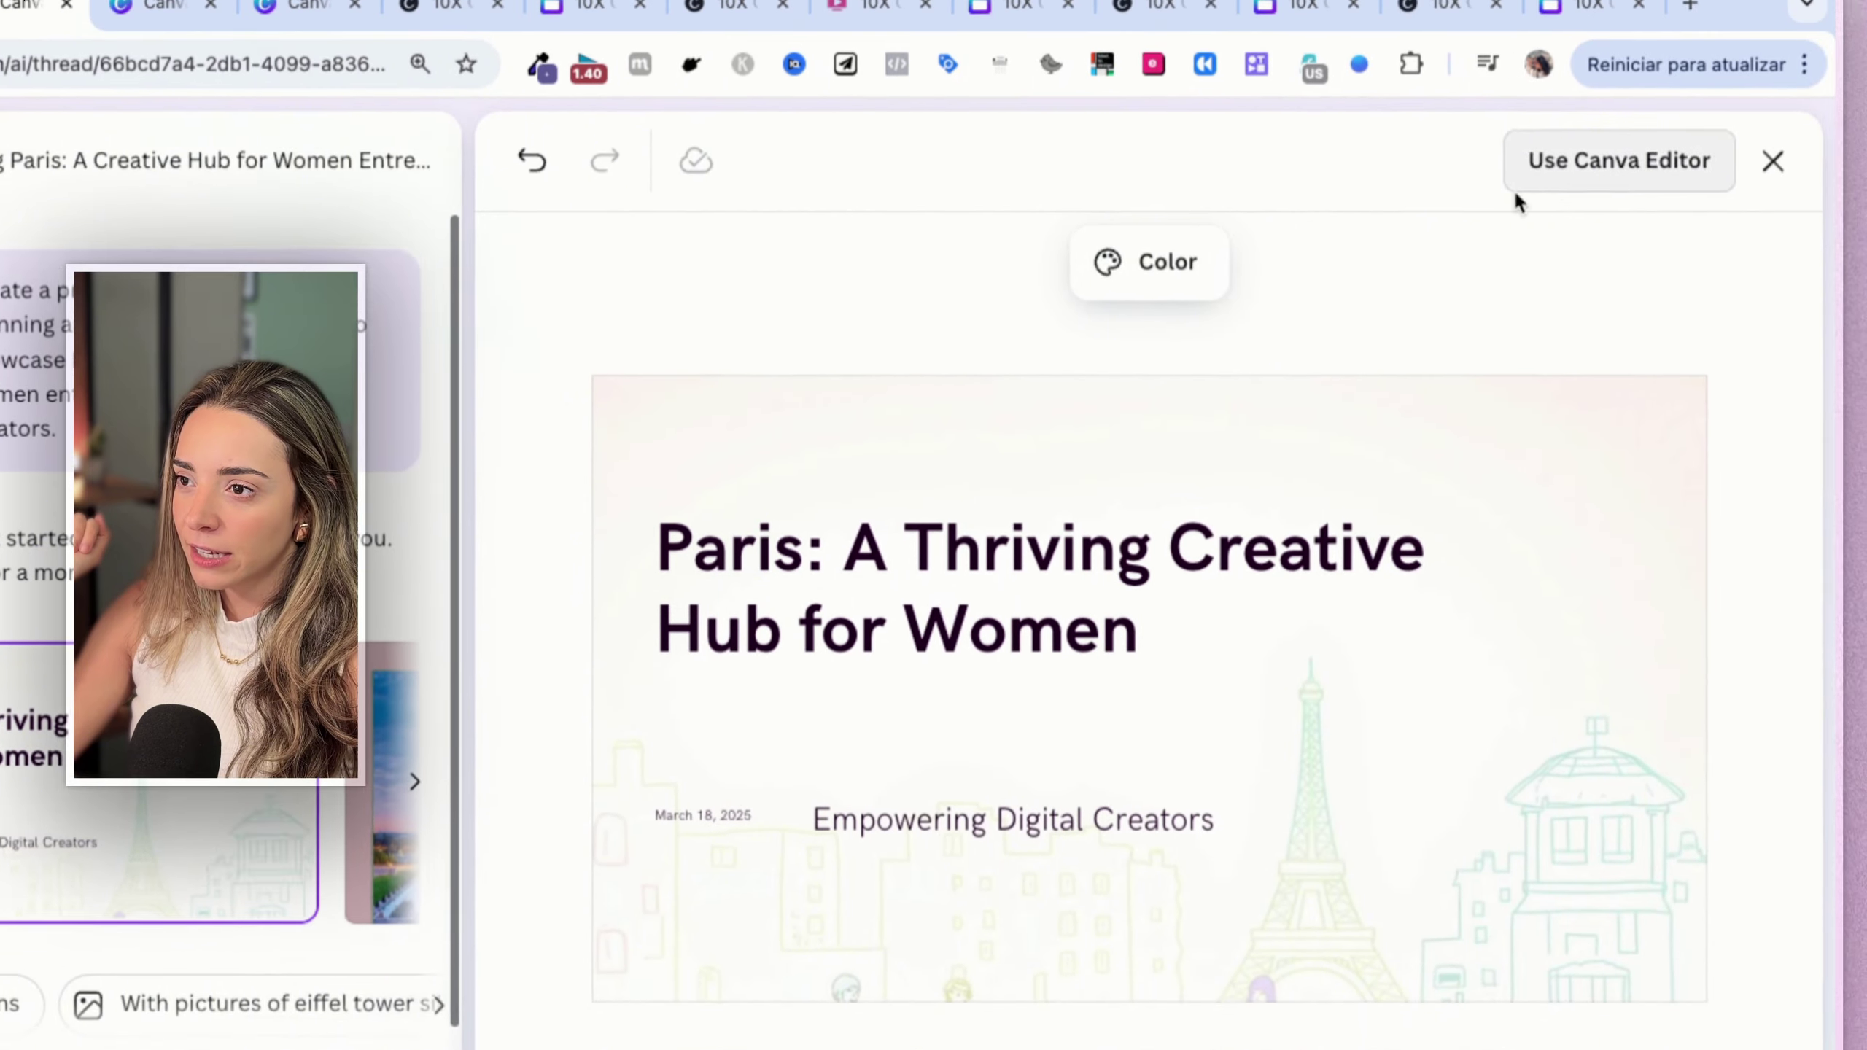
Step: Open the Paris presentation in the full Canva editor and select the cover slide's title for text editing
{"action": "left_click", "coordinate": [1580, 161]}
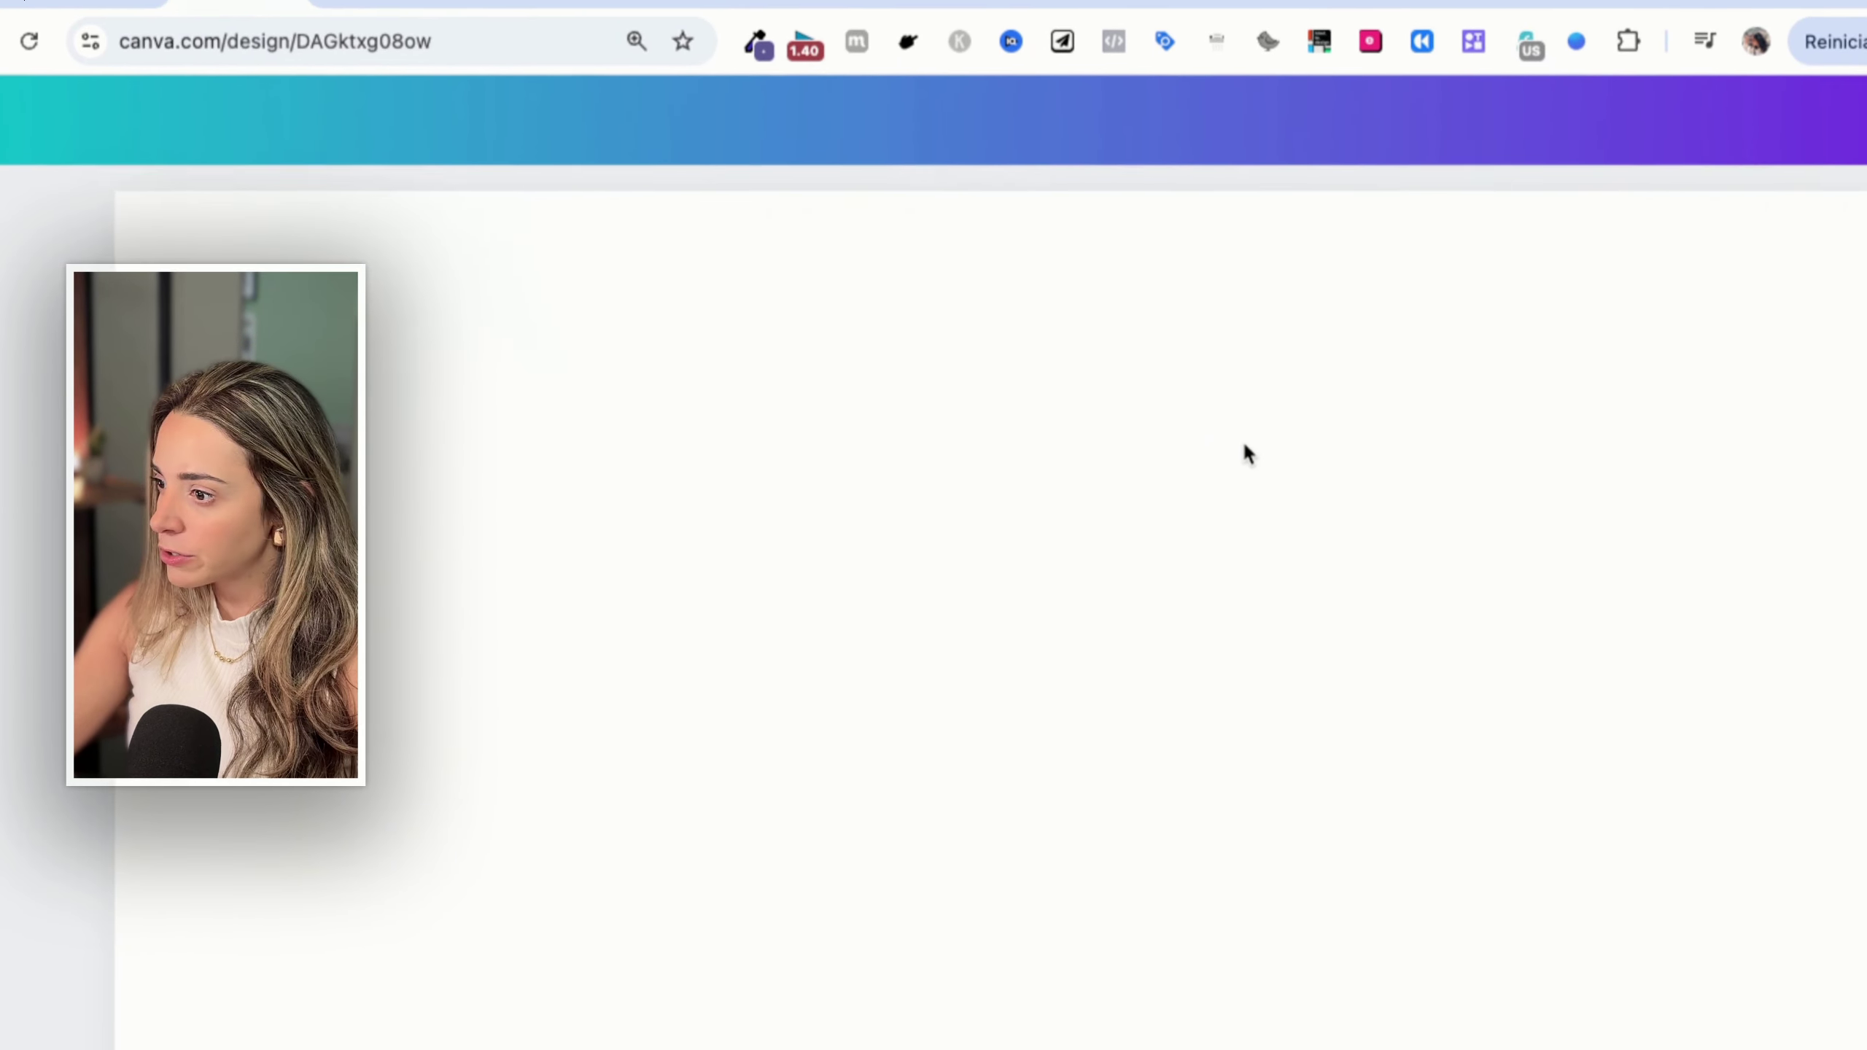
{"action": "double_click", "coordinate": [1103, 551]}
{"action": "left_click", "coordinate": [1101, 546]}
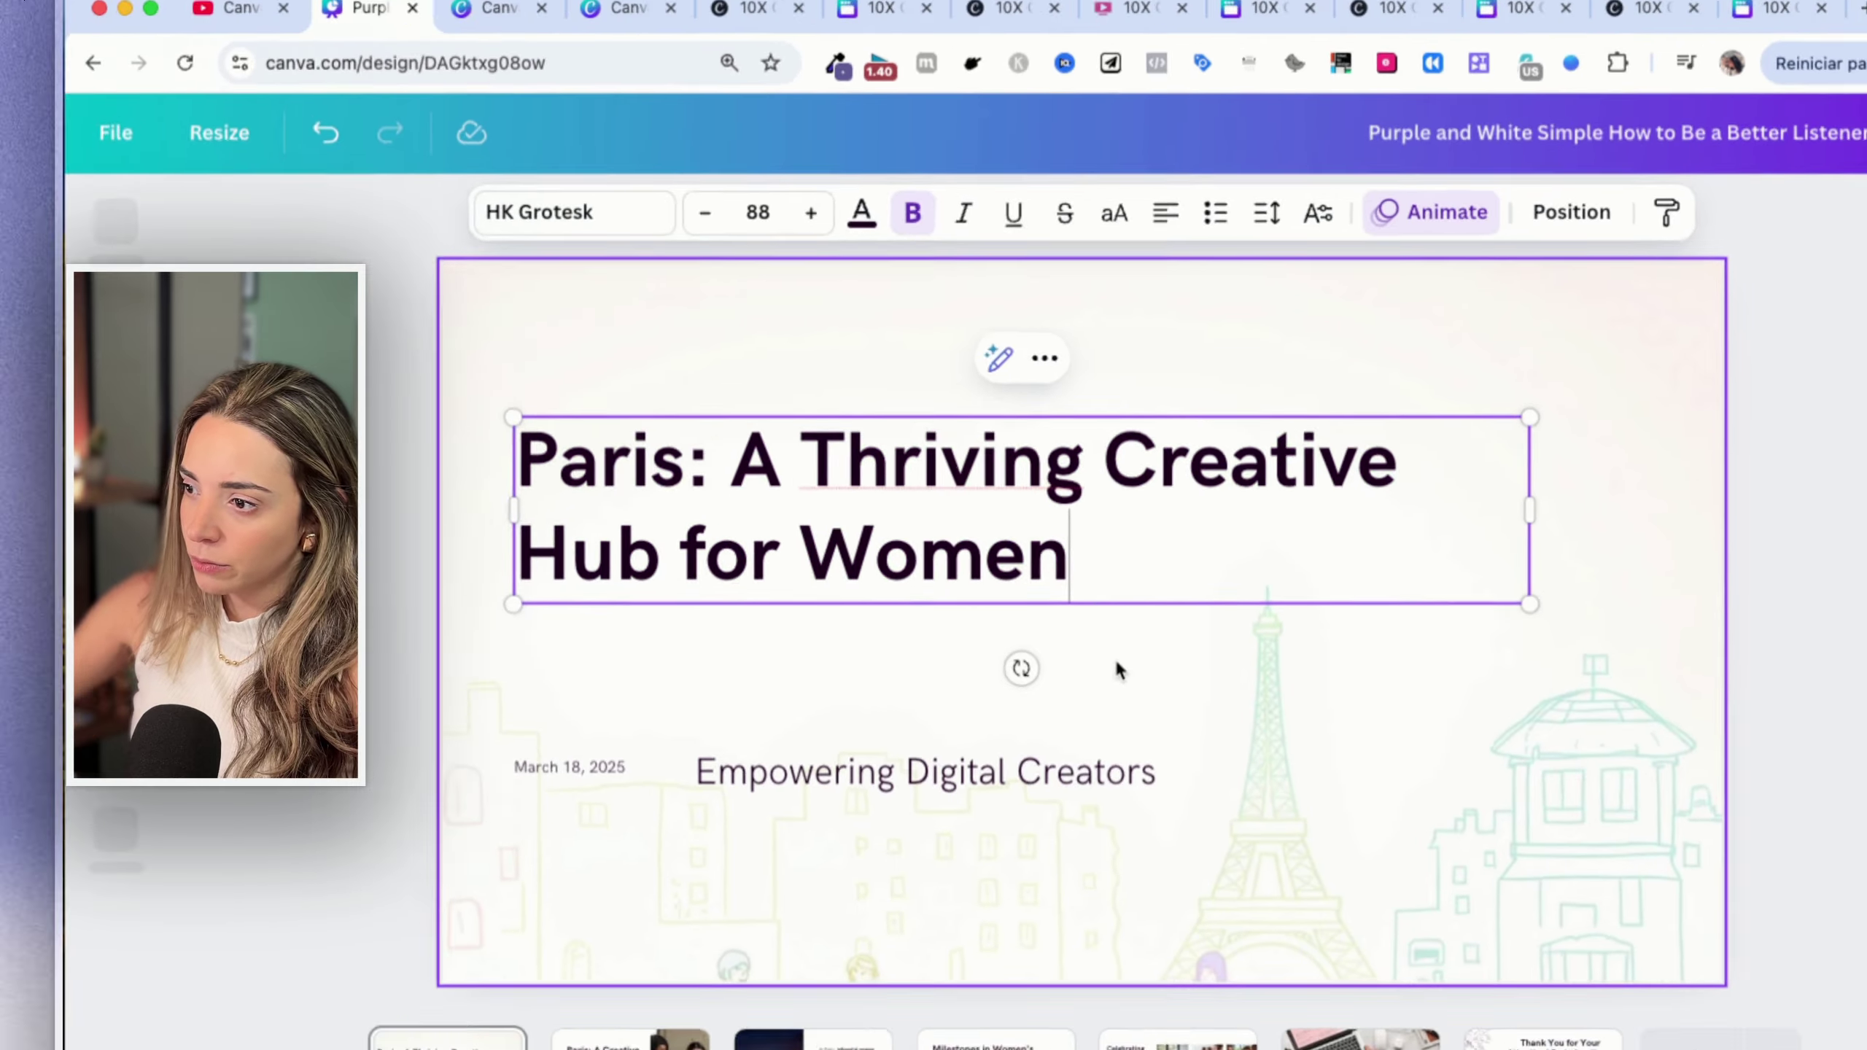
{"action": "left_click", "coordinate": [1115, 657]}
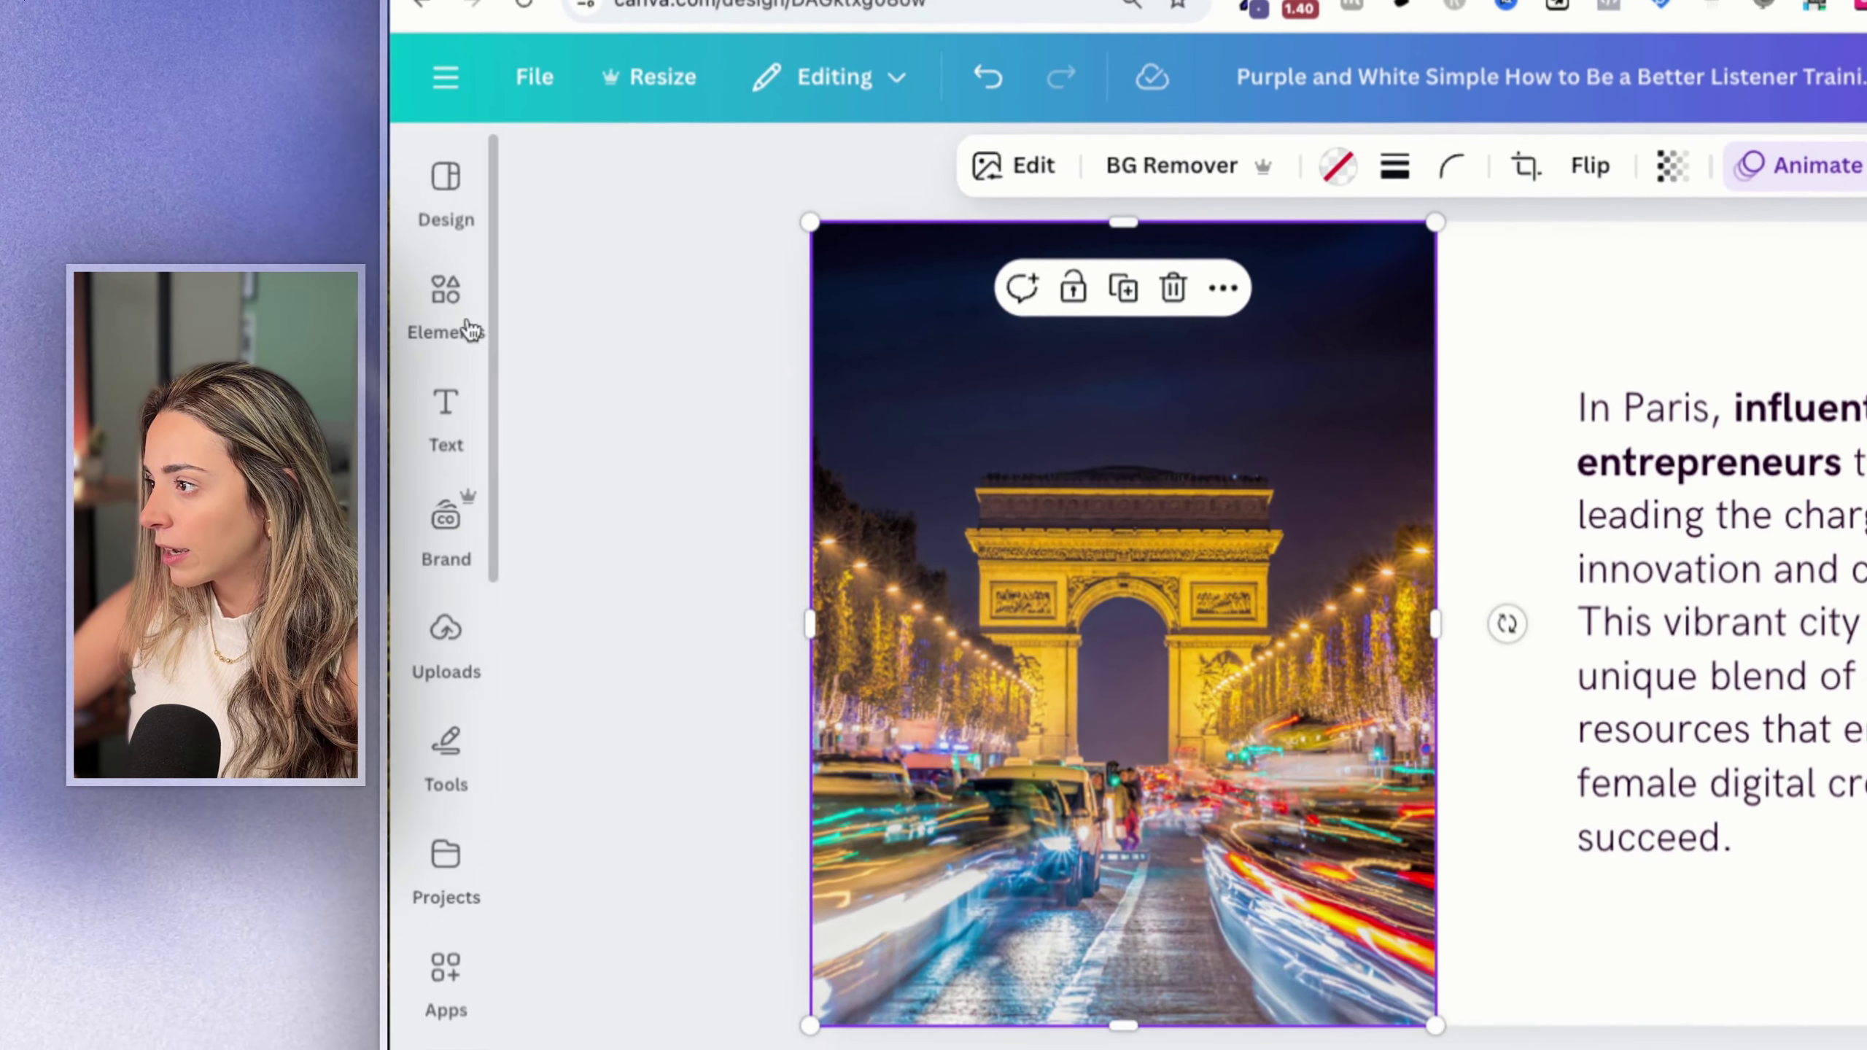
Step: Search elements for "paris" and replace slide 3's Arc de Triomphe photo with the Eiffel Tower photo under a red sunset sky
{"action": "left_click", "coordinate": [454, 463]}
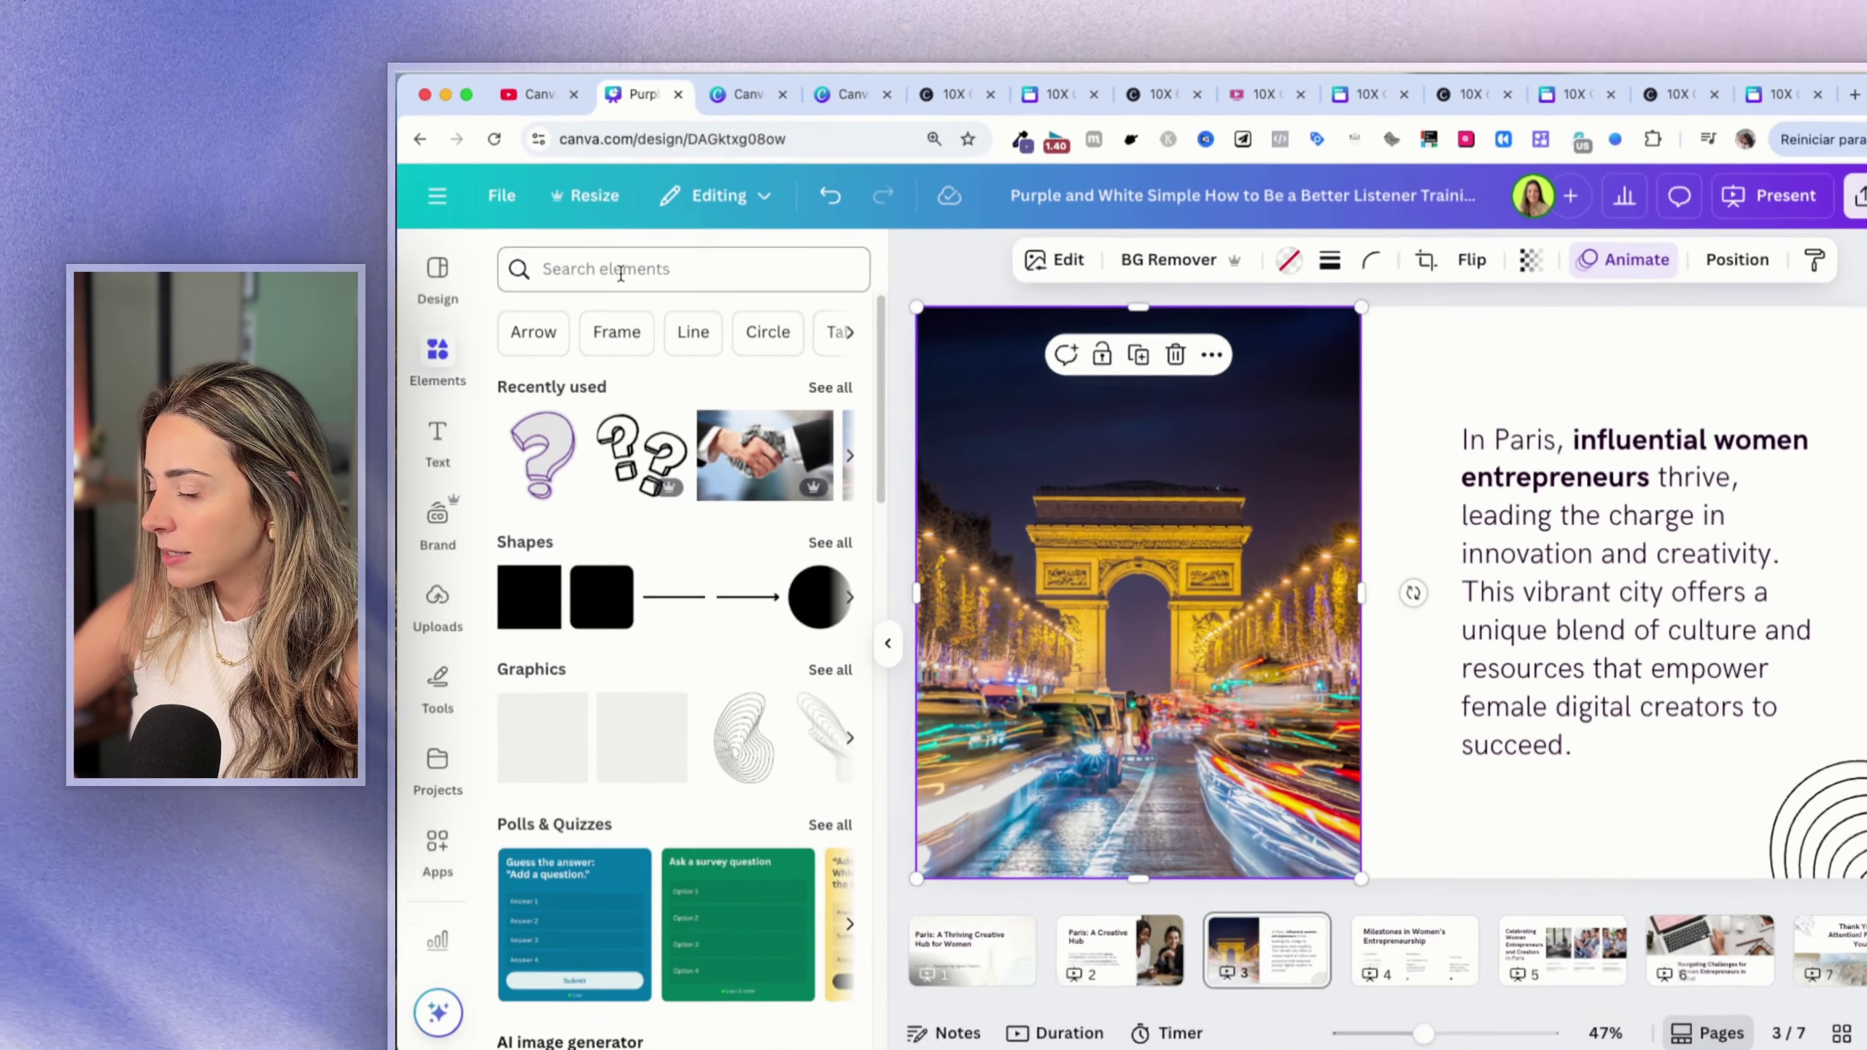
{"action": "left_click", "coordinate": [621, 272]}
{"action": "type", "text": "paris"}
{"action": "key", "text": "Return"}
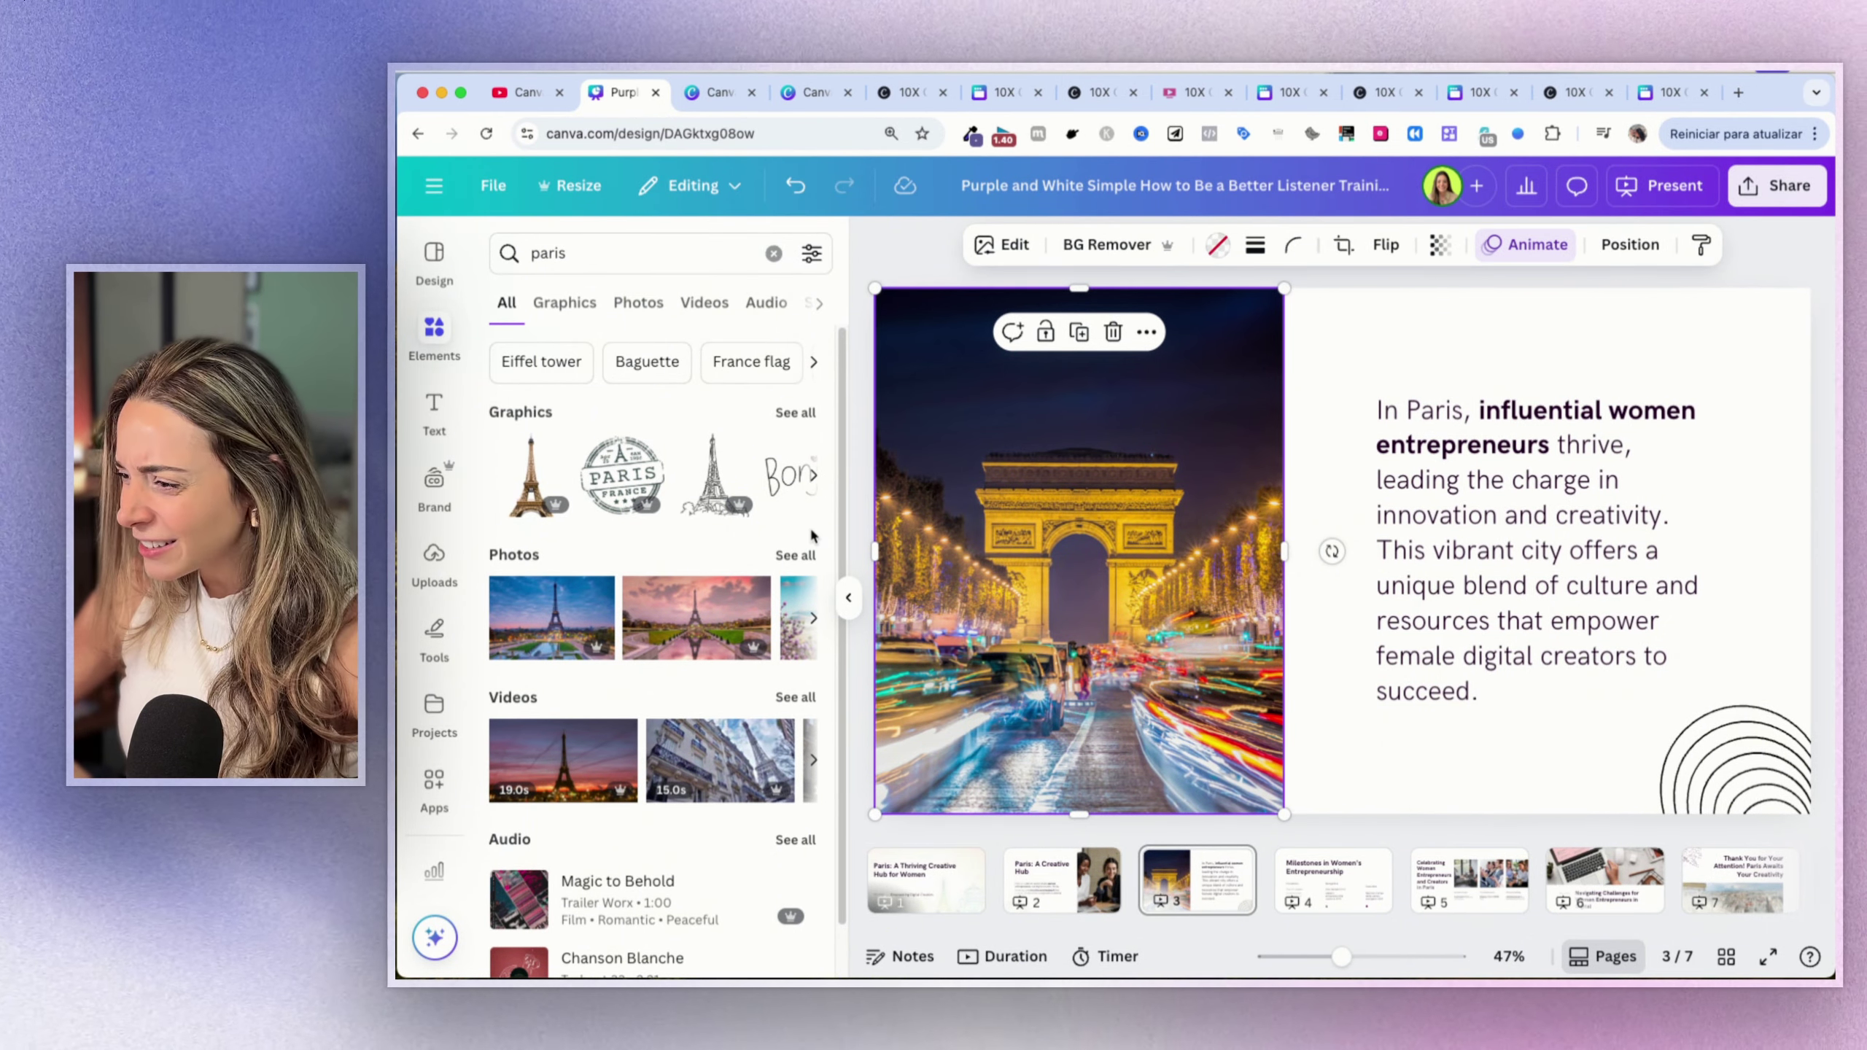
{"action": "left_click", "coordinate": [797, 556]}
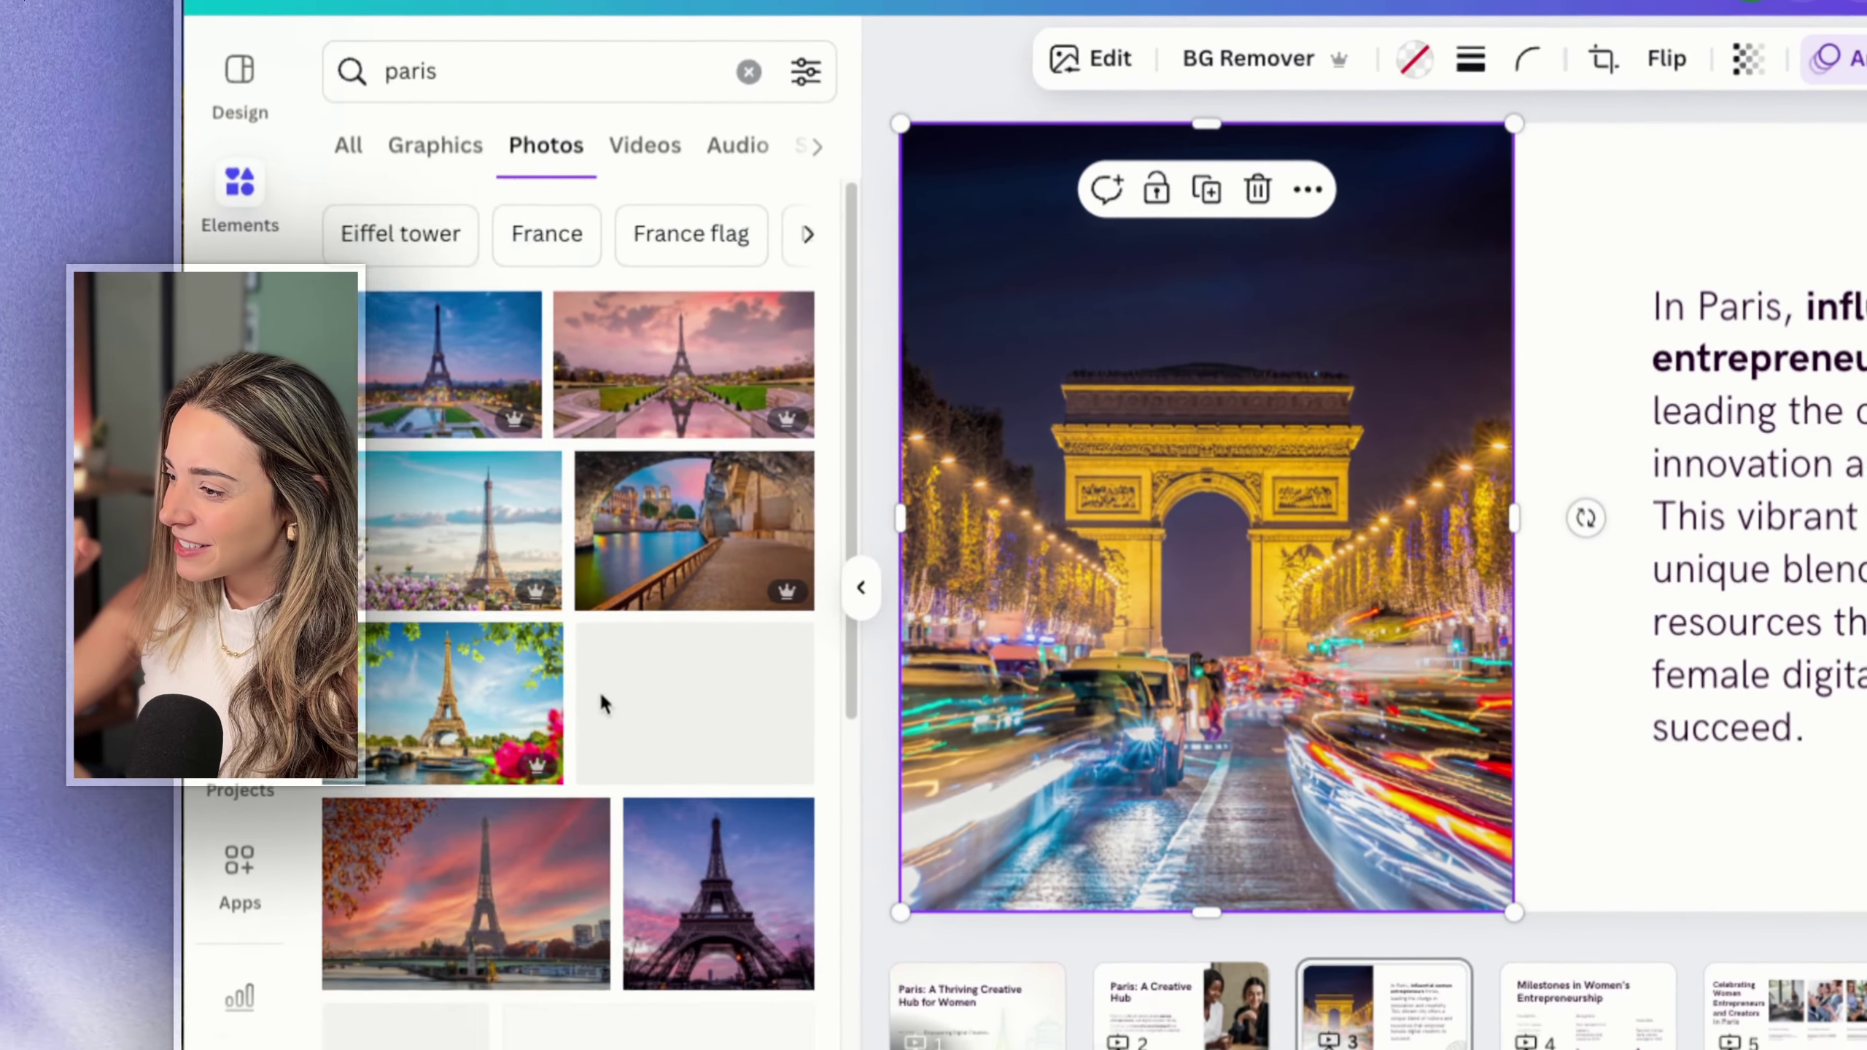
{"action": "scroll", "coordinate": [601, 703], "scroll_direction": "down", "scroll_amount": 5}
{"action": "left_click_drag", "start_coordinate": [471, 542], "coordinate": [1223, 560]}
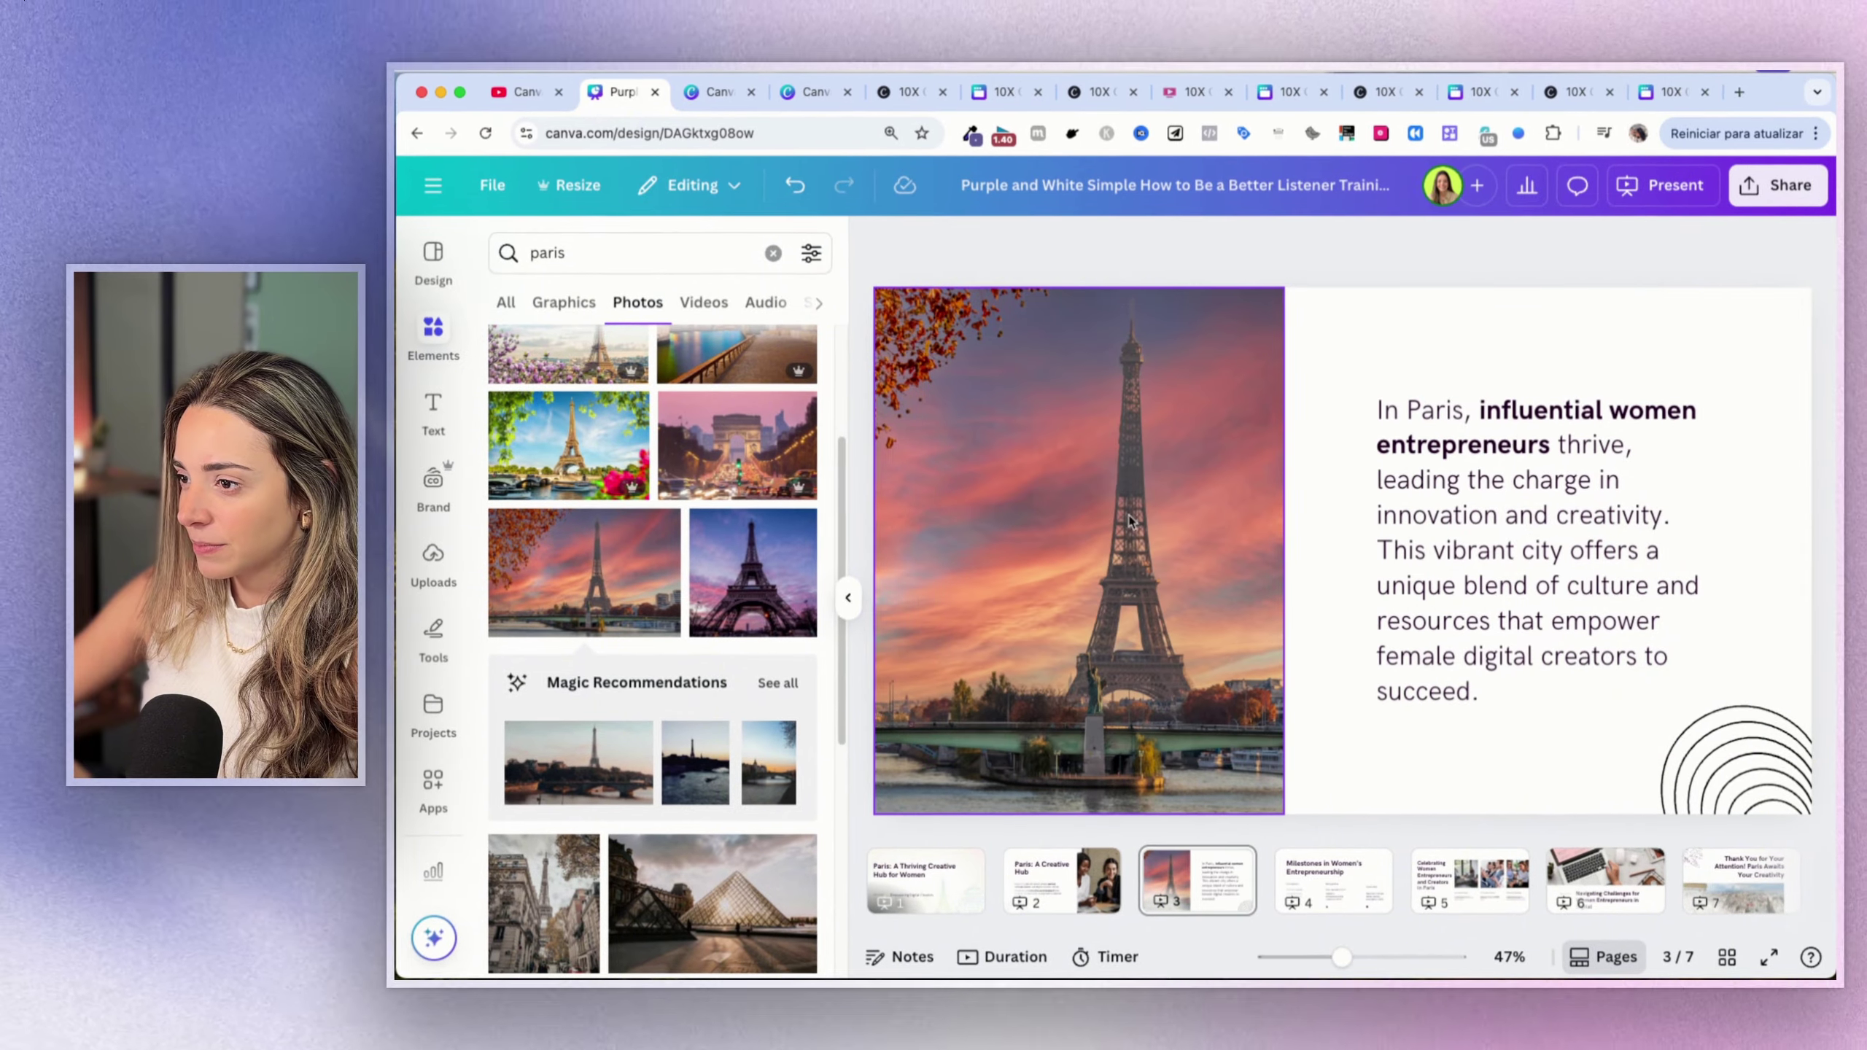
Step: Shift the Eiffel Tower photo within its crop frame on slide 3 so the tower sits nearer the centre
{"action": "double_click", "coordinate": [1116, 554]}
{"action": "left_click_drag", "start_coordinate": [1150, 553], "coordinate": [1091, 553]}
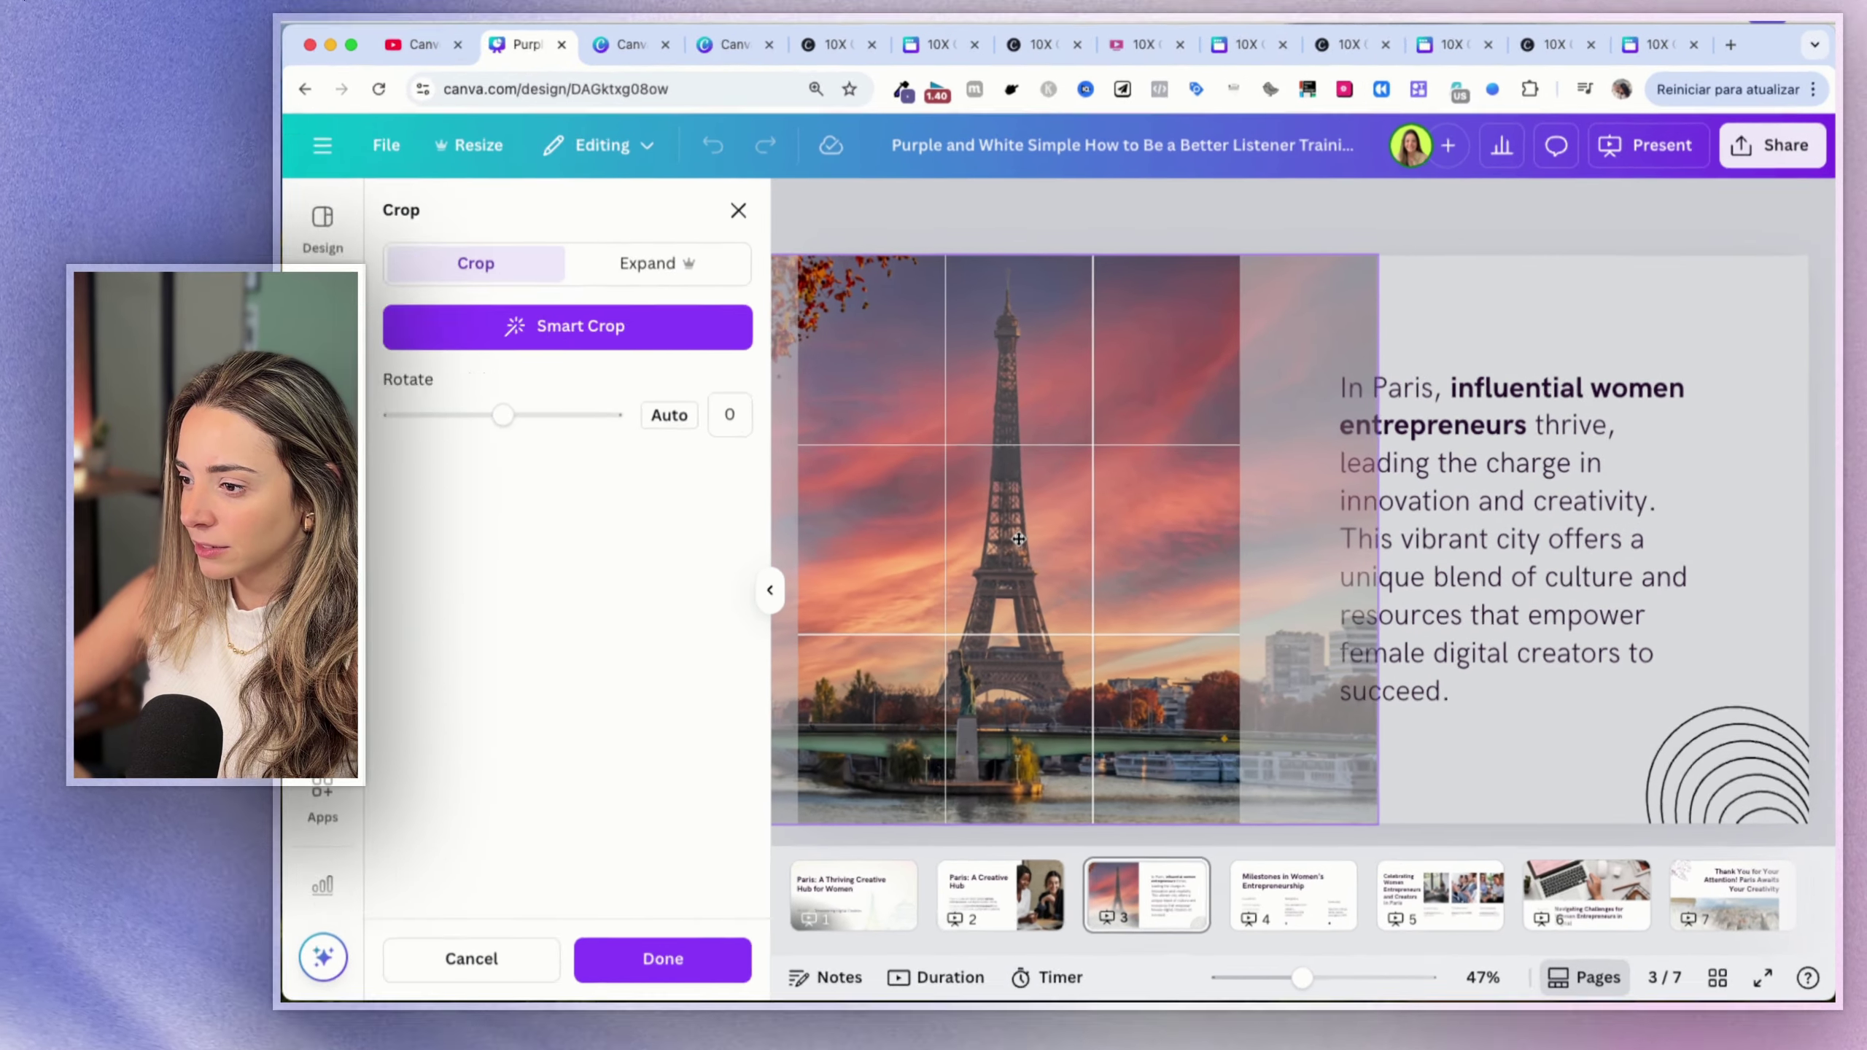
{"action": "key", "text": "Return"}
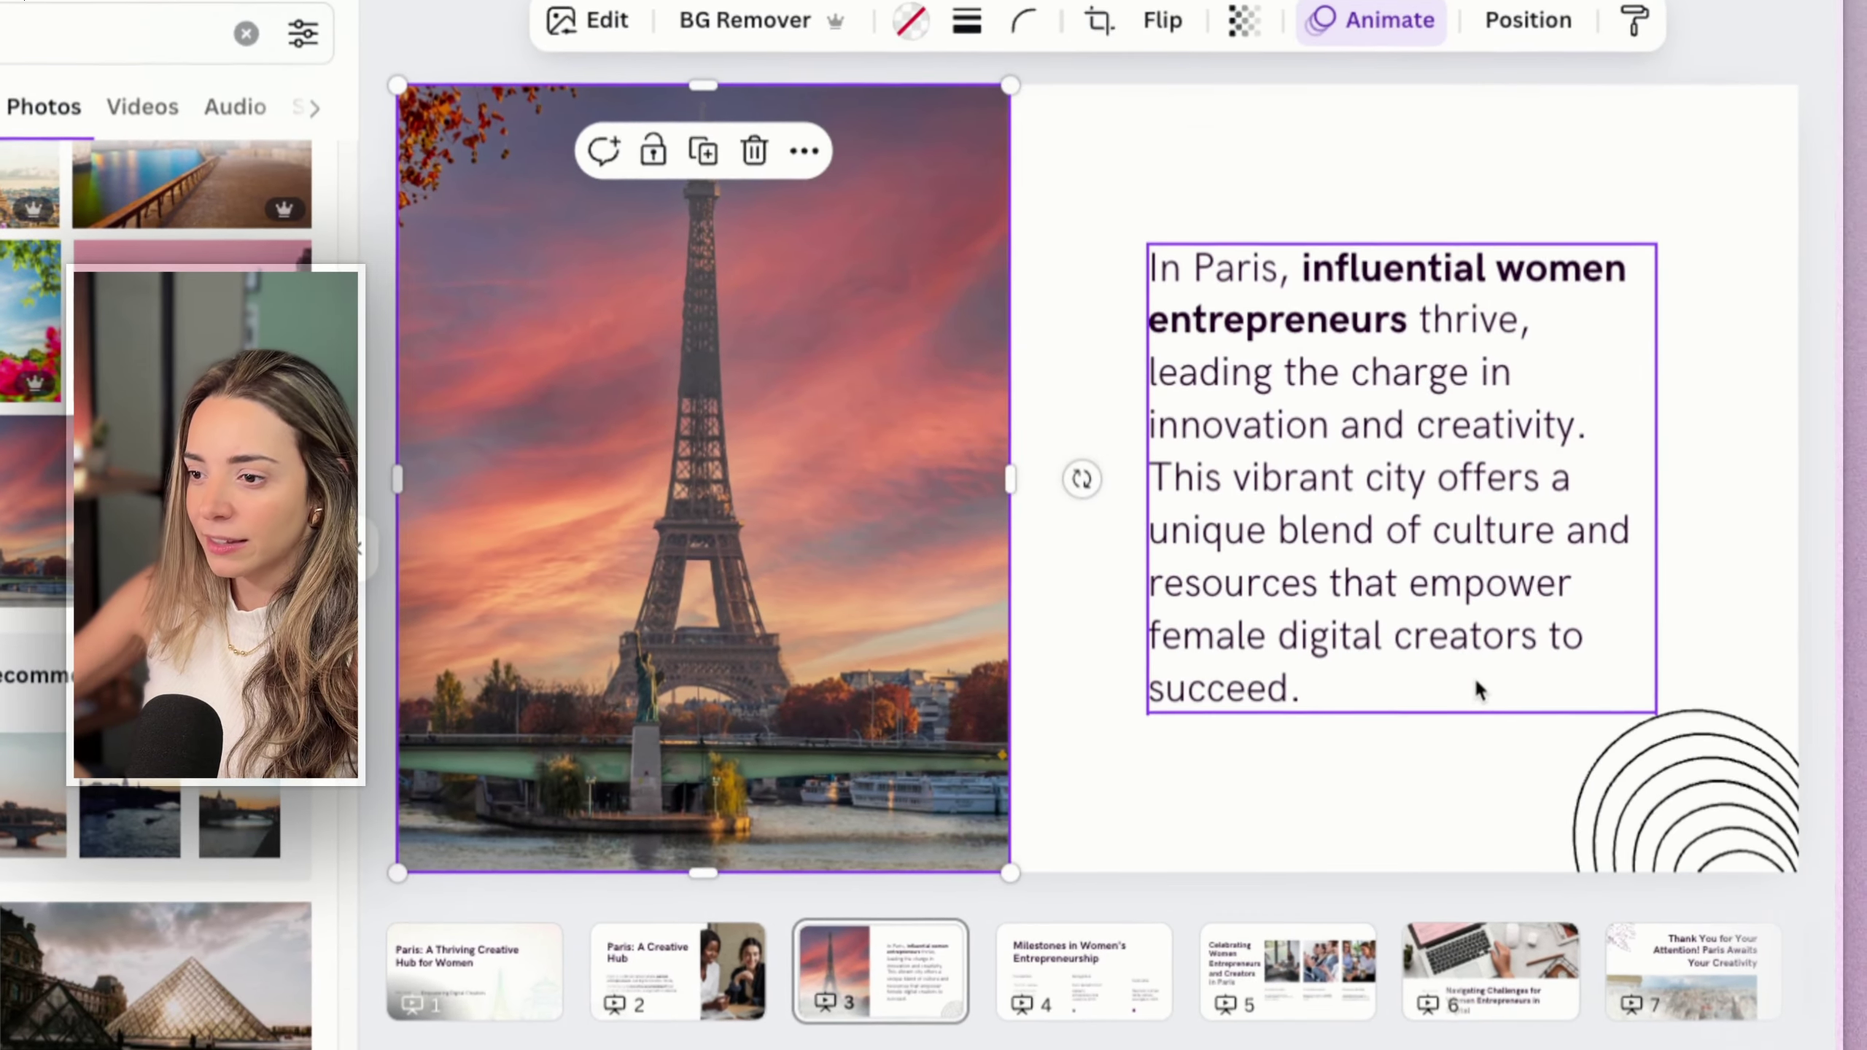
{"action": "left_click", "coordinate": [1471, 677]}
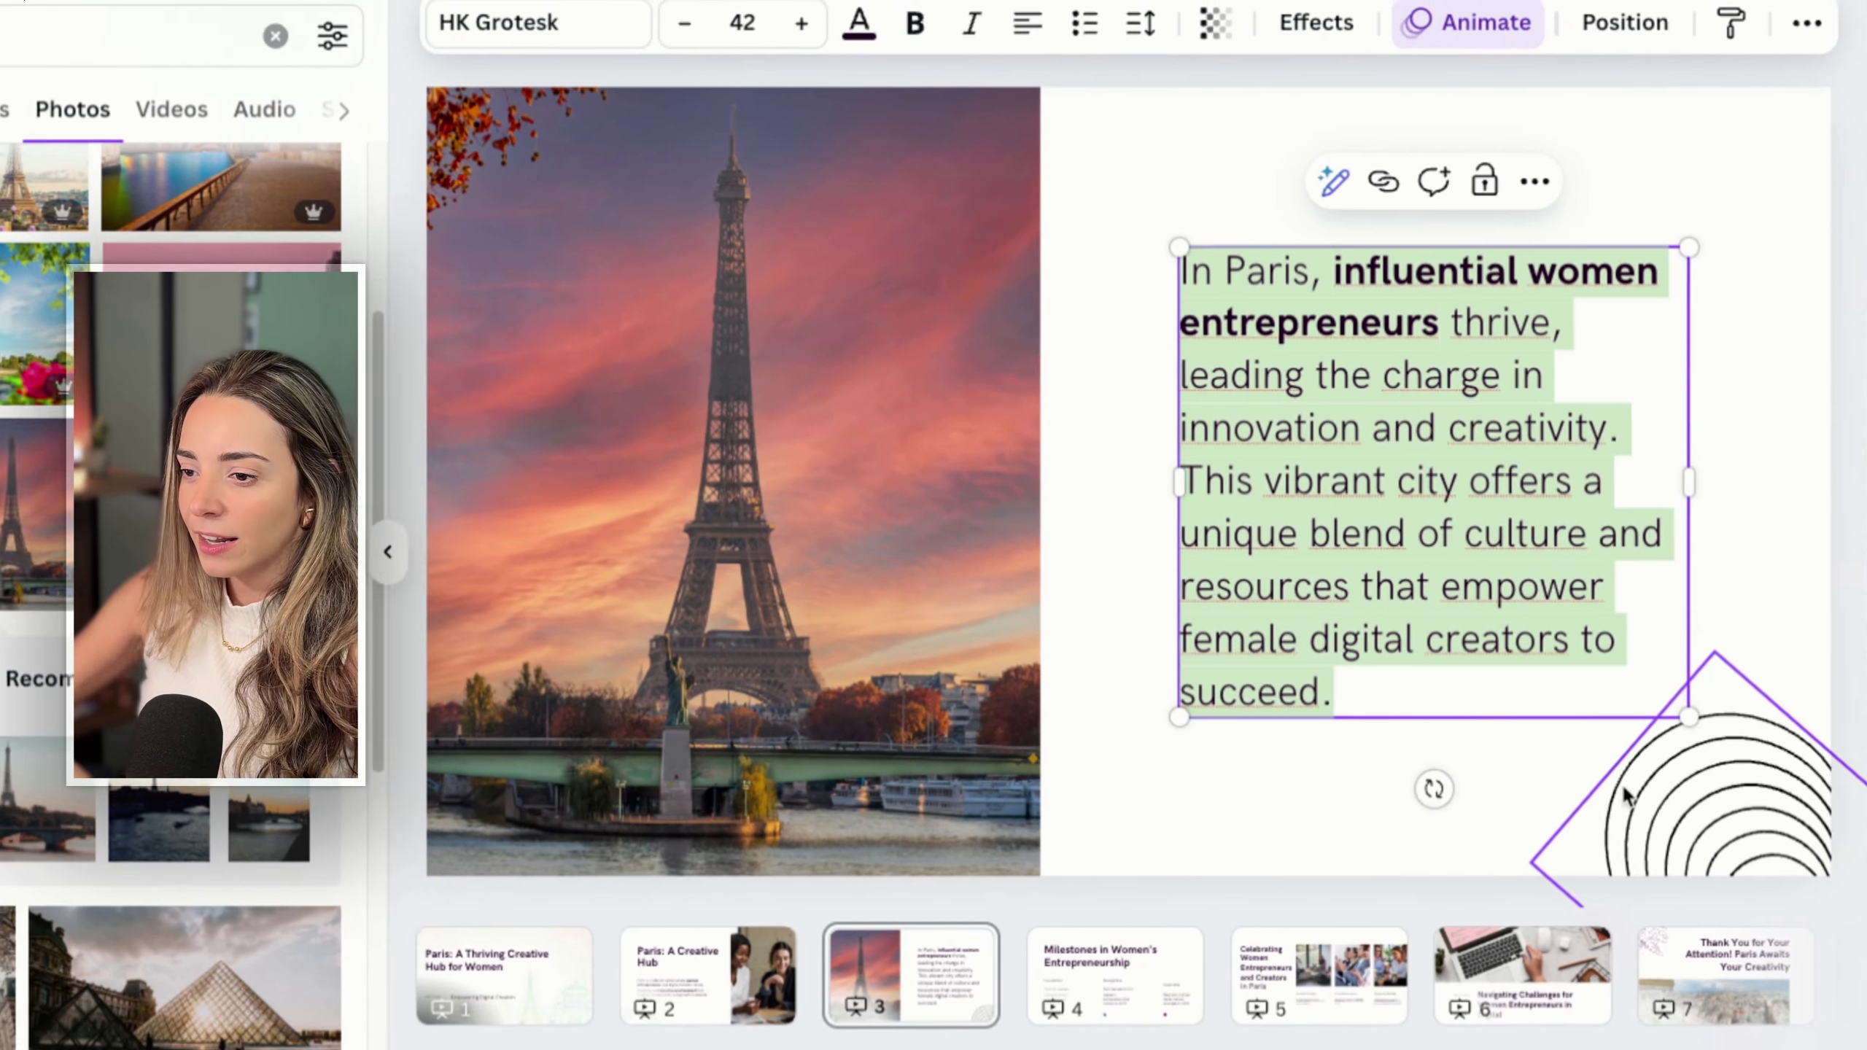
{"action": "left_click", "coordinate": [860, 471]}
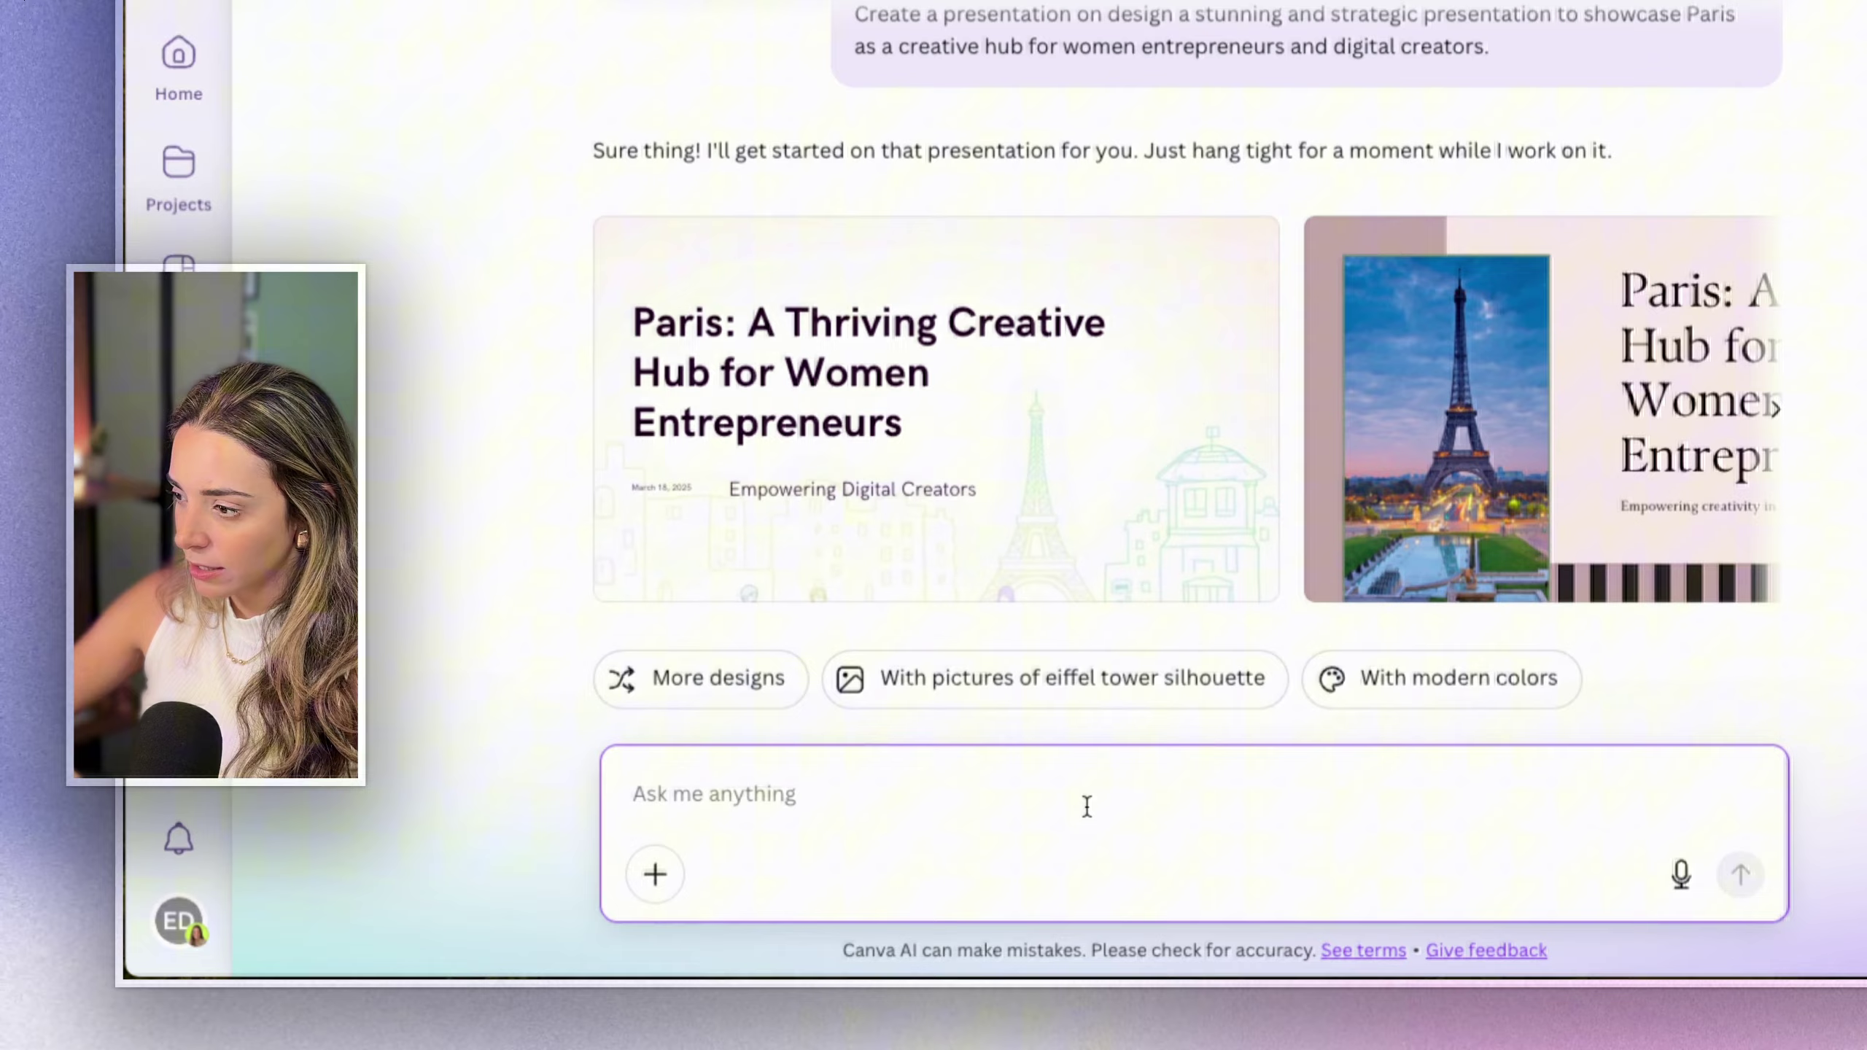
{"action": "type", "text": "fsdofjsdoifj"}
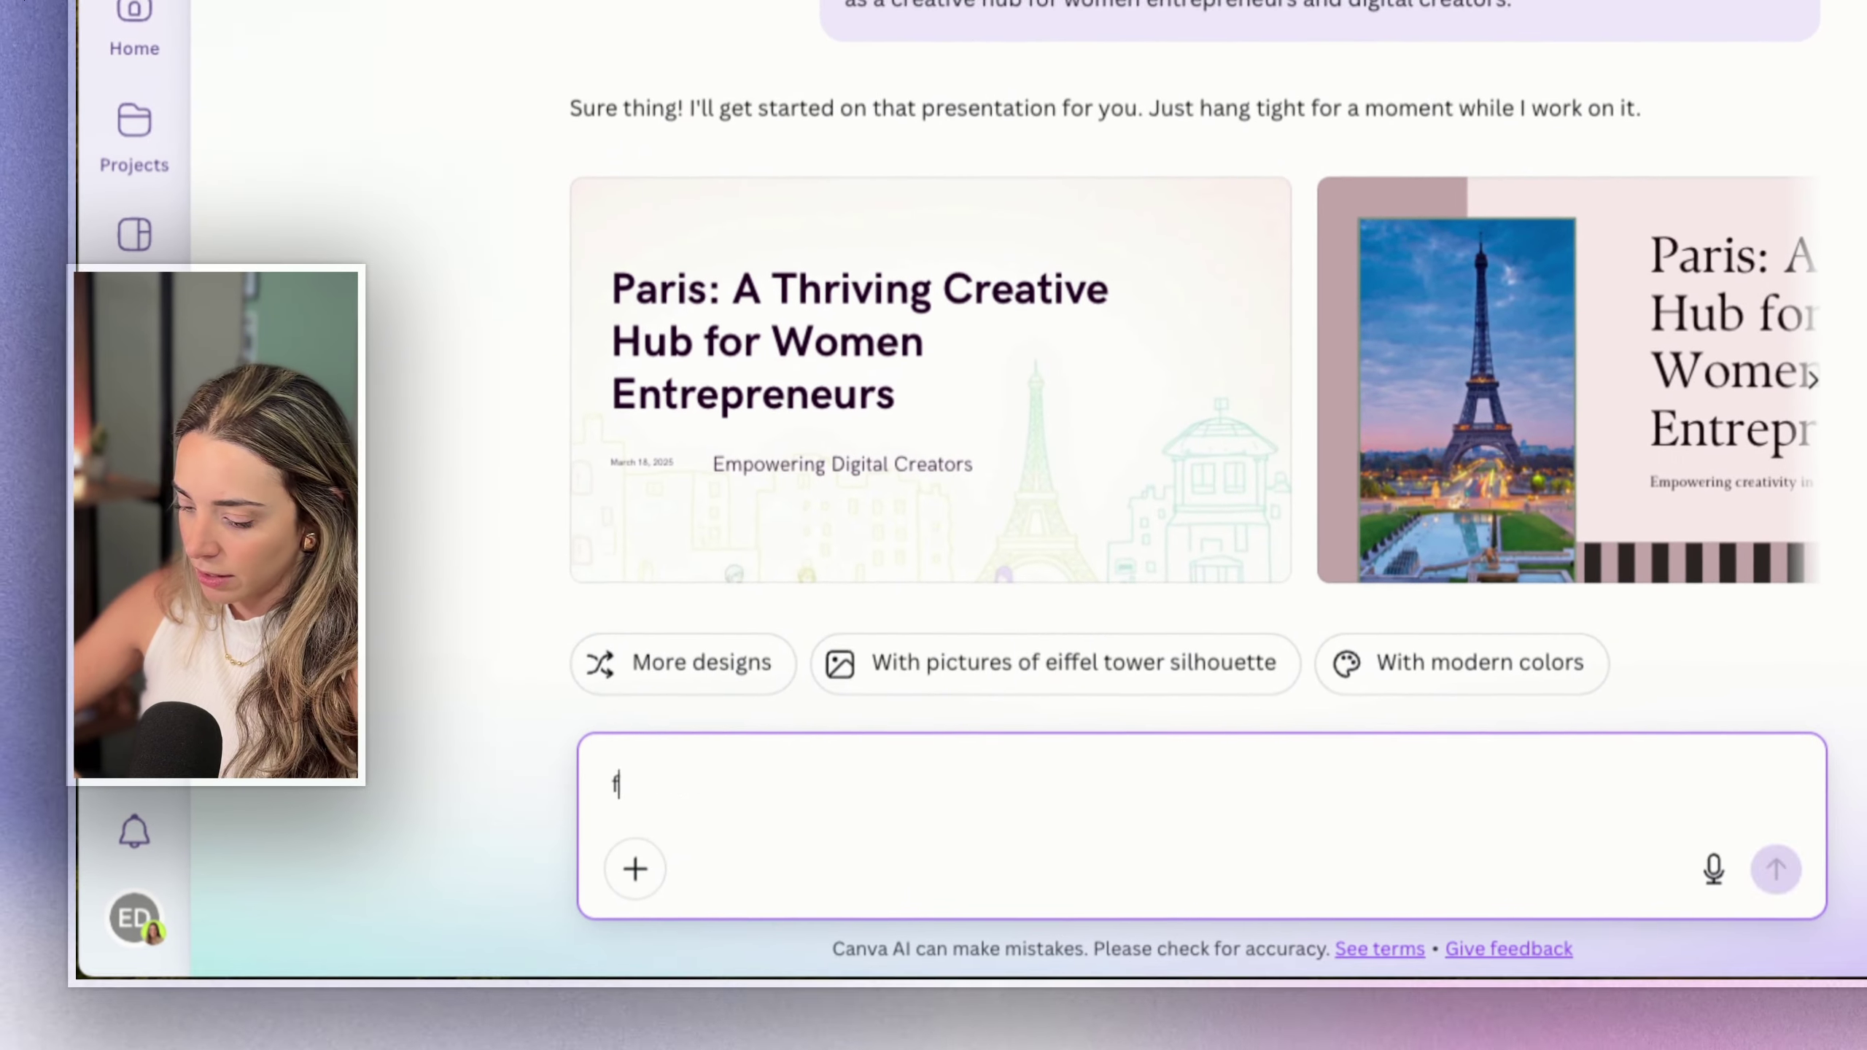
{"action": "key", "text": "BackSpace"}
{"action": "key", "text": "BackSpace"}
{"action": "key", "text": "BackSpace"}
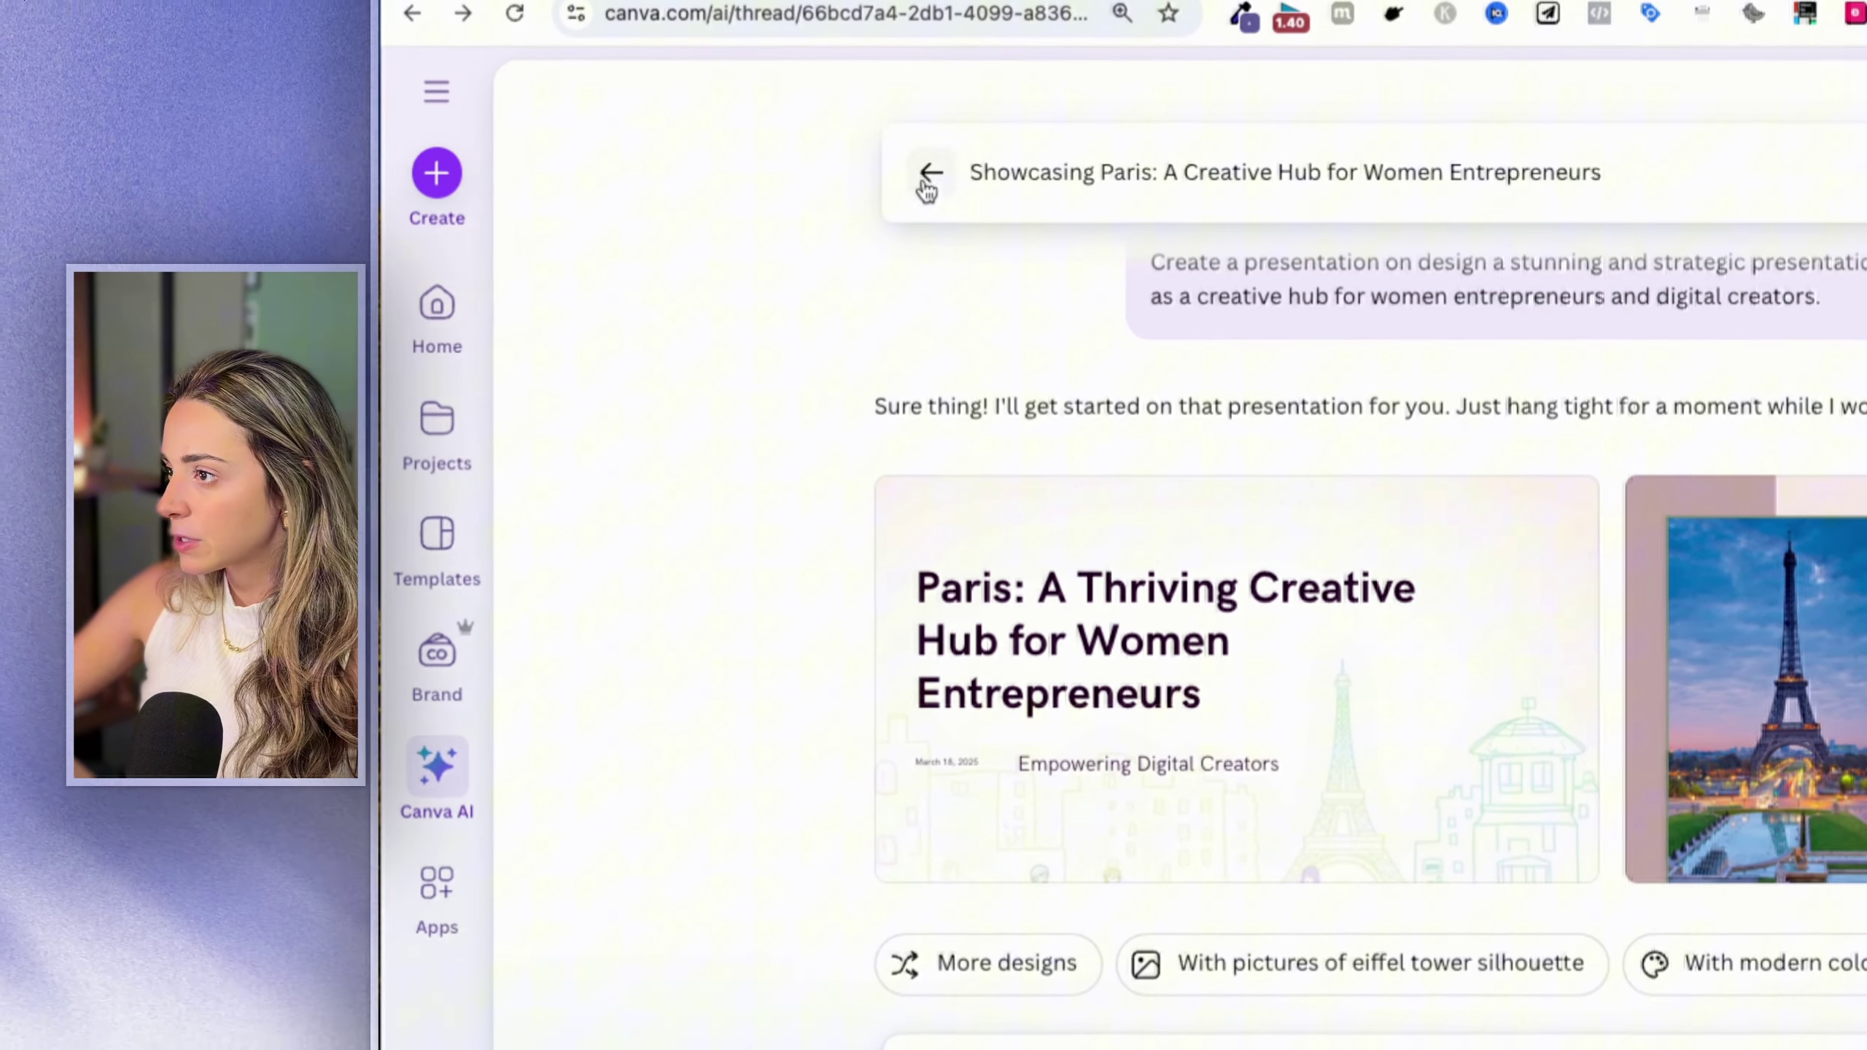
Step: Leave the presentation chat for the Canva AI start page and switch the request mode to Draft a doc
{"action": "left_click", "coordinate": [889, 125]}
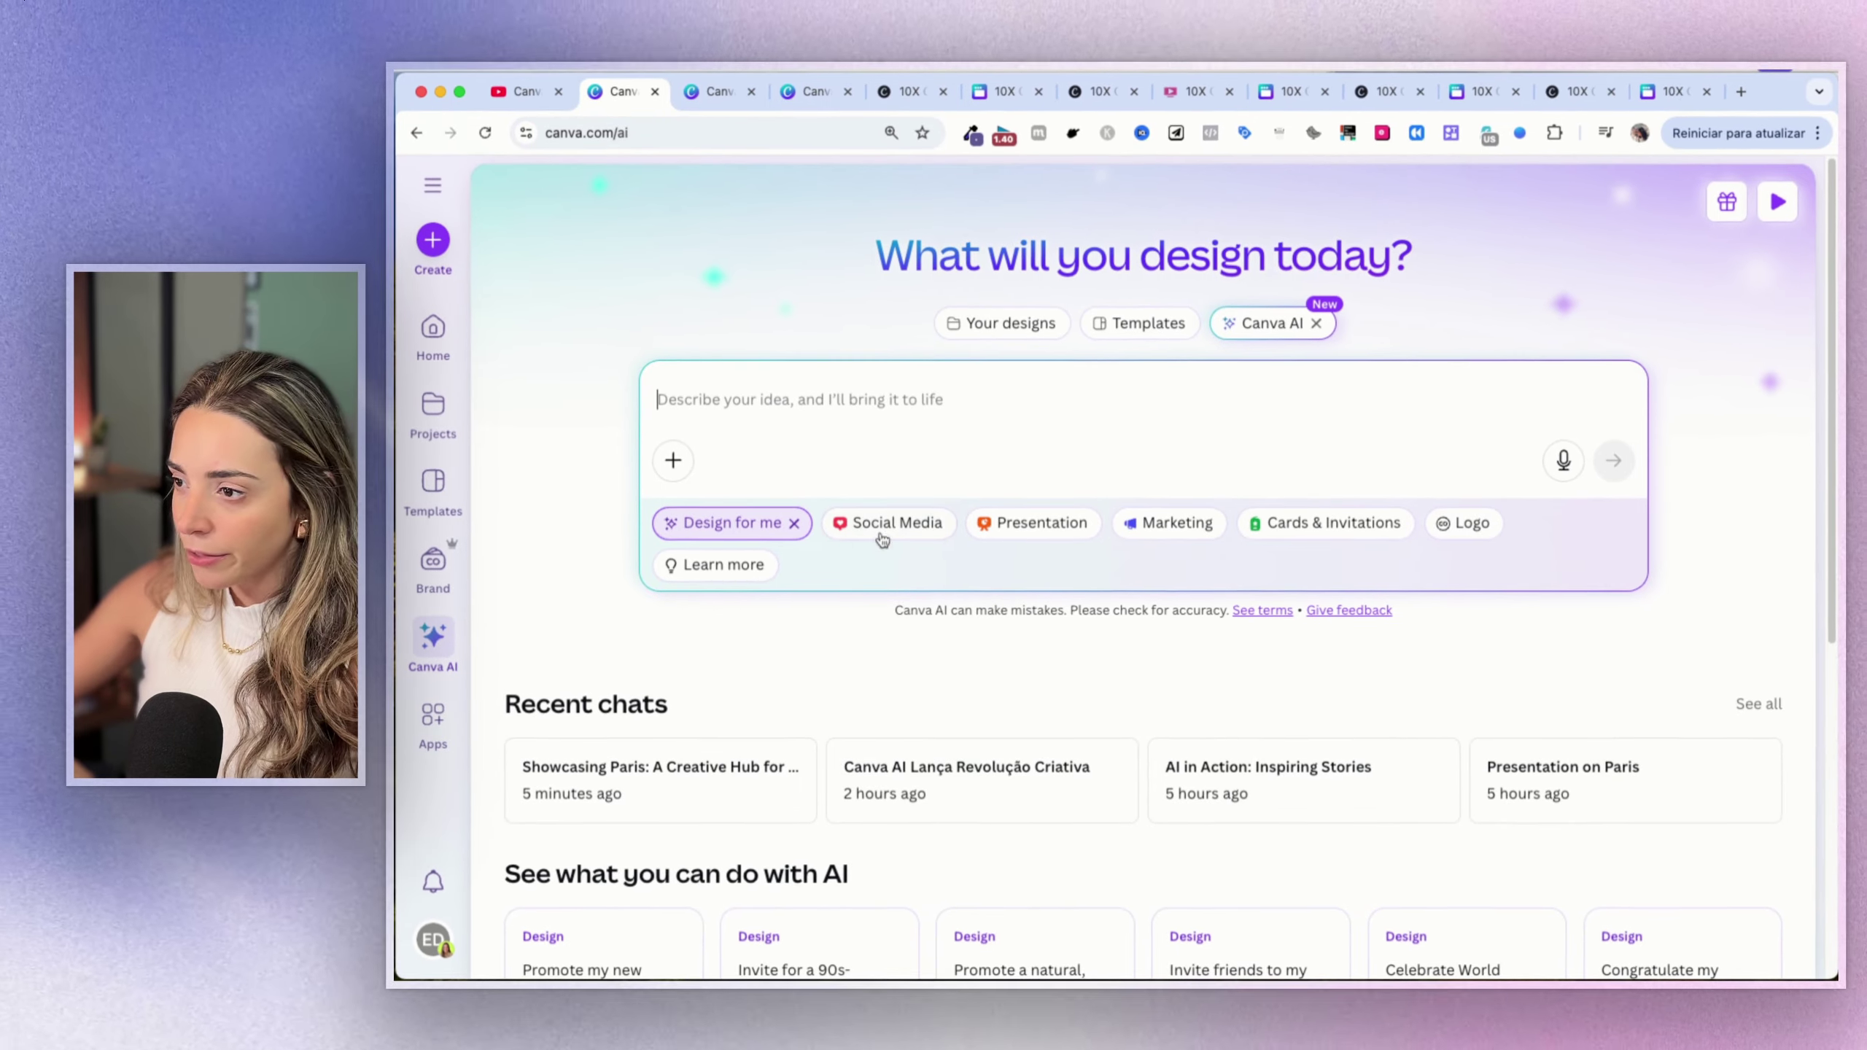
{"action": "left_click", "coordinate": [795, 523]}
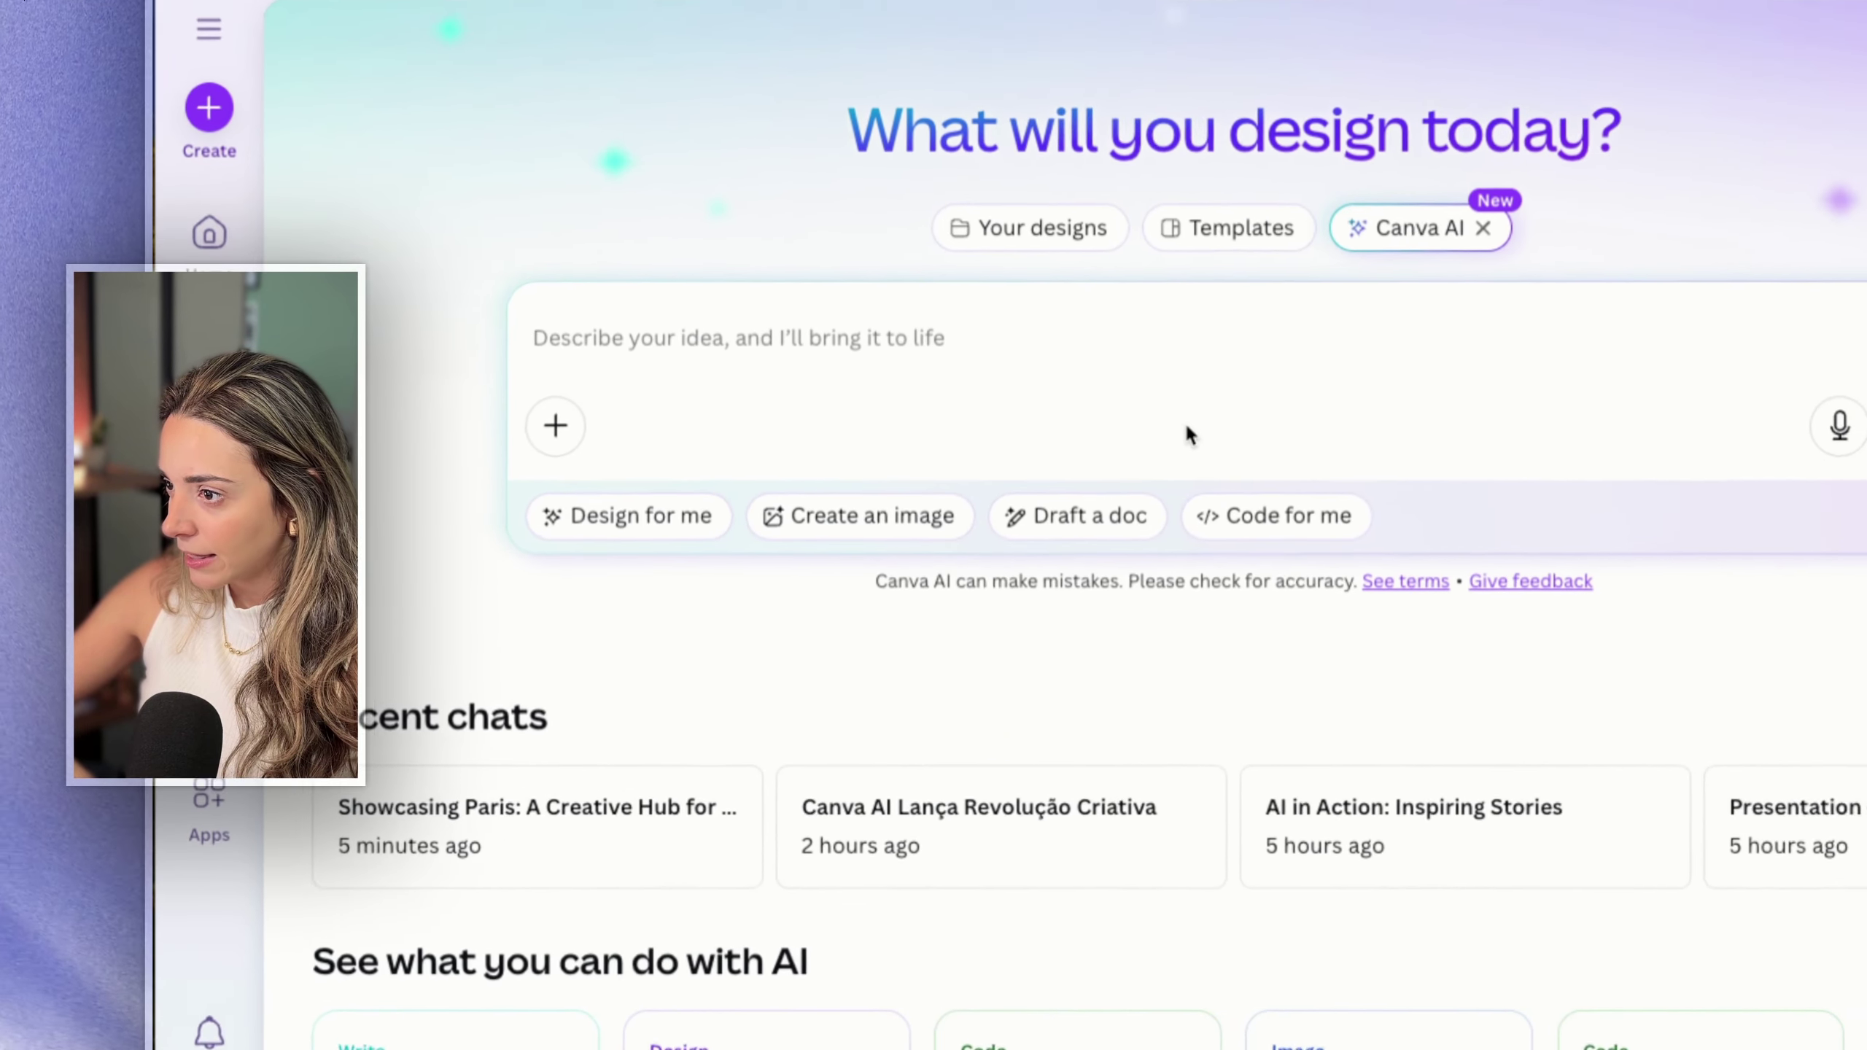
{"action": "left_click", "coordinate": [1068, 512]}
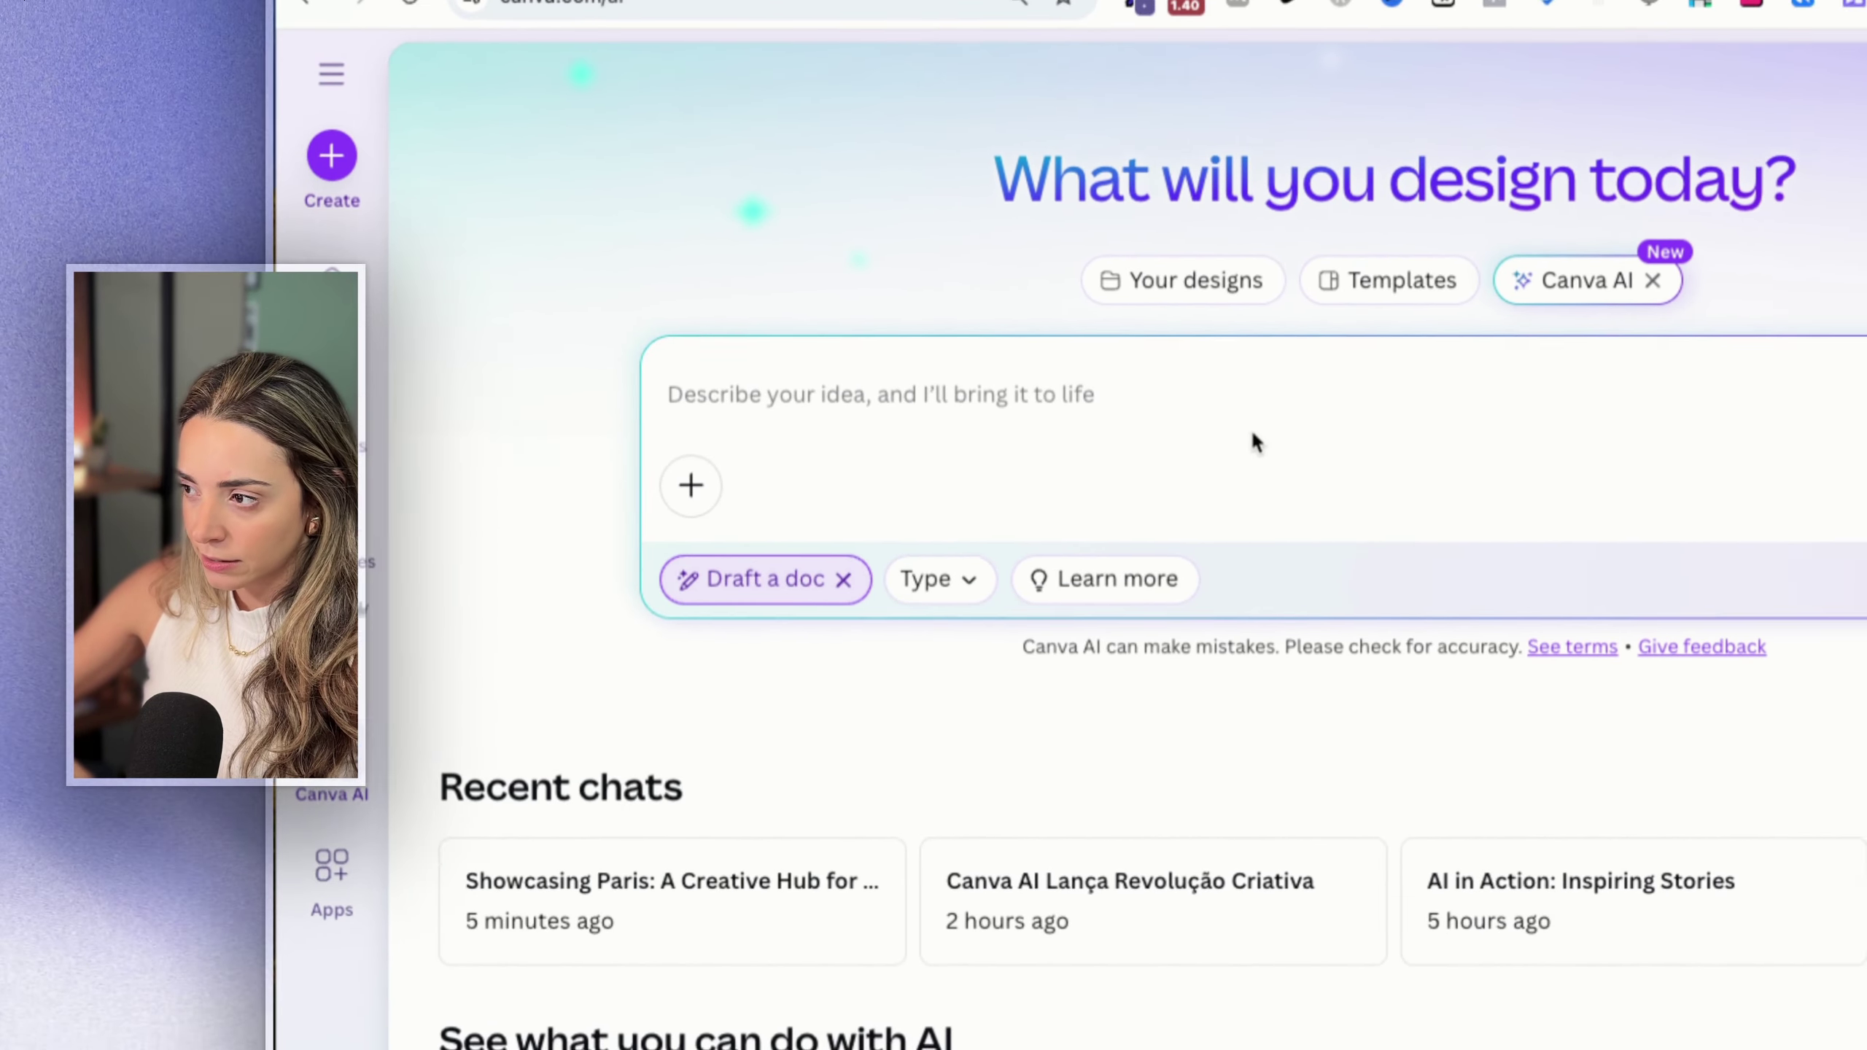
Step: Enter the prompt "Create a 3-day Paris itinerary for solo women entrepreneurs looking for creativity, inspiration, and relaxation. Include locations, local tips, and a touch of elegance."
{"action": "key", "text": "super+v"}
{"action": "key", "text": "BackSpace"}
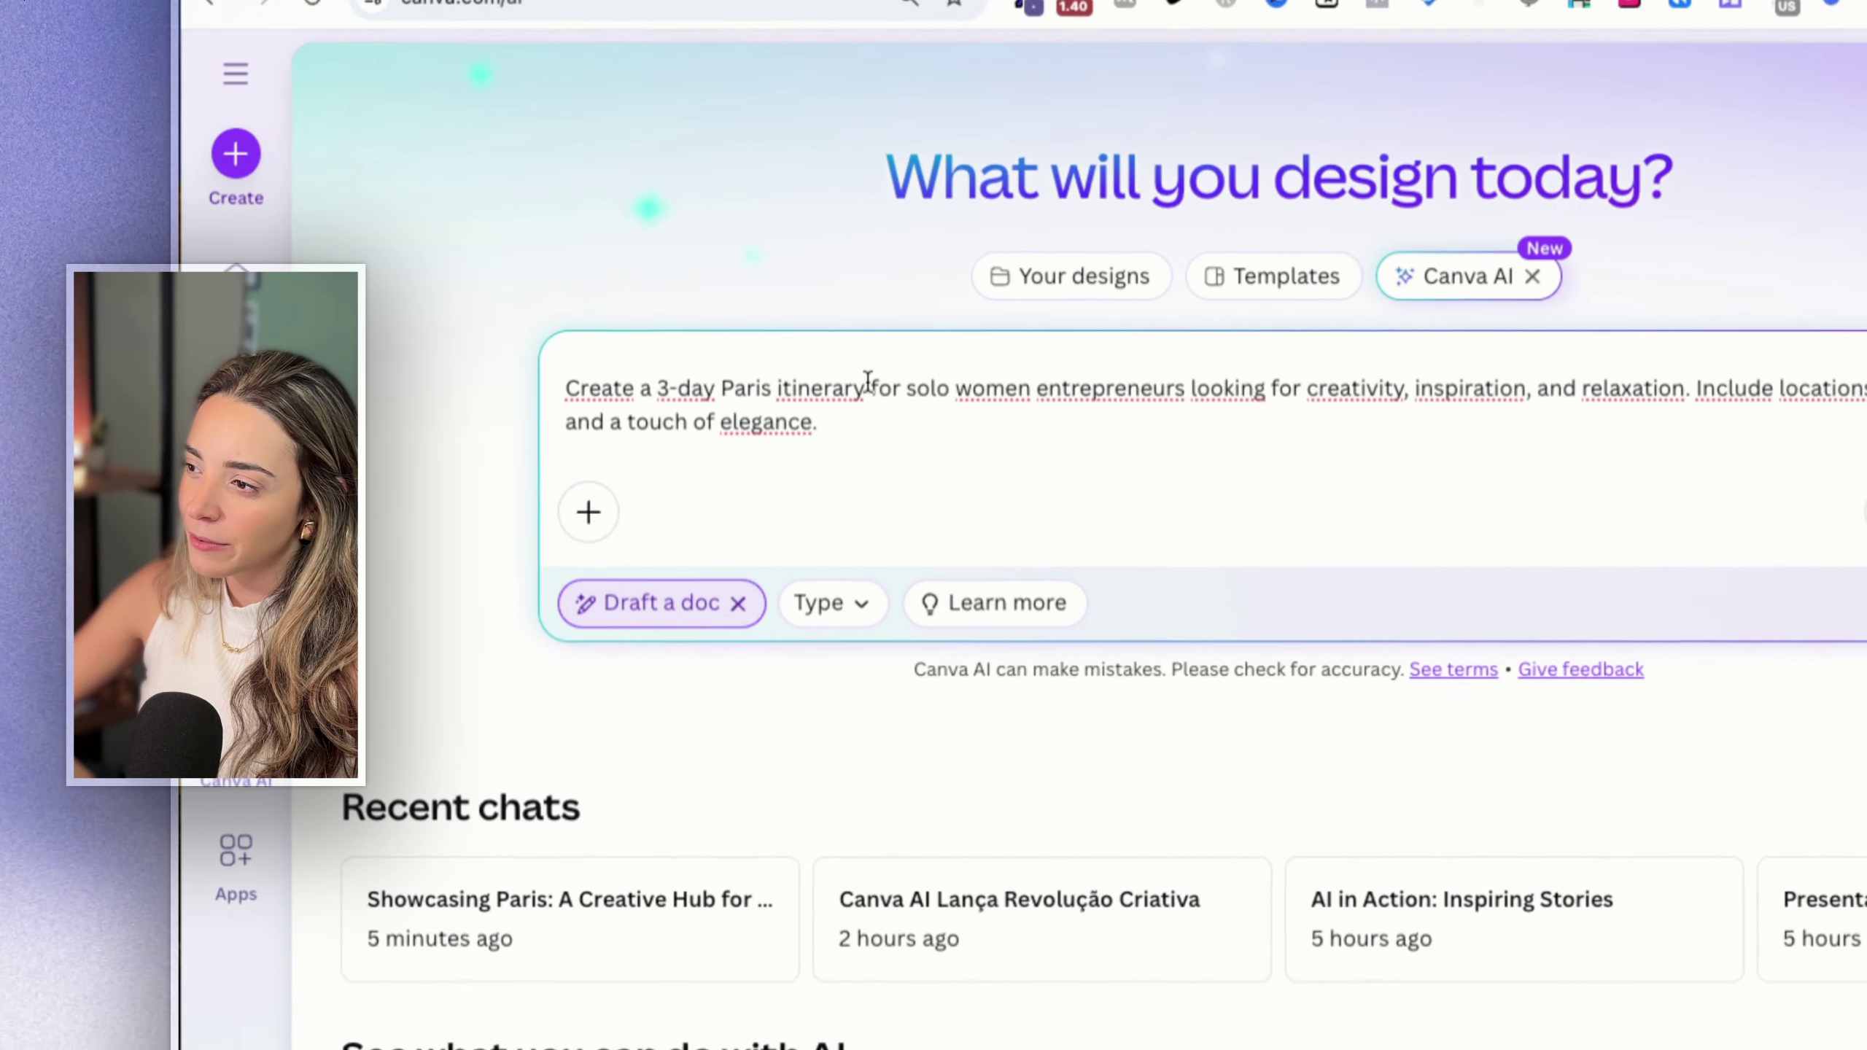
{"action": "left_click_drag", "start_coordinate": [867, 381], "coordinate": [1129, 409]}
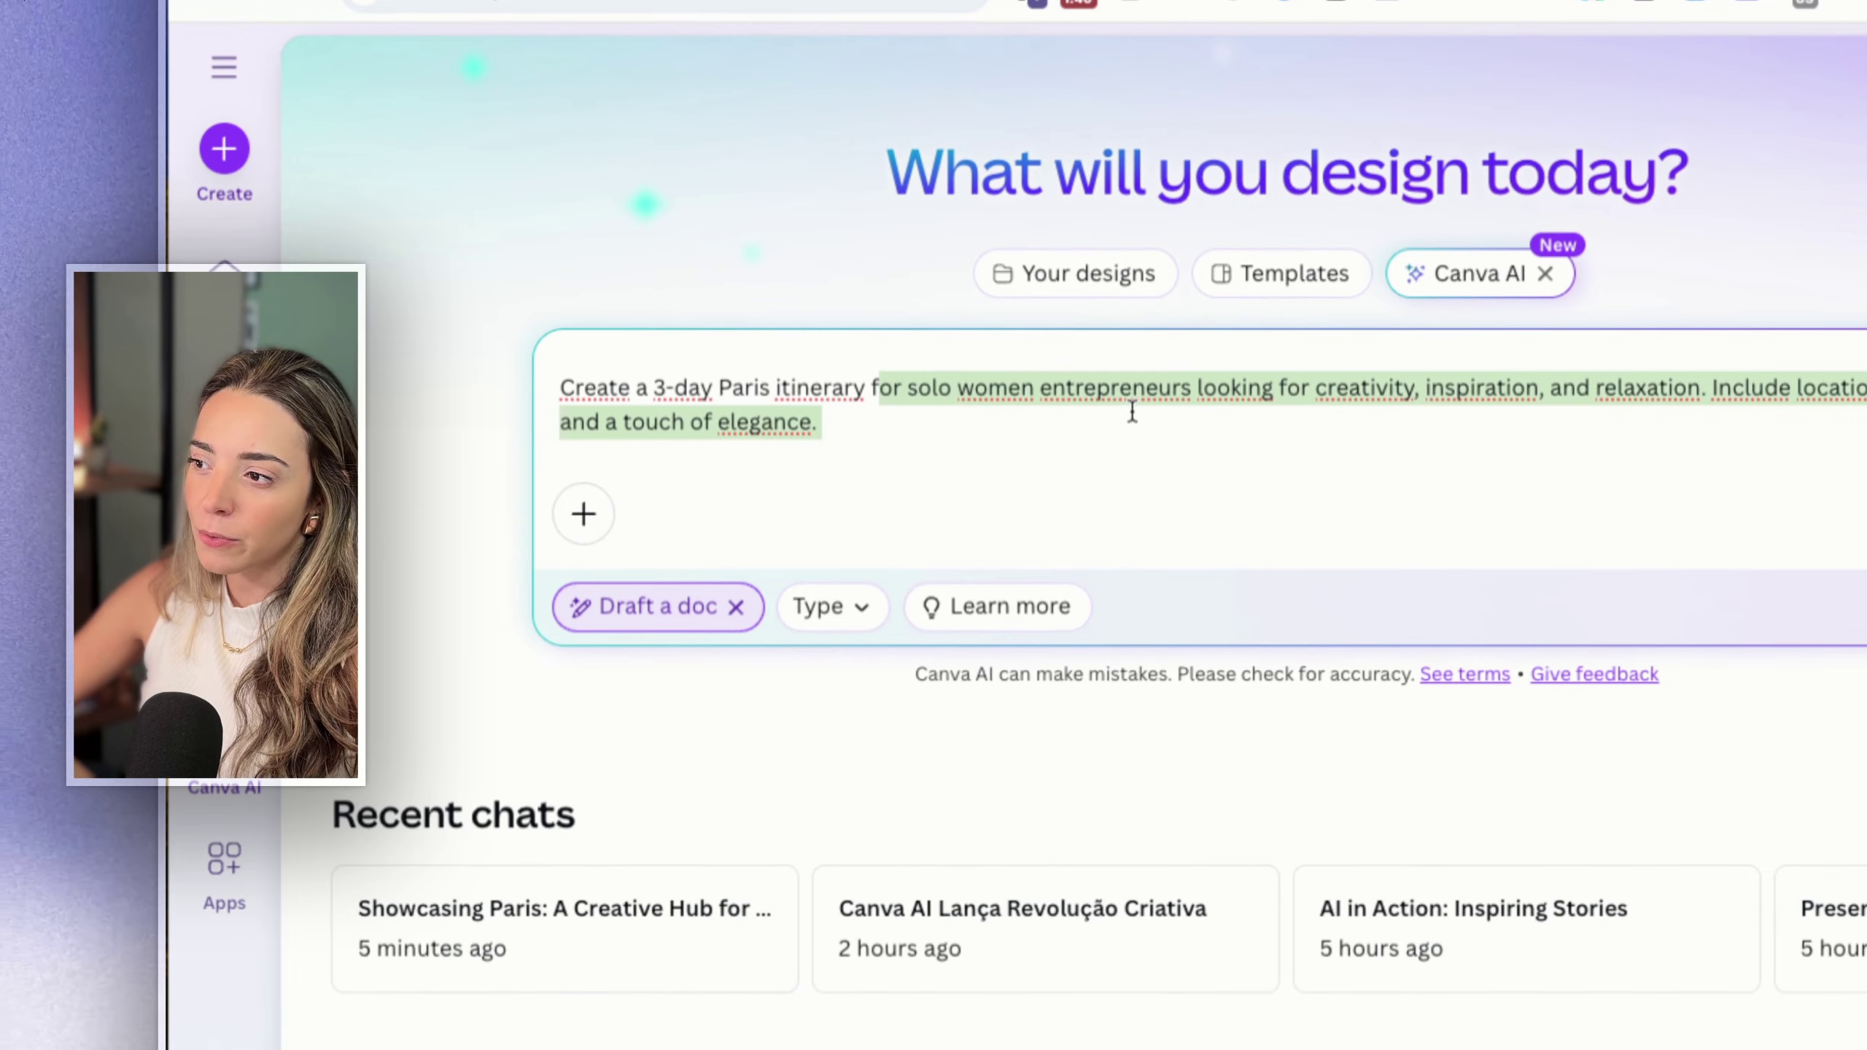
{"action": "left_click", "coordinate": [1316, 427]}
{"action": "left_click_drag", "start_coordinate": [1309, 431], "coordinate": [1479, 386]}
{"action": "left_click", "coordinate": [1669, 409]}
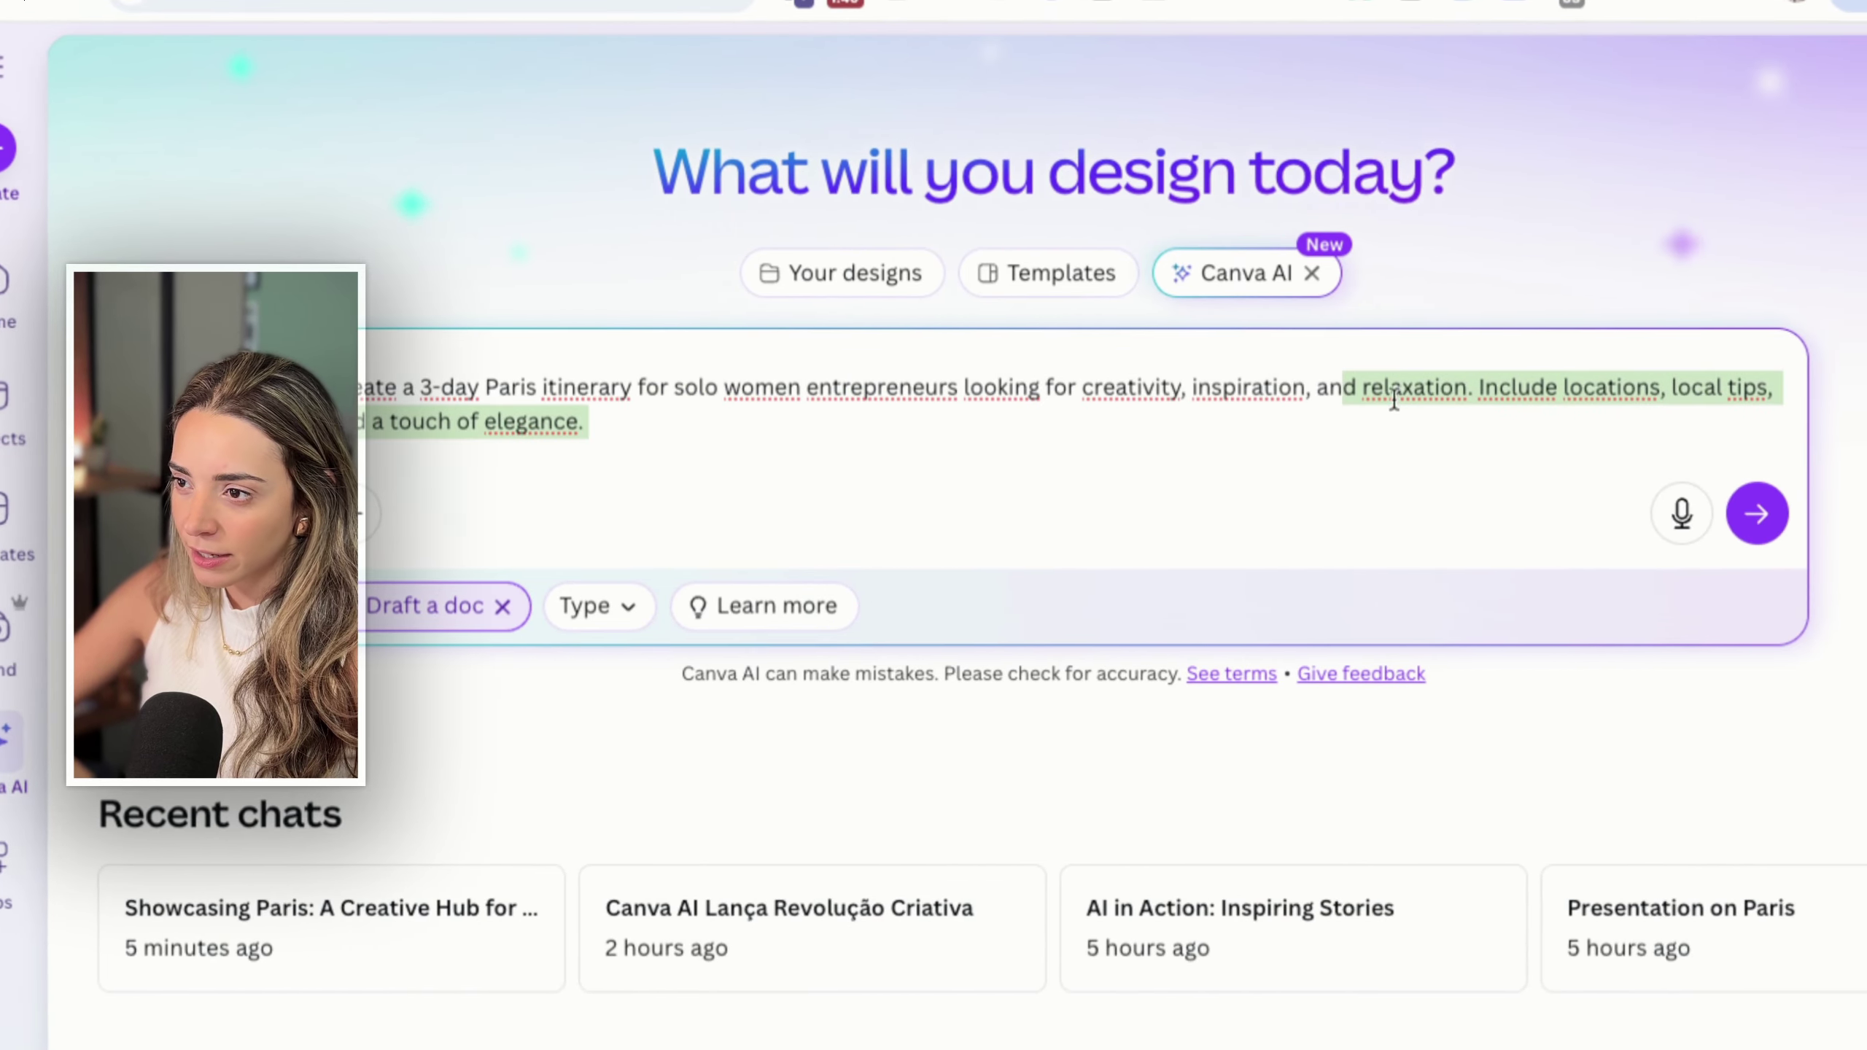
{"action": "left_click", "coordinate": [1488, 430]}
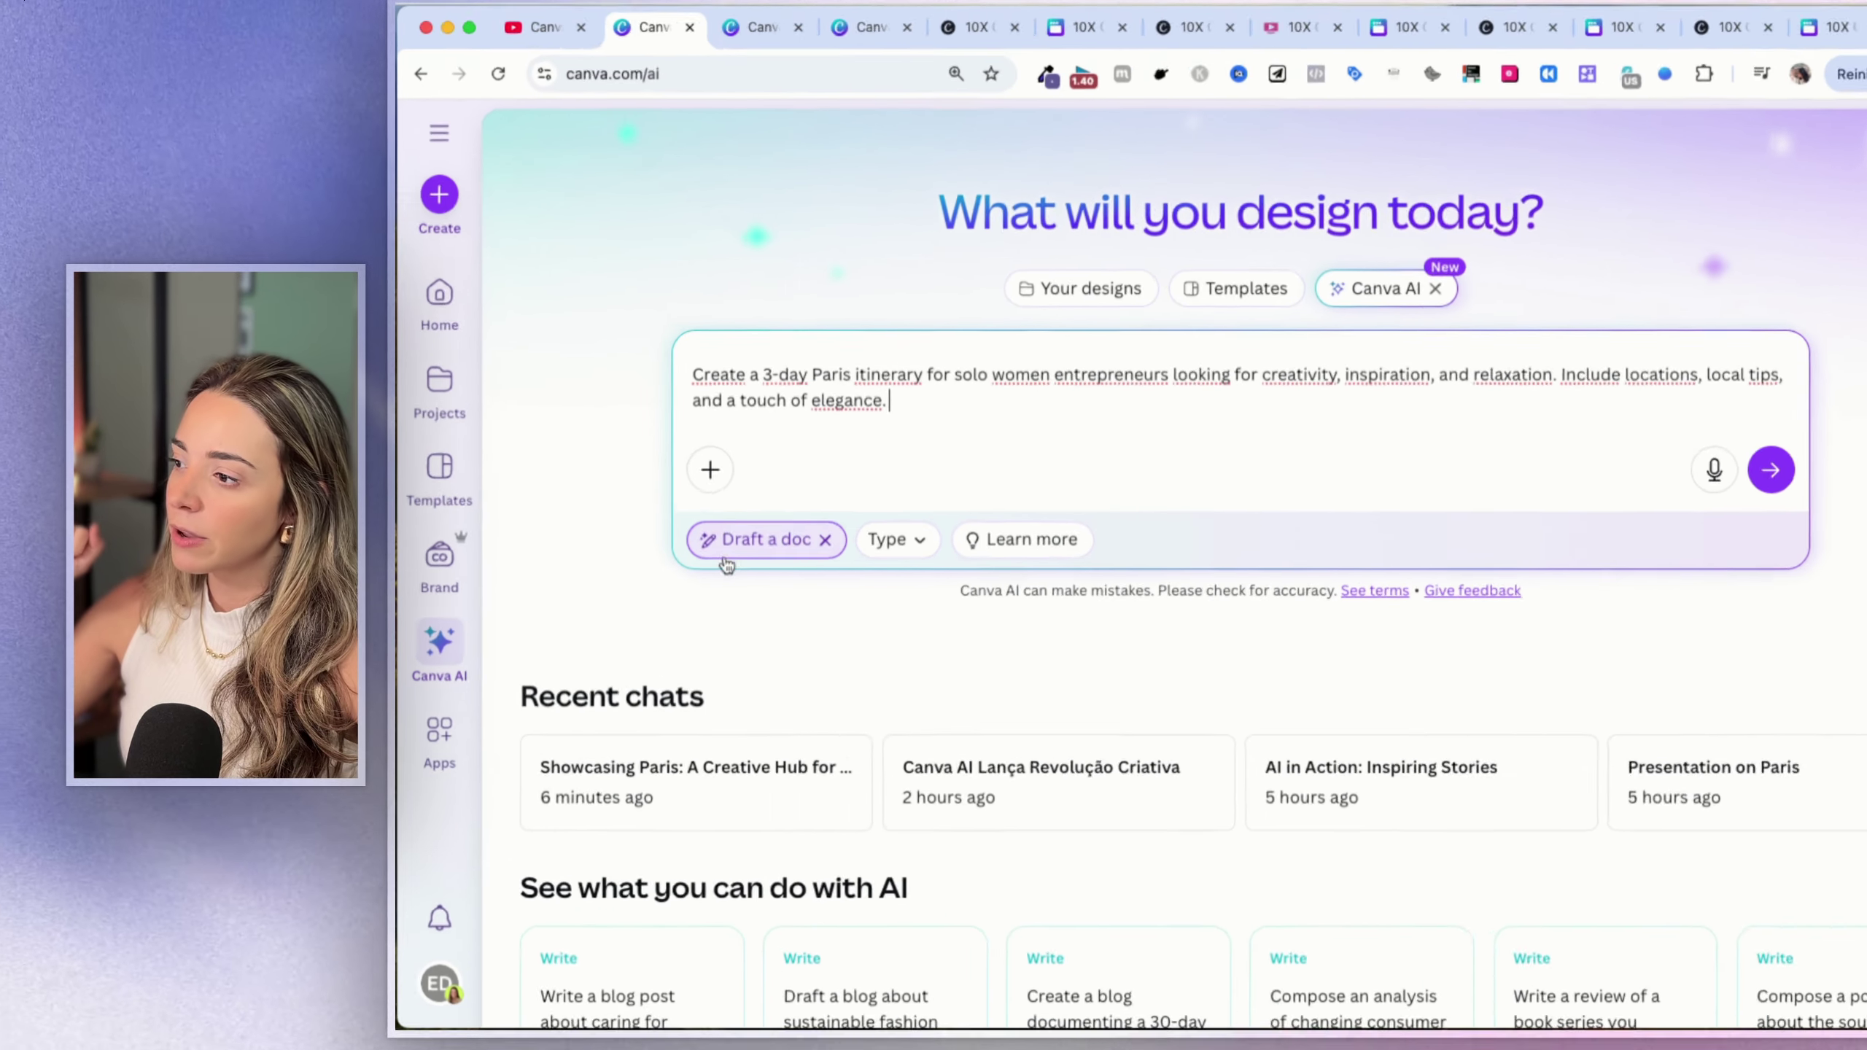
Step: Choose Article as the document type and submit the Paris itinerary prompt
{"action": "left_click", "coordinate": [1054, 539]}
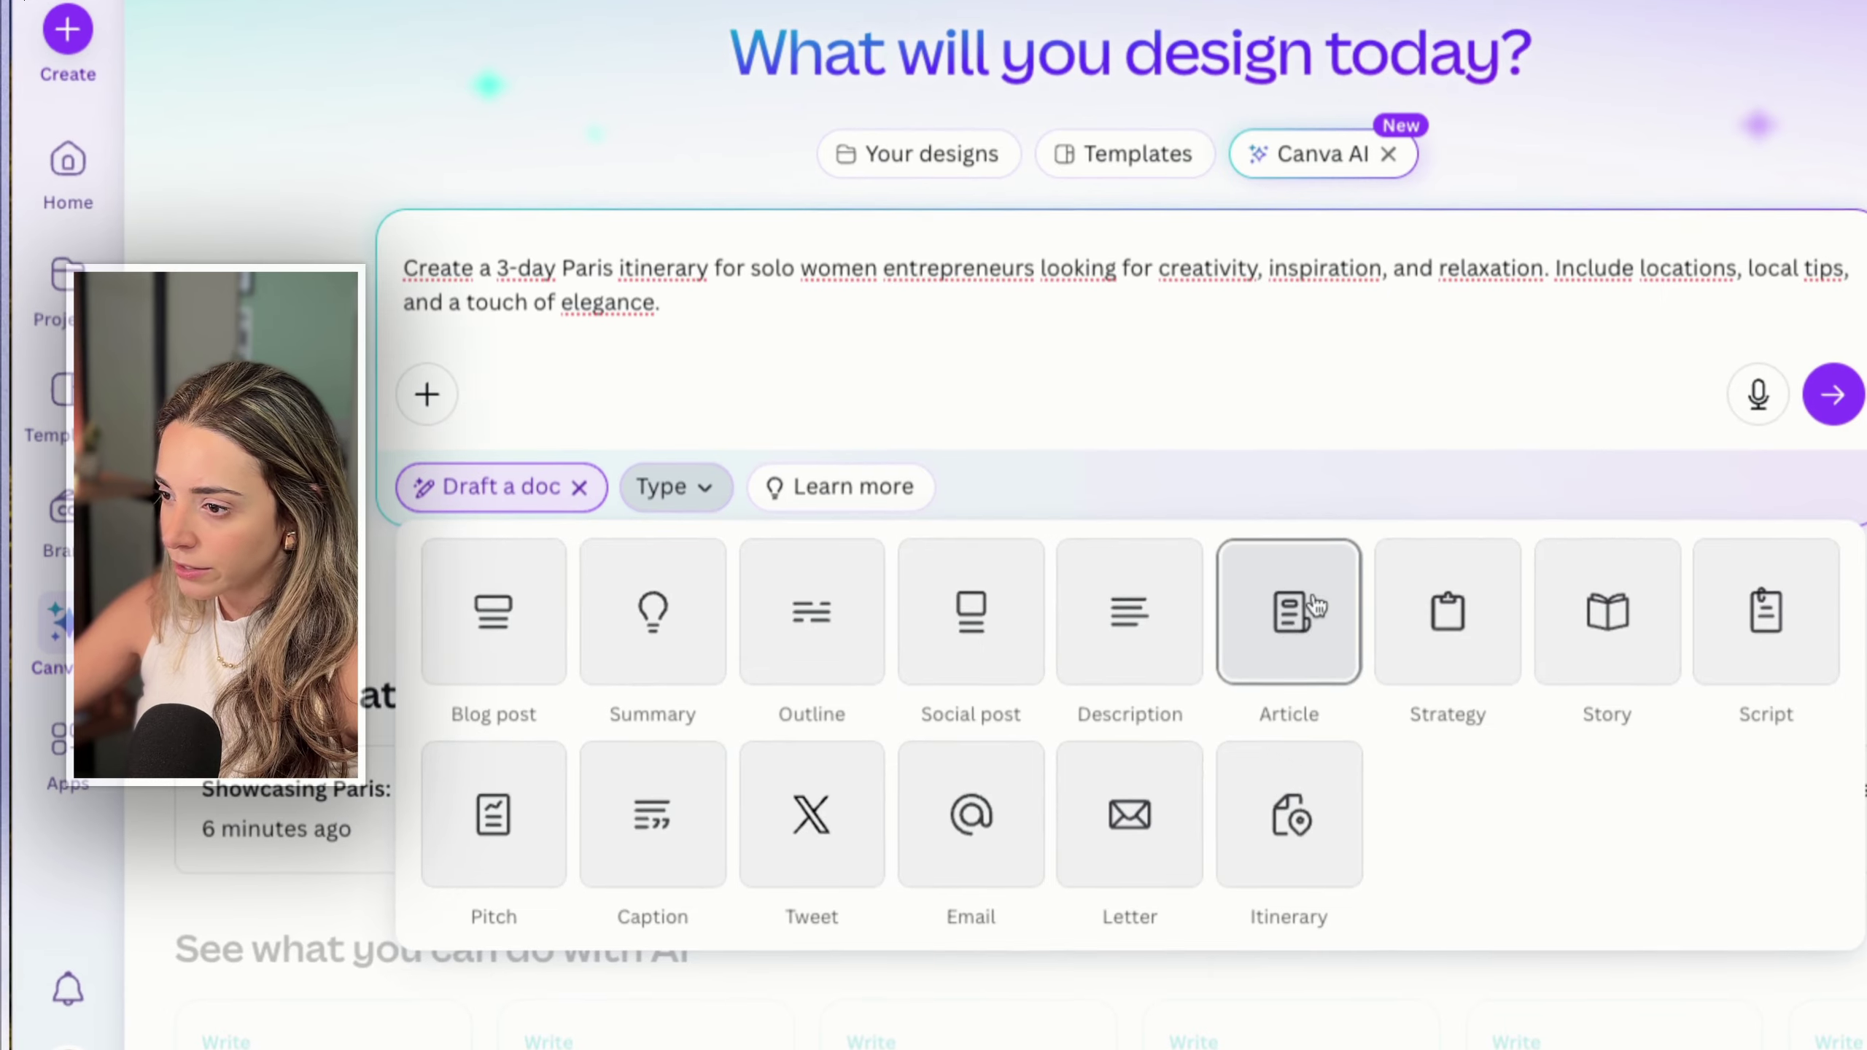
{"action": "left_click", "coordinate": [1248, 629]}
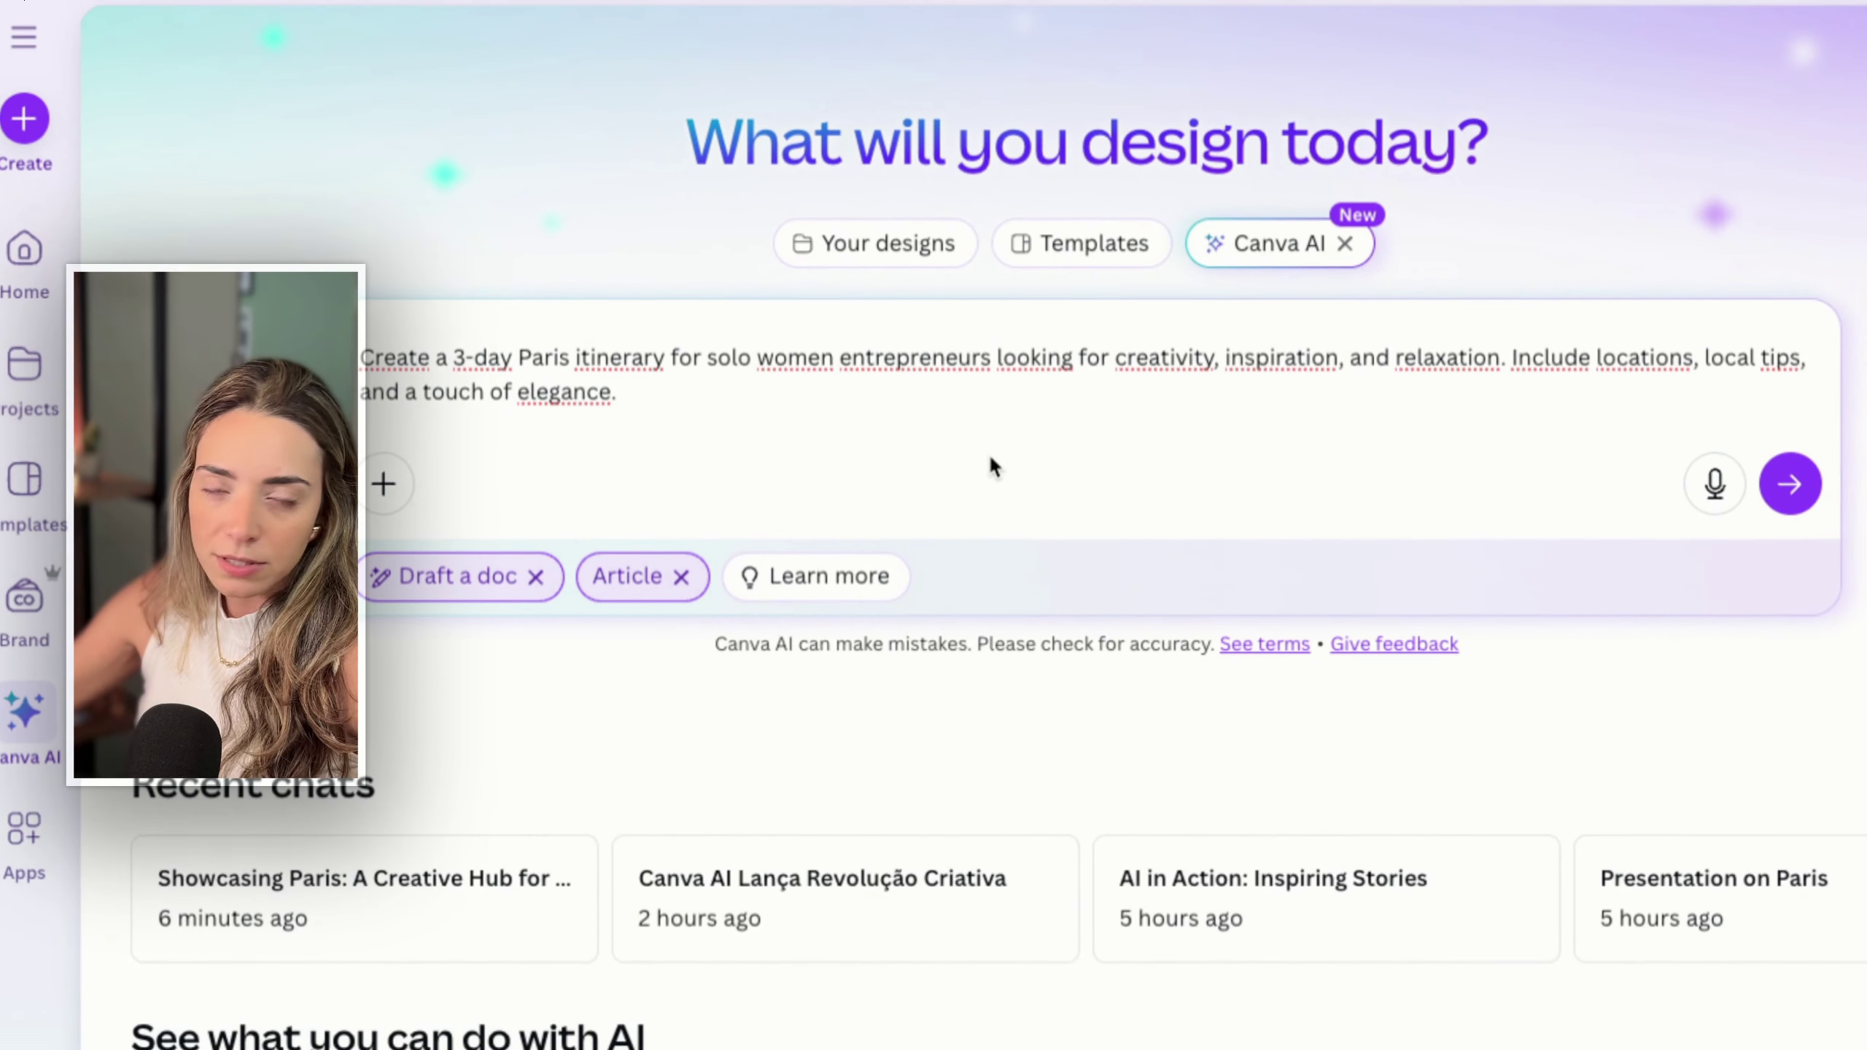
{"action": "left_click", "coordinate": [1037, 395]}
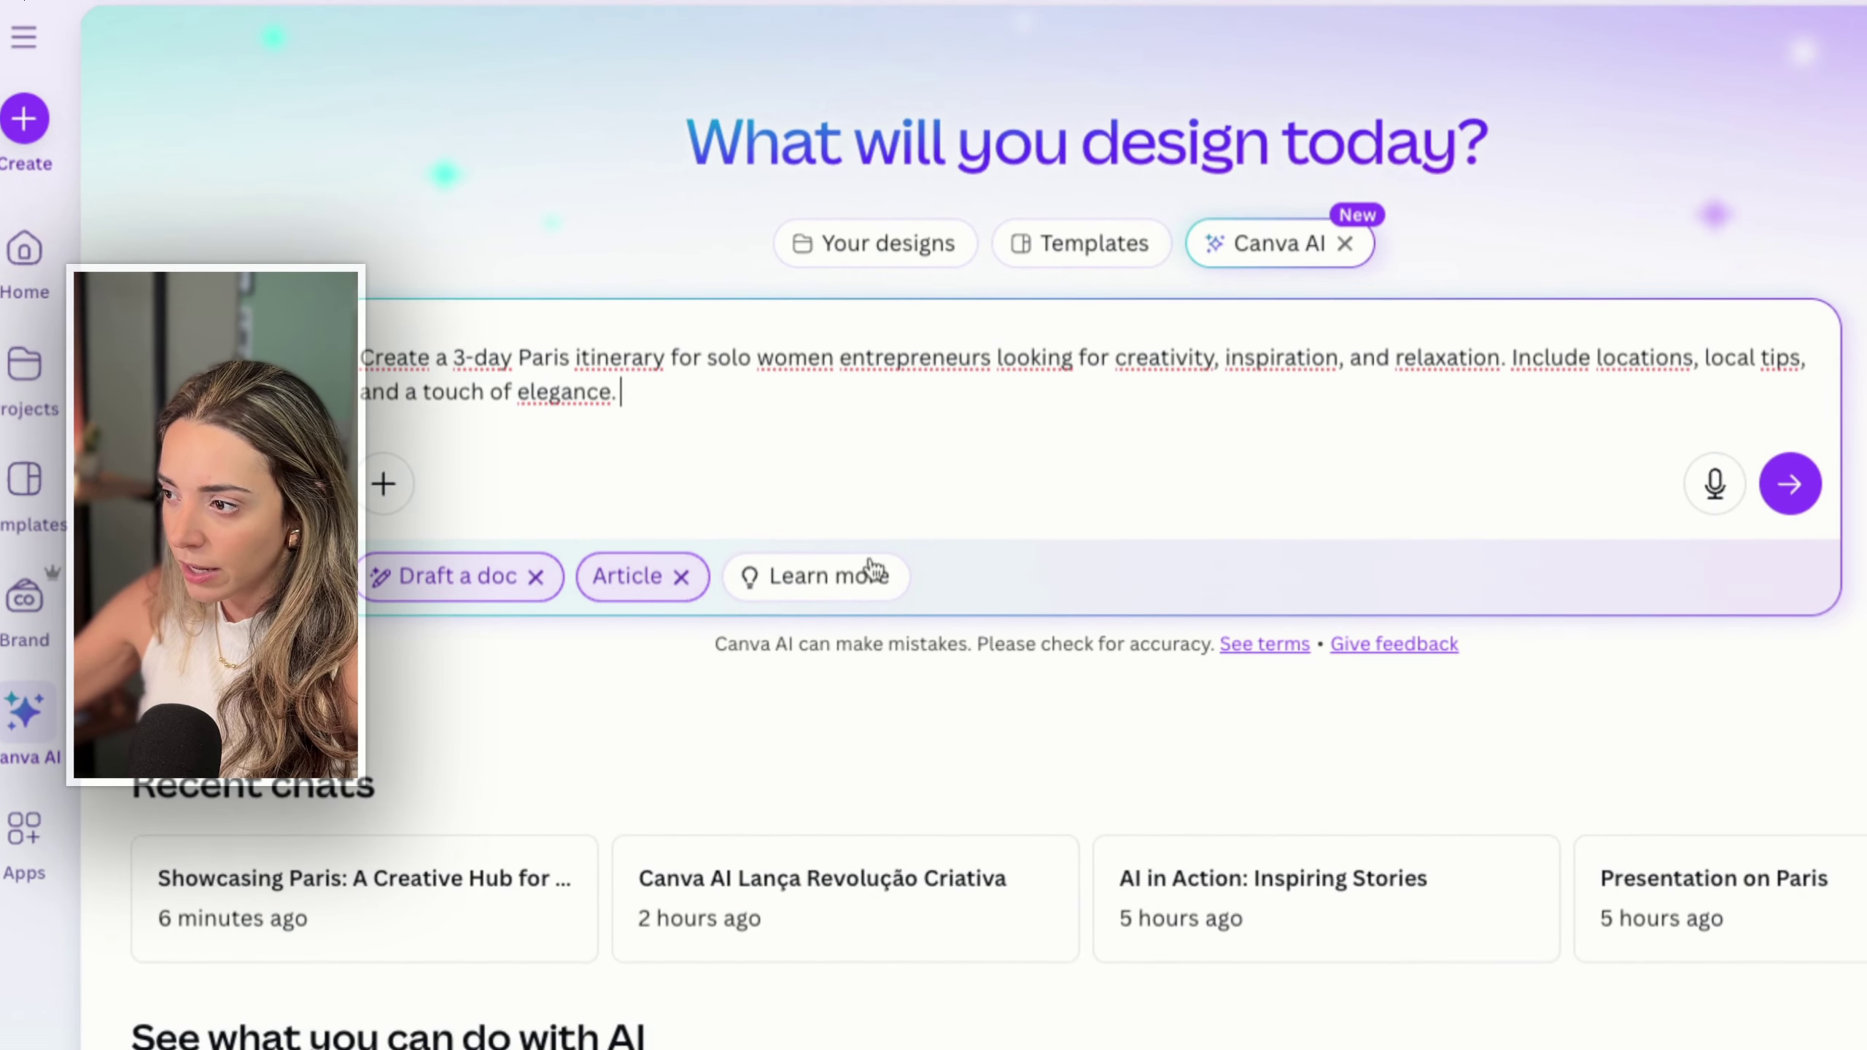
{"action": "right_click", "coordinate": [856, 592]}
{"action": "key", "text": "Escape"}
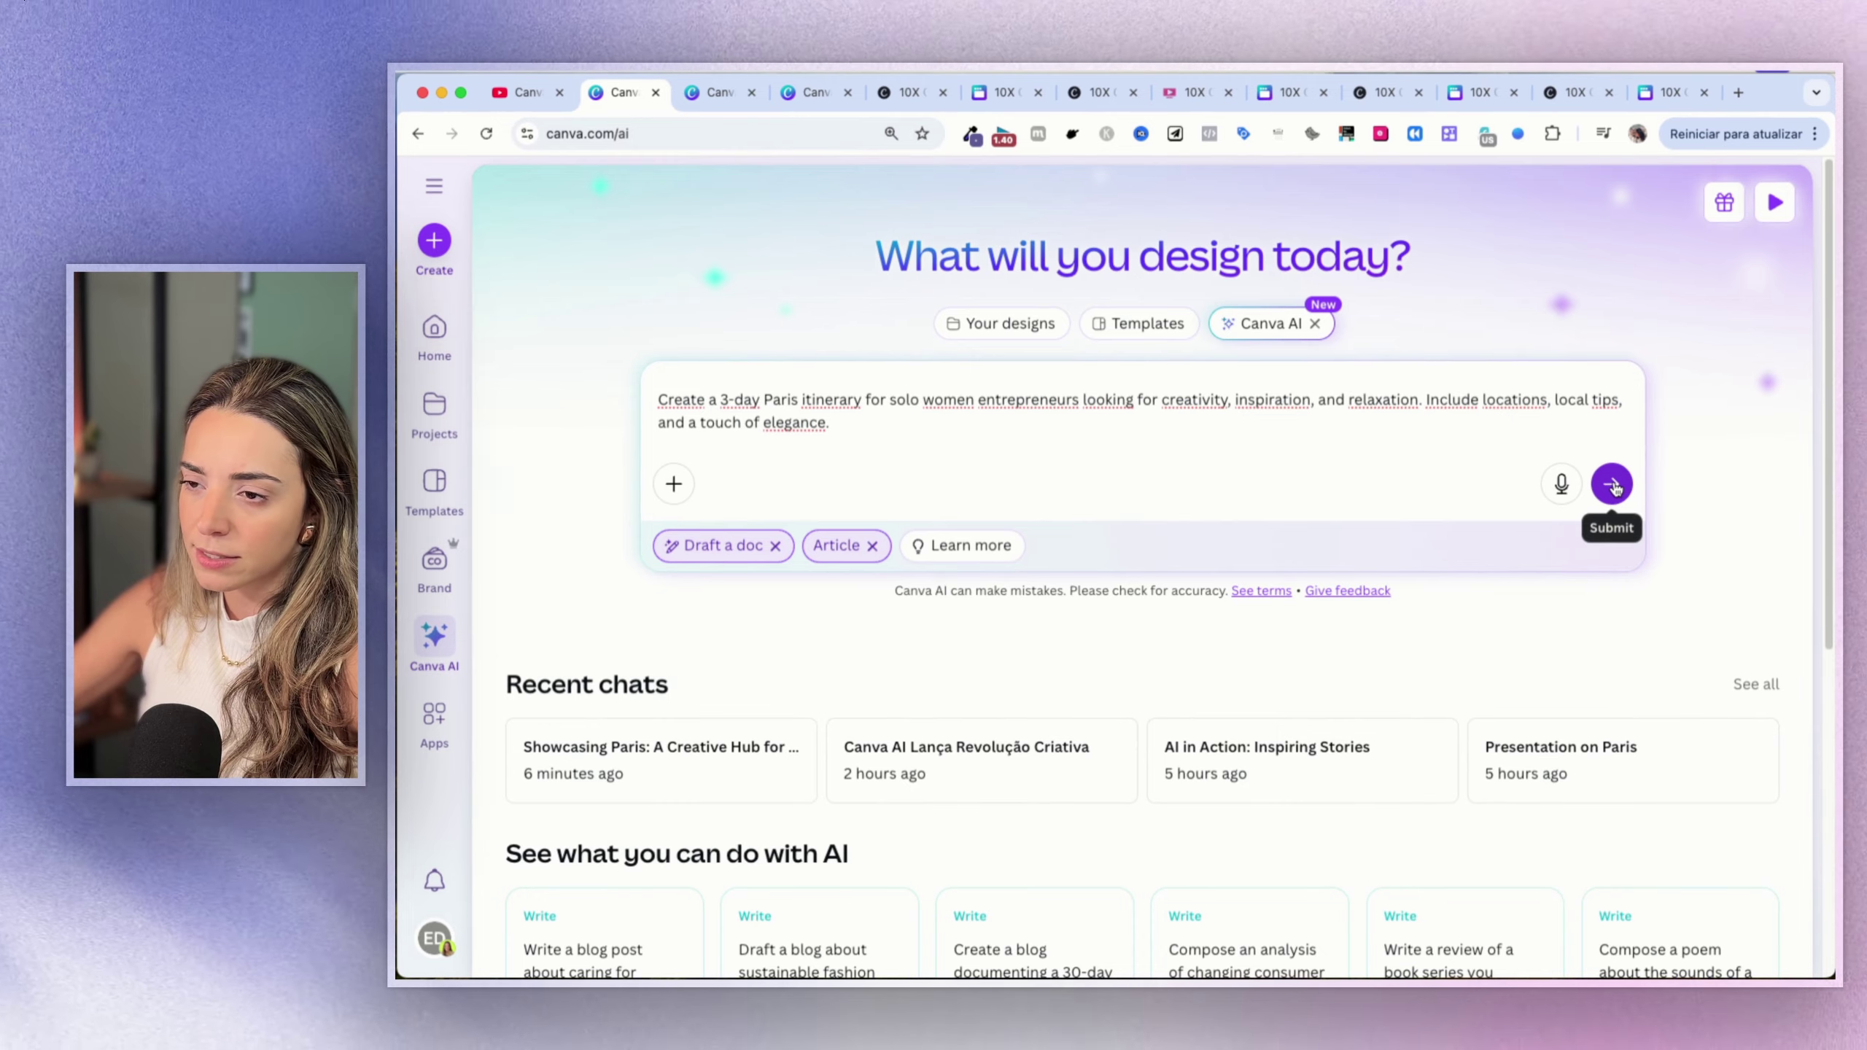
{"action": "left_click", "coordinate": [1612, 486]}
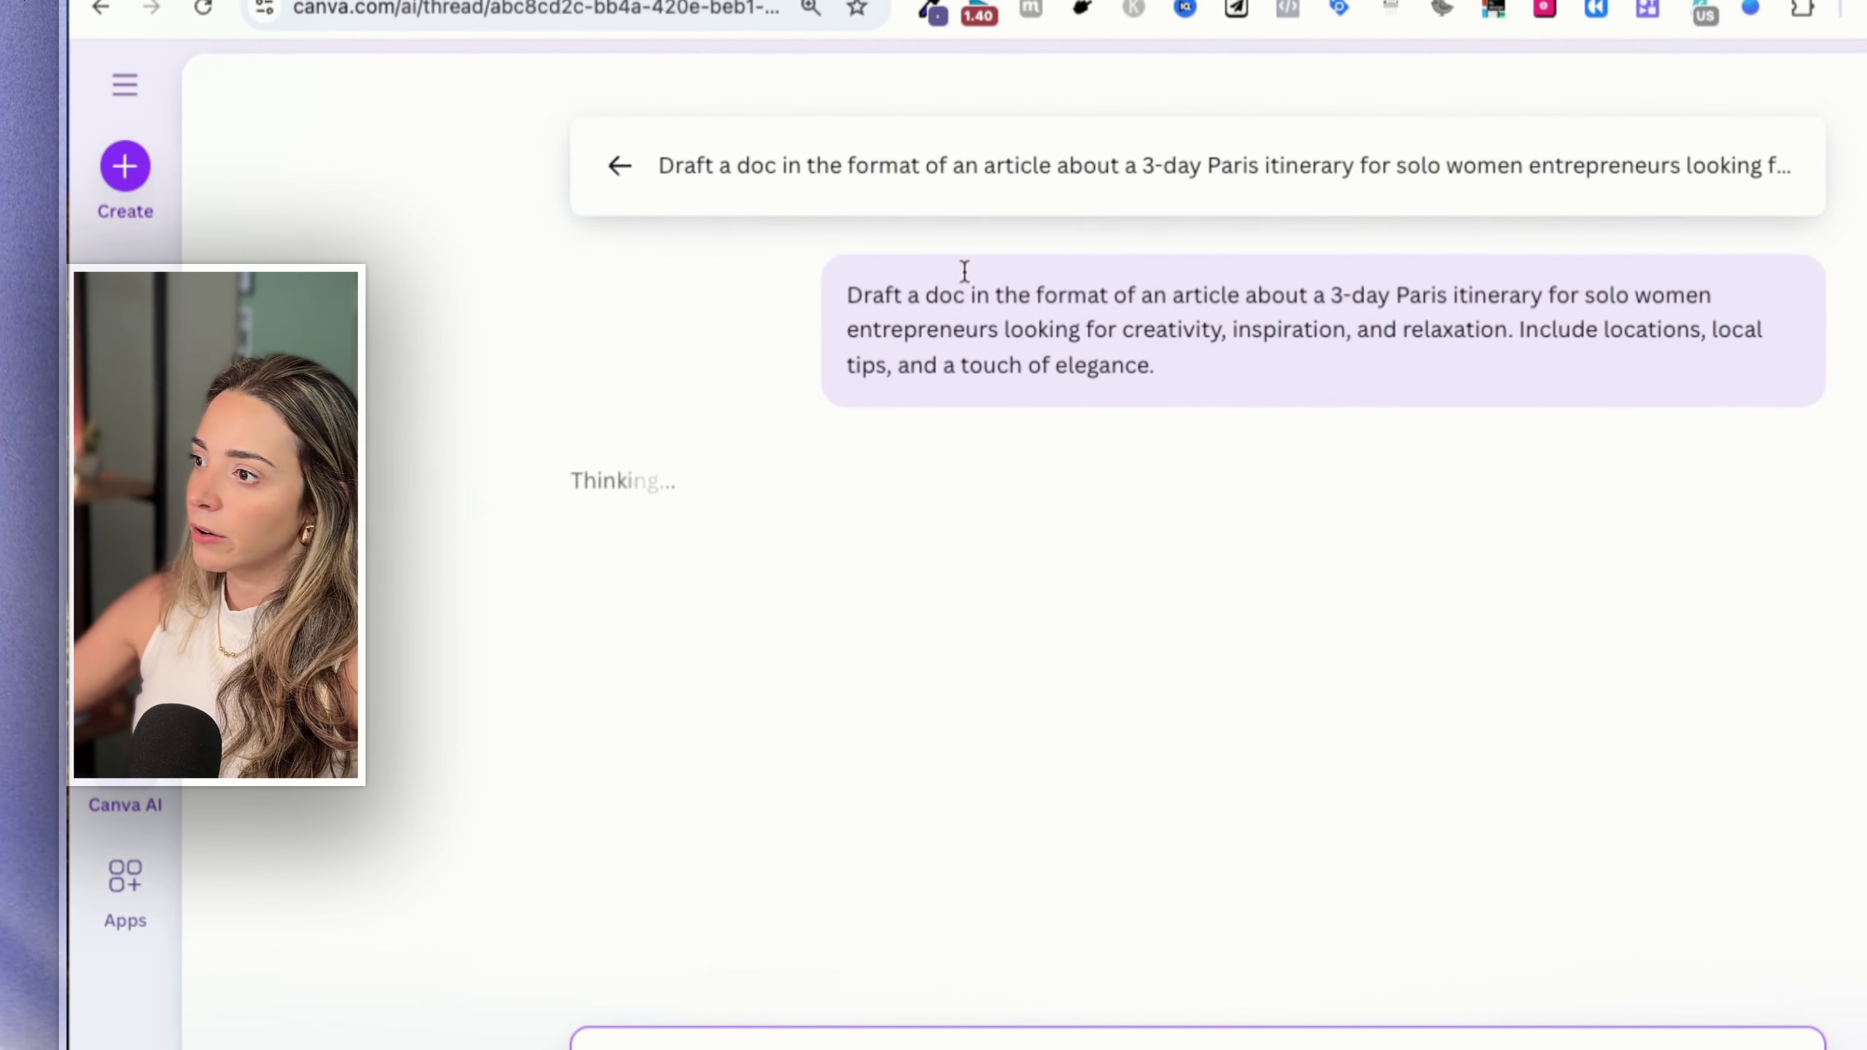
Step: Open the generated Paris itinerary article and read through its sections
{"action": "type", "text": "f"}
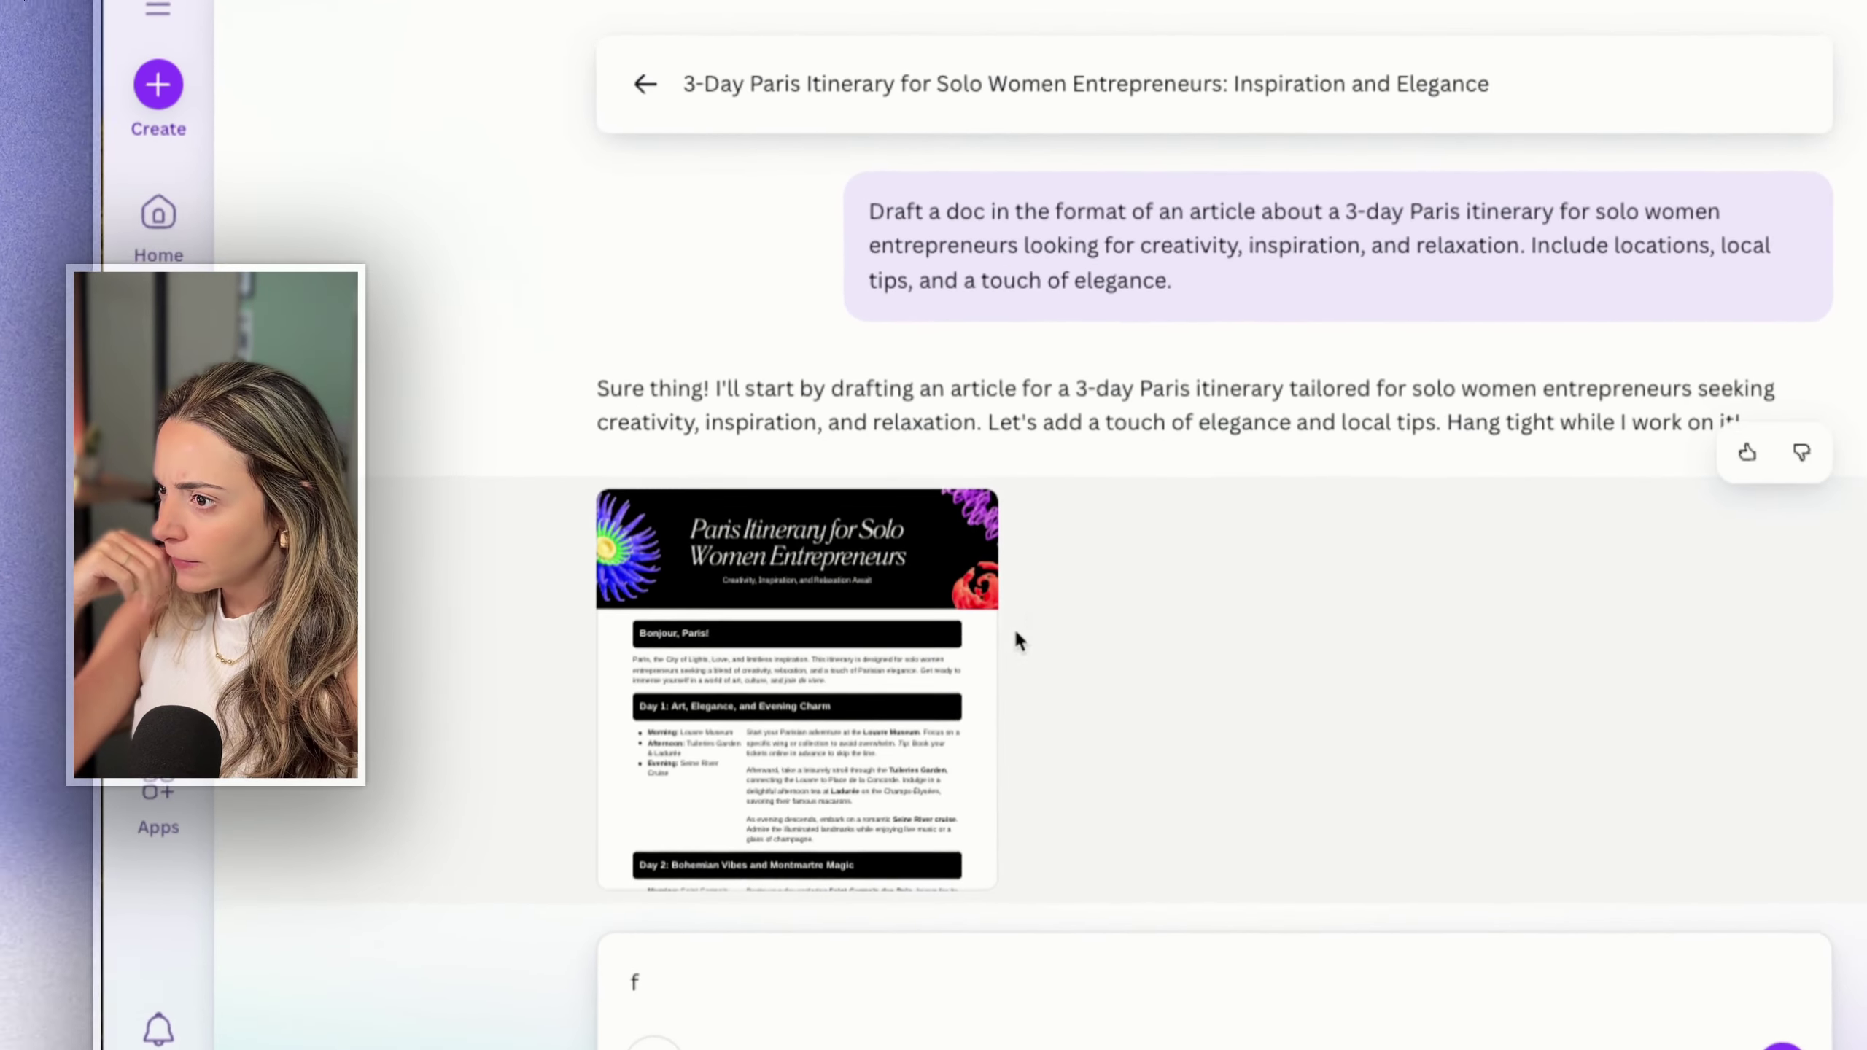
{"action": "left_click", "coordinate": [955, 647]}
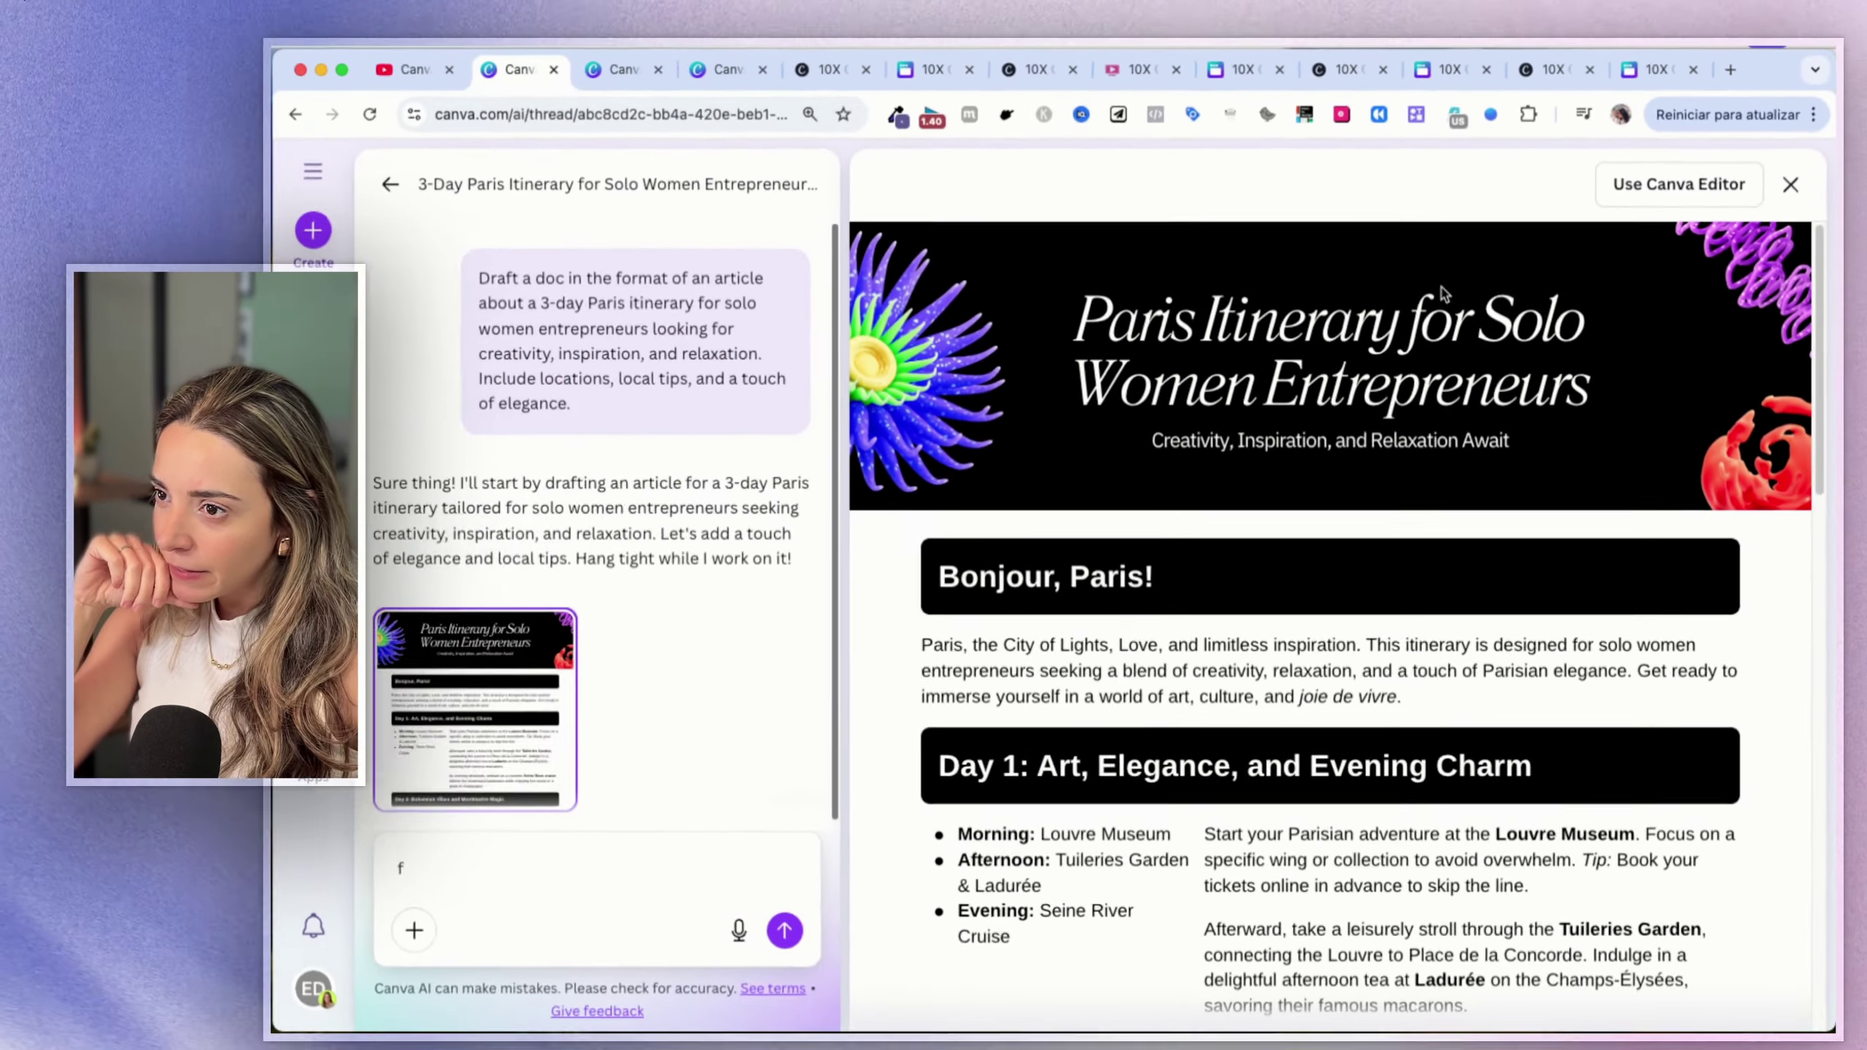
{"action": "scroll", "coordinate": [1736, 445], "scroll_direction": "down", "scroll_amount": 5}
{"action": "scroll", "coordinate": [1736, 443], "scroll_direction": "down", "scroll_amount": 10}
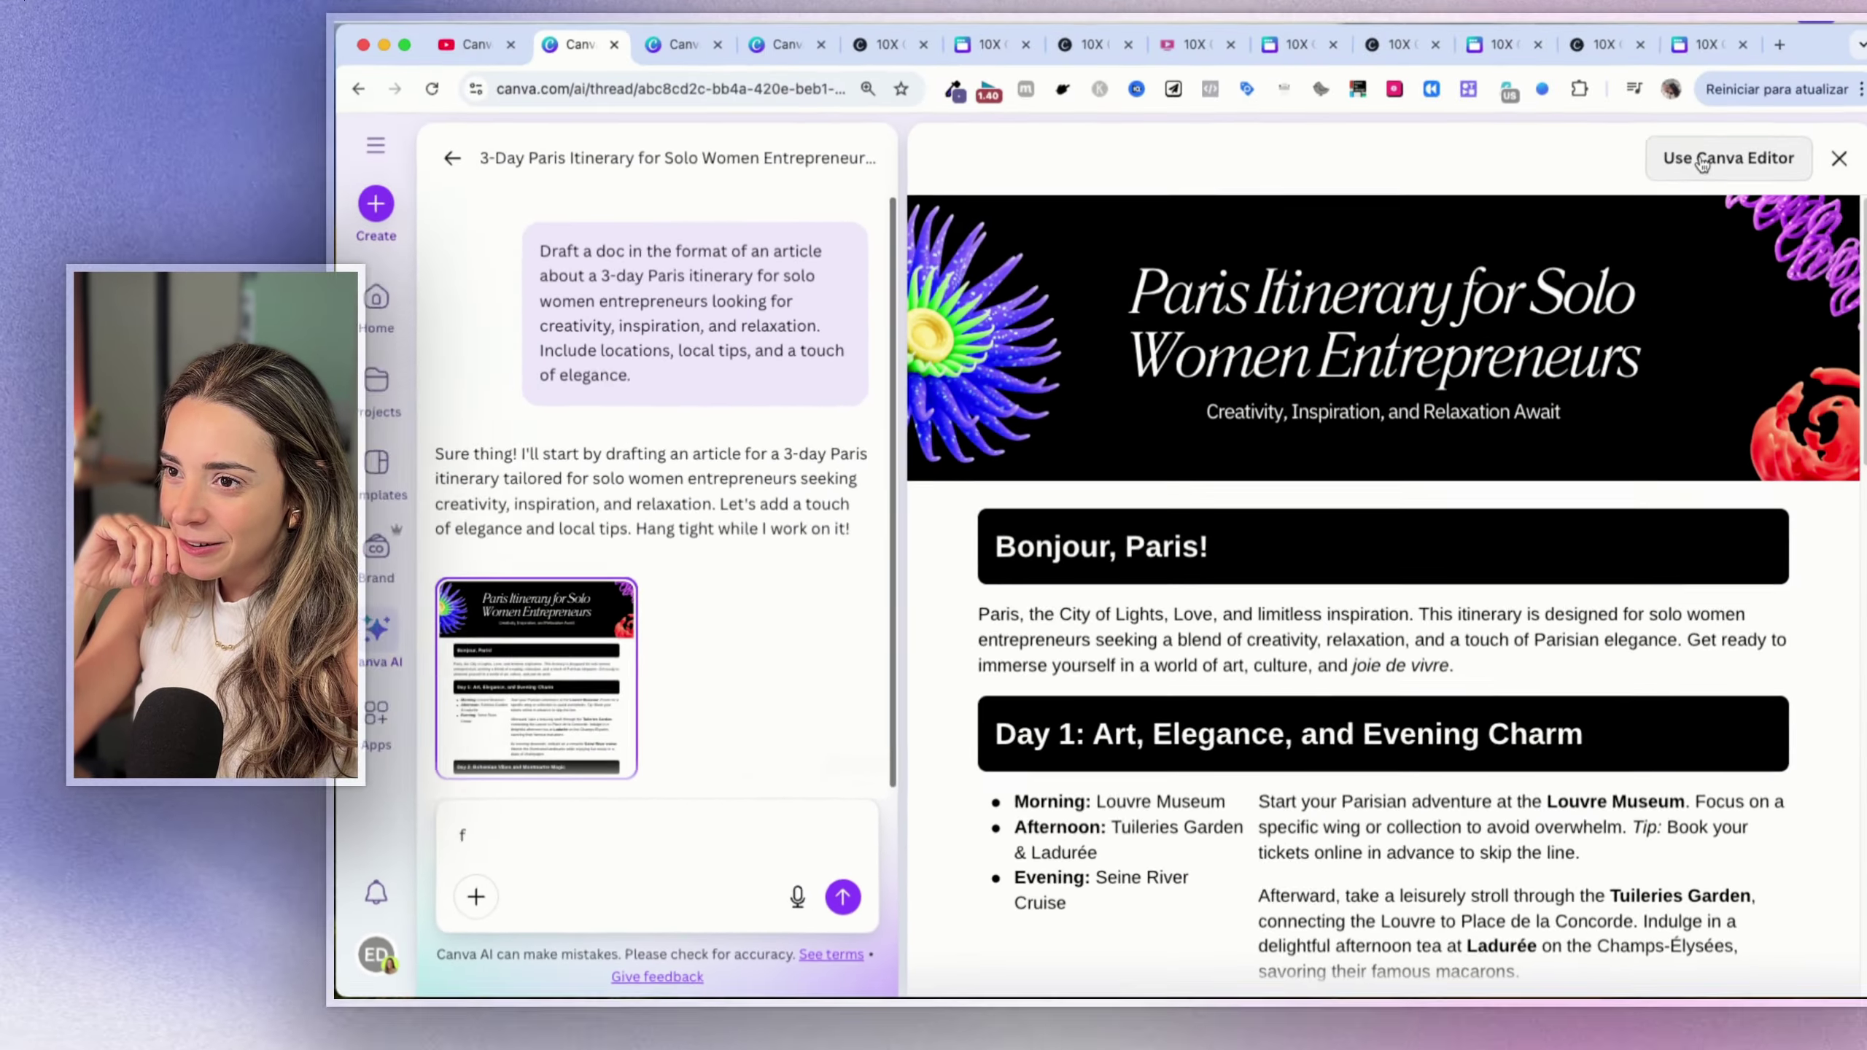
Step: Open the Paris itinerary article in the Canva editor and open its header banner for editing
{"action": "left_click", "coordinate": [1703, 159]}
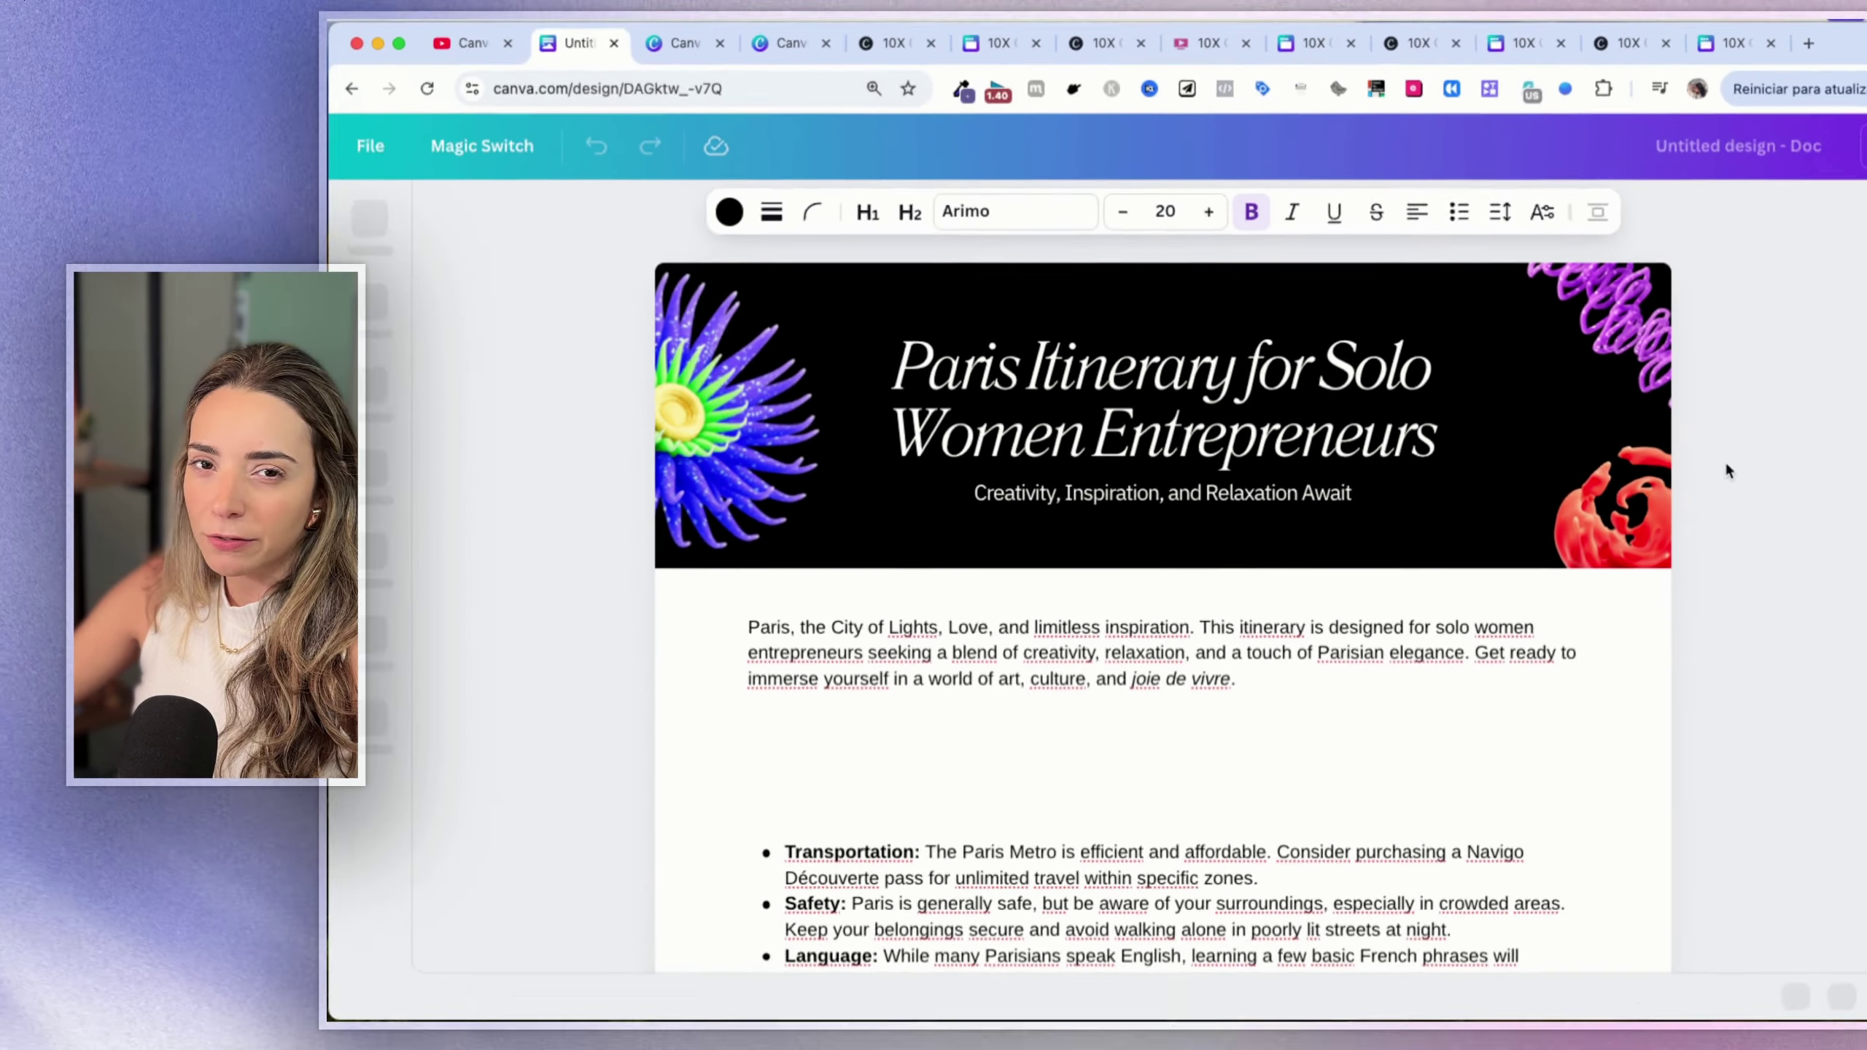
{"action": "scroll", "coordinate": [1724, 461], "scroll_direction": "down", "scroll_amount": 15}
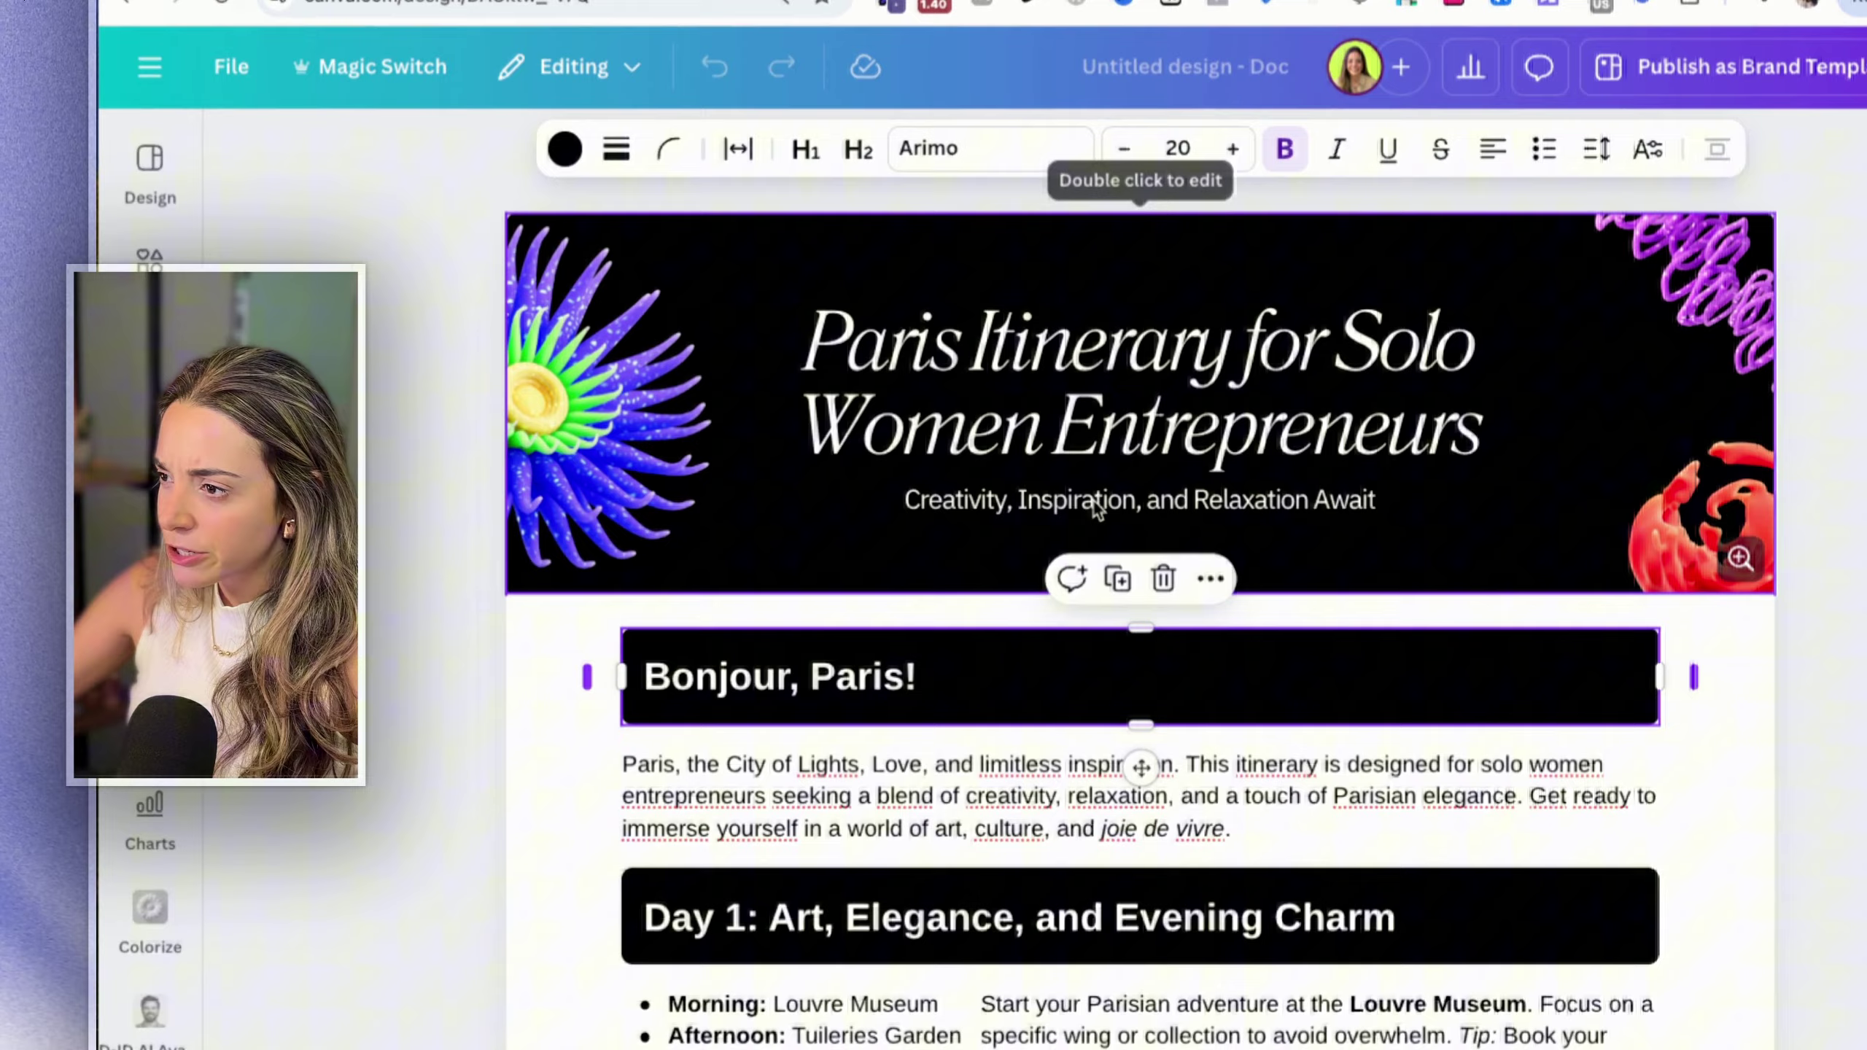
{"action": "left_click", "coordinate": [1264, 477]}
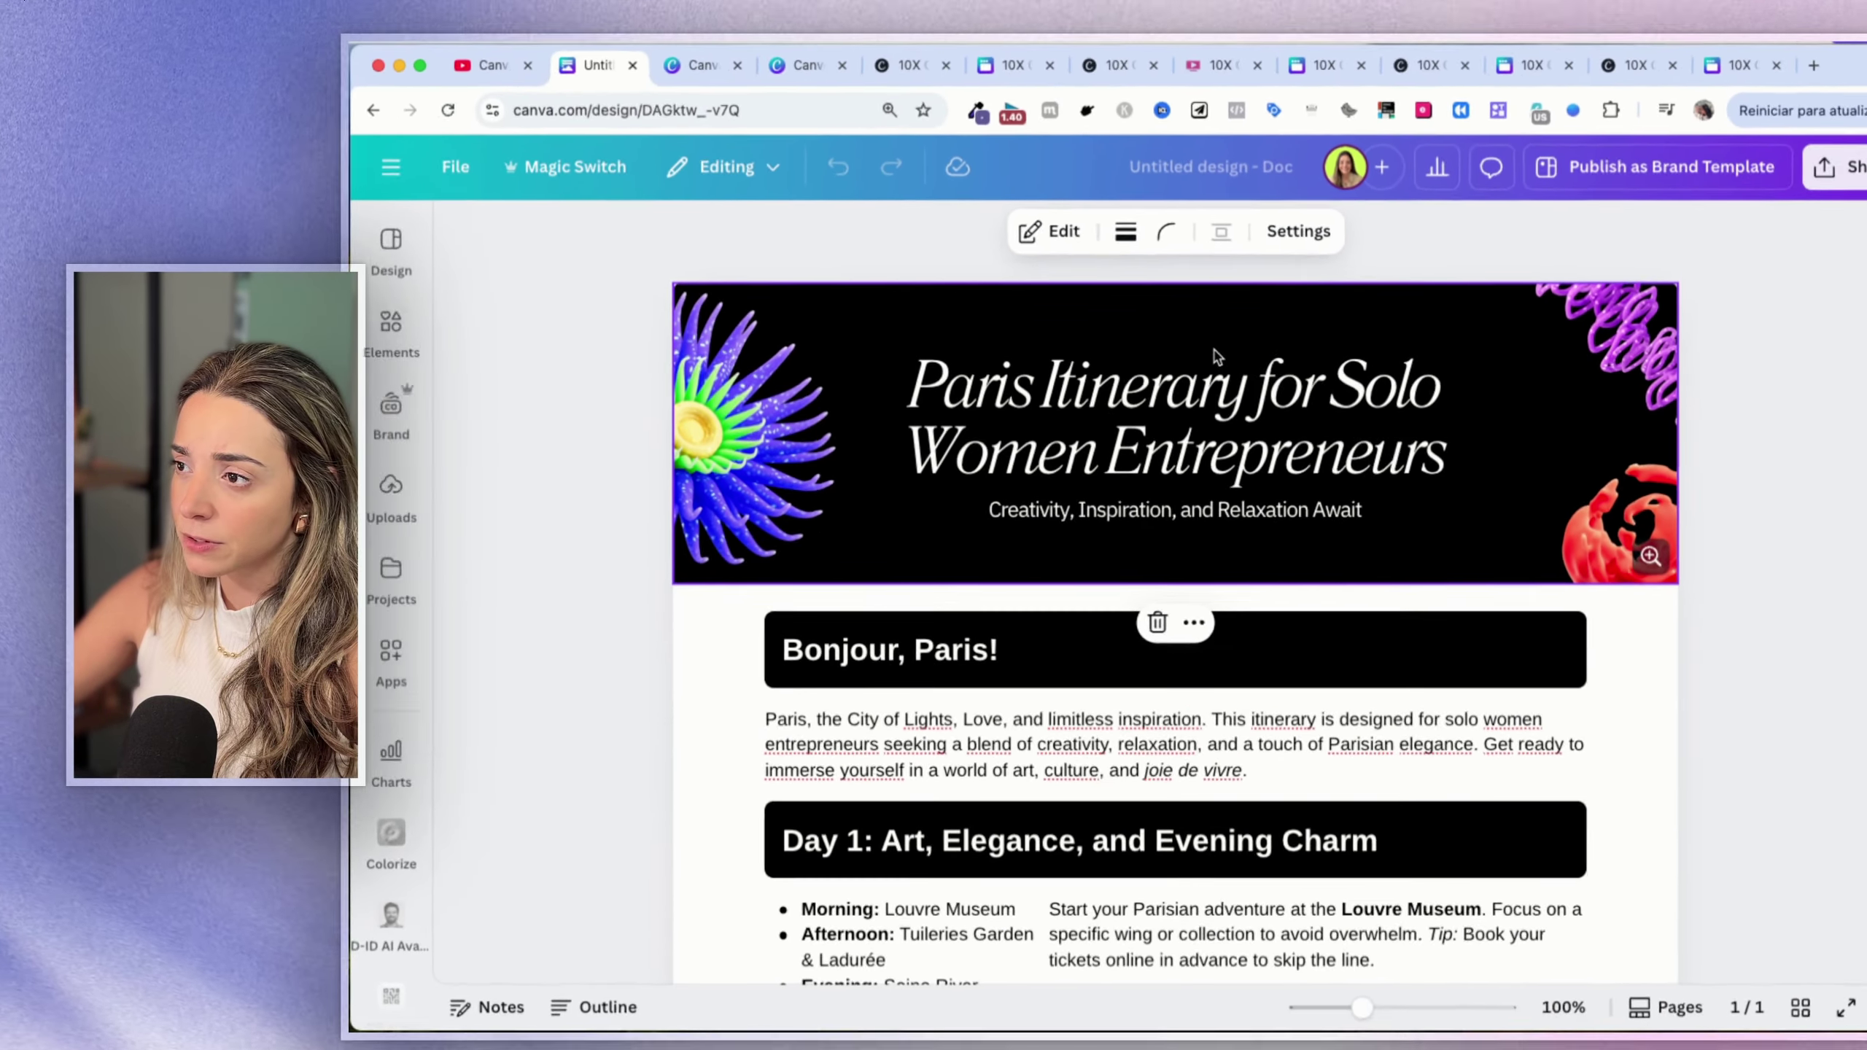
{"action": "scroll", "coordinate": [956, 471], "scroll_direction": "down", "scroll_amount": 4}
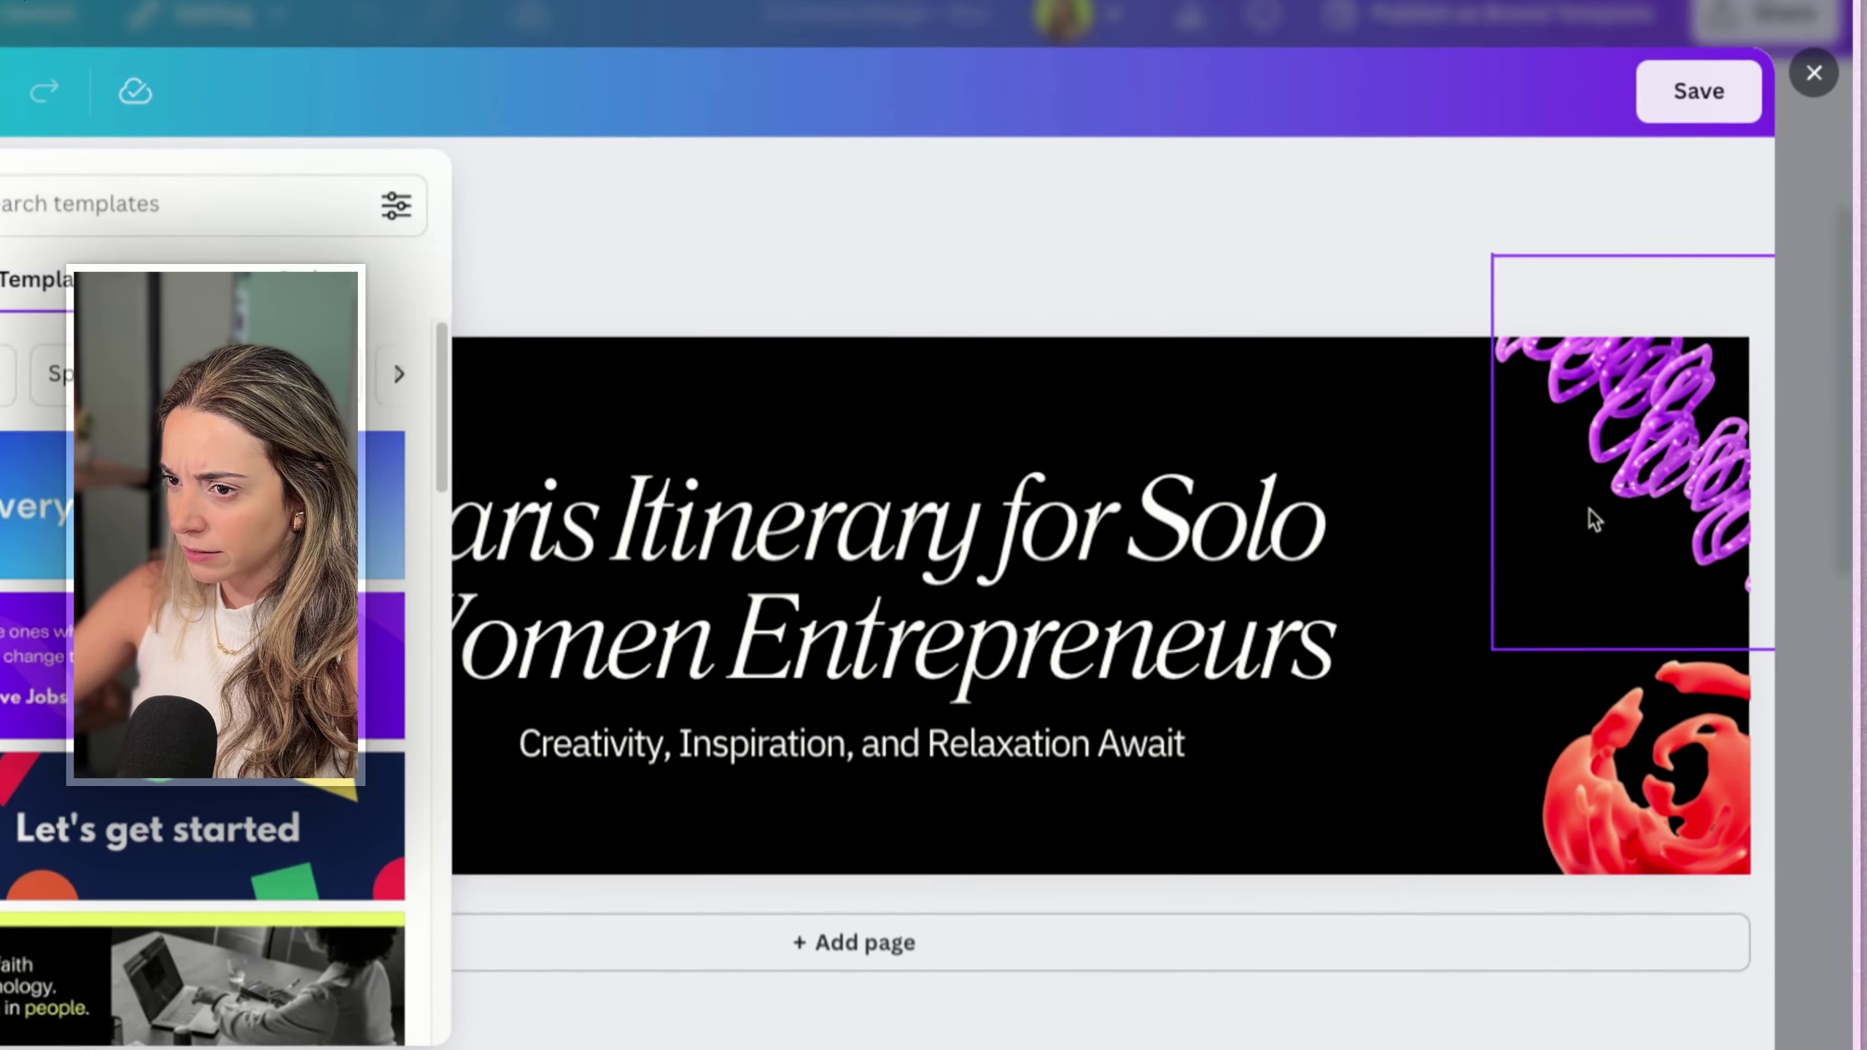
Step: Delete the purple squiggle, red shape and blue flower graphics from the header banner
{"action": "left_click", "coordinate": [1660, 524]}
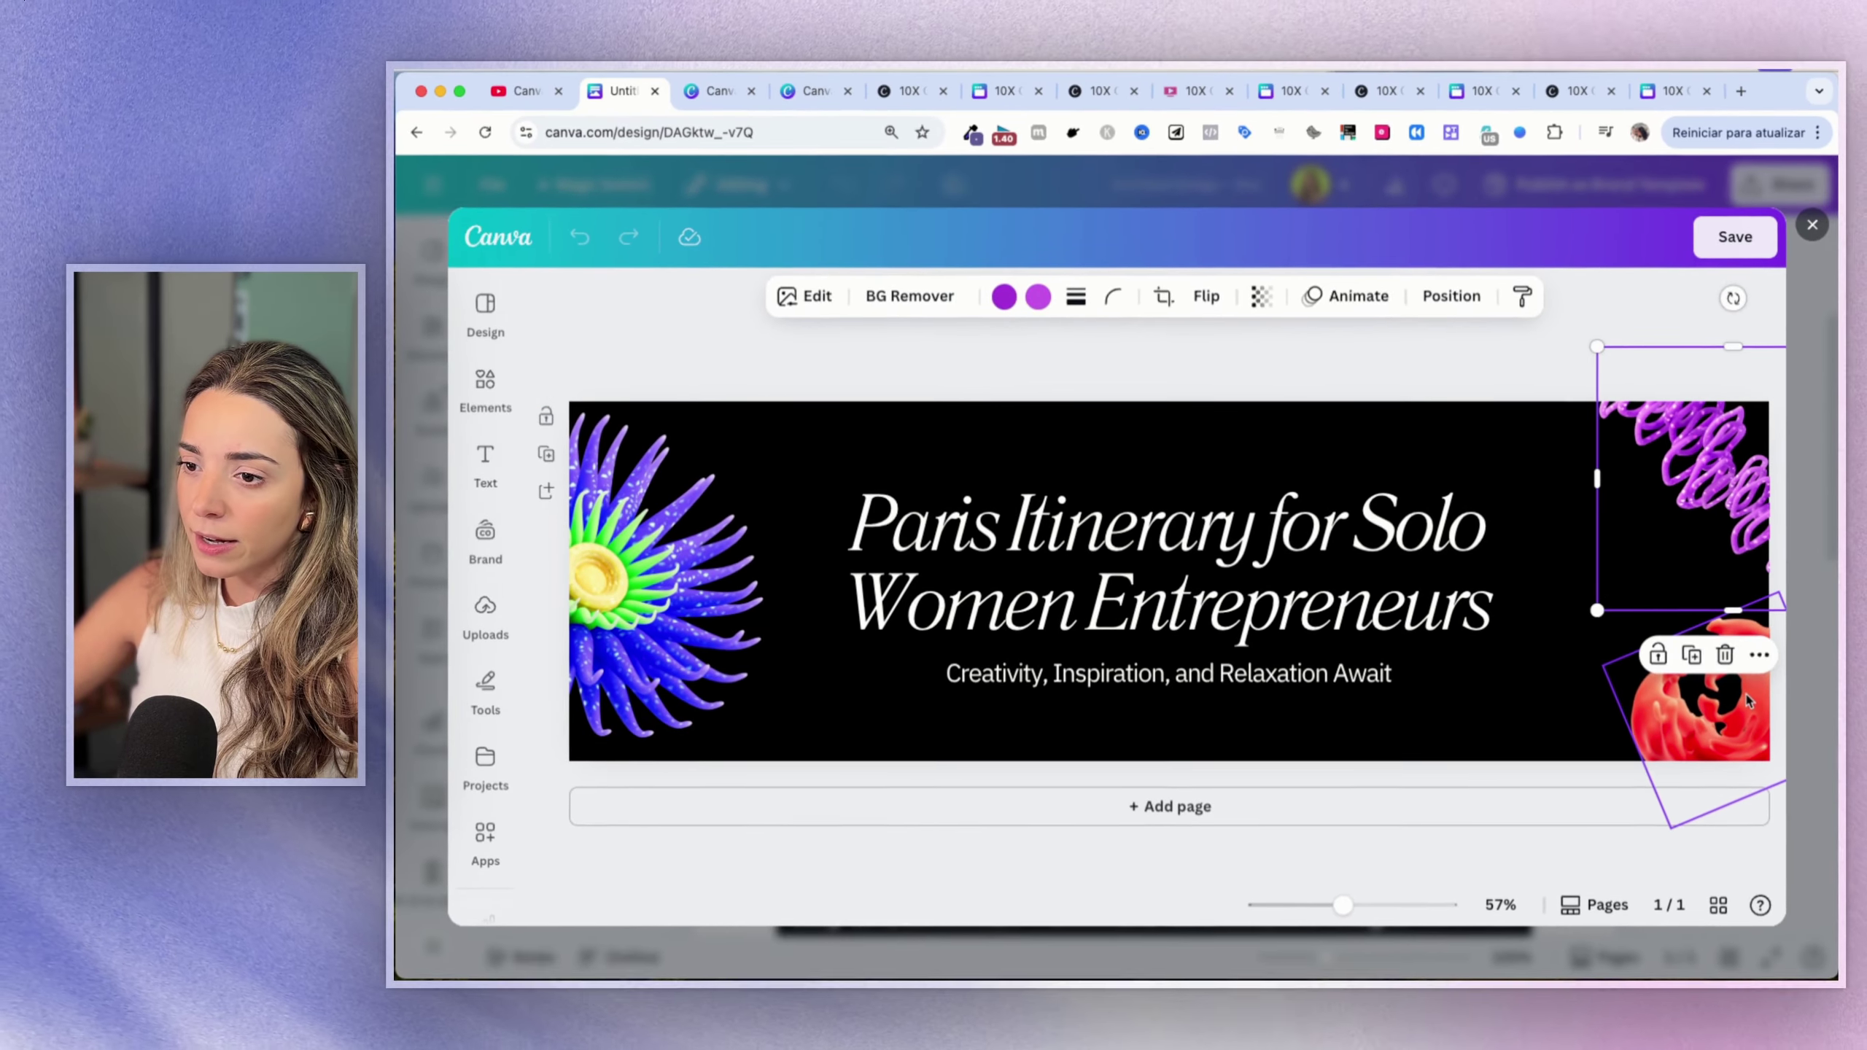
{"action": "left_click", "coordinate": [1748, 700]}
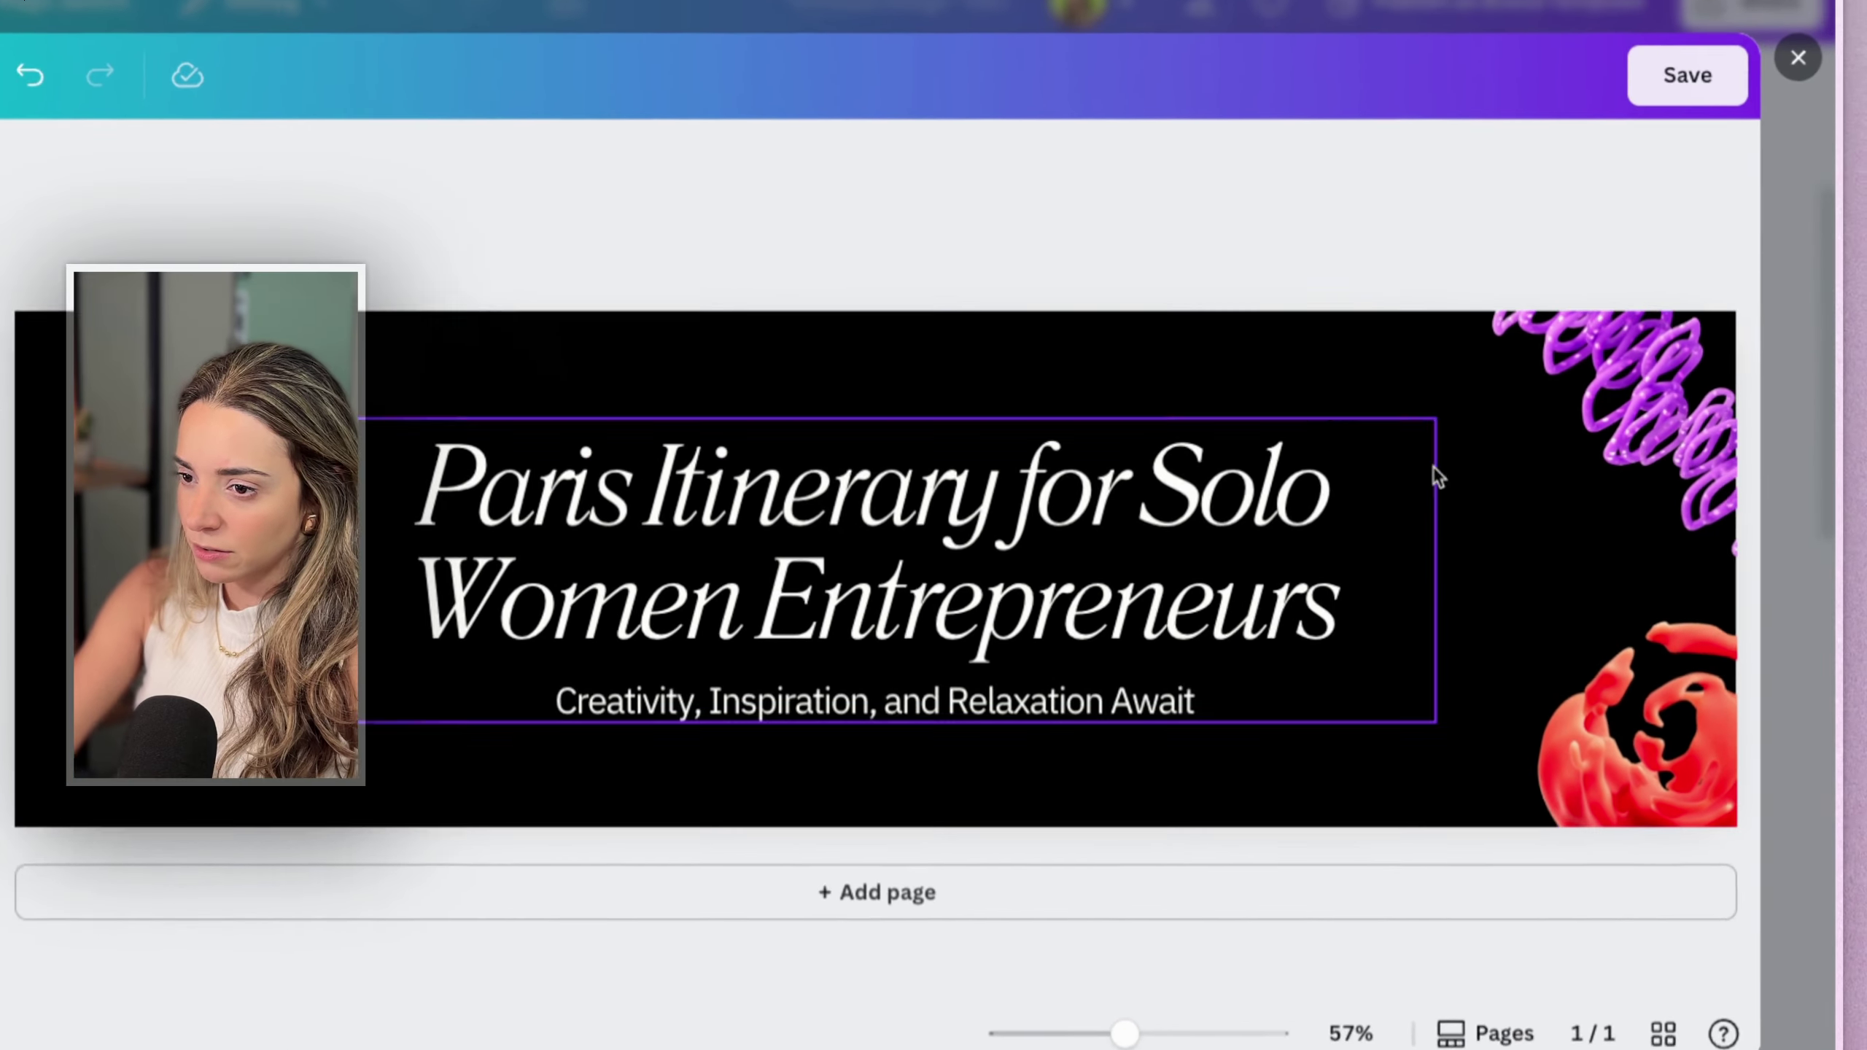
{"action": "left_click", "coordinate": [1662, 688]}
{"action": "key", "text": "Delete"}
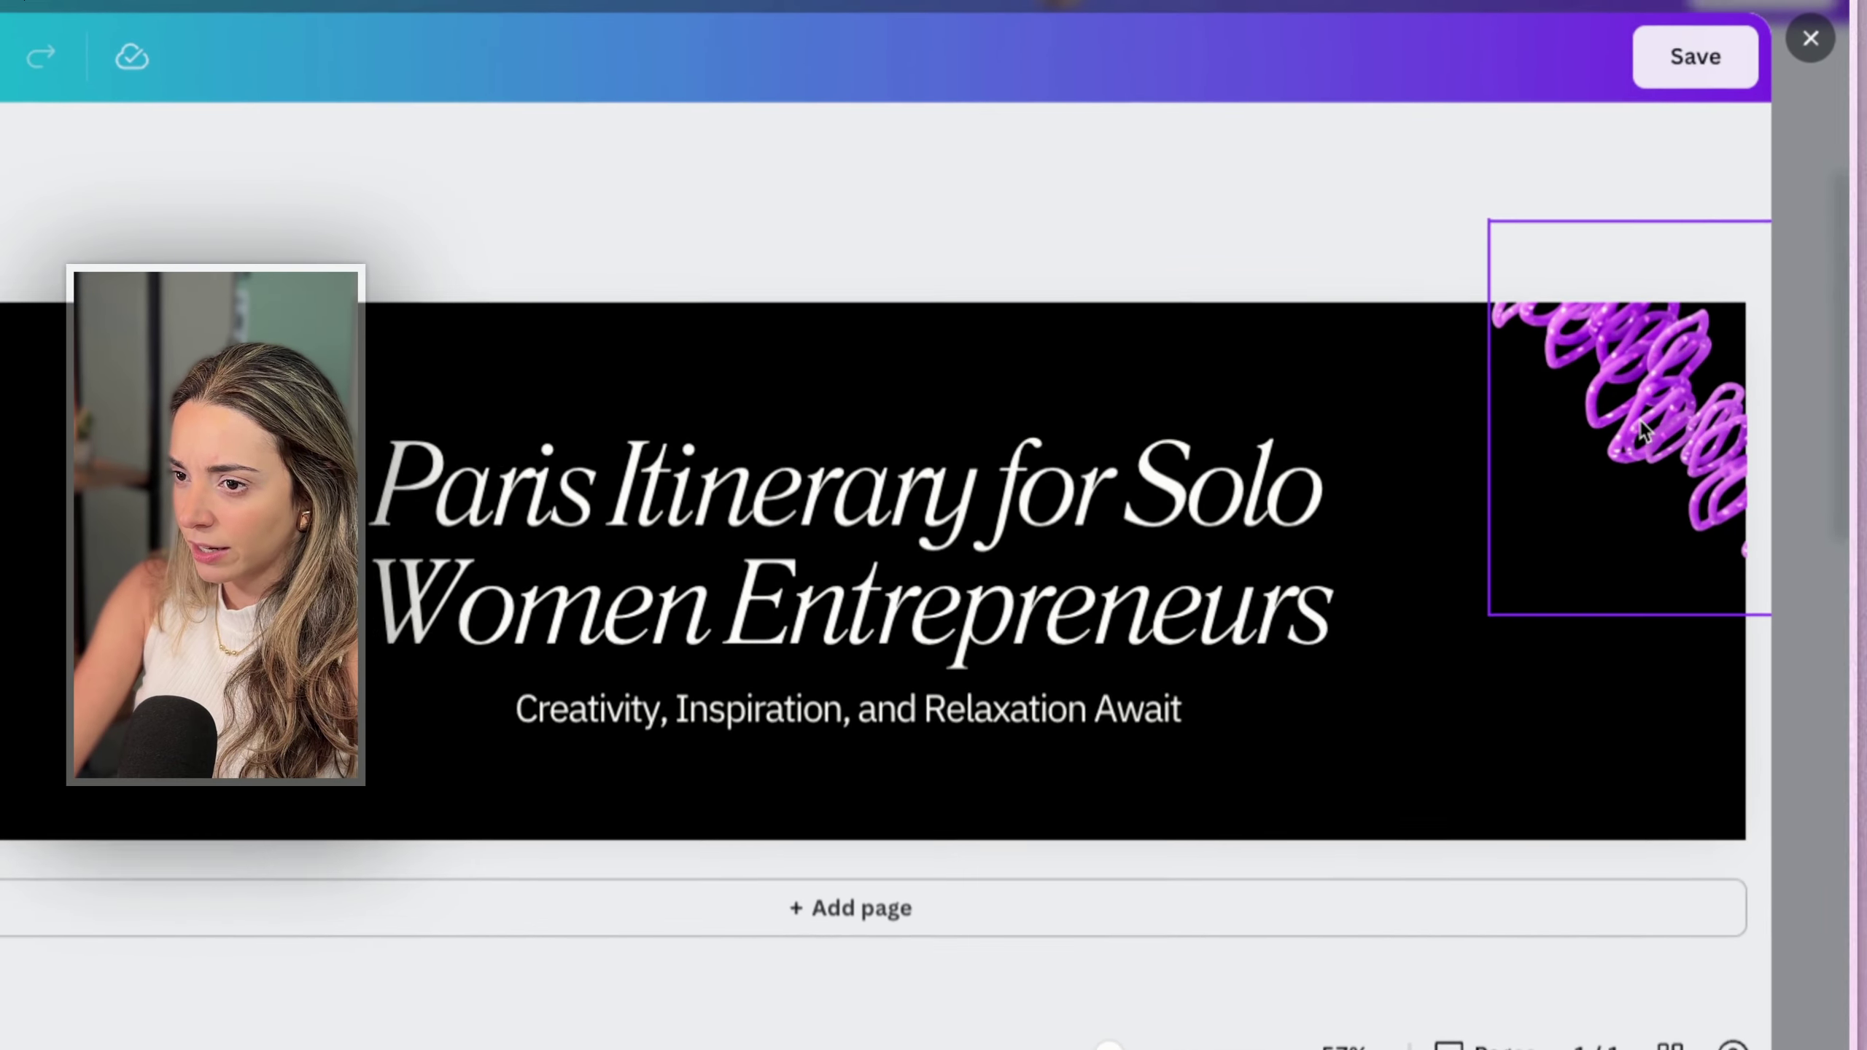
Step: Search the elements for "paris" and place the sketched Eiffel Tower graphic beside the banner title, on its left
{"action": "left_click", "coordinate": [299, 323]}
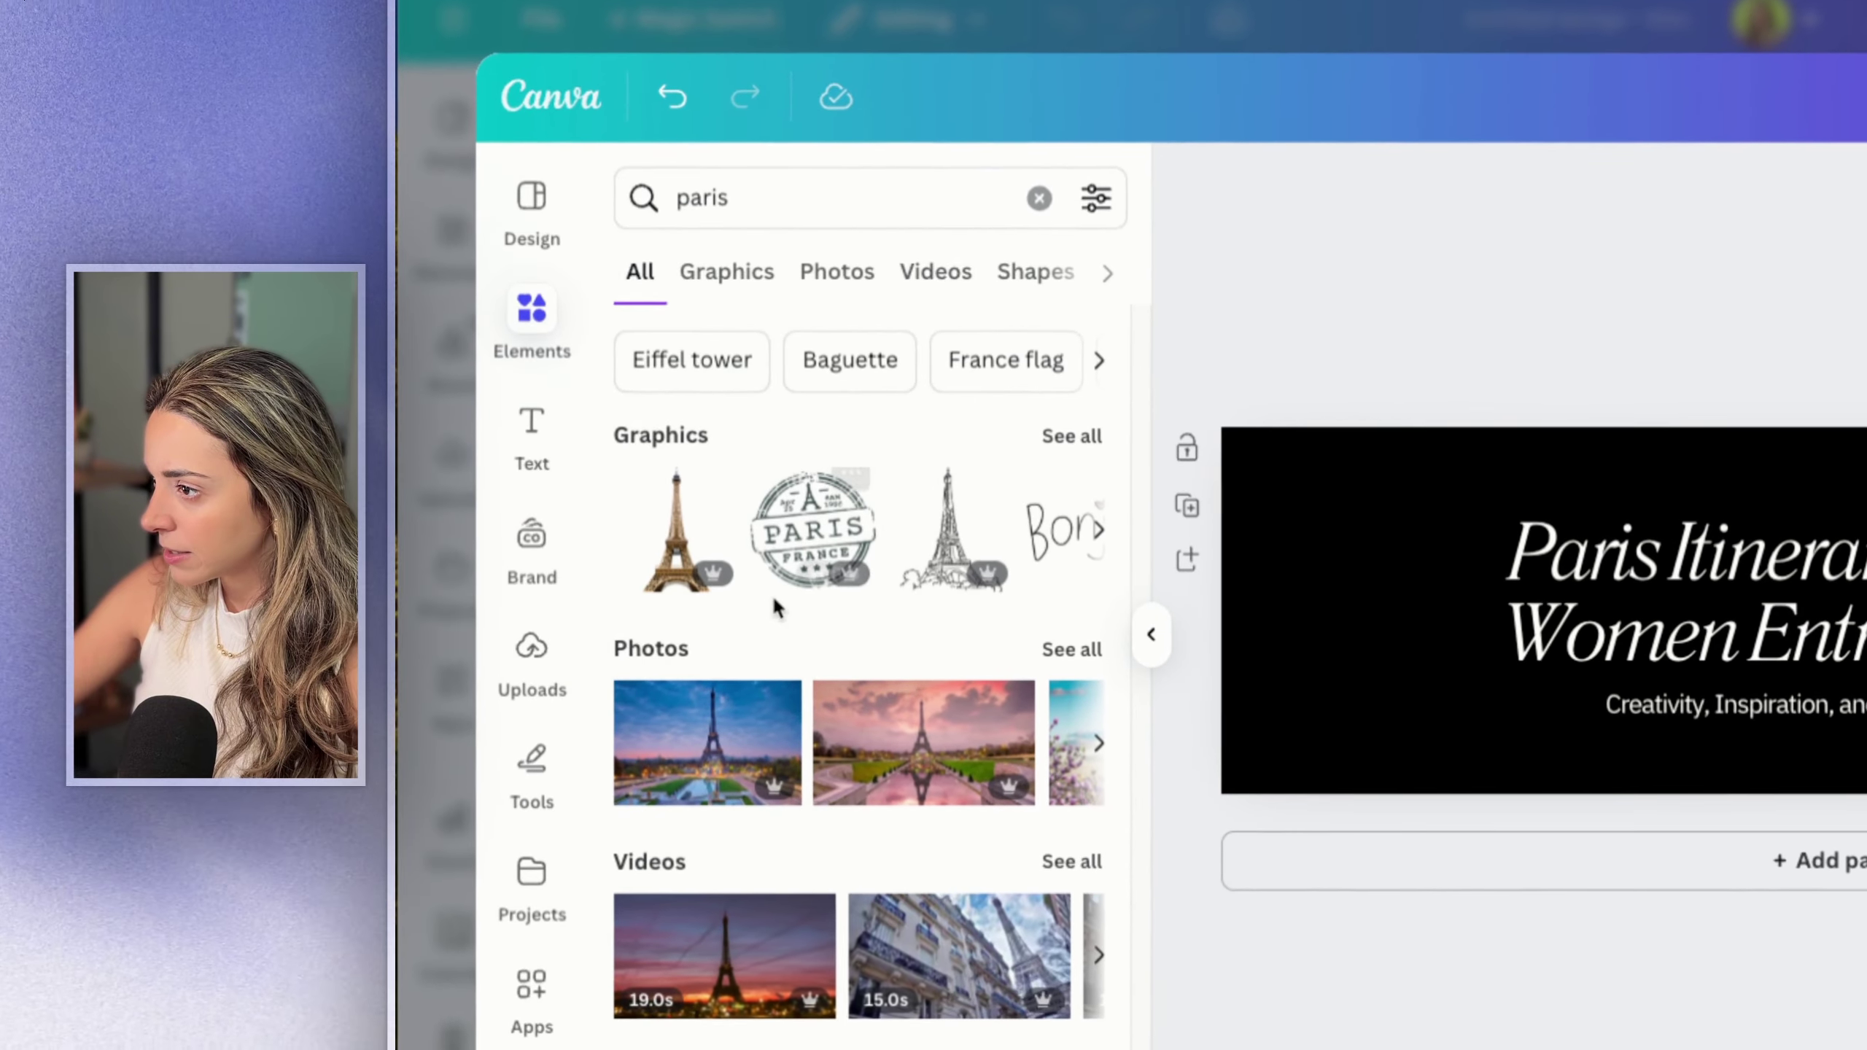
{"action": "left_click", "coordinate": [650, 574]}
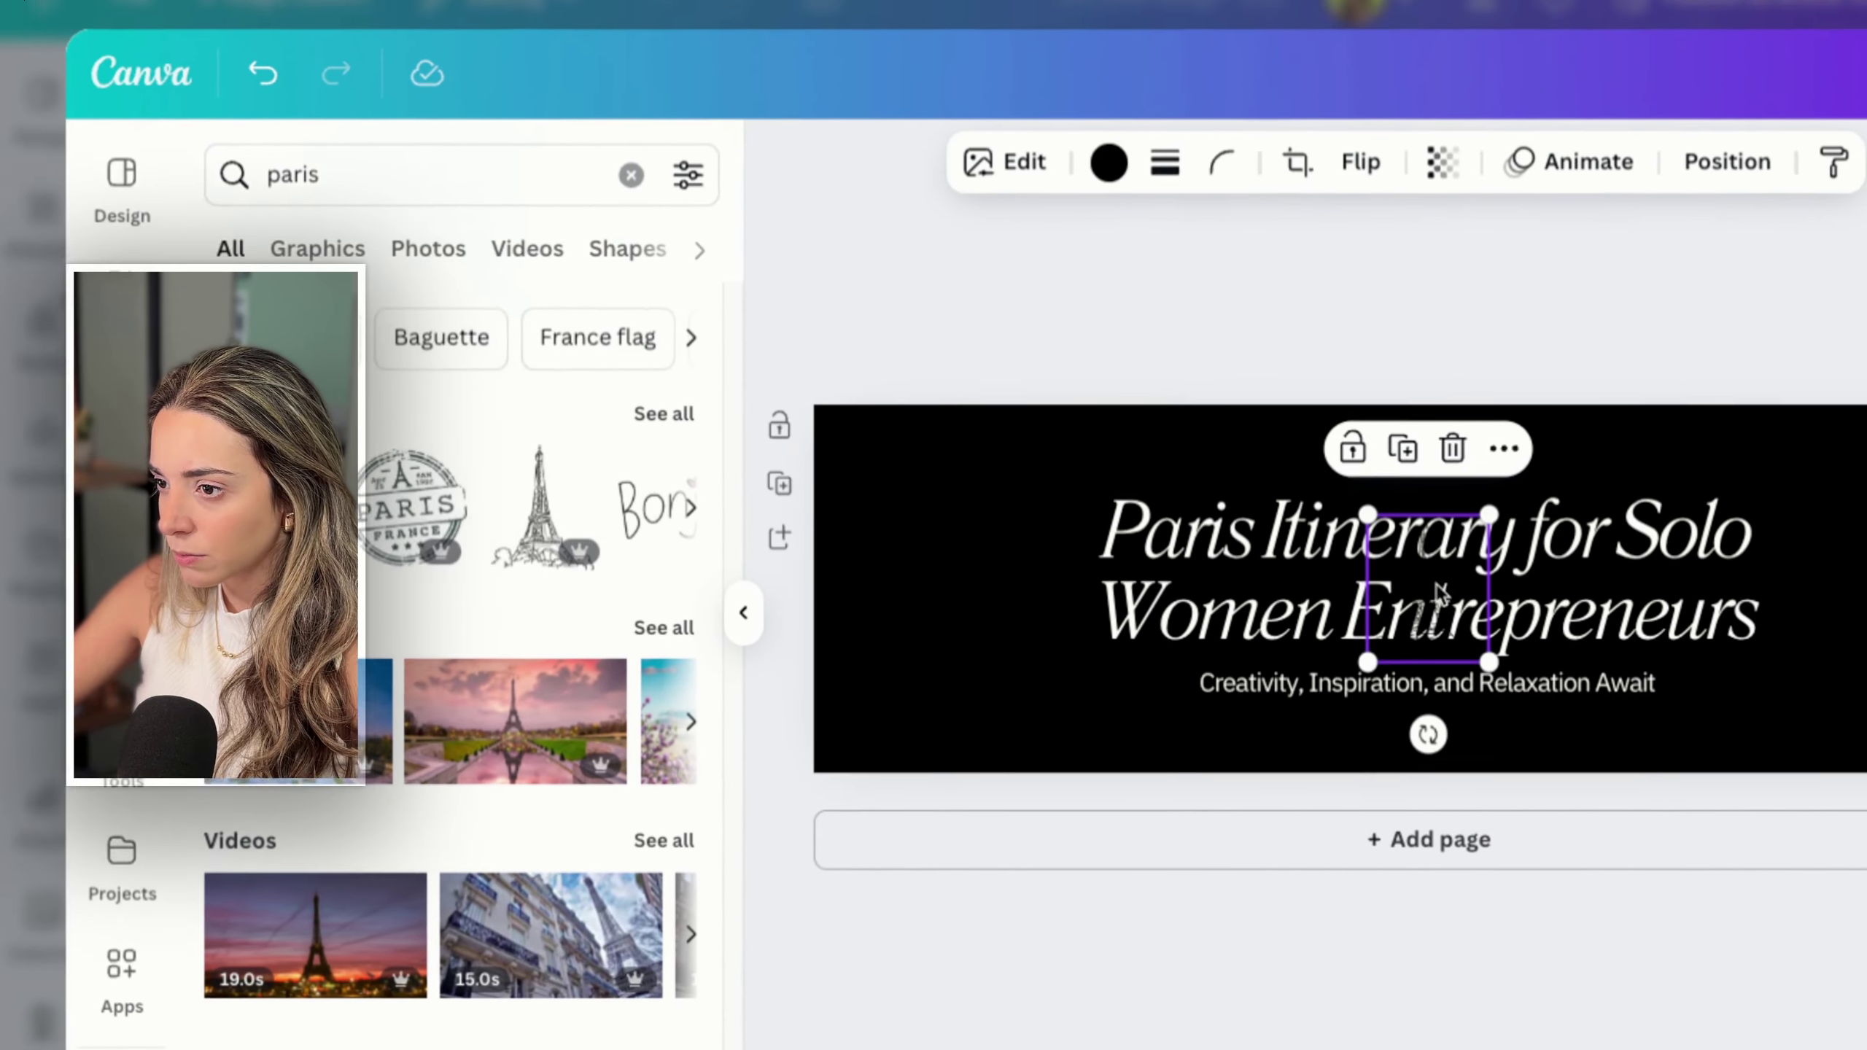
{"action": "left_click_drag", "start_coordinate": [1314, 560], "coordinate": [853, 561]}
Step: Recolor the Eiffel Tower sketch white, enlarge it to nearly the banner's height, and save the banner
{"action": "left_click", "coordinate": [986, 135]}
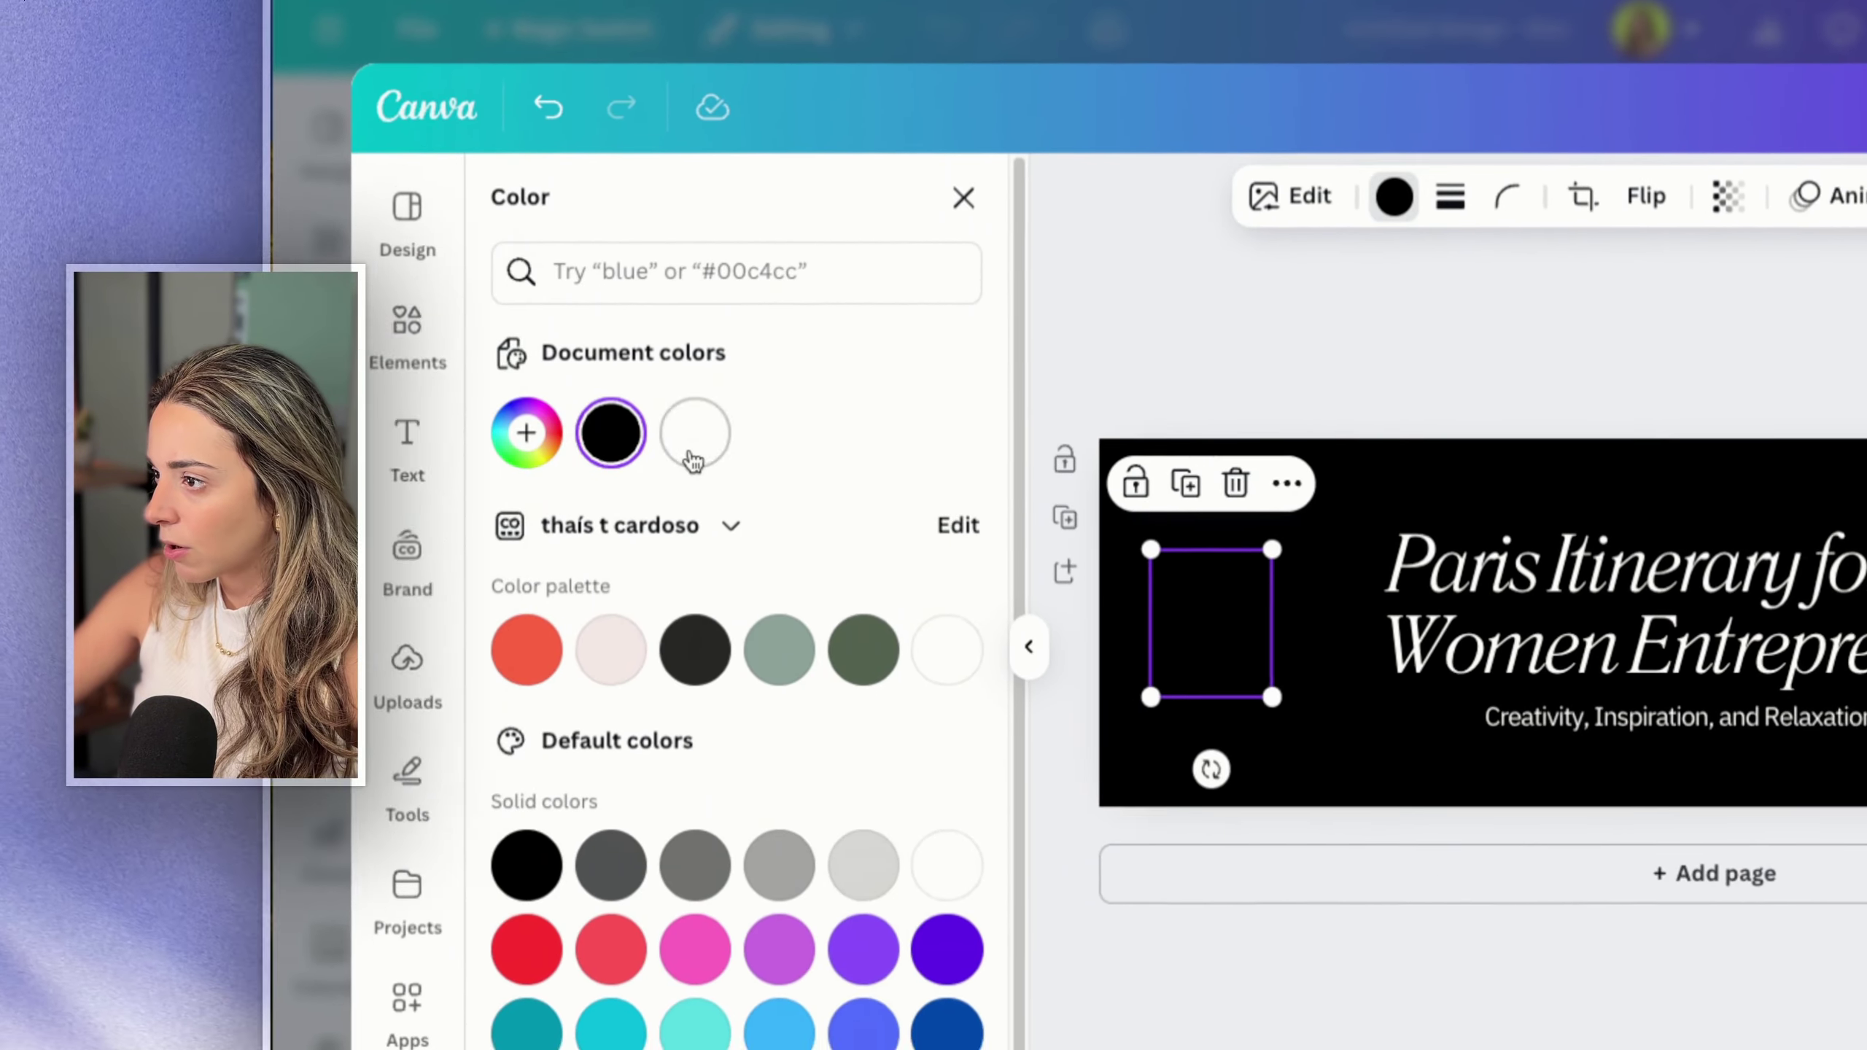
{"action": "left_click", "coordinate": [693, 461]}
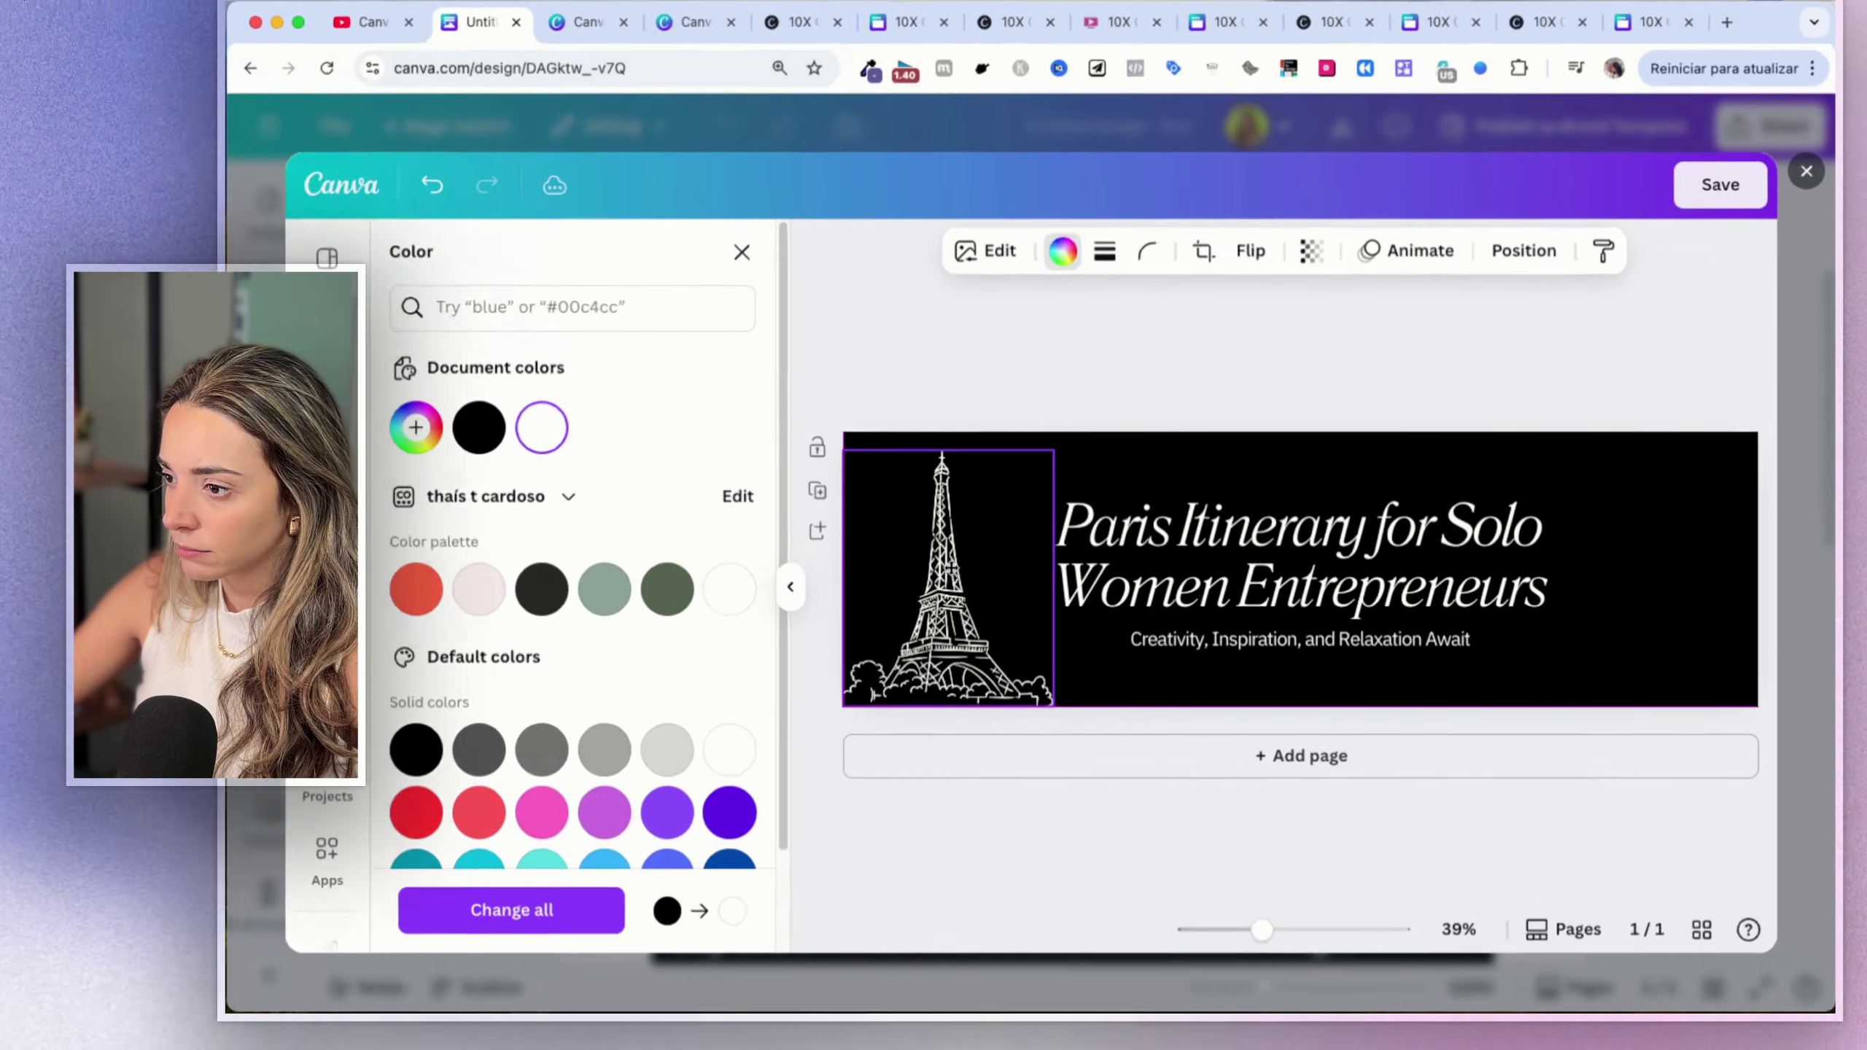
{"action": "left_click", "coordinate": [857, 298]}
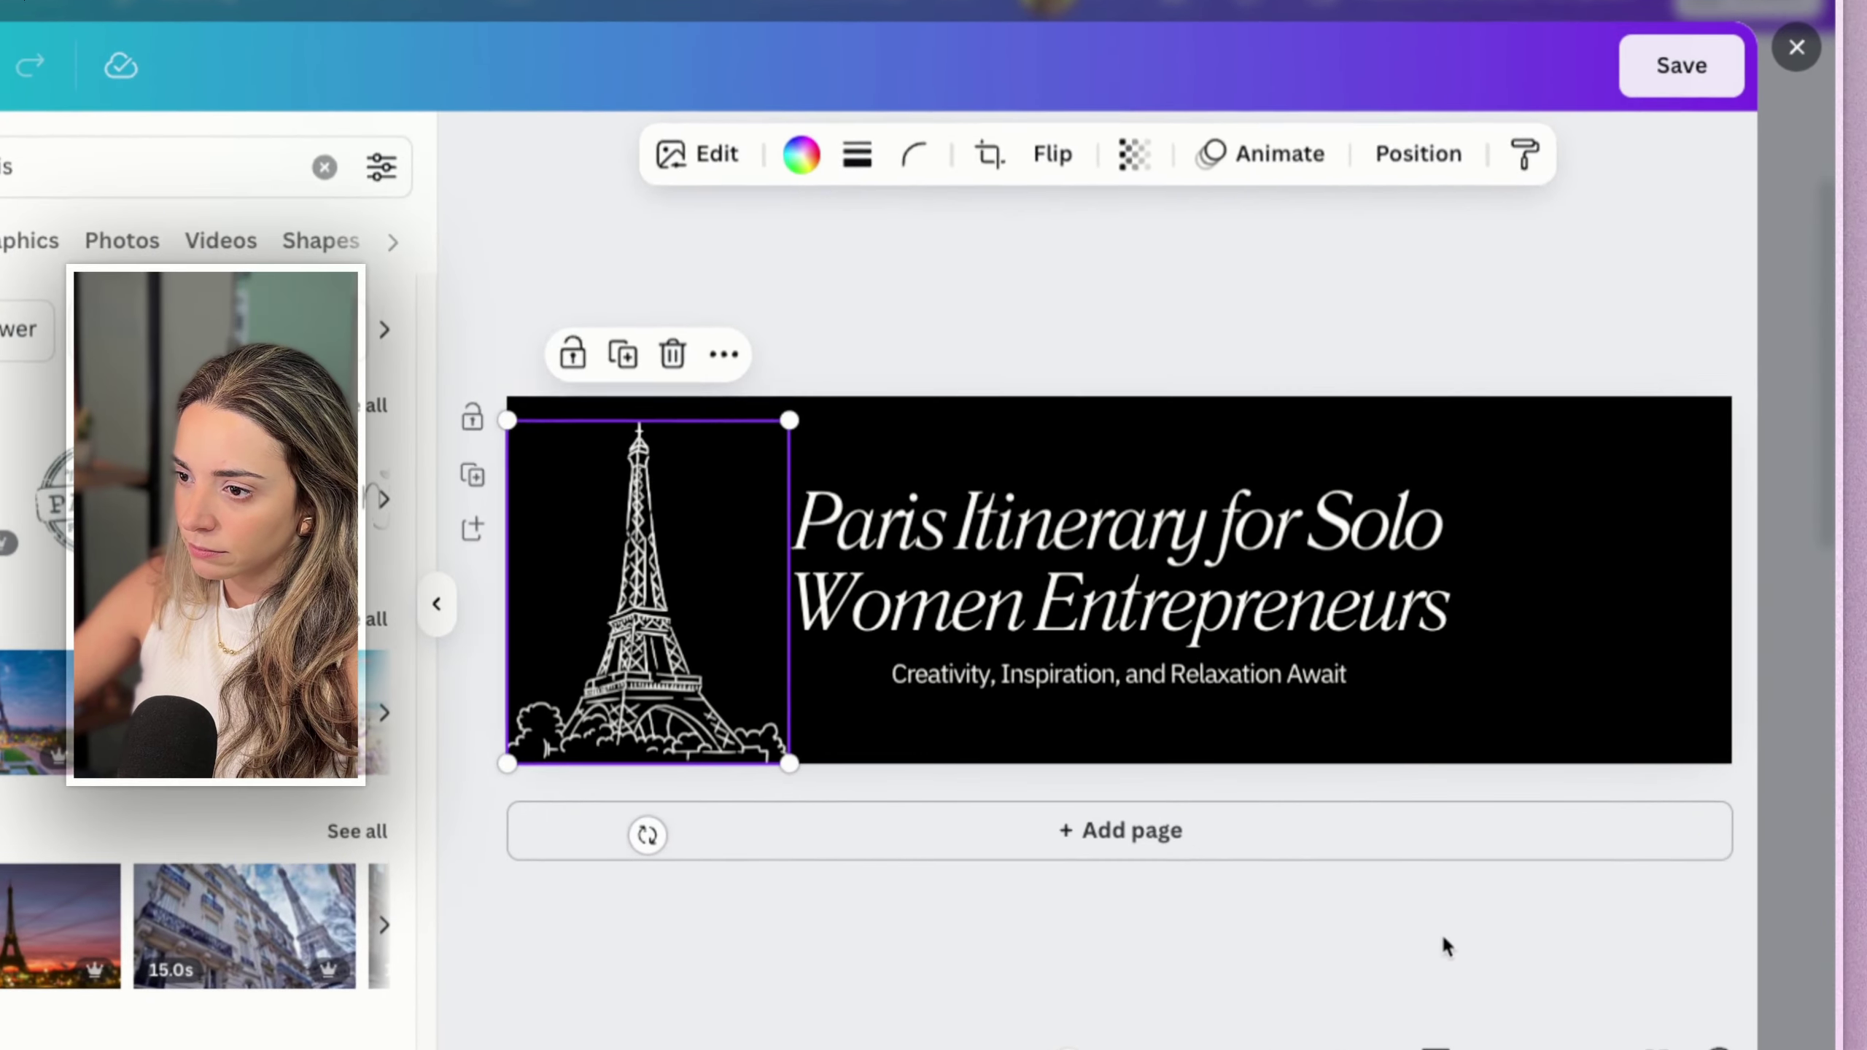
{"action": "left_click", "coordinate": [1694, 623]}
{"action": "left_click", "coordinate": [1681, 93]}
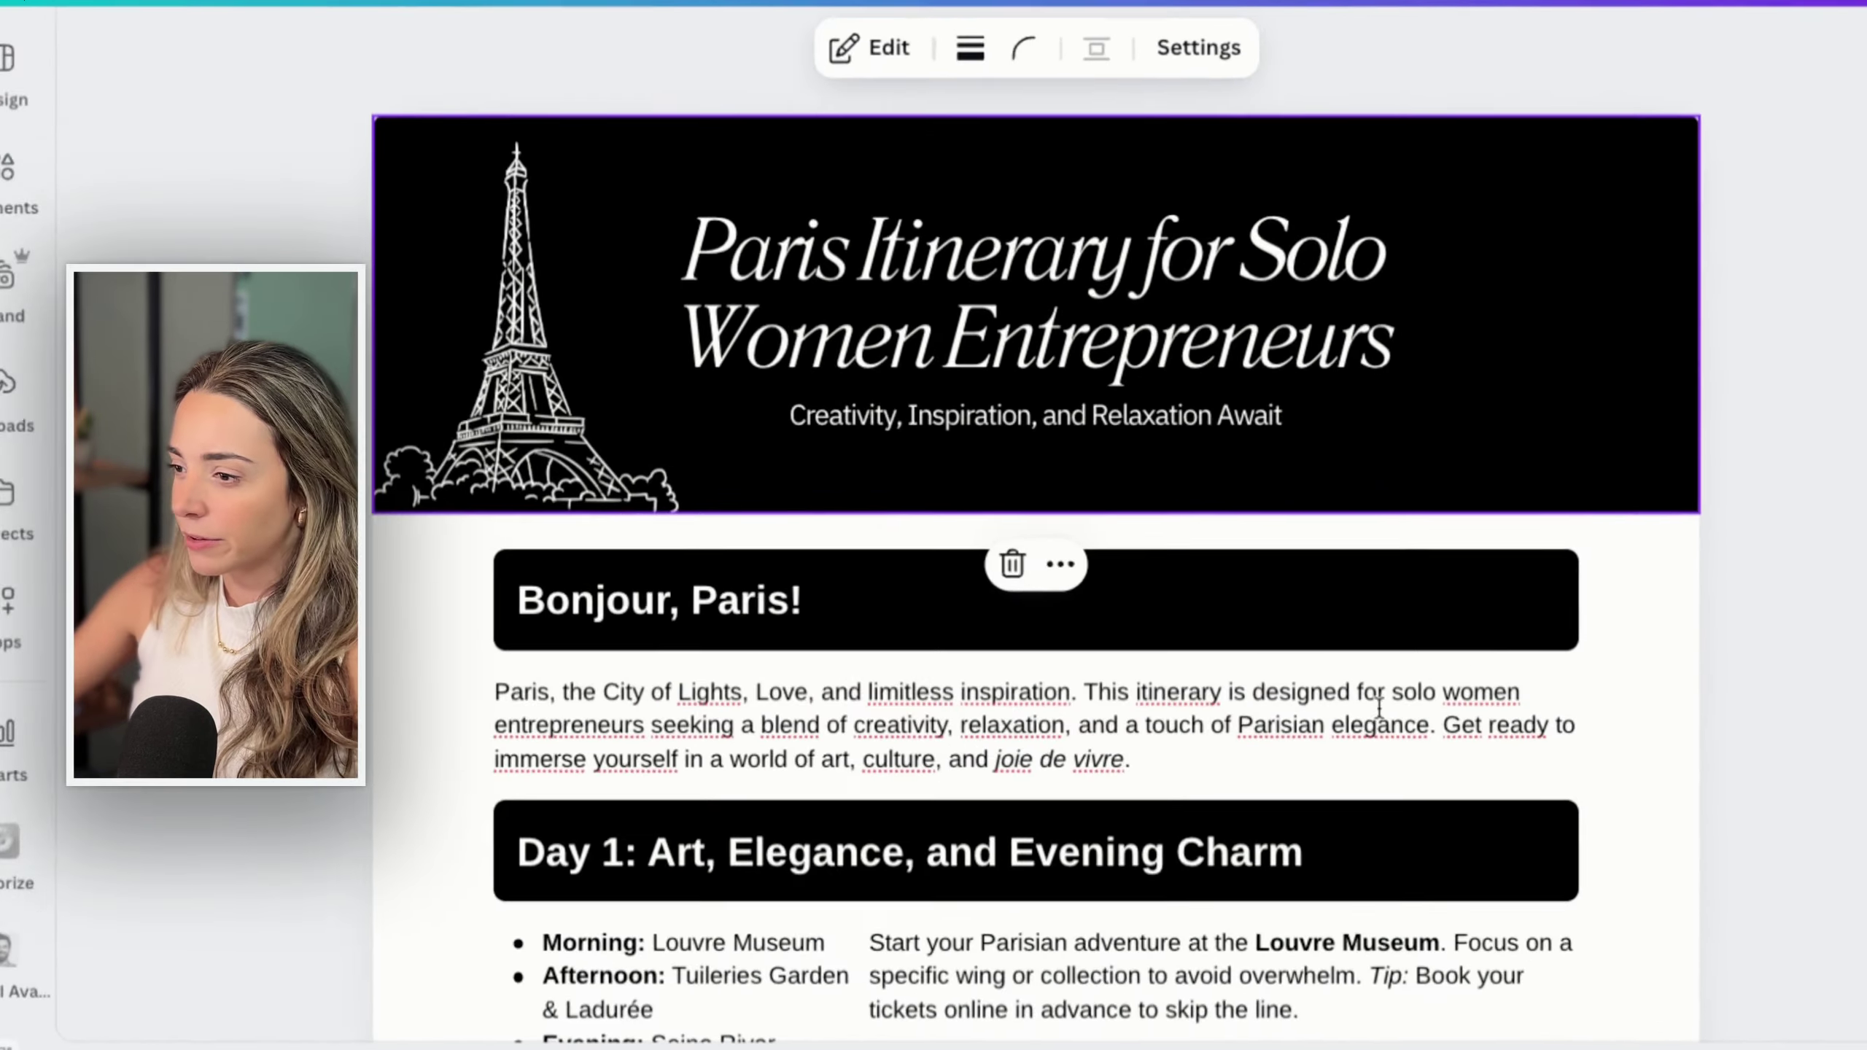
Step: Insert the recently used sunset Eiffel Tower photo between the Day 1 and Day 2 sections and shrink it to about half the text width
{"action": "scroll", "coordinate": [916, 669], "scroll_direction": "down", "scroll_amount": 10}
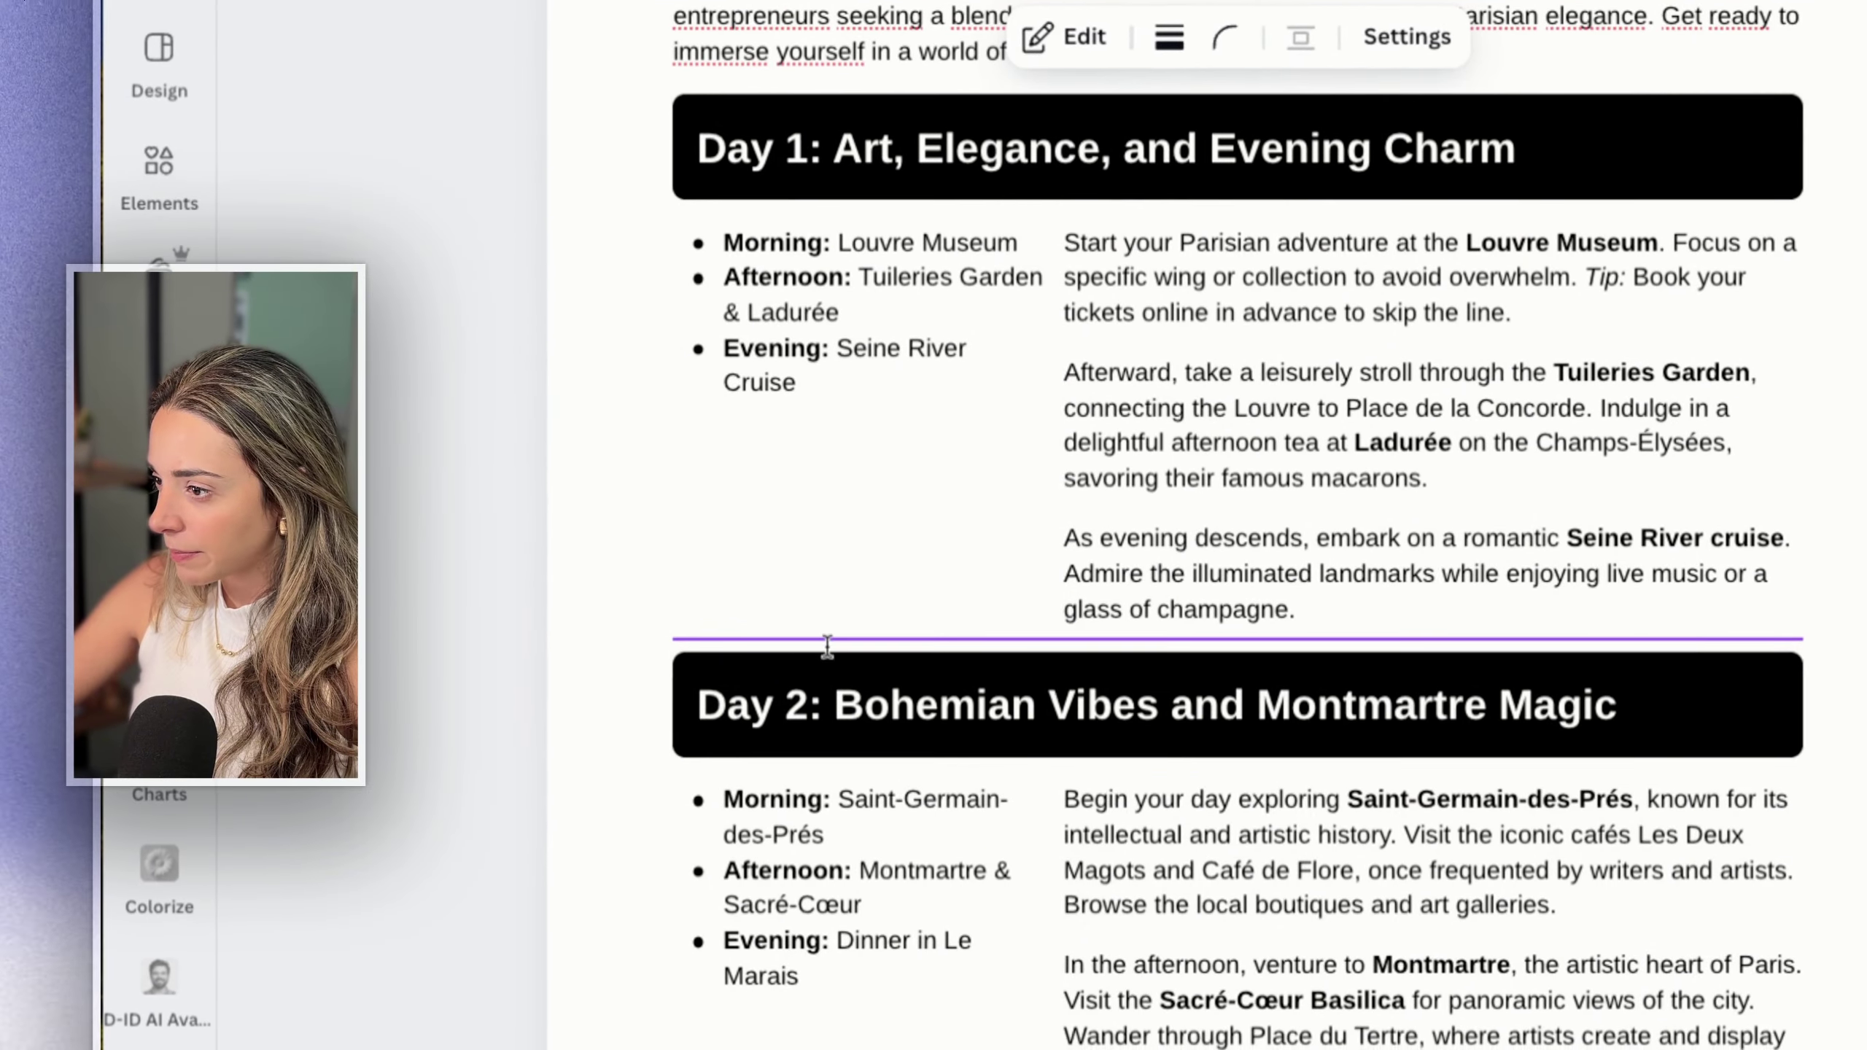
{"action": "left_click", "coordinate": [525, 626]}
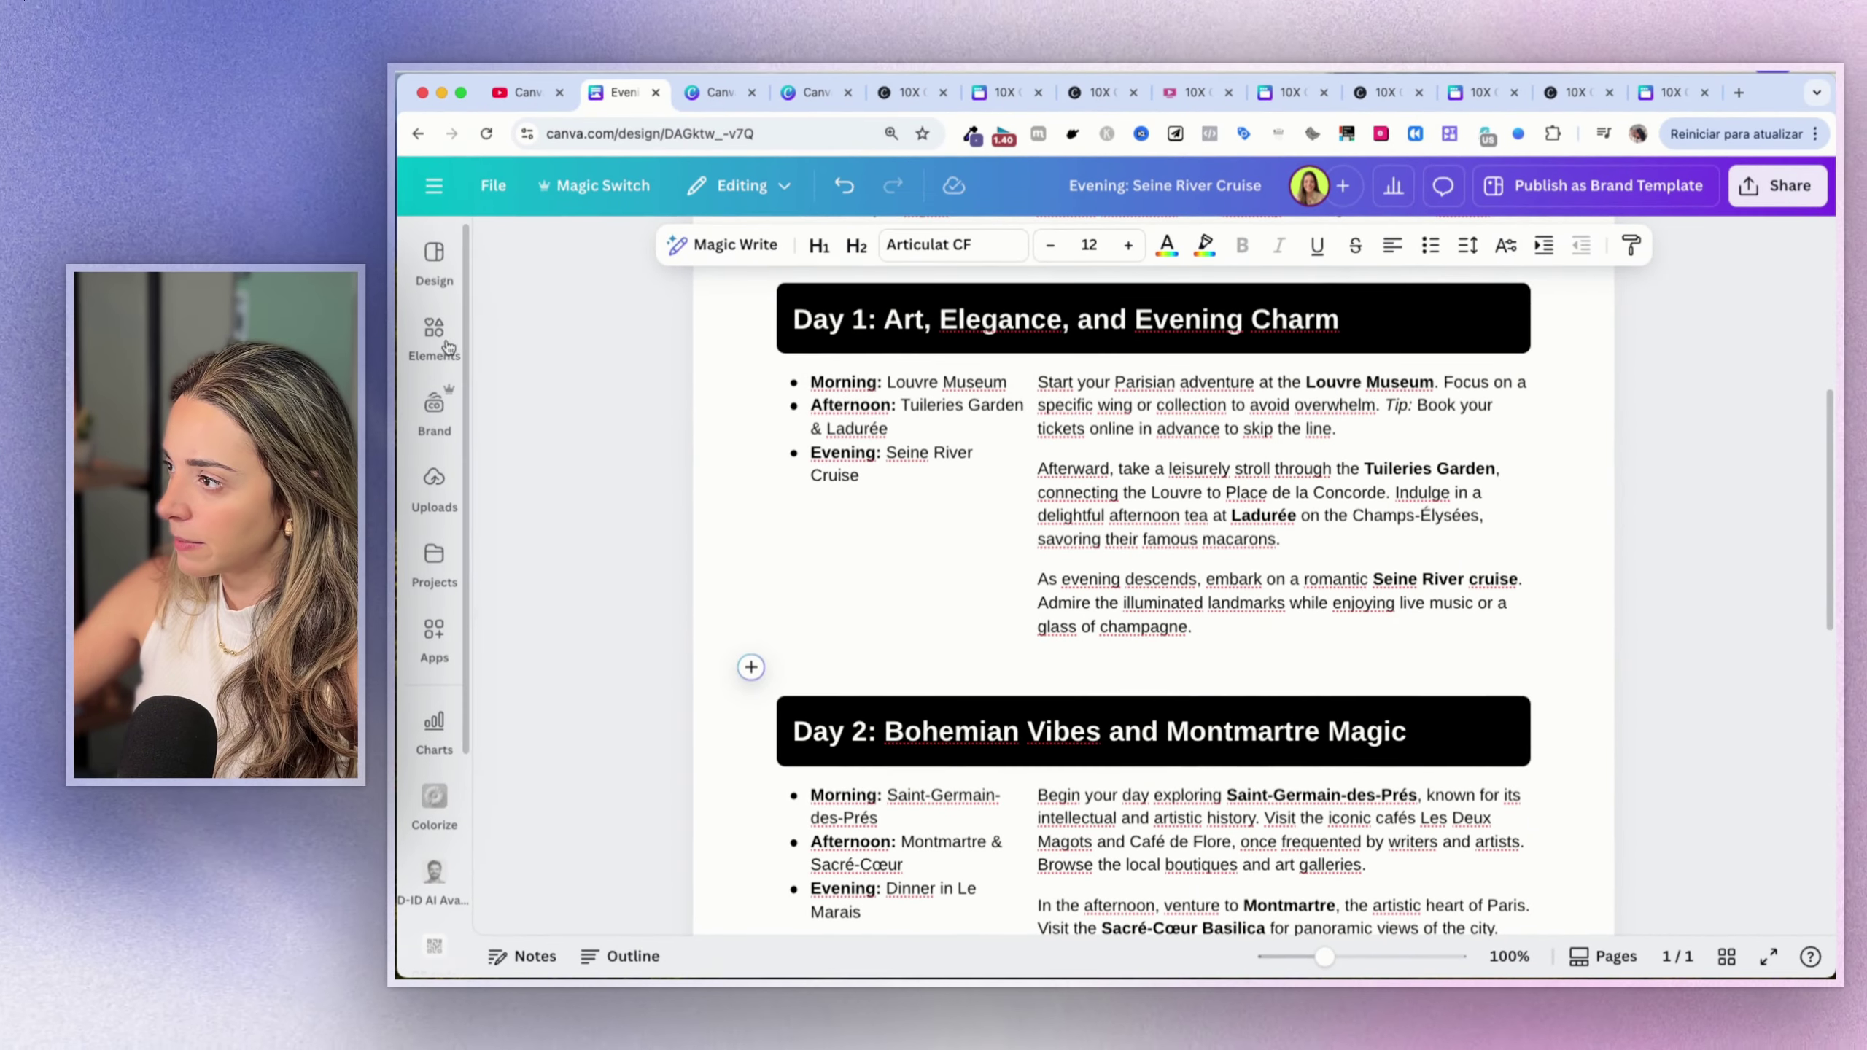
{"action": "left_click", "coordinate": [999, 666]}
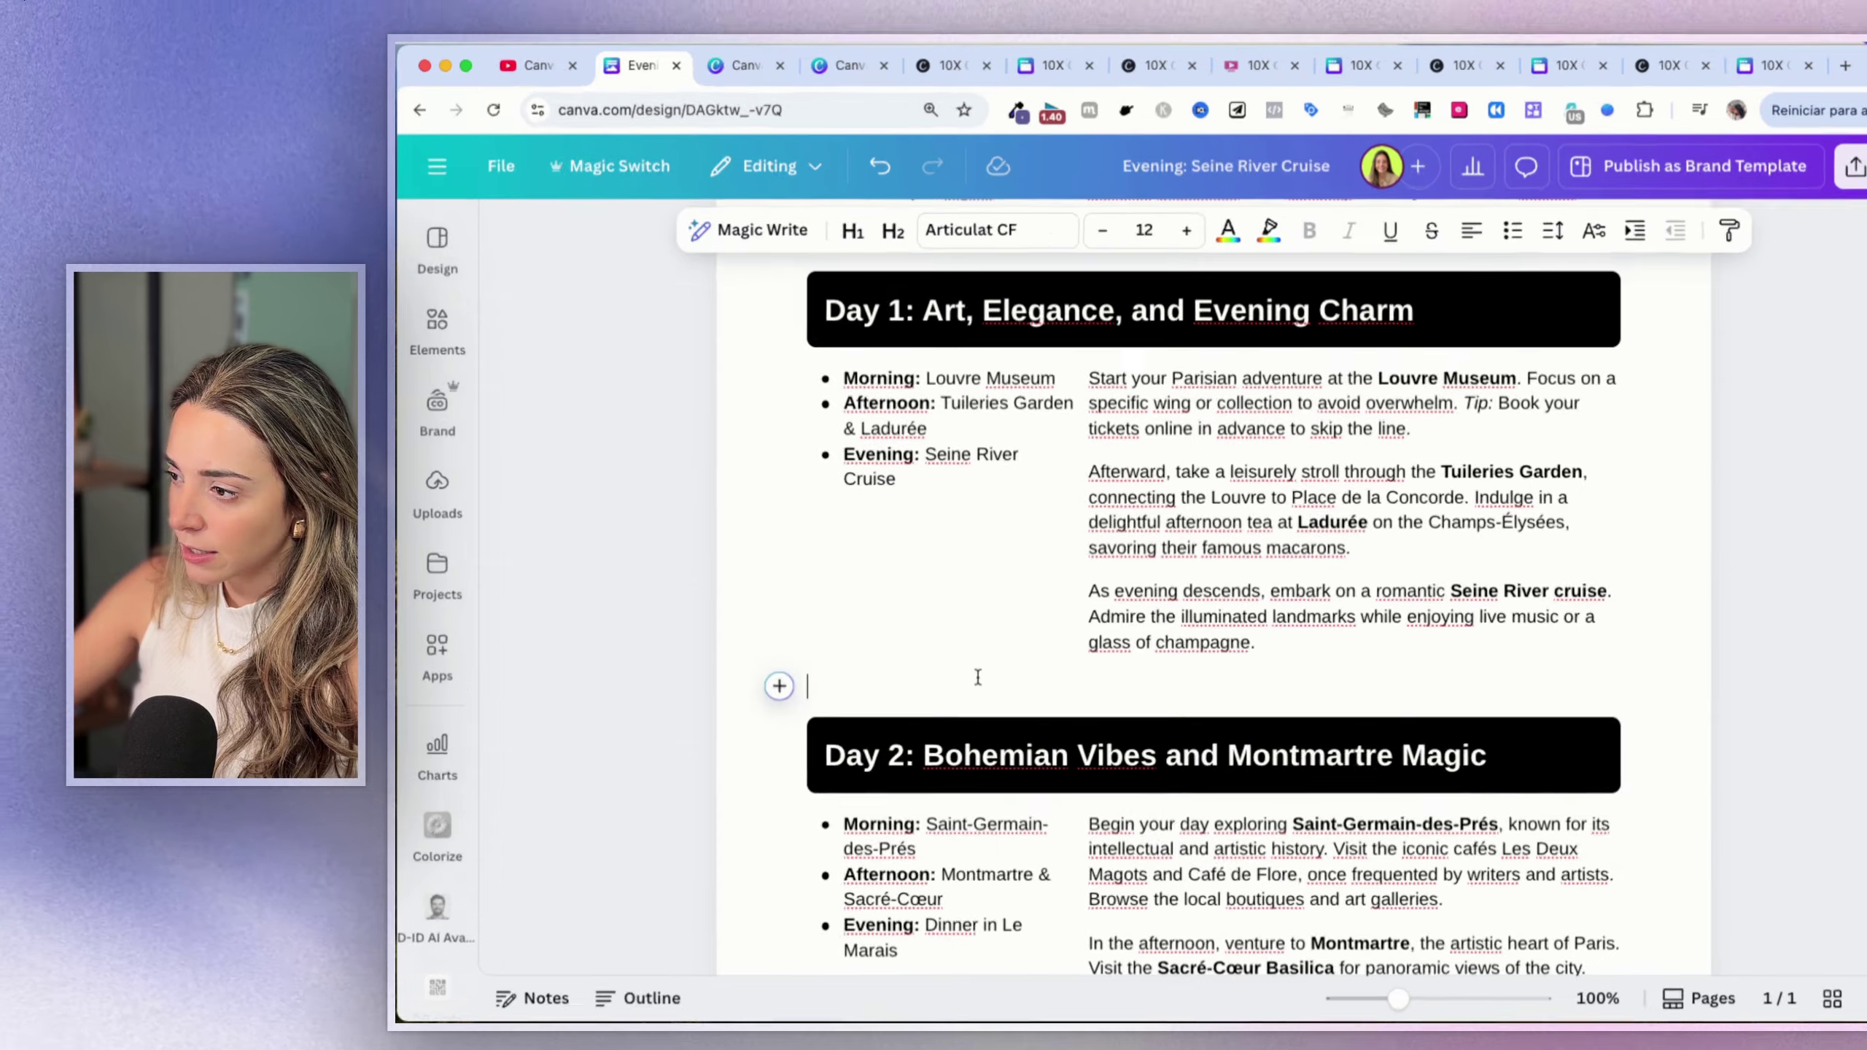
{"action": "left_click", "coordinate": [434, 335]}
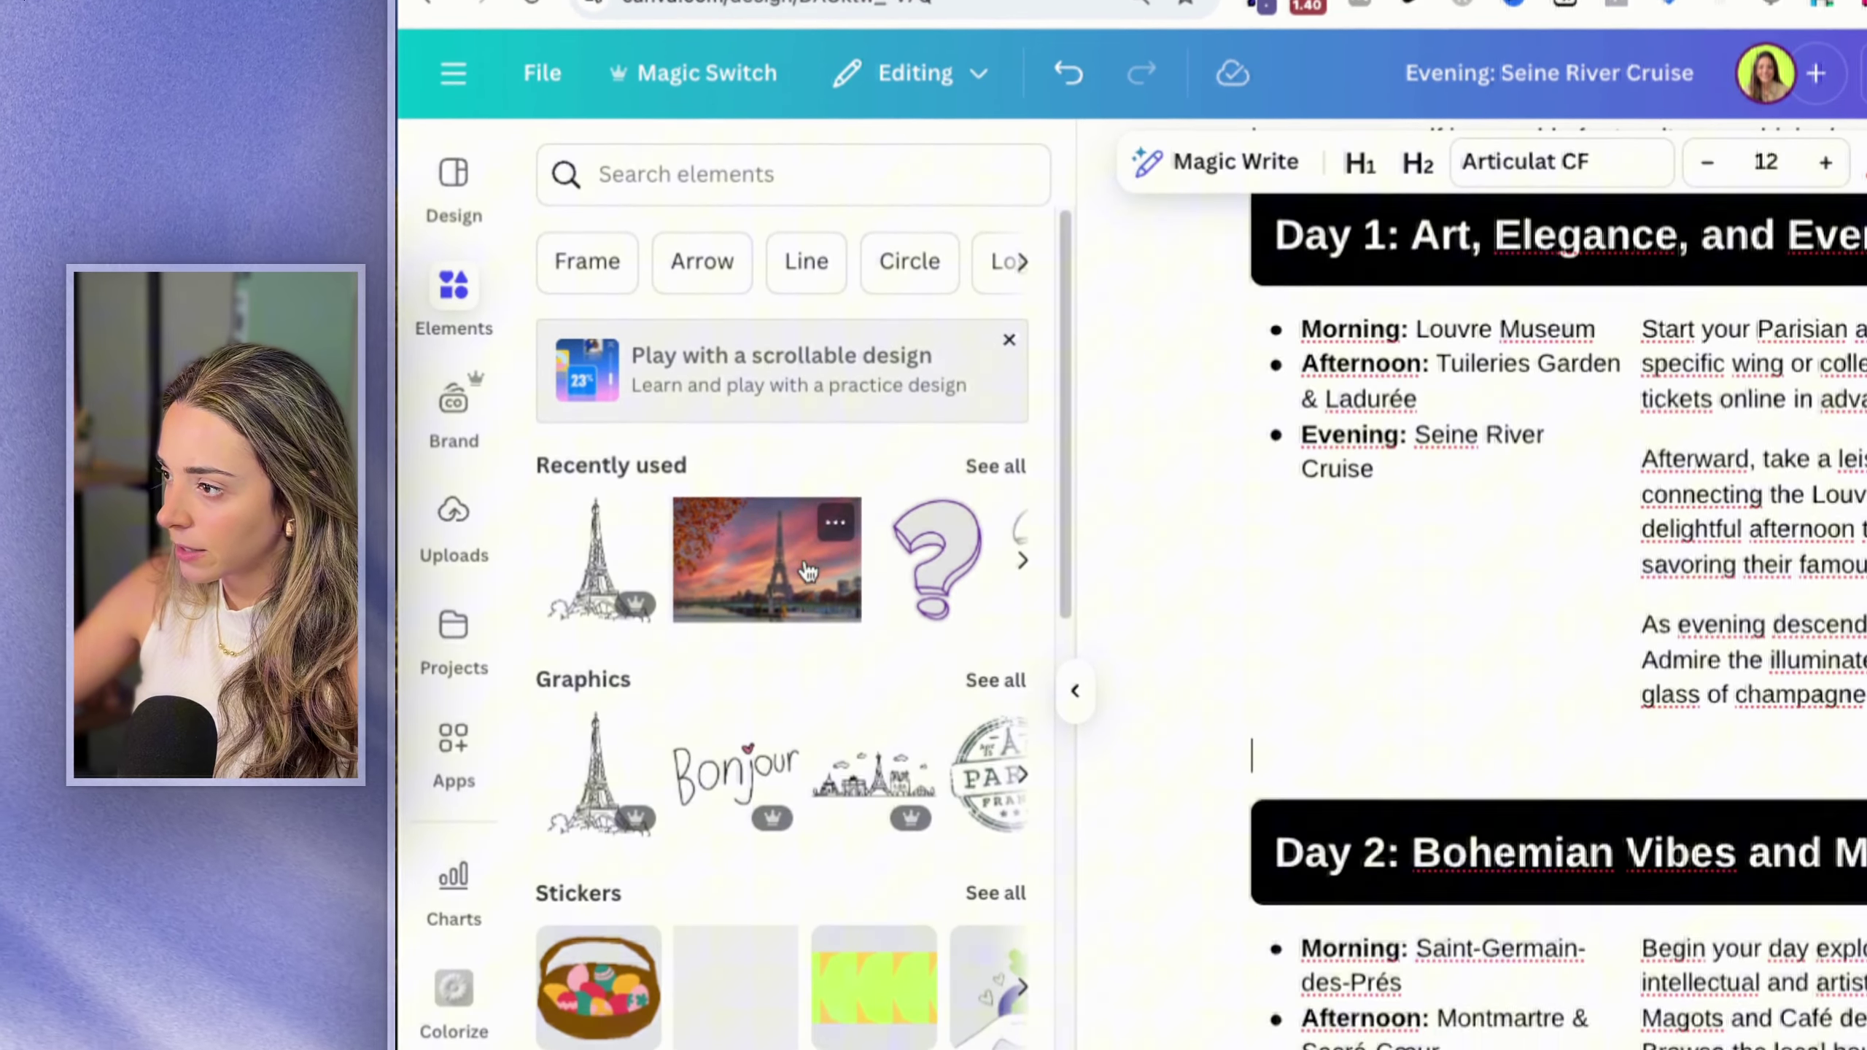
{"action": "left_click", "coordinate": [808, 571]}
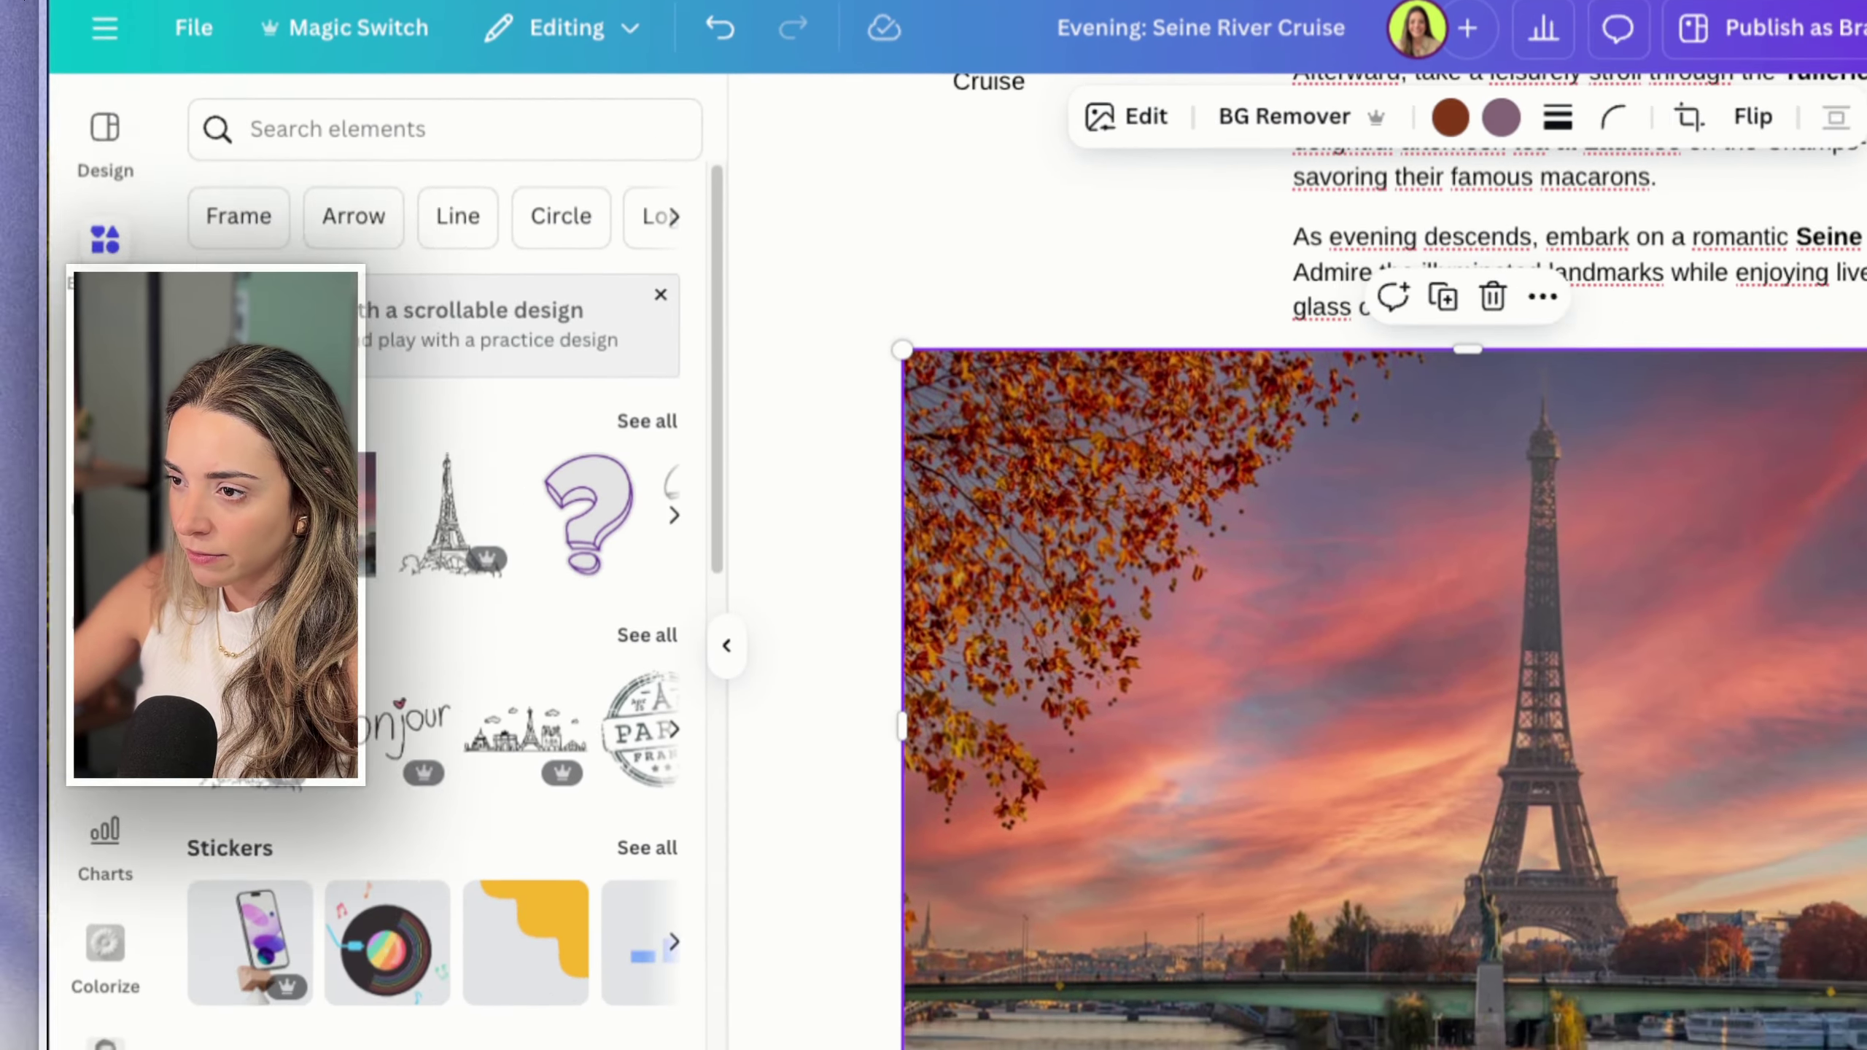
{"action": "left_click_drag", "start_coordinate": [1860, 1045], "coordinate": [1333, 864]}
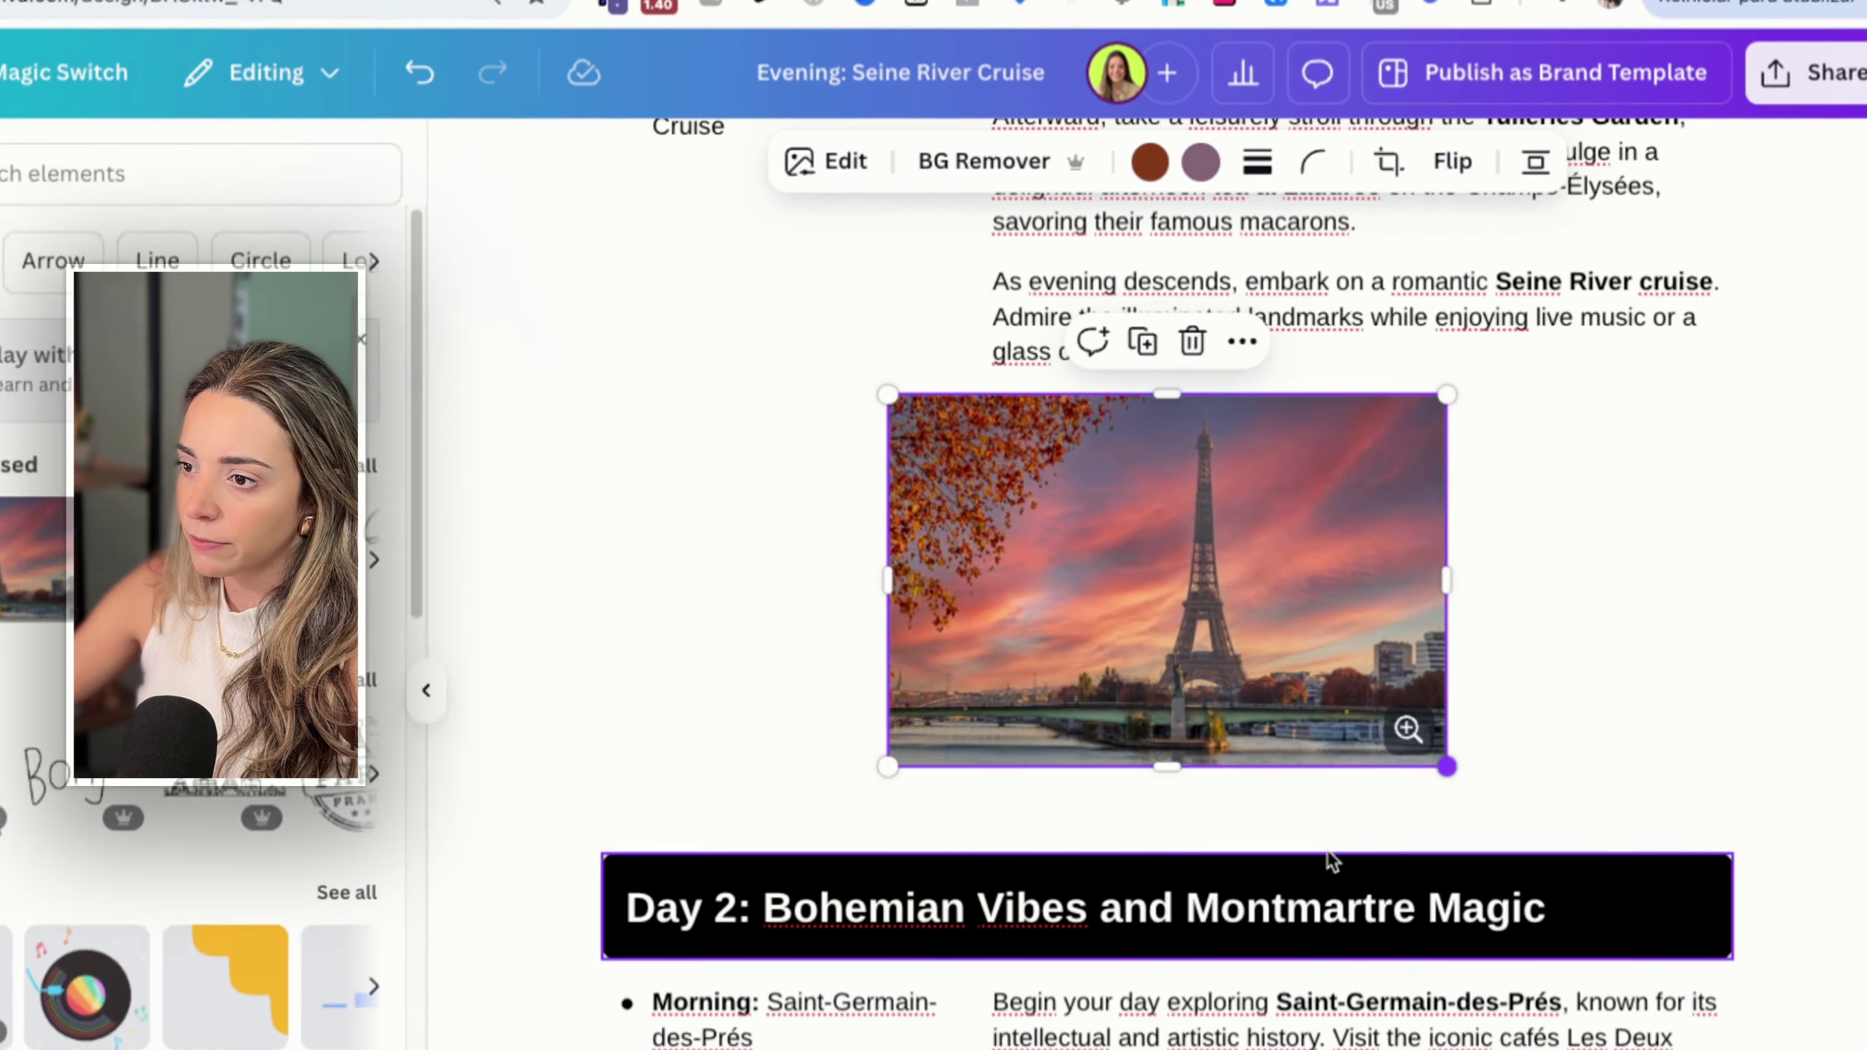
{"action": "scroll", "coordinate": [1206, 507], "scroll_direction": "up", "scroll_amount": 3}
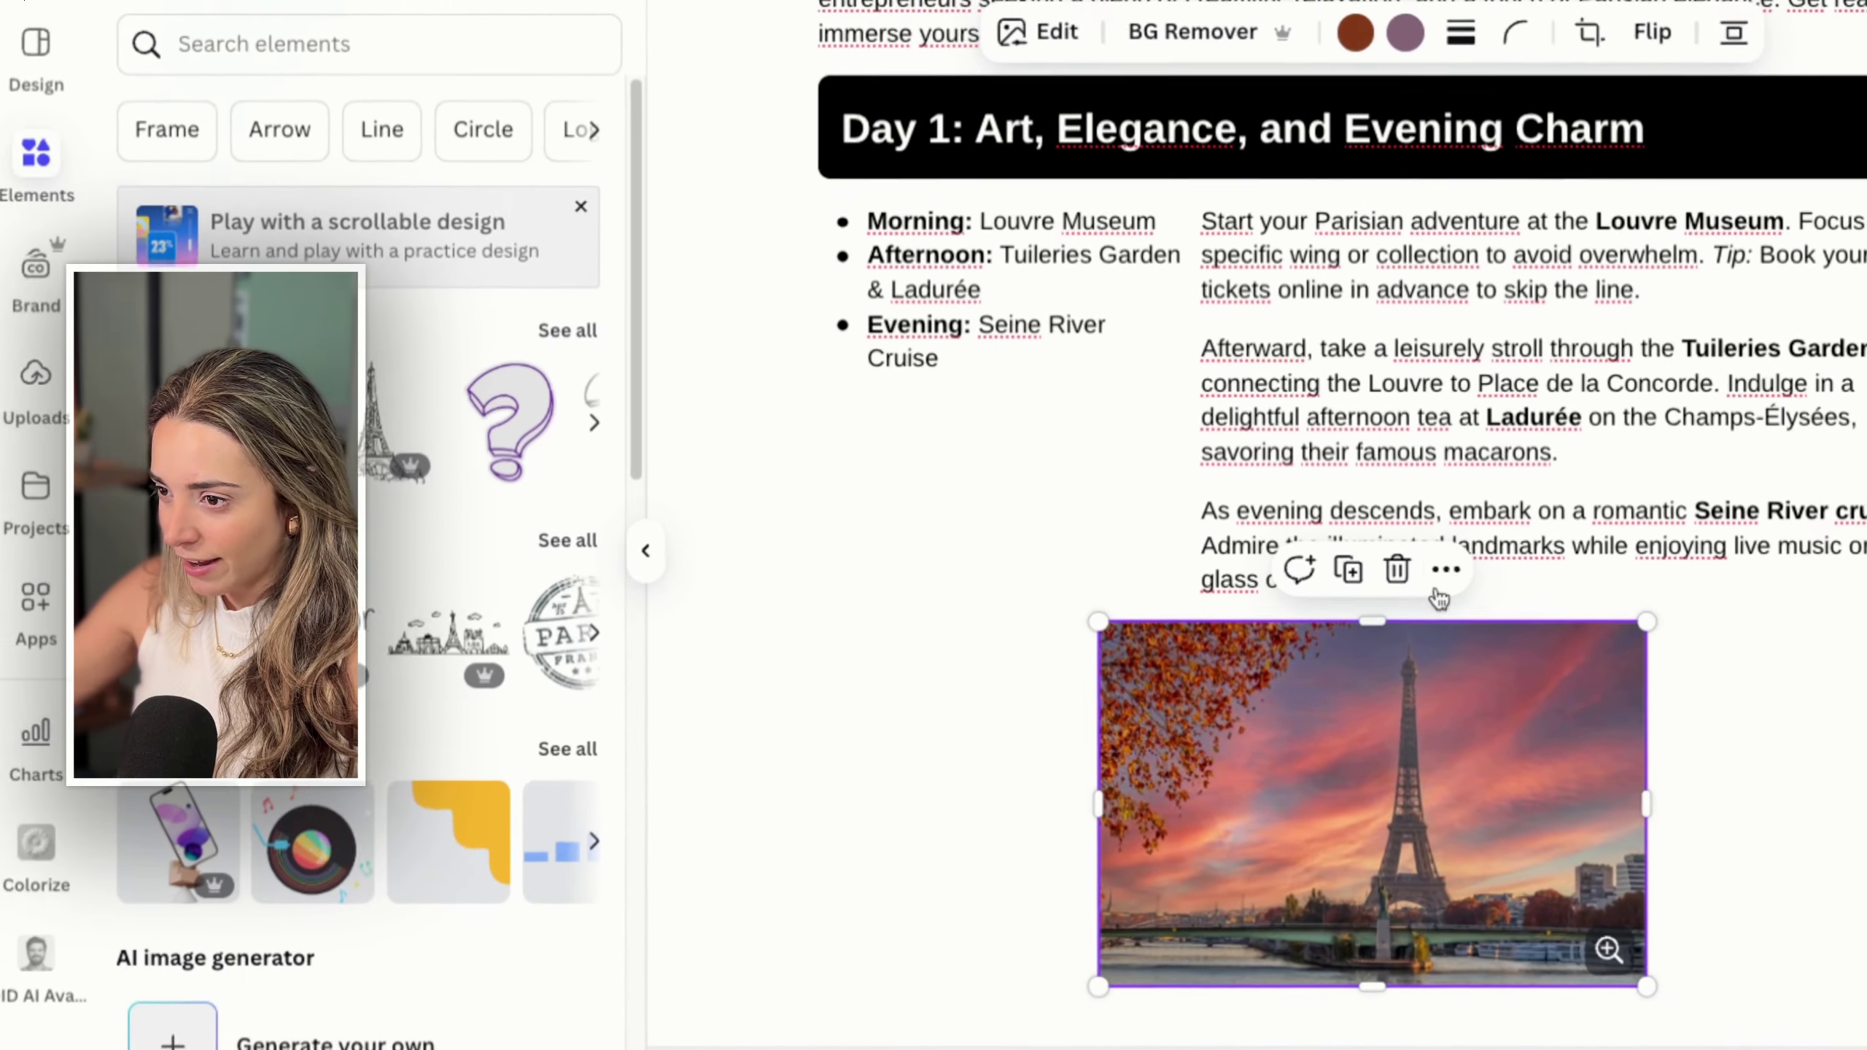
{"action": "left_click", "coordinate": [1445, 568]}
{"action": "key", "text": "Escape"}
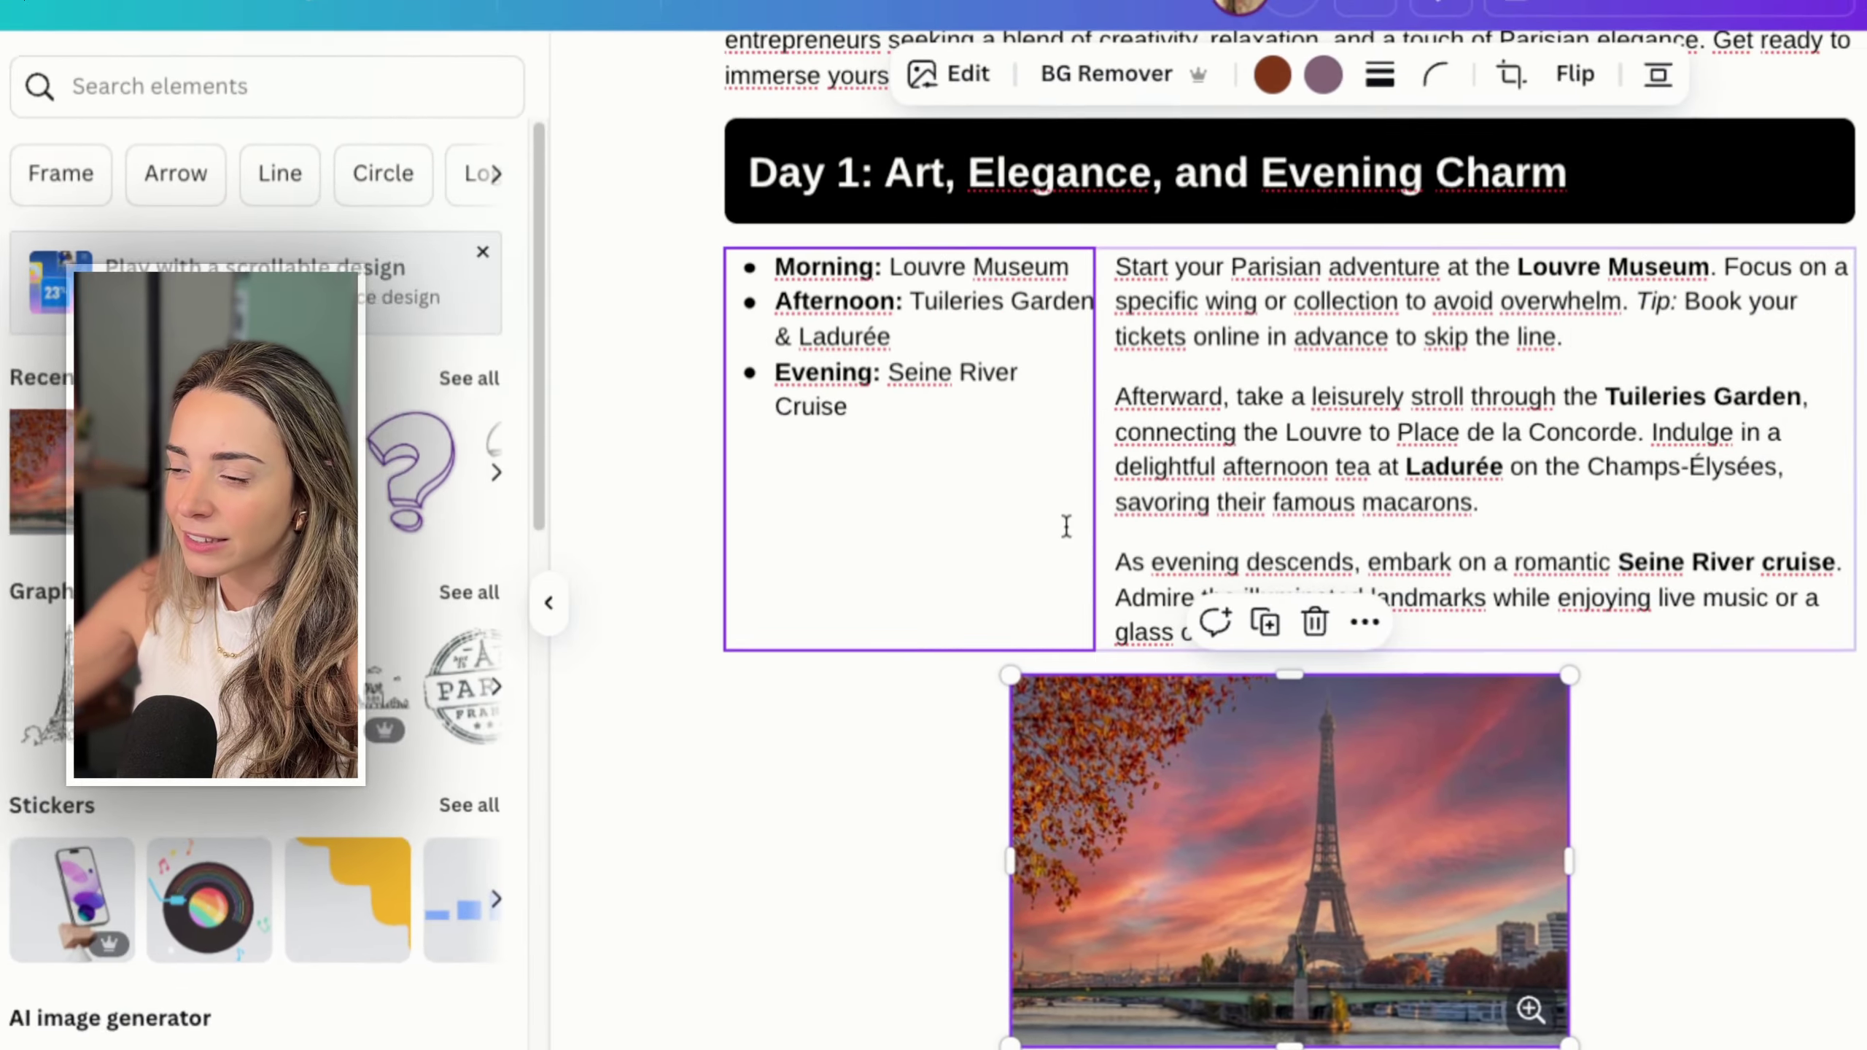
Step: Select the intro paragraph under "Bonjour, Paris!" and look through the Magic Write options available for it
{"action": "scroll", "coordinate": [1176, 500], "scroll_direction": "up", "scroll_amount": 5}
{"action": "triple_click", "coordinate": [1317, 599]}
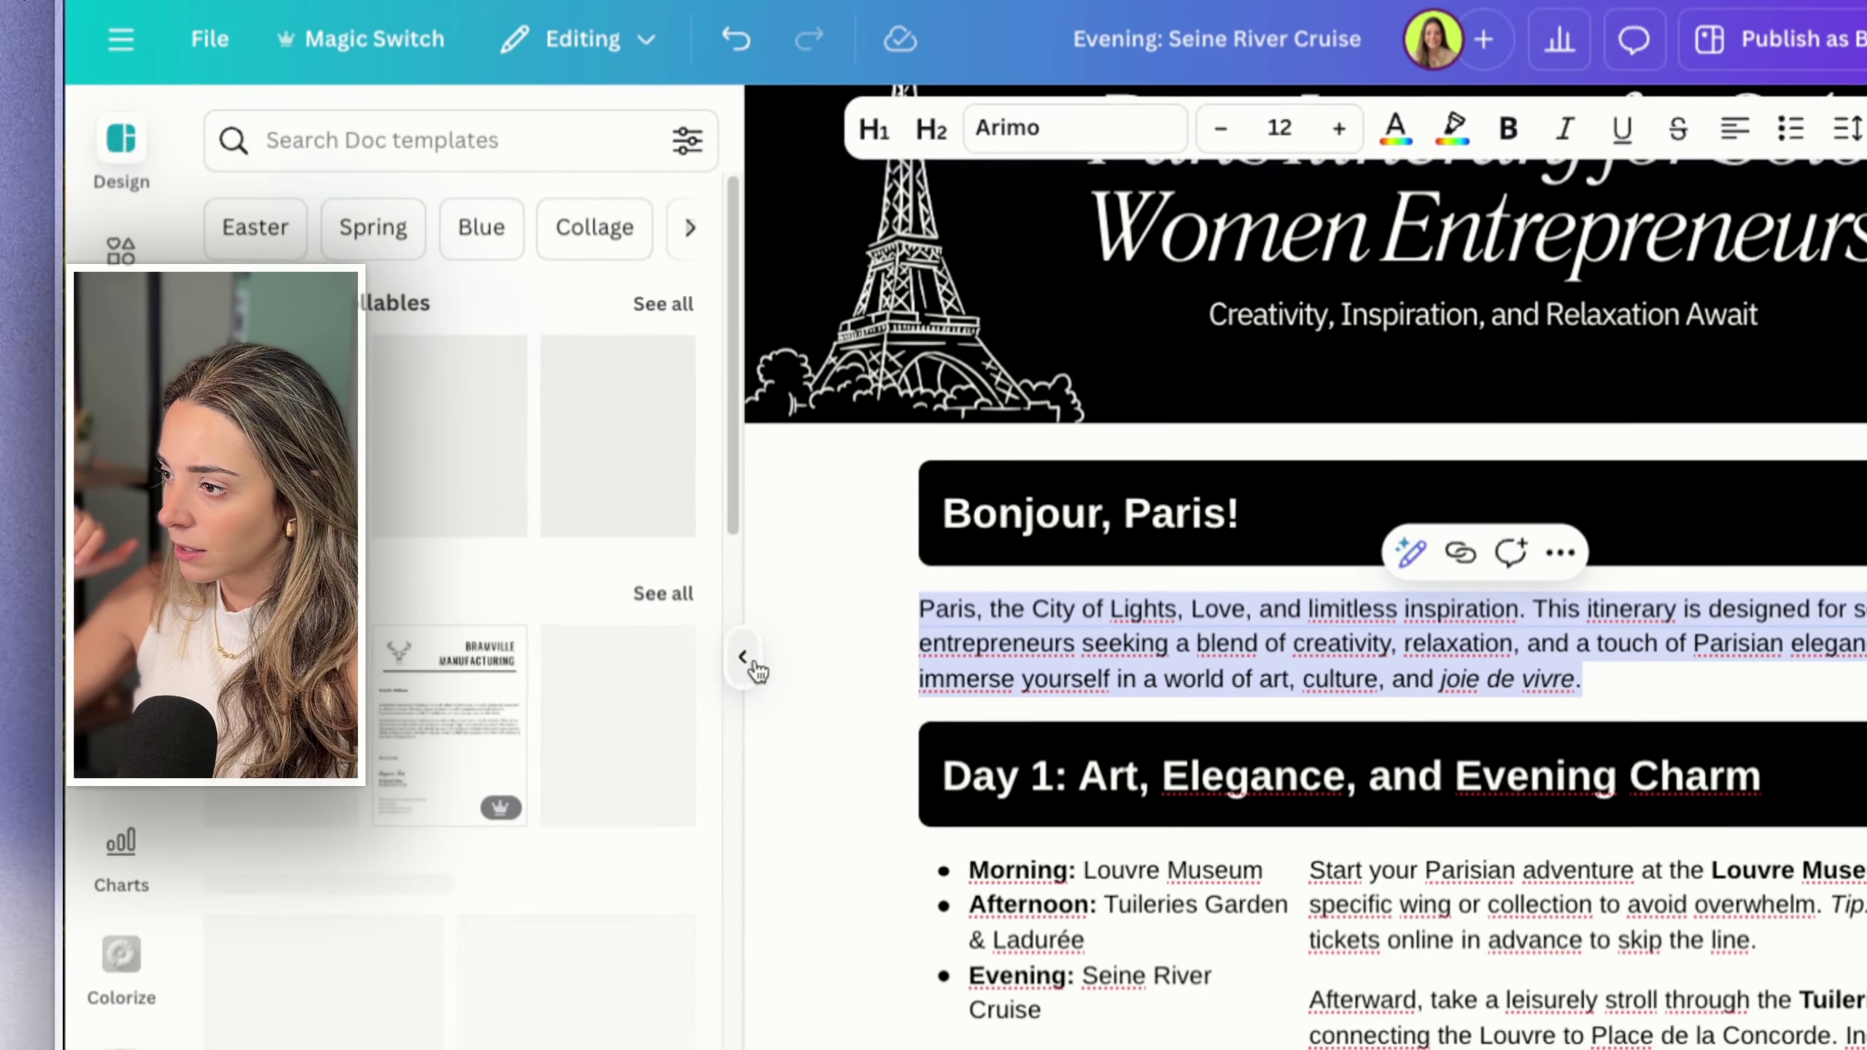
{"action": "left_click", "coordinate": [868, 761]}
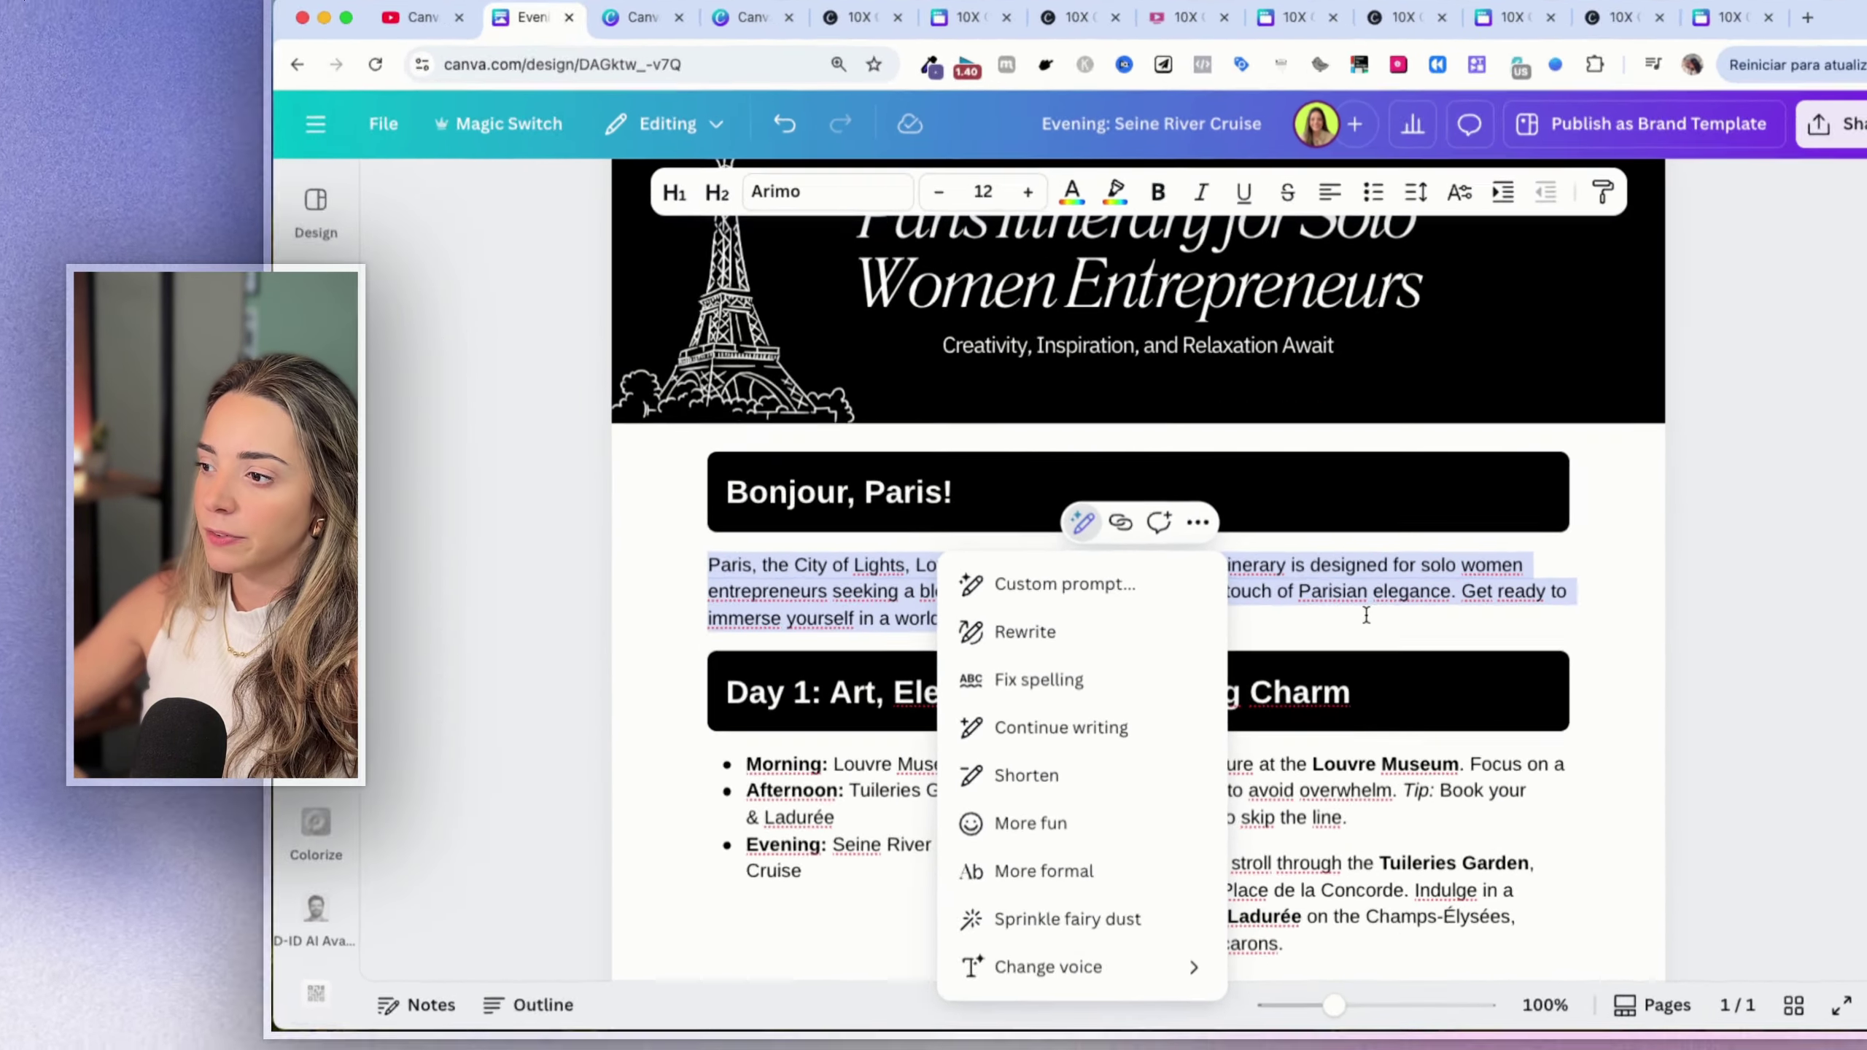
{"action": "key", "text": "Escape"}
{"action": "left_click", "coordinate": [1352, 615]}
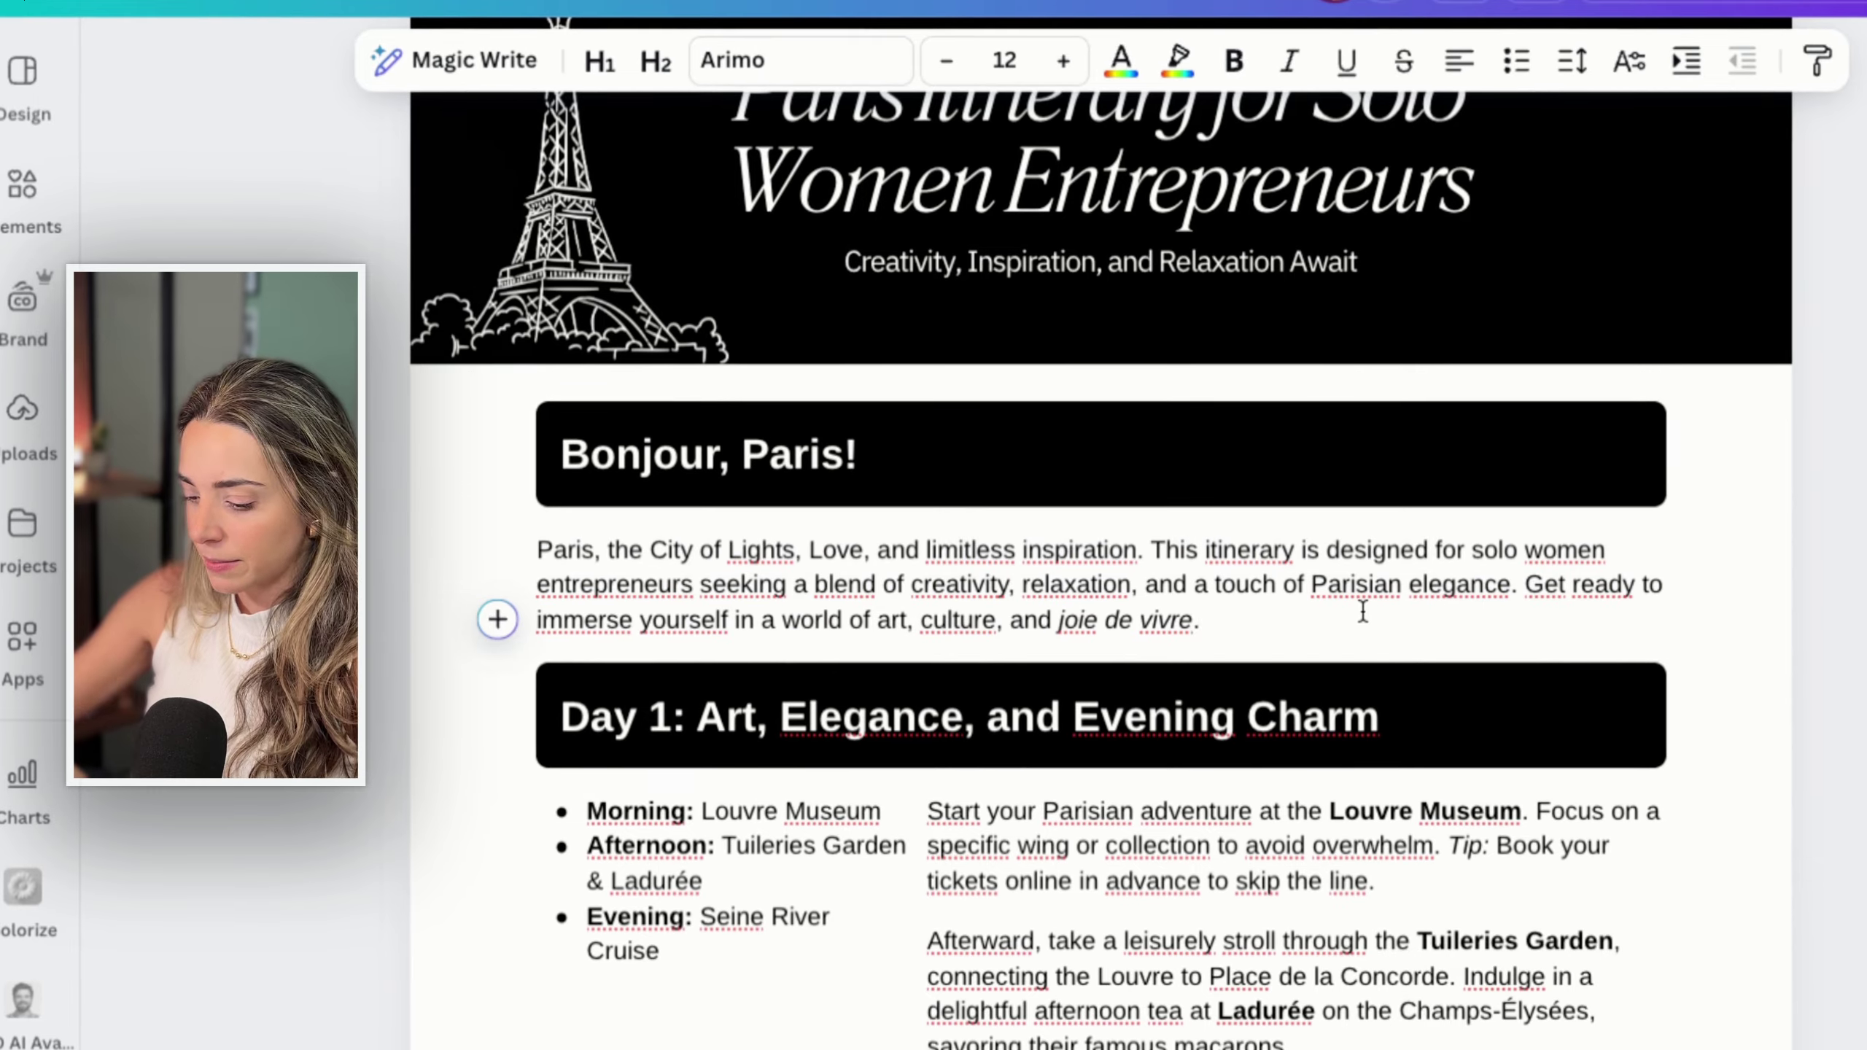
{"action": "key", "text": "Return"}
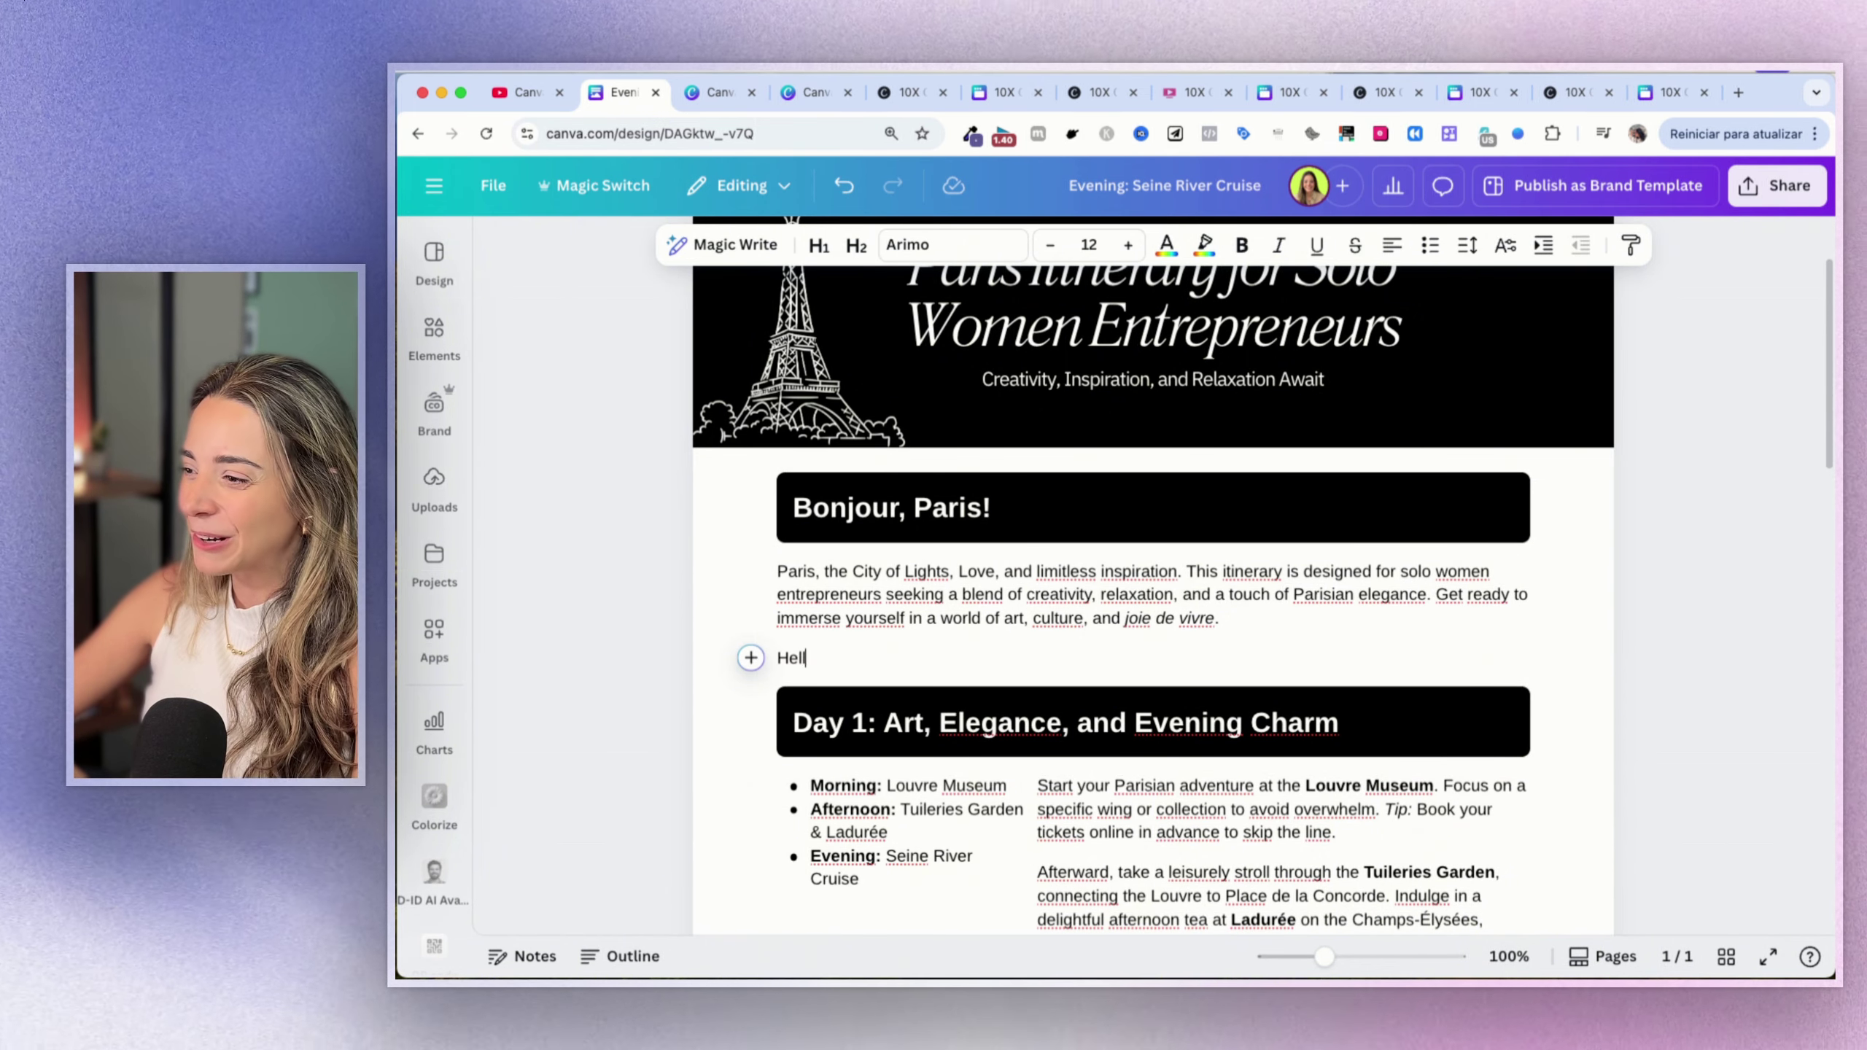
{"action": "key", "text": "BackSpace"}
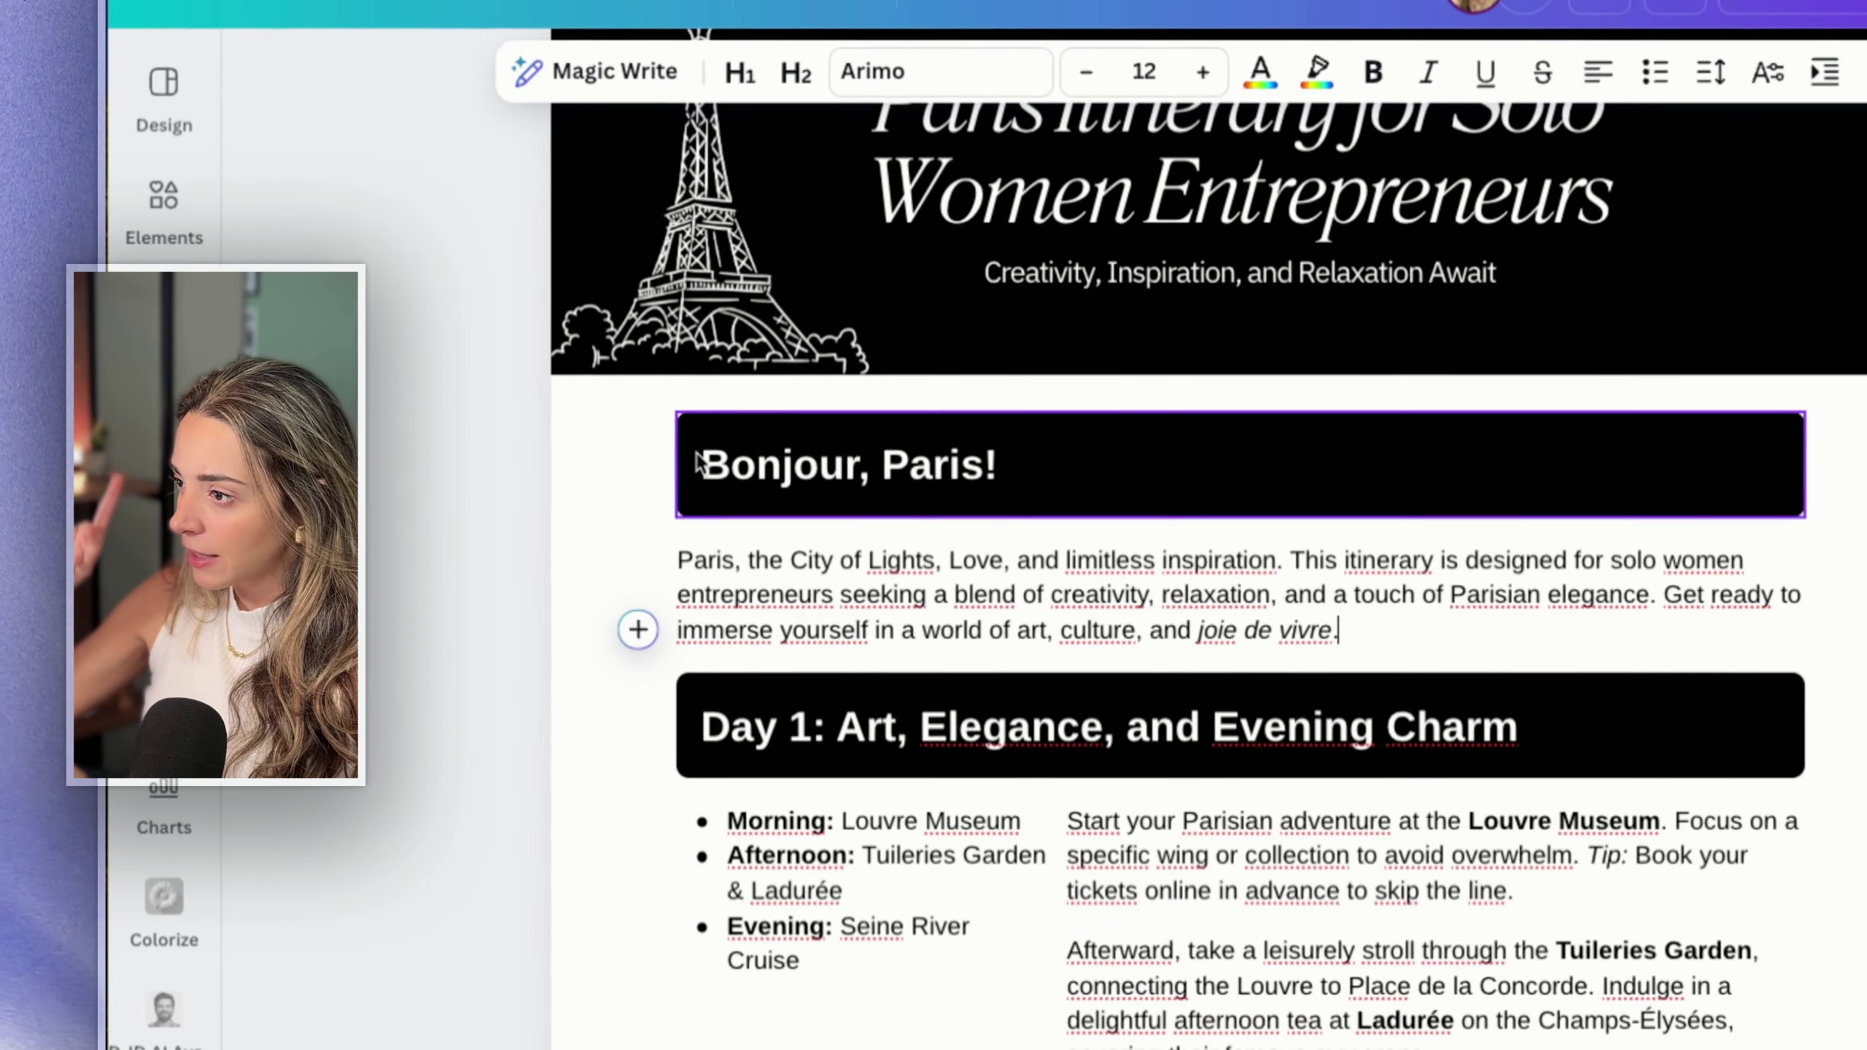
Step: Open Magic Switch's translation settings for the document and choose Portuguese as the target language
{"action": "scroll", "coordinate": [1004, 555], "scroll_direction": "up", "scroll_amount": 3}
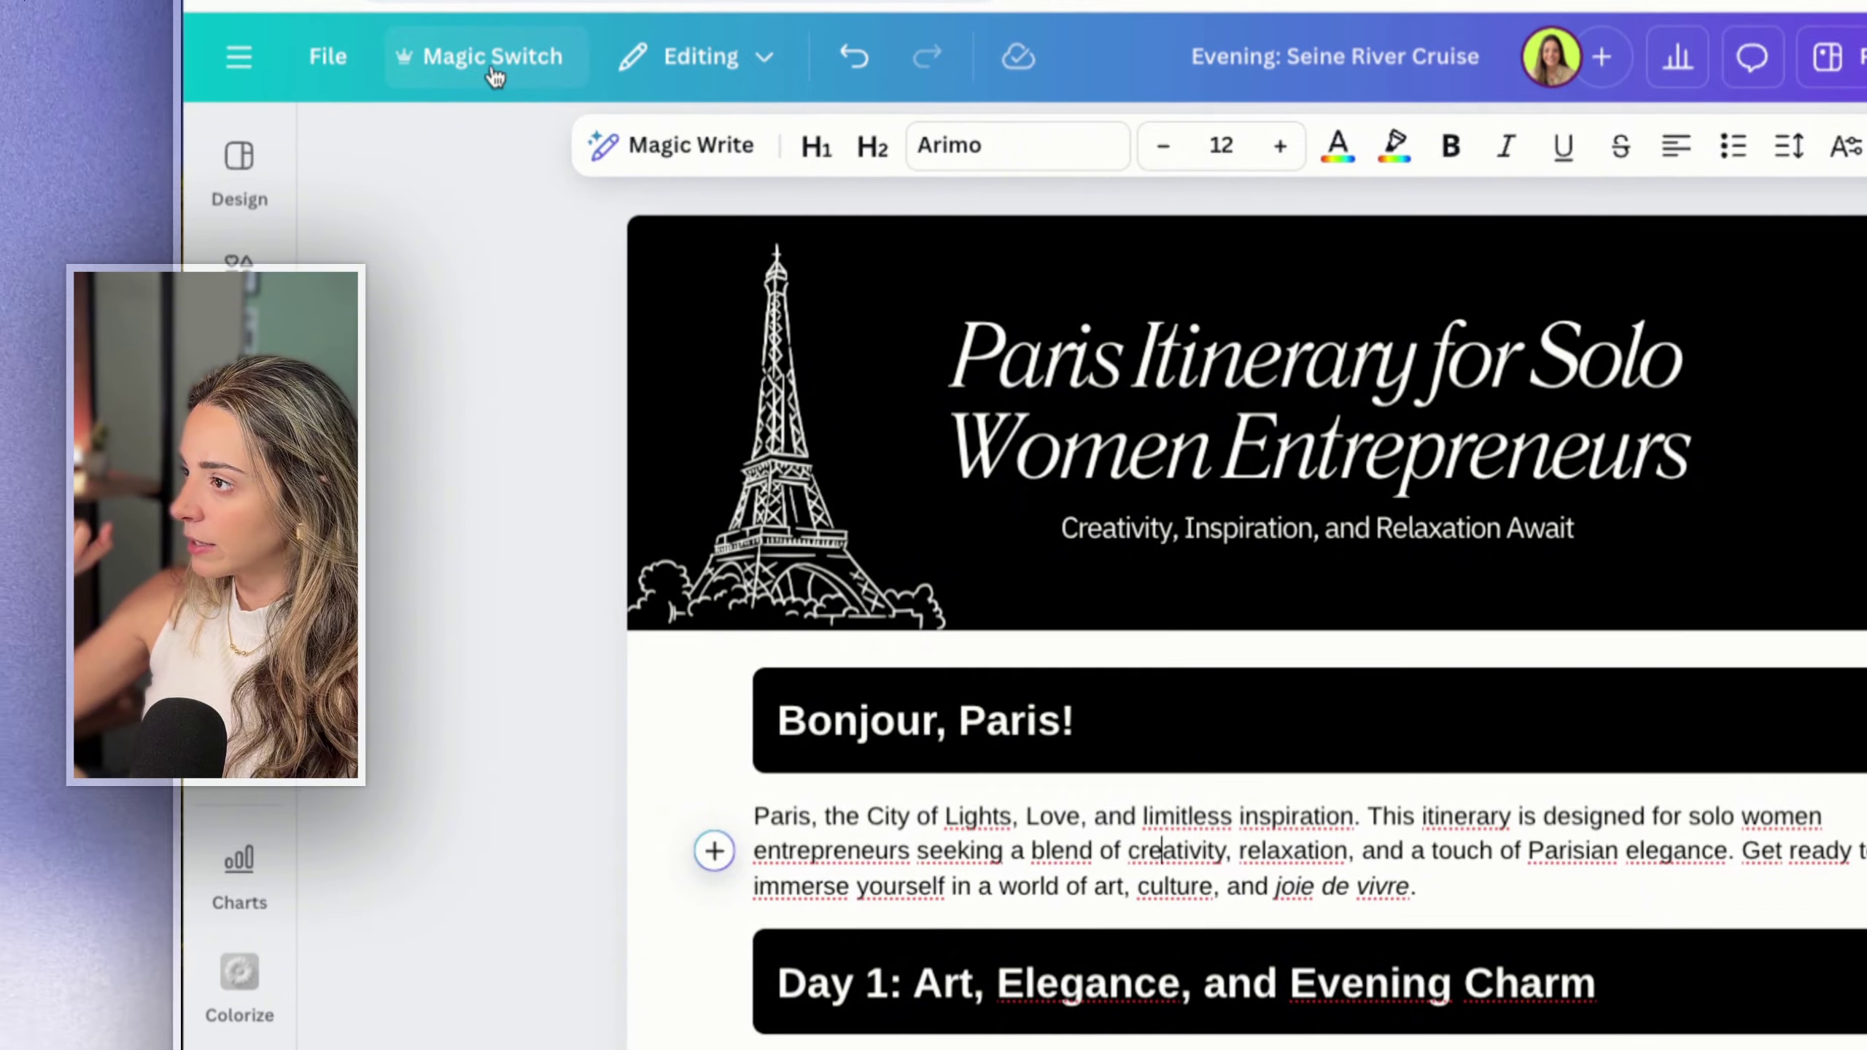
{"action": "left_click", "coordinate": [503, 73]}
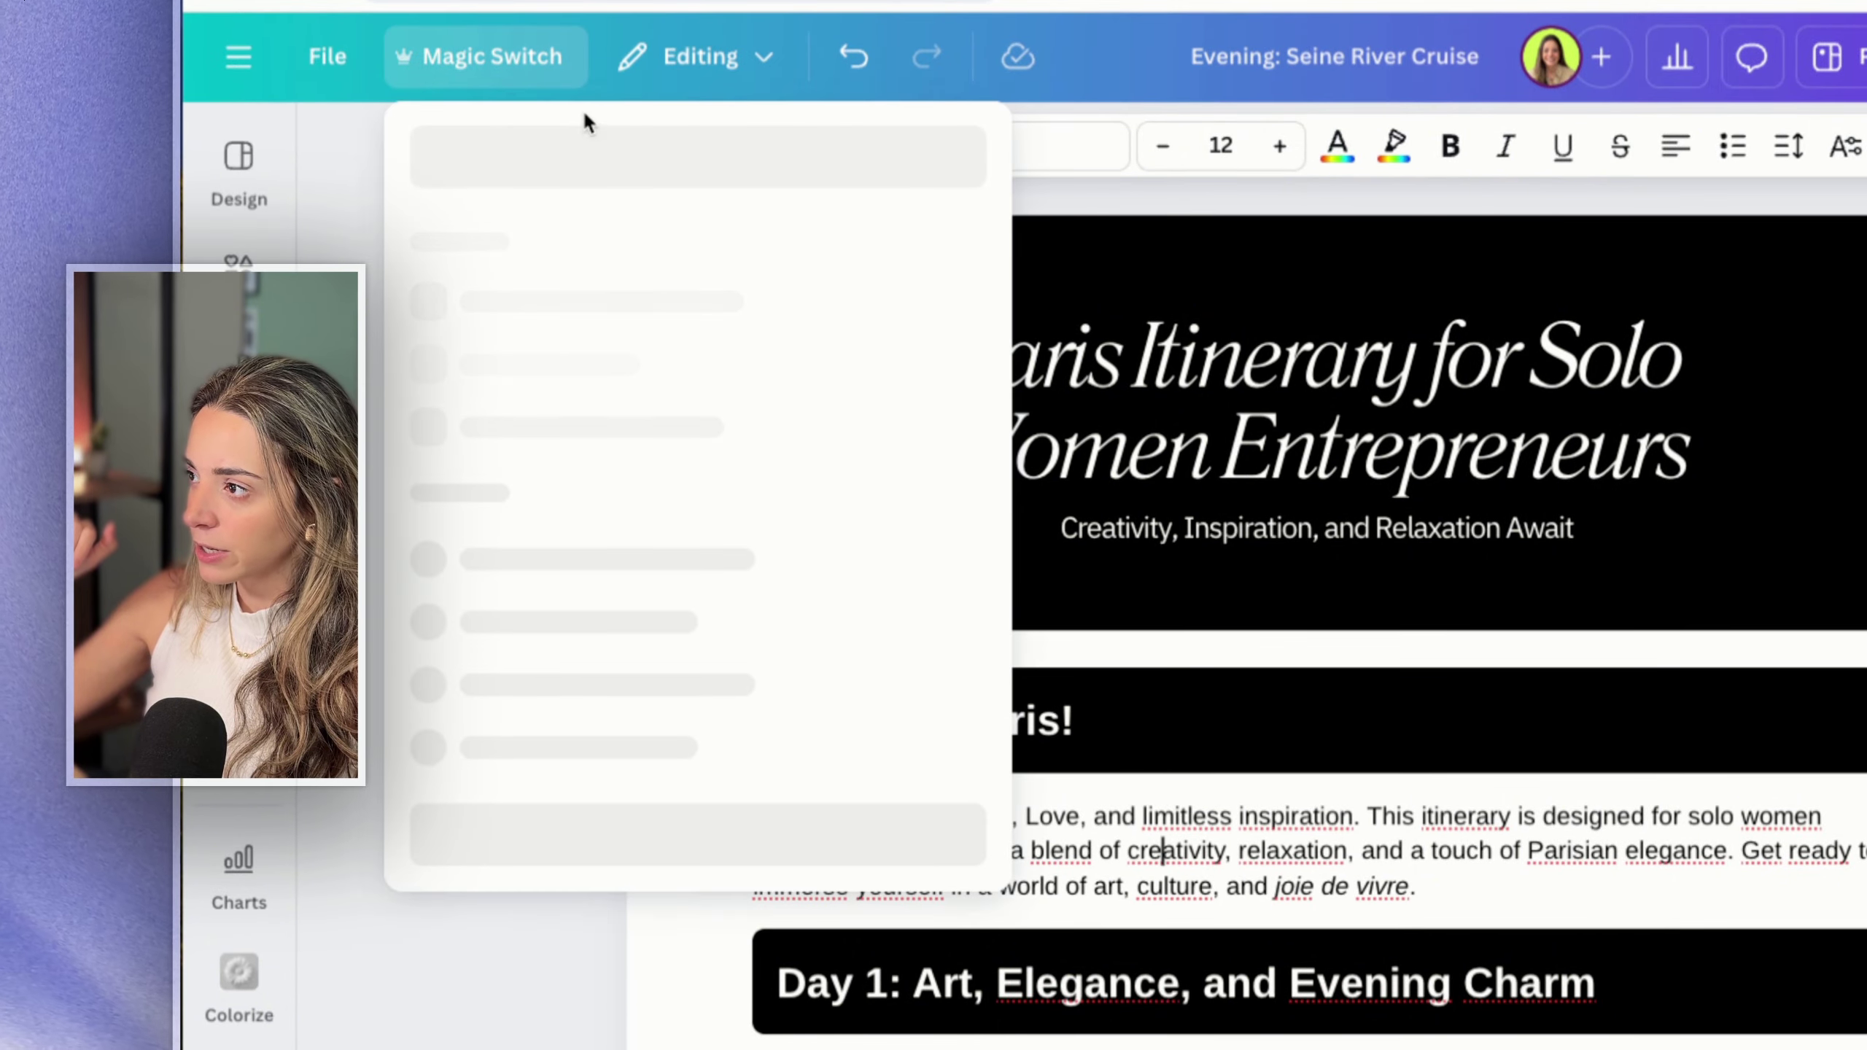
{"action": "left_click", "coordinate": [585, 147]}
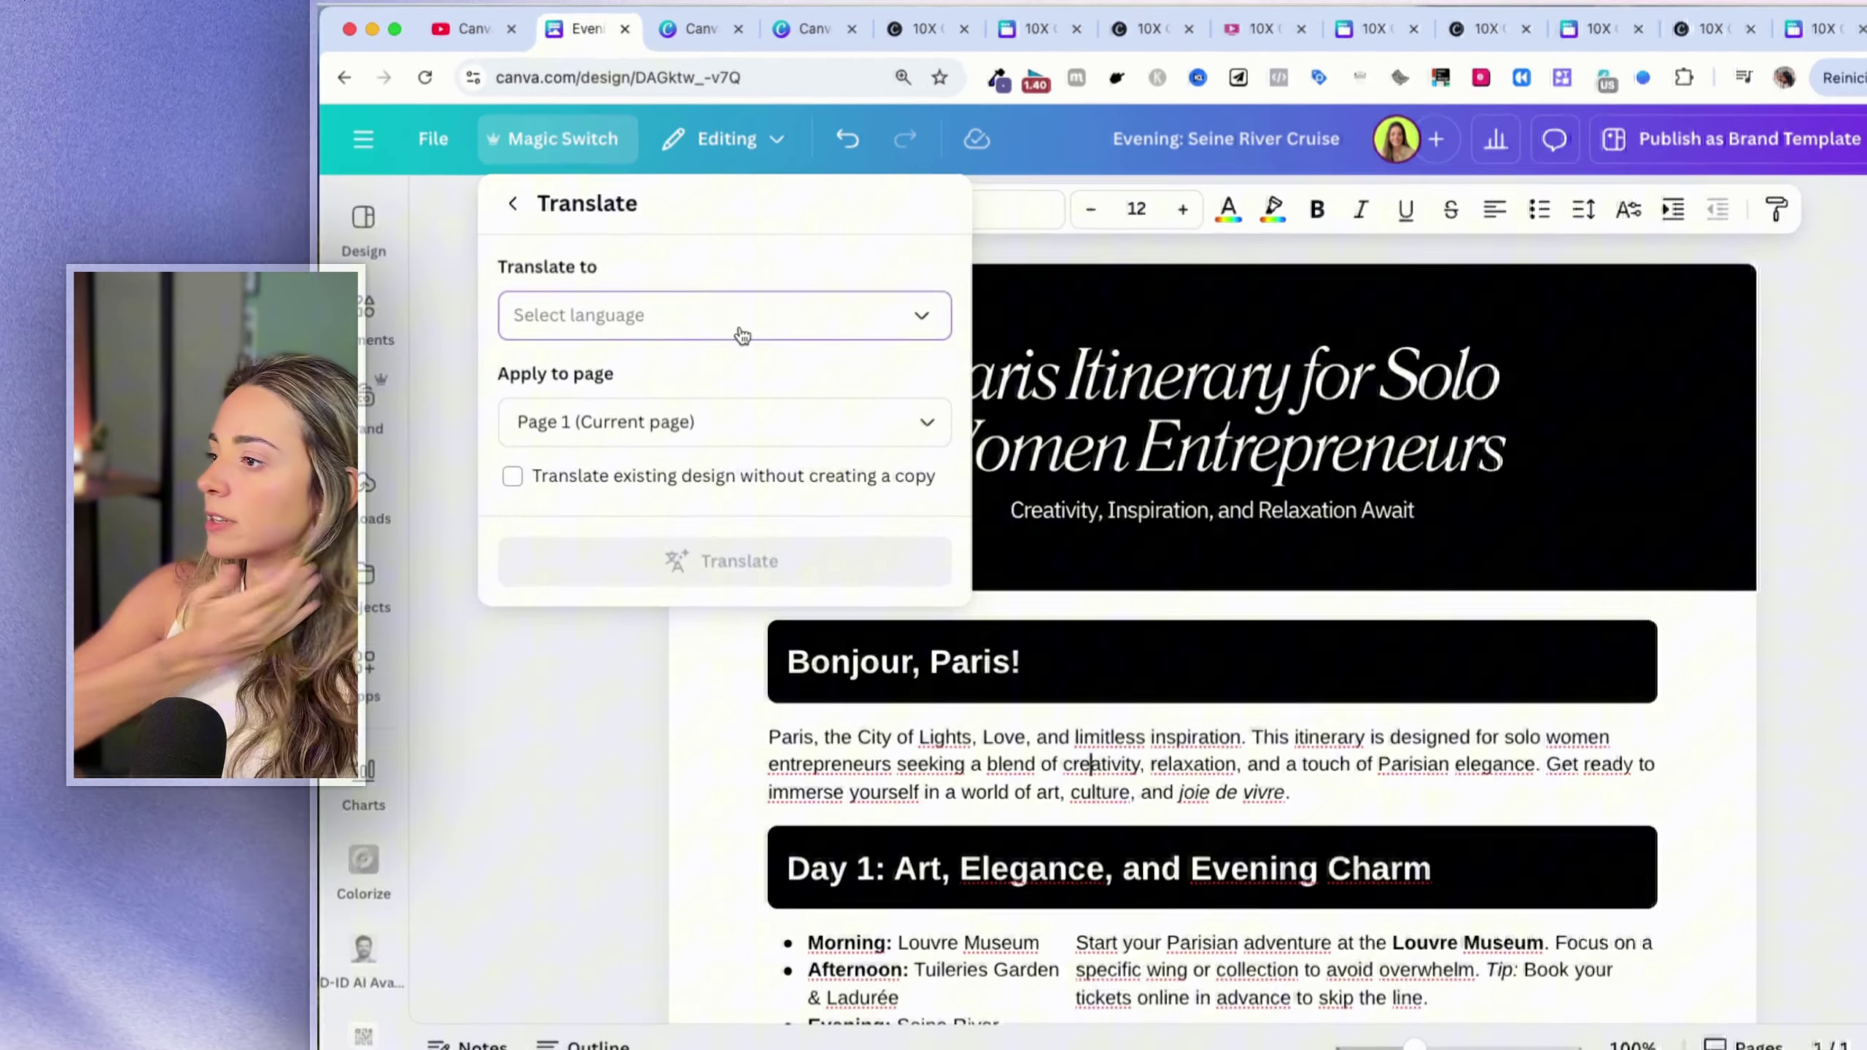
{"action": "left_click", "coordinate": [756, 340]}
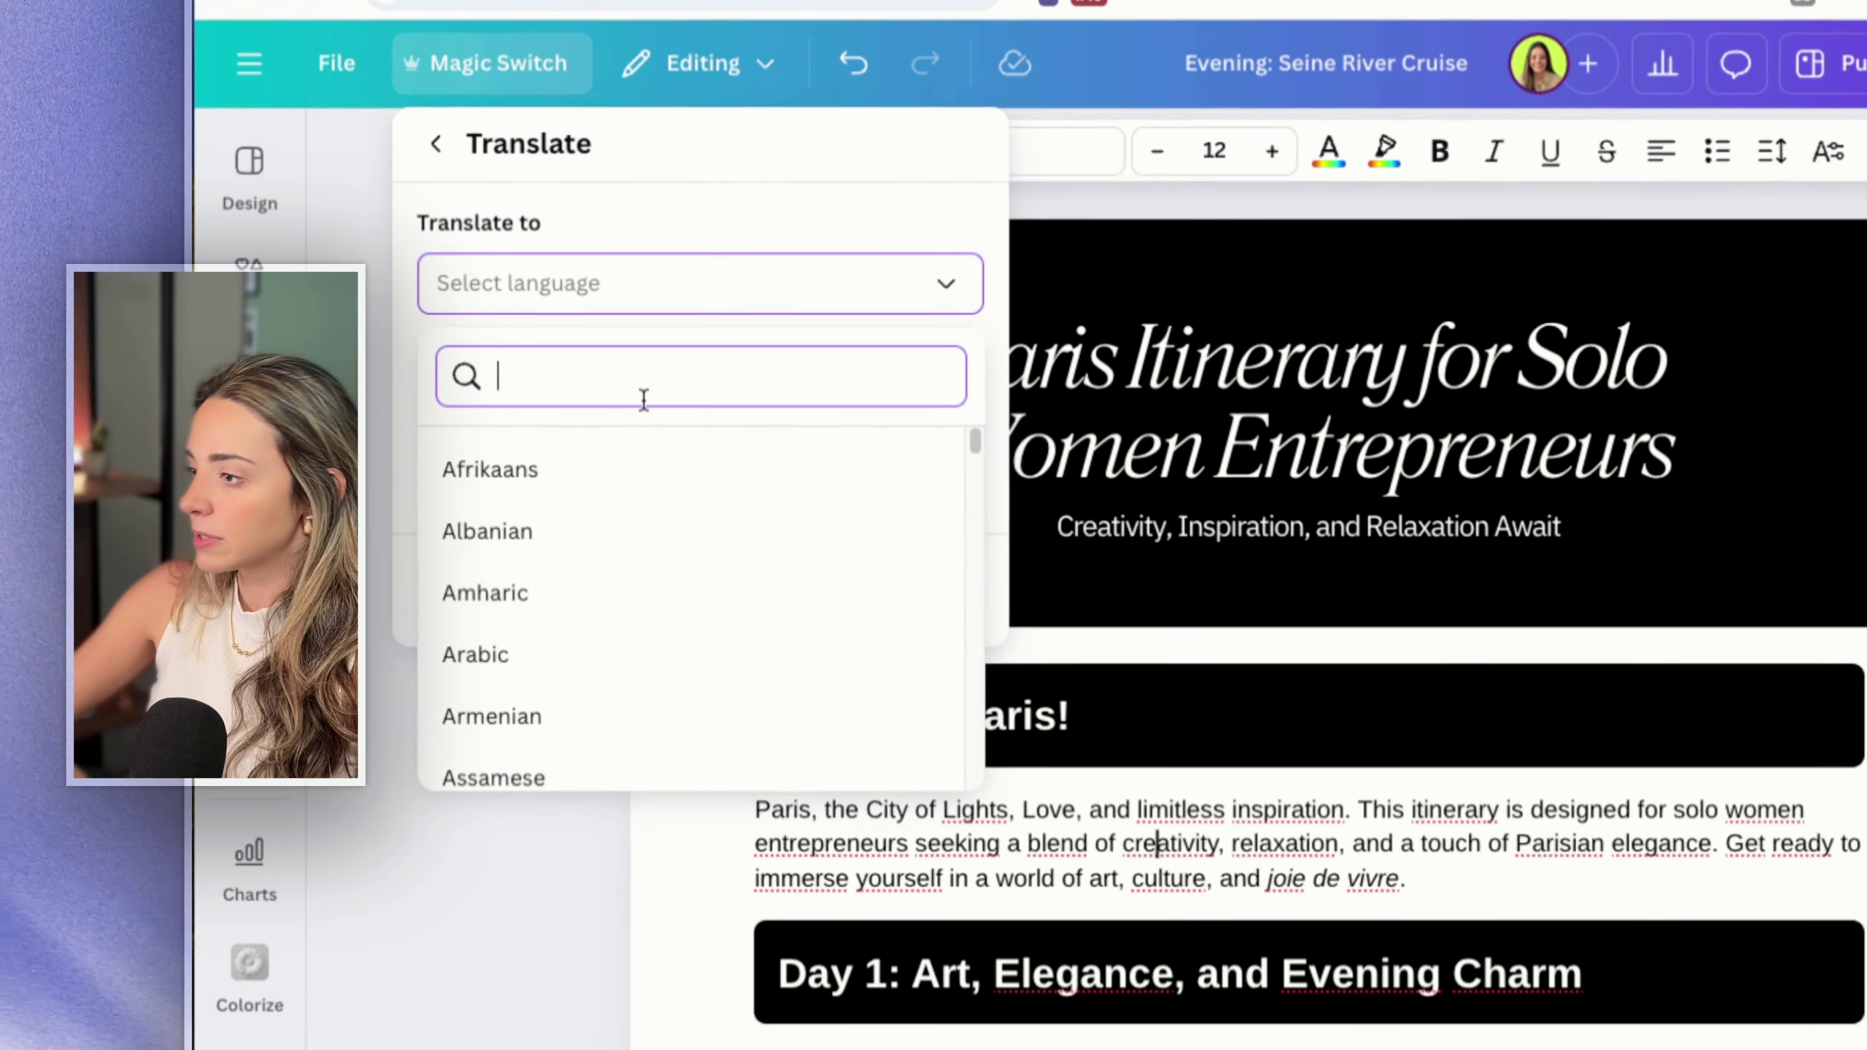
{"action": "type", "text": "por"}
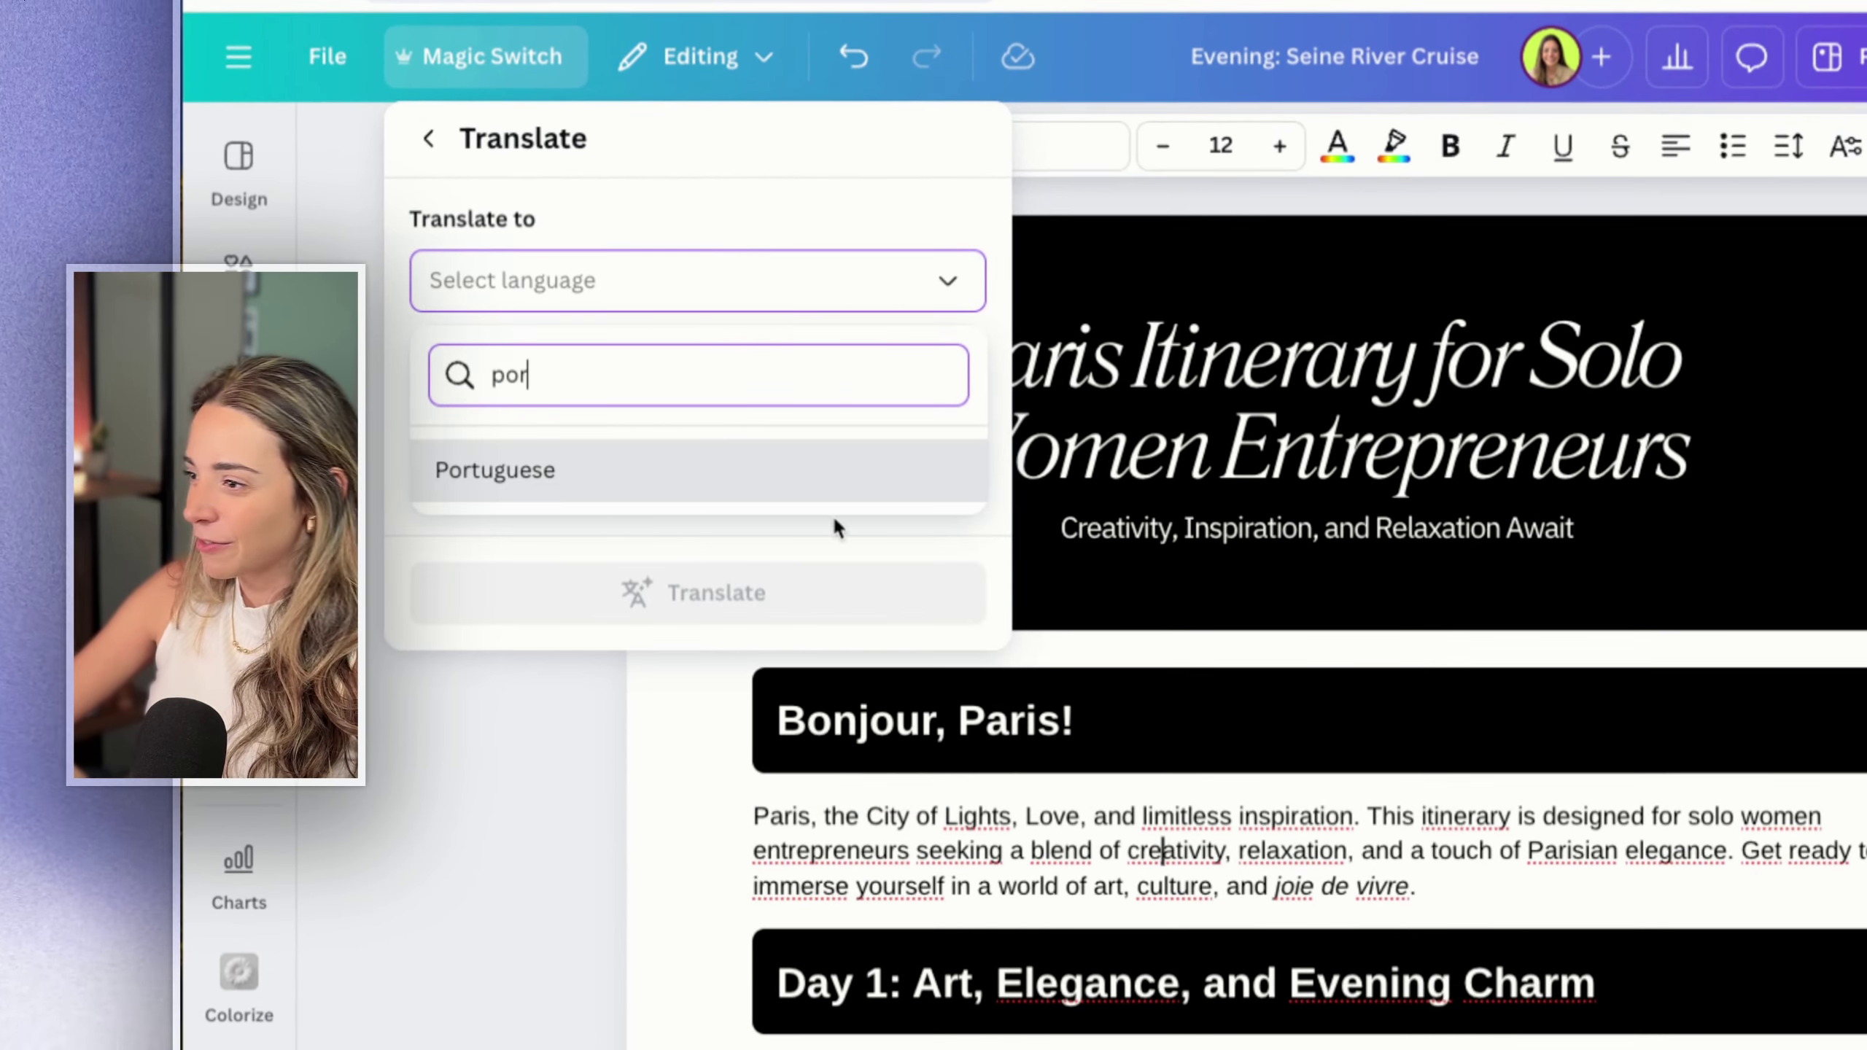
{"action": "left_click", "coordinate": [823, 482]}
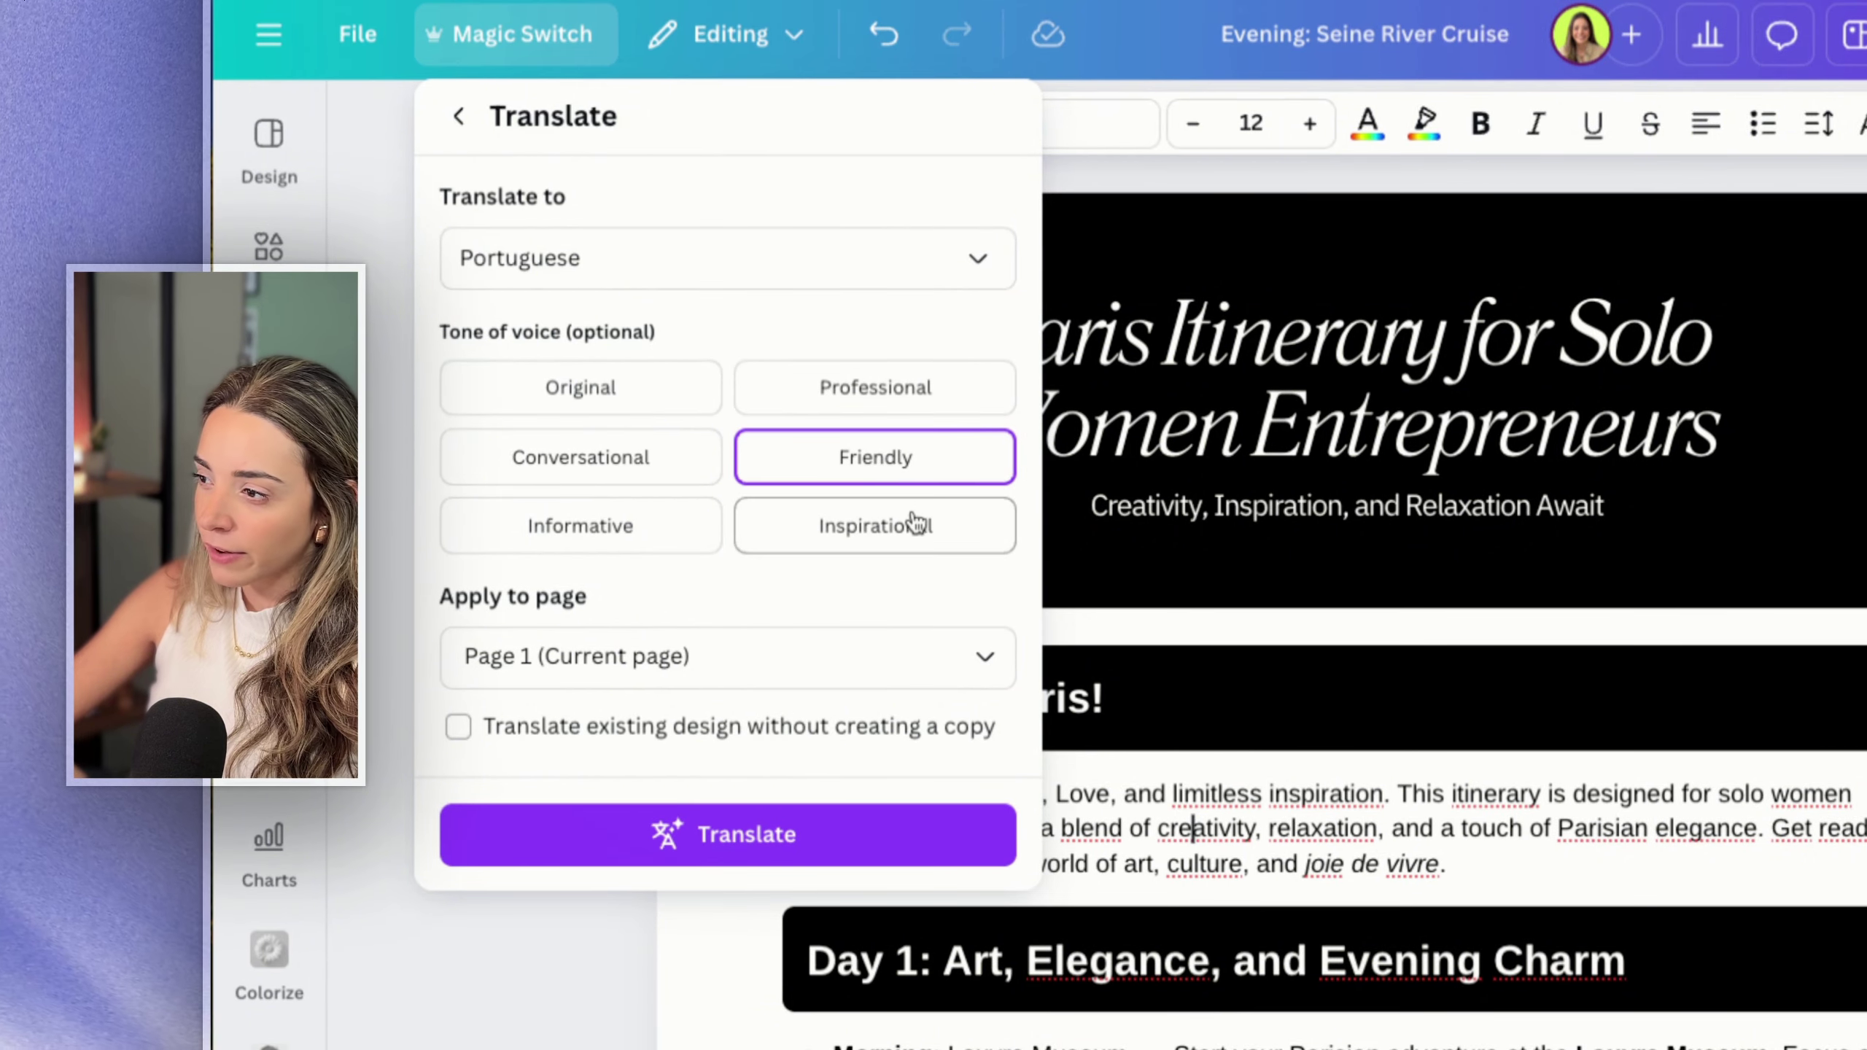
Step: Set the translation's tone of voice to Friendly, apply it to Page 1, and translate the document as a copy
{"action": "left_click", "coordinate": [892, 528]}
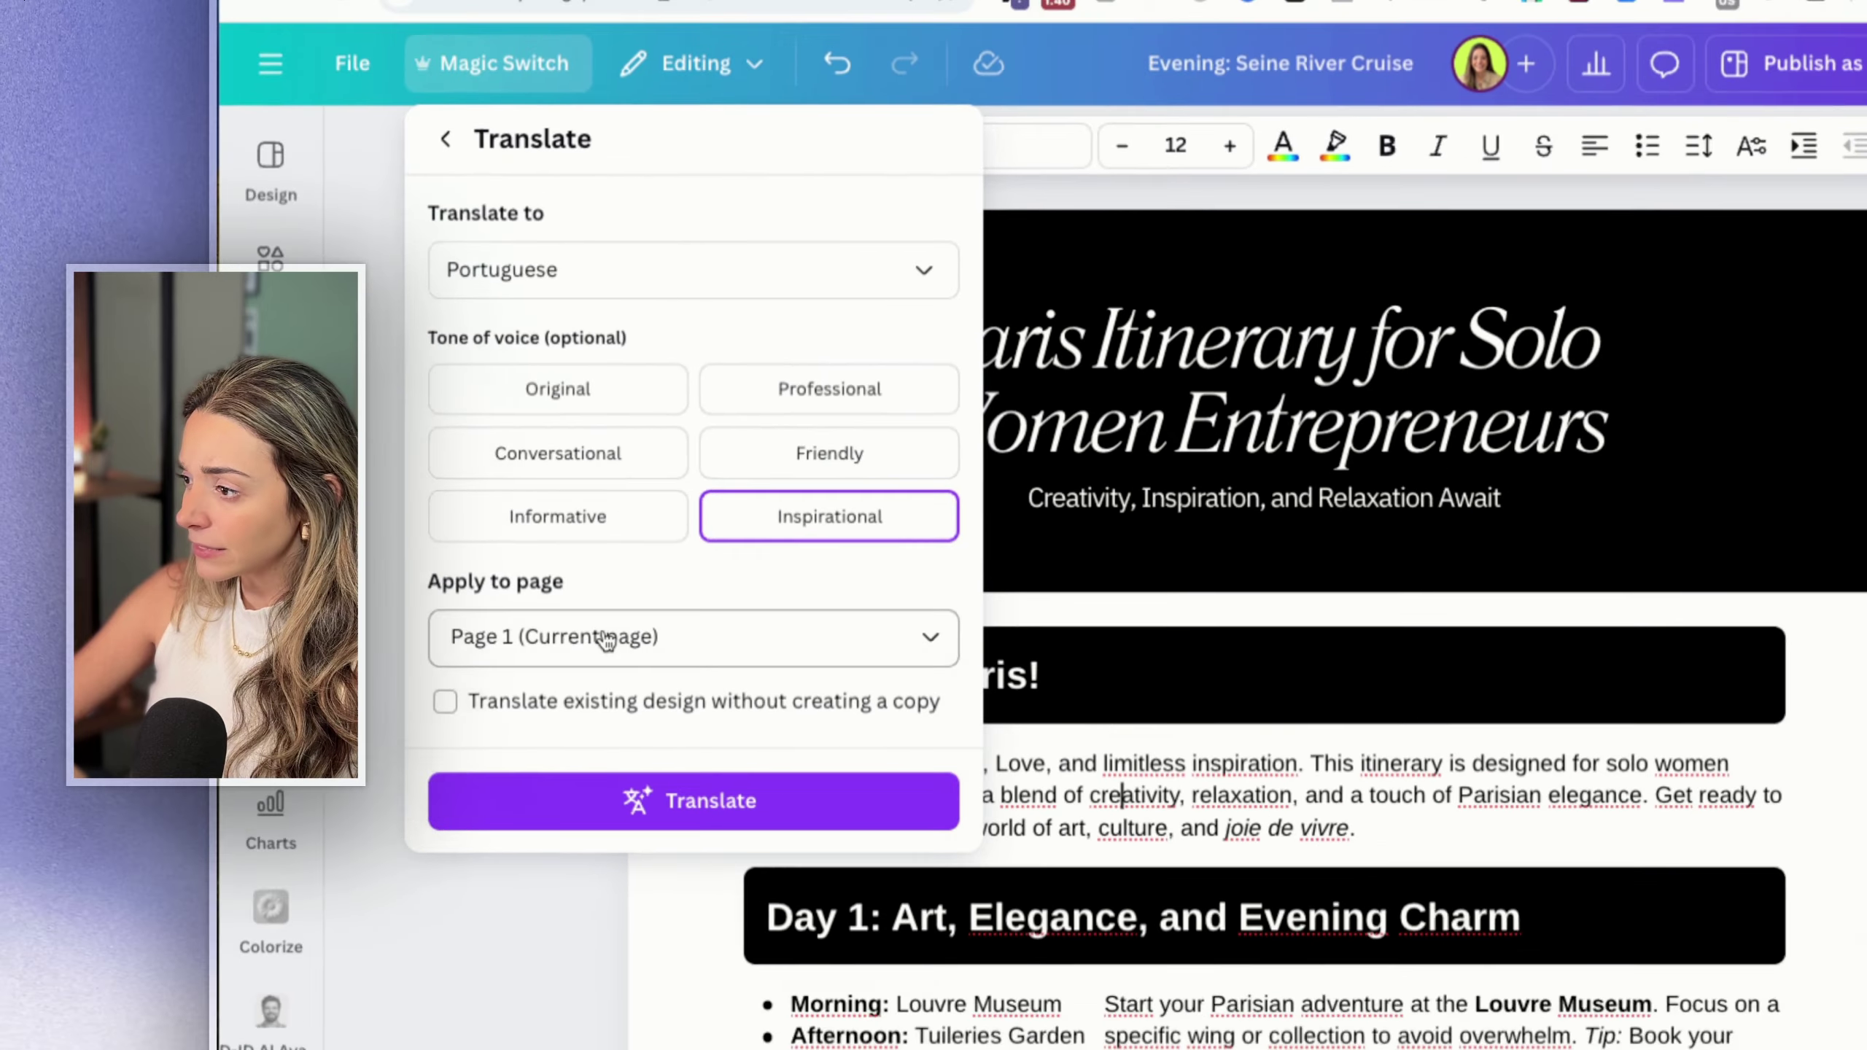
{"action": "left_click", "coordinate": [605, 637]}
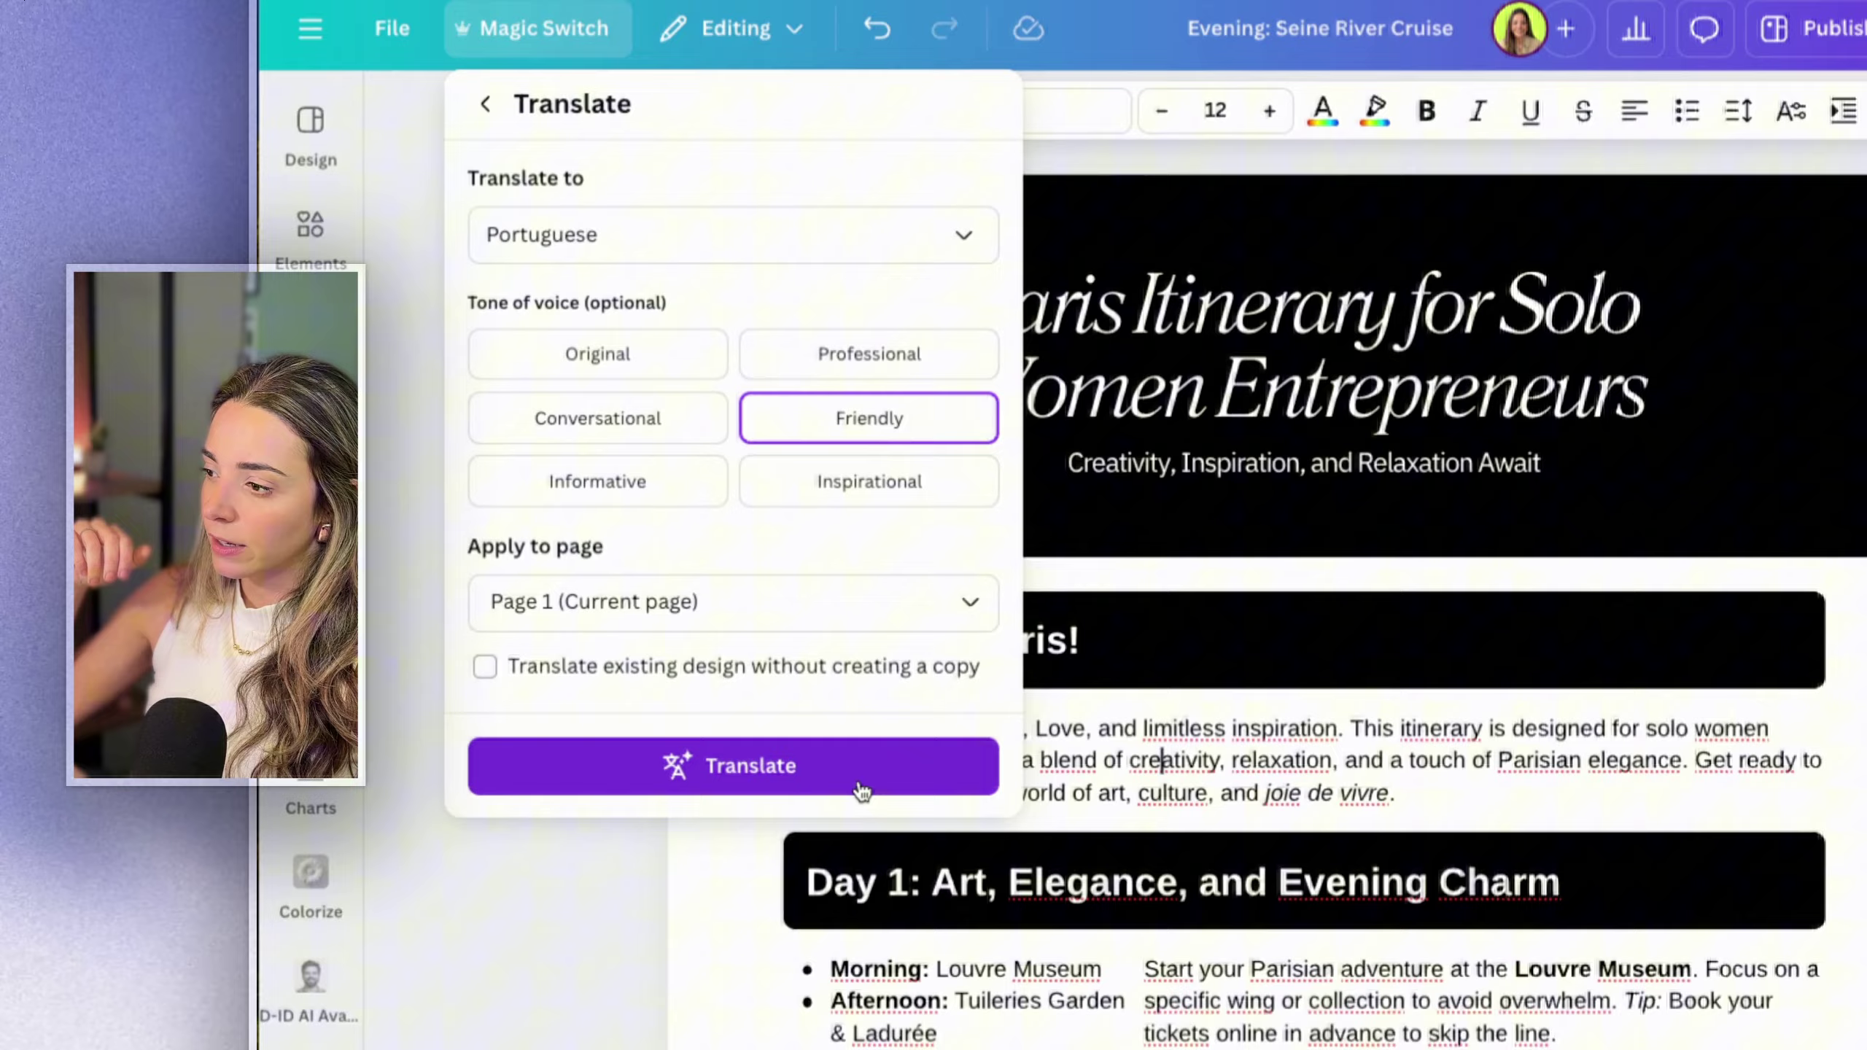
{"action": "left_click", "coordinate": [860, 806]}
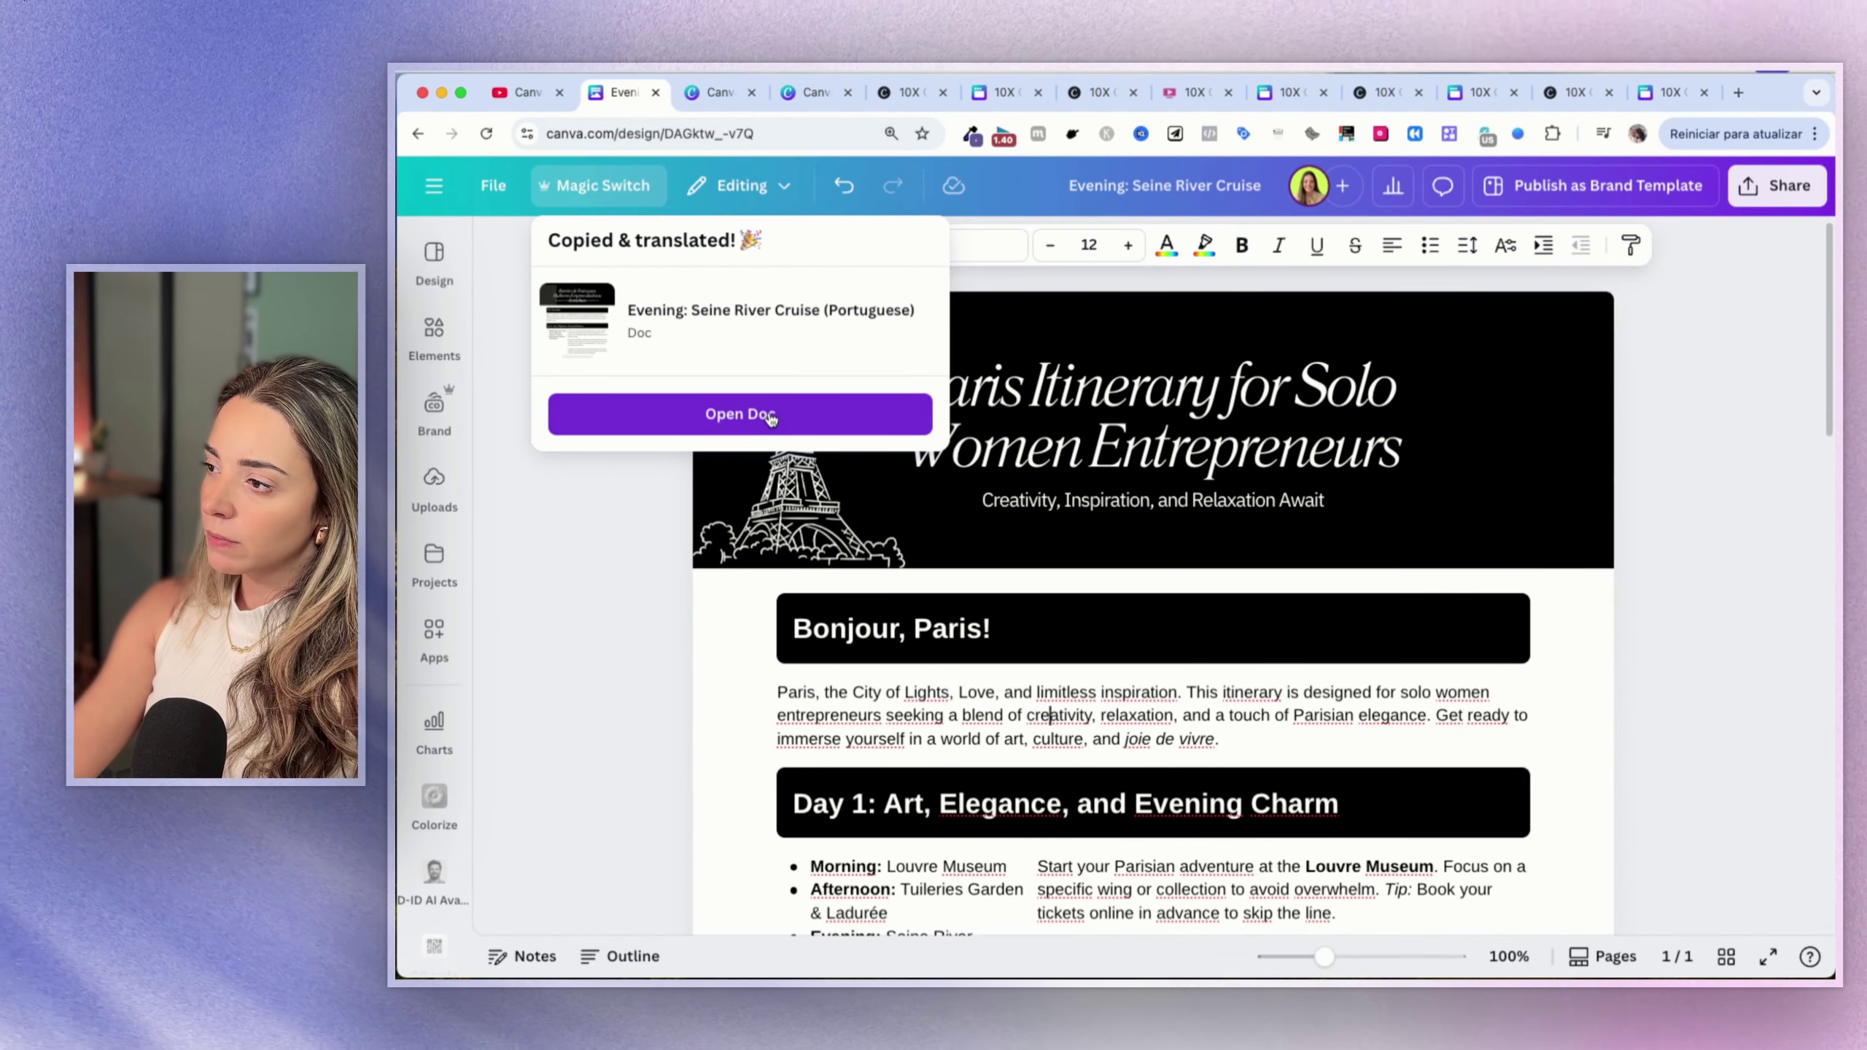
Step: Open the Portuguese copy of the itinerary and review its translated title banner, intro paragraph and day sections
{"action": "left_click", "coordinate": [770, 416]}
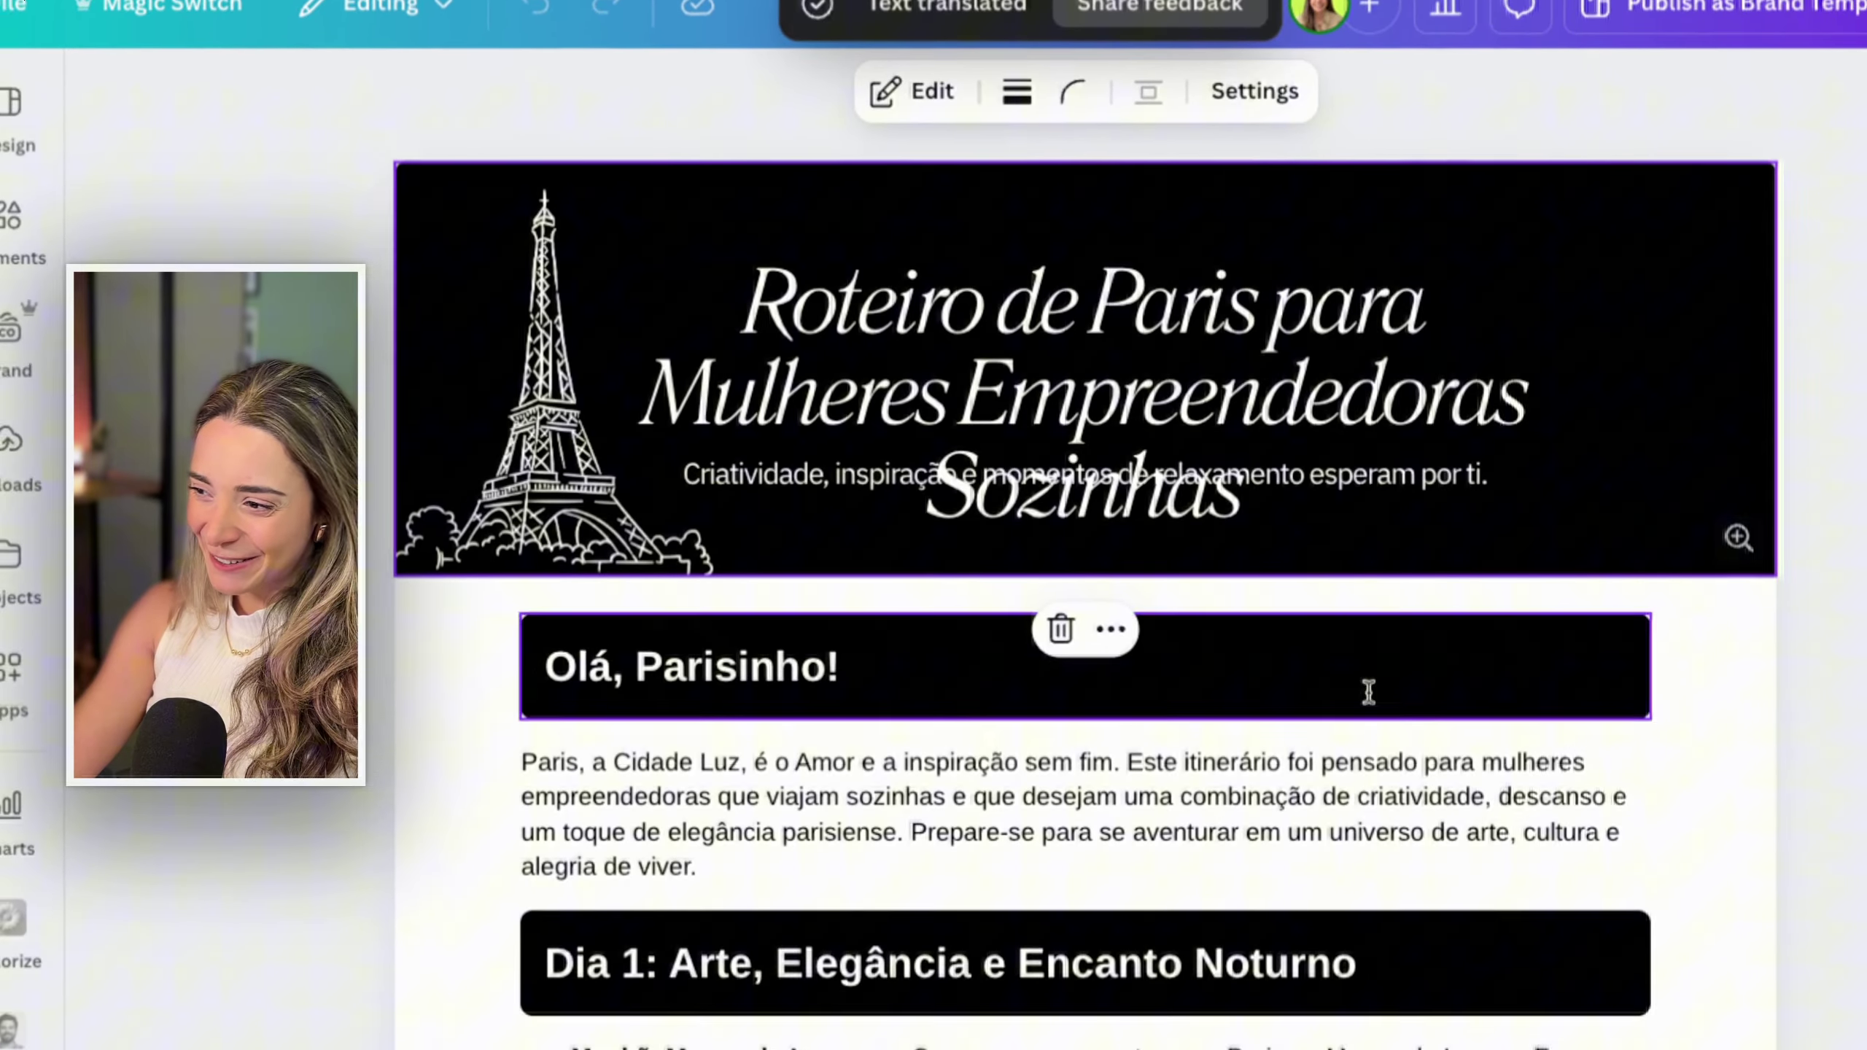
{"action": "left_click", "coordinate": [830, 667]}
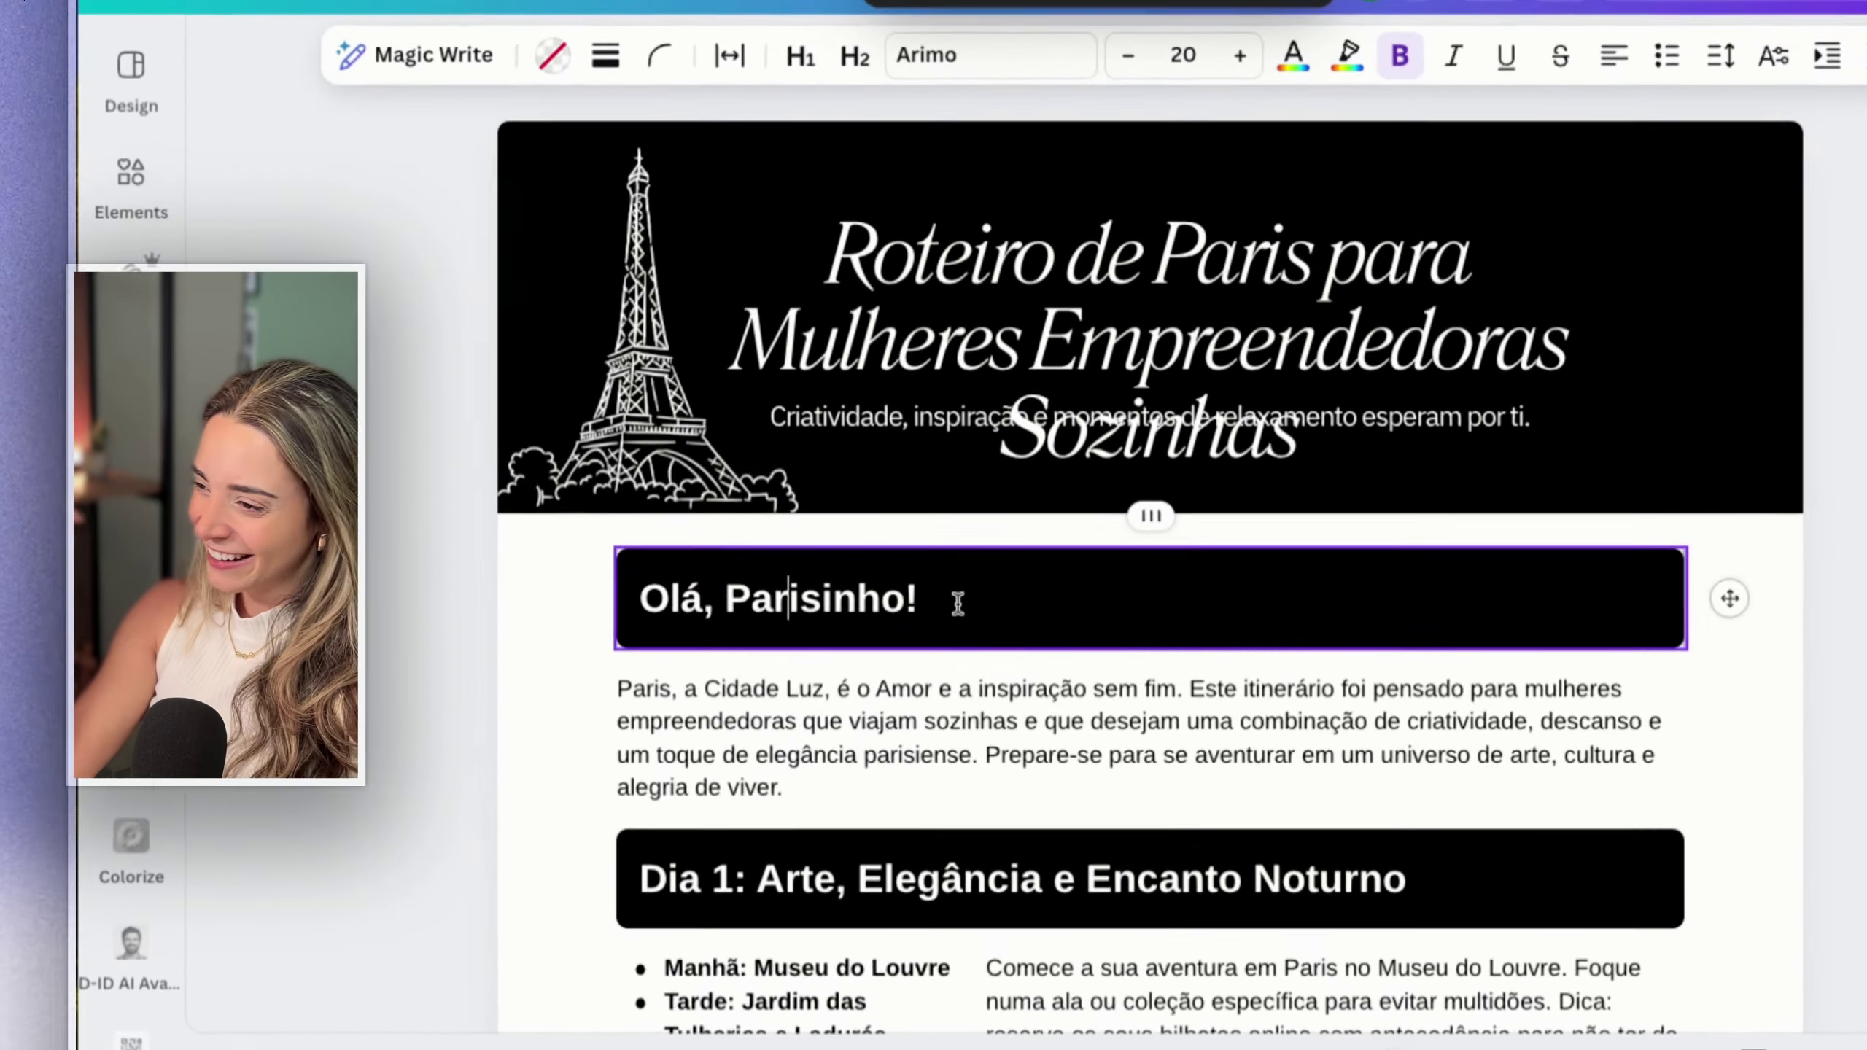
{"action": "scroll", "coordinate": [1029, 632], "scroll_direction": "down", "scroll_amount": 15}
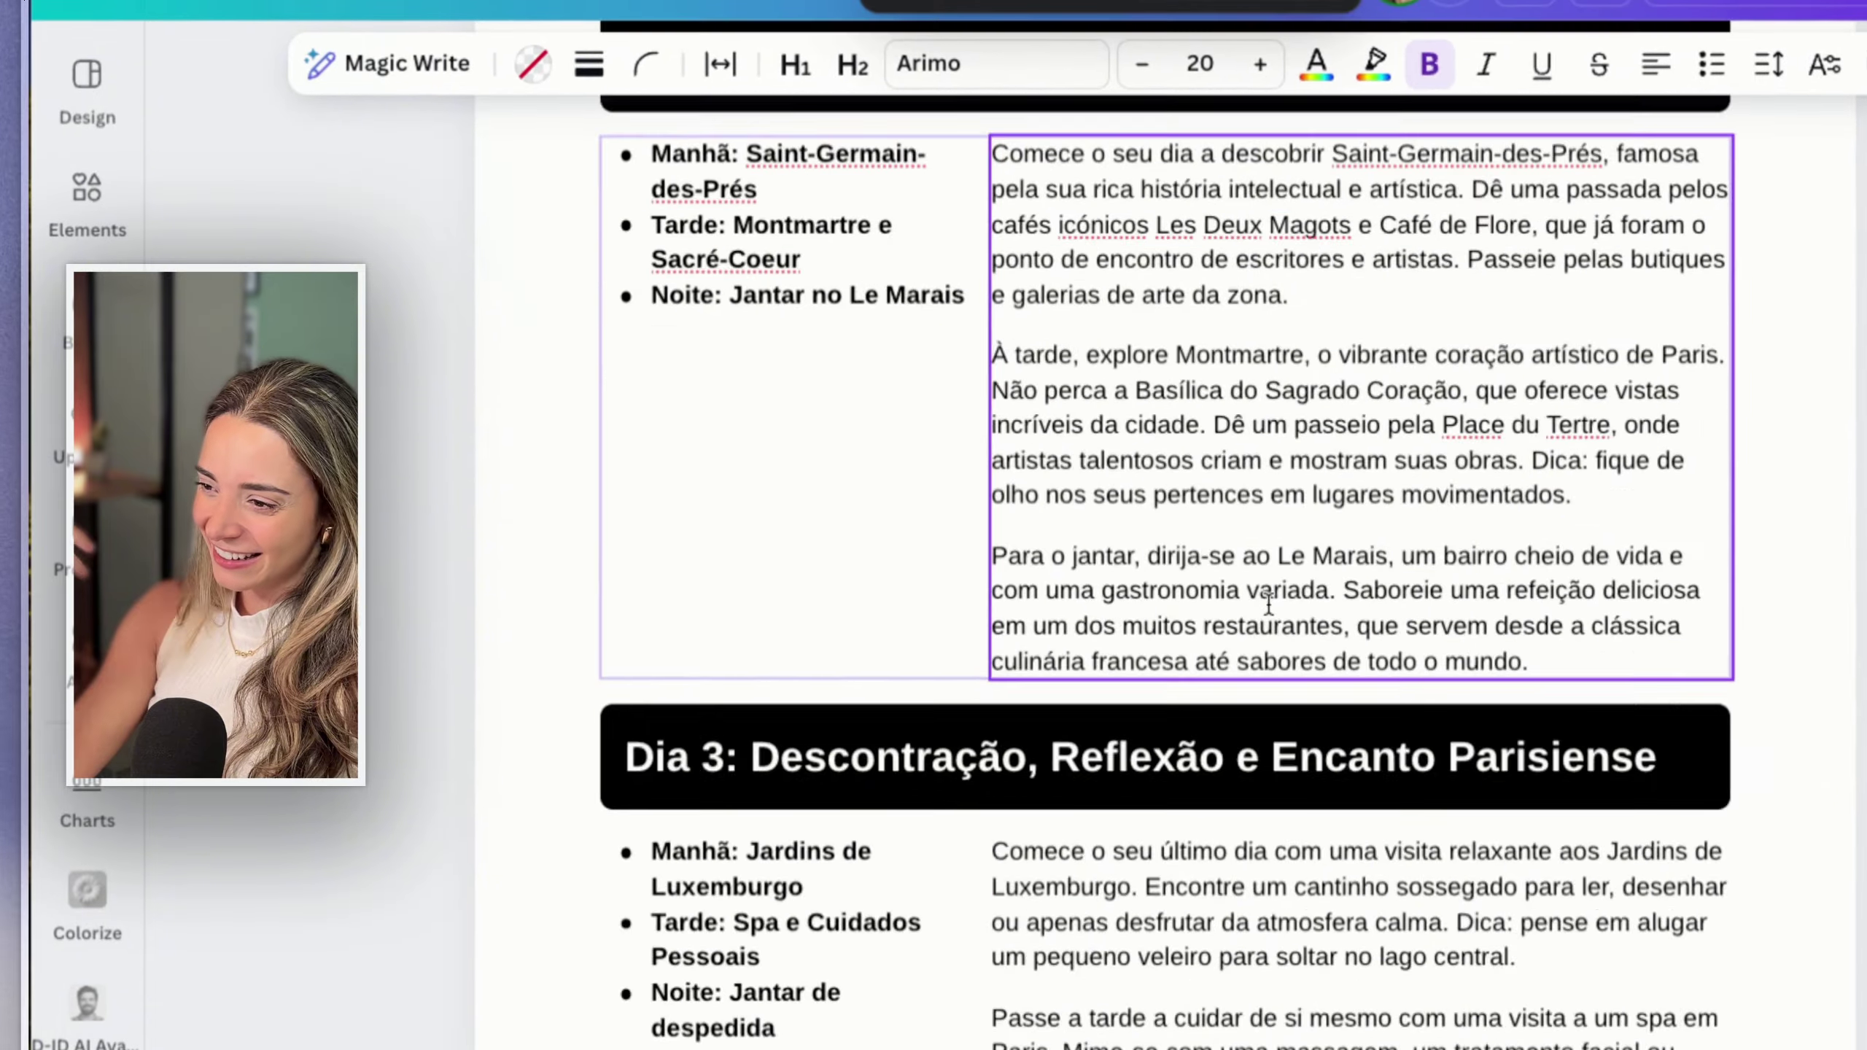
{"action": "scroll", "coordinate": [1269, 614], "scroll_direction": "up", "scroll_amount": 20}
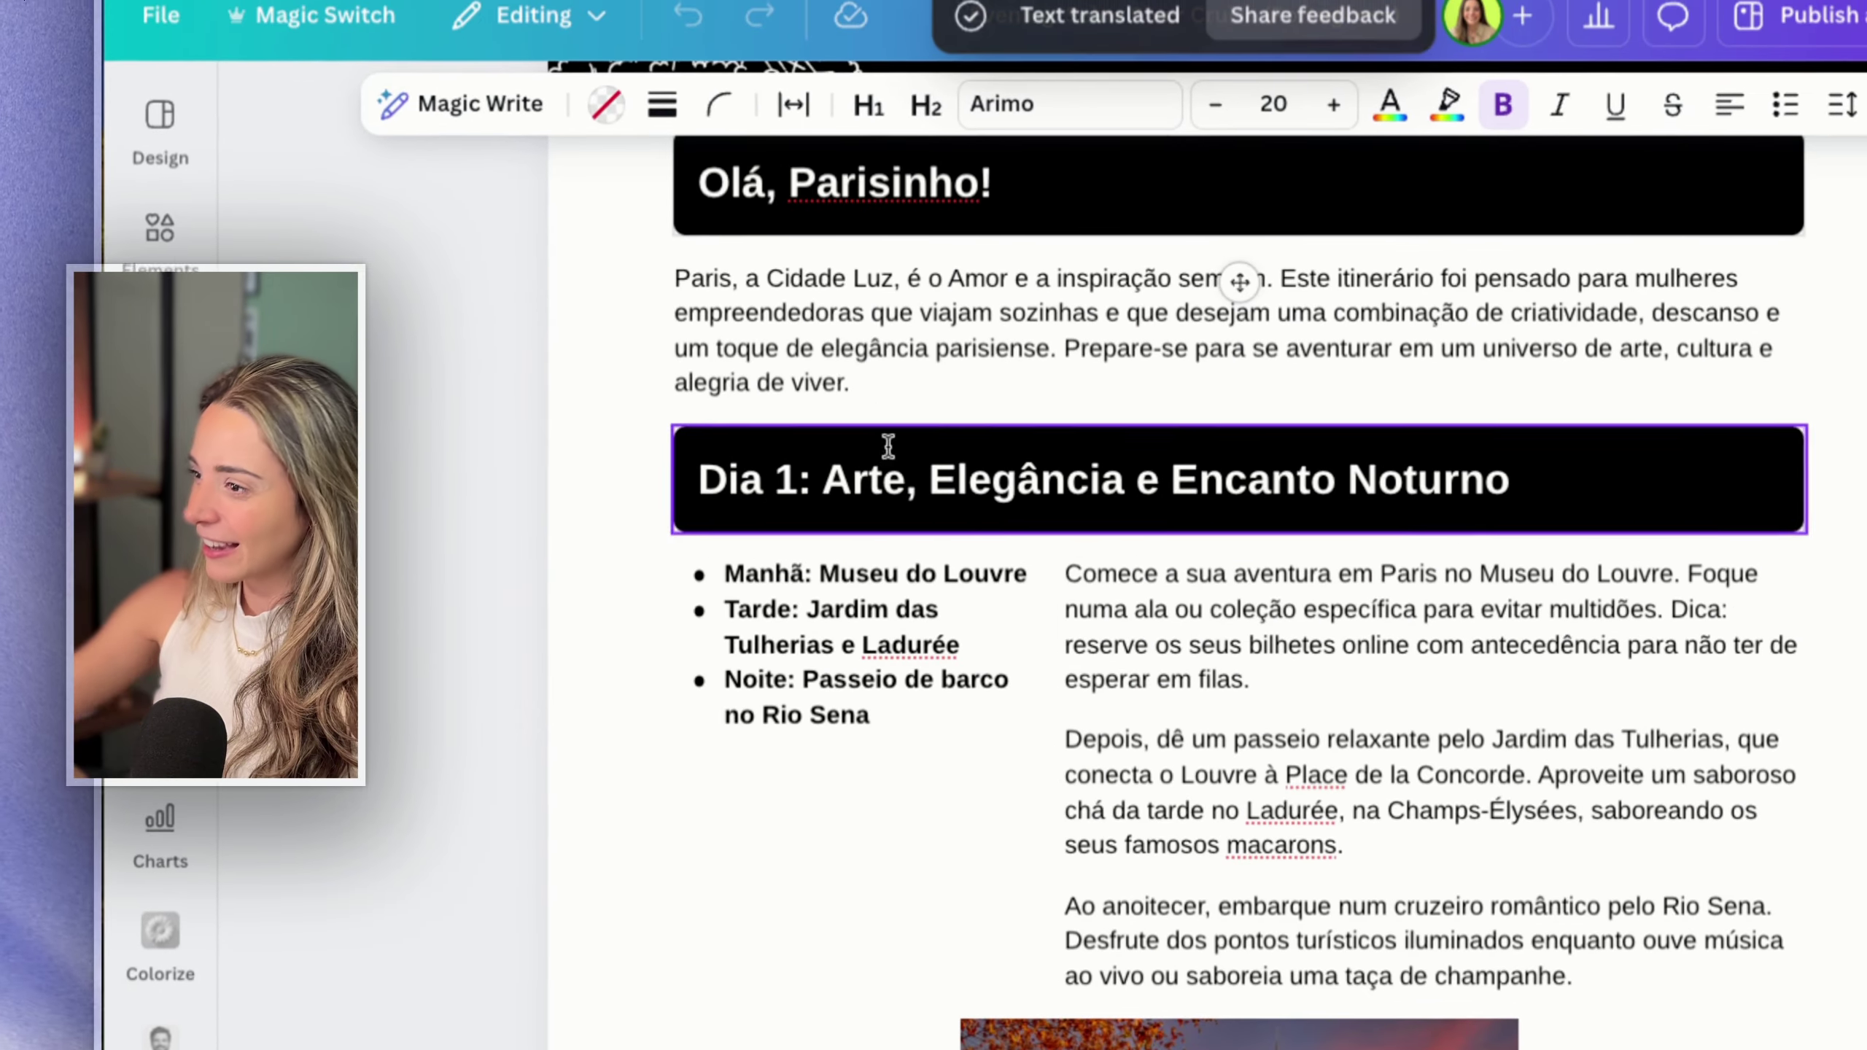
{"action": "double_click", "coordinate": [724, 302]}
{"action": "triple_click", "coordinate": [809, 340]}
{"action": "key", "text": "Left"}
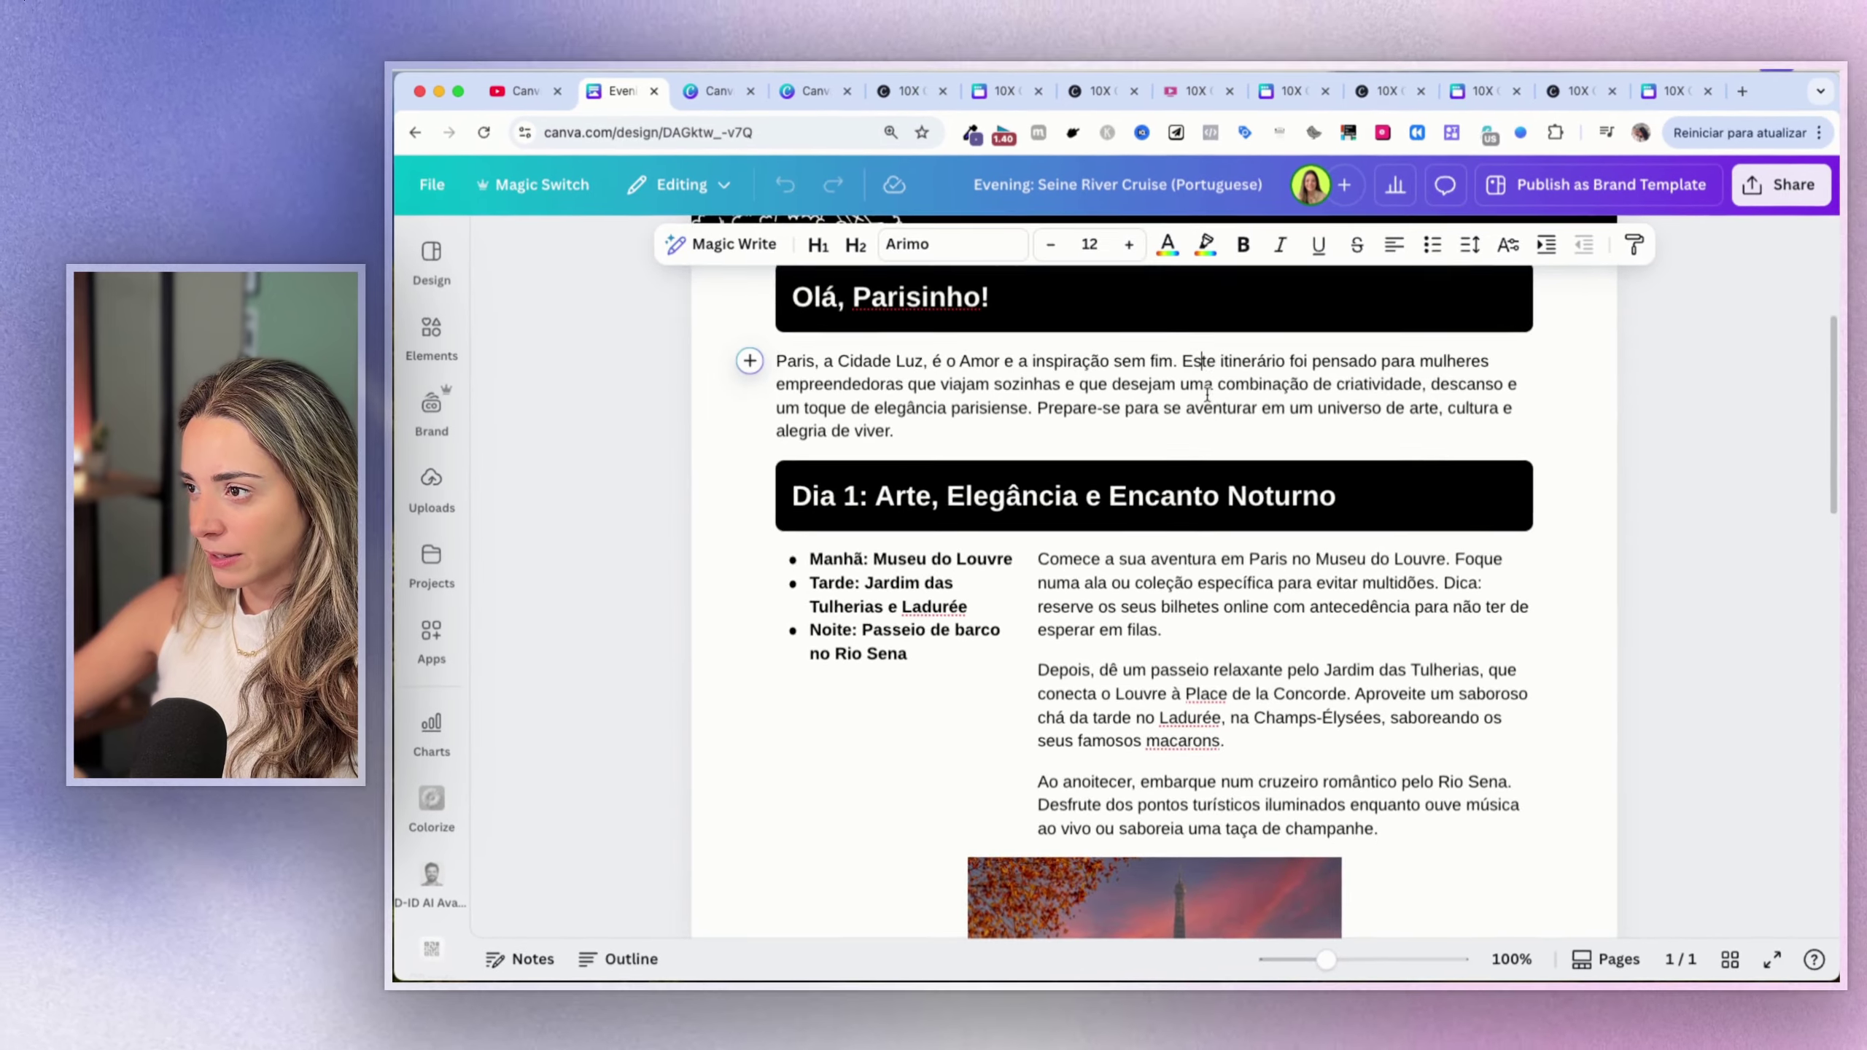
{"action": "scroll", "coordinate": [1241, 389], "scroll_direction": "up", "scroll_amount": 4}
{"action": "double_click", "coordinate": [1240, 389]}
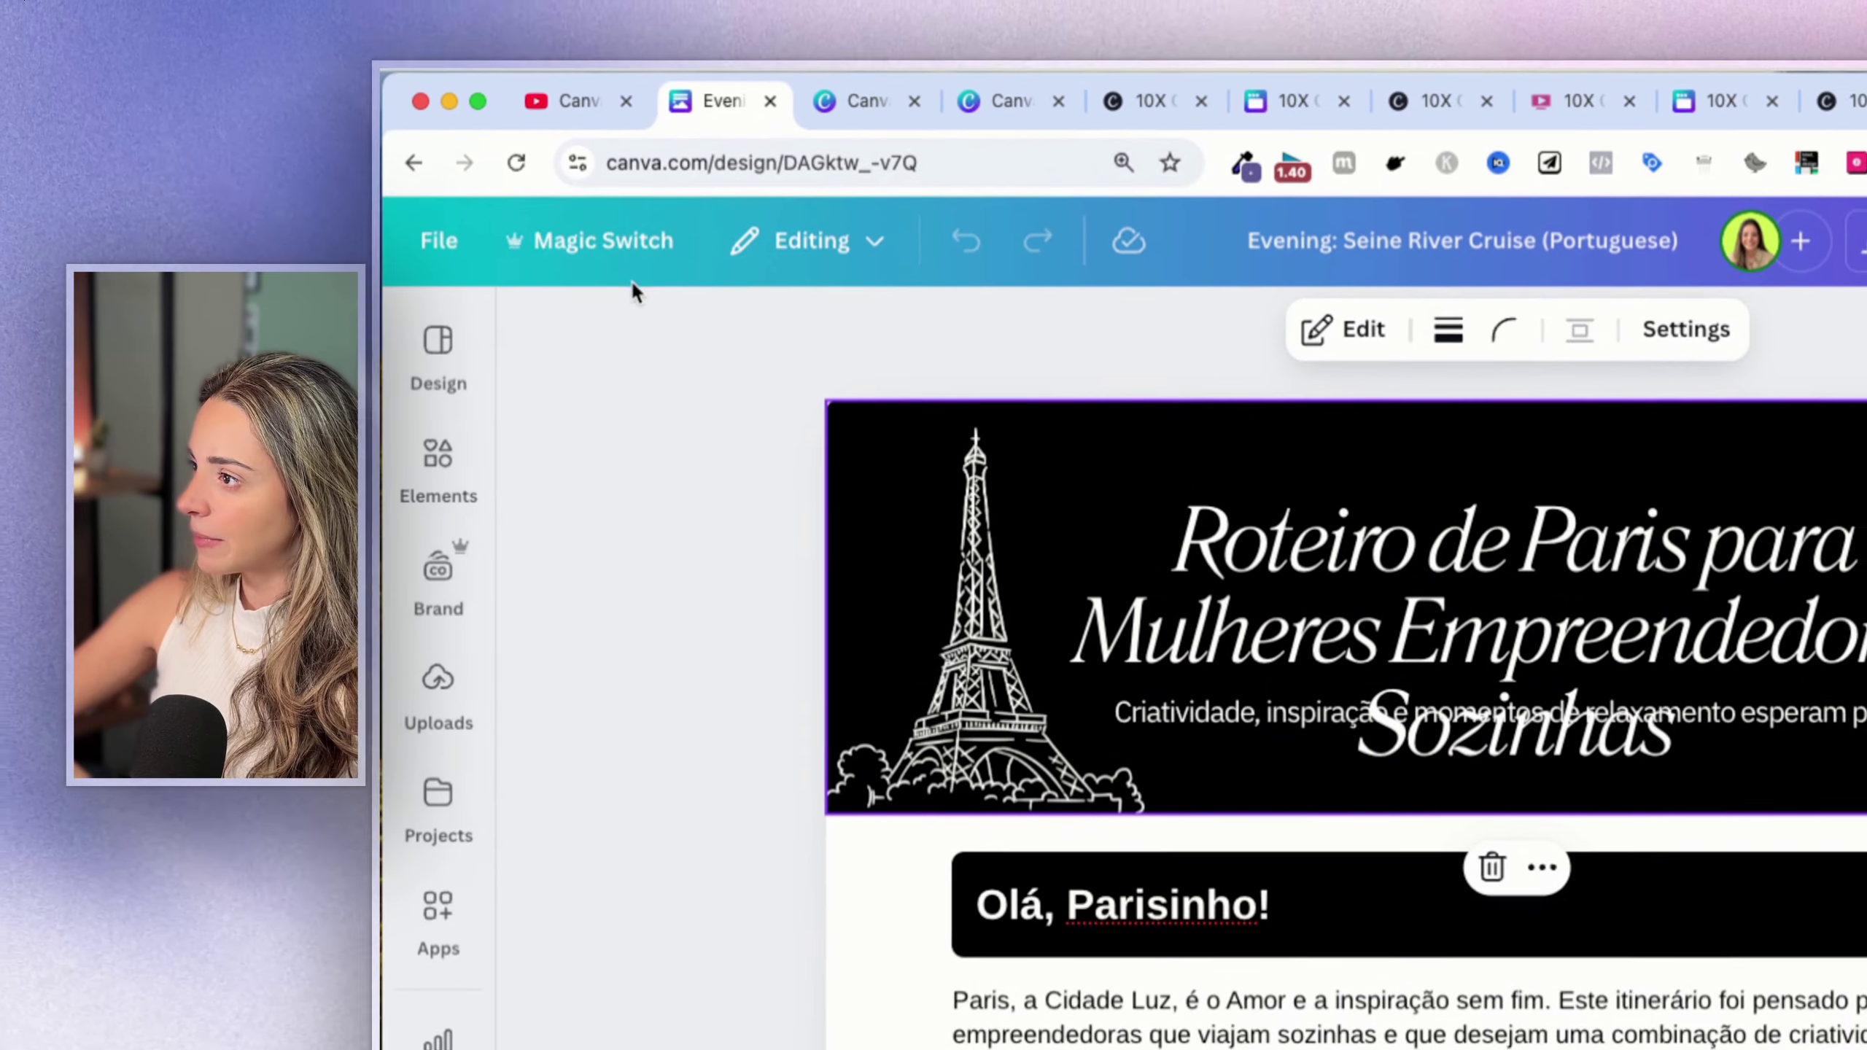
Step: Go back through the browser history to the Canva AI page and switch the prompt to Create an image mode
{"action": "right_click", "coordinate": [435, 167]}
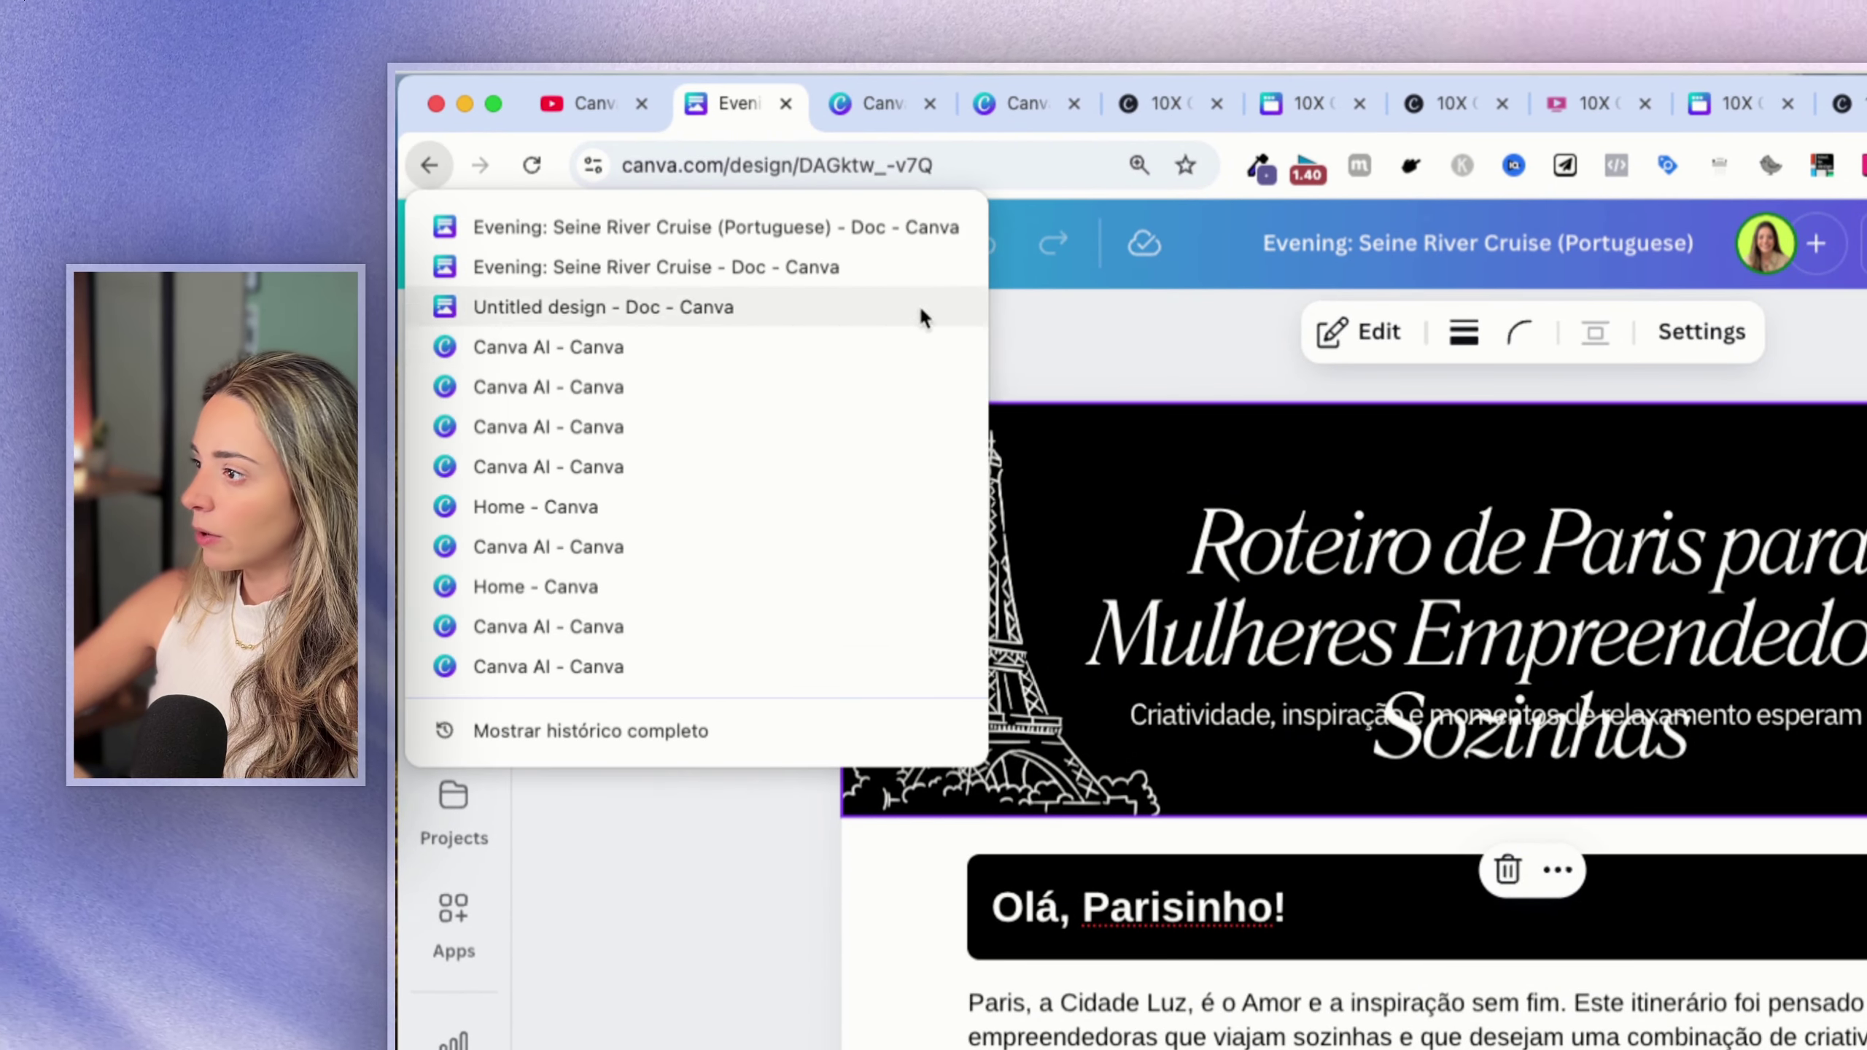
{"action": "left_click", "coordinate": [778, 474]}
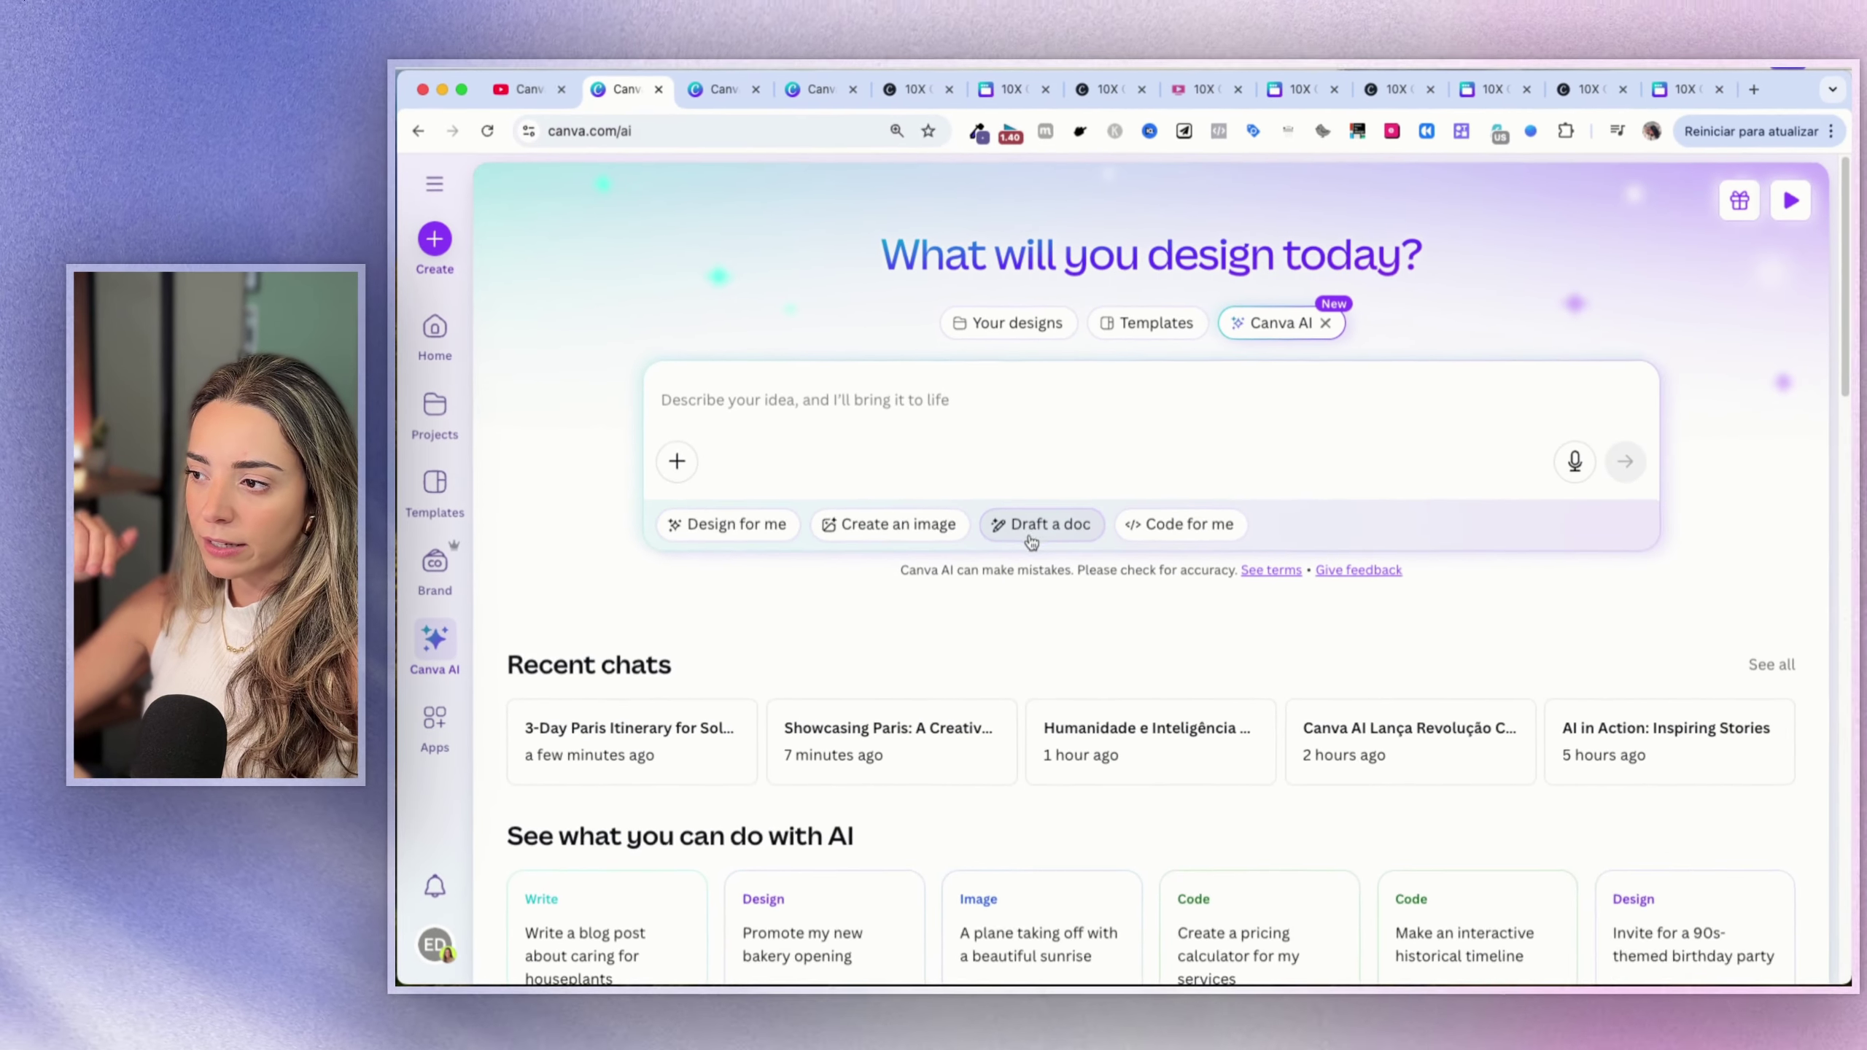
{"action": "left_click", "coordinate": [1324, 603]}
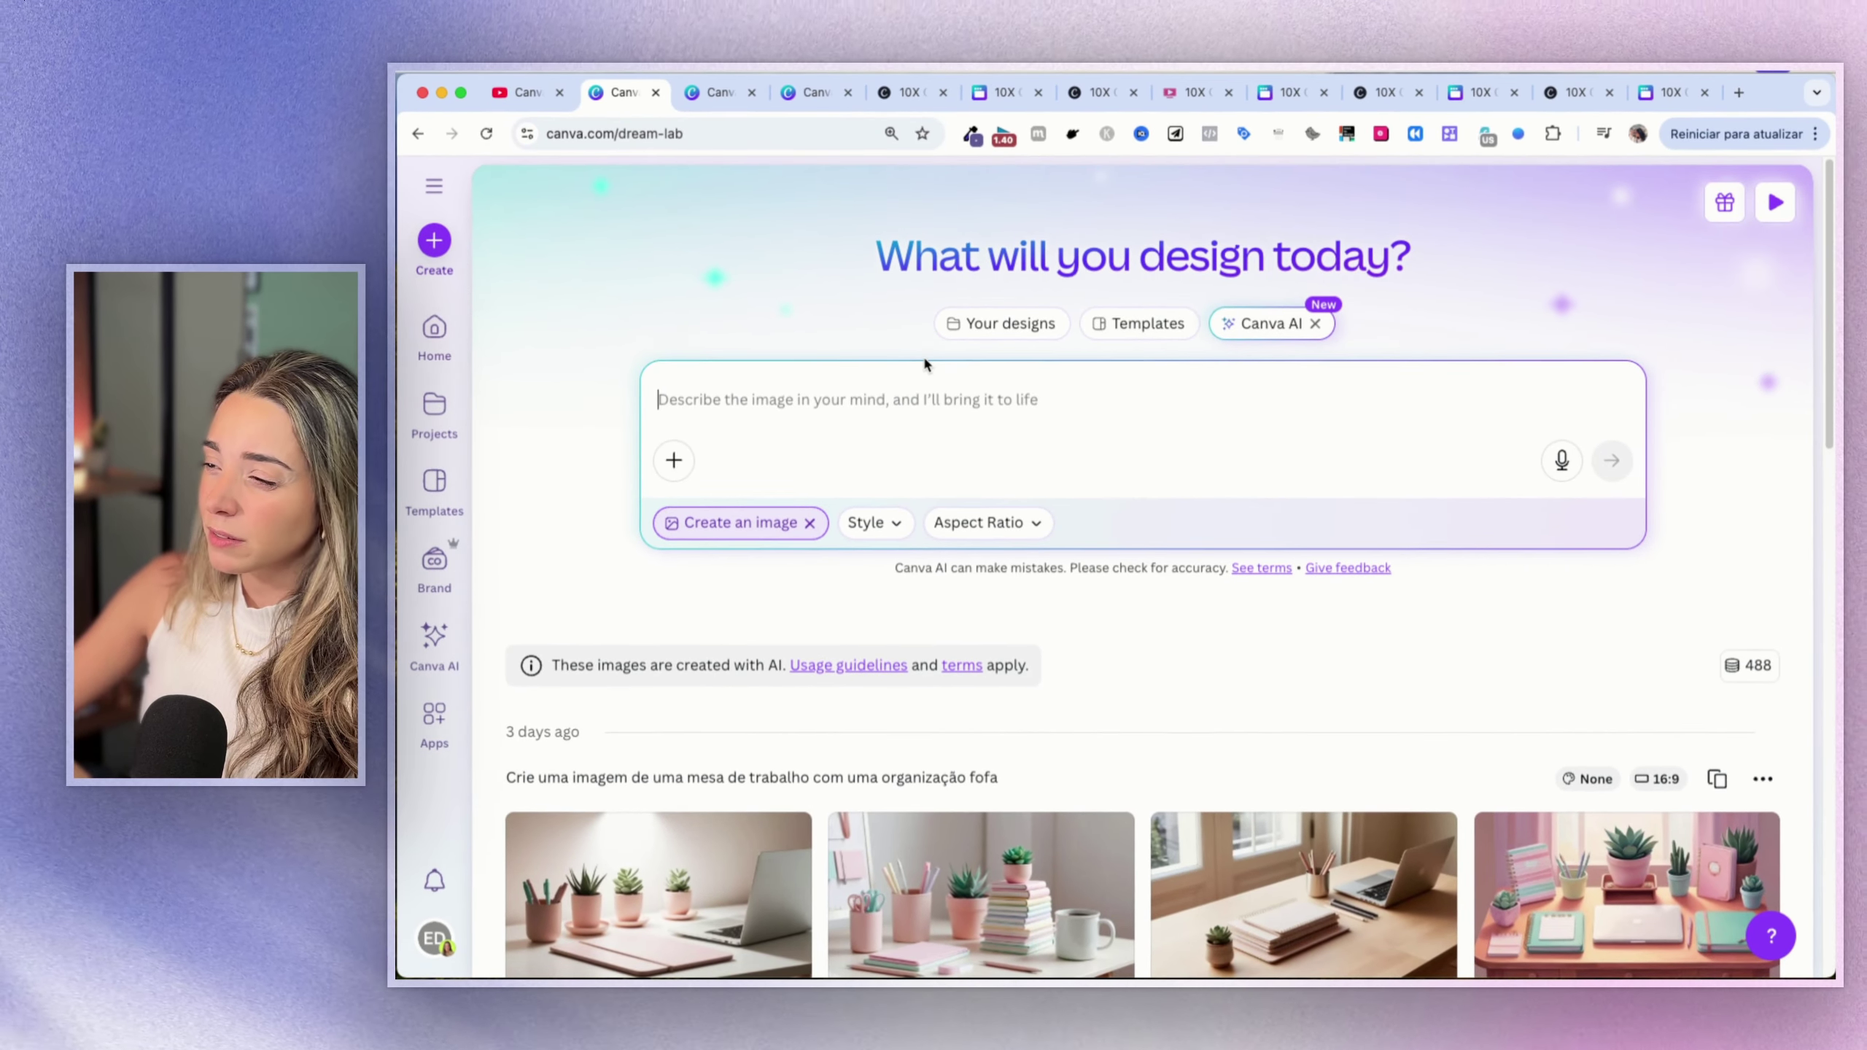
{"action": "left_click", "coordinate": [936, 403]}
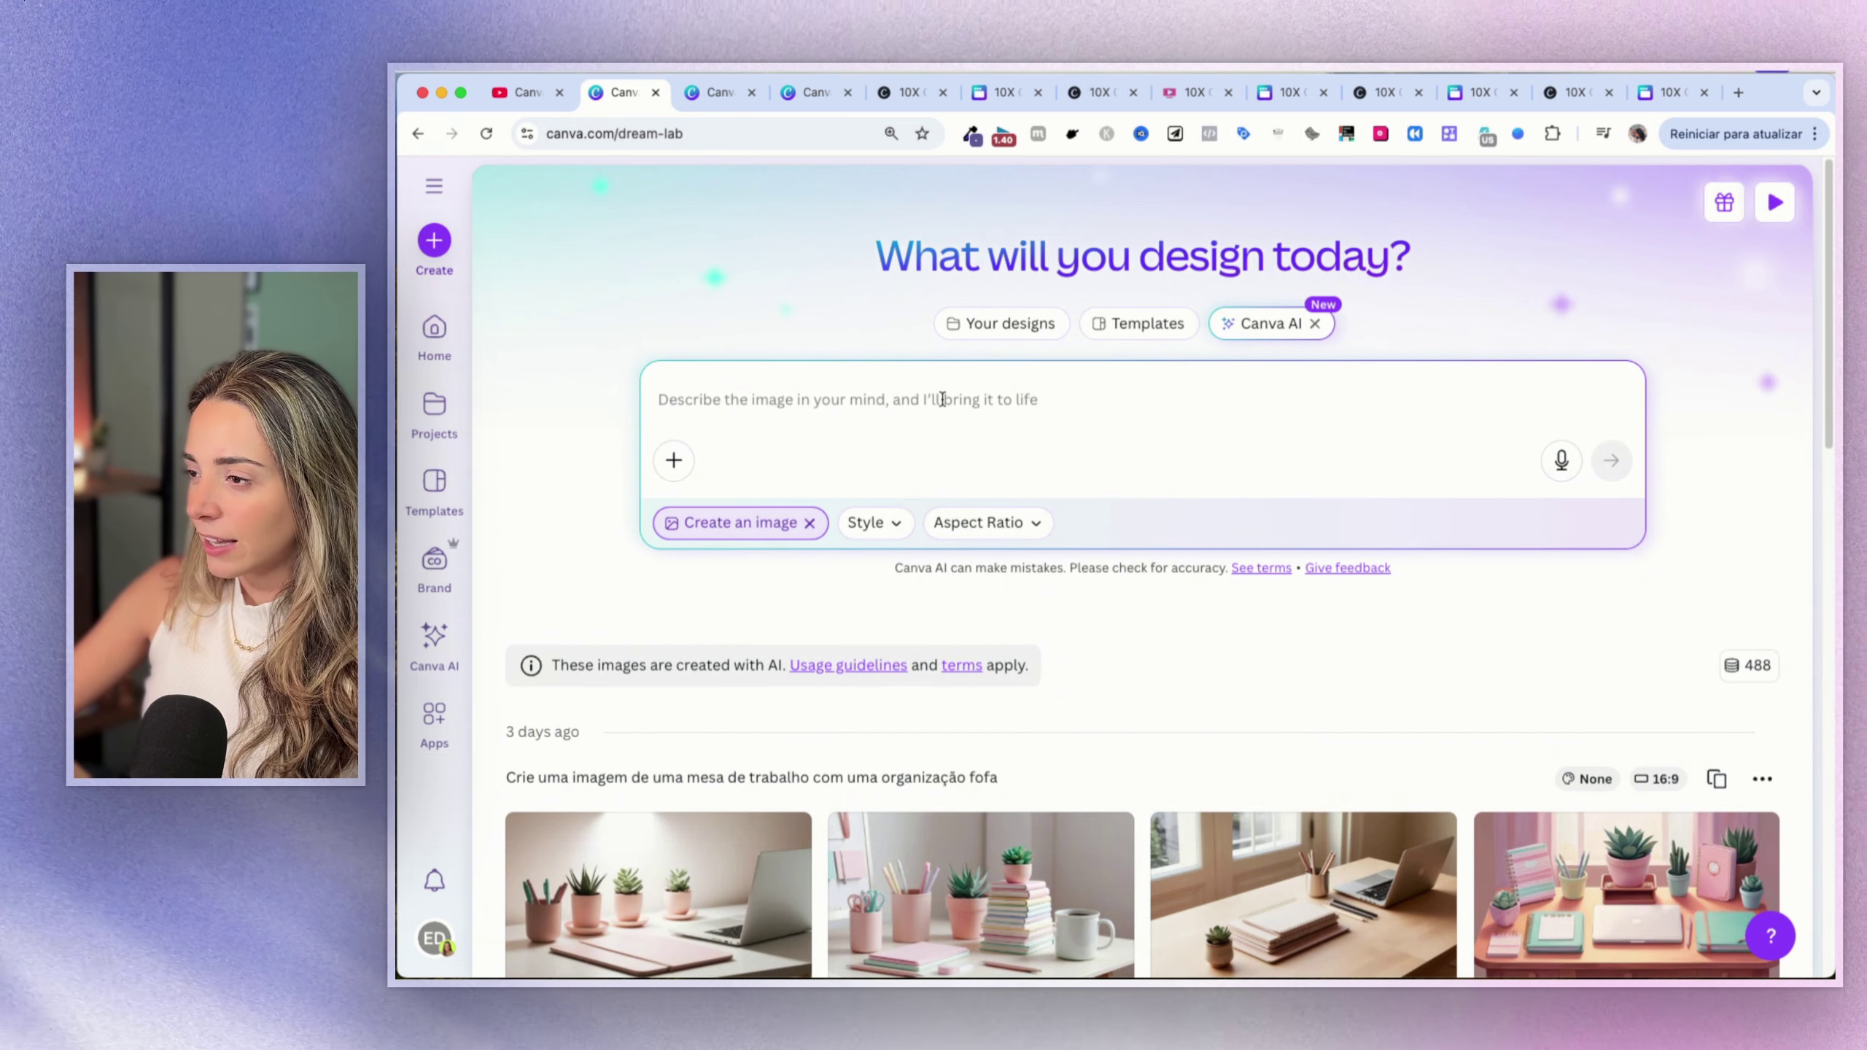
Step: Browse the previously generated images, from the organized work desk to the Paris presentation covers and product ads
{"action": "scroll", "coordinate": [941, 408], "scroll_direction": "down", "scroll_amount": 8}
{"action": "scroll", "coordinate": [940, 409], "scroll_direction": "up", "scroll_amount": 3}
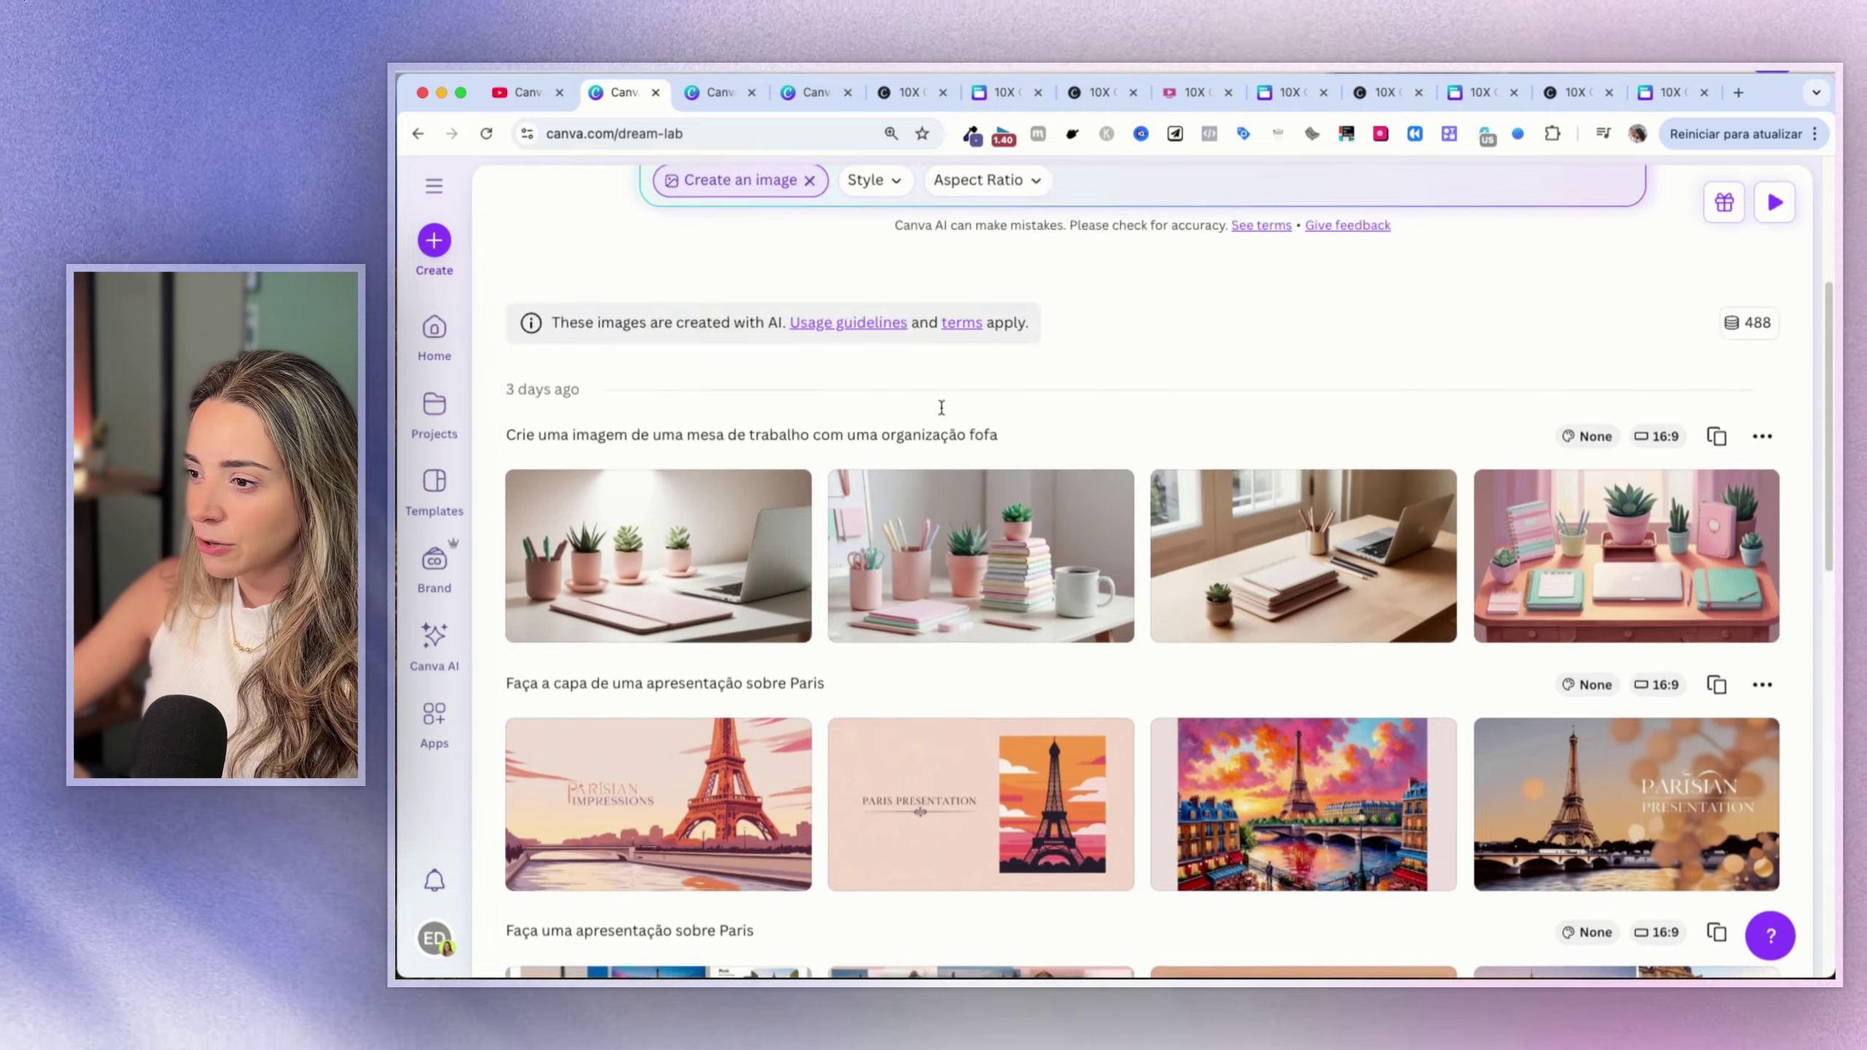
{"action": "scroll", "coordinate": [1406, 546], "scroll_direction": "down", "scroll_amount": 5}
{"action": "scroll", "coordinate": [1326, 537], "scroll_direction": "up", "scroll_amount": 5}
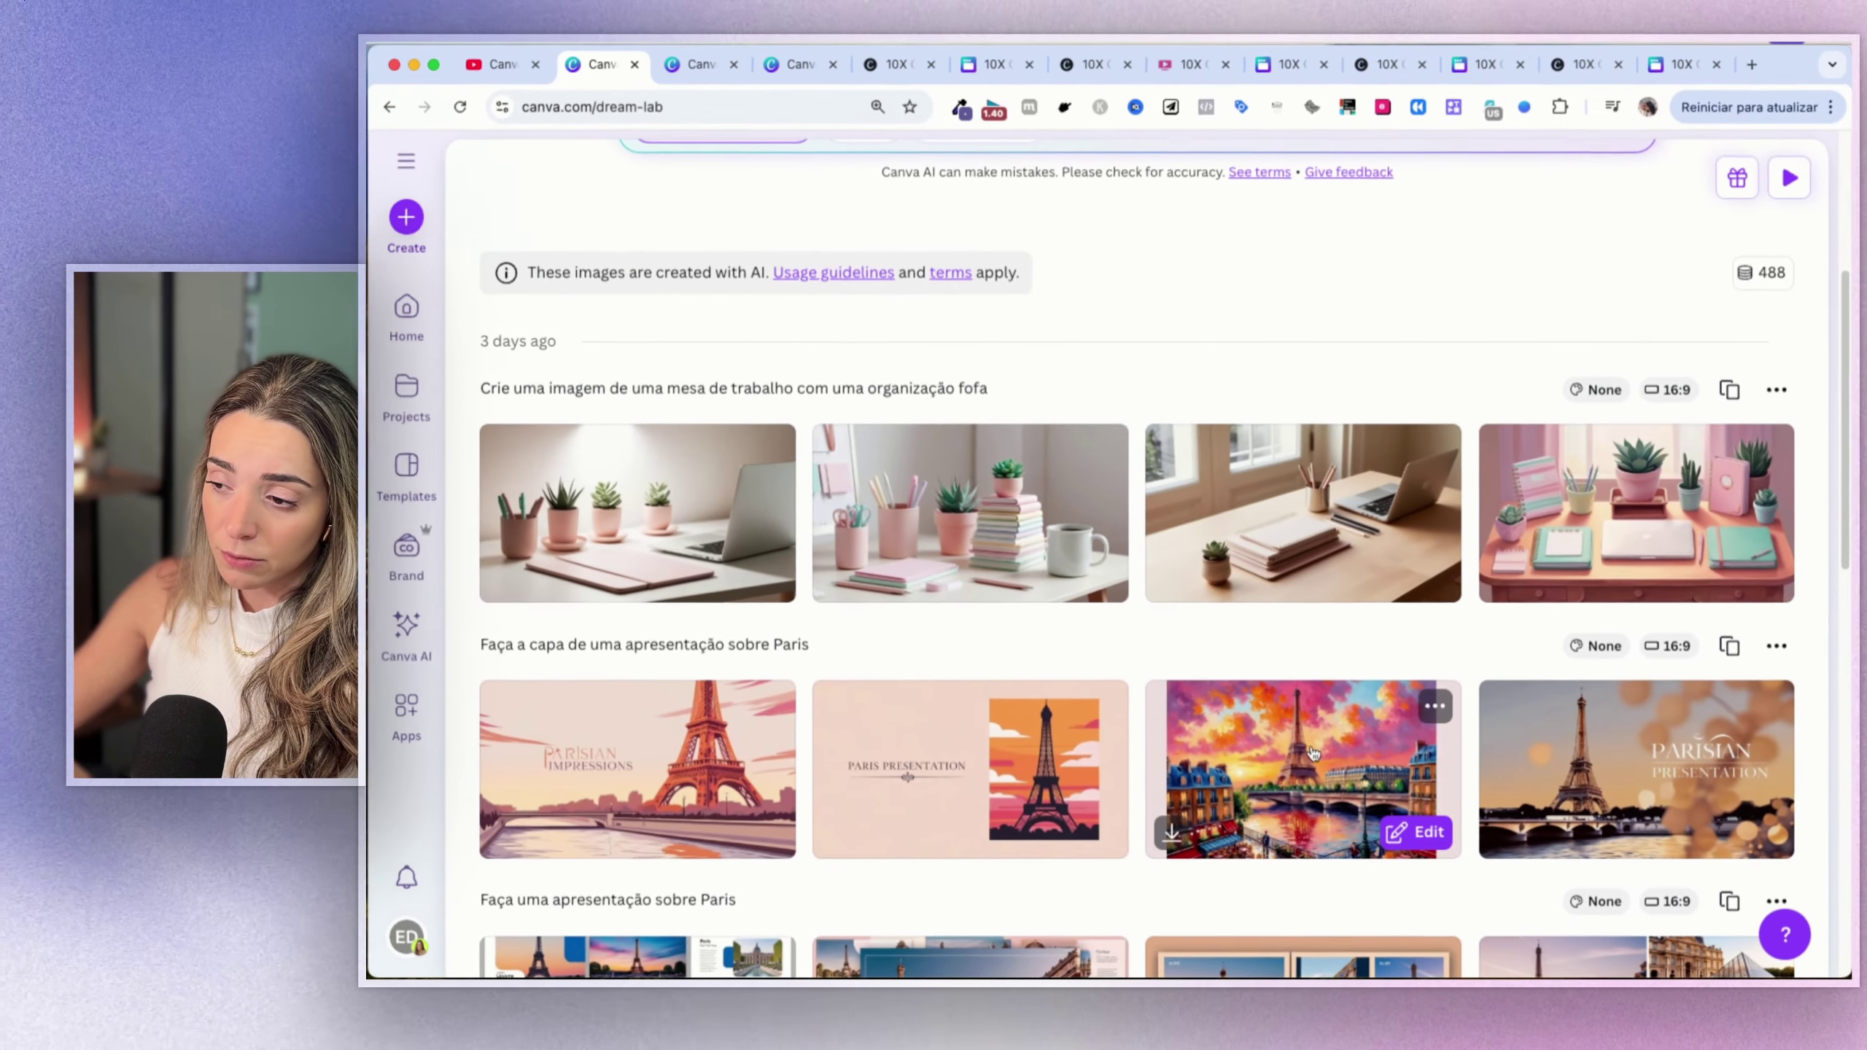
{"action": "scroll", "coordinate": [1320, 768], "scroll_direction": "down", "scroll_amount": 4}
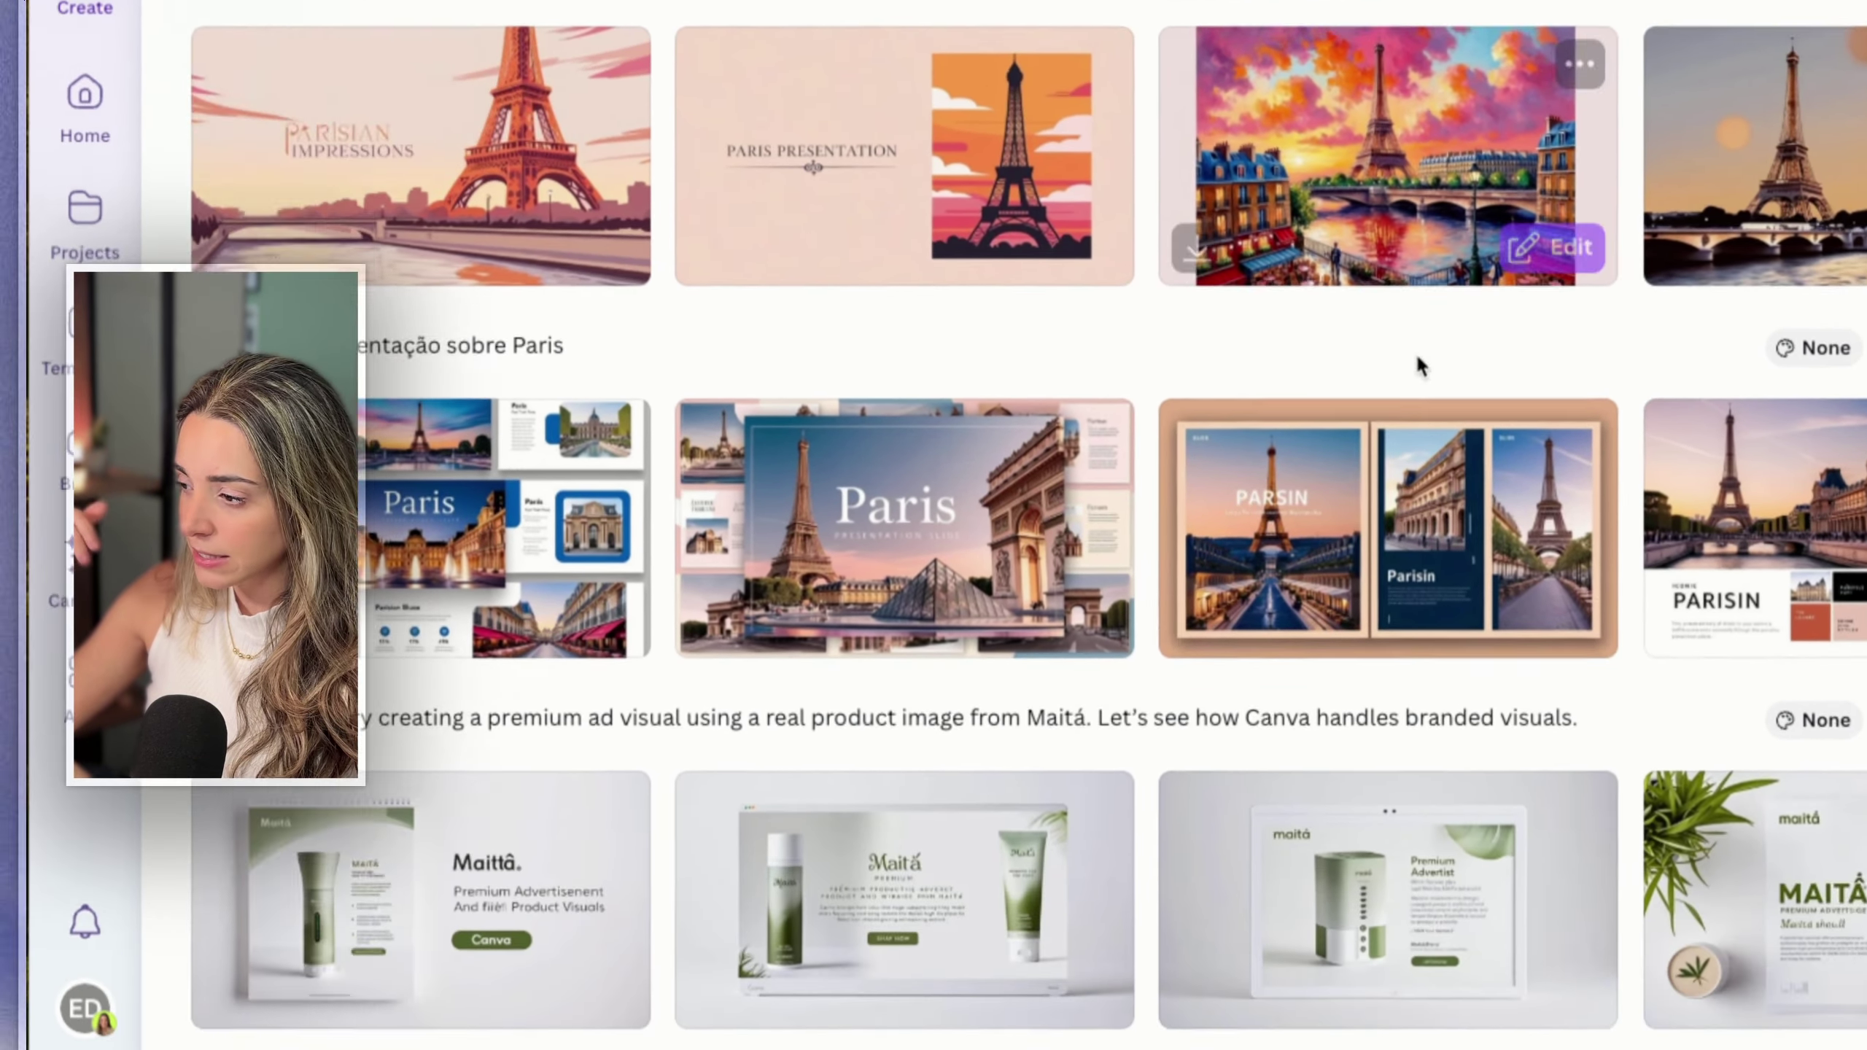
{"action": "scroll", "coordinate": [1415, 353], "scroll_direction": "down", "scroll_amount": 3}
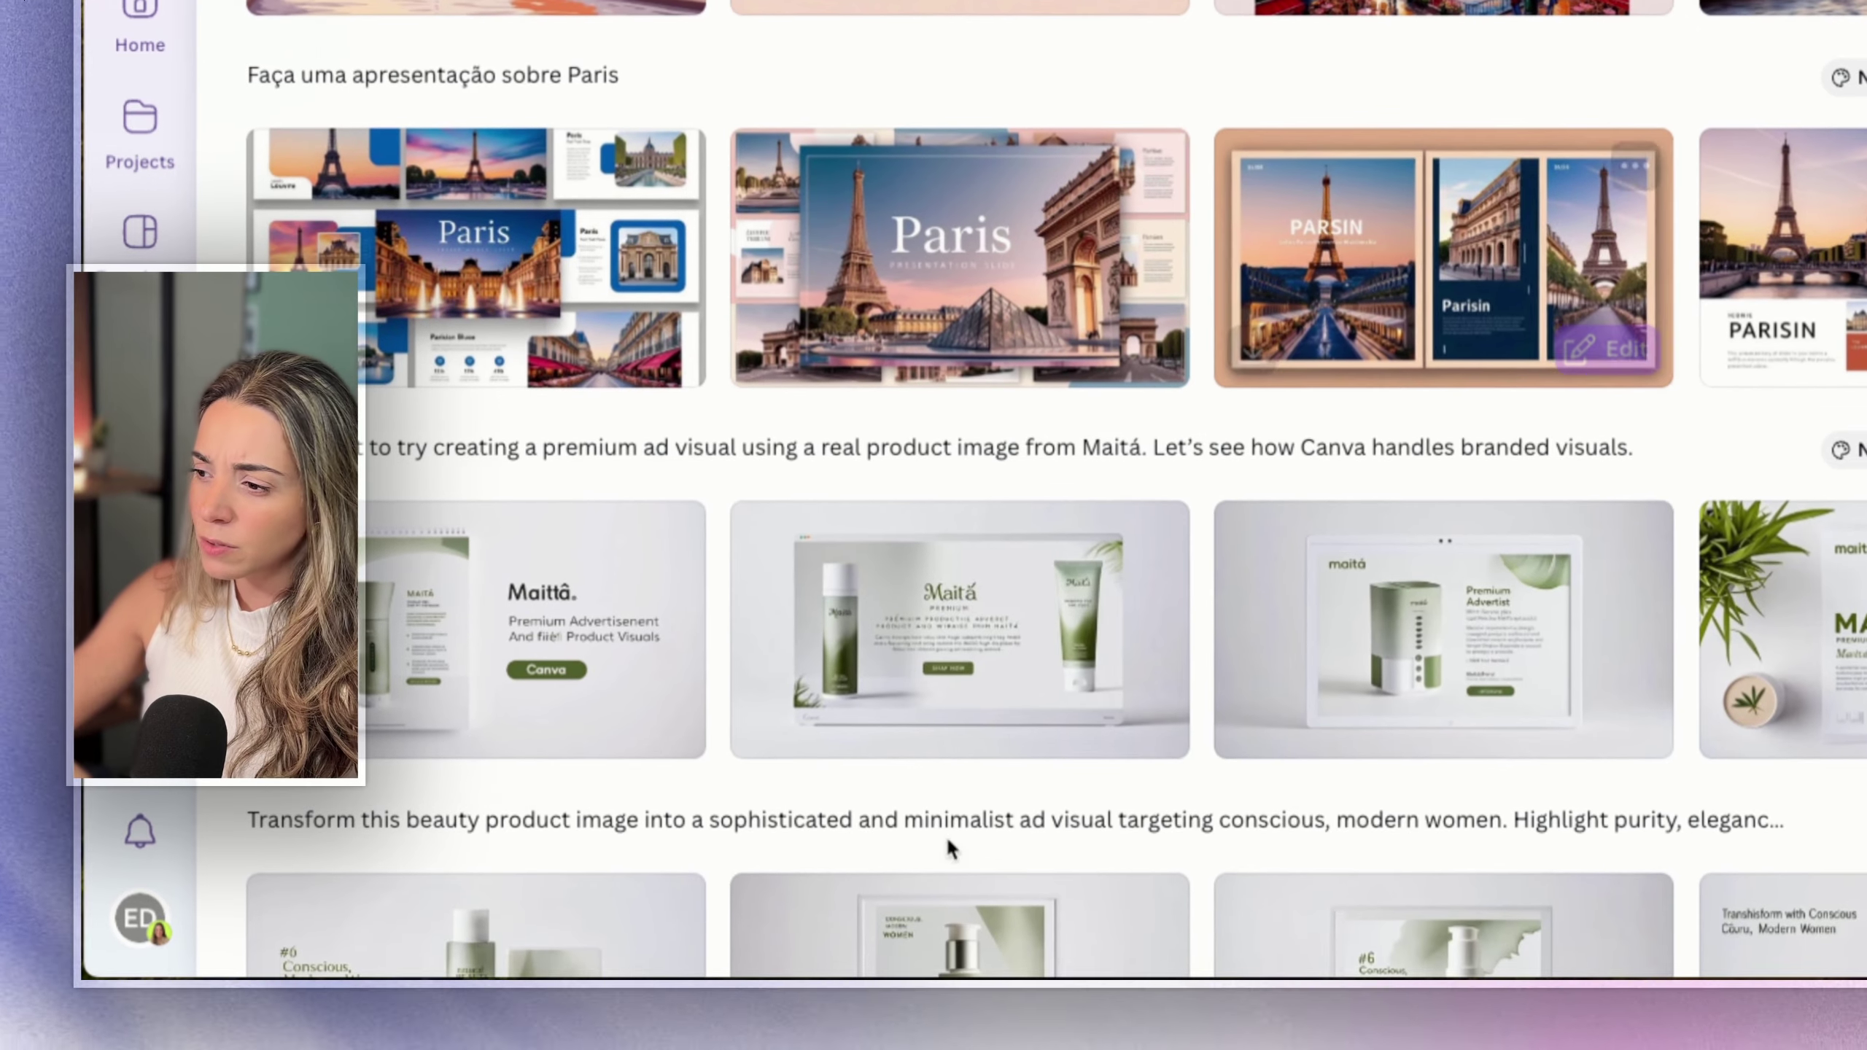
Step: View the second Maitá premium ad image with its prompt details, and close it
{"action": "scroll", "coordinate": [1019, 567], "scroll_direction": "down", "scroll_amount": 1}
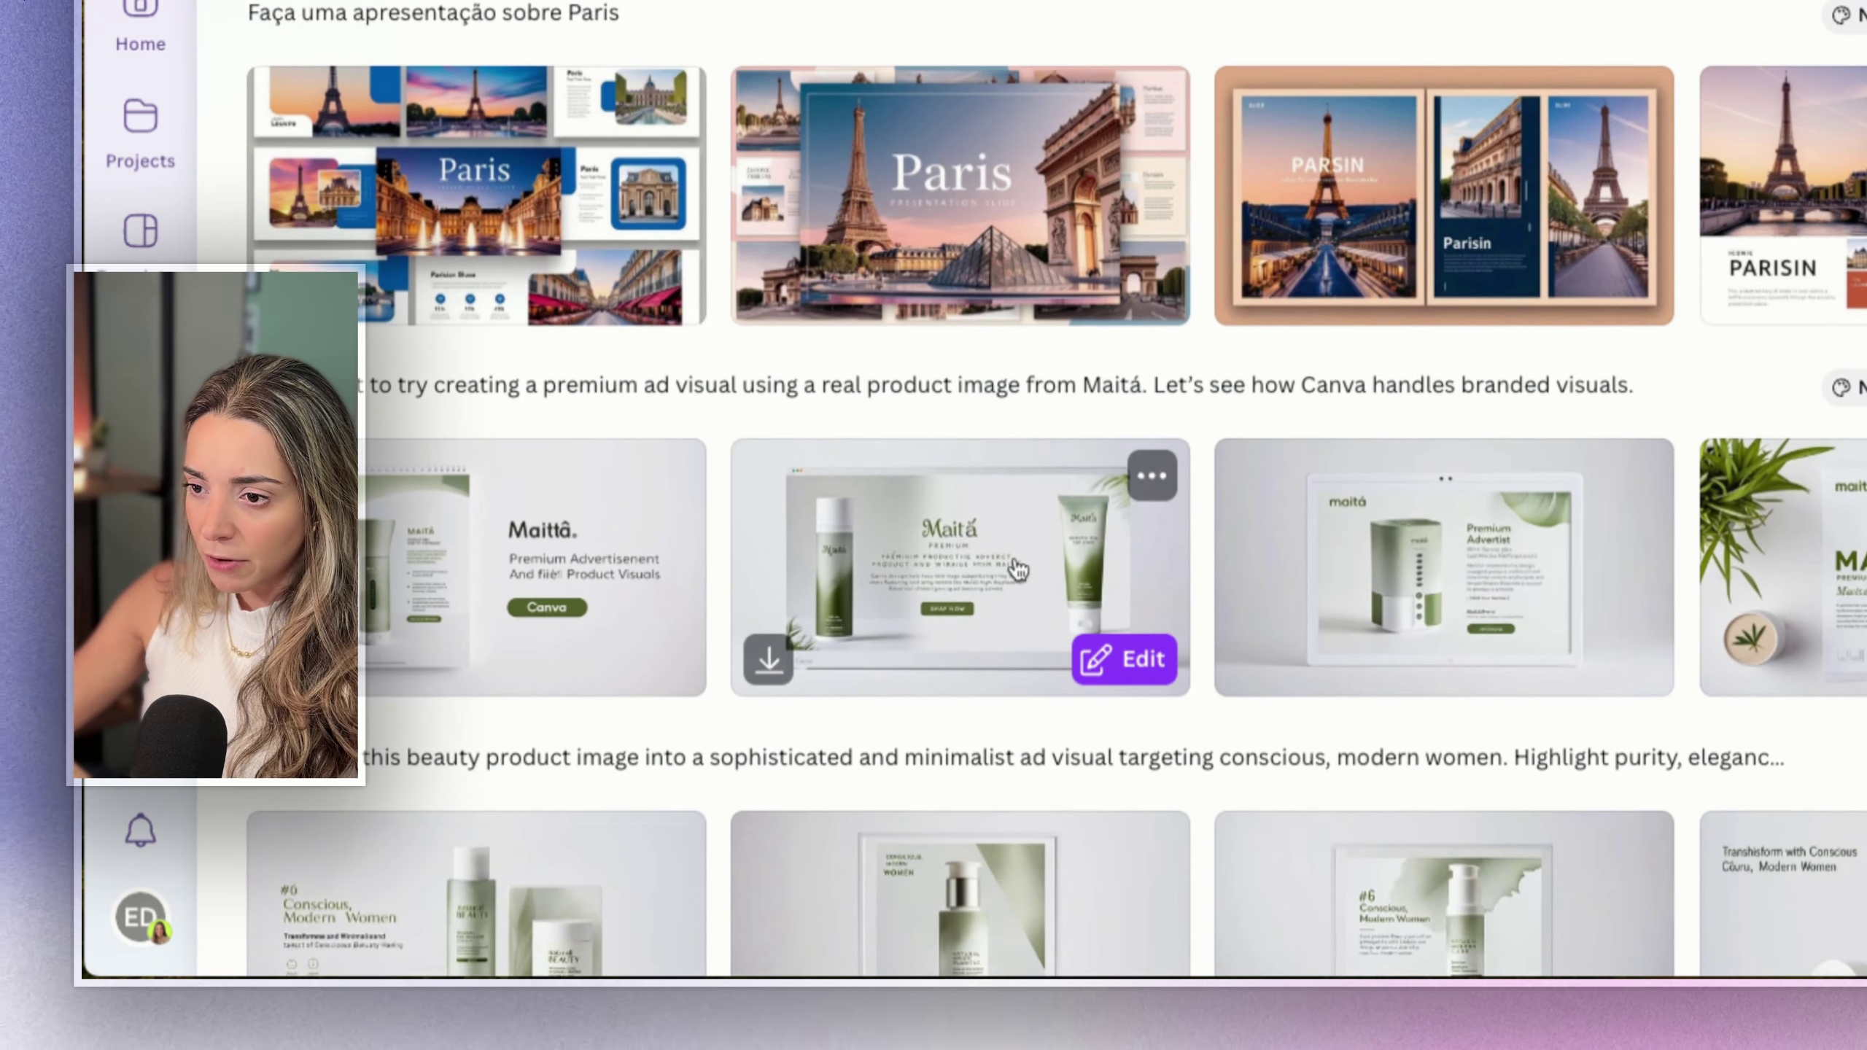
{"action": "left_click", "coordinate": [1019, 567]}
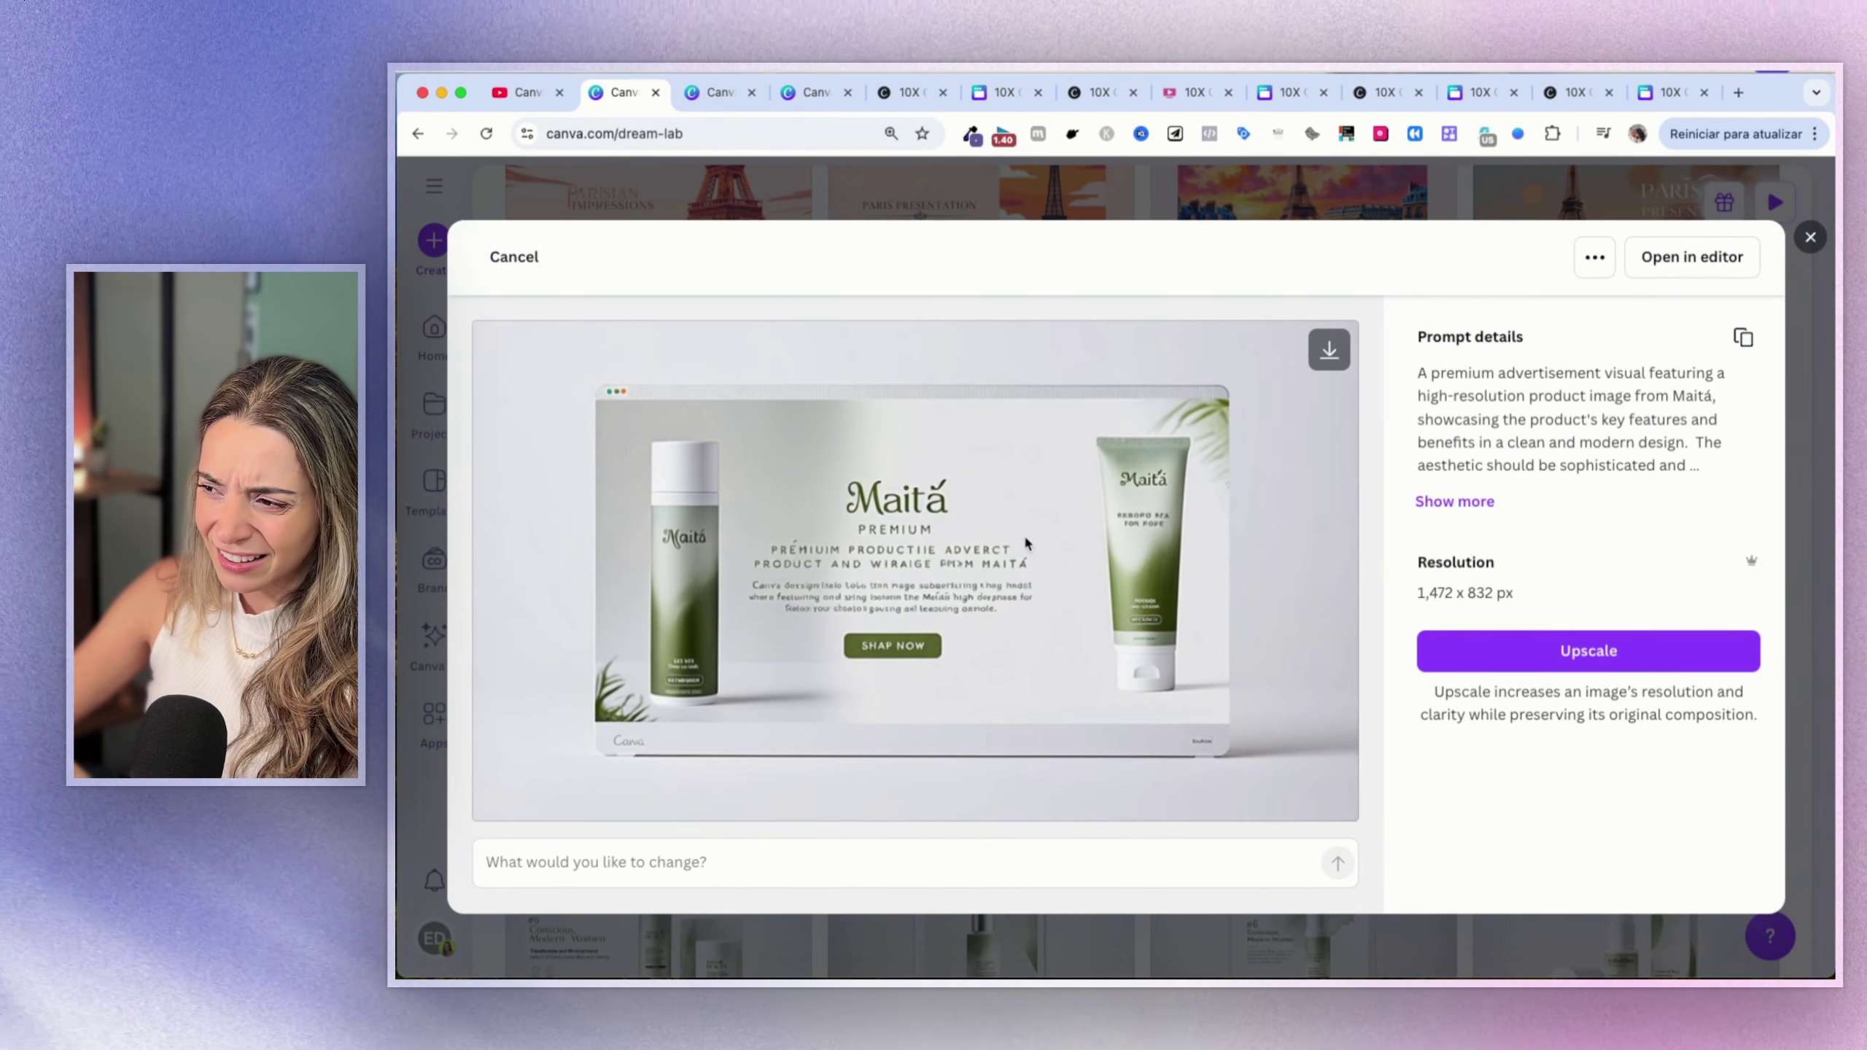
{"action": "key", "text": "Escape"}
Step: Look through the older generations, including the skincare bottle, Paris presentation and Porto travel itinerary images
{"action": "scroll", "coordinate": [852, 597], "scroll_direction": "down", "scroll_amount": 5}
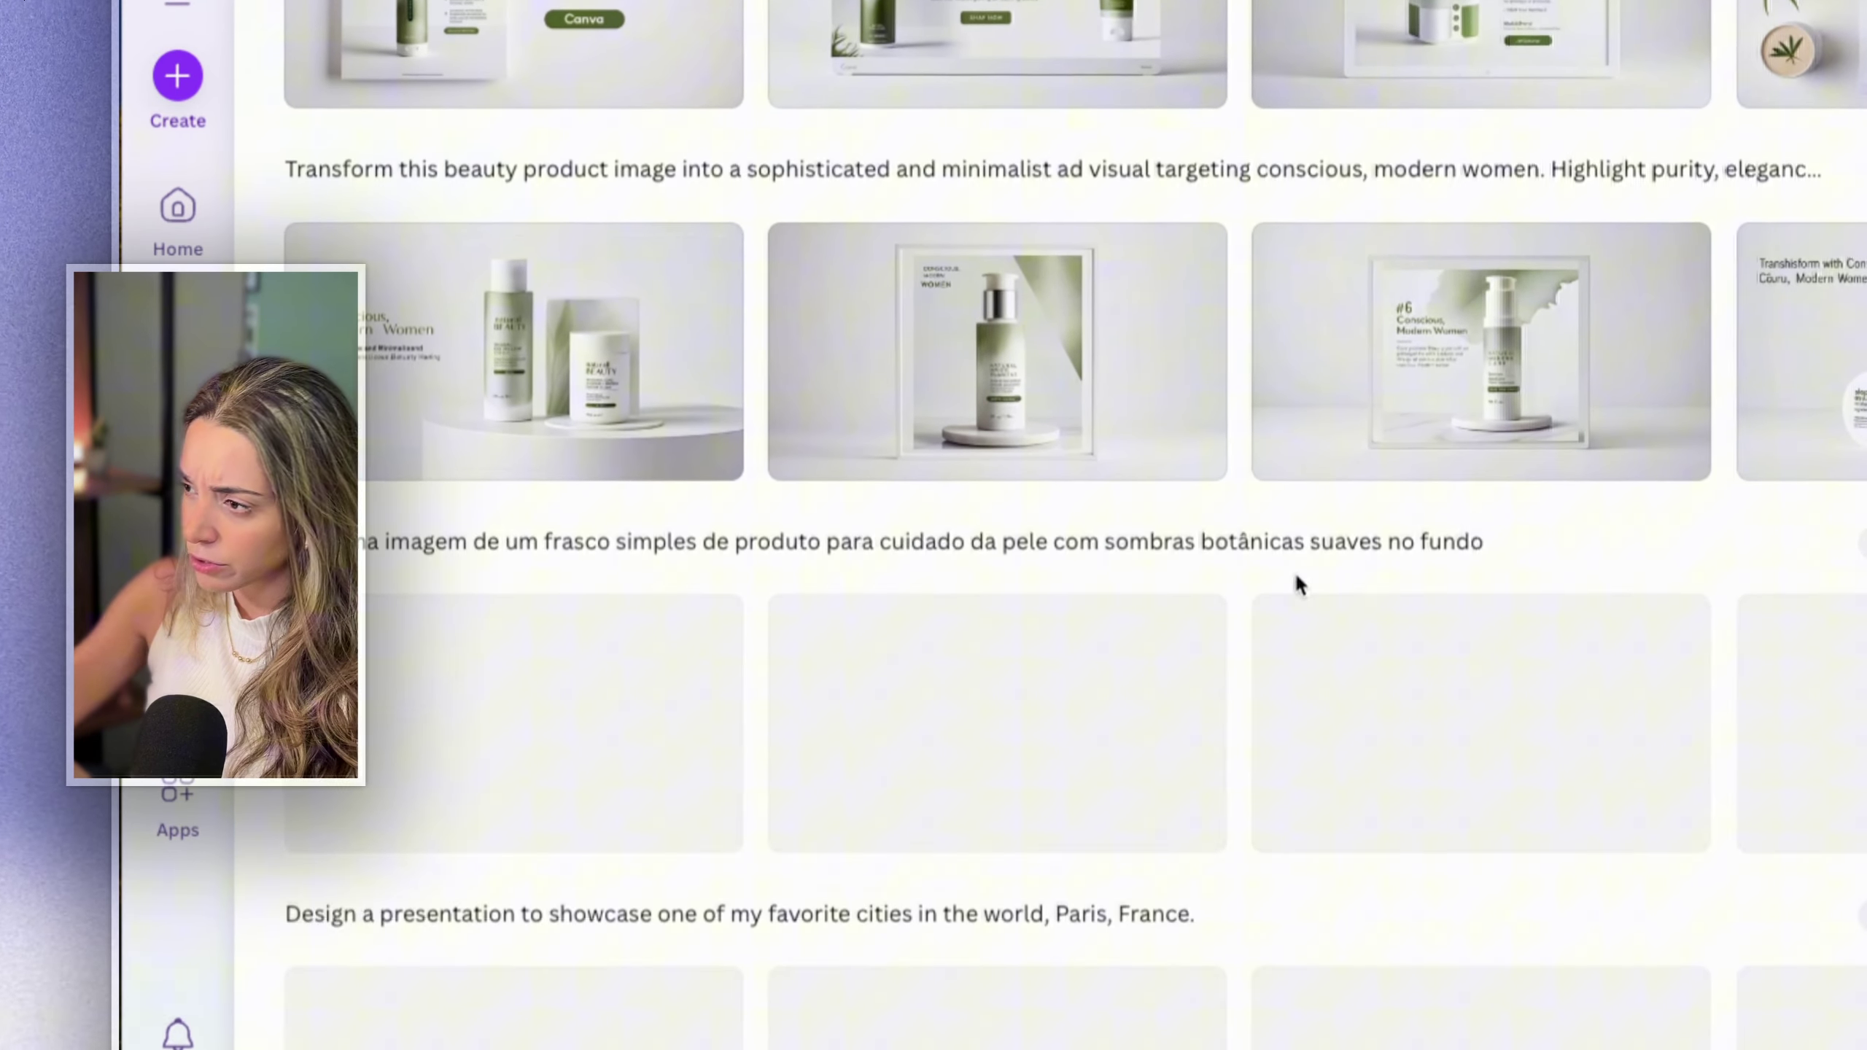
{"action": "scroll", "coordinate": [1294, 581], "scroll_direction": "down", "scroll_amount": 3}
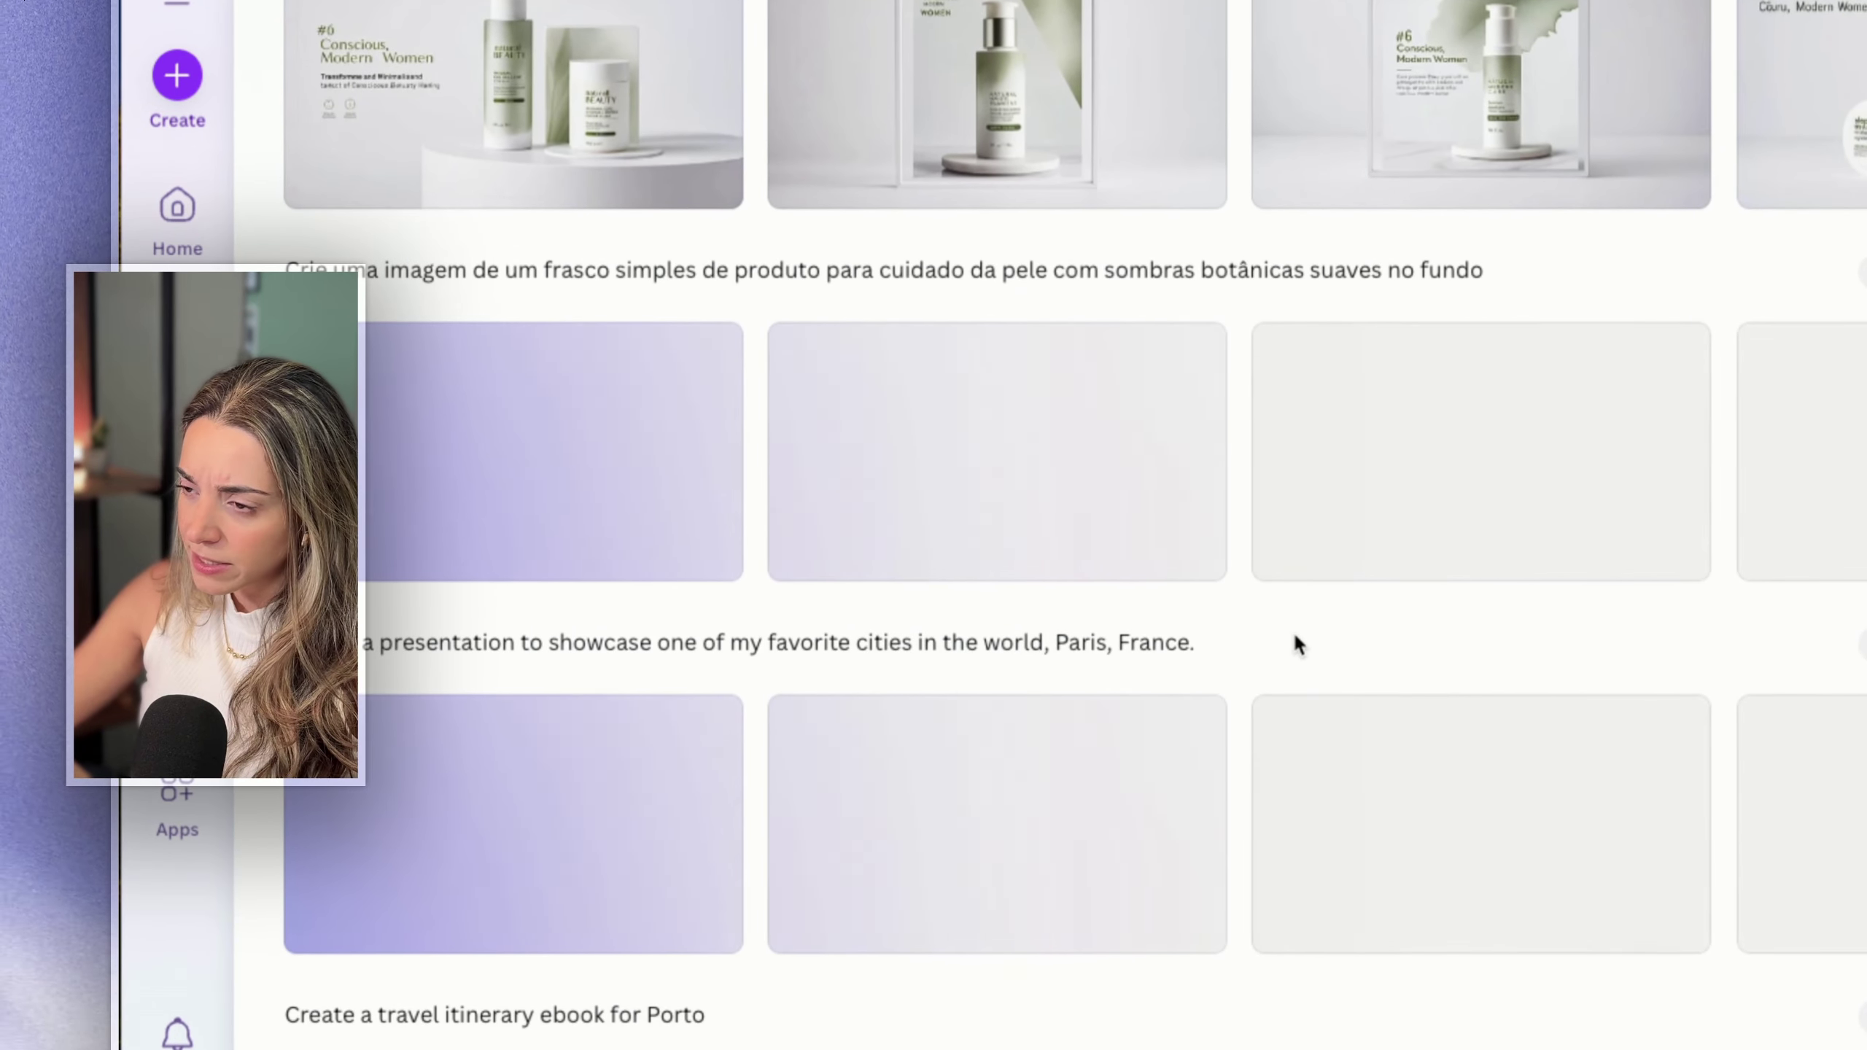
{"action": "scroll", "coordinate": [1298, 643], "scroll_direction": "down", "scroll_amount": 5}
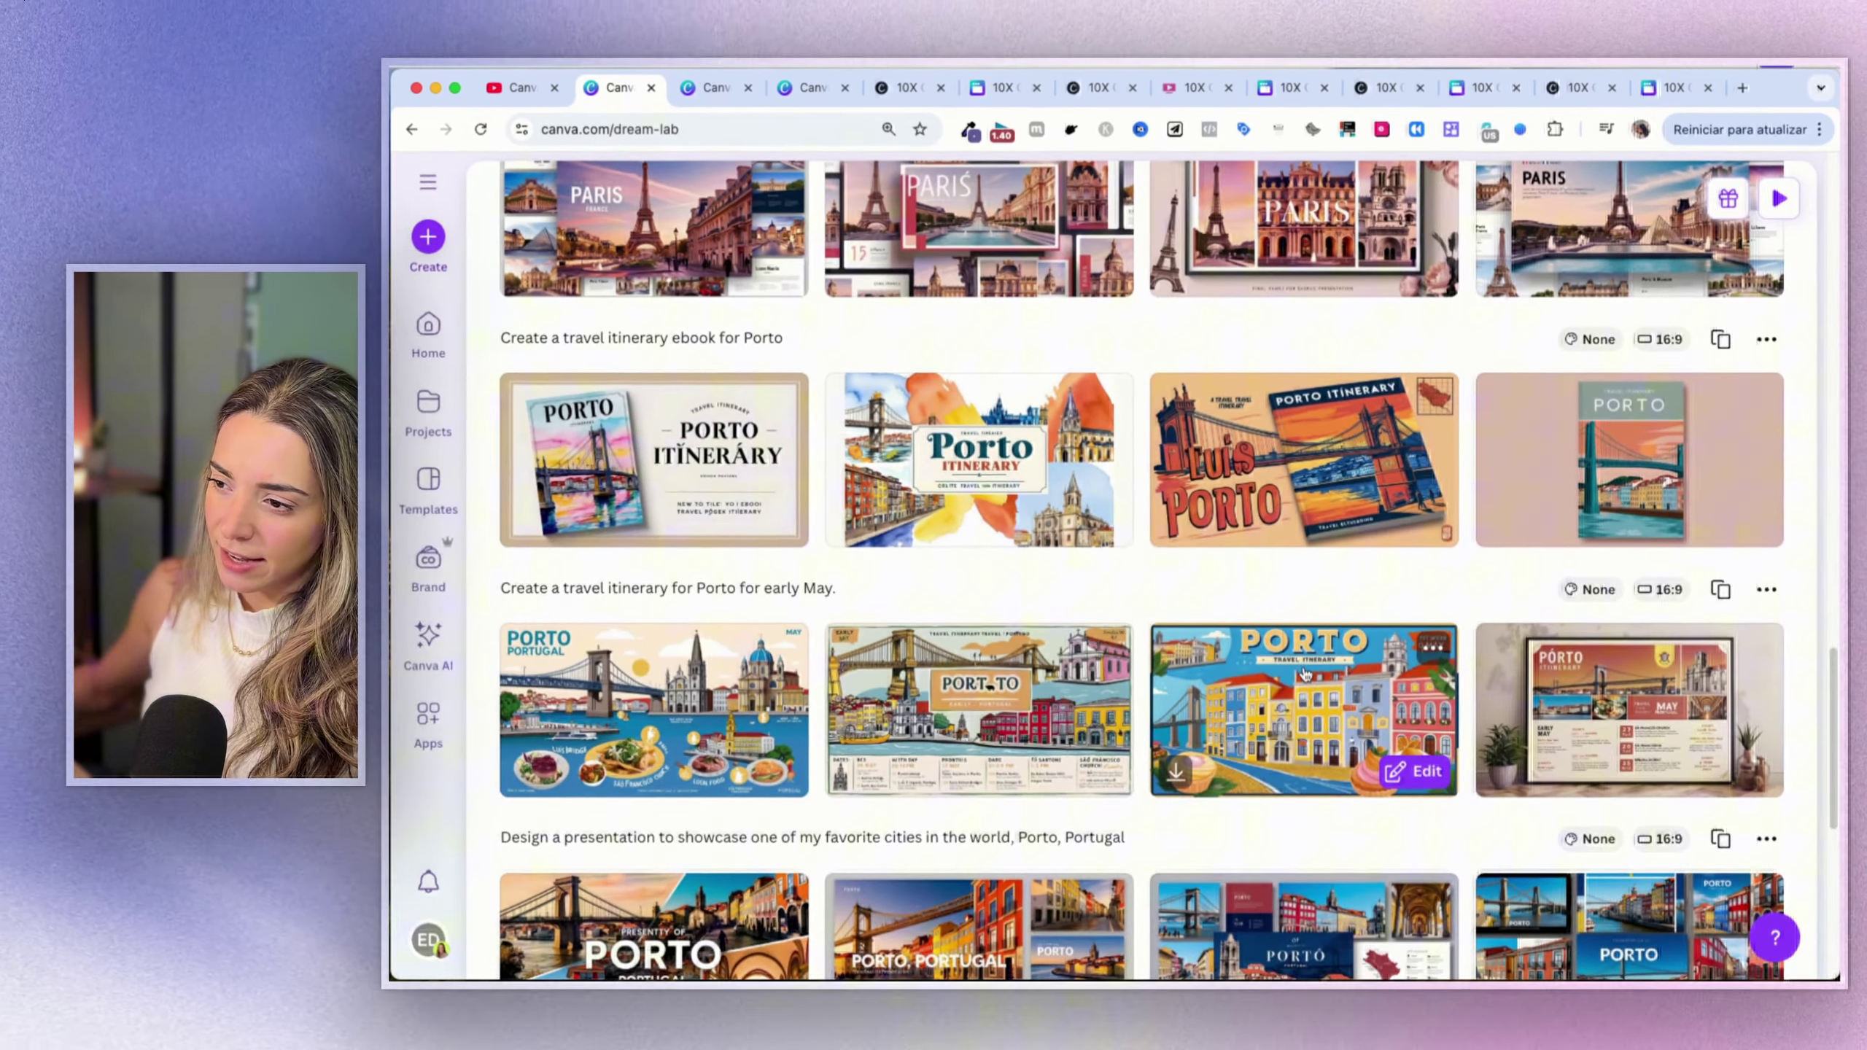
{"action": "scroll", "coordinate": [1350, 659], "scroll_direction": "up", "scroll_amount": 5}
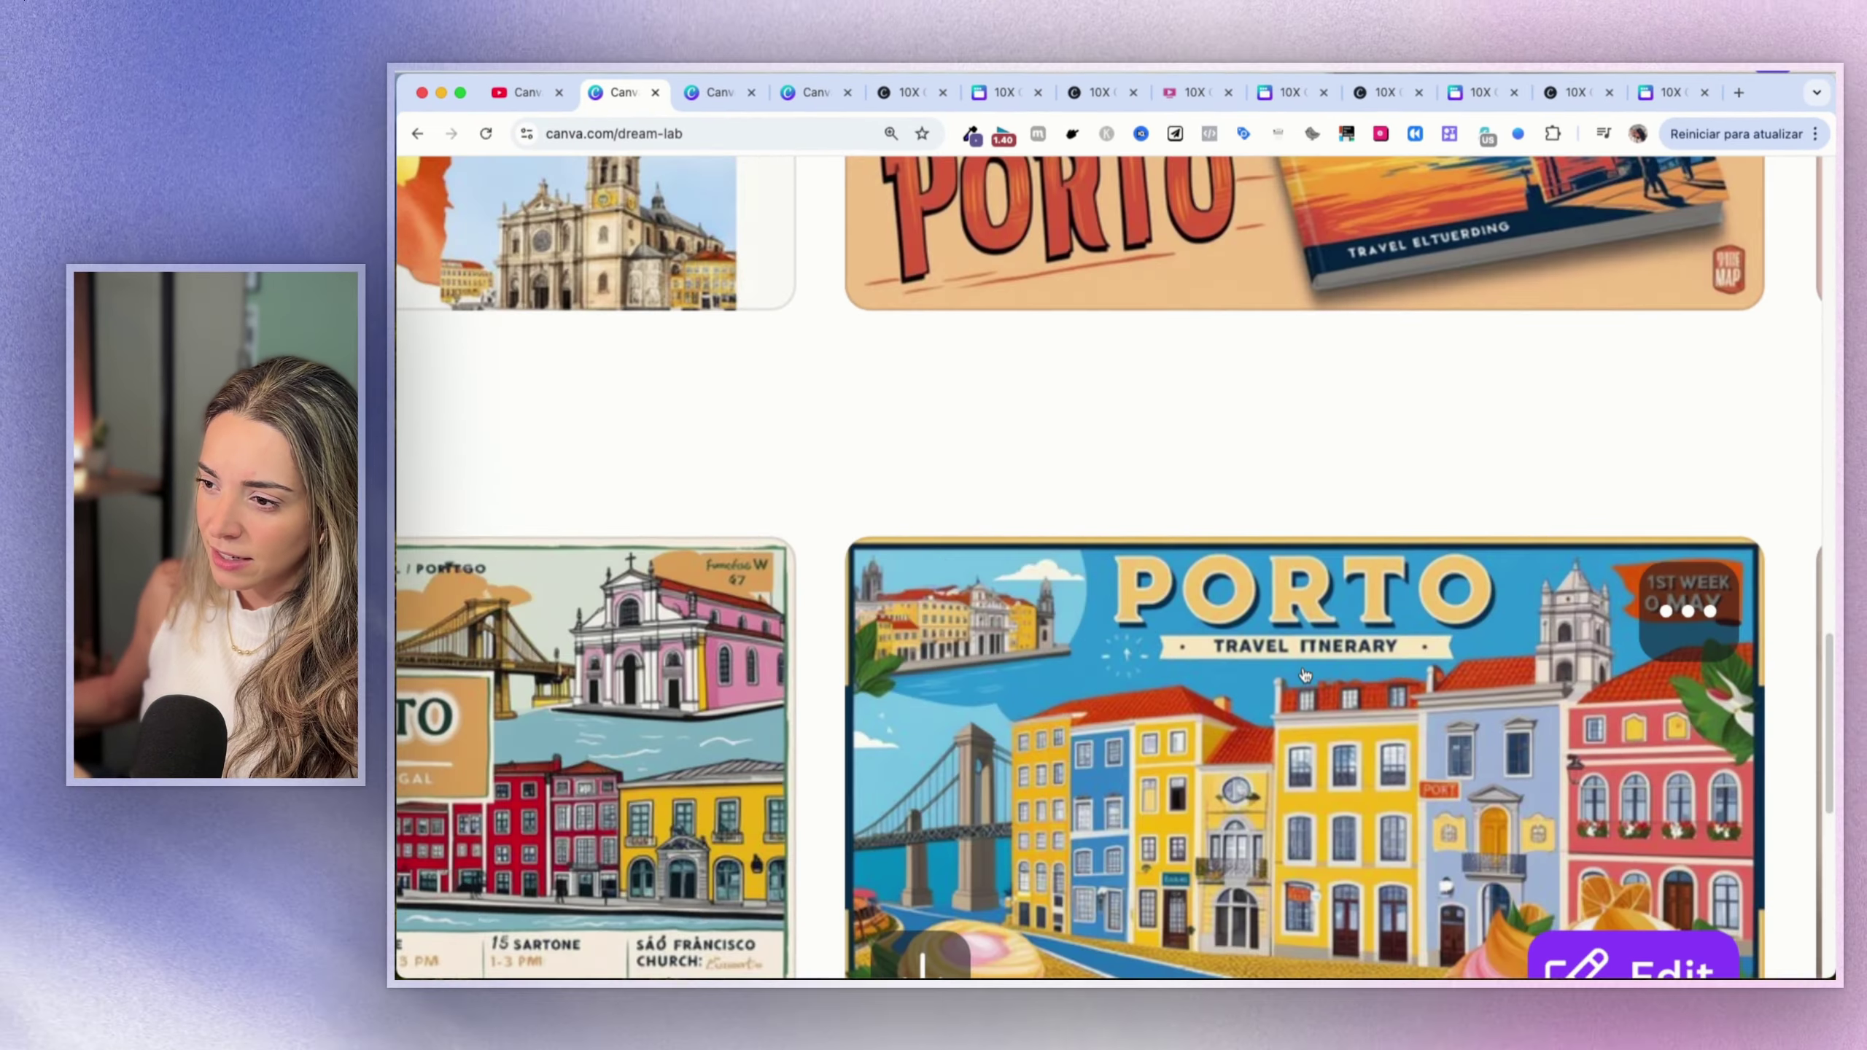
{"action": "scroll", "coordinate": [1327, 657], "scroll_direction": "down", "scroll_amount": 5}
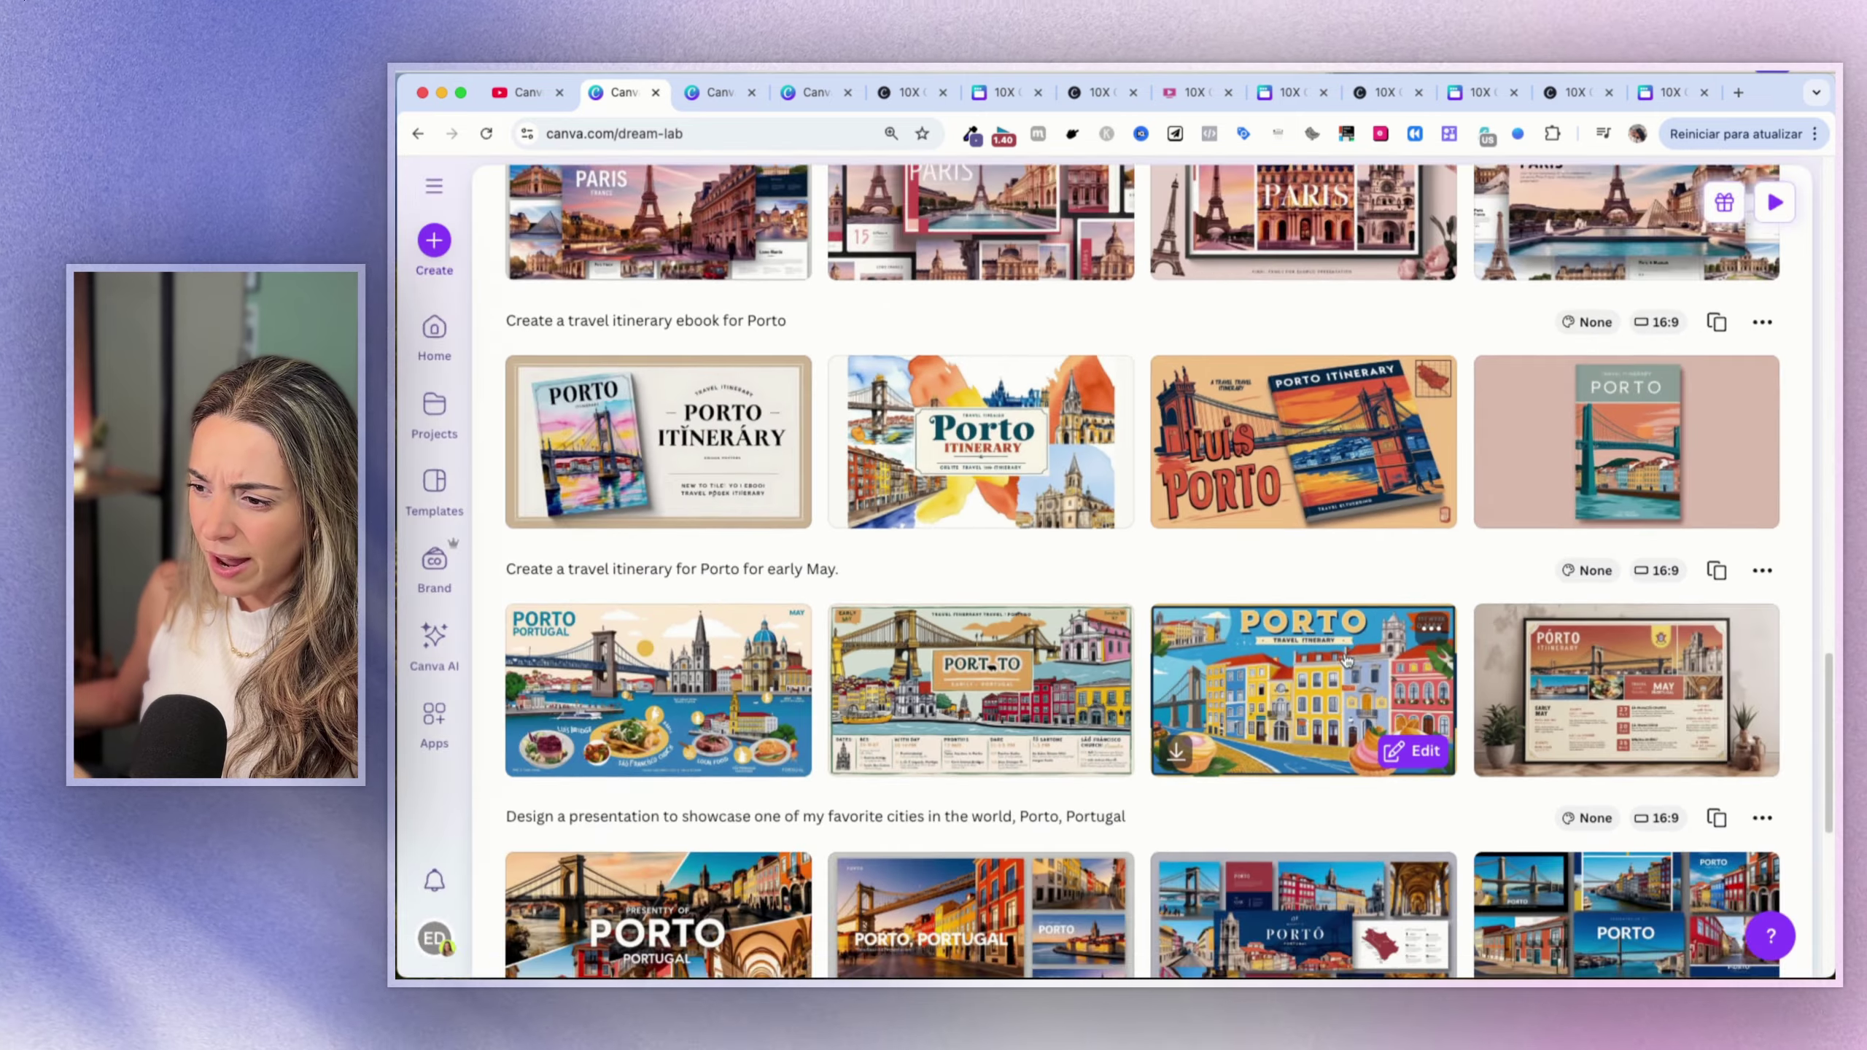
{"action": "scroll", "coordinate": [1341, 645], "scroll_direction": "down", "scroll_amount": 5}
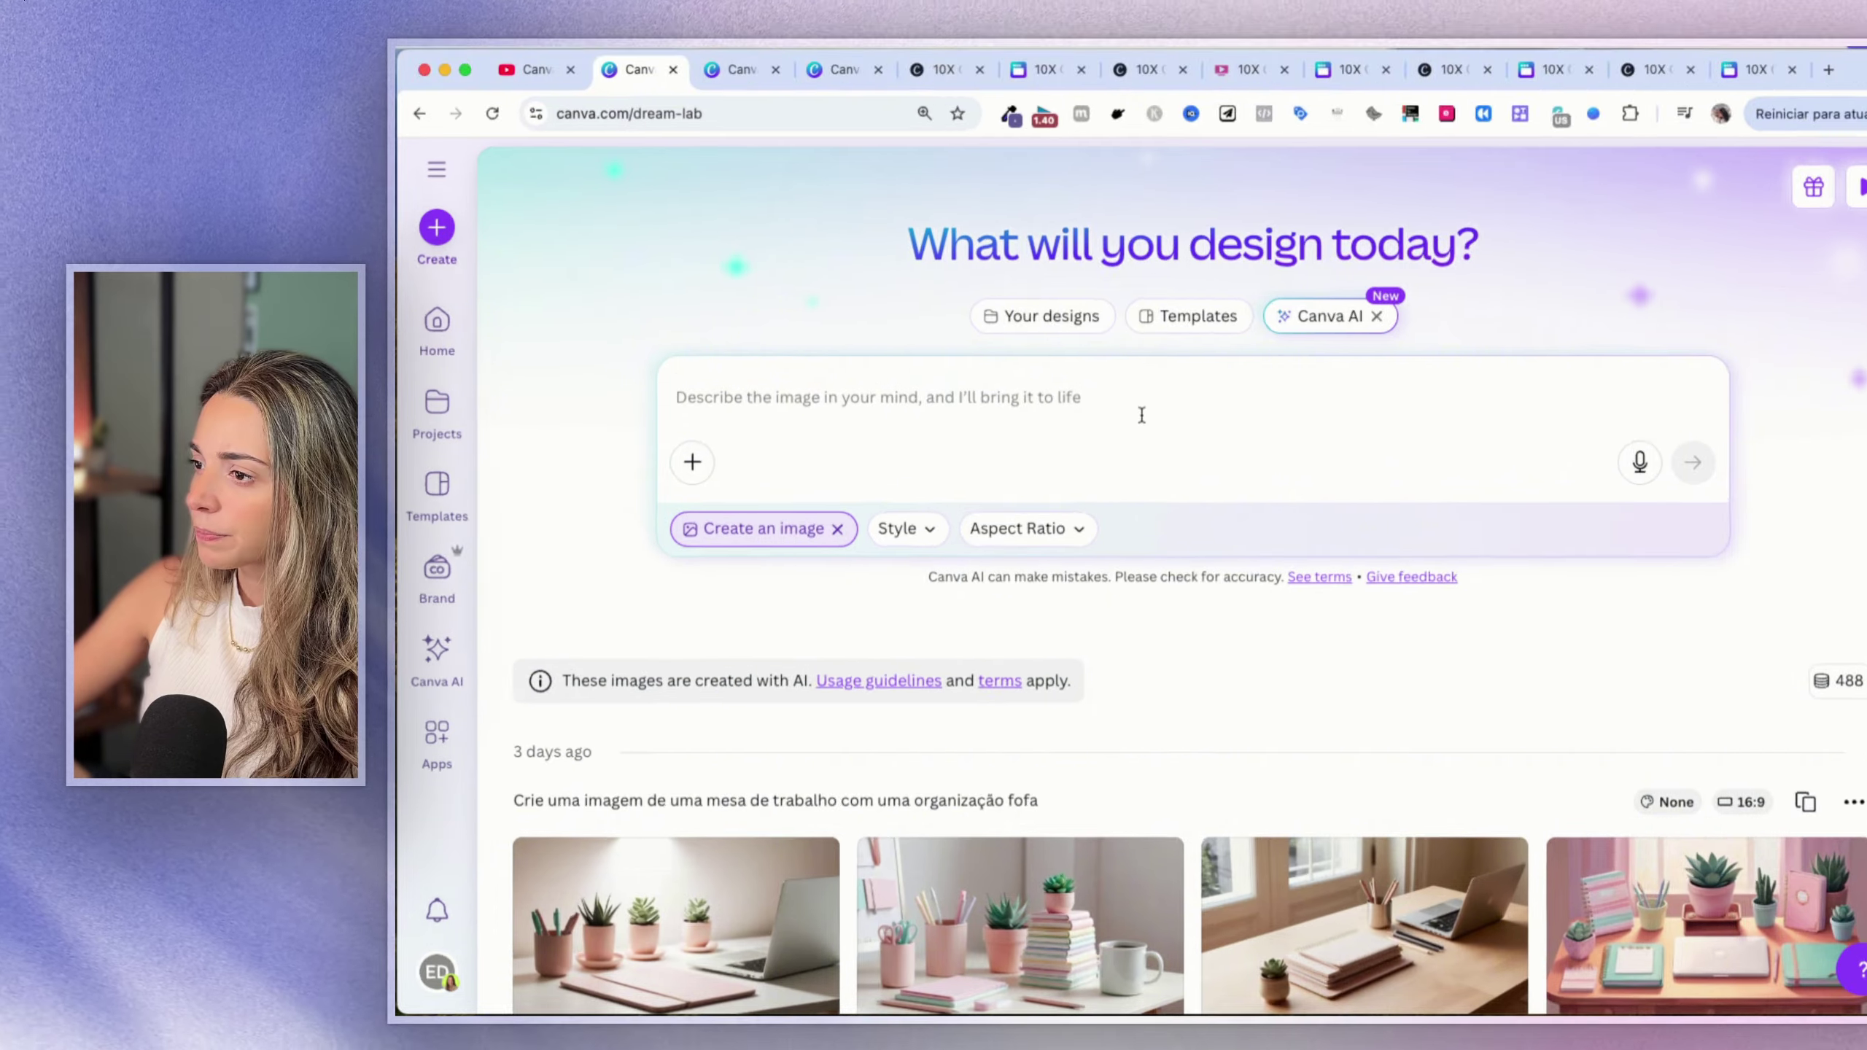
Step: Generate images with the prompt to transform the skincare product image into a premium, minimalist ad visual for modern women, with neutral tones and soft lighting
{"action": "left_click", "coordinate": [871, 400]}
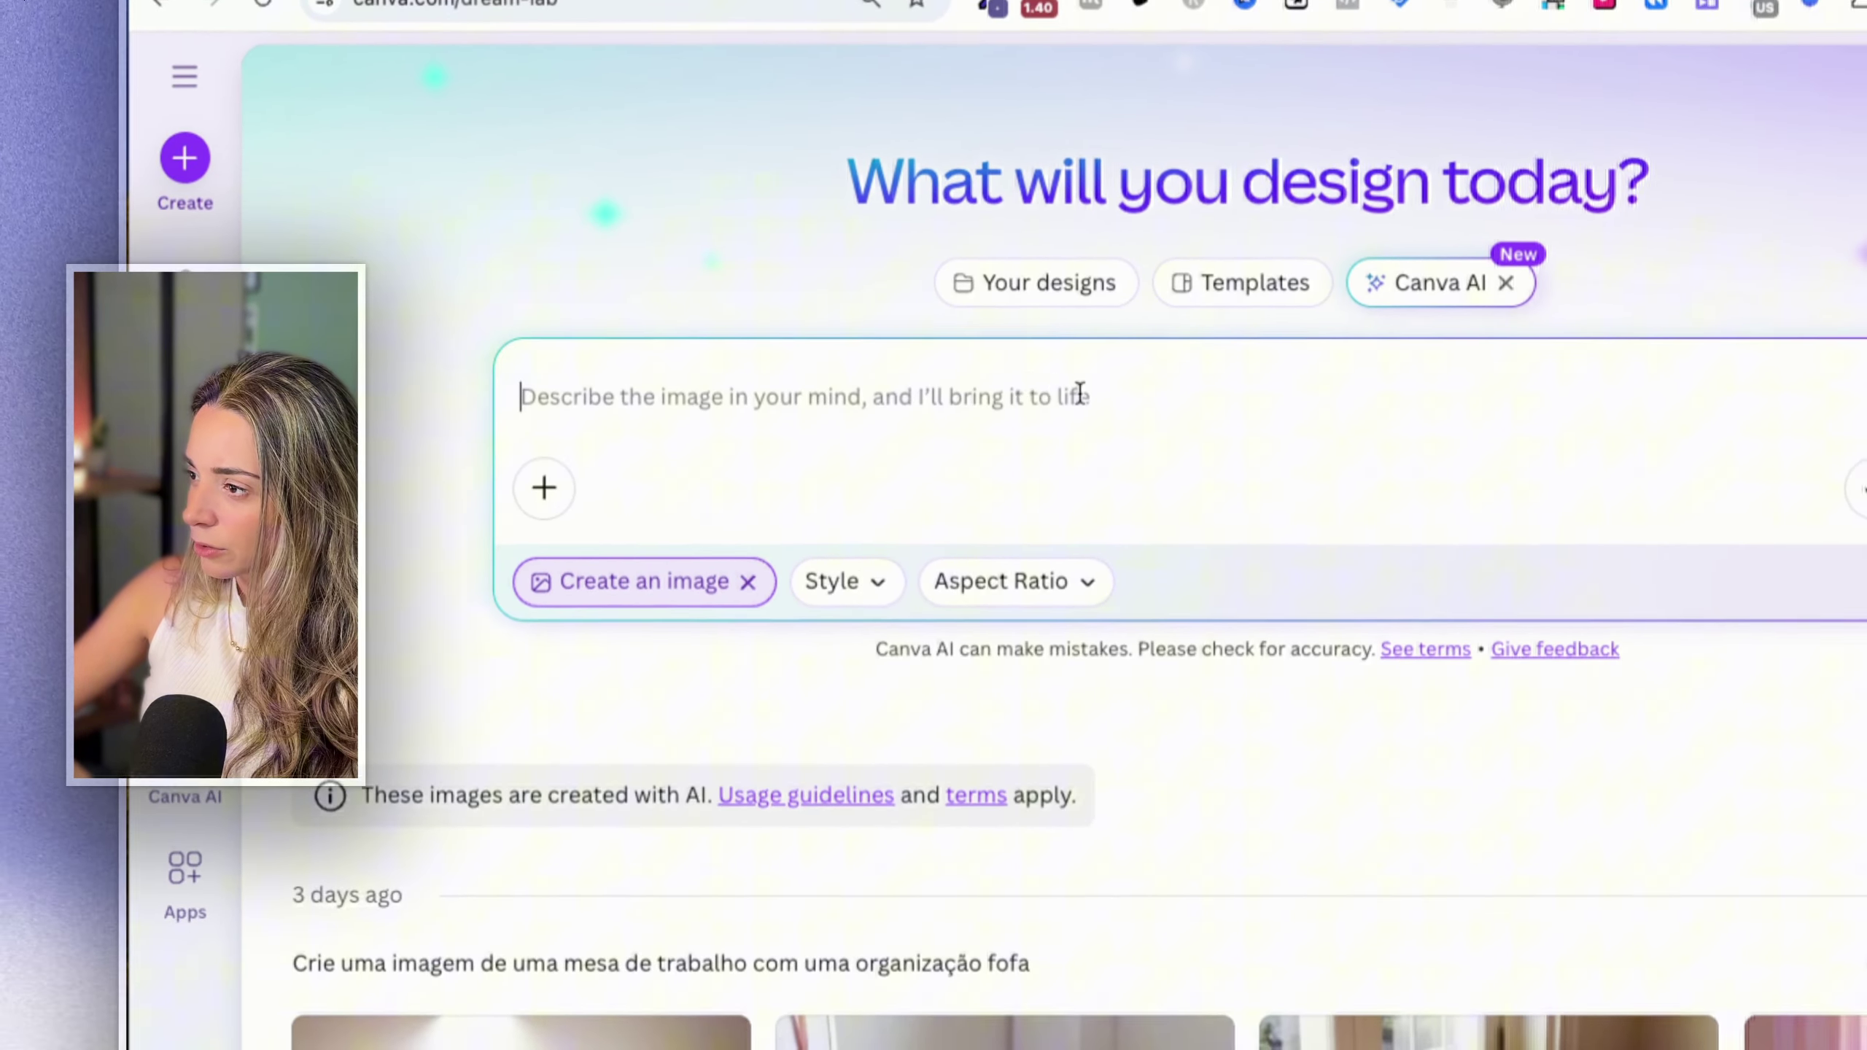
{"action": "key", "text": "super+v"}
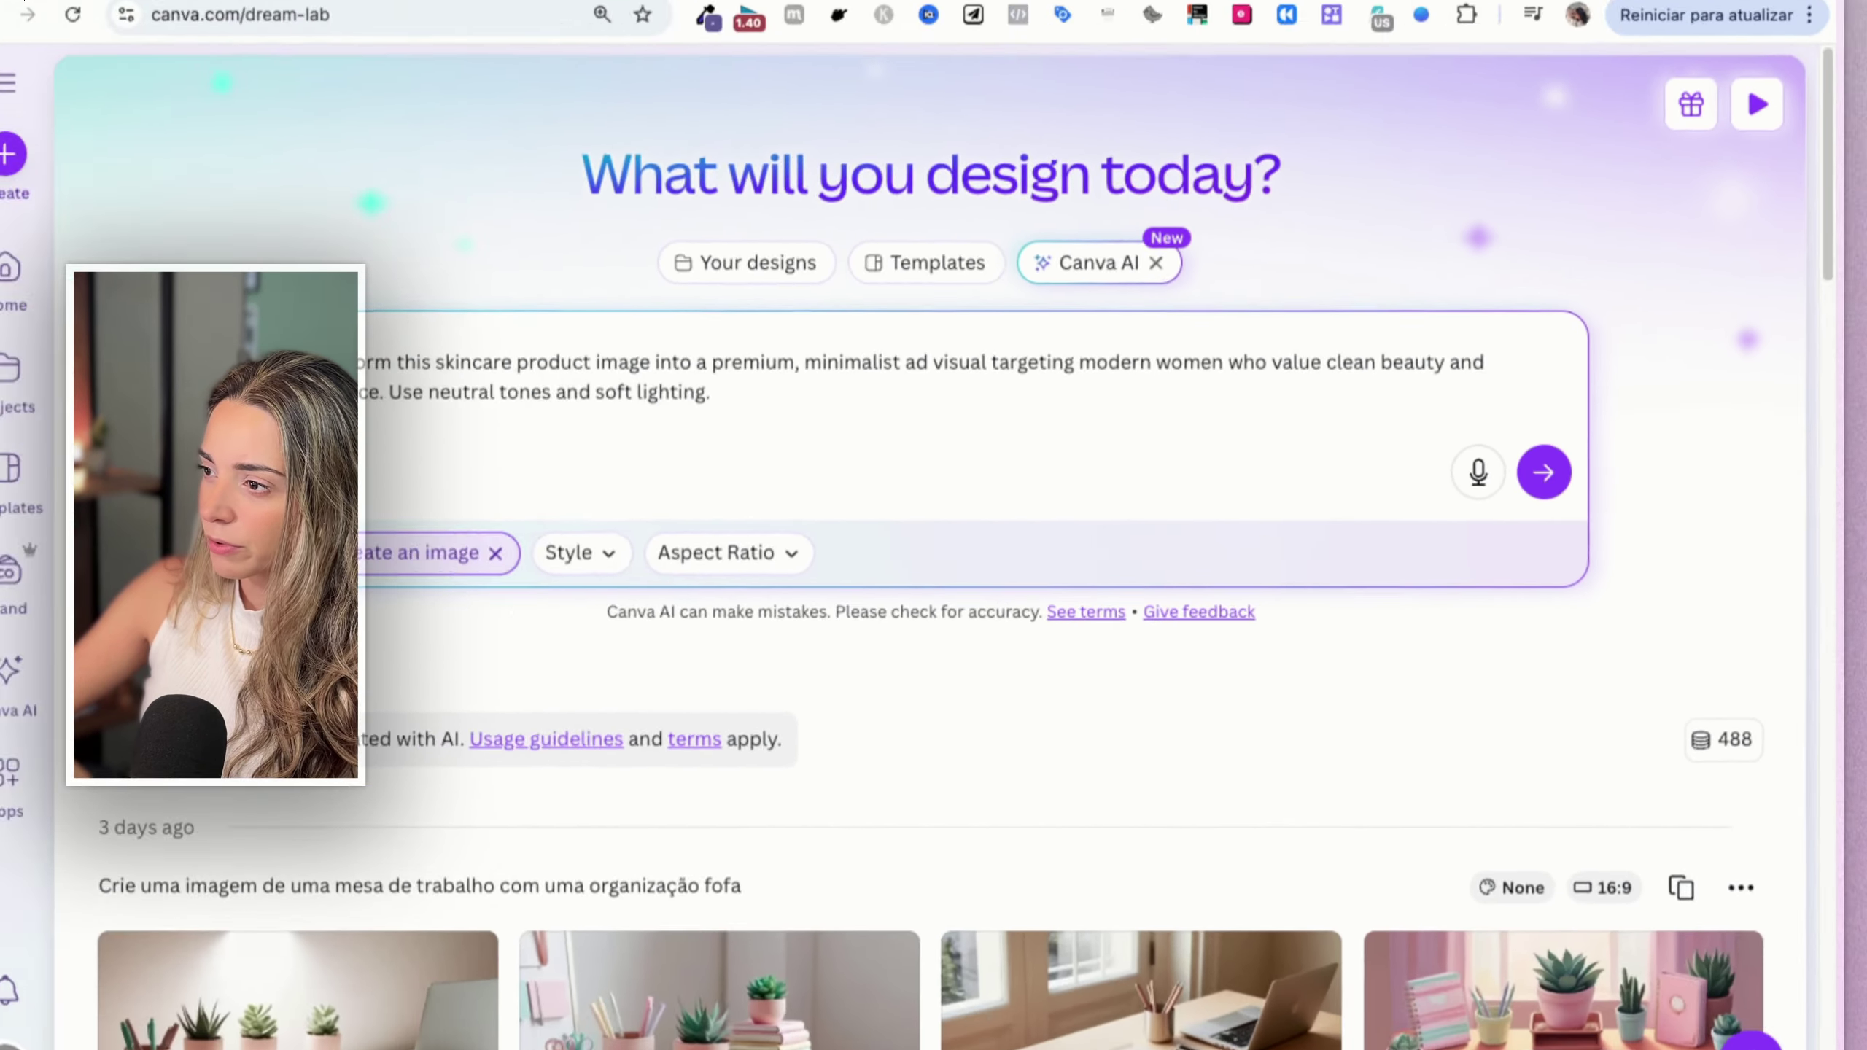
{"action": "key", "text": "Return"}
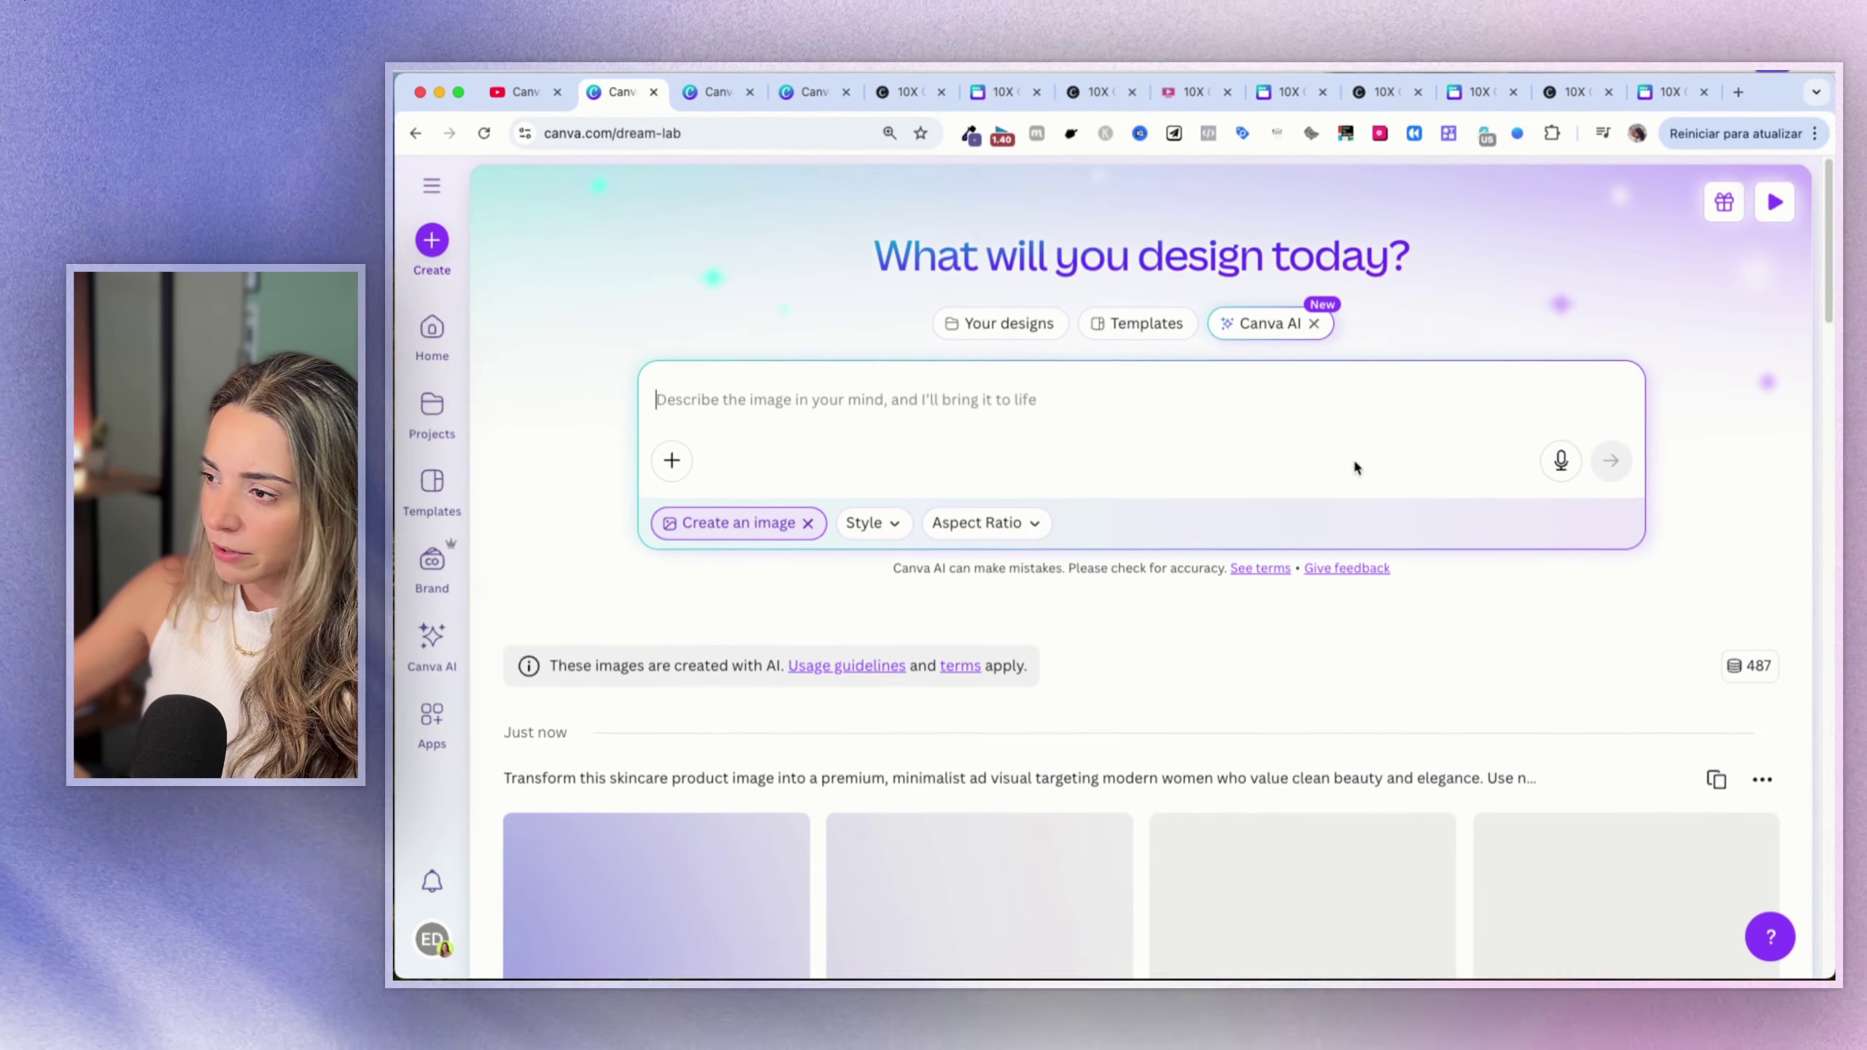
Step: Look through the image style options and review the newly generated skincare ad images
{"action": "left_click", "coordinate": [871, 524]}
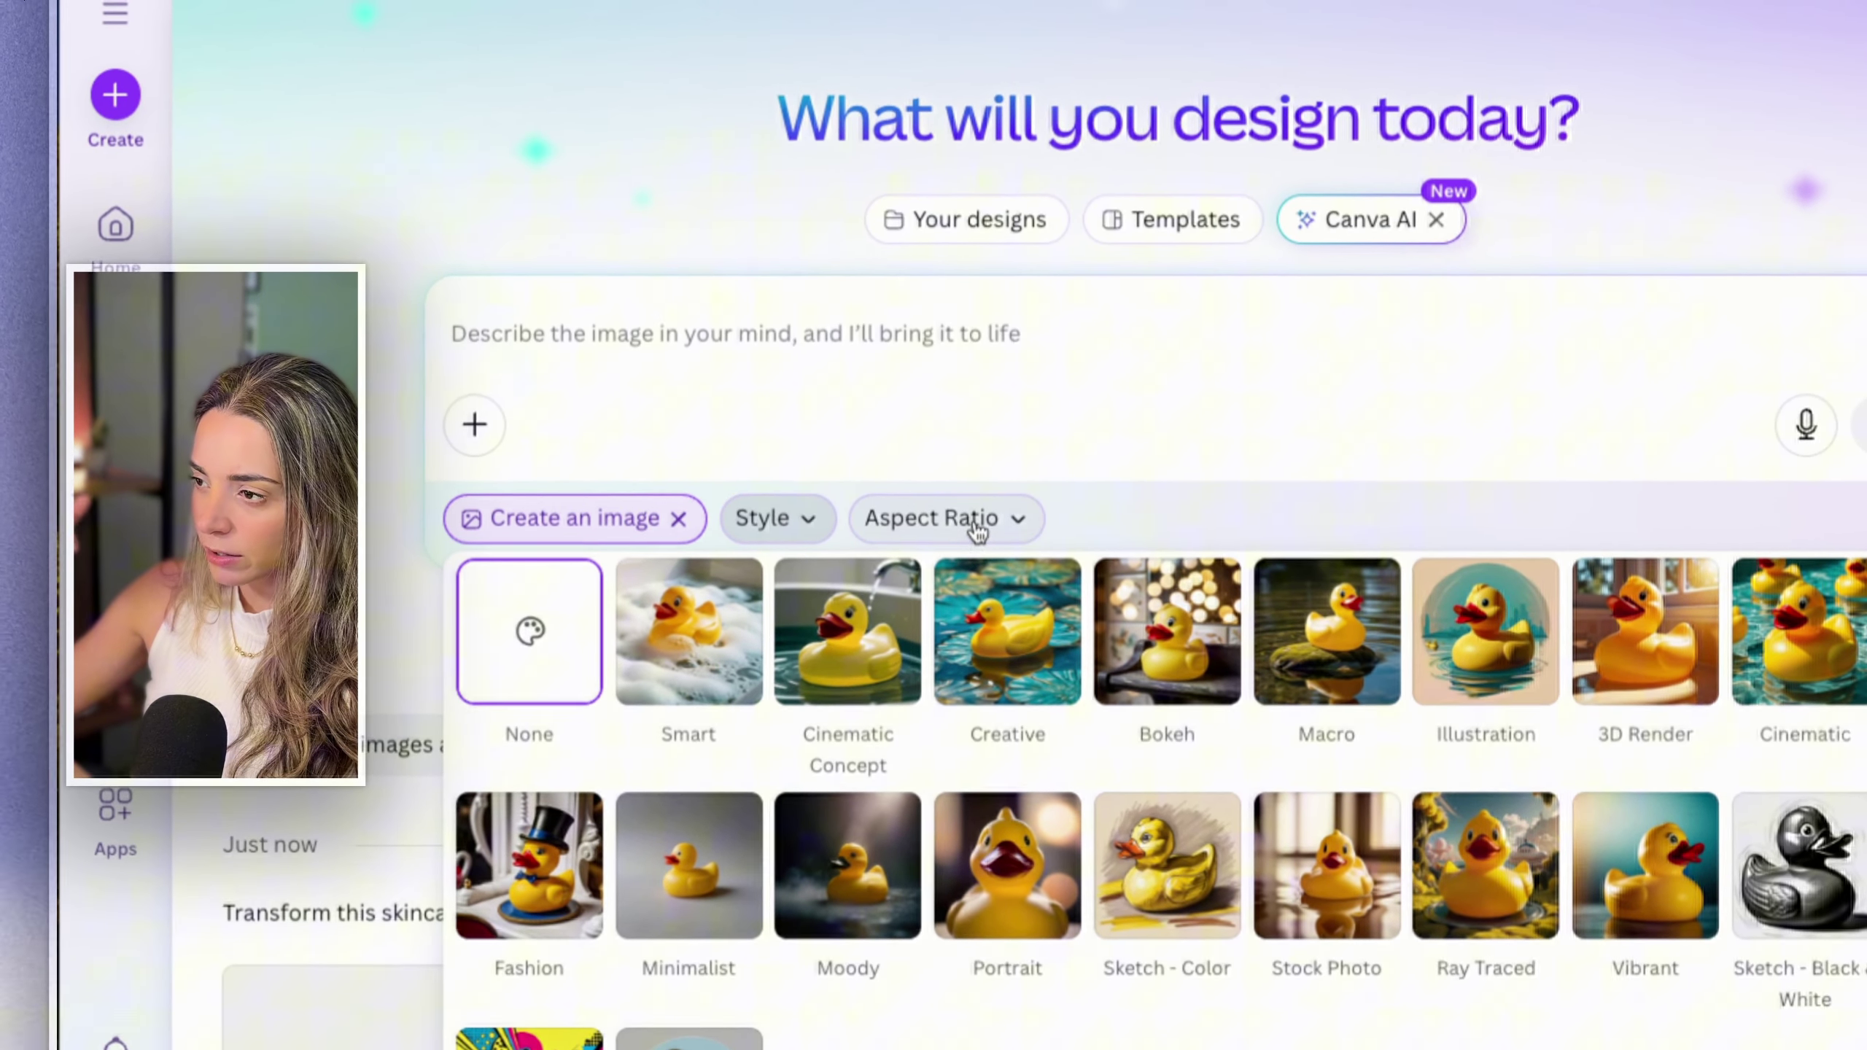
{"action": "left_click", "coordinate": [910, 495]}
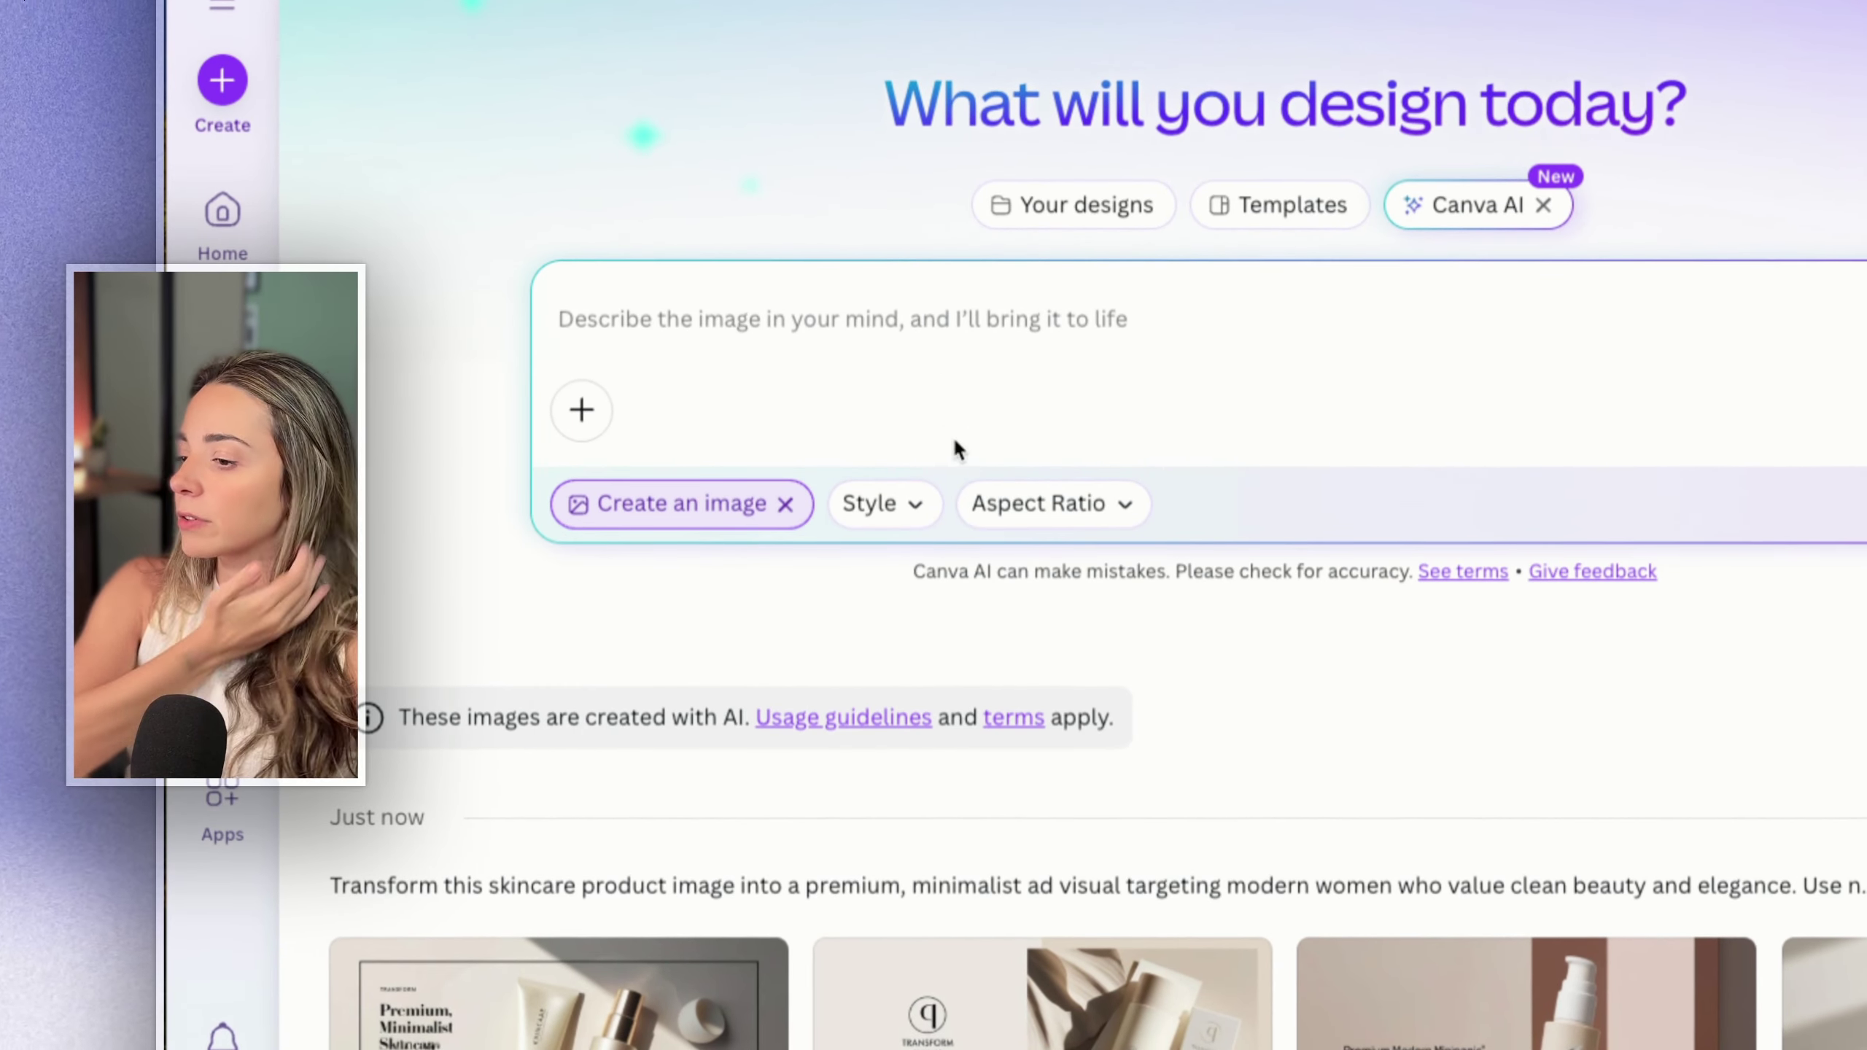
{"action": "scroll", "coordinate": [955, 449], "scroll_direction": "down", "scroll_amount": 5}
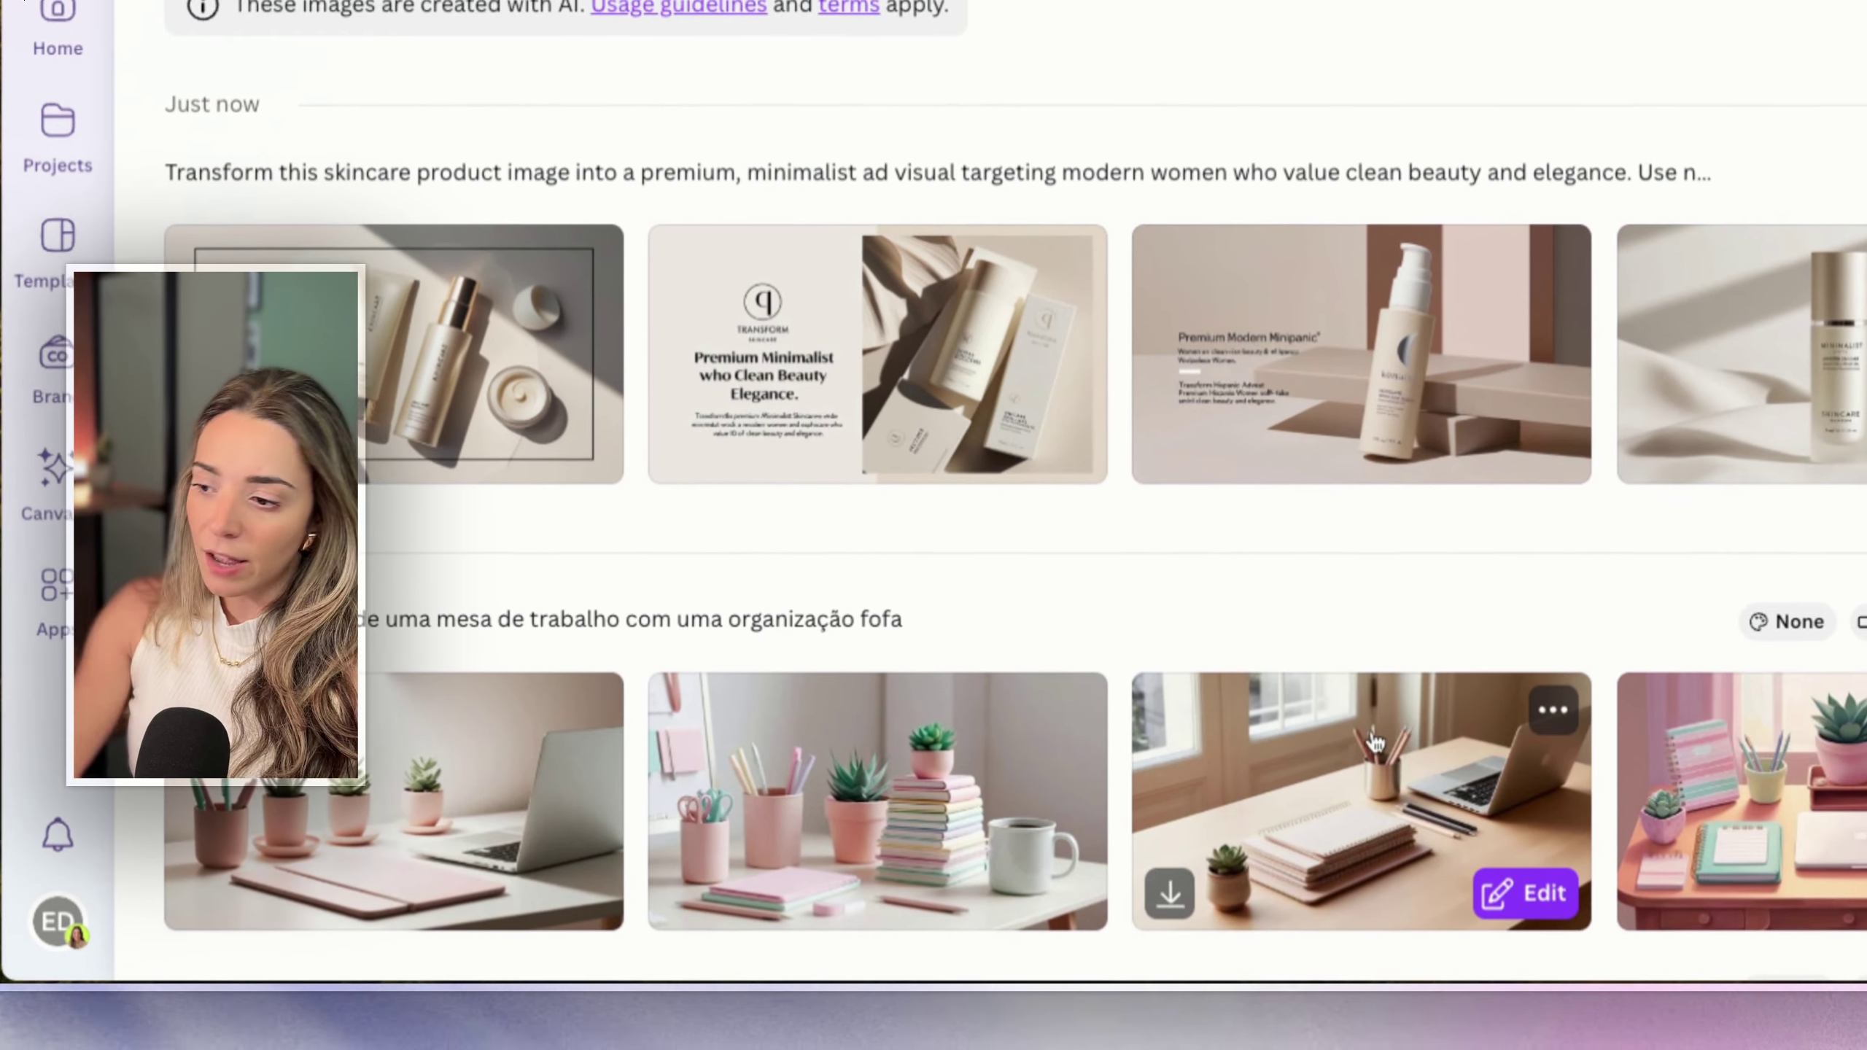
{"action": "scroll", "coordinate": [1278, 349], "scroll_direction": "up", "scroll_amount": 5}
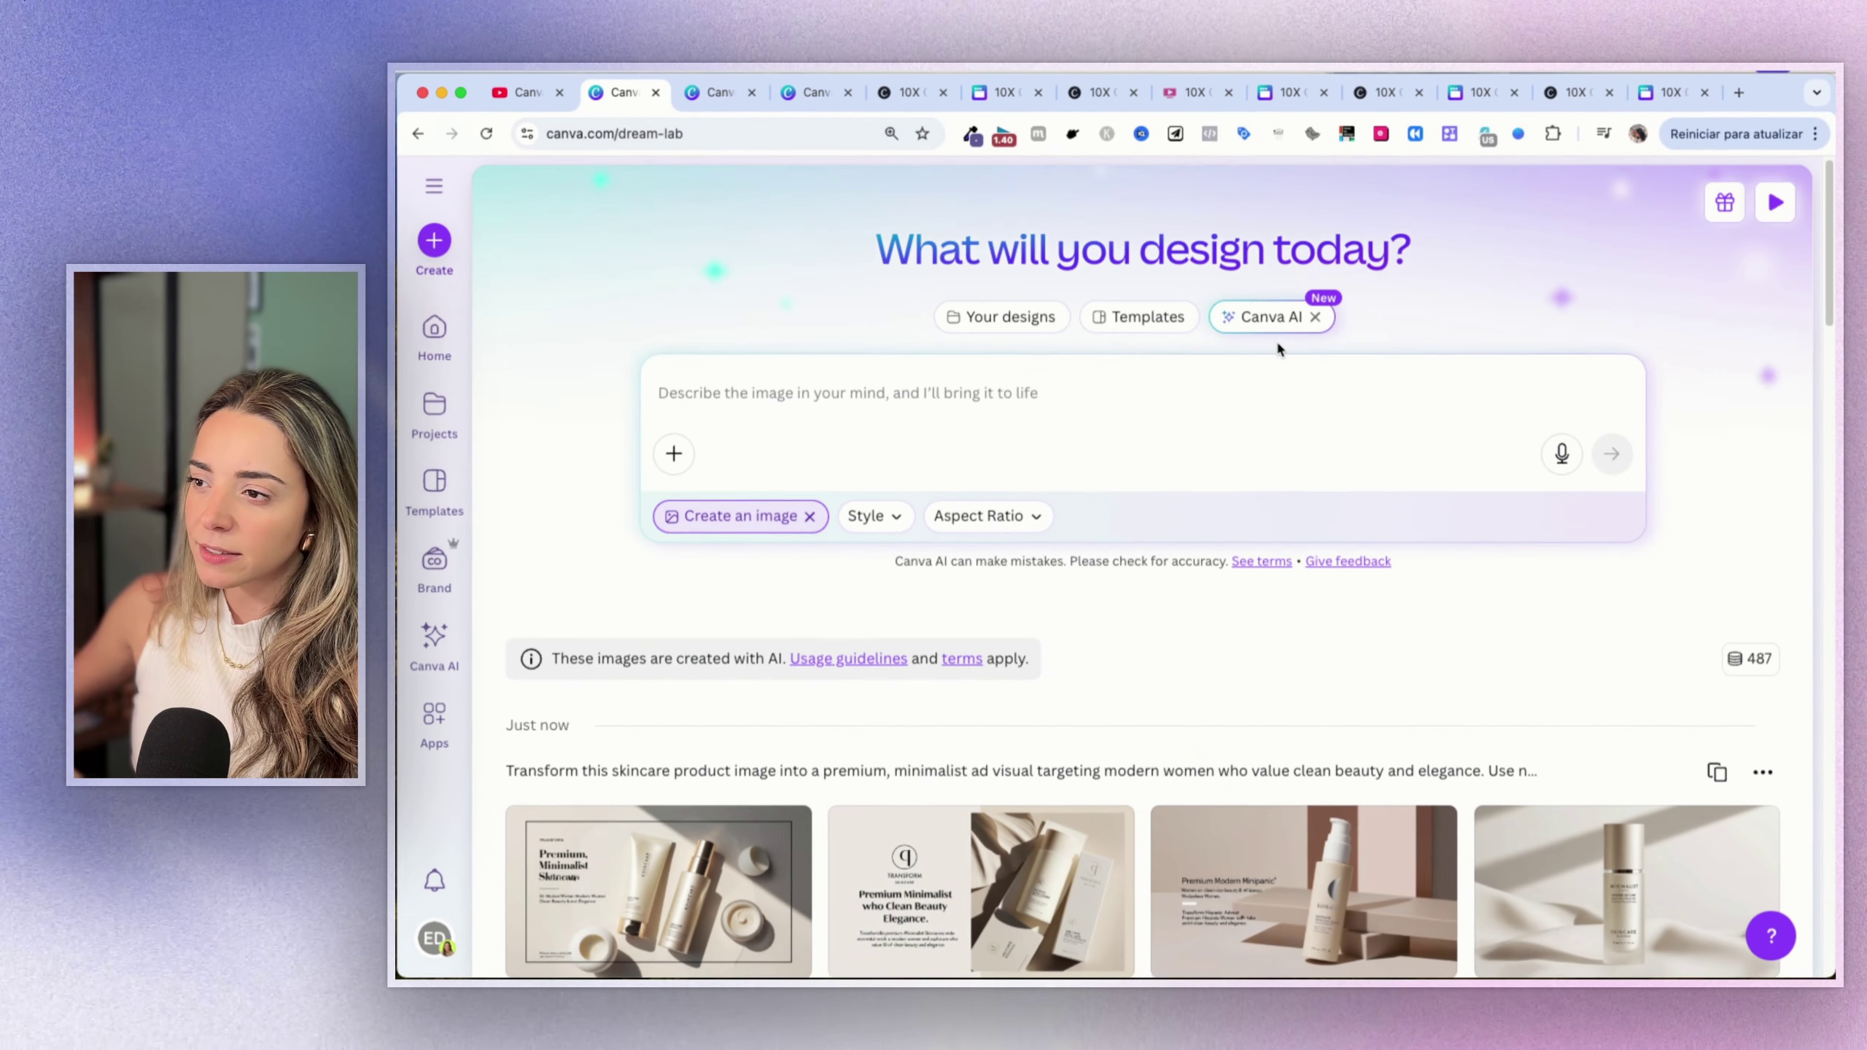
{"action": "left_click", "coordinate": [1245, 399]}
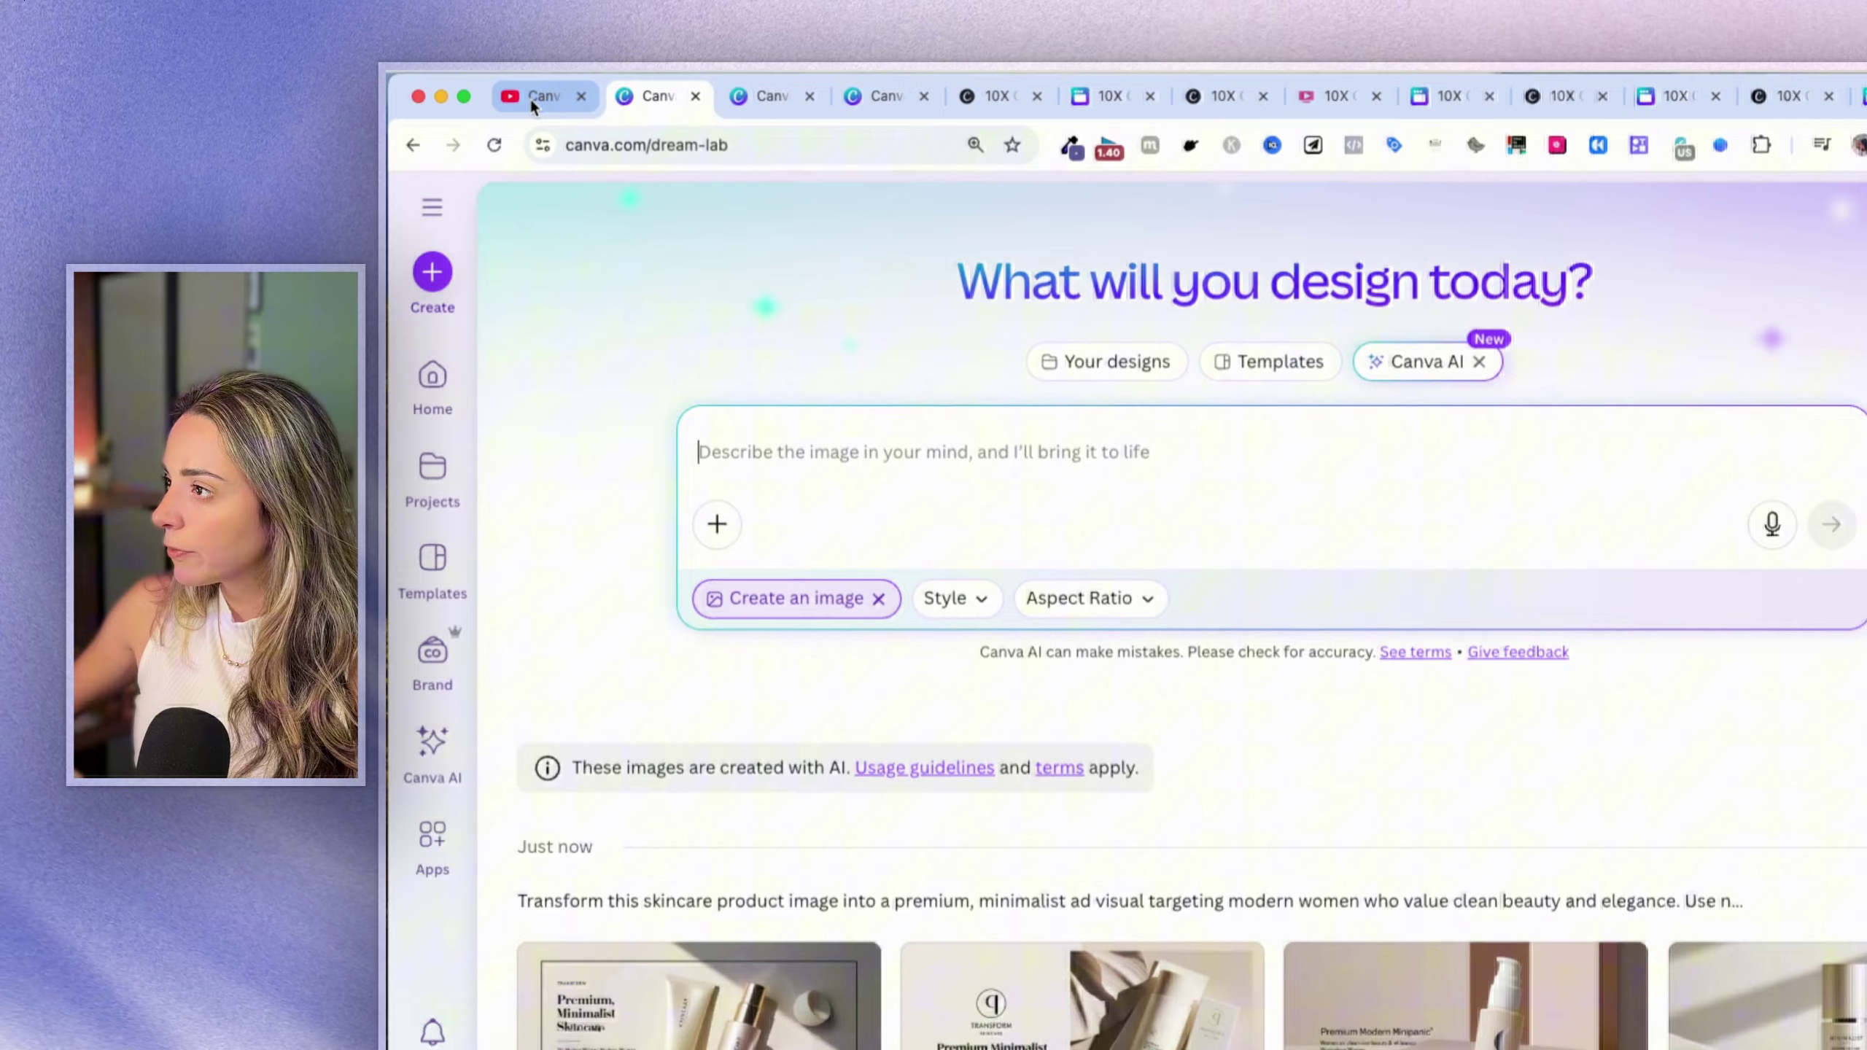
Step: Switch to the Canva Create keynote video on YouTube and find the demo that generates surreal travel luggage images from a reference photo
{"action": "left_click", "coordinate": [530, 94]}
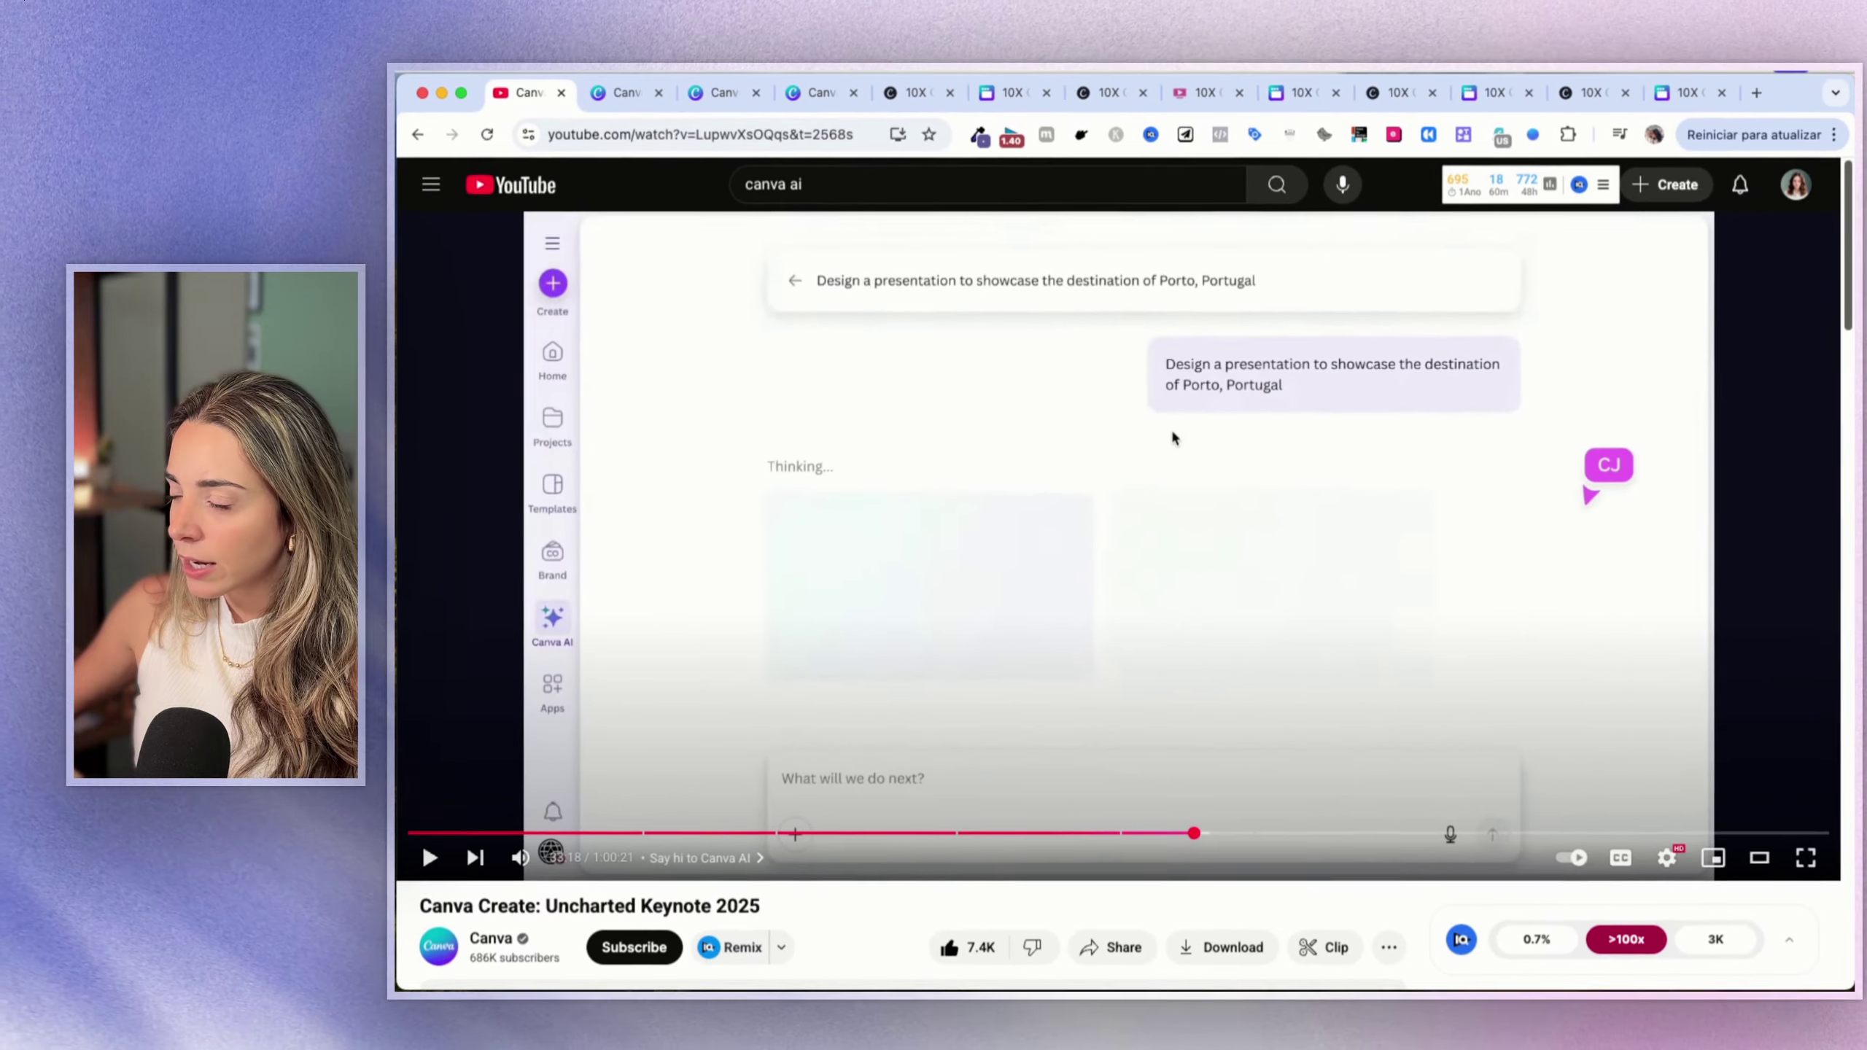
{"action": "left_click", "coordinate": [1220, 823]}
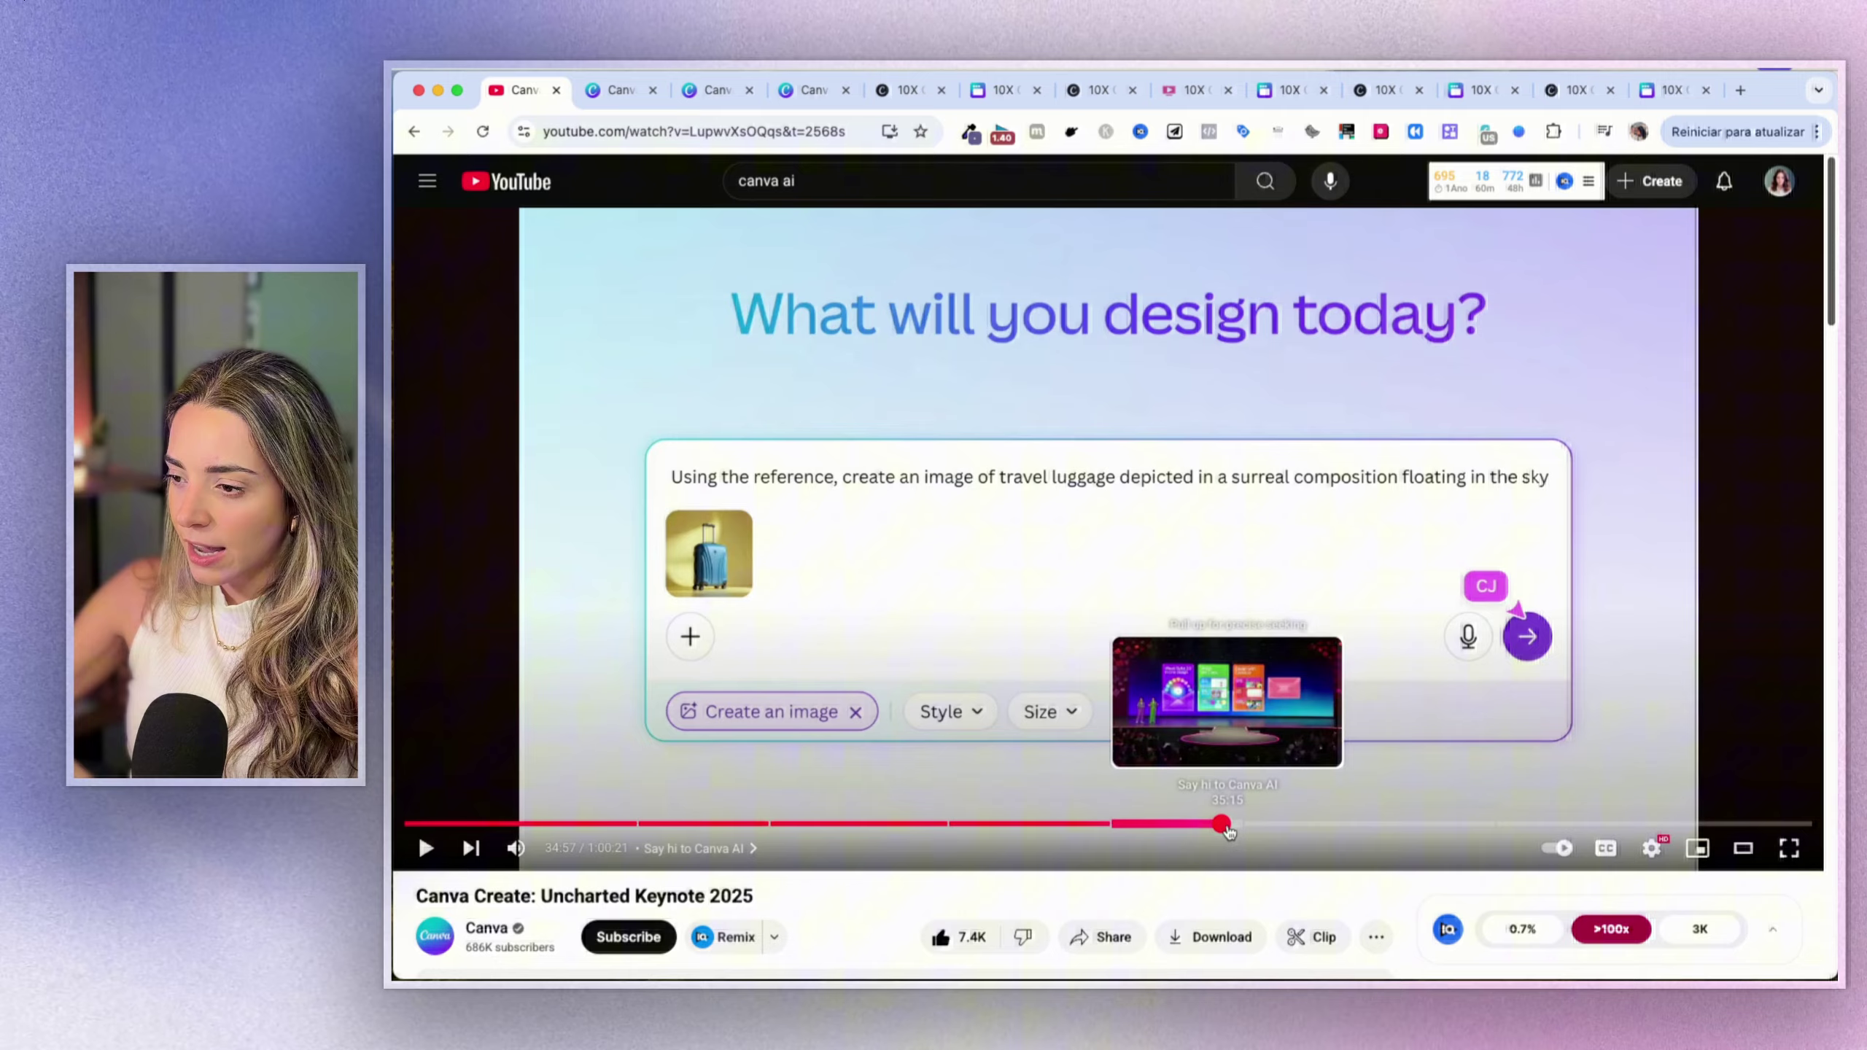
{"action": "left_click", "coordinate": [1185, 907]}
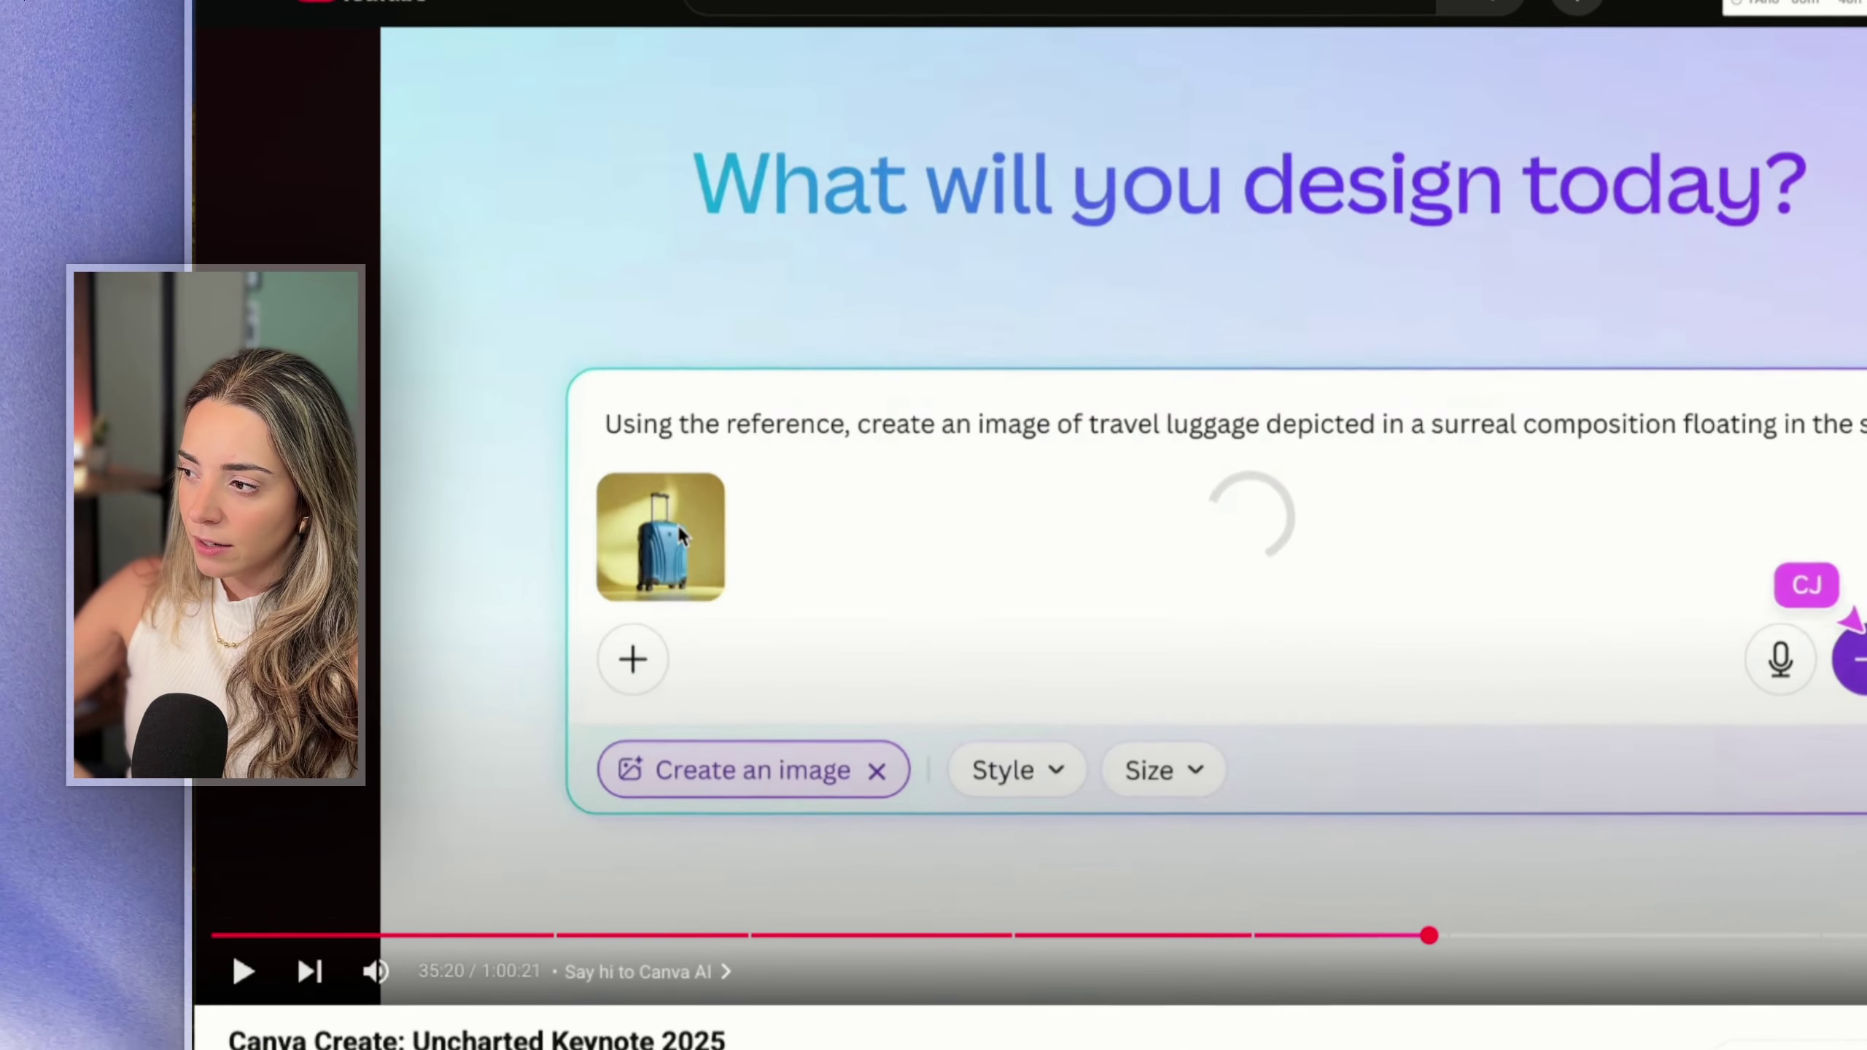
{"action": "left_click_drag", "start_coordinate": [1233, 828], "coordinate": [1229, 796]}
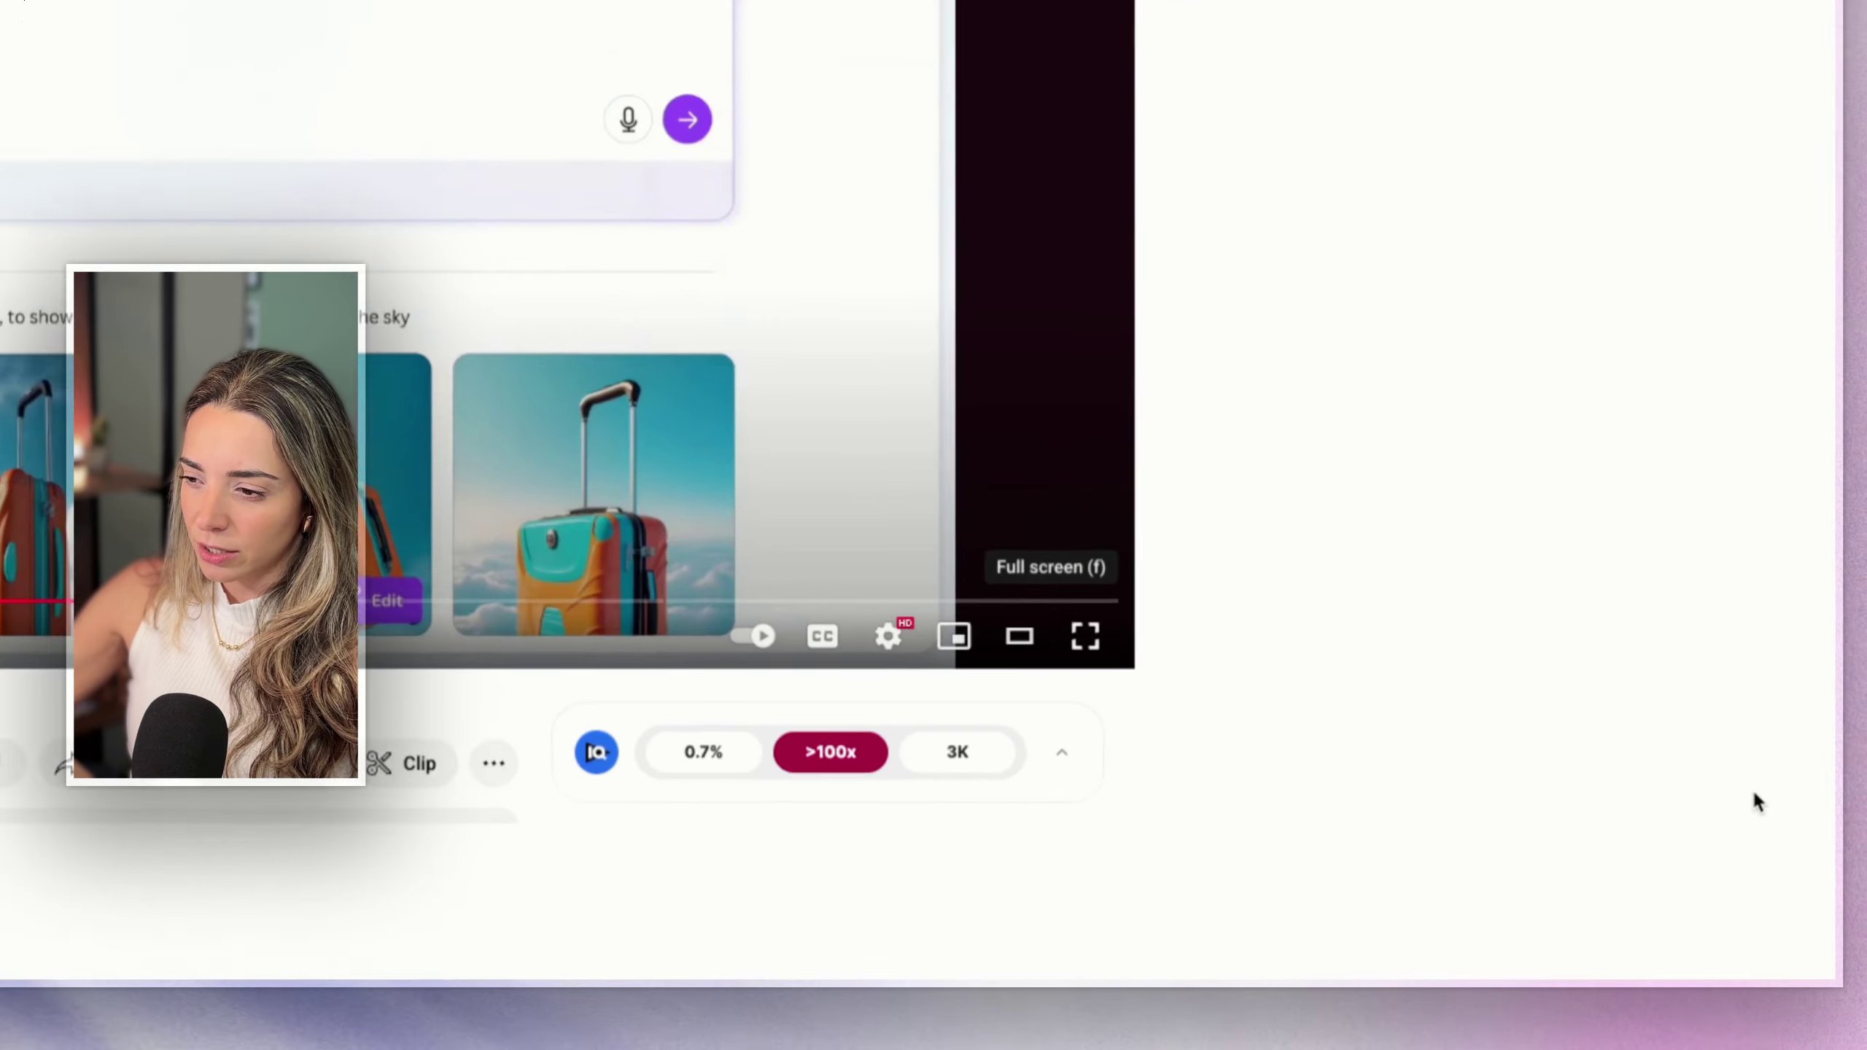
{"action": "left_click", "coordinate": [1788, 848]}
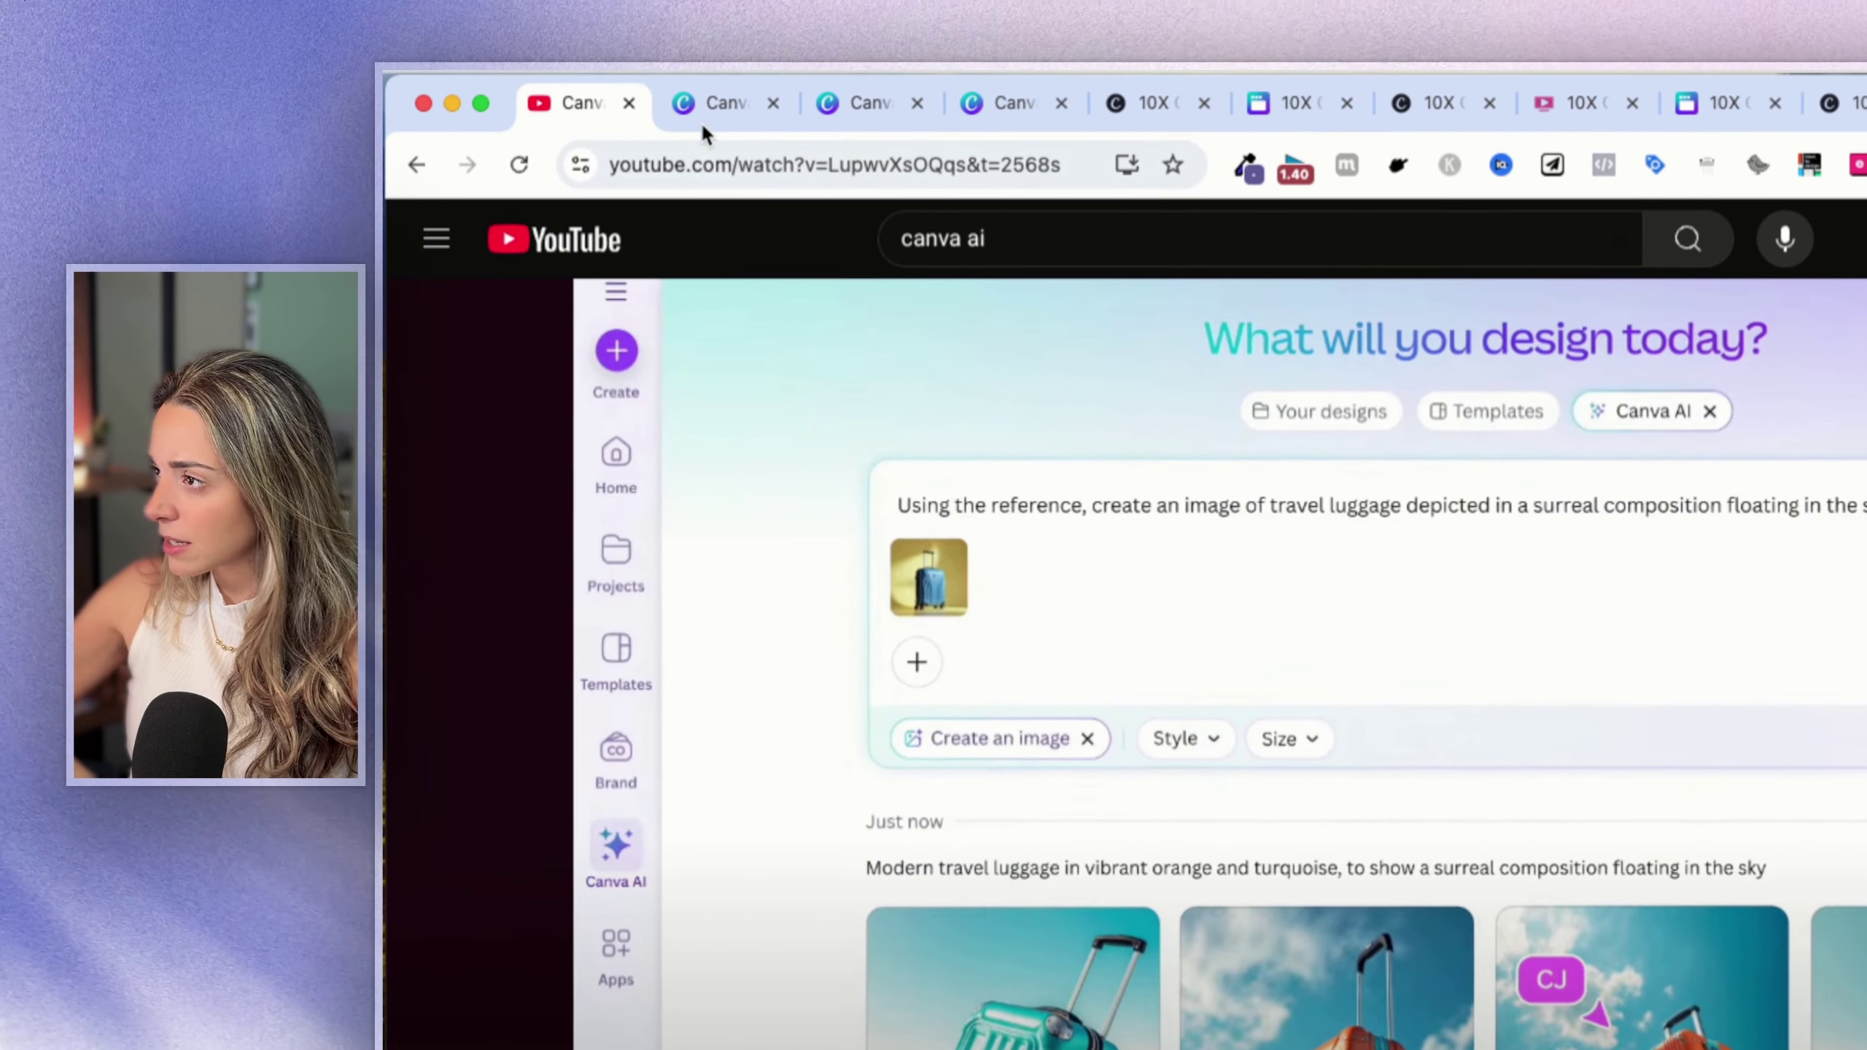
Step: Switch back to Canva AI, expand the full skincare ad prompt and review its generated images
{"action": "left_click", "coordinate": [707, 106]}
{"action": "scroll", "coordinate": [1044, 610], "scroll_direction": "down", "scroll_amount": 5}
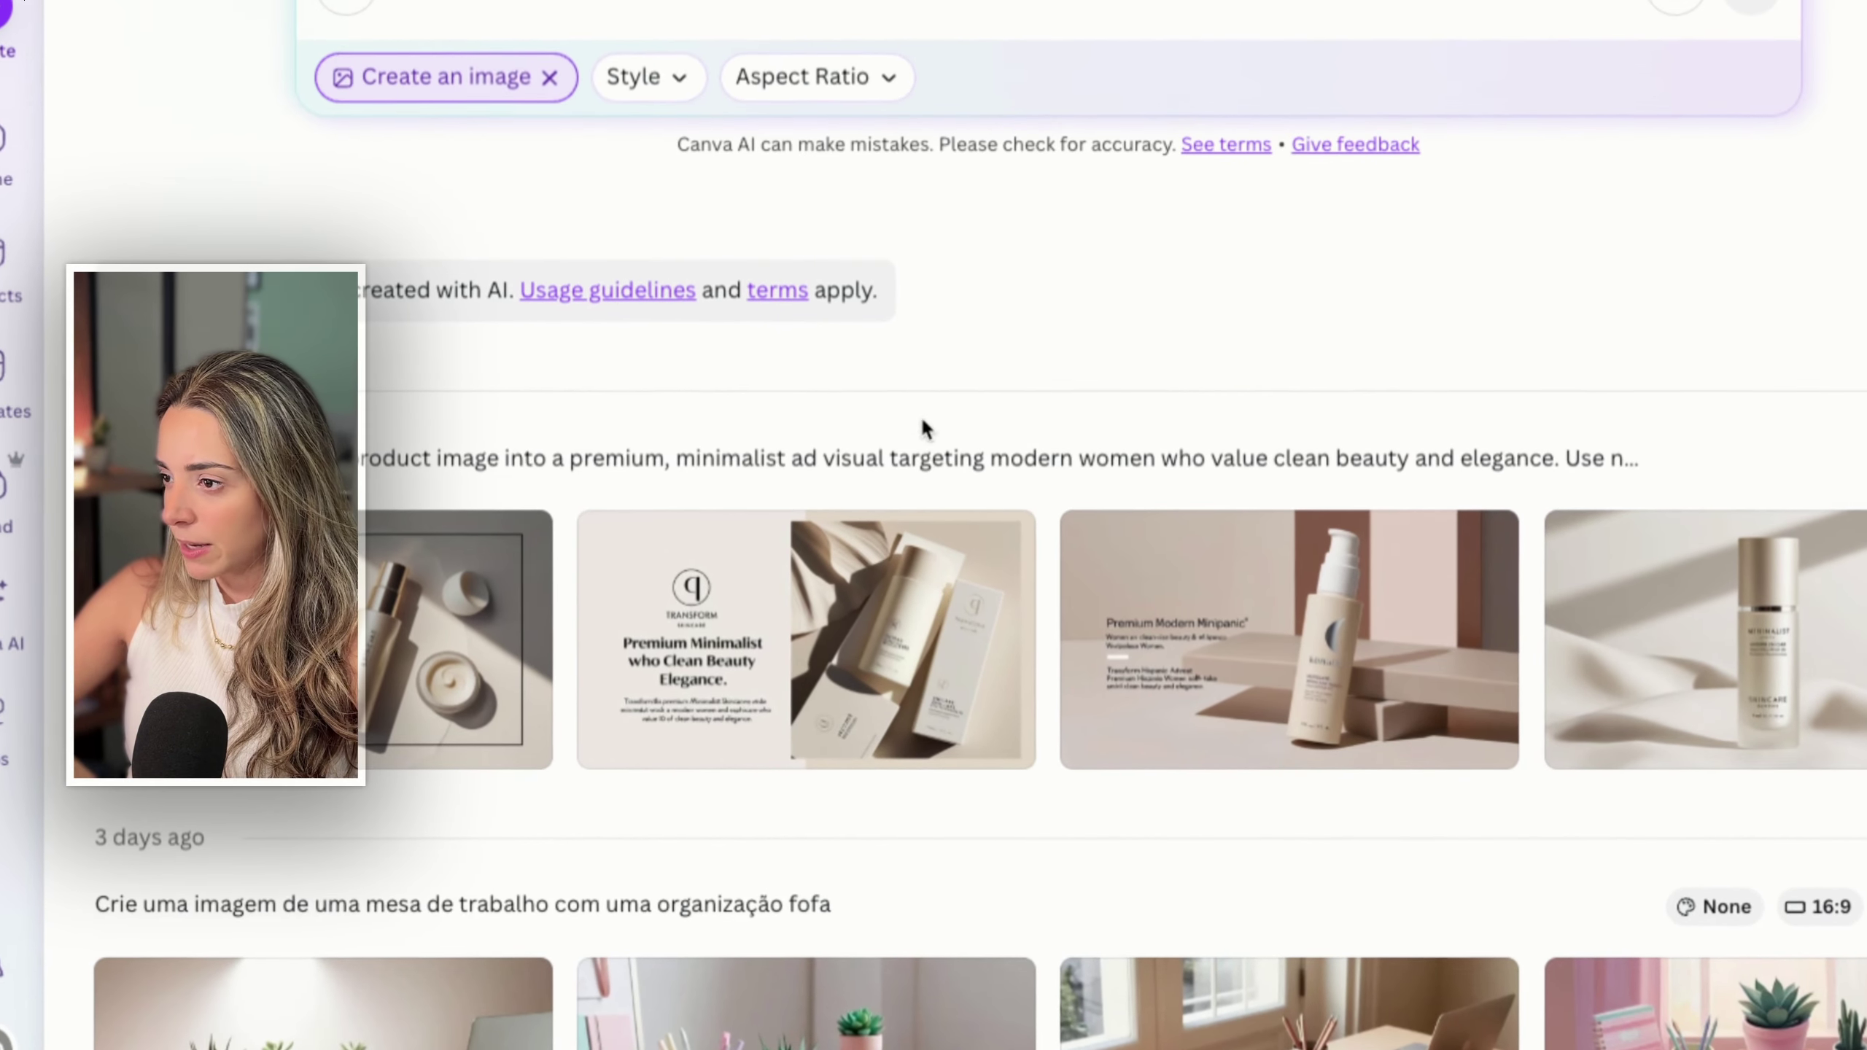
{"action": "left_click", "coordinate": [924, 456]}
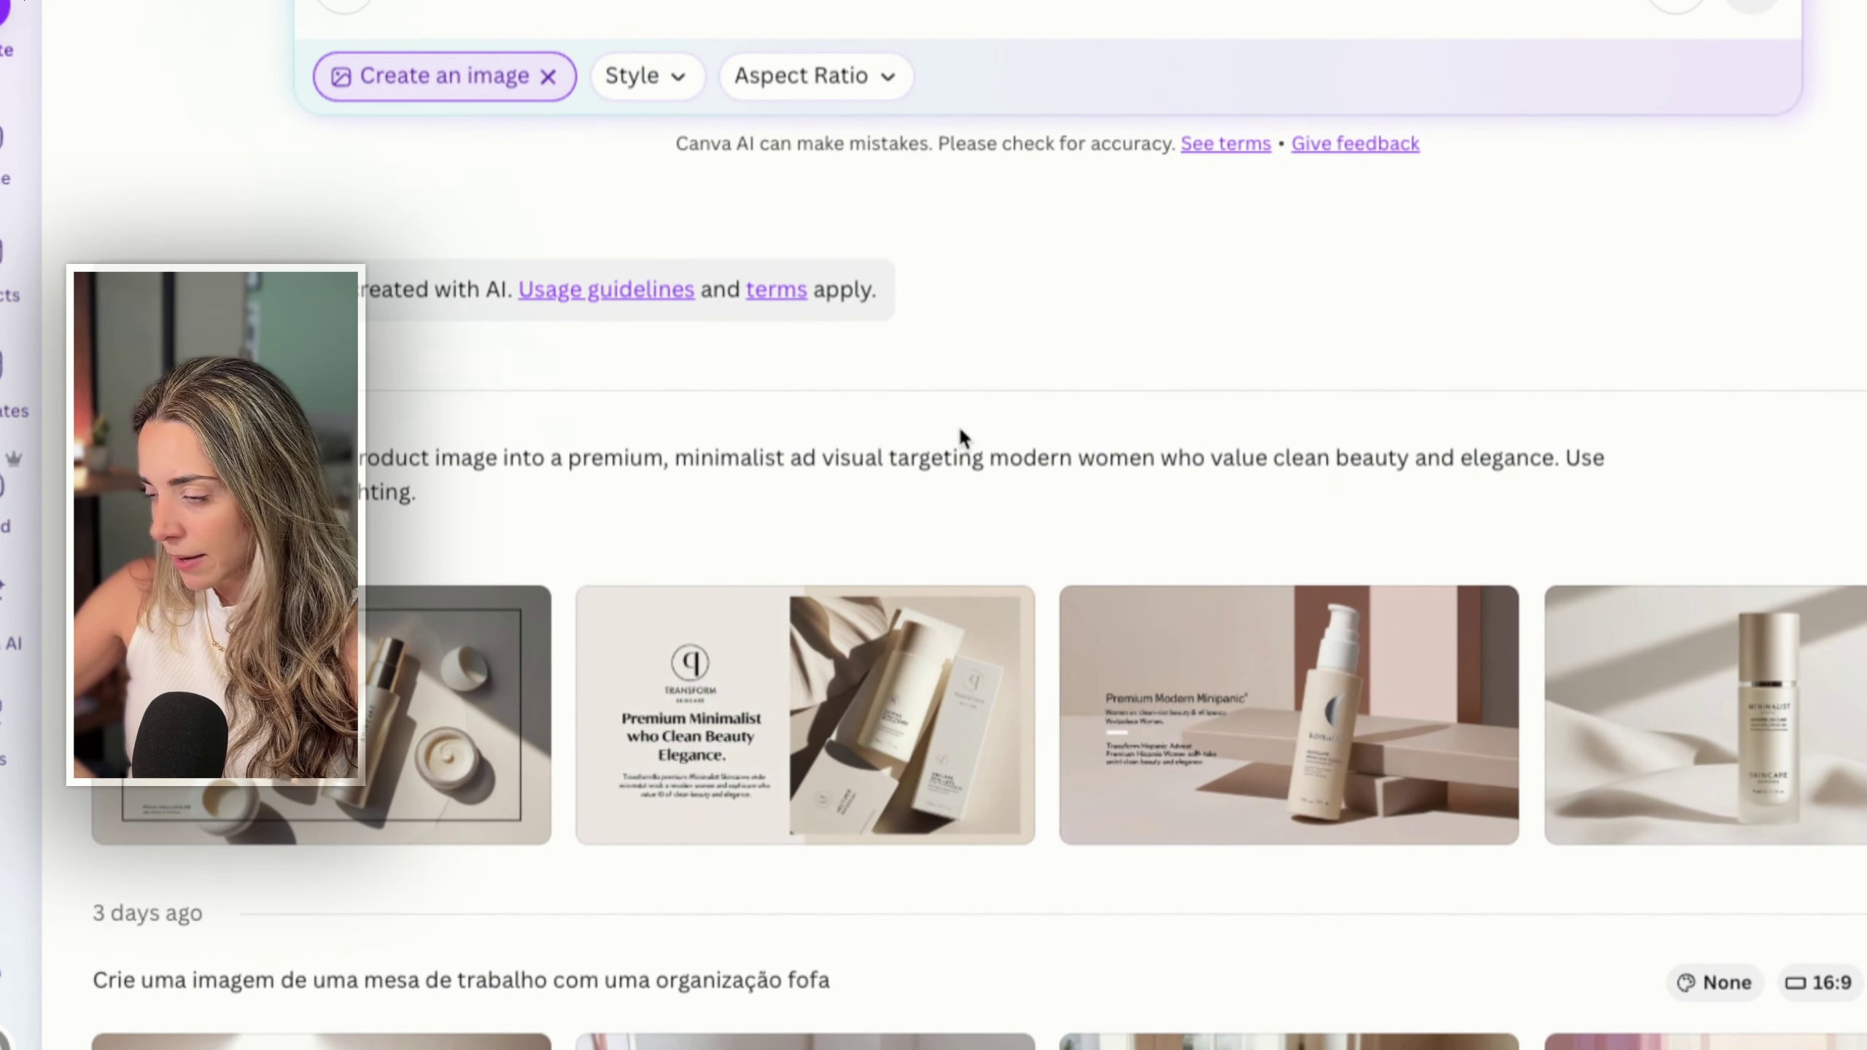
{"action": "scroll", "coordinate": [956, 434], "scroll_direction": "up", "scroll_amount": 5}
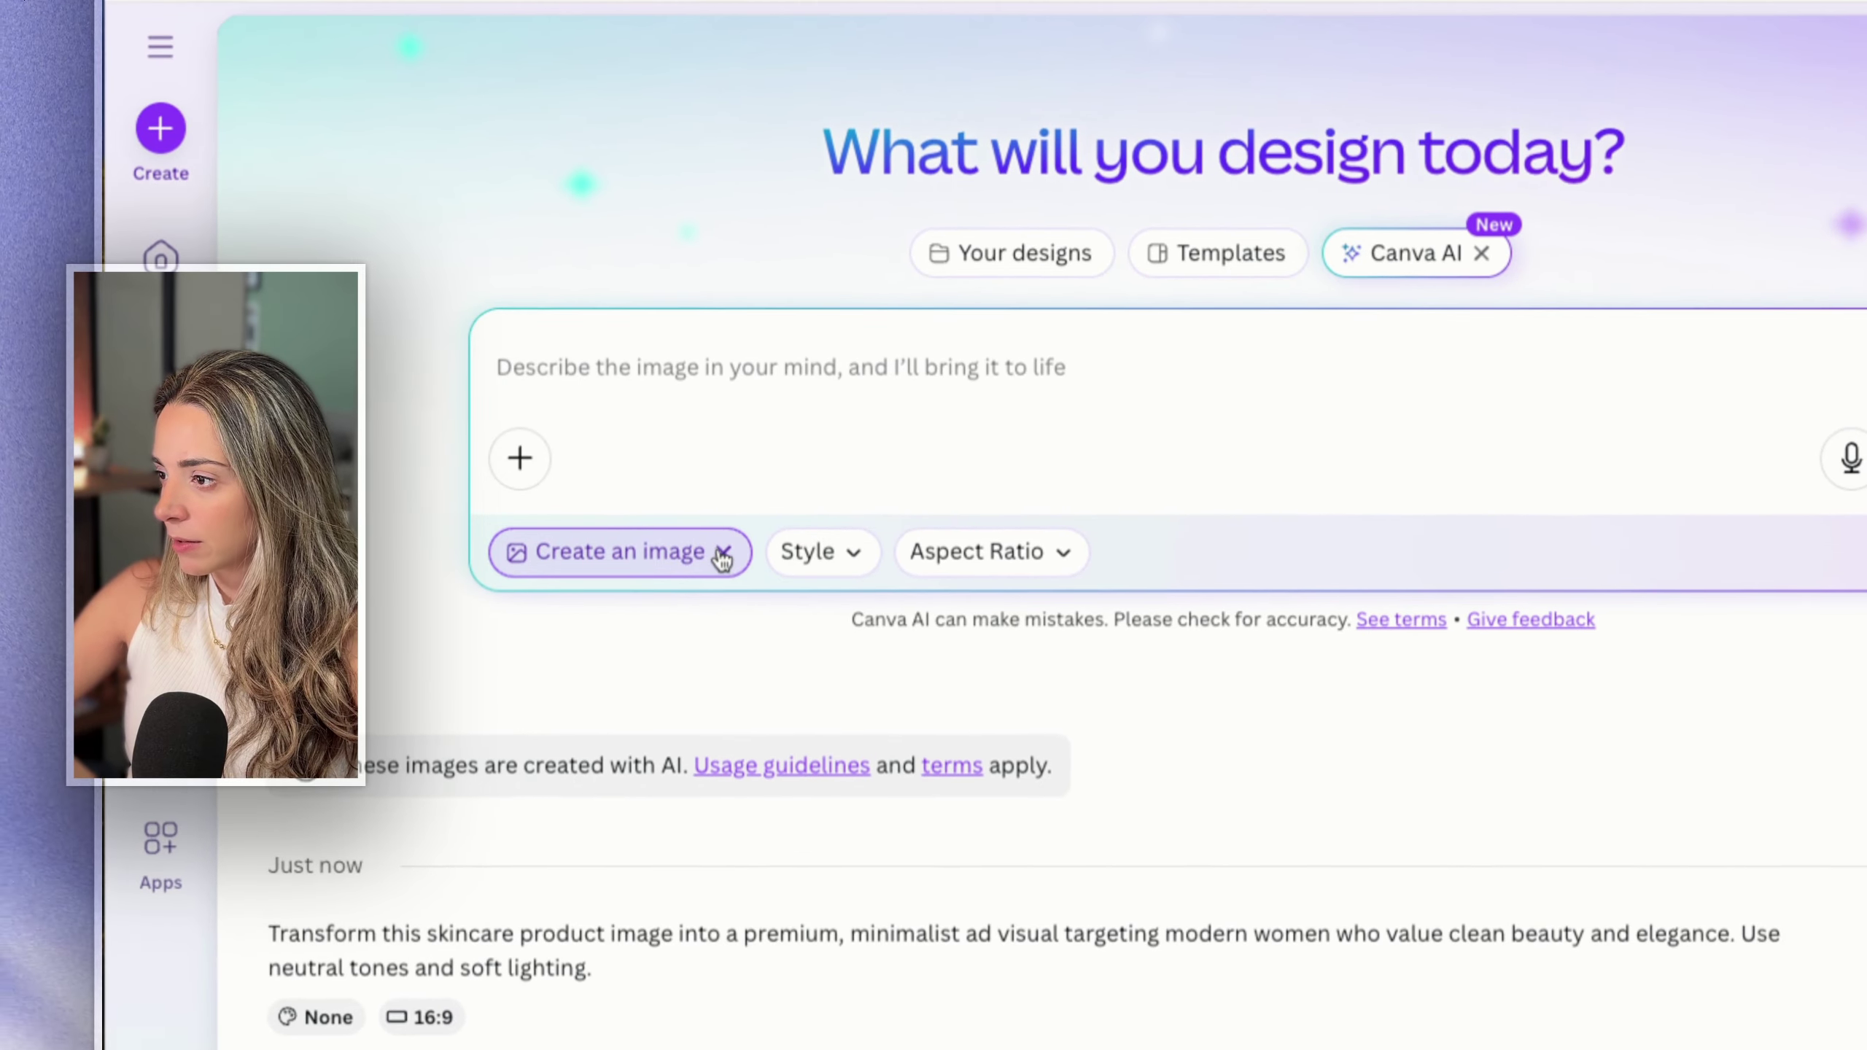
Step: Change Canva AI from Create an image to Code for me and look through the suggested coding ideas
{"action": "left_click", "coordinate": [548, 429]}
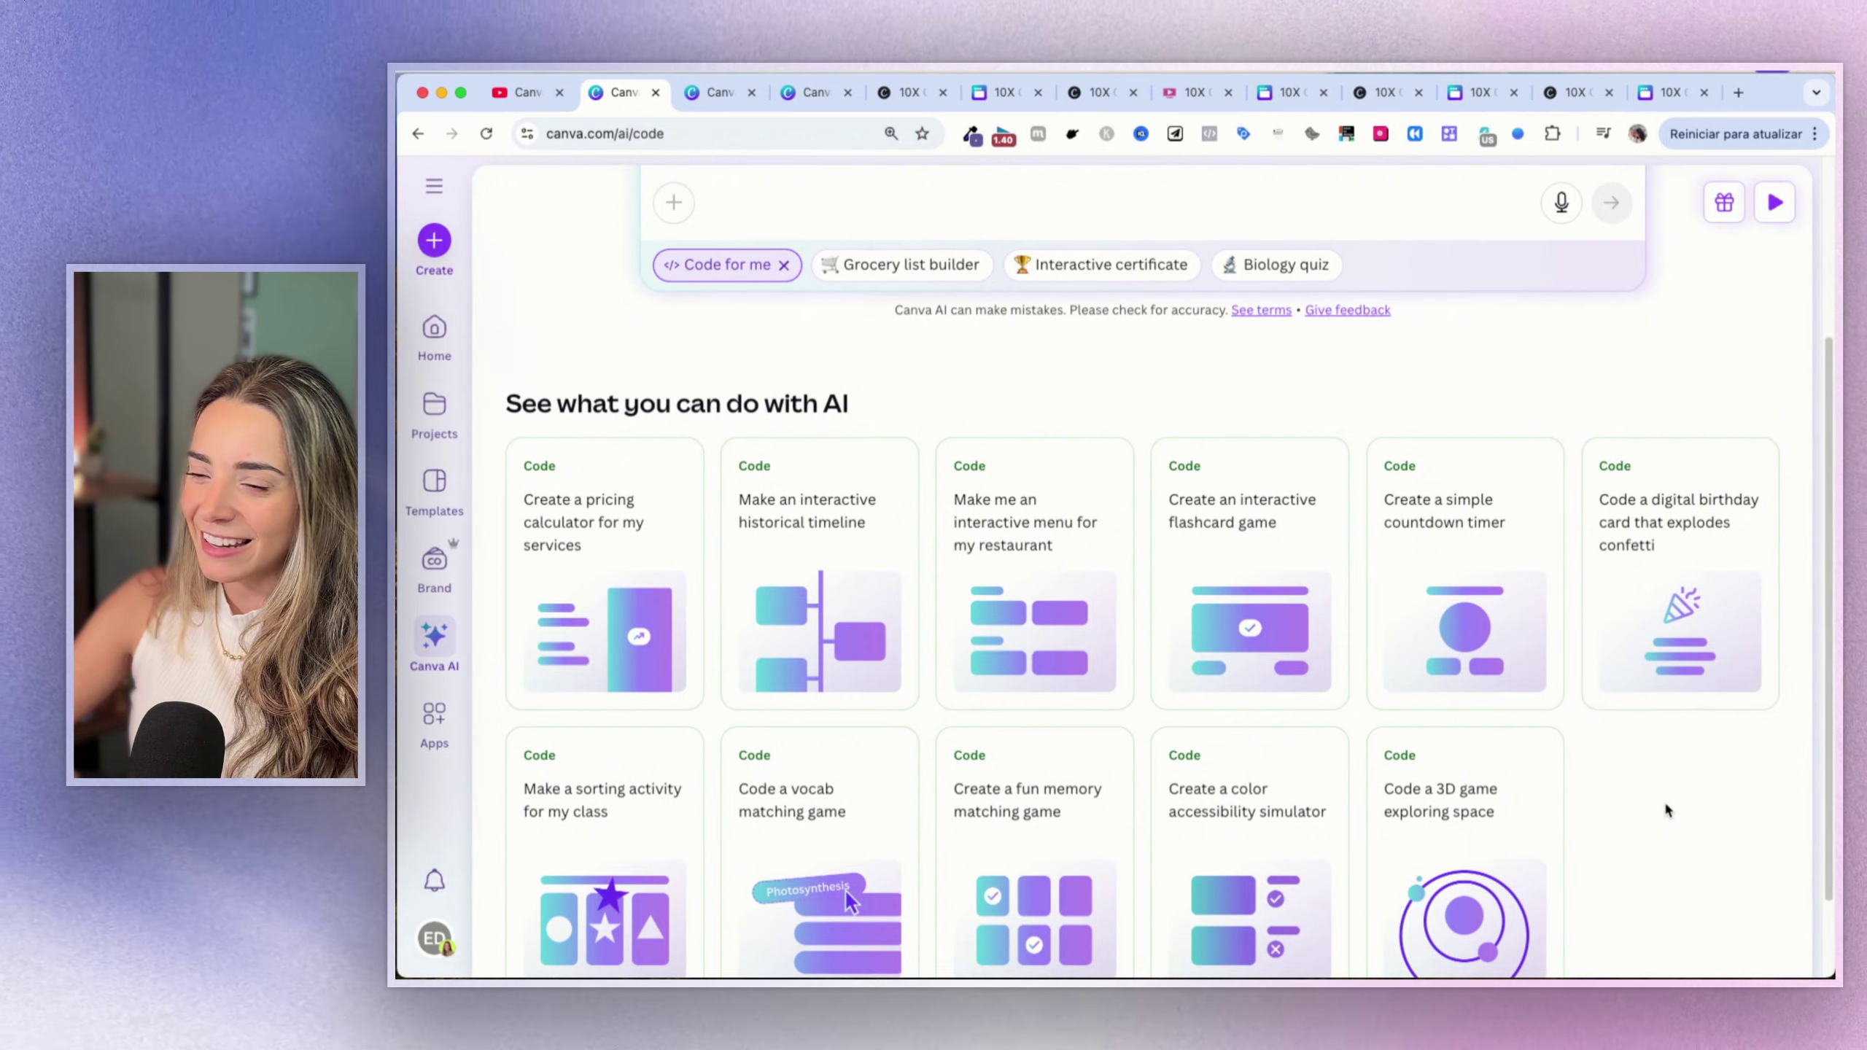
{"action": "scroll", "coordinate": [1660, 797], "scroll_direction": "up", "scroll_amount": 4}
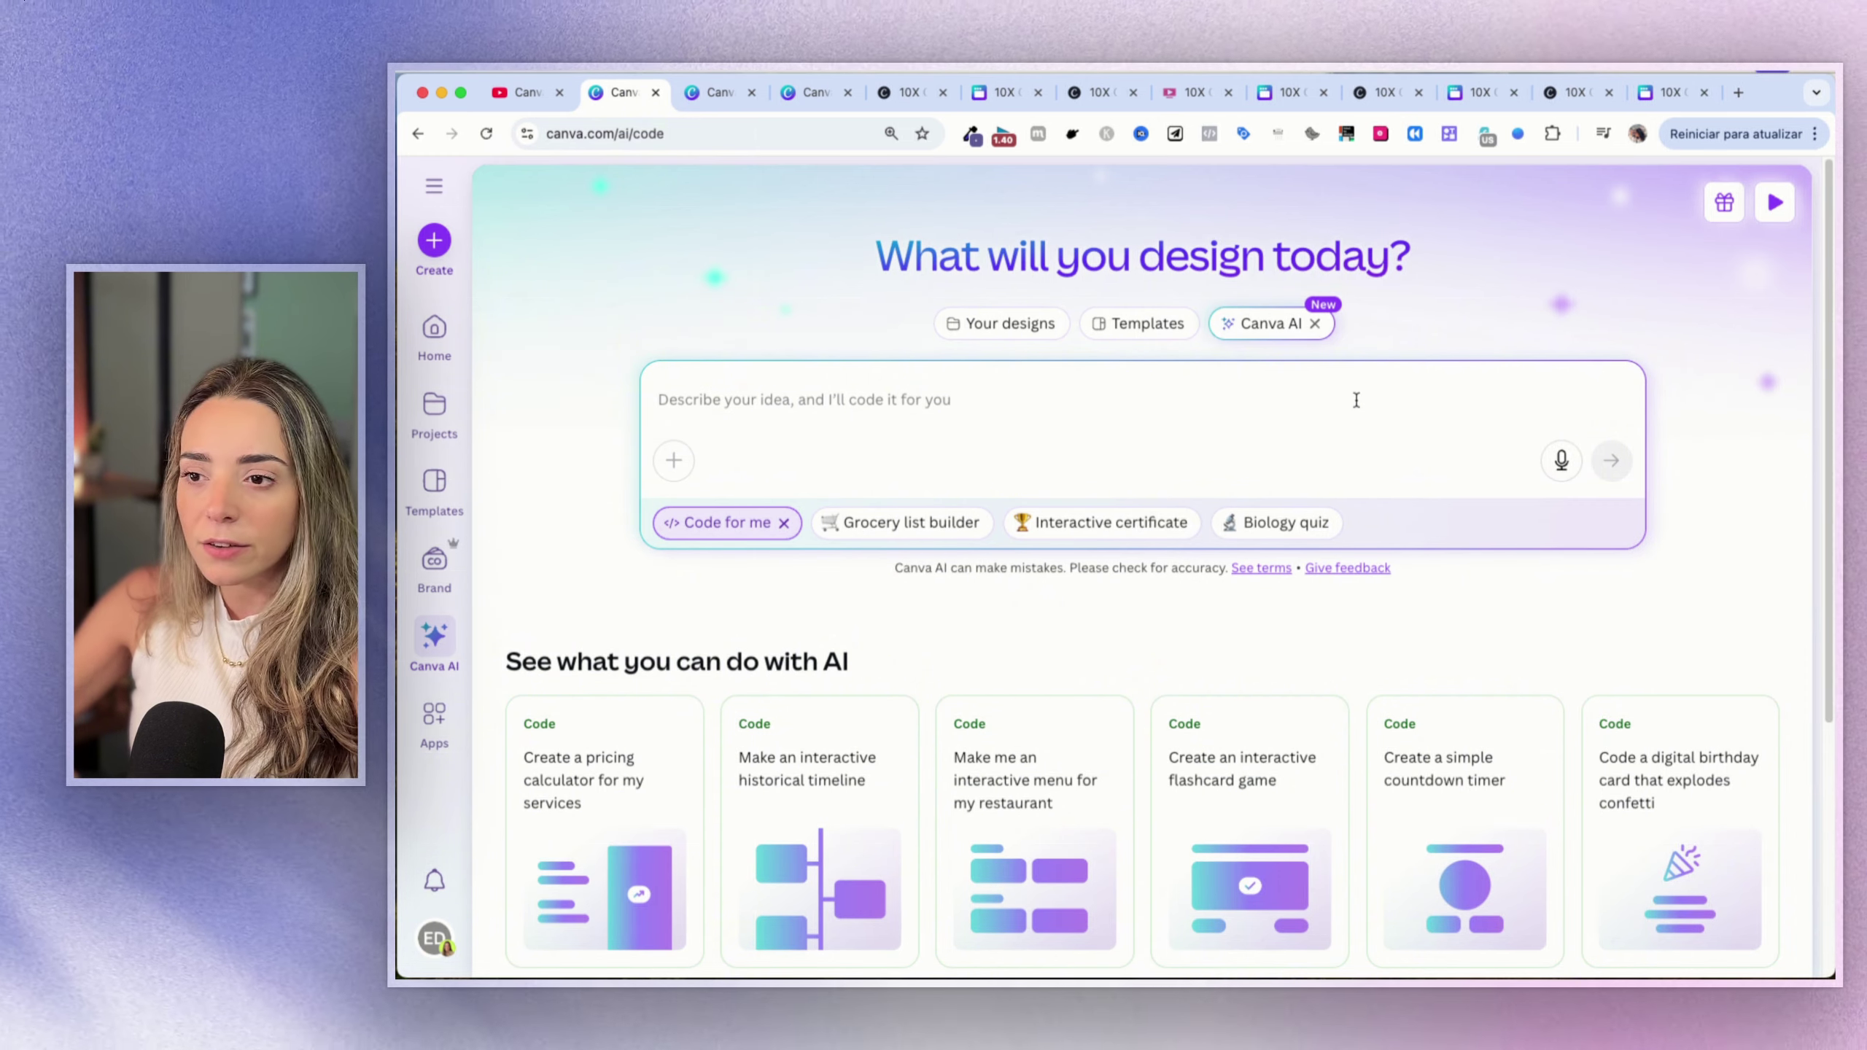
{"action": "scroll", "coordinate": [1302, 405], "scroll_direction": "down", "scroll_amount": 5}
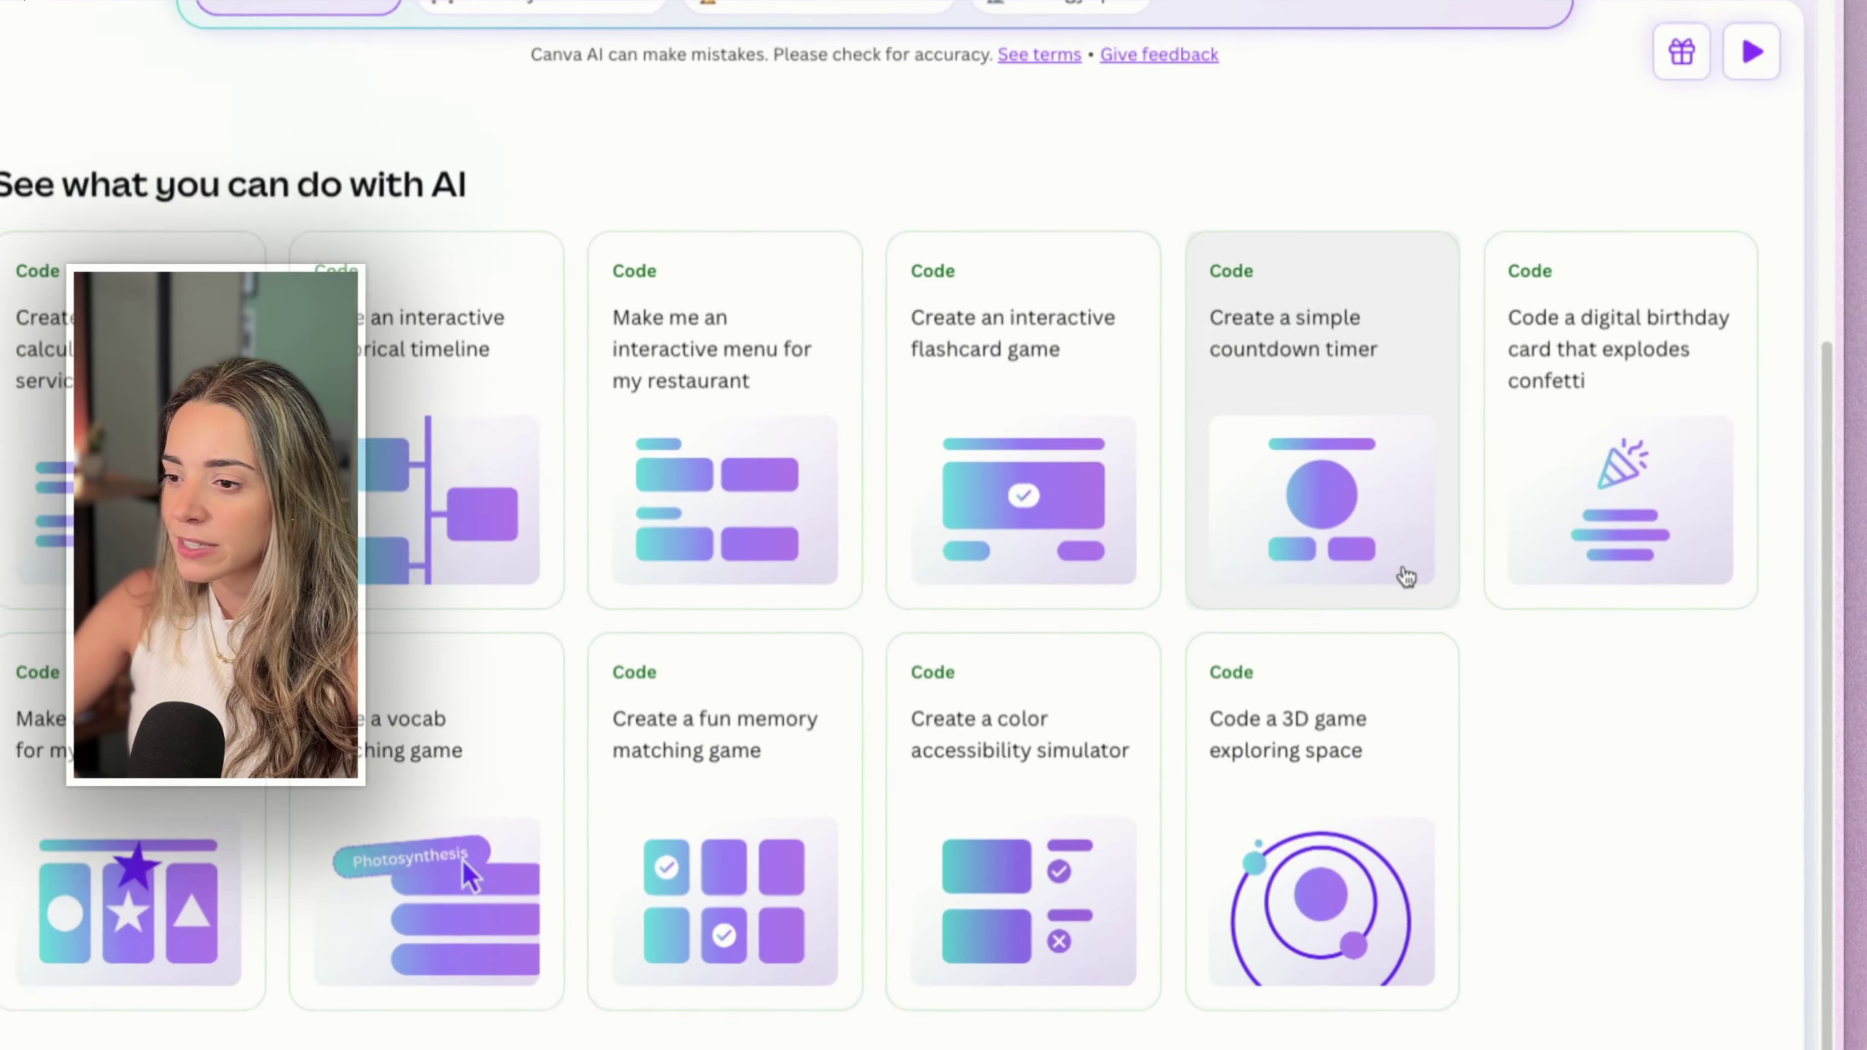
{"action": "scroll", "coordinate": [1645, 655], "scroll_direction": "up", "scroll_amount": 5}
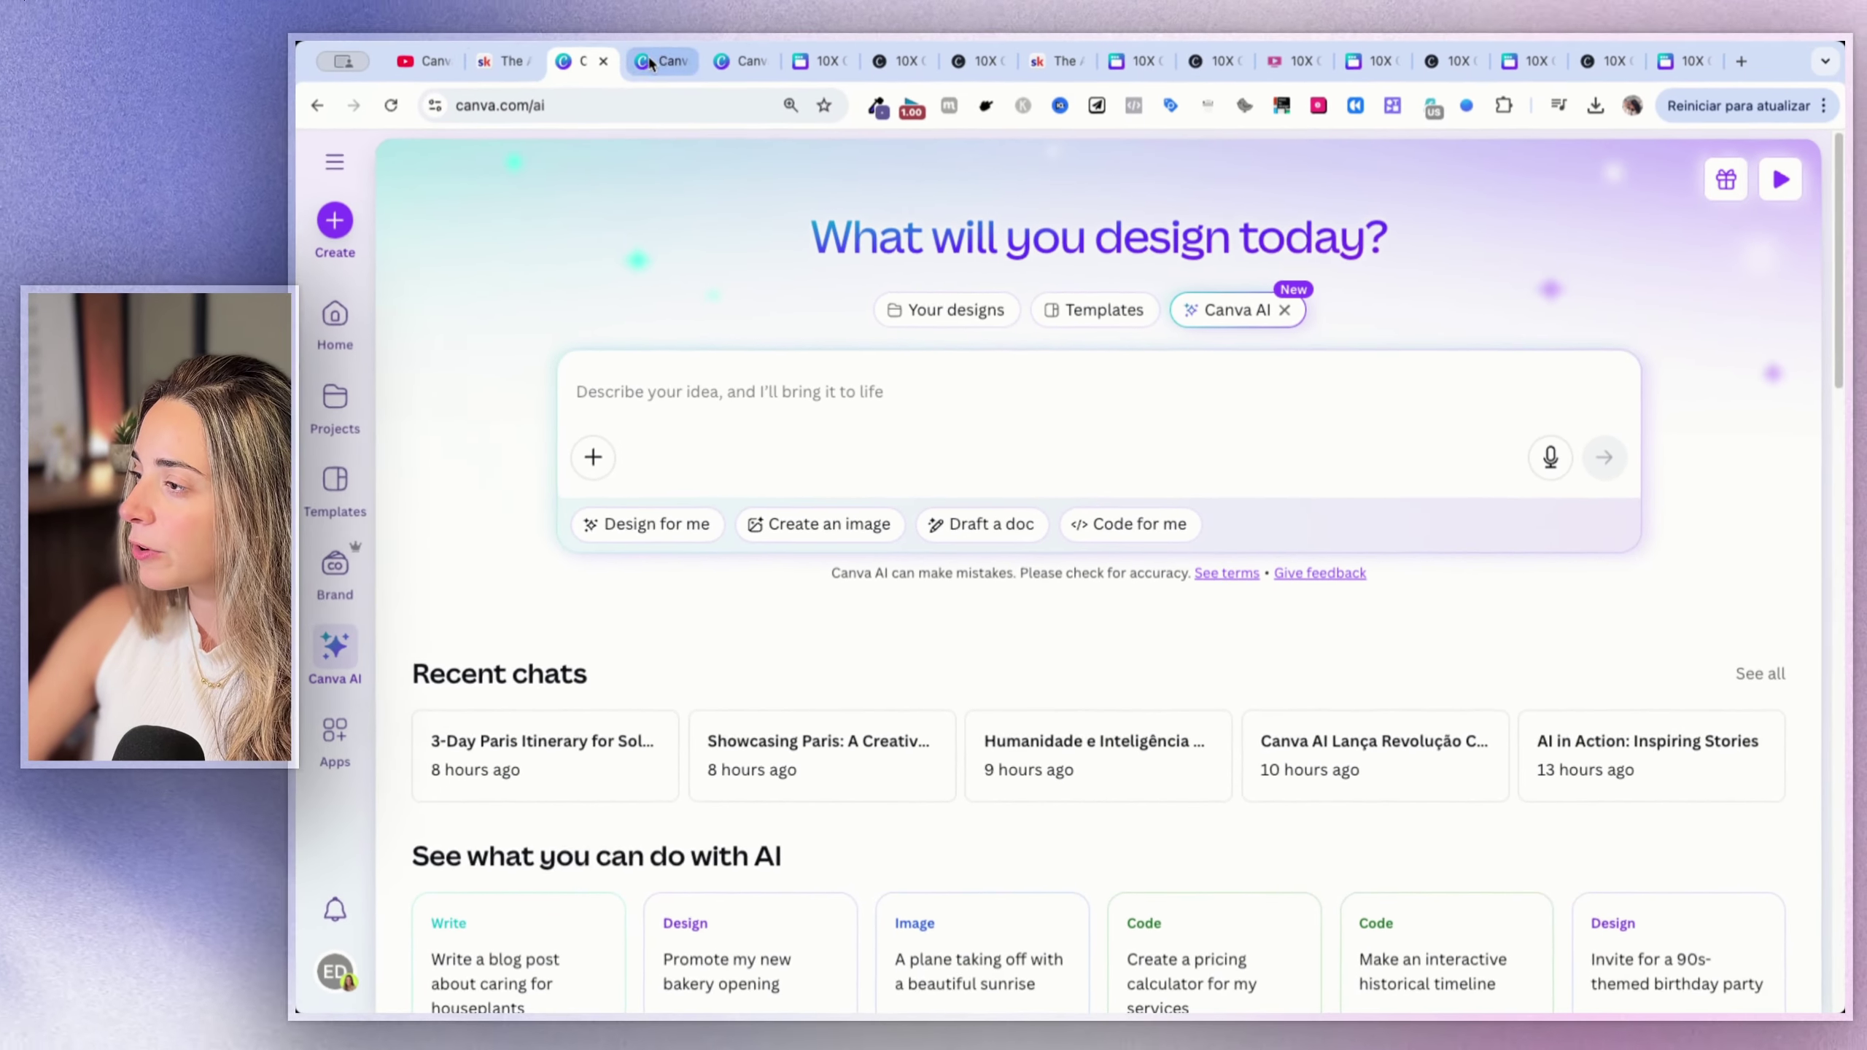
Step: Switch to The AI Atelier community page on Skool and highlight the group's description
{"action": "left_click", "coordinate": [512, 66]}
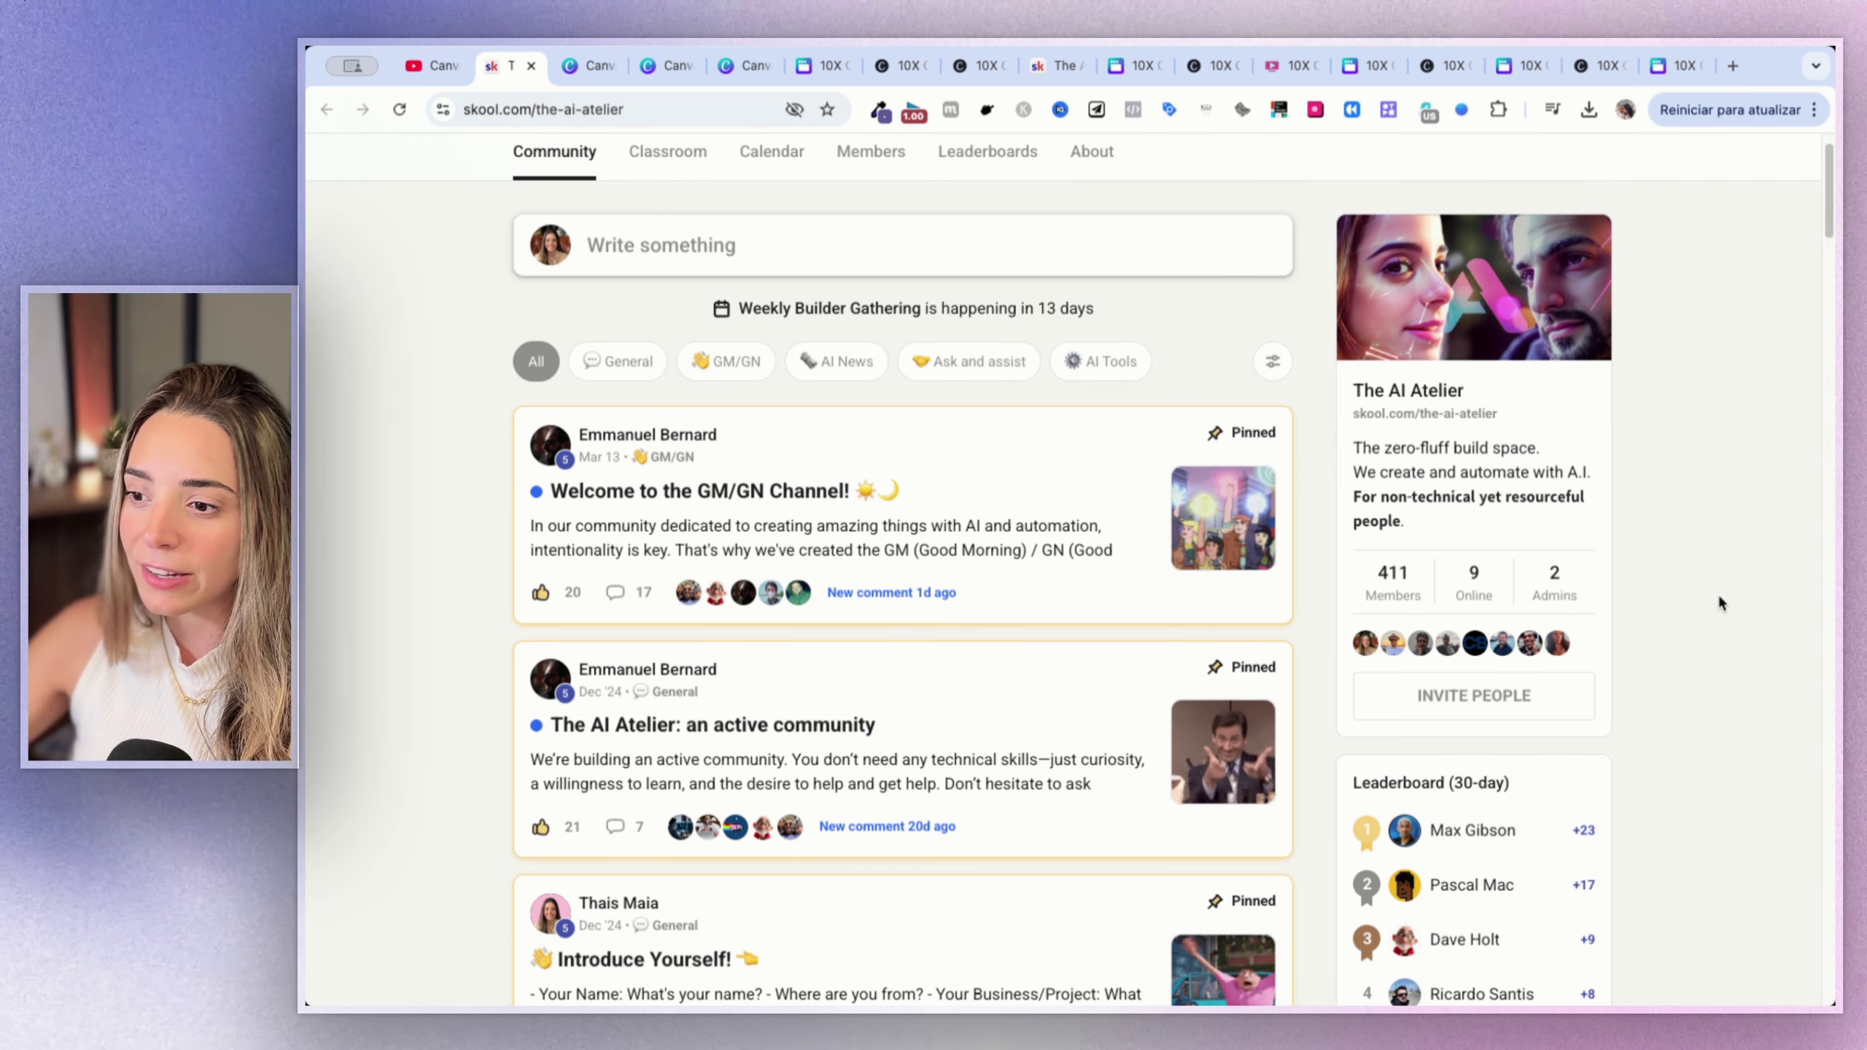
{"action": "scroll", "coordinate": [1639, 506], "scroll_direction": "down", "scroll_amount": 1}
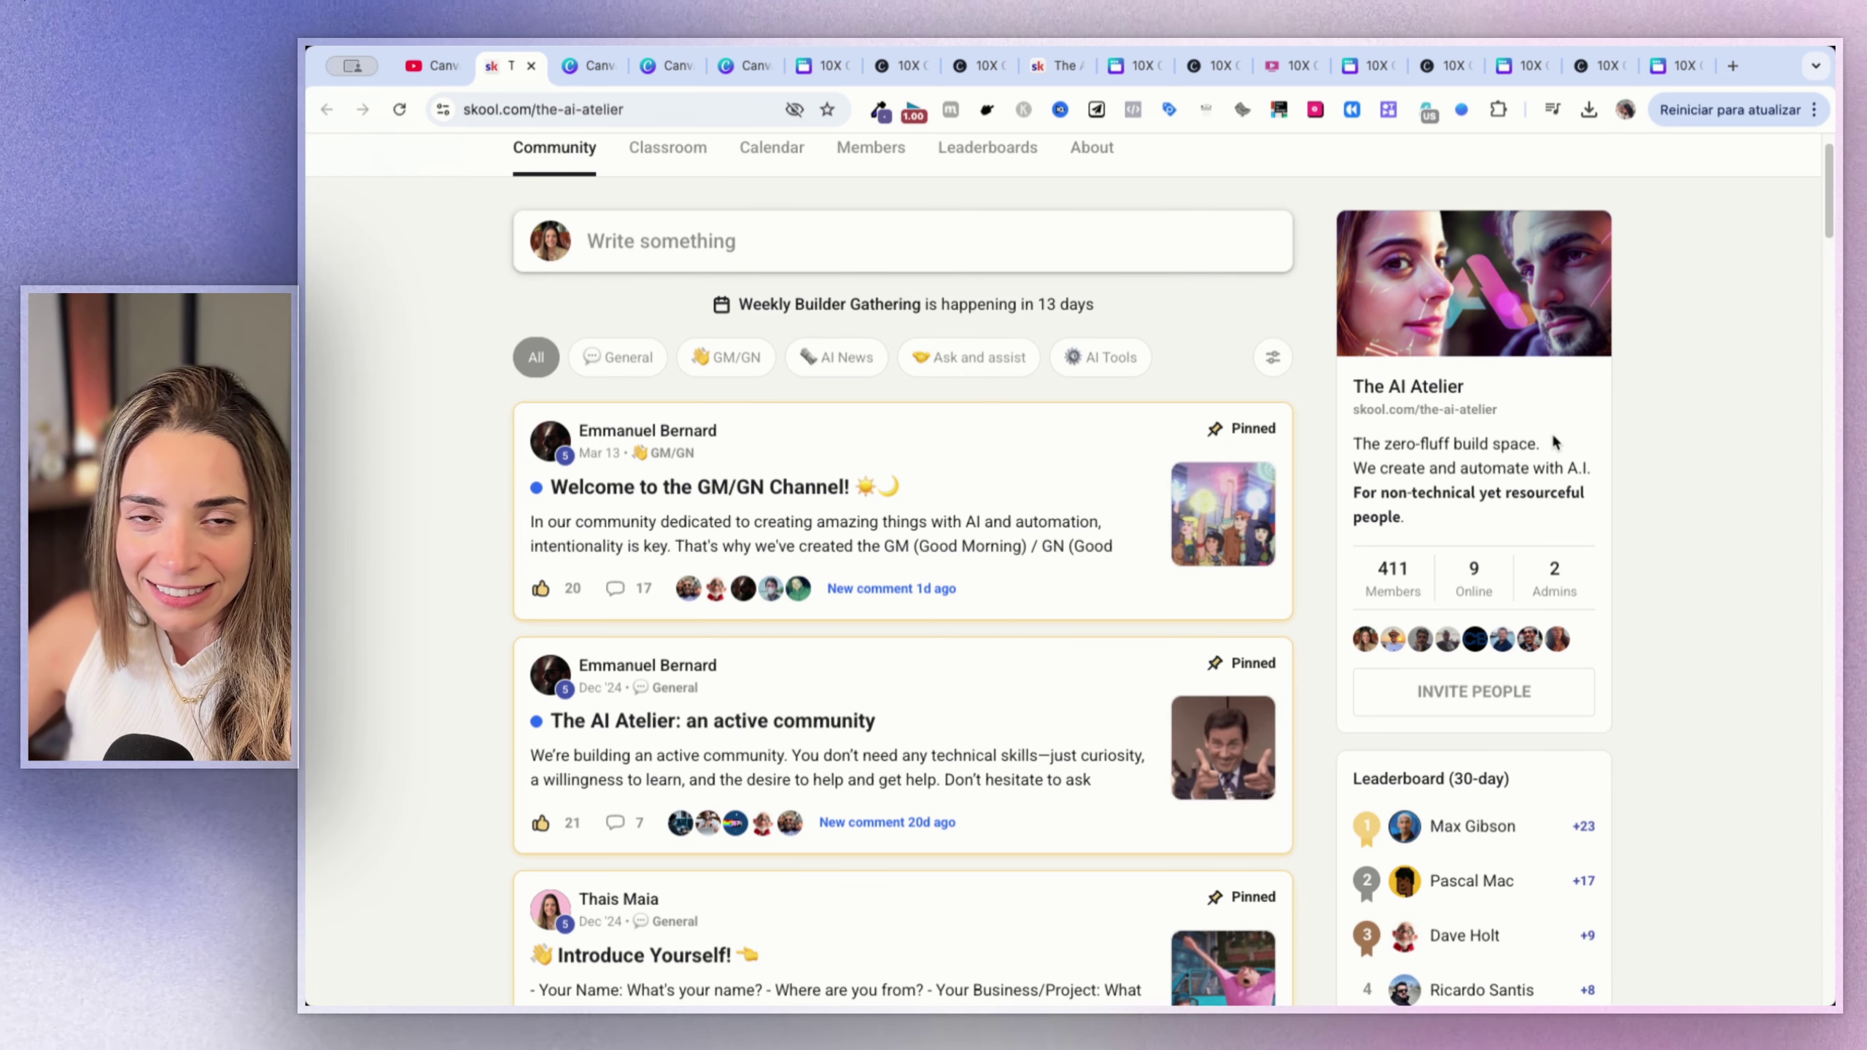
{"action": "left_click_drag", "start_coordinate": [1553, 517], "coordinate": [1552, 420]}
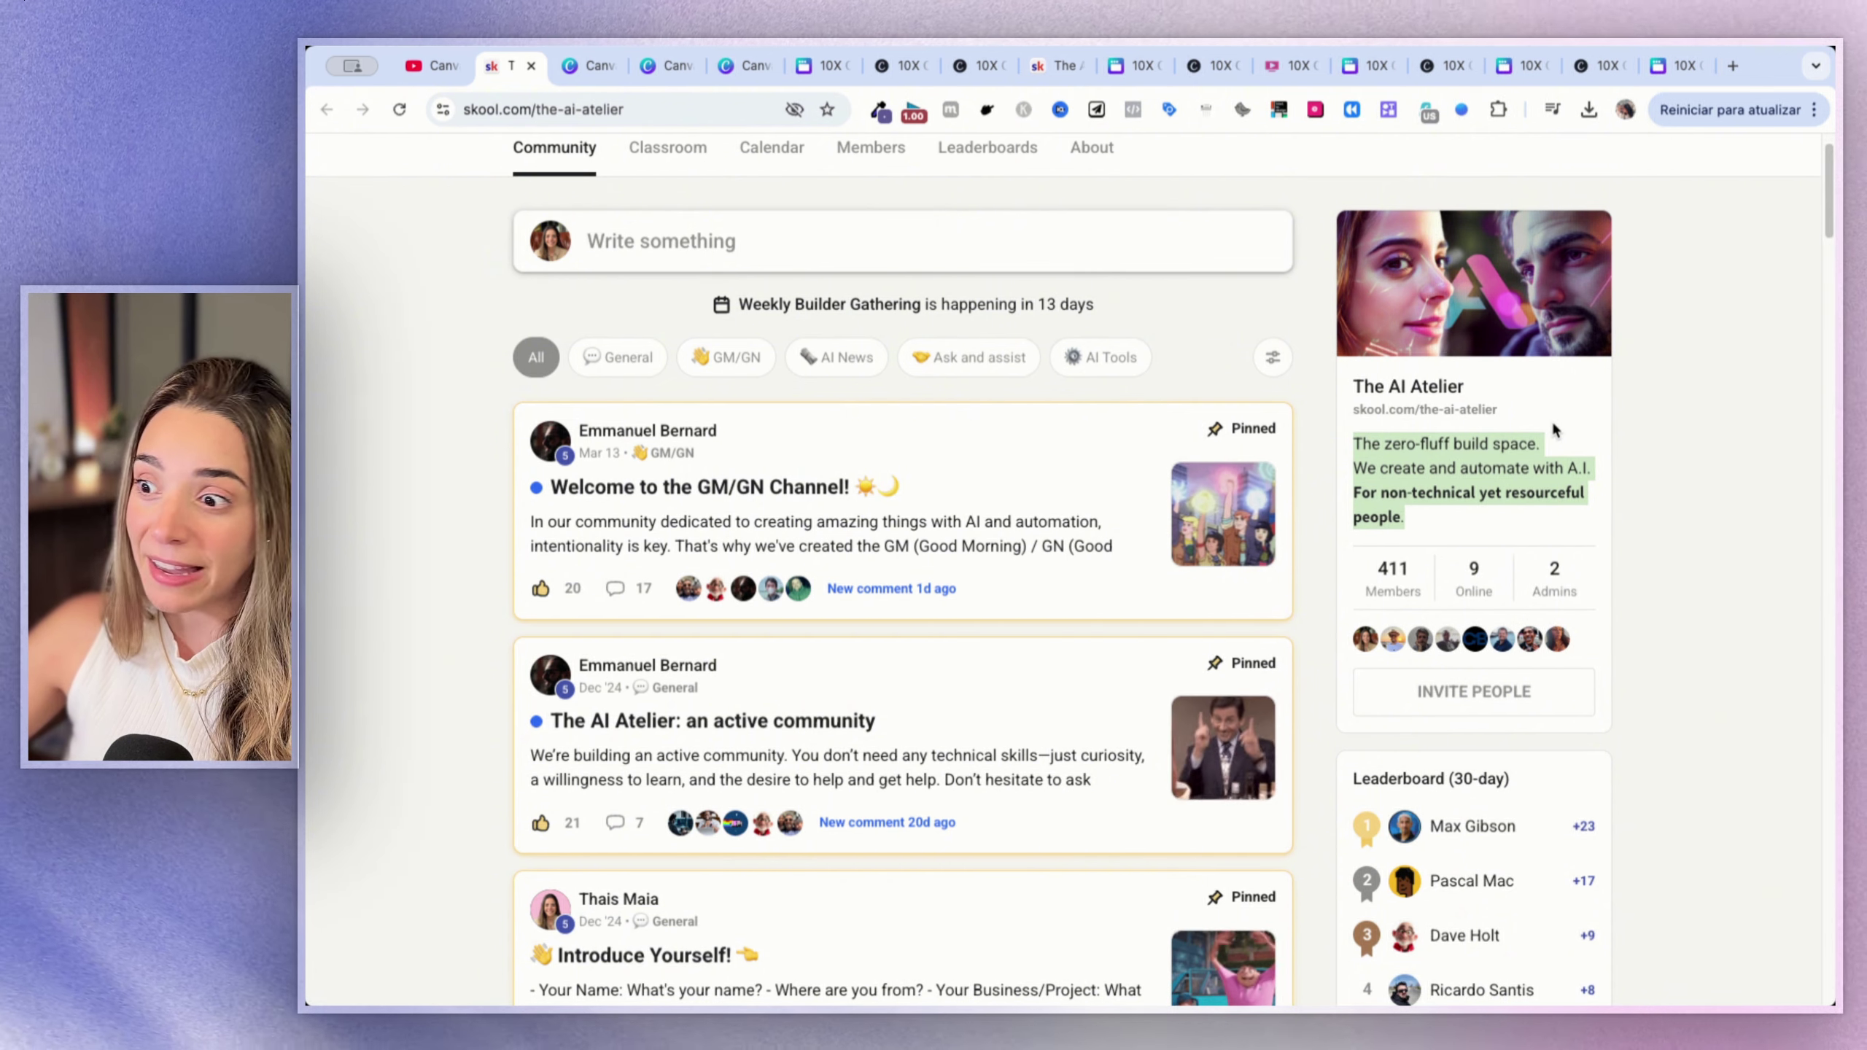
{"action": "left_click", "coordinate": [1552, 421]}
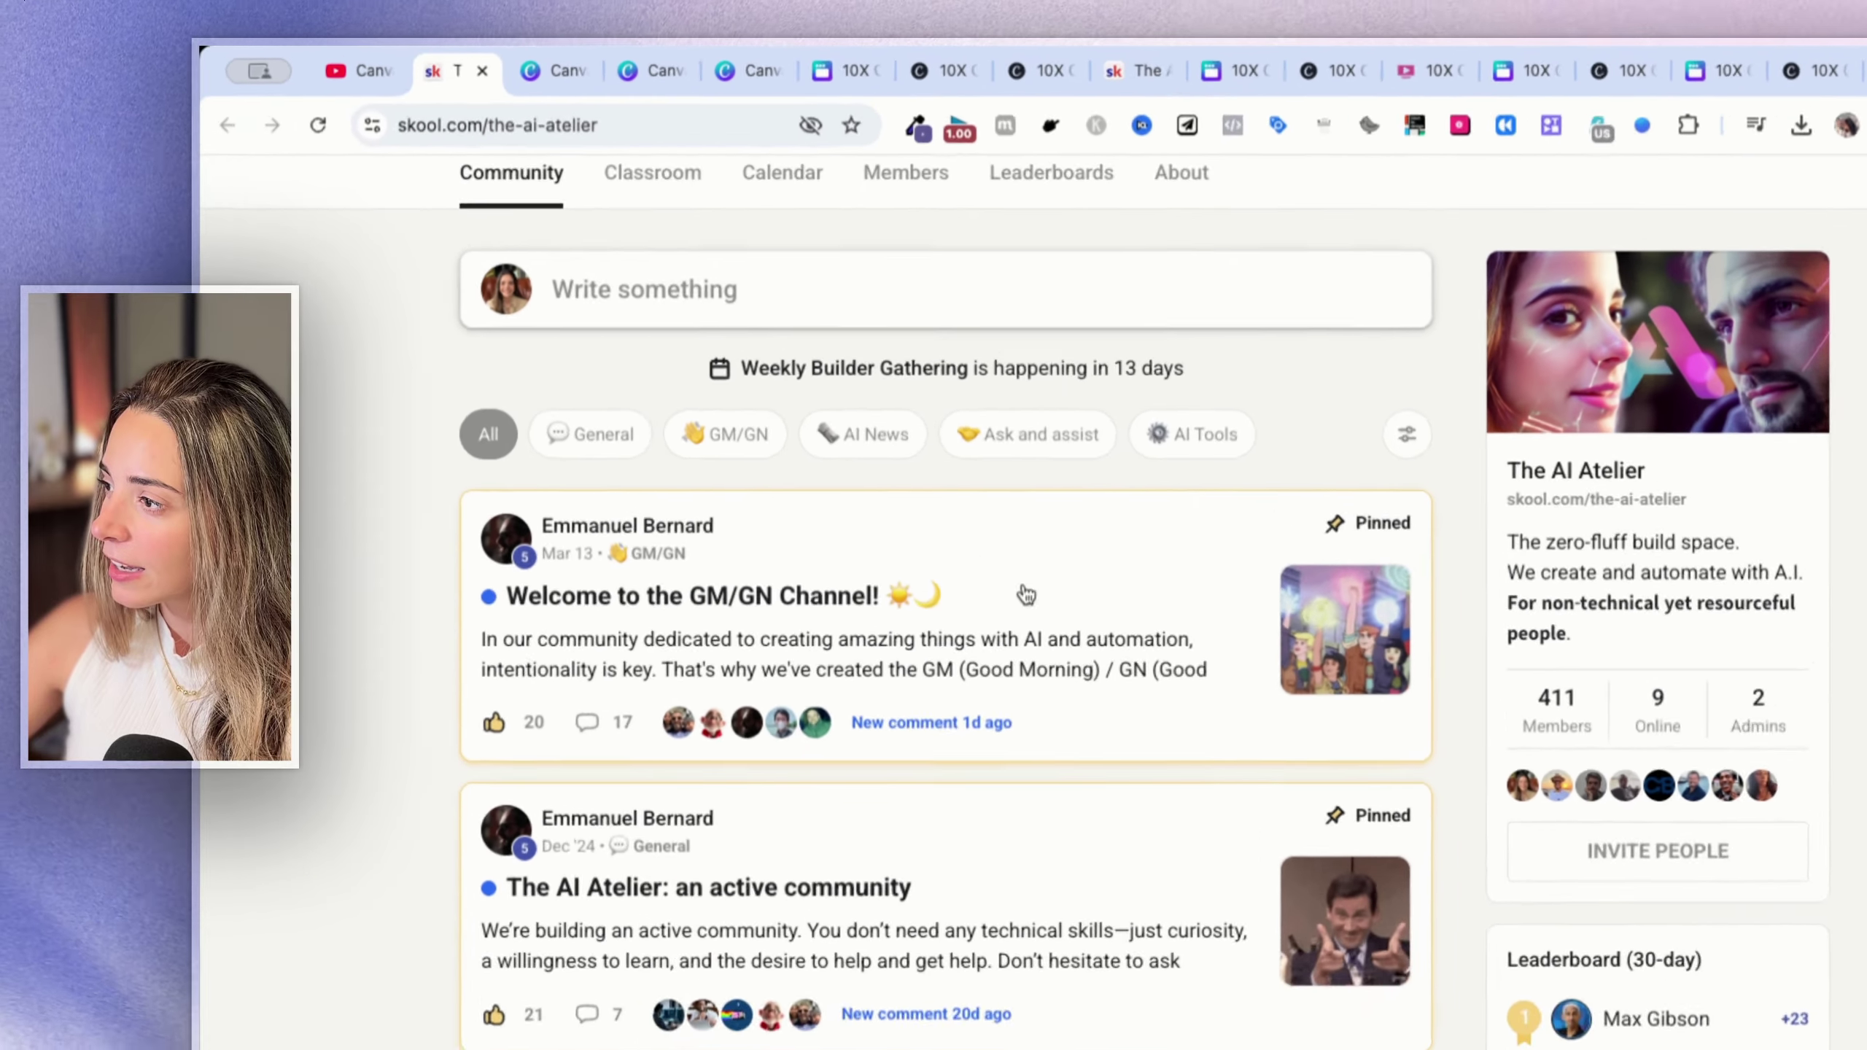
Step: Open the community's Classroom and look over the available courses, including n8n Blacksmith - the Apprentice
{"action": "scroll", "coordinate": [1019, 581], "scroll_direction": "up", "scroll_amount": 2}
{"action": "left_click", "coordinate": [667, 221]}
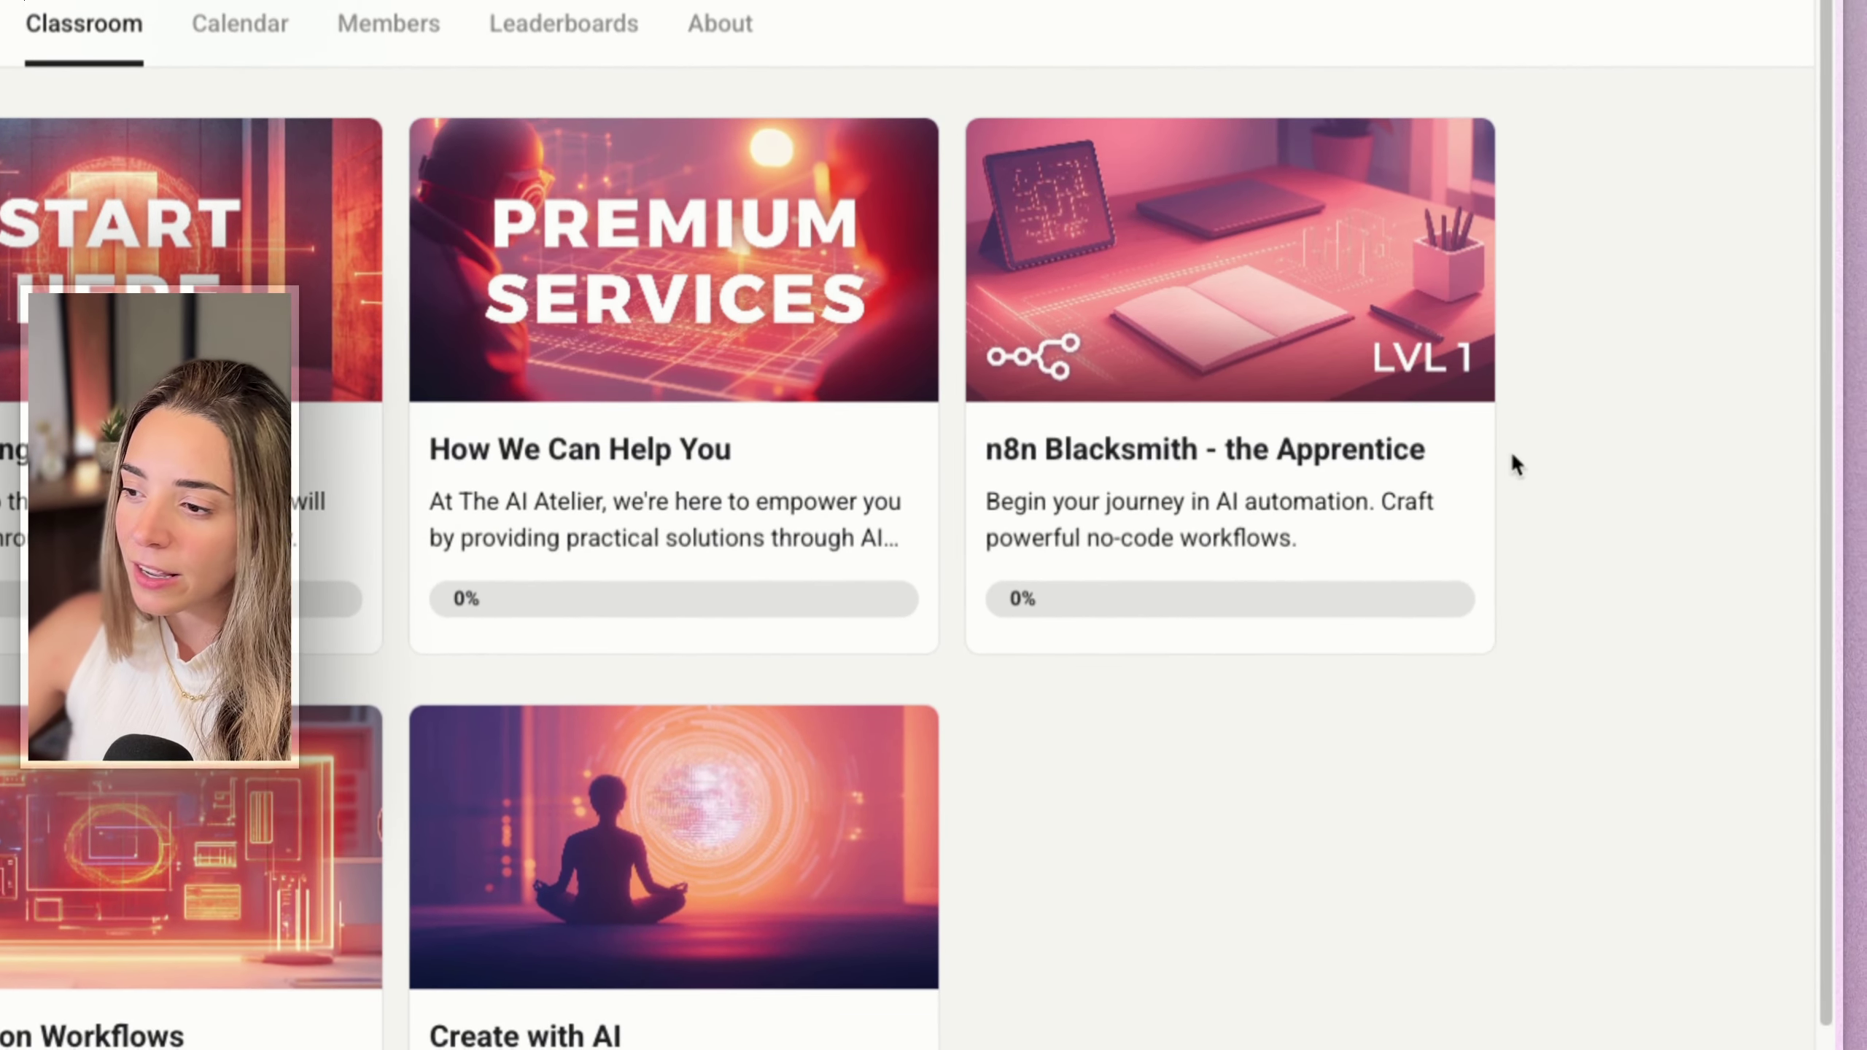
{"action": "left_click_drag", "start_coordinate": [1438, 419], "coordinate": [999, 405]}
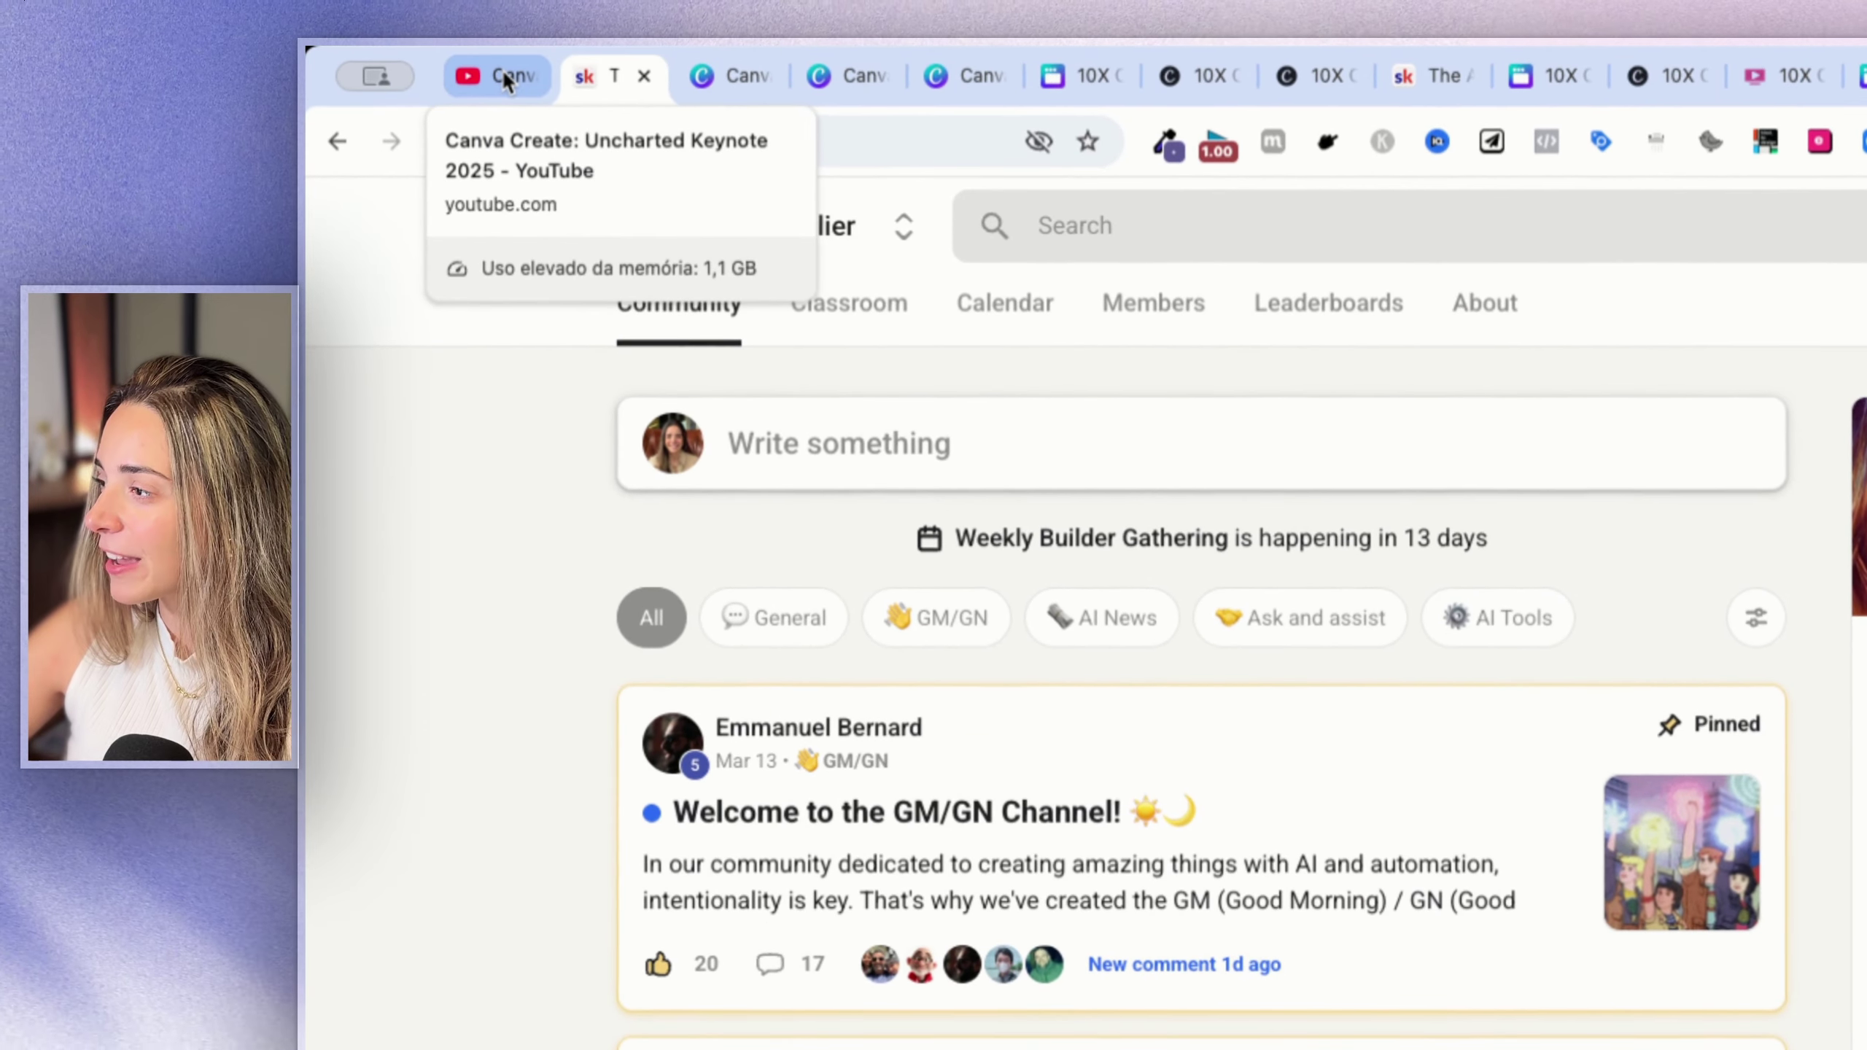
Step: Switch to the Canva Create keynote on YouTube and play the community segment of Introducing Canva Code from about 39:57
{"action": "left_click", "coordinate": [439, 67]}
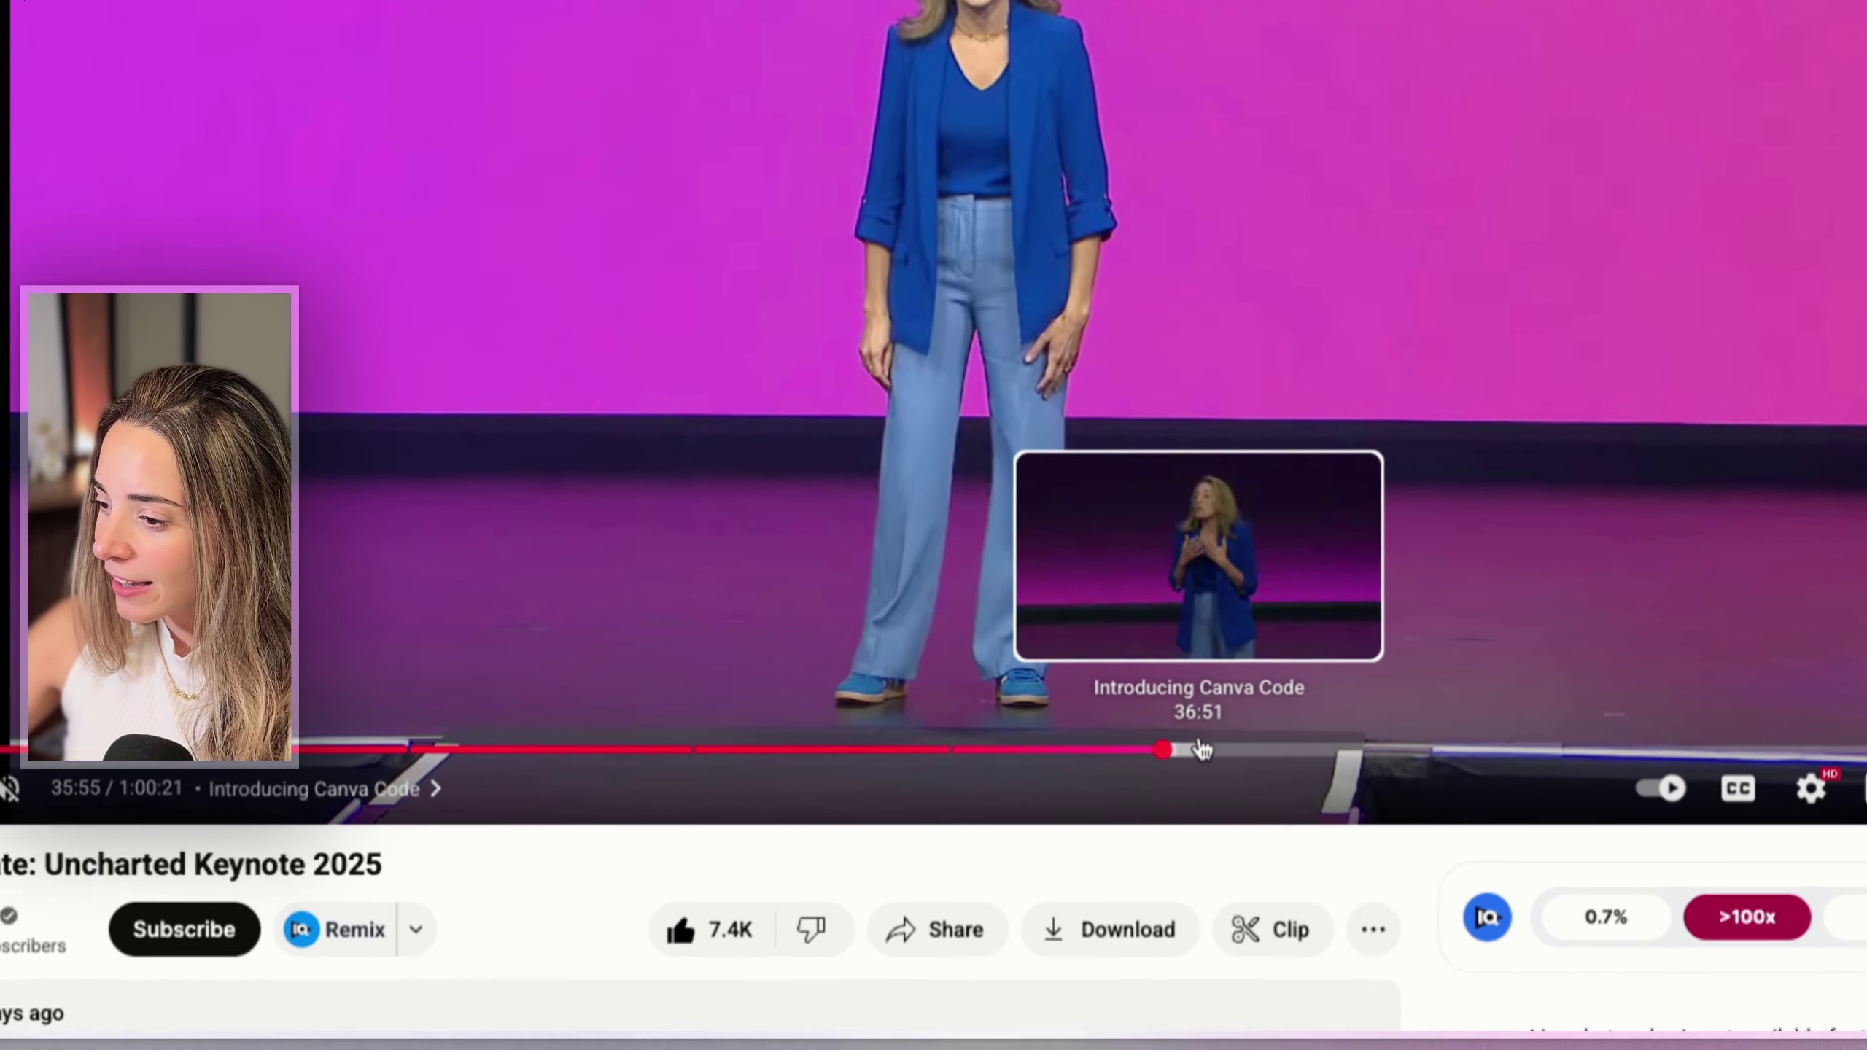
{"action": "left_click", "coordinate": [1283, 750]}
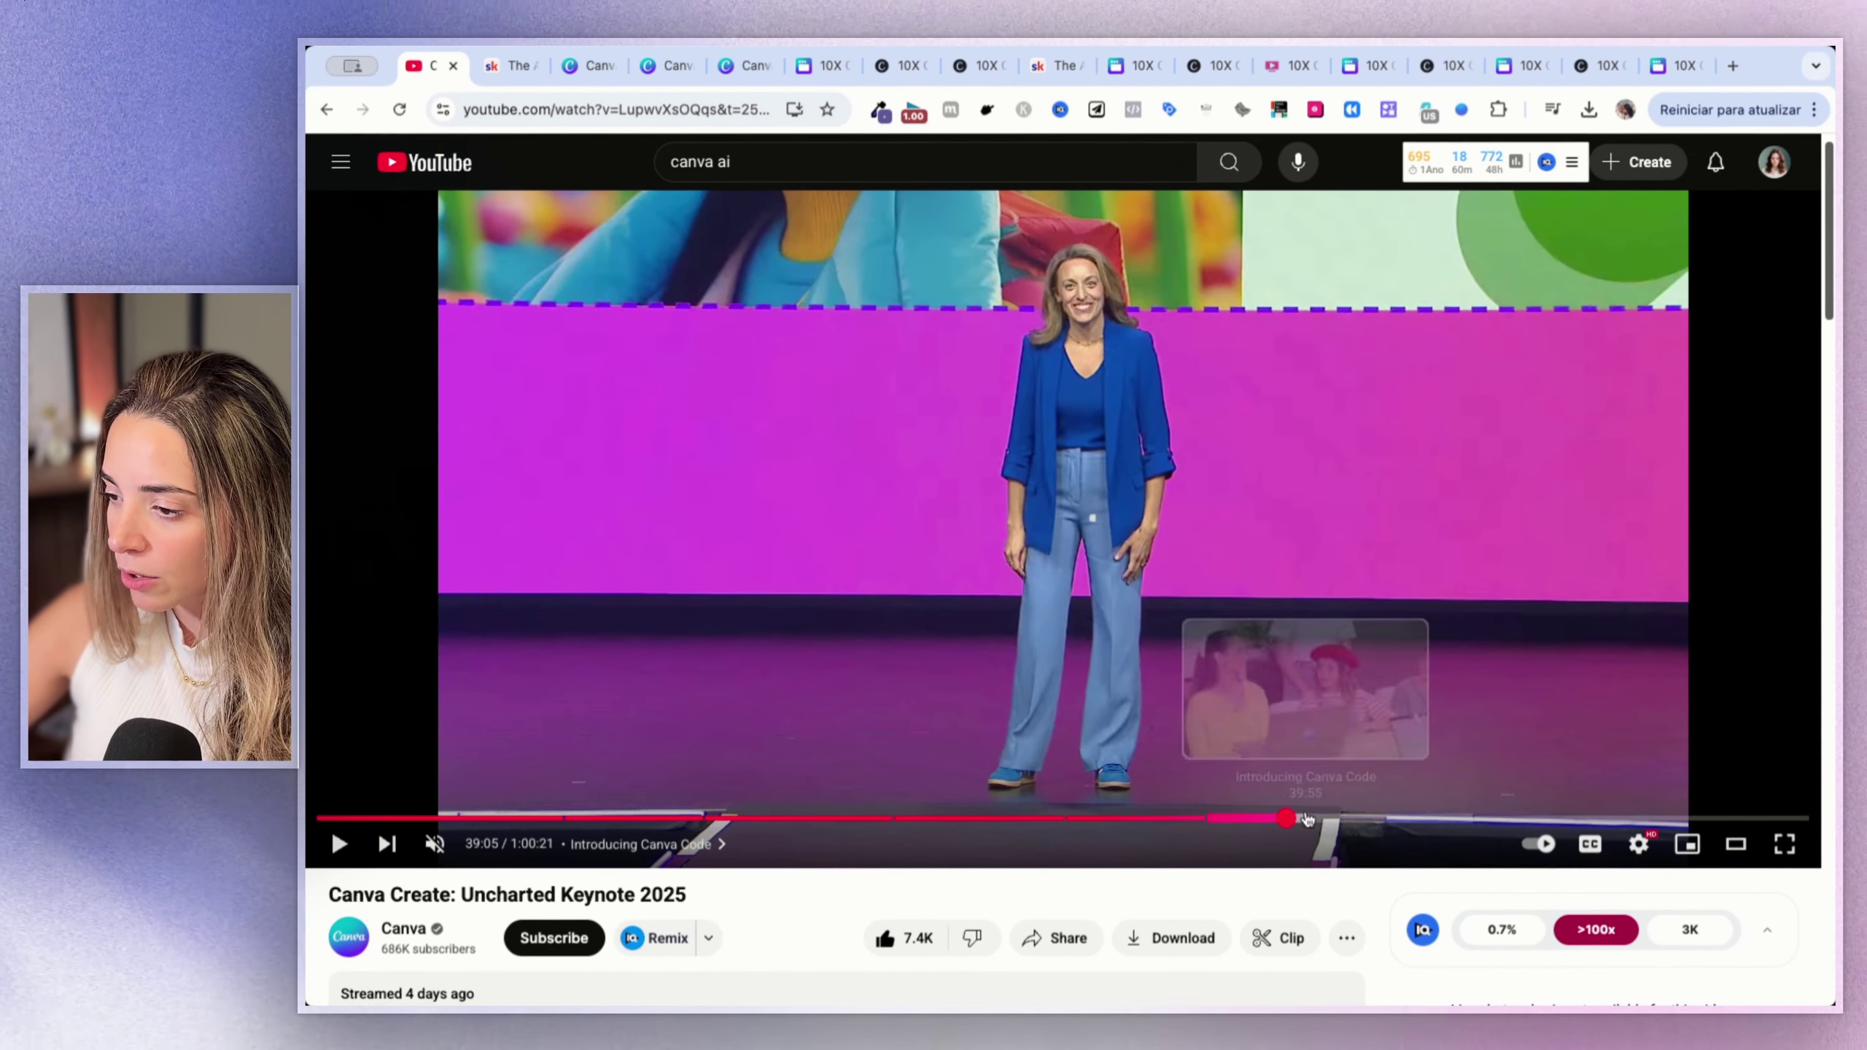
{"action": "left_click", "coordinate": [1307, 818]}
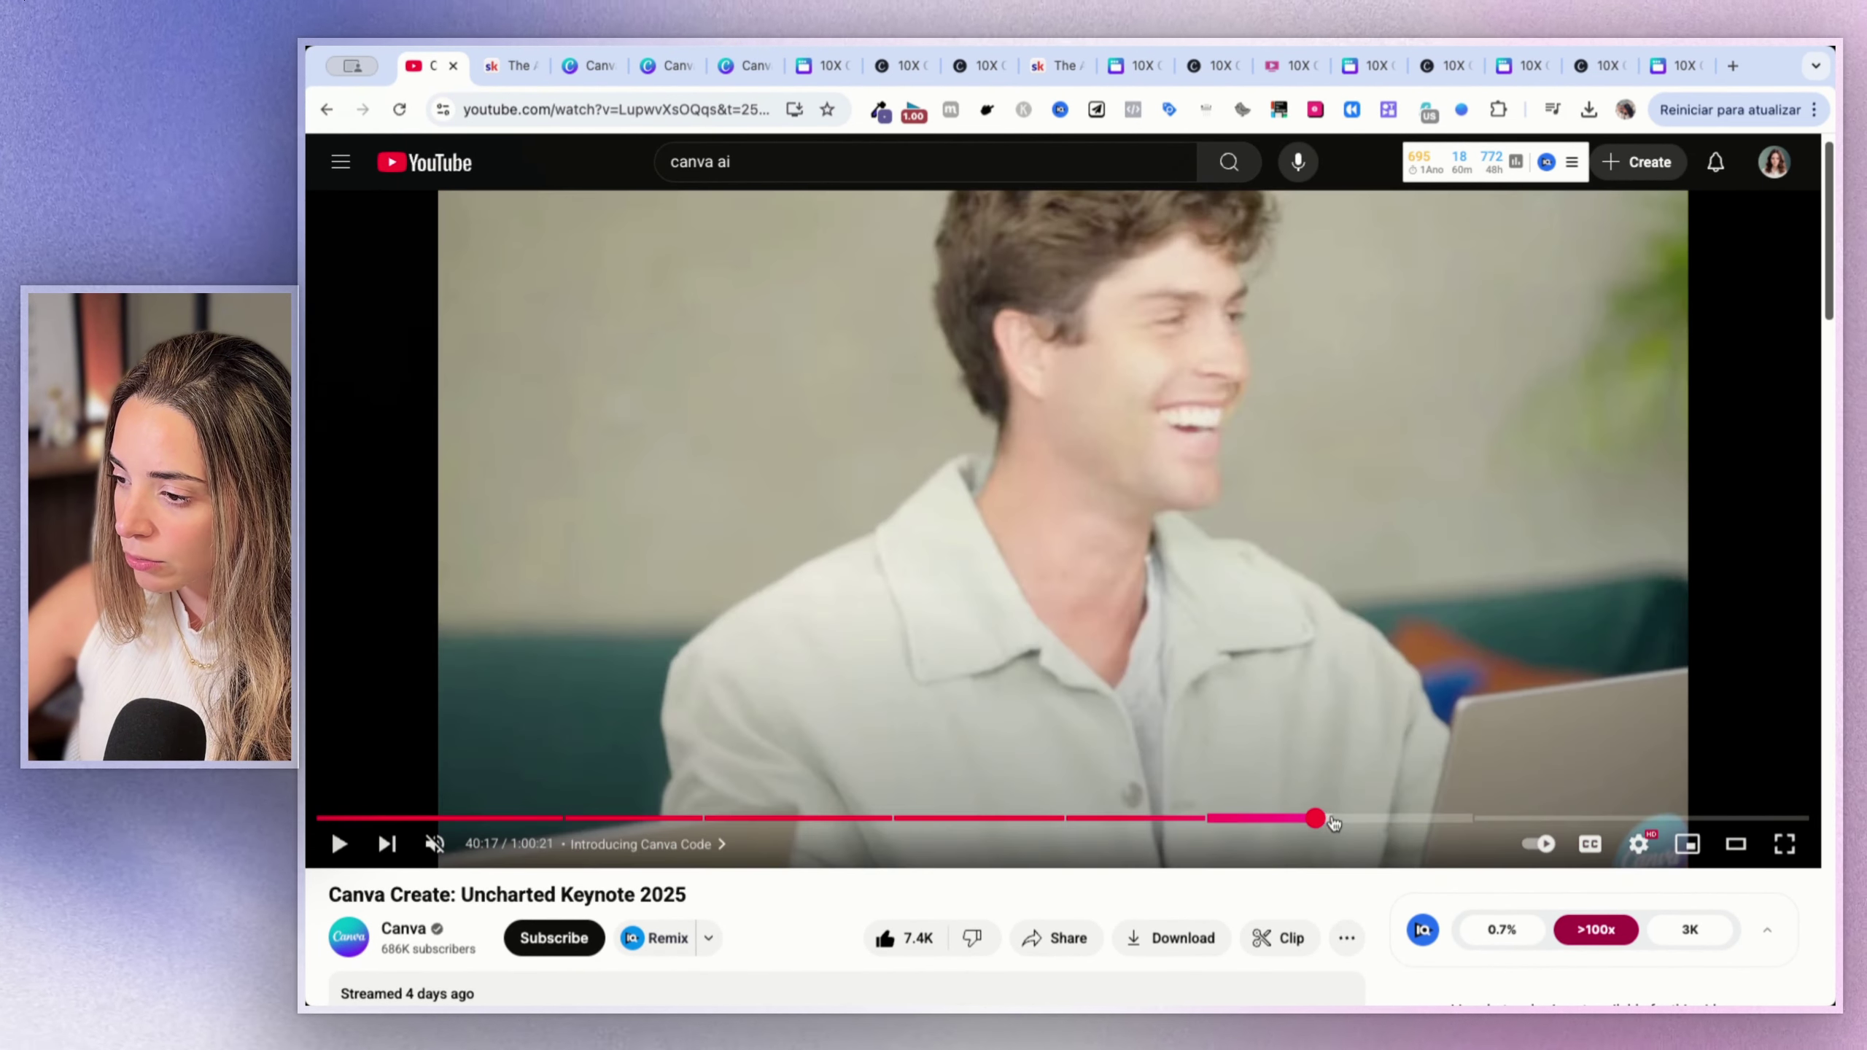
{"action": "left_click", "coordinate": [1303, 818]}
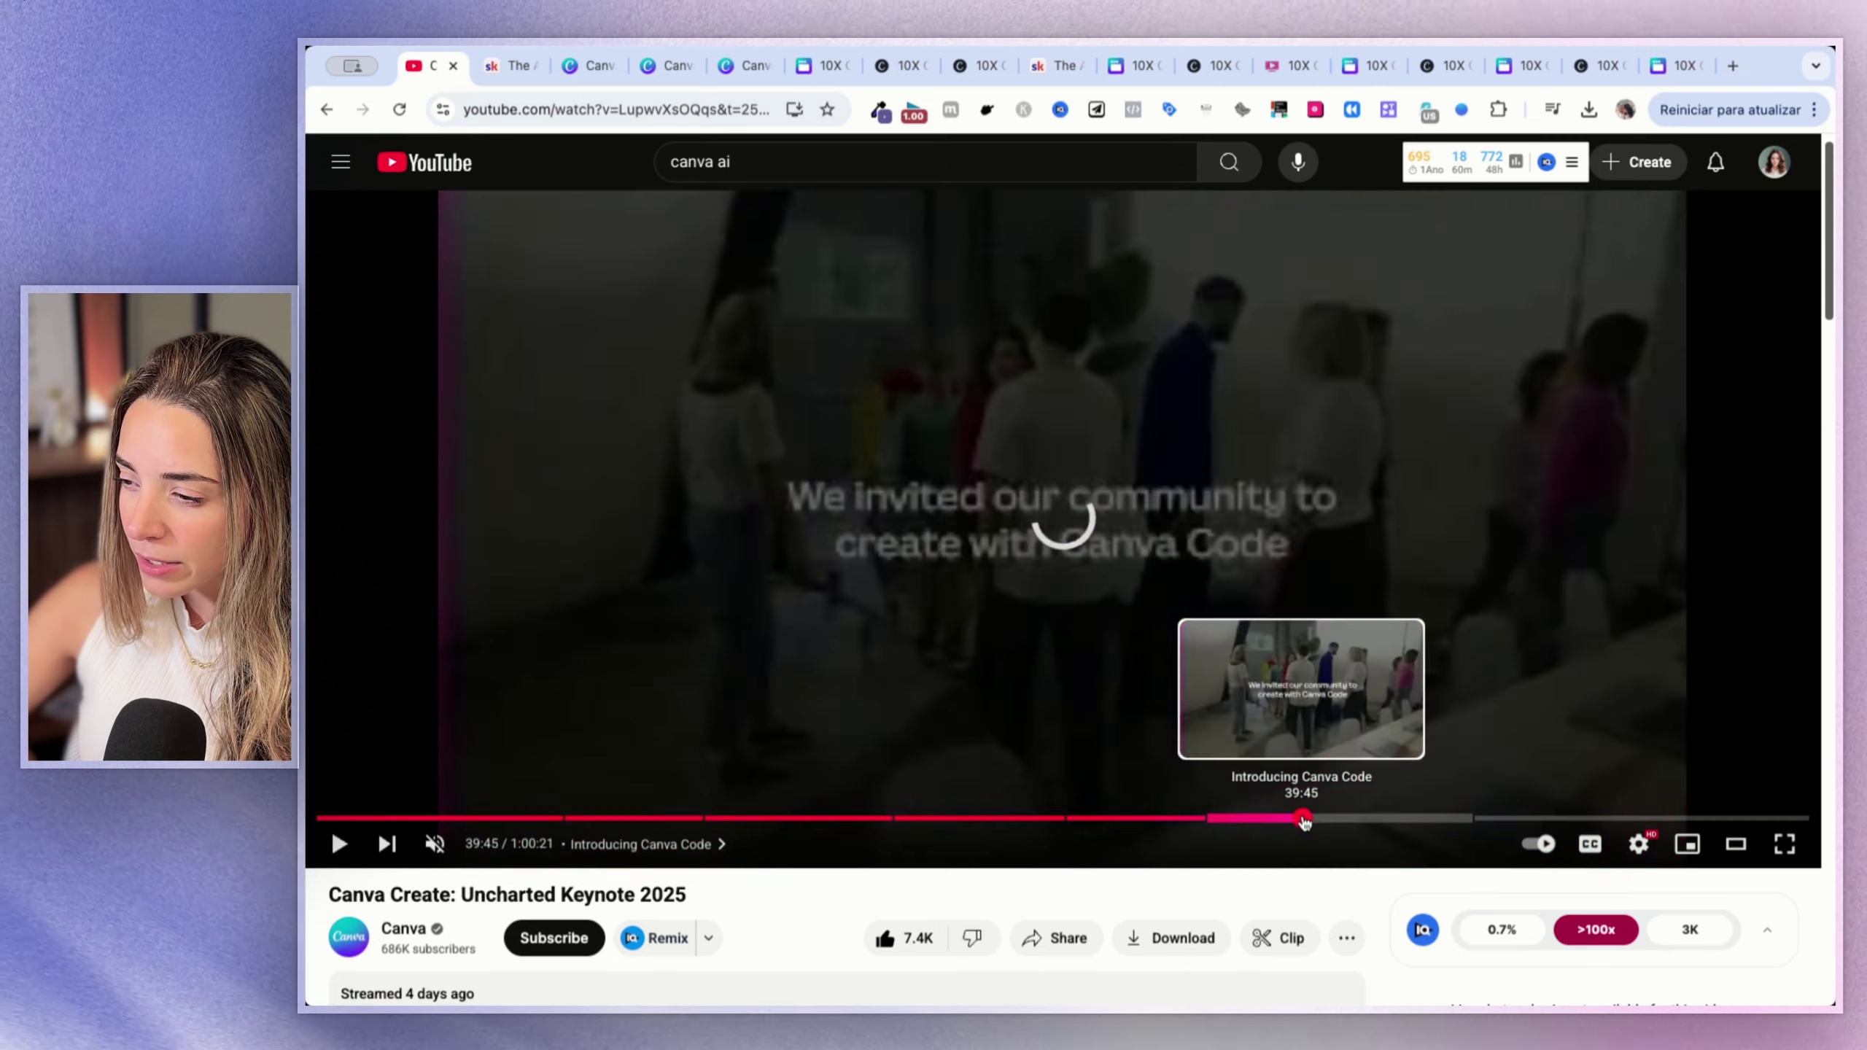
{"action": "left_click", "coordinate": [1304, 818]}
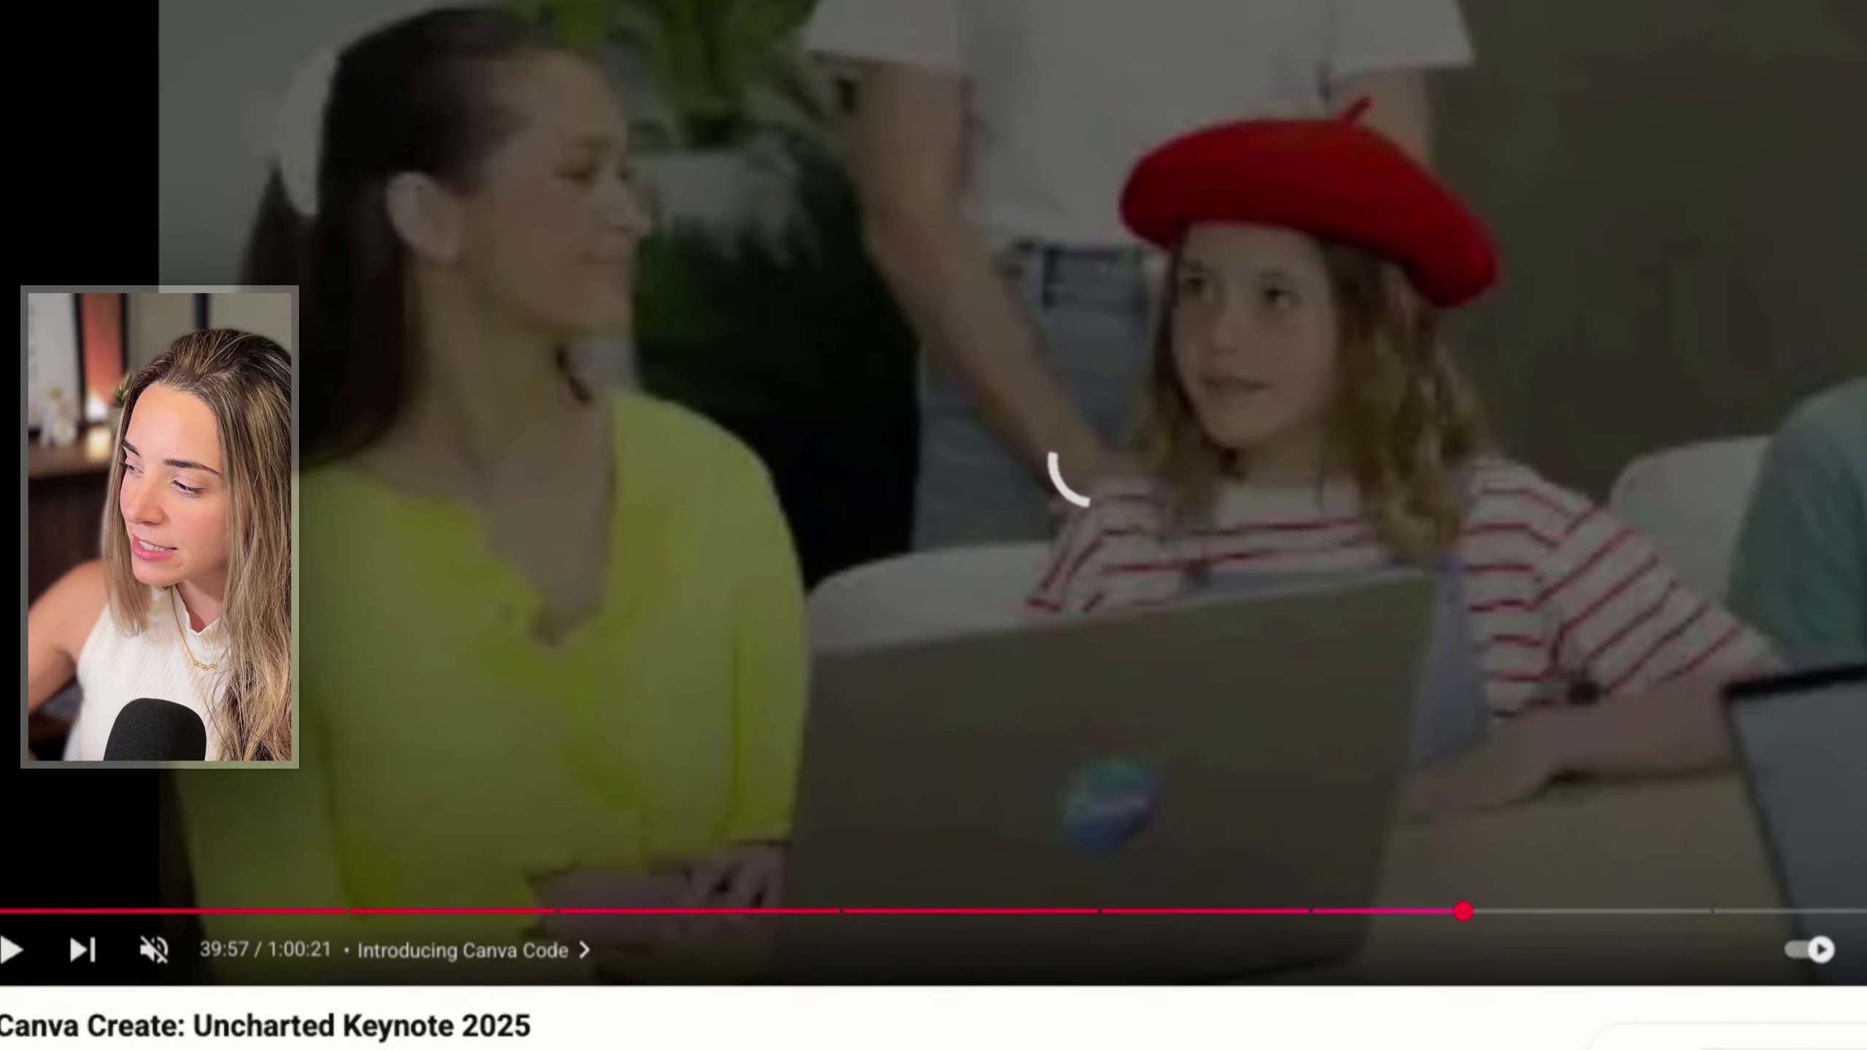
{"action": "left_click", "coordinate": [12, 947]}
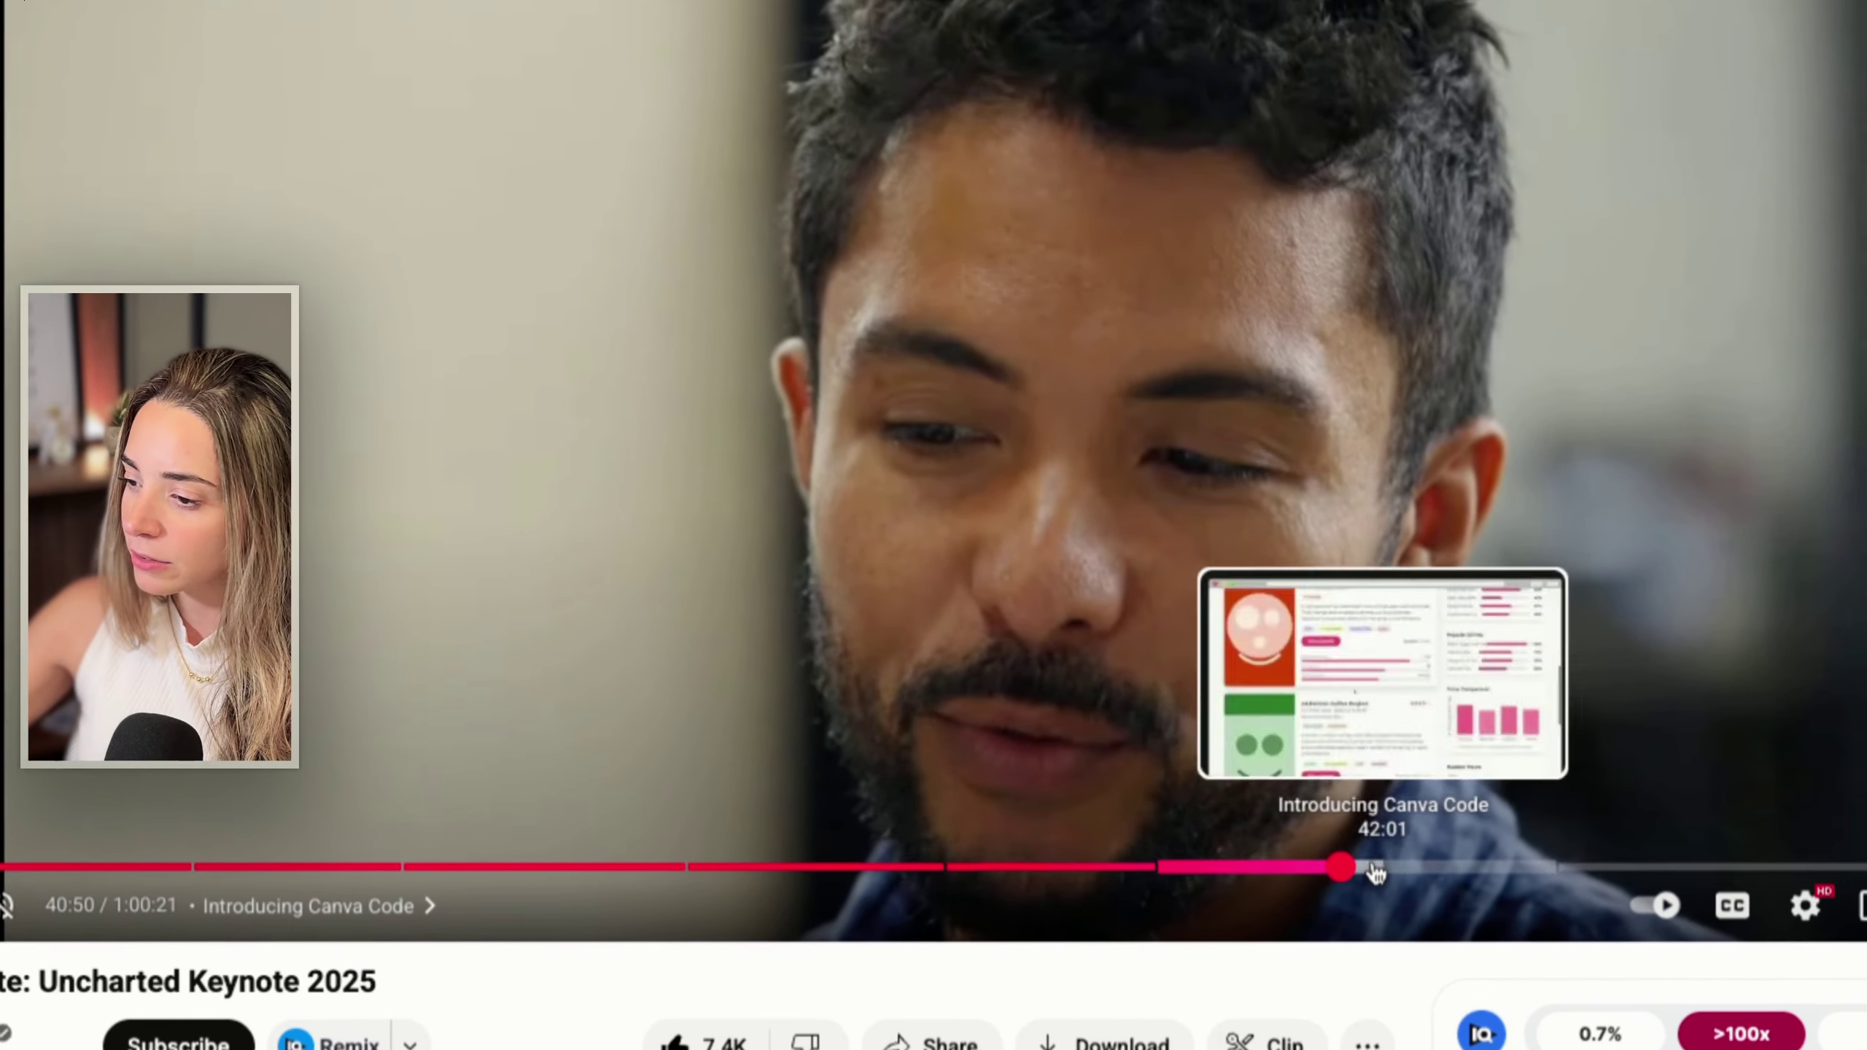
Step: Watch part of the Canva Code segment at 2.00 playback speed and restore the speed to 1.00
{"action": "left_click", "coordinate": [846, 116]}
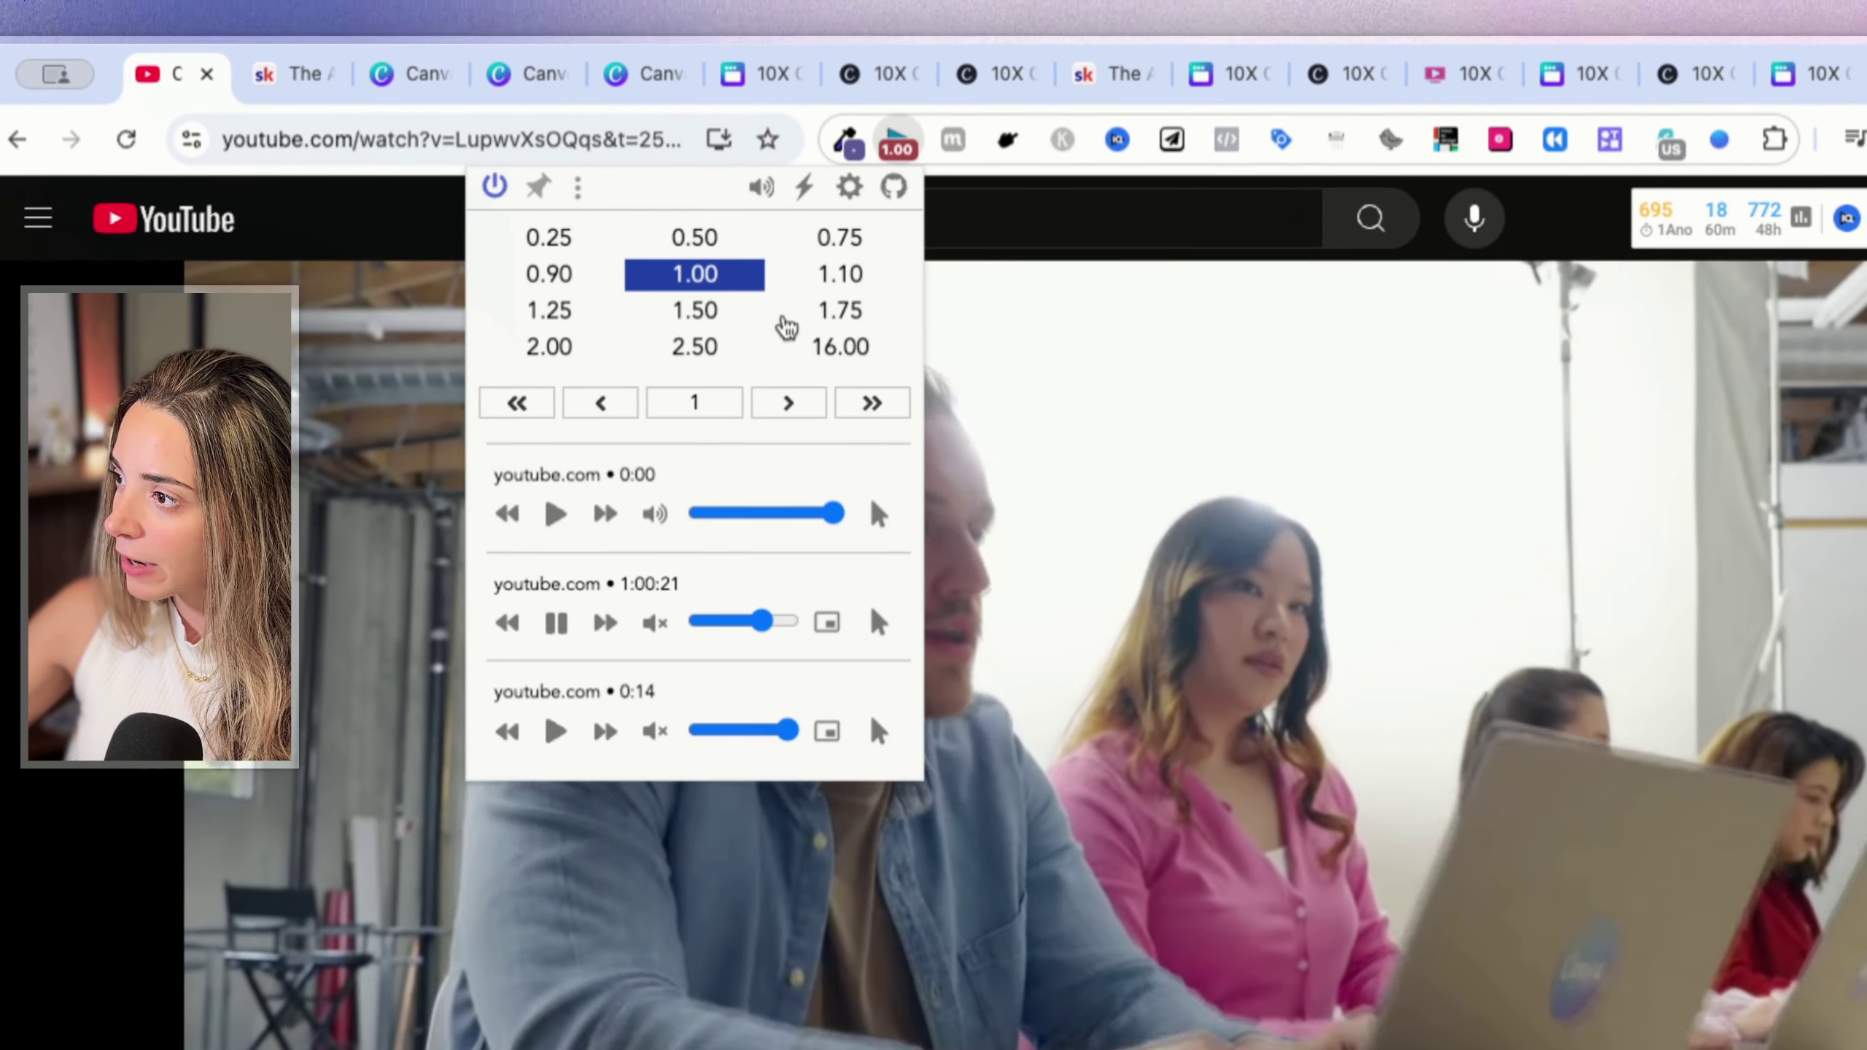
{"action": "left_click", "coordinate": [695, 310]}
{"action": "left_click", "coordinate": [549, 347]}
{"action": "key", "text": "Escape"}
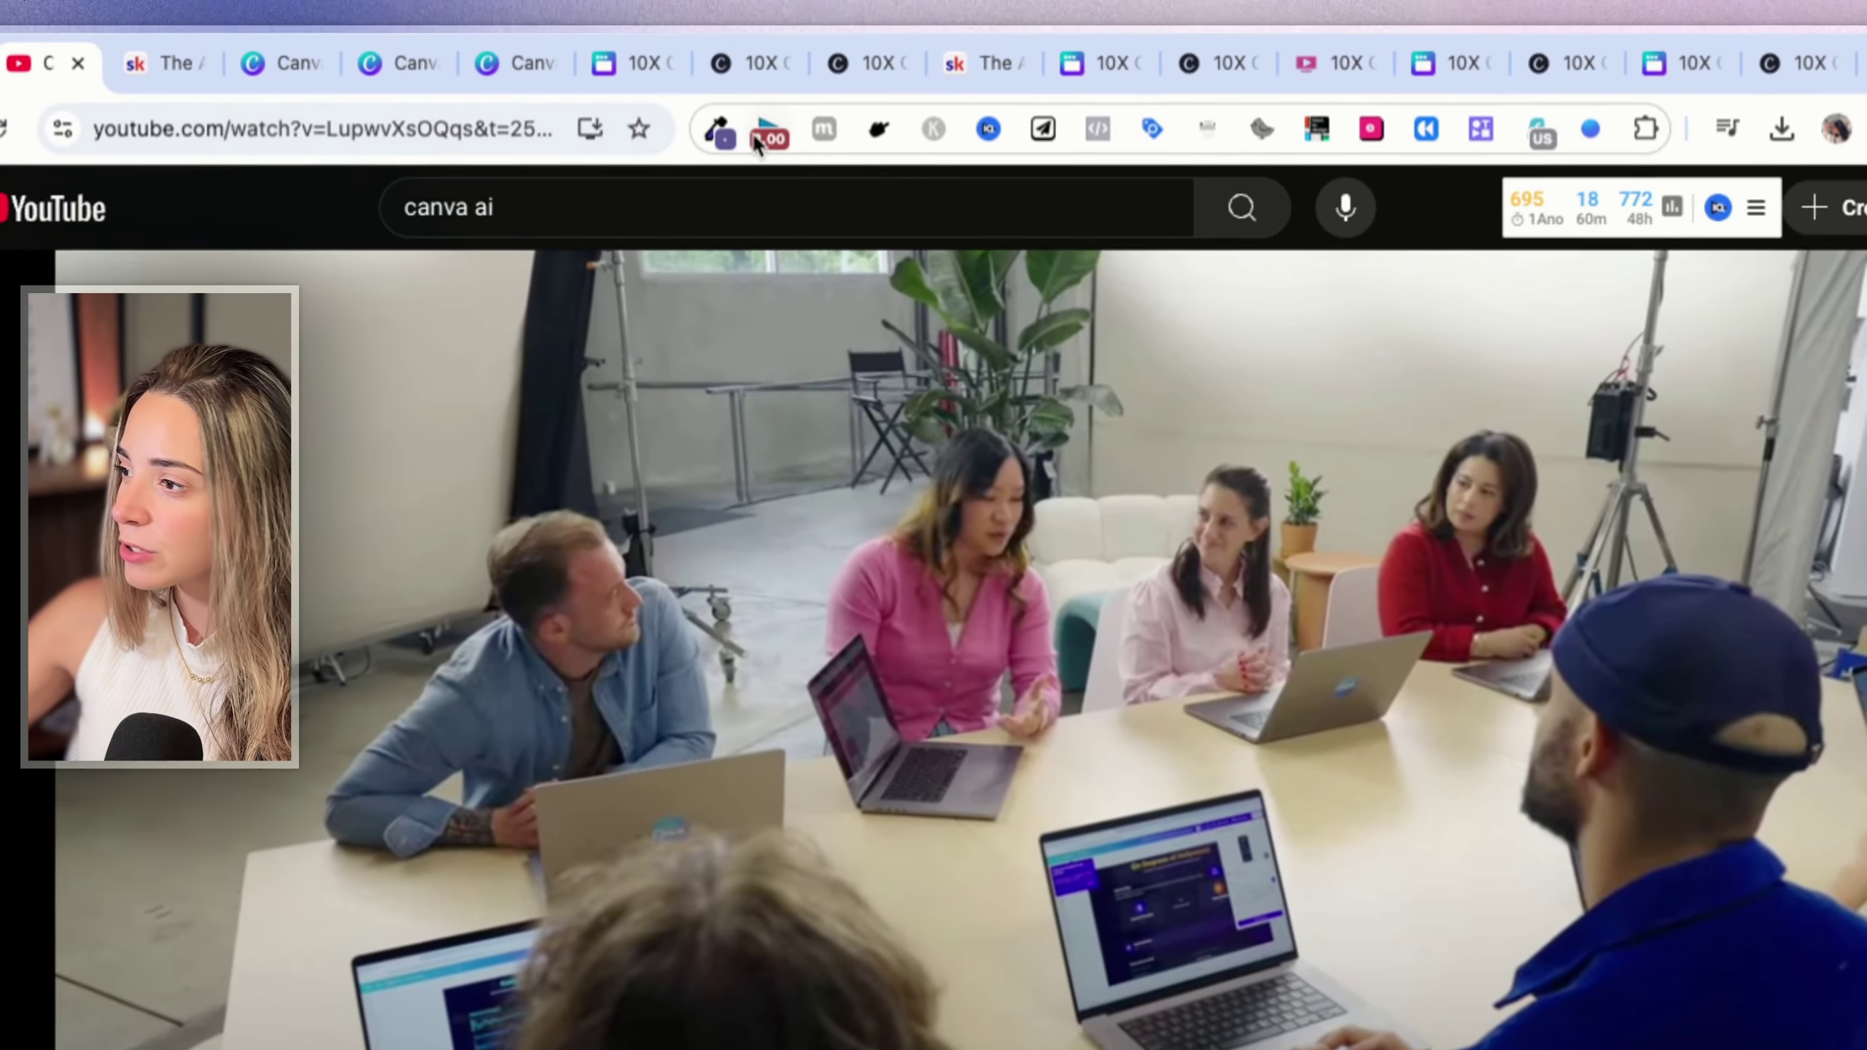
{"action": "left_click", "coordinate": [846, 114]}
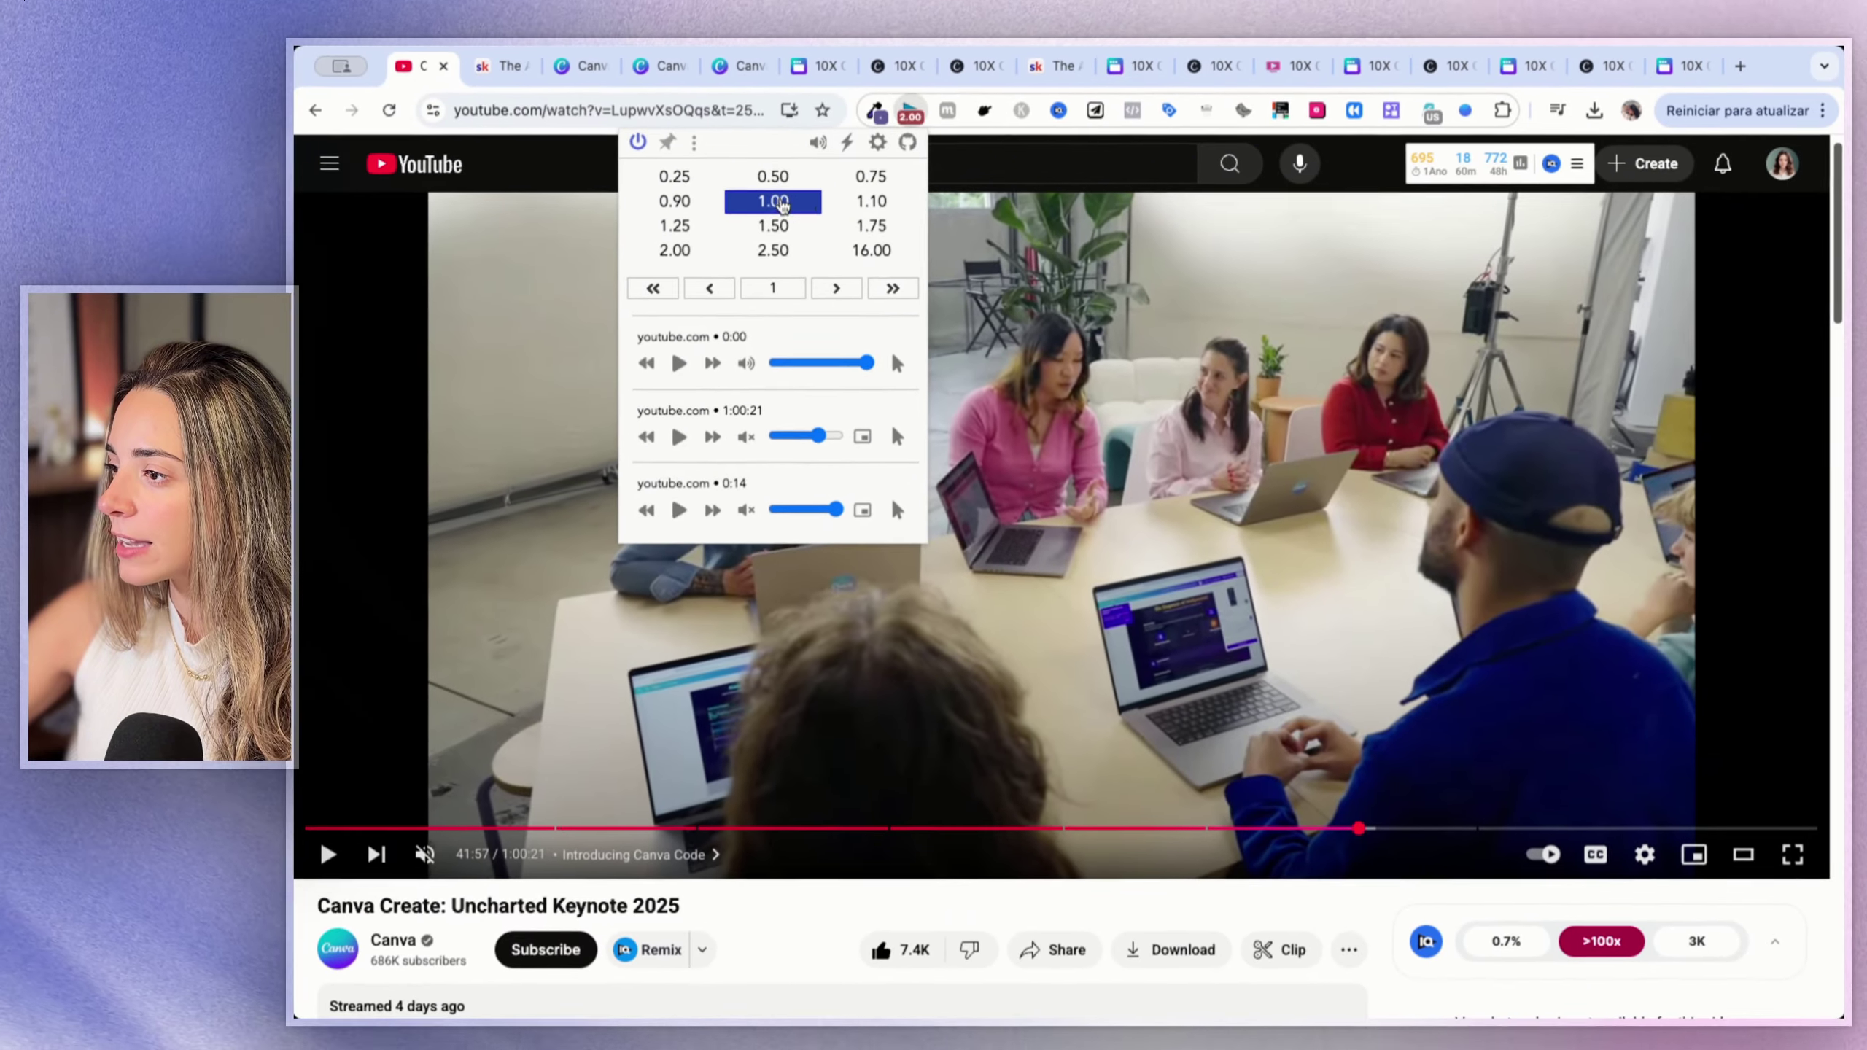
{"action": "left_click", "coordinate": [773, 202]}
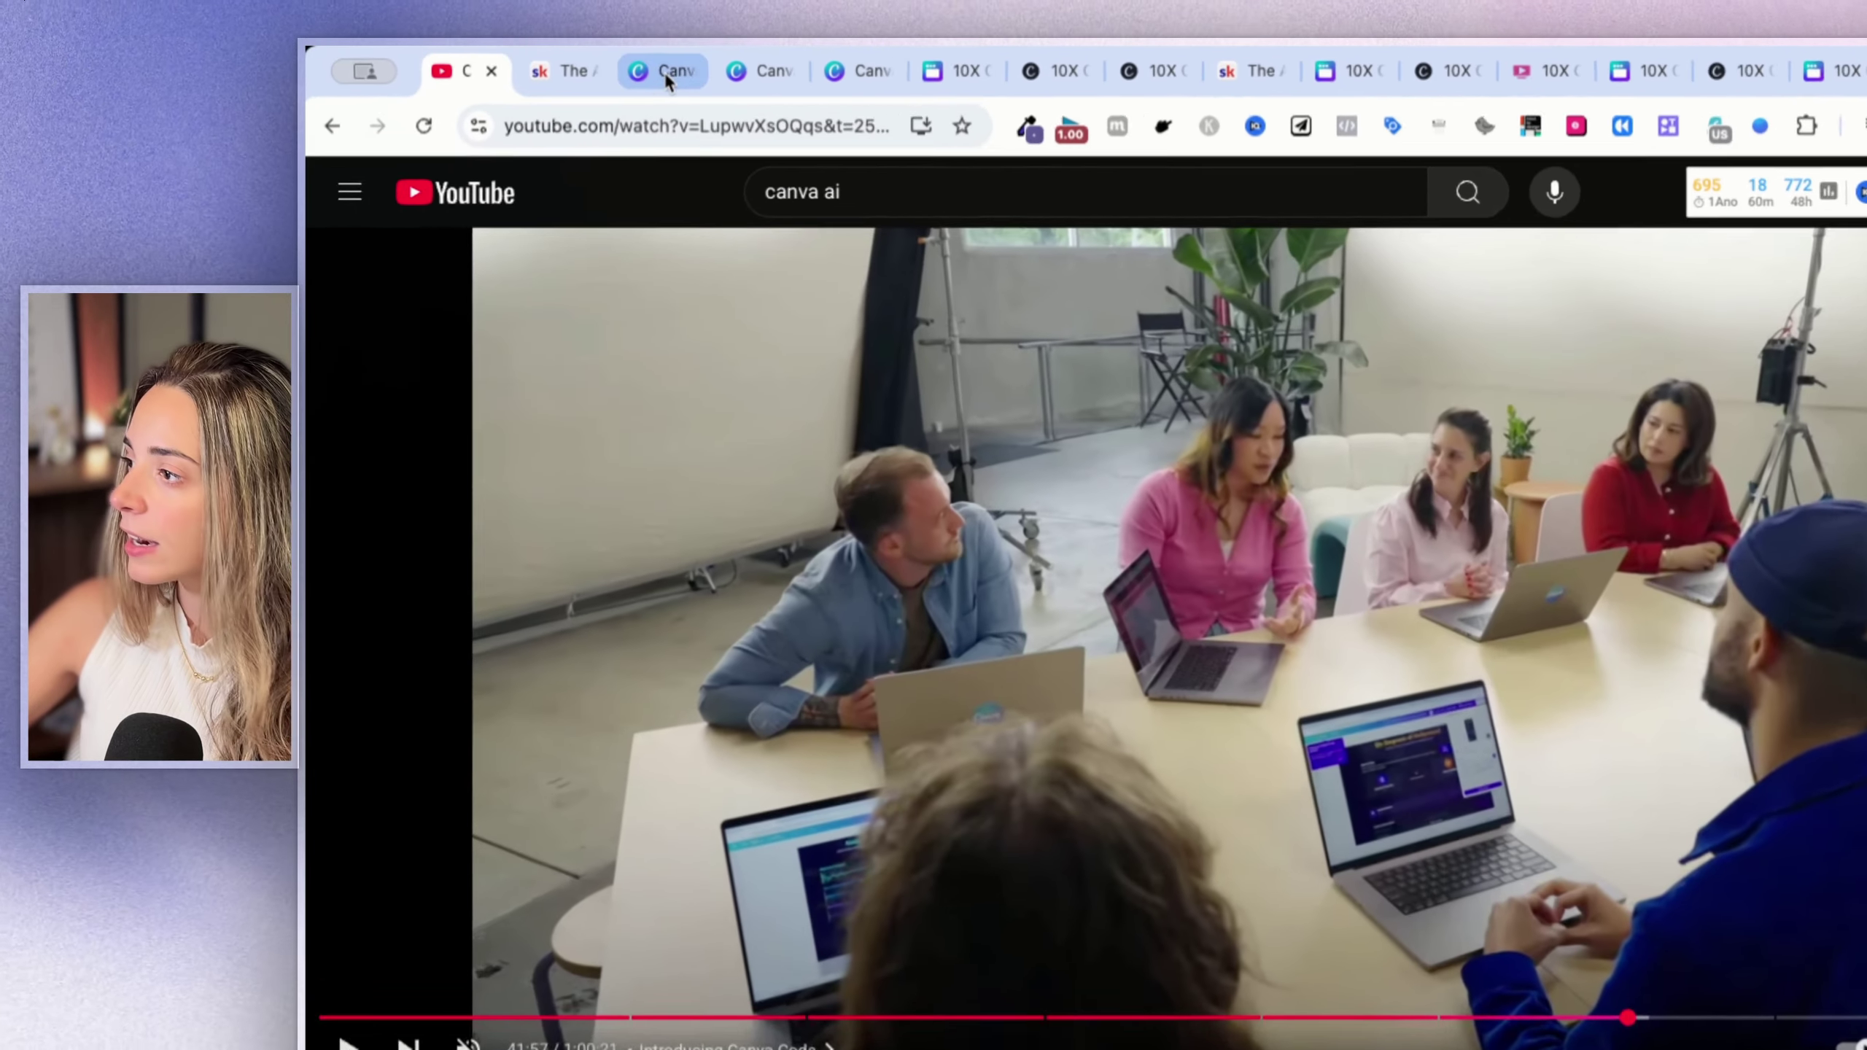
Step: Return to Canva AI, select Code for me and browse the example projects before placing the cursor in the prompt
{"action": "left_click", "coordinate": [606, 65]}
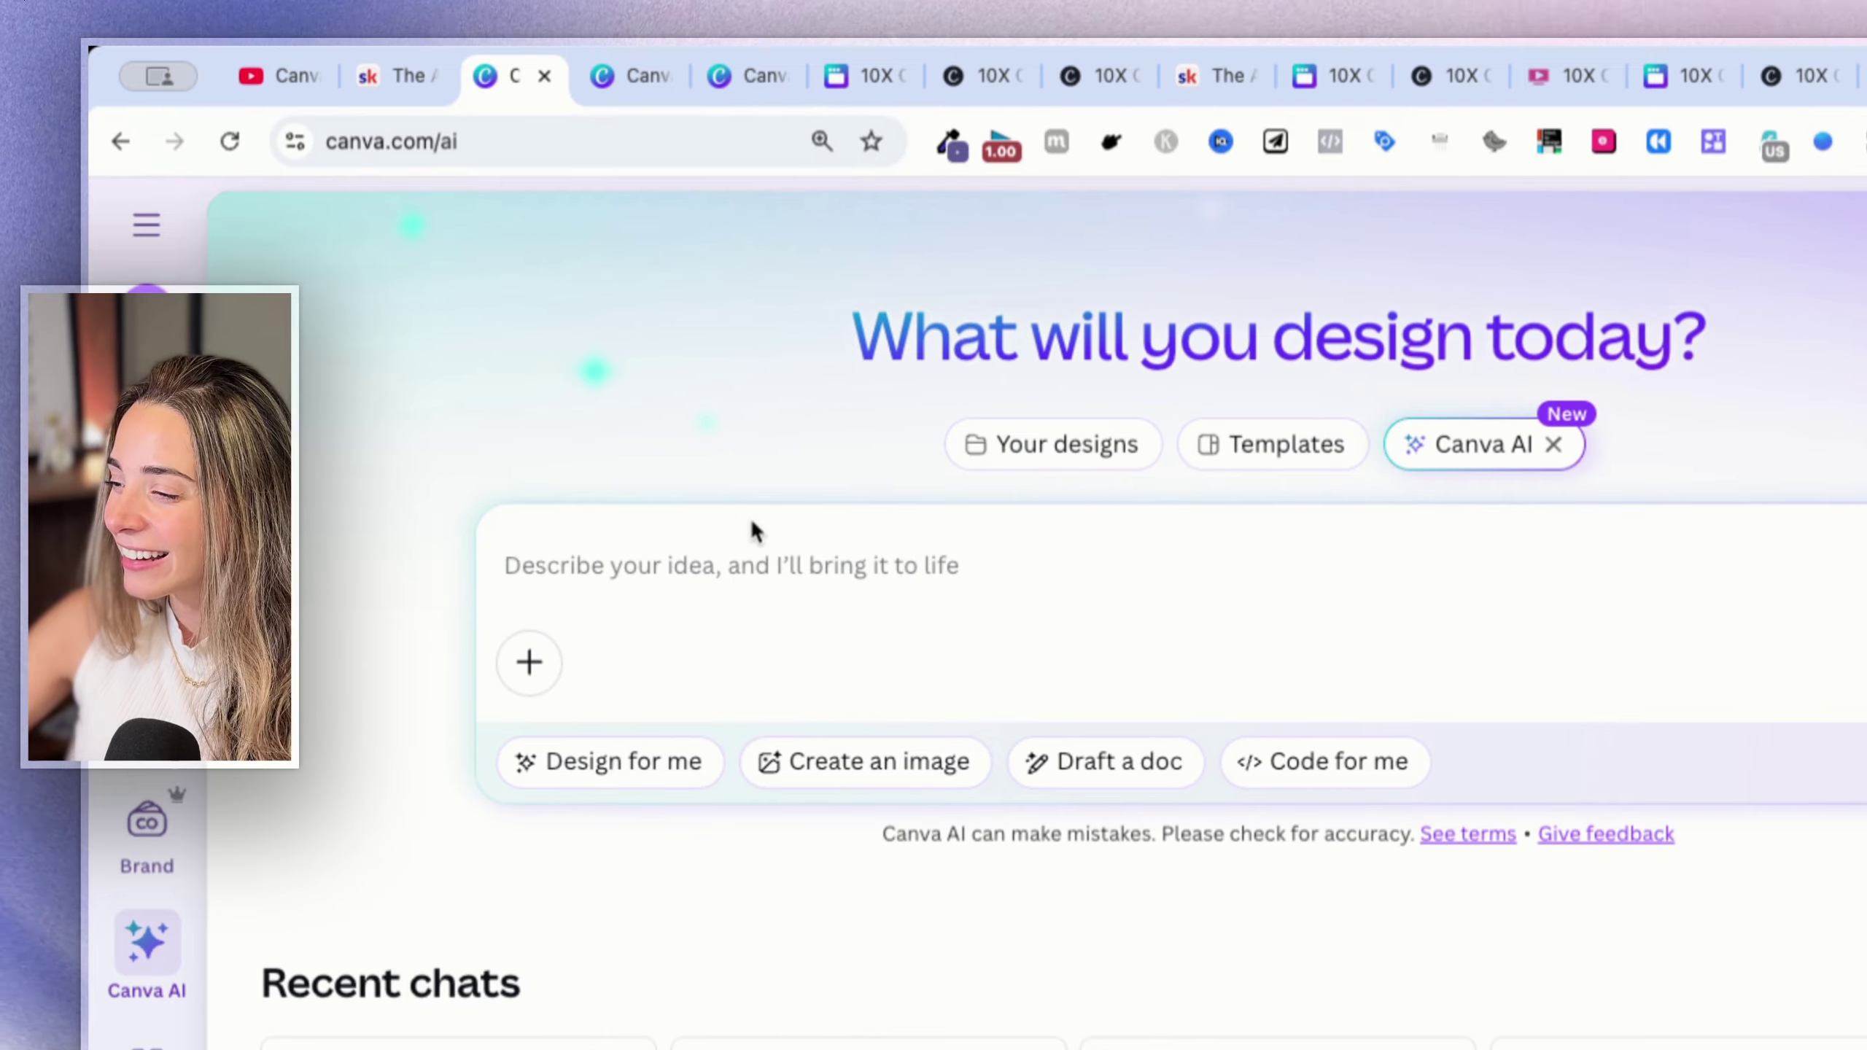
{"action": "left_click", "coordinate": [750, 517]}
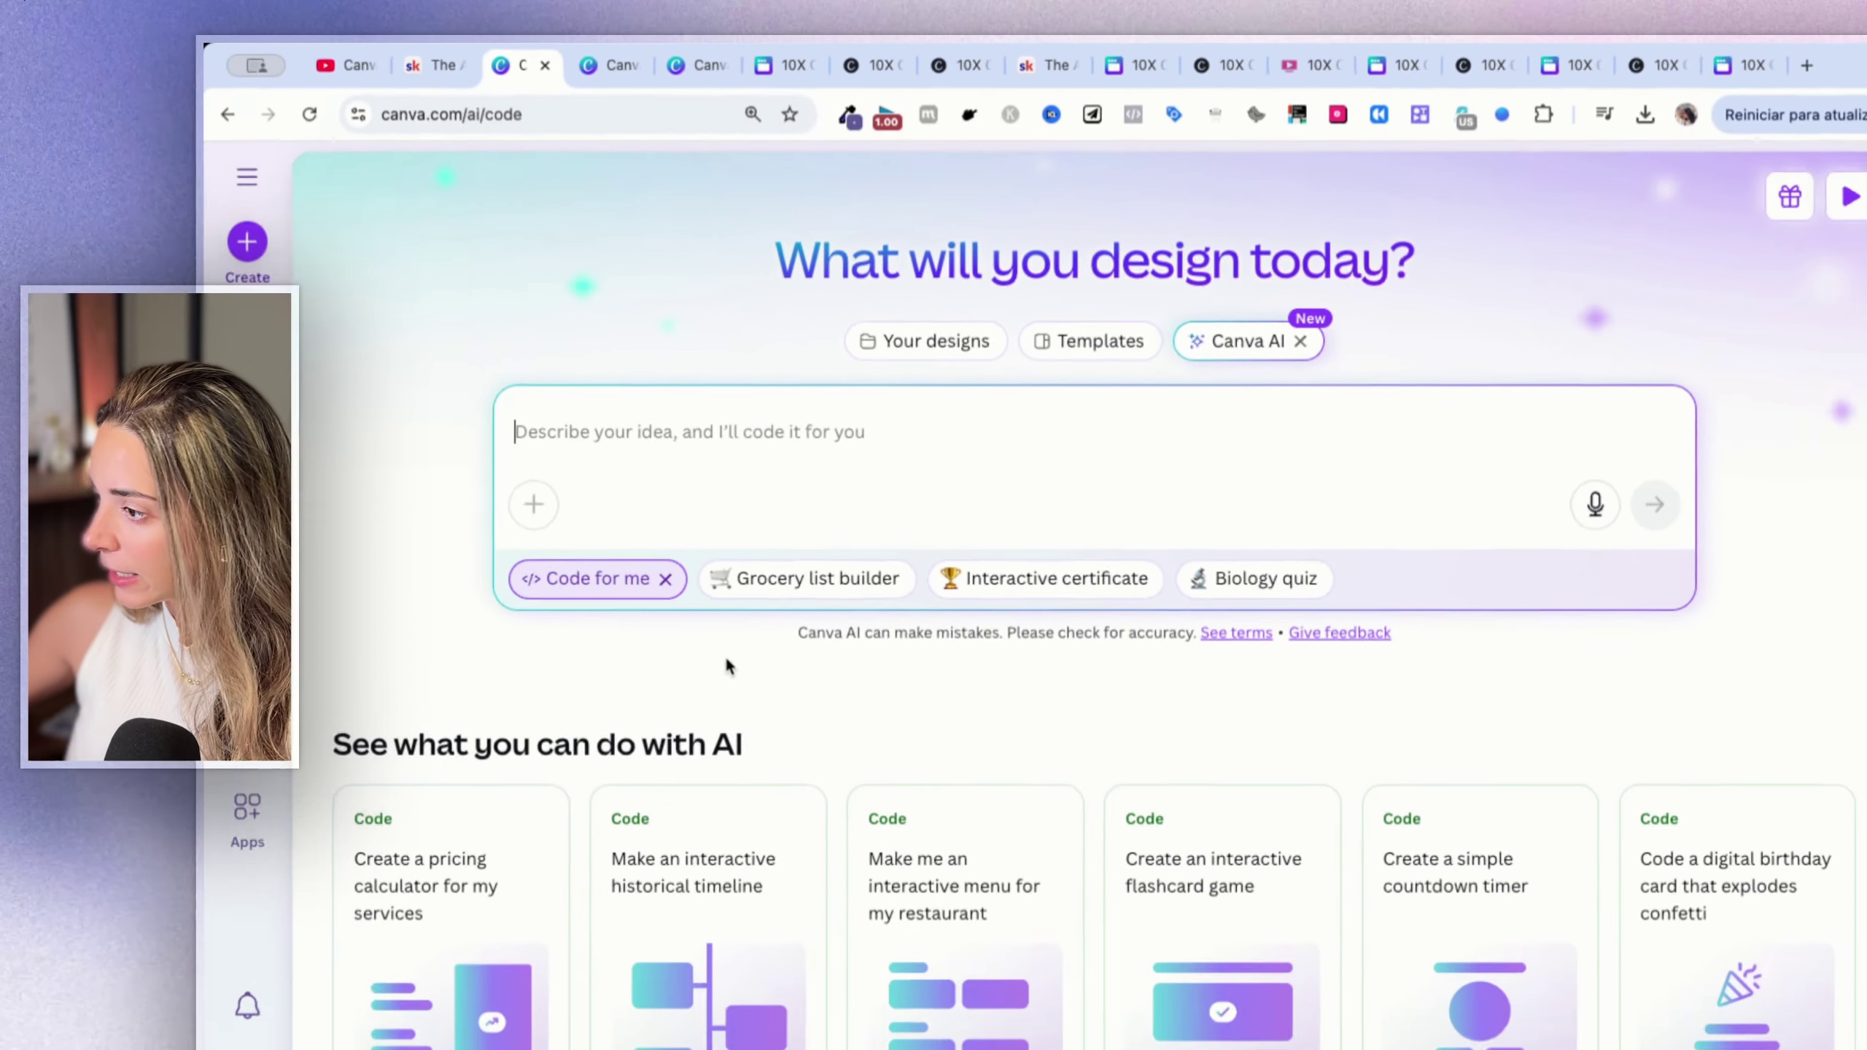
{"action": "scroll", "coordinate": [735, 647], "scroll_direction": "down", "scroll_amount": 5}
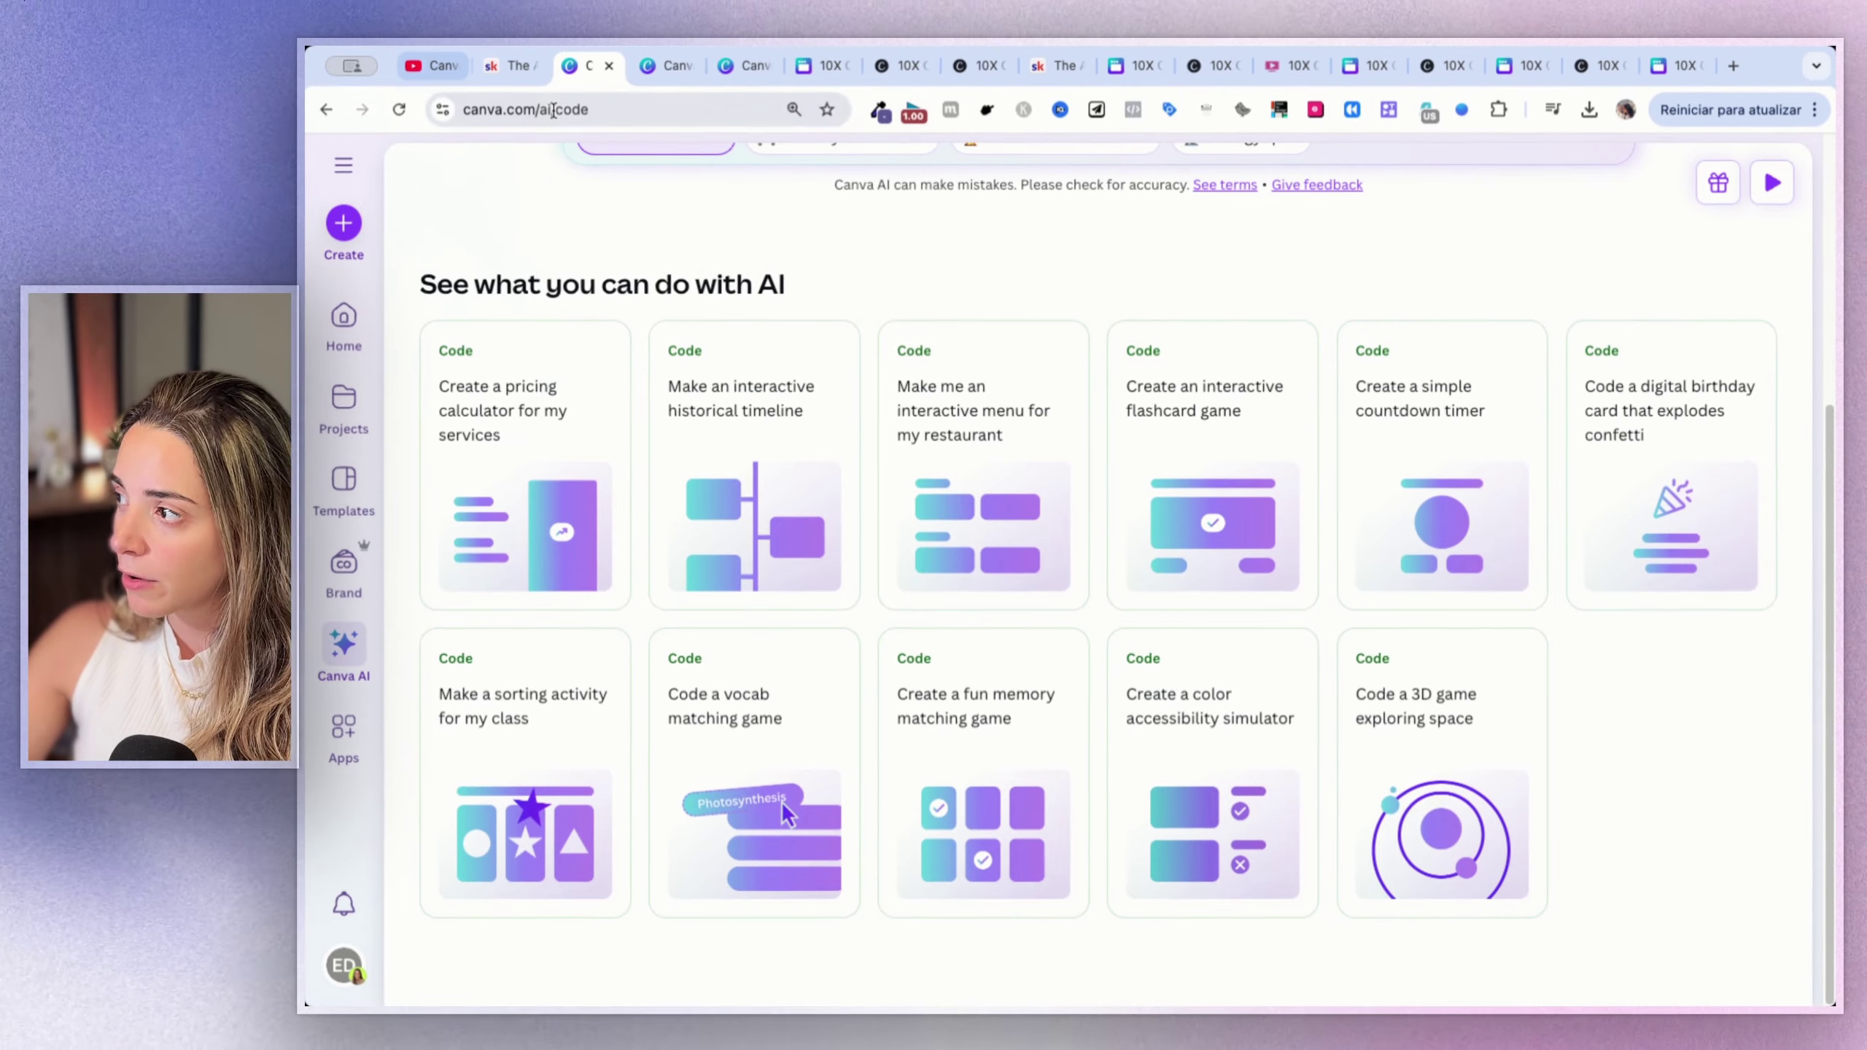
{"action": "scroll", "coordinate": [594, 88], "scroll_direction": "up", "scroll_amount": 1}
{"action": "scroll", "coordinate": [695, 294], "scroll_direction": "up", "scroll_amount": 5}
{"action": "left_click", "coordinate": [941, 384]}
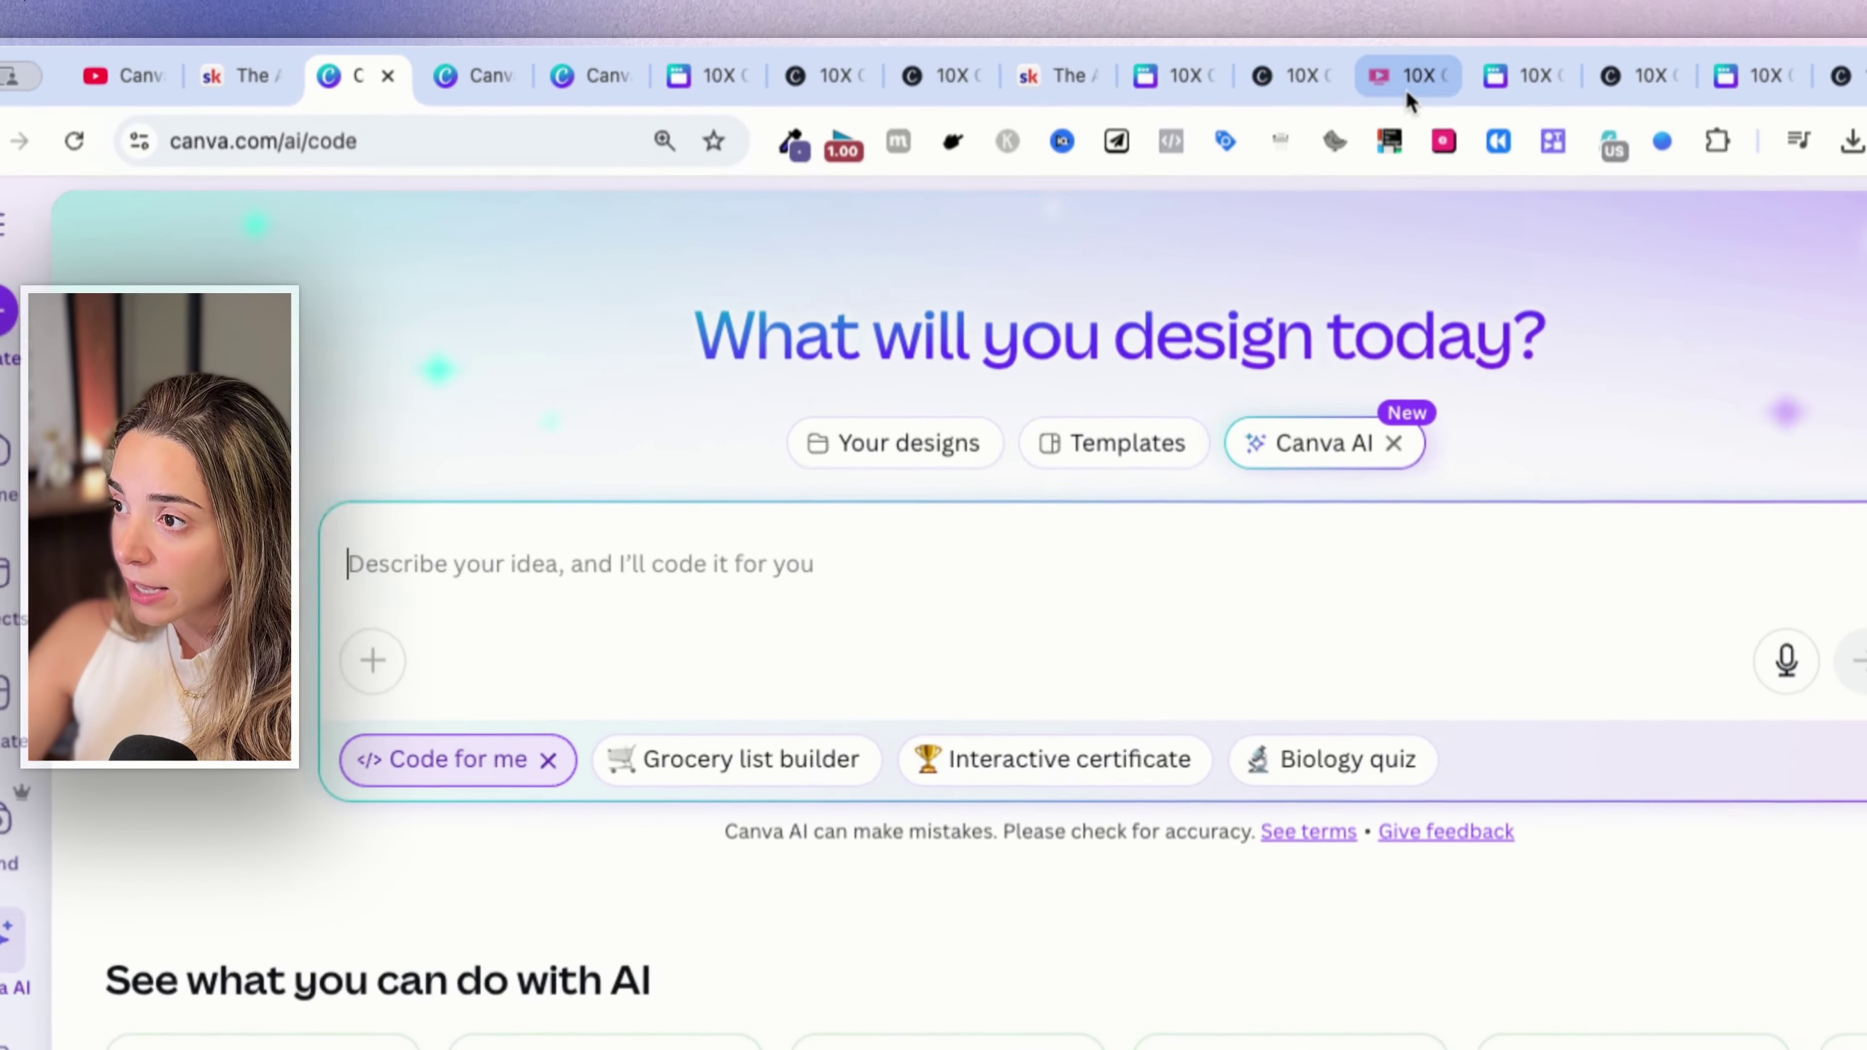
Step: Bring up the 10X Content with AI Notion page, moving its browser tab beside the Canva AI tab
{"action": "left_click_drag", "start_coordinate": [1294, 66], "coordinate": [682, 78]}
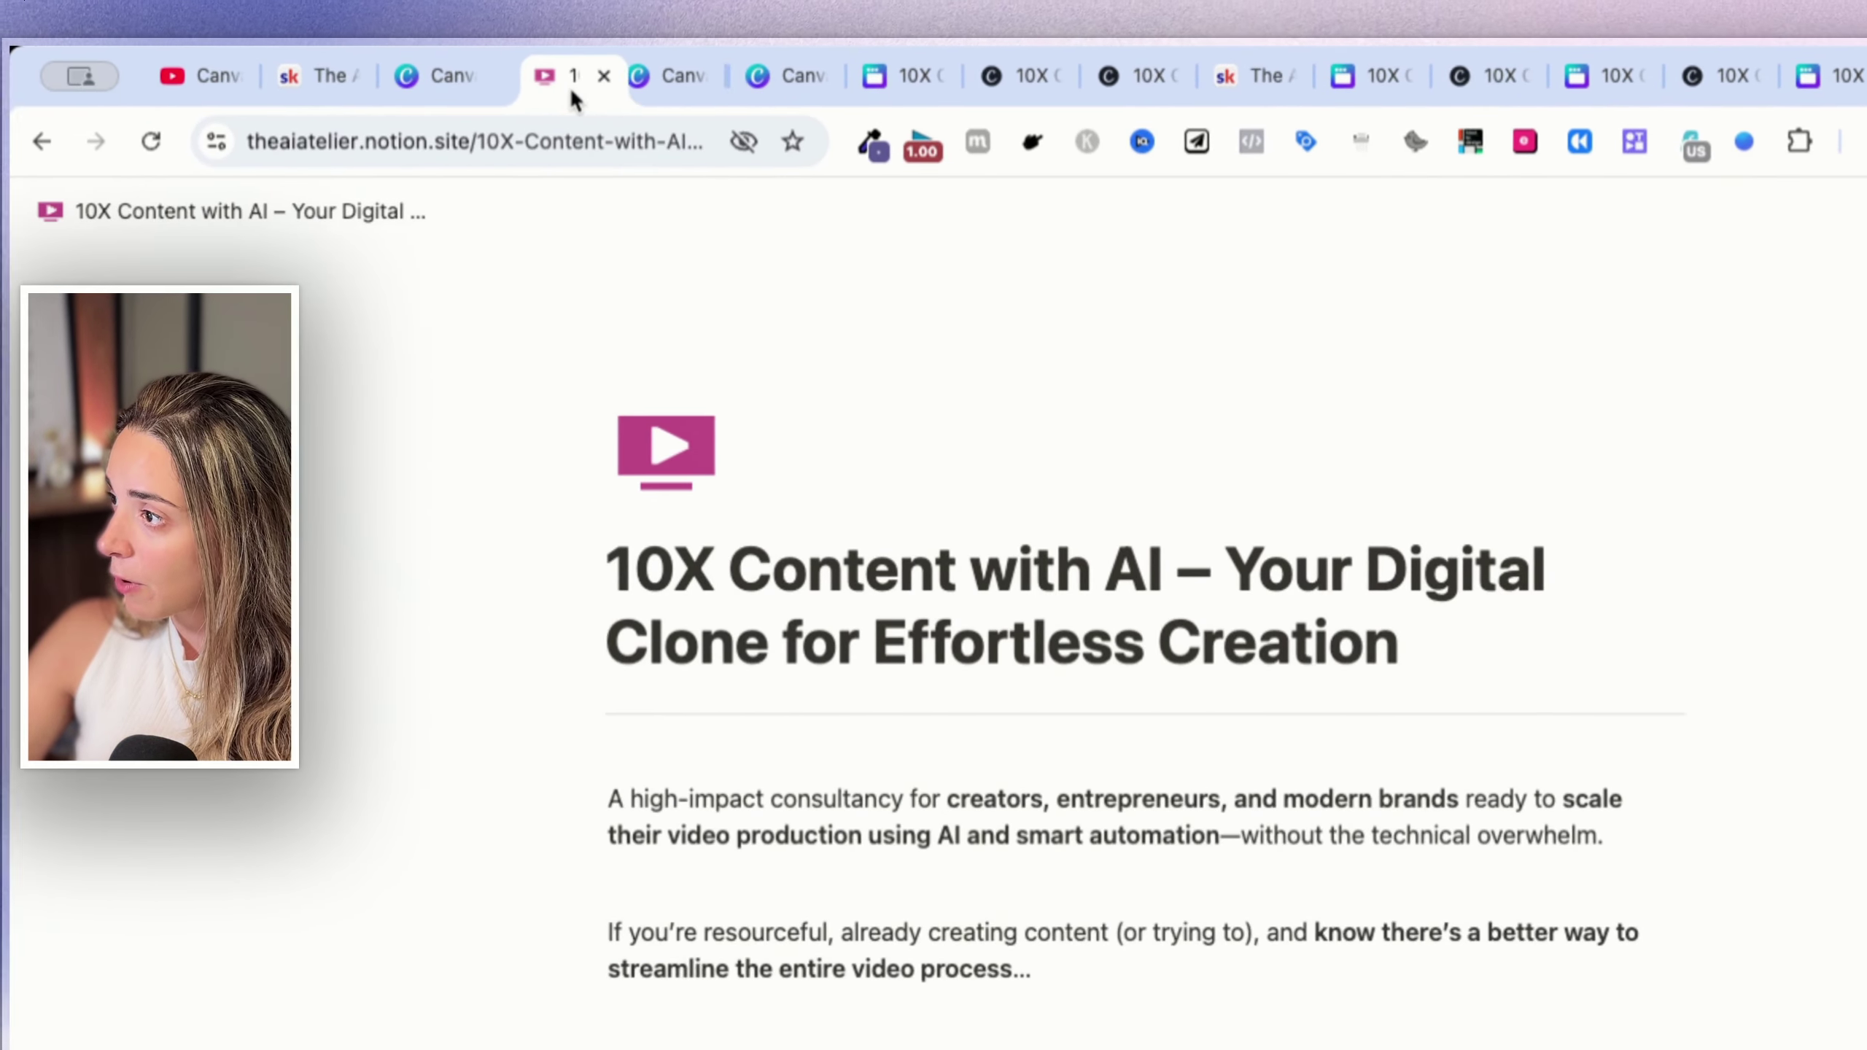
{"action": "triple_click", "coordinate": [1047, 612]}
{"action": "left_click", "coordinate": [1051, 613]}
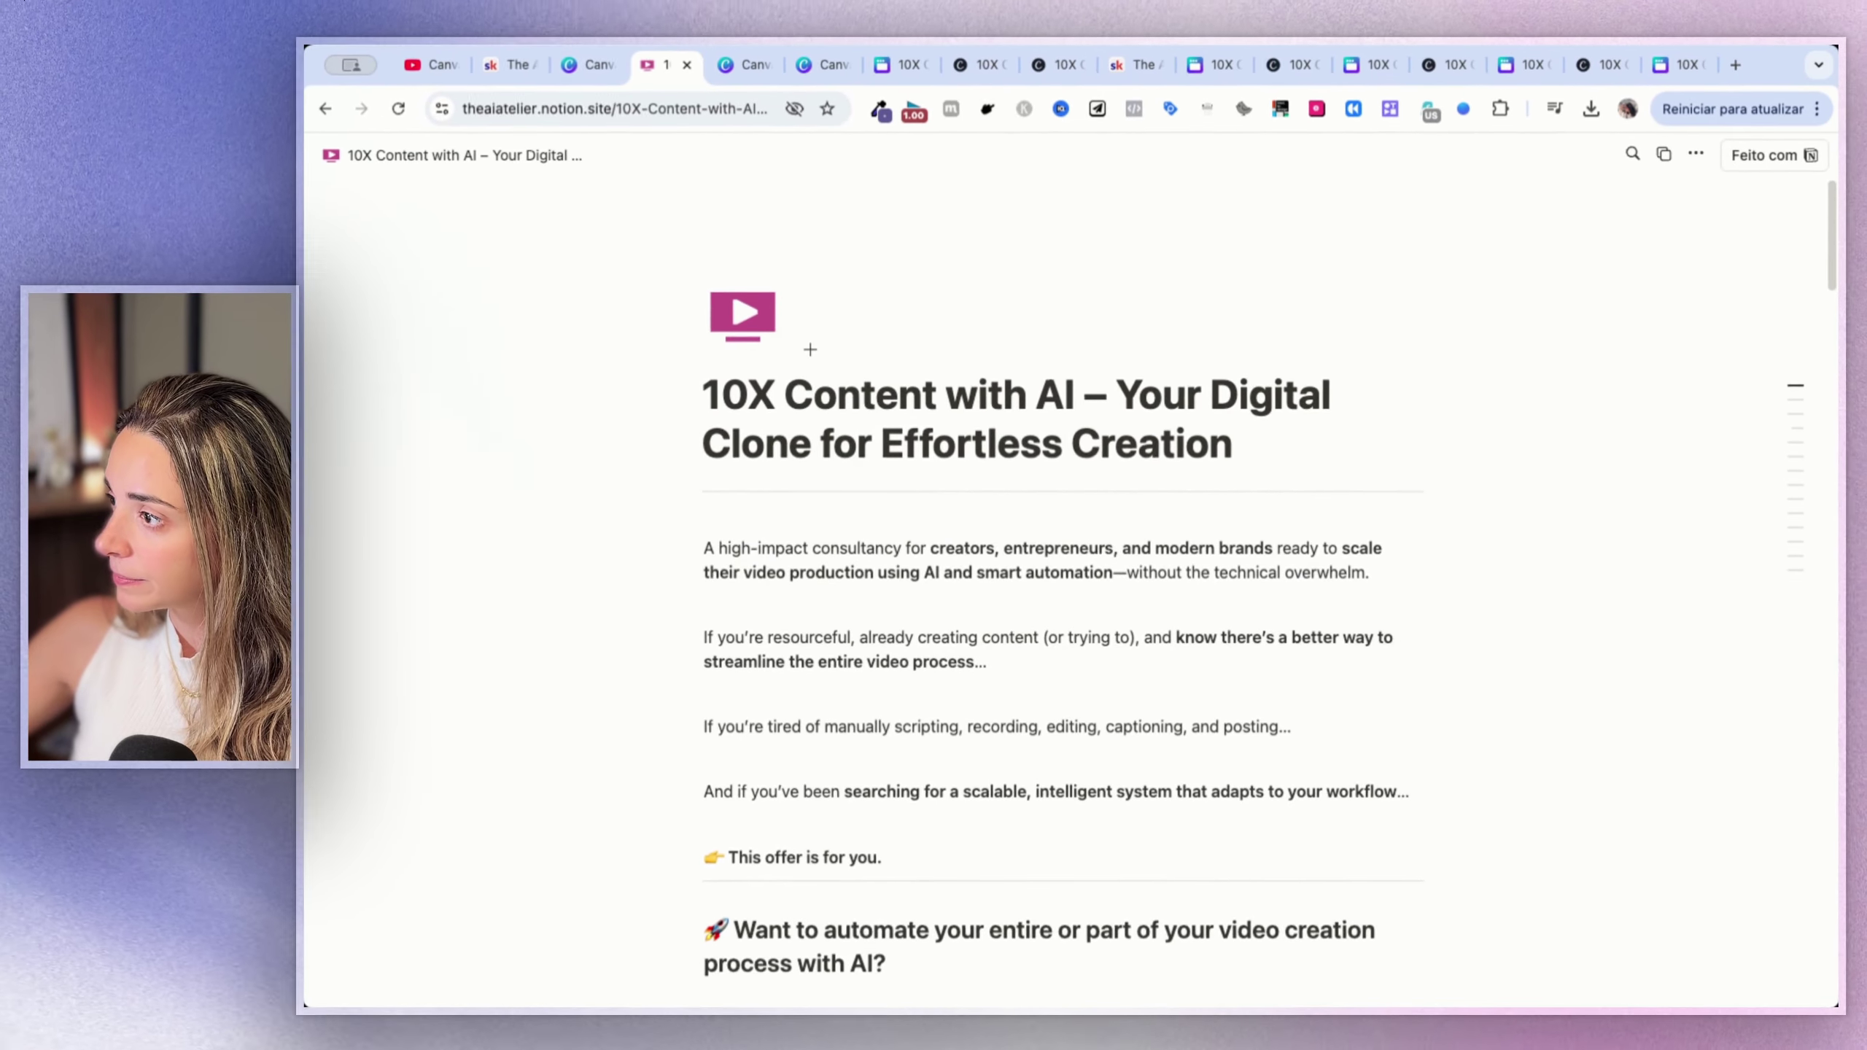
Step: Read through the 10X Content with AI offer, from its introduction and process to the contact section, and highlight its opening text
{"action": "scroll", "coordinate": [811, 349], "scroll_direction": "down", "scroll_amount": 5}
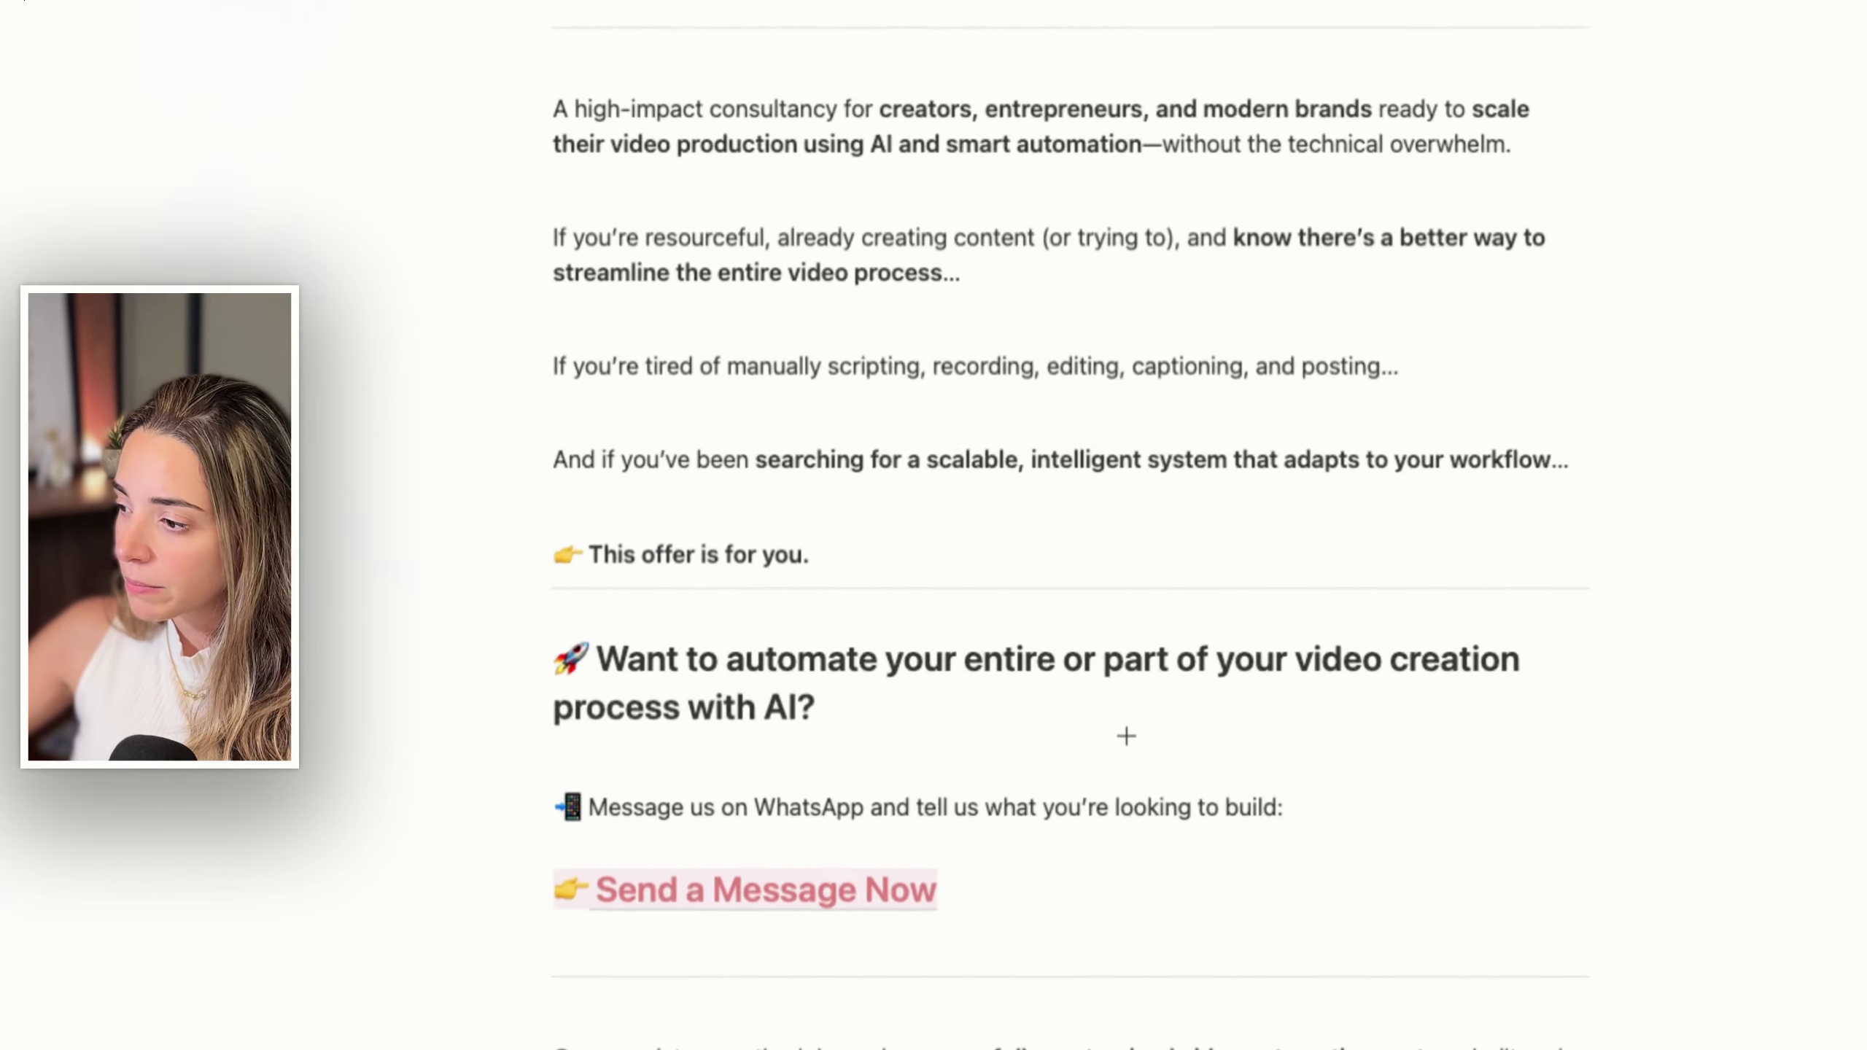
{"action": "scroll", "coordinate": [1066, 706], "scroll_direction": "down", "scroll_amount": 15}
{"action": "scroll", "coordinate": [1127, 739], "scroll_direction": "up", "scroll_amount": 20}
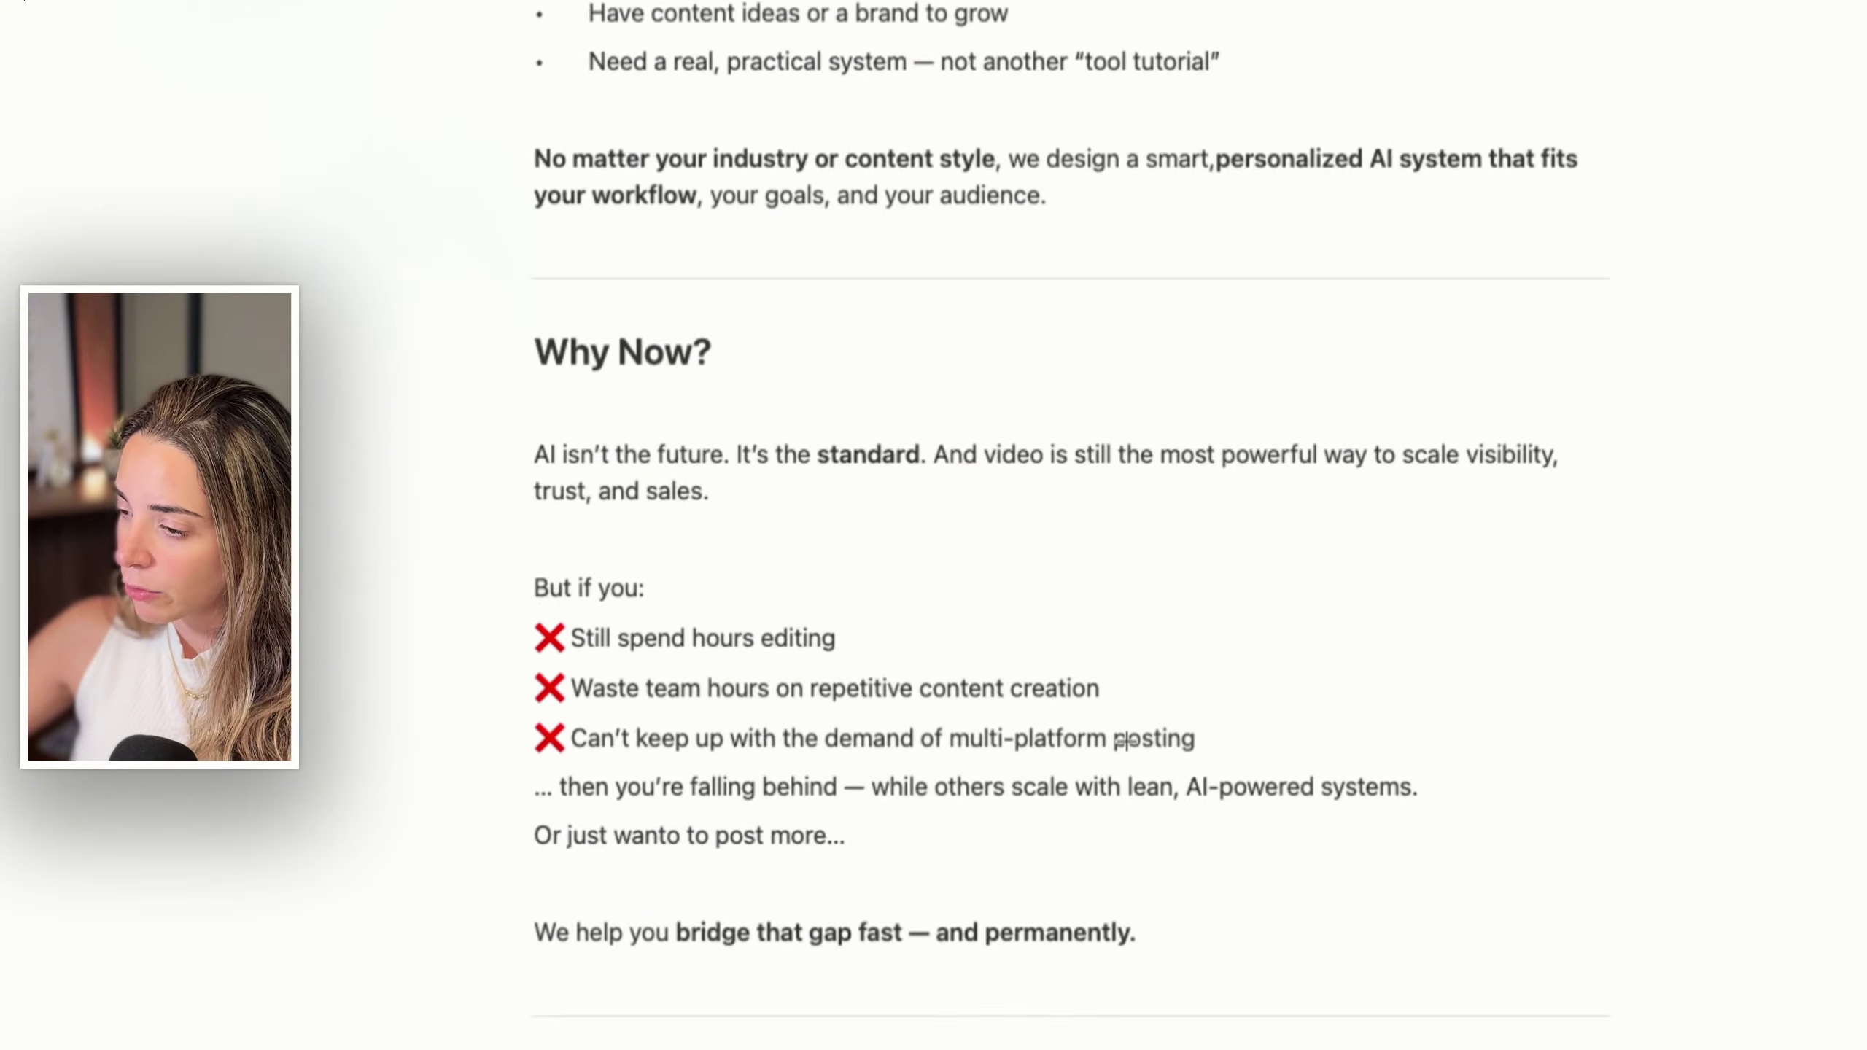
{"action": "scroll", "coordinate": [1117, 734], "scroll_direction": "down", "scroll_amount": 5}
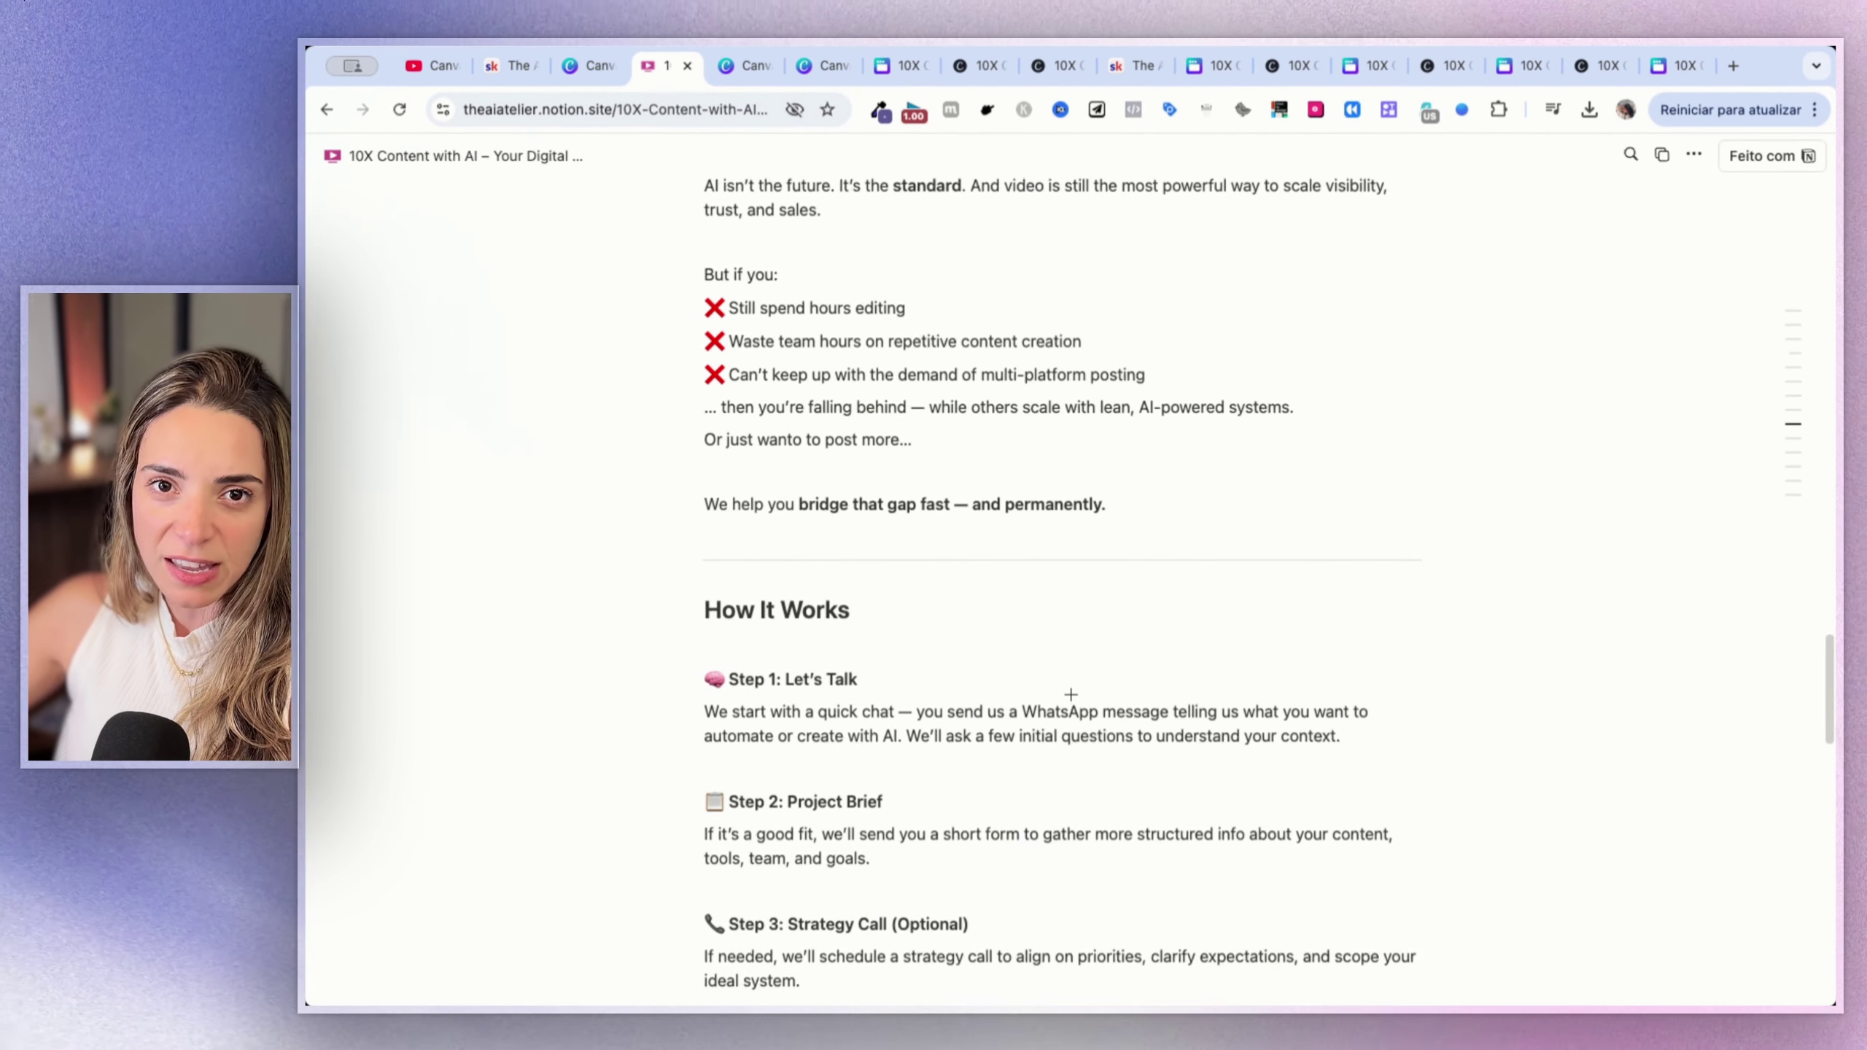
{"action": "scroll", "coordinate": [1070, 694], "scroll_direction": "up", "scroll_amount": 1}
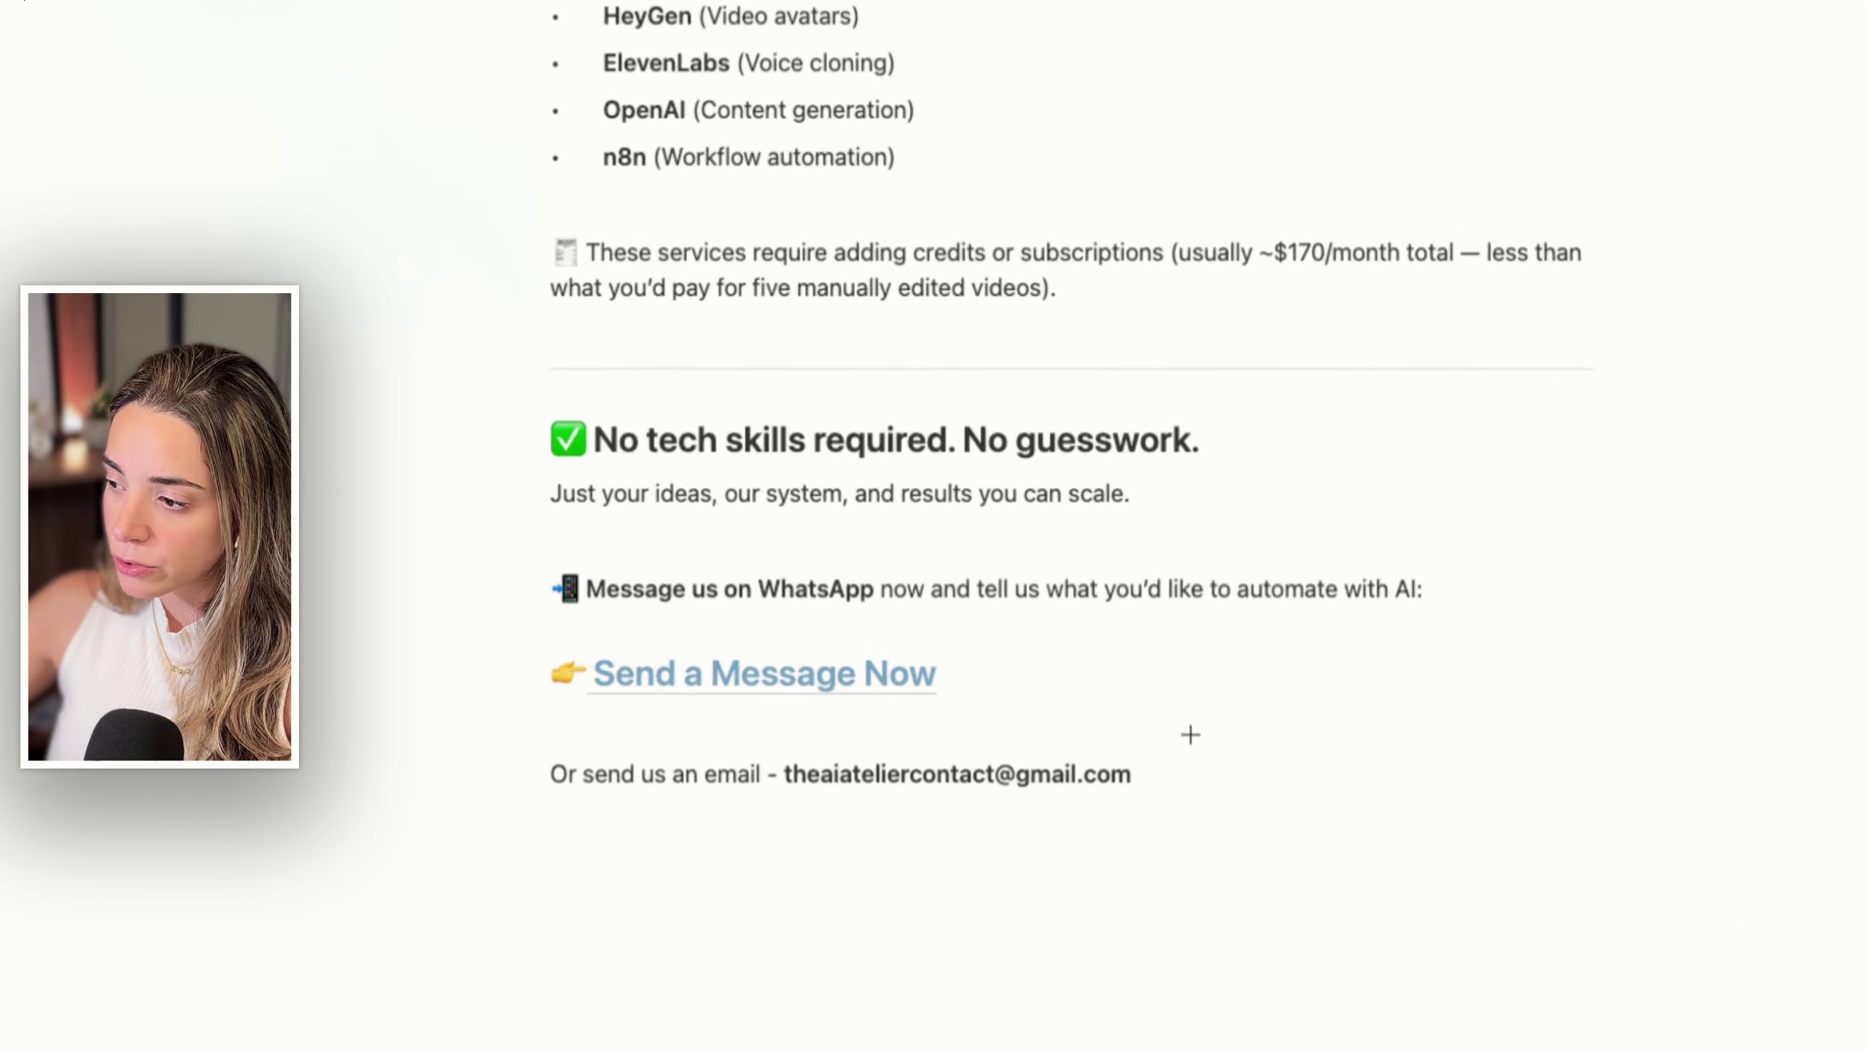
{"action": "scroll", "coordinate": [1143, 727], "scroll_direction": "up", "scroll_amount": 20}
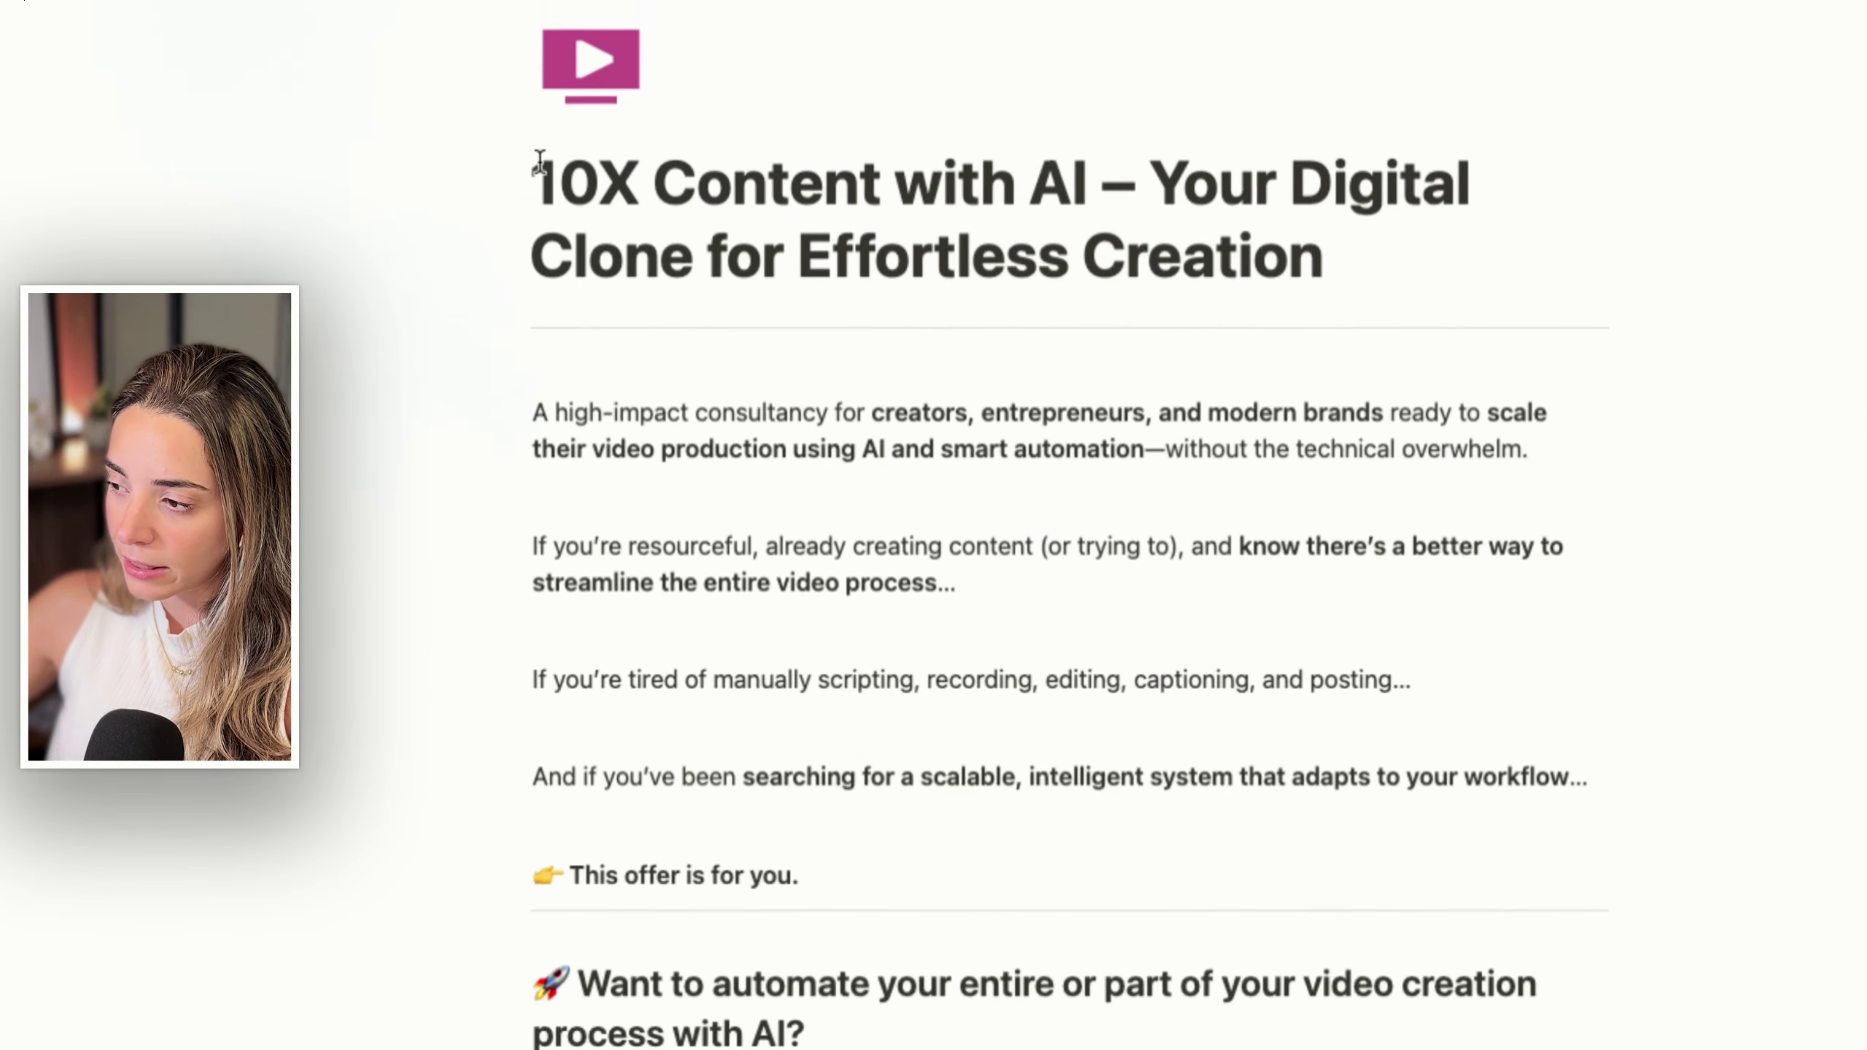
{"action": "left_click_drag", "start_coordinate": [535, 261], "coordinate": [1217, 544]}
{"action": "left_click", "coordinate": [1359, 833]}
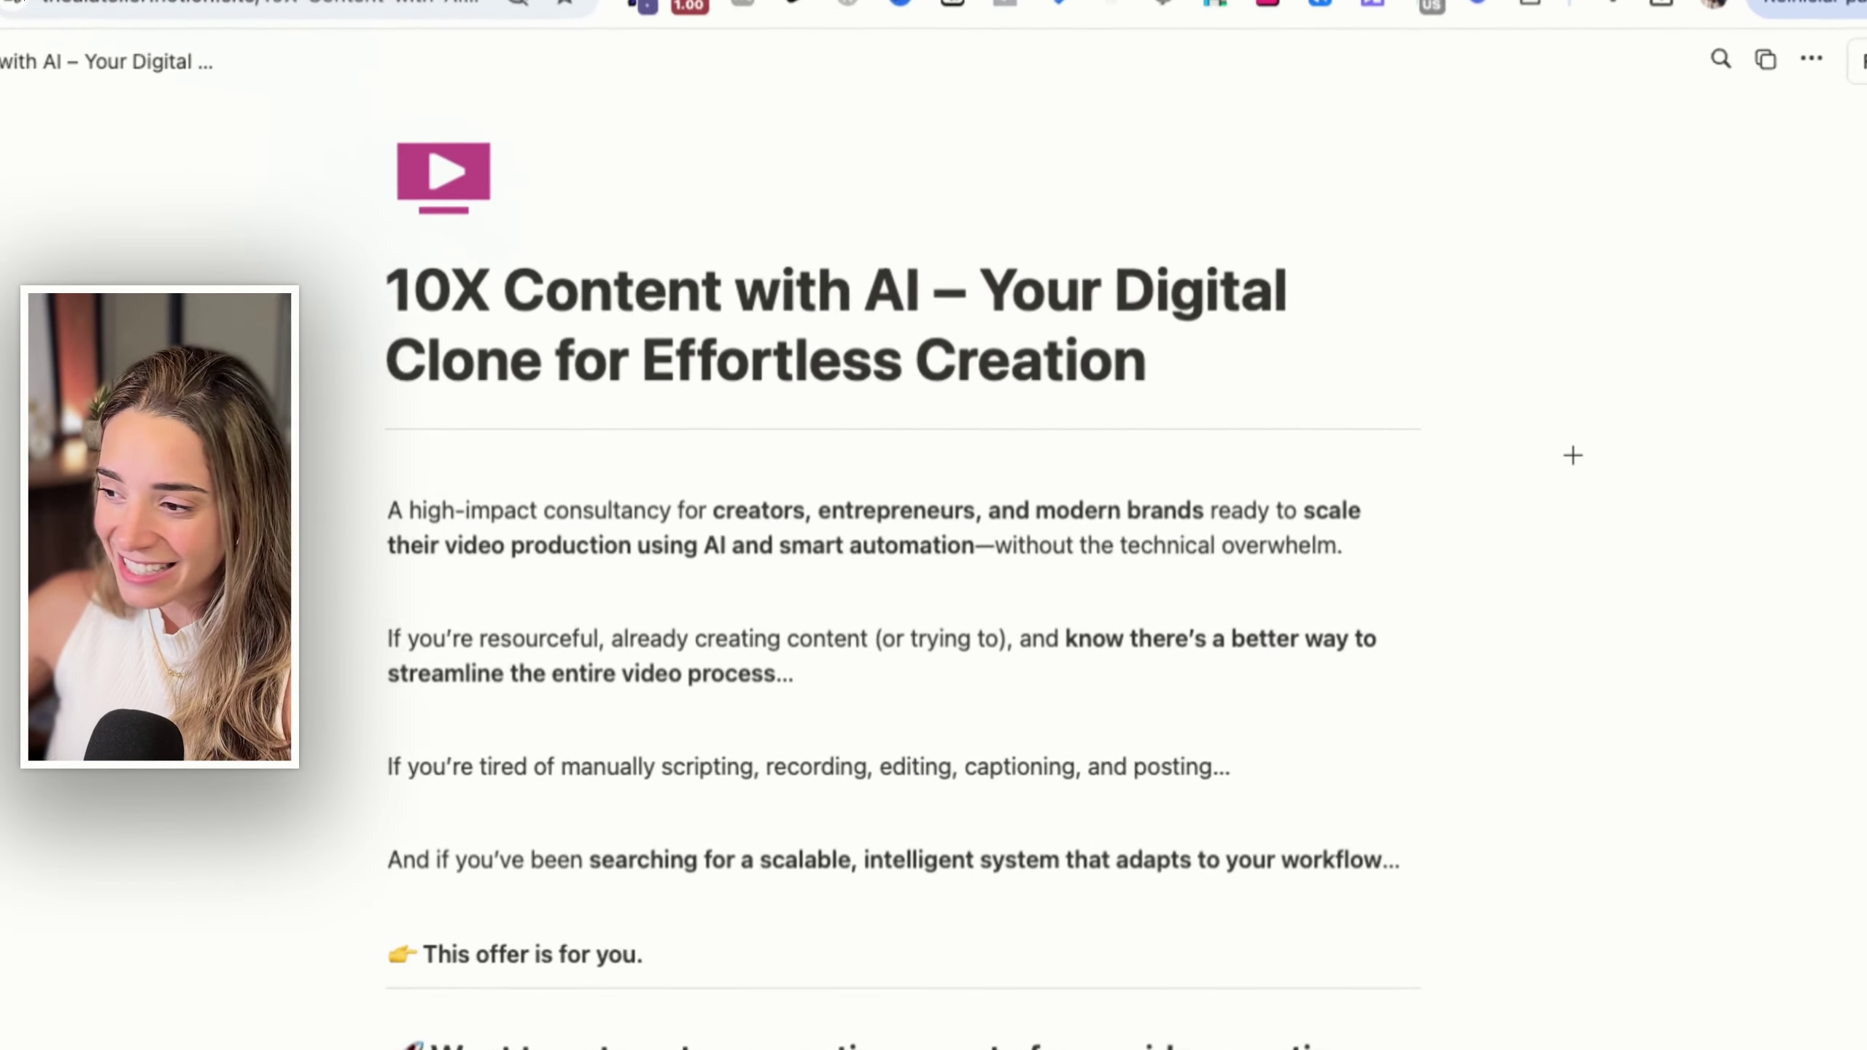
Step: Bring up the 10X Content with AI website thread in Canva AI, placing its browser tab beside the Notion page
{"action": "scroll", "coordinate": [1474, 398], "scroll_direction": "down", "scroll_amount": 10}
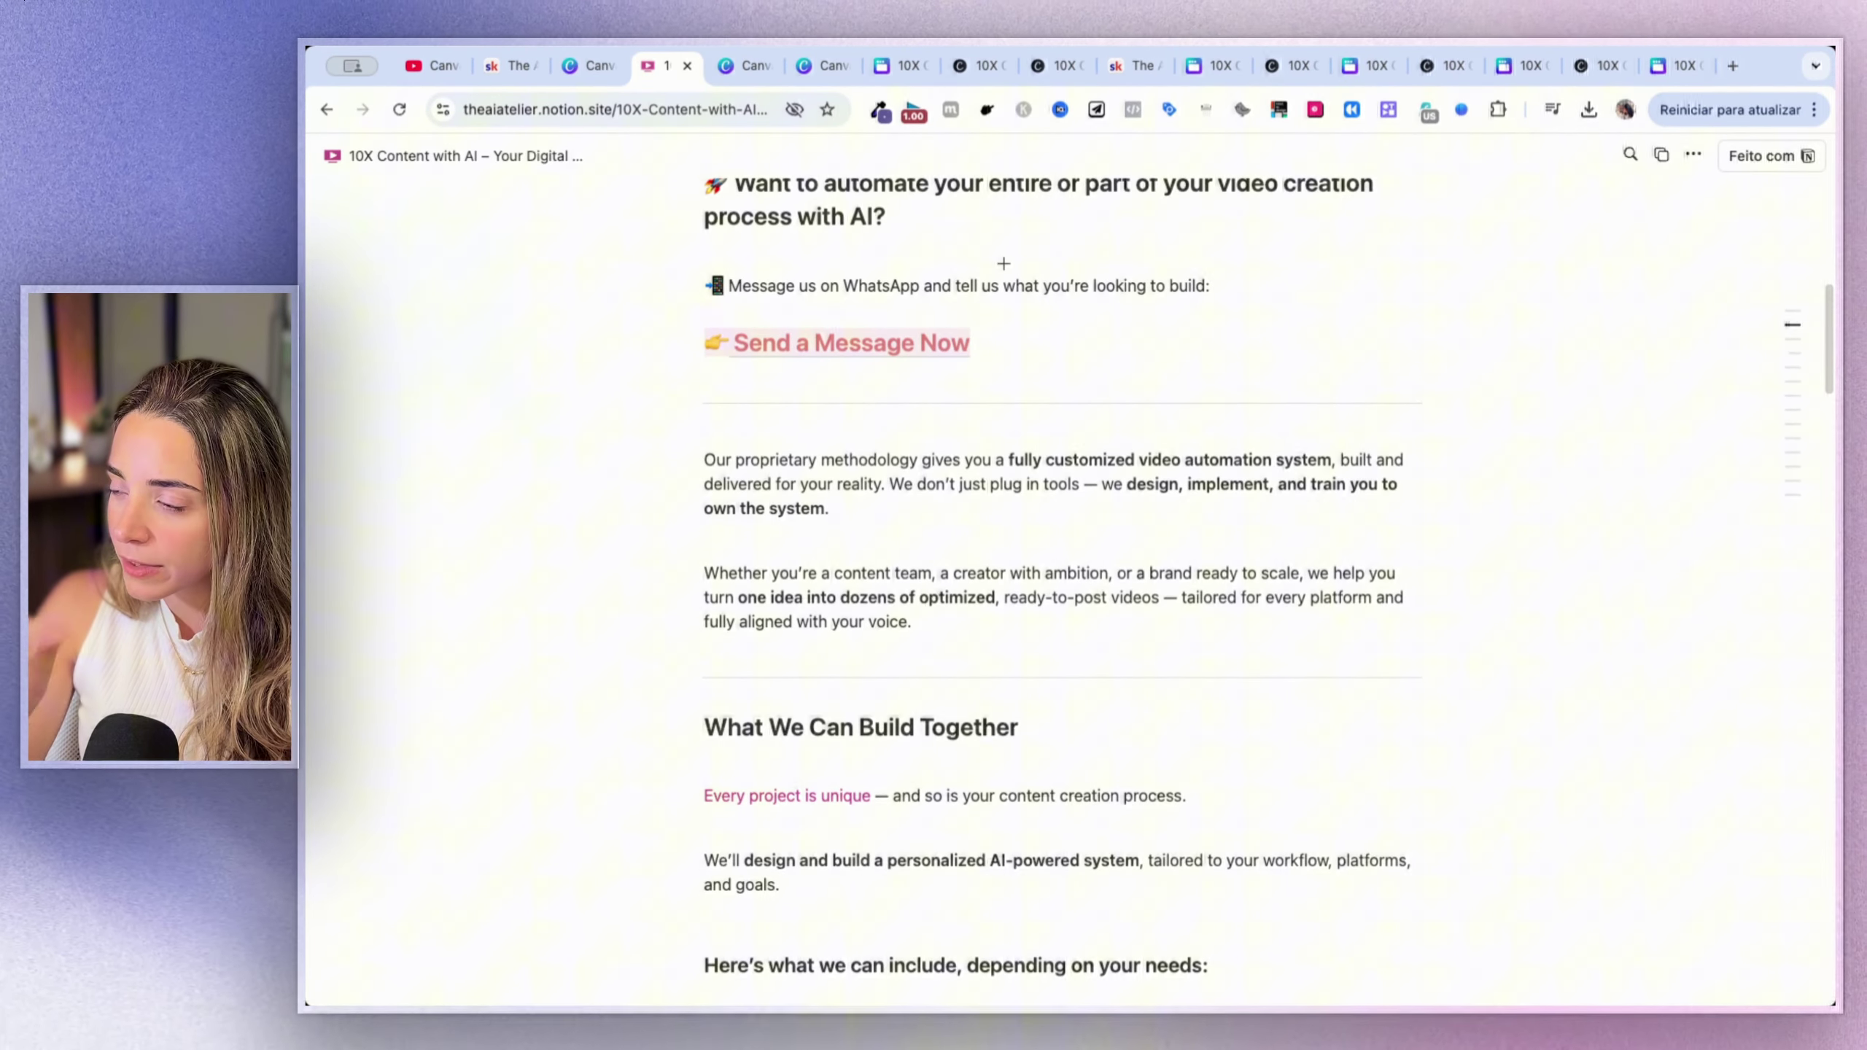
{"action": "left_click", "coordinate": [746, 71]}
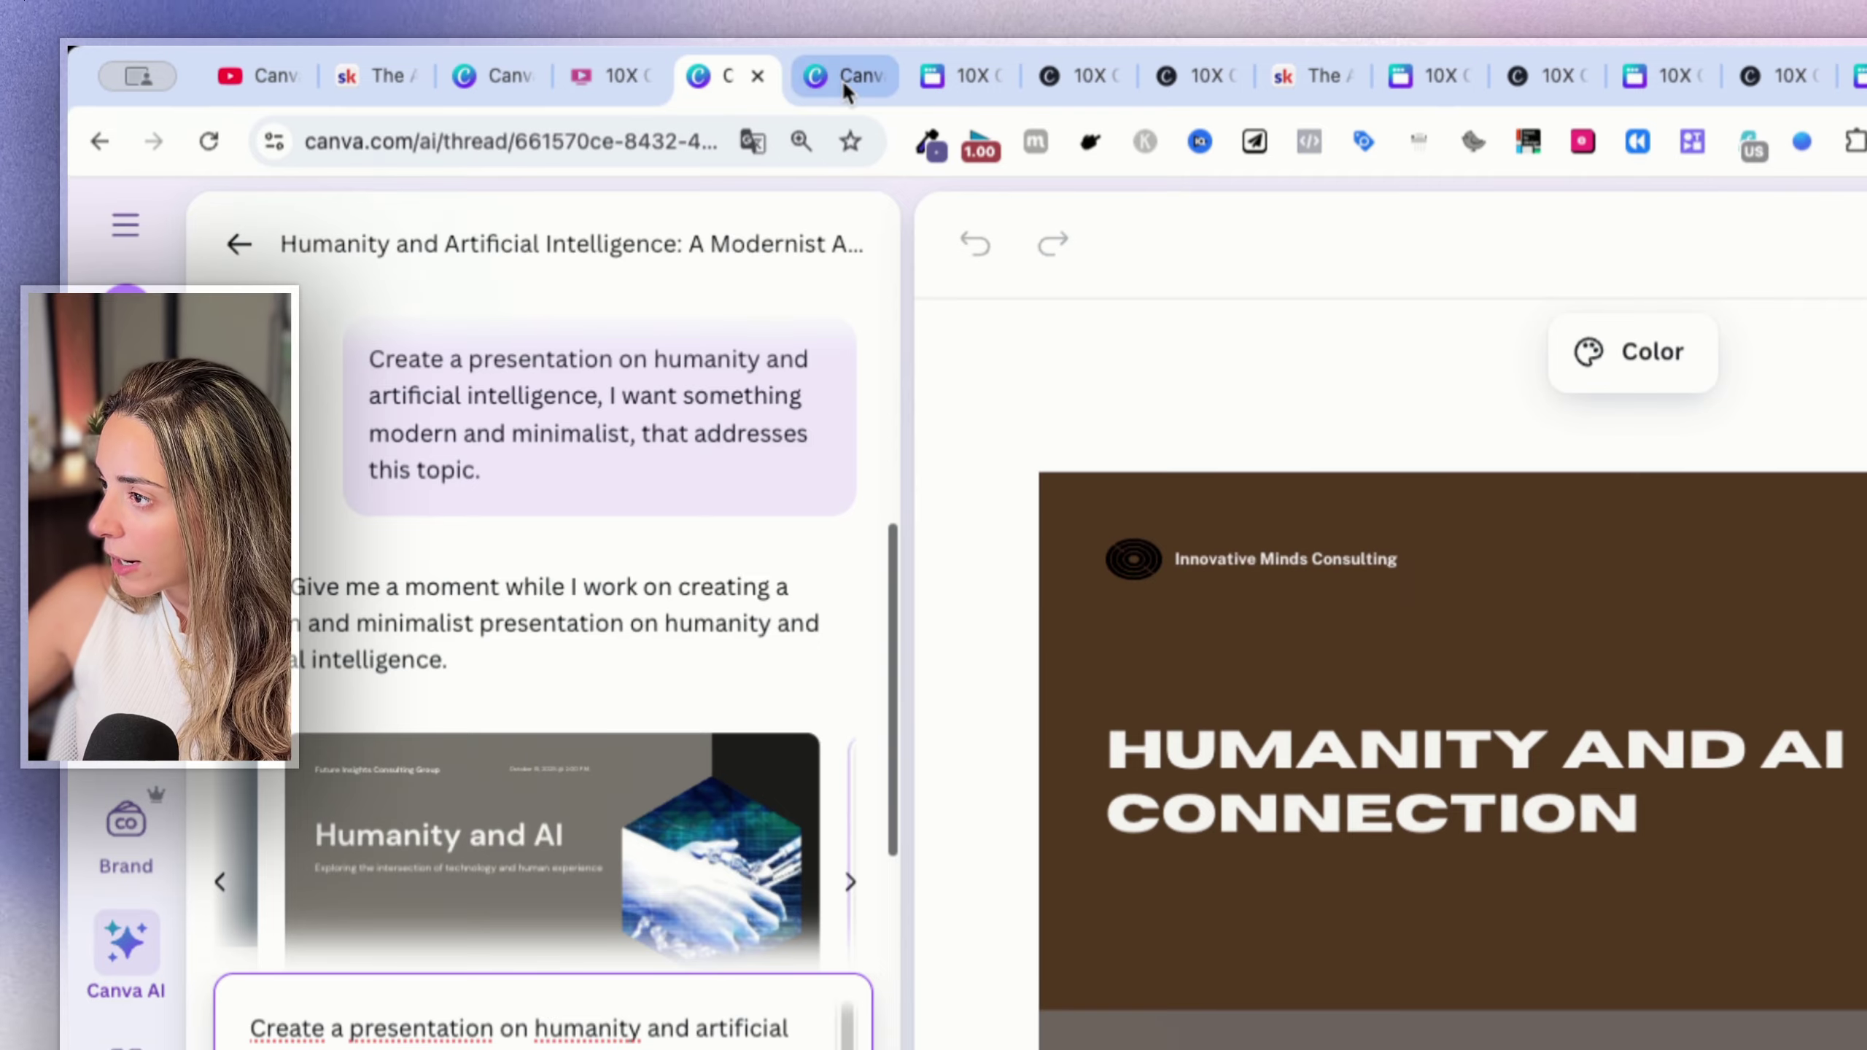
{"action": "left_click_drag", "start_coordinate": [842, 79], "coordinate": [740, 83]}
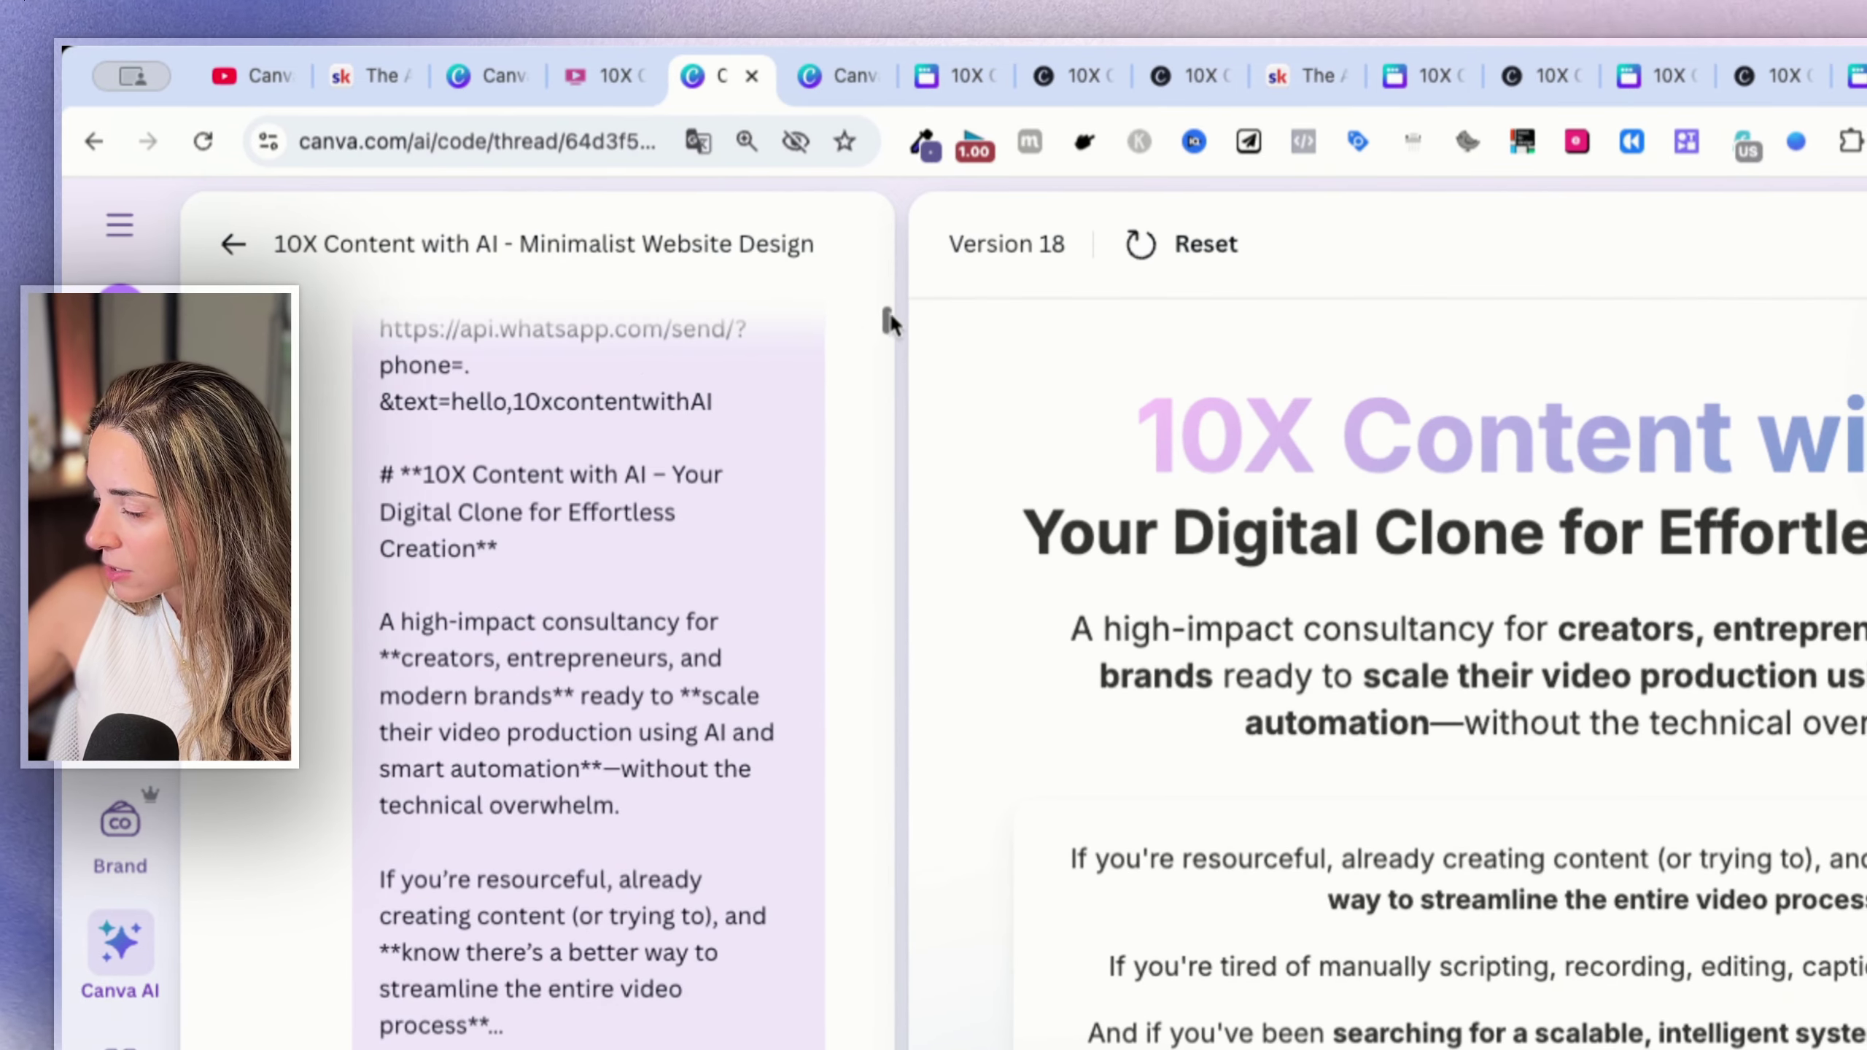
Step: Read the website prompt's design instructions, covering the minimalist style, the #FFCCFF and #488ECA colours and the sales button link
{"action": "left_click_drag", "start_coordinate": [884, 318], "coordinate": [882, 210]}
{"action": "scroll", "coordinate": [622, 521], "scroll_direction": "down", "scroll_amount": 1}
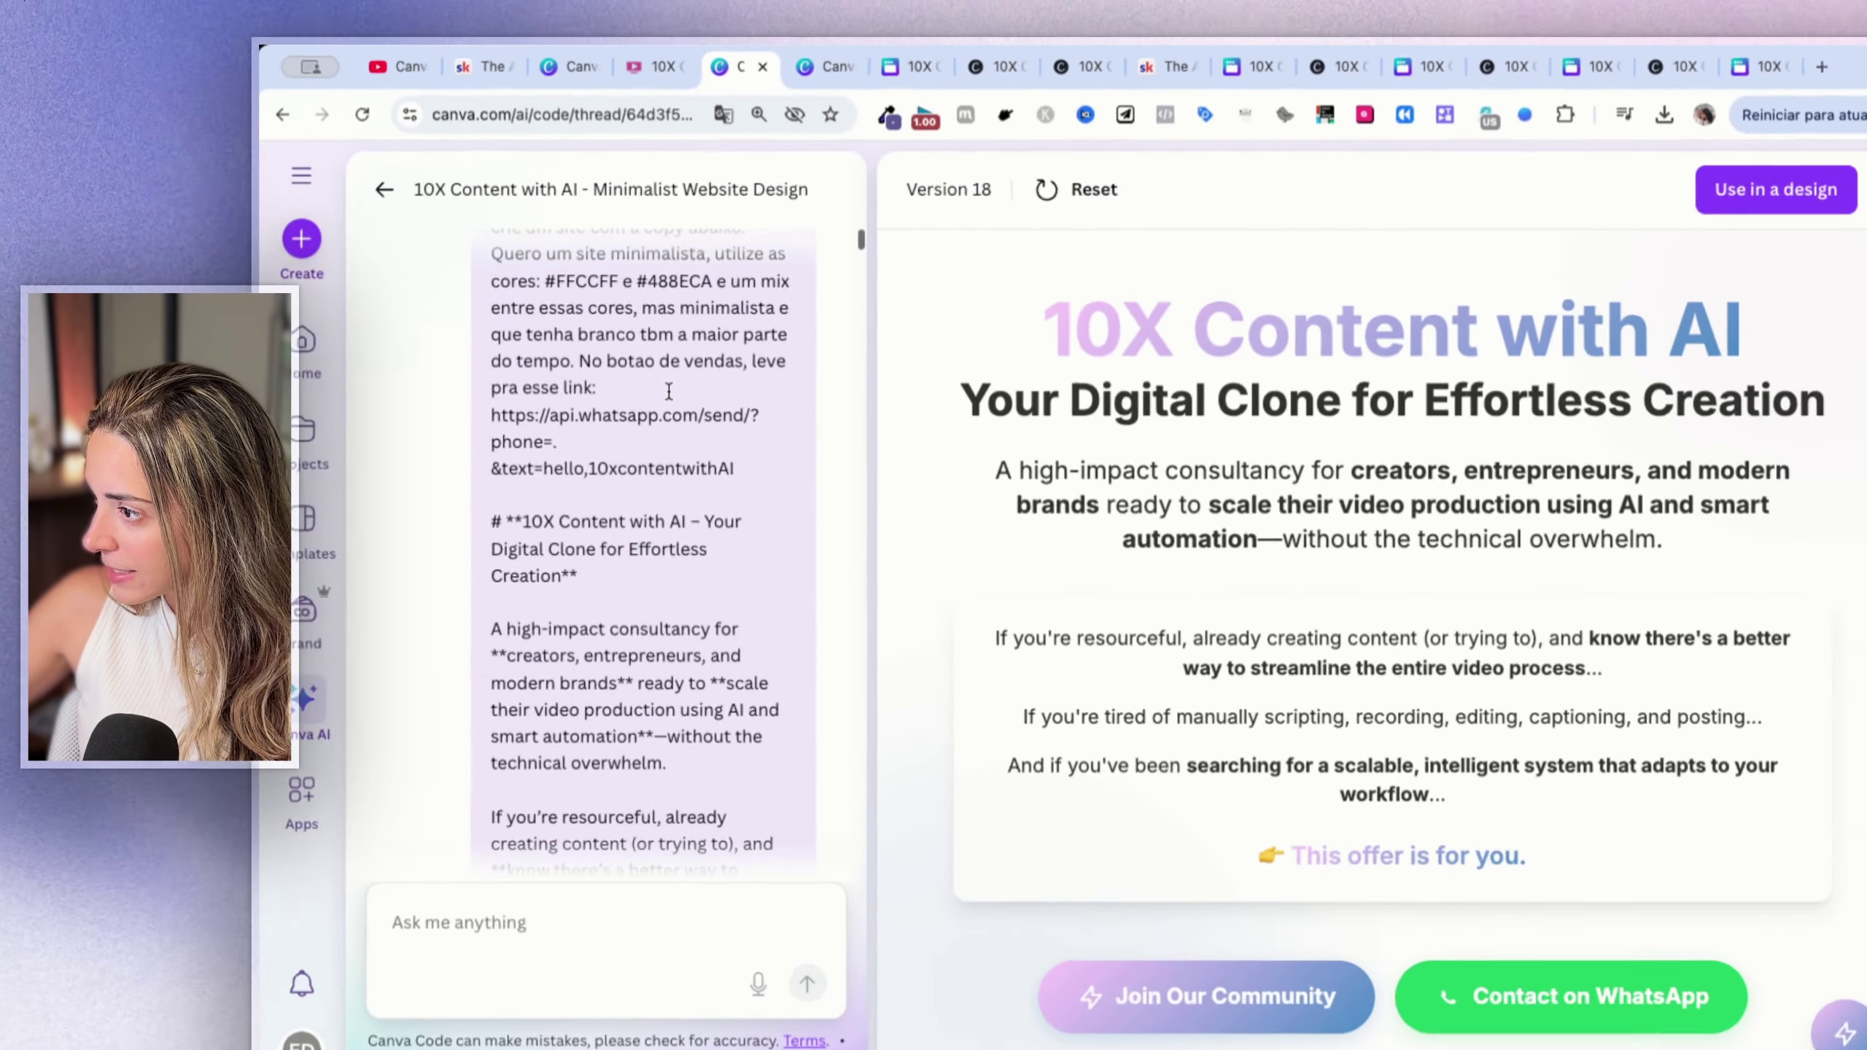
{"action": "scroll", "coordinate": [622, 521], "scroll_direction": "down", "scroll_amount": 4}
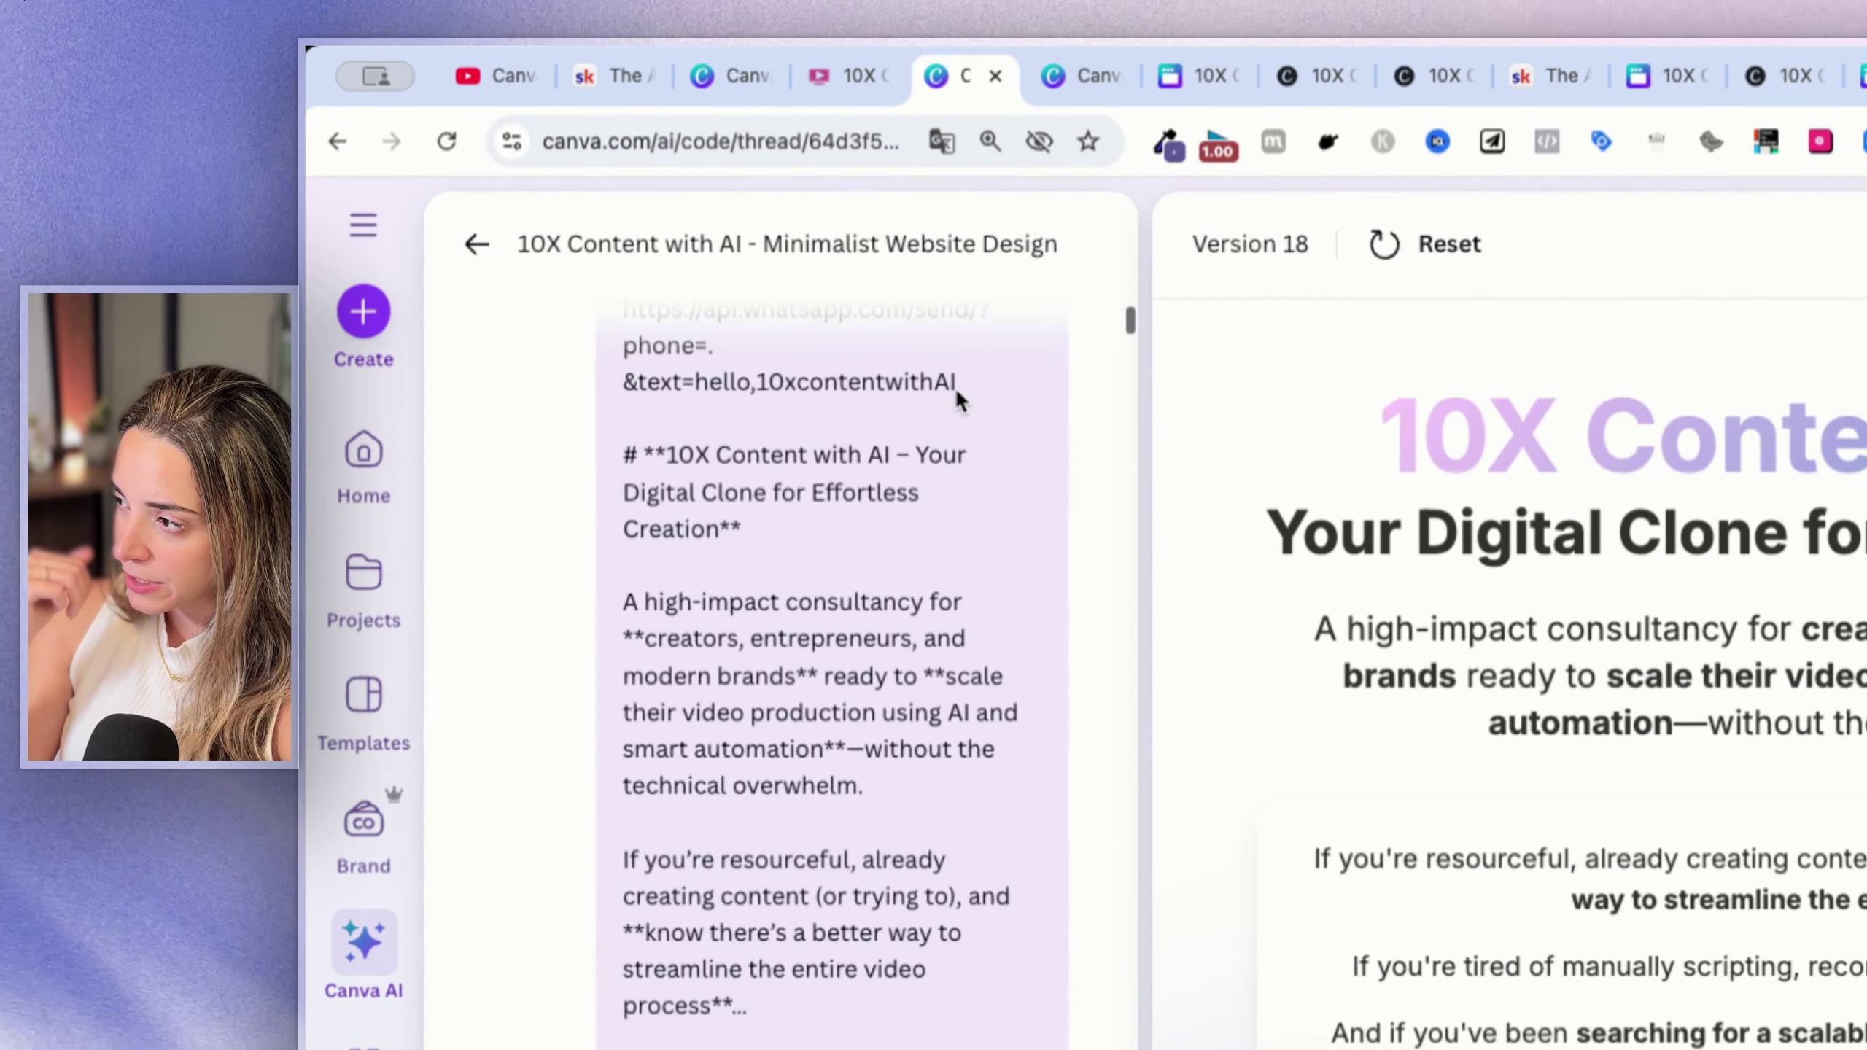
{"action": "scroll", "coordinate": [954, 388], "scroll_direction": "up", "scroll_amount": 1}
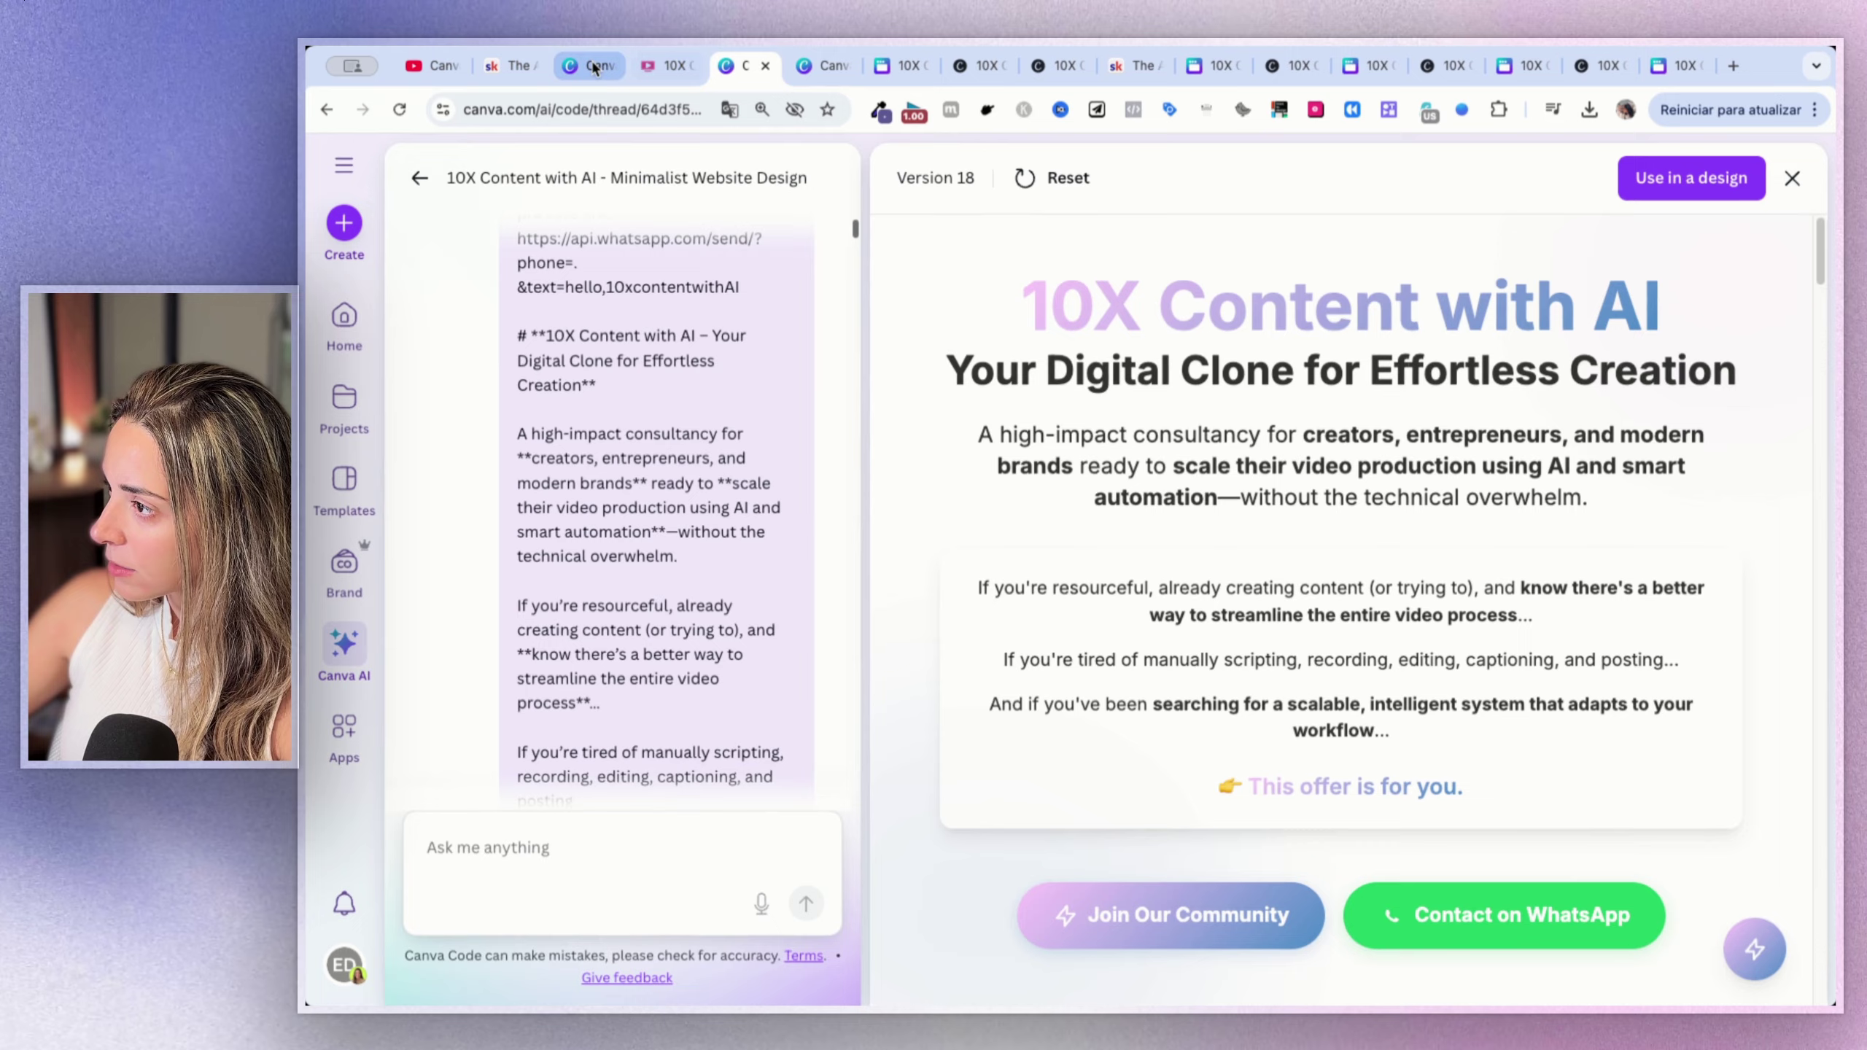
Step: Revisit the Code for me start page and the Notion offer text, and return to the website thread
{"action": "left_click", "coordinate": [593, 66]}
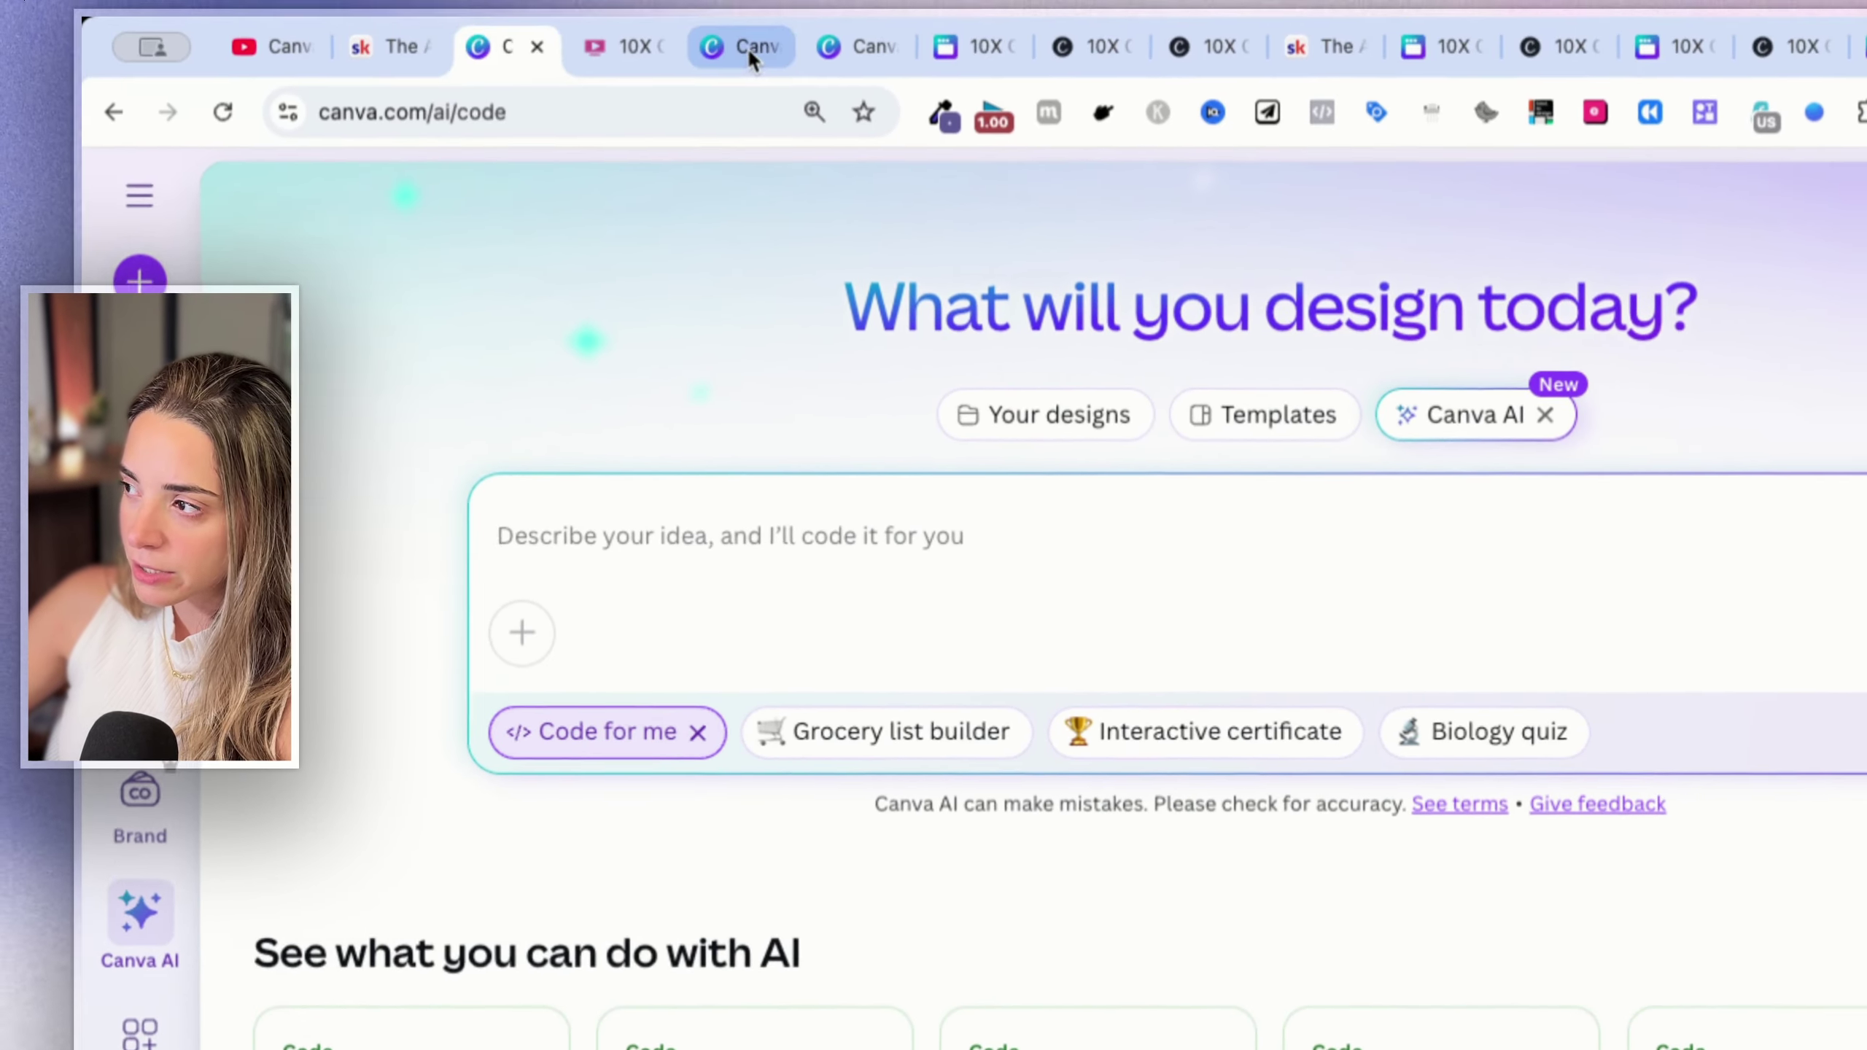
{"action": "left_click", "coordinate": [750, 50]}
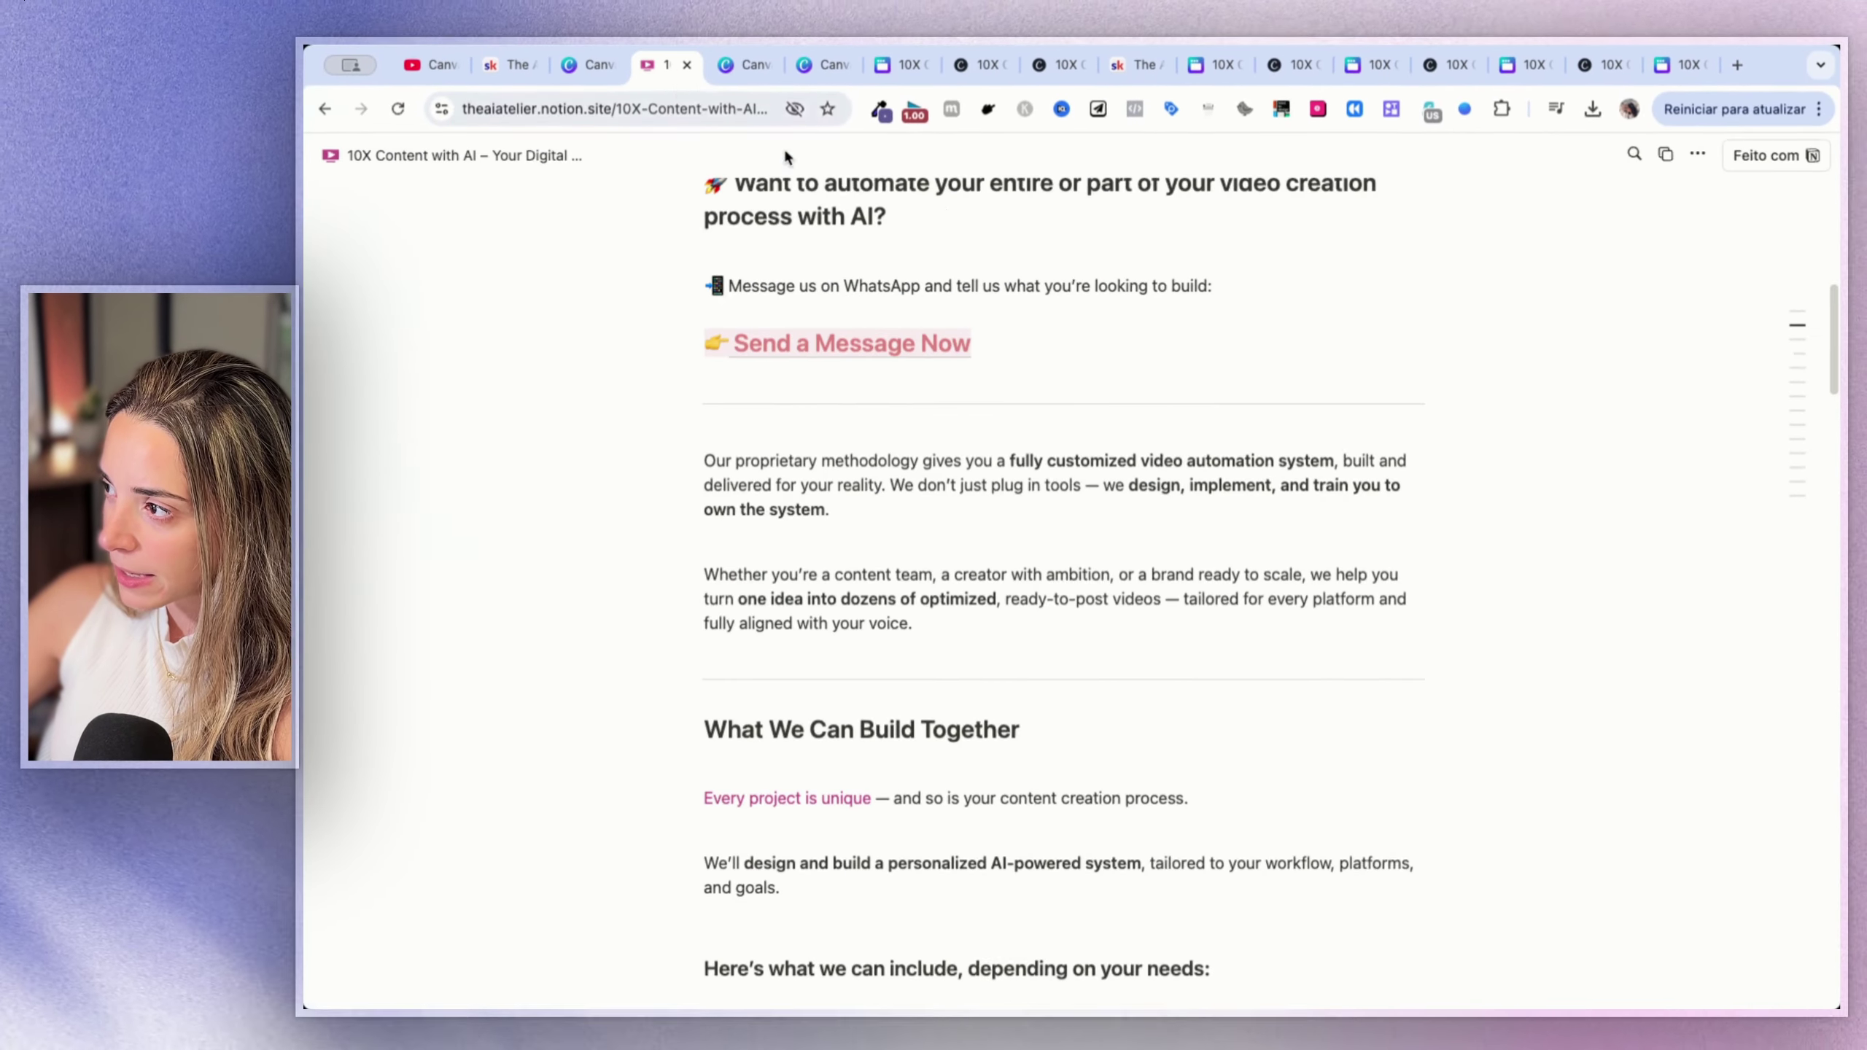
{"action": "scroll", "coordinate": [1315, 653], "scroll_direction": "up", "scroll_amount": 2}
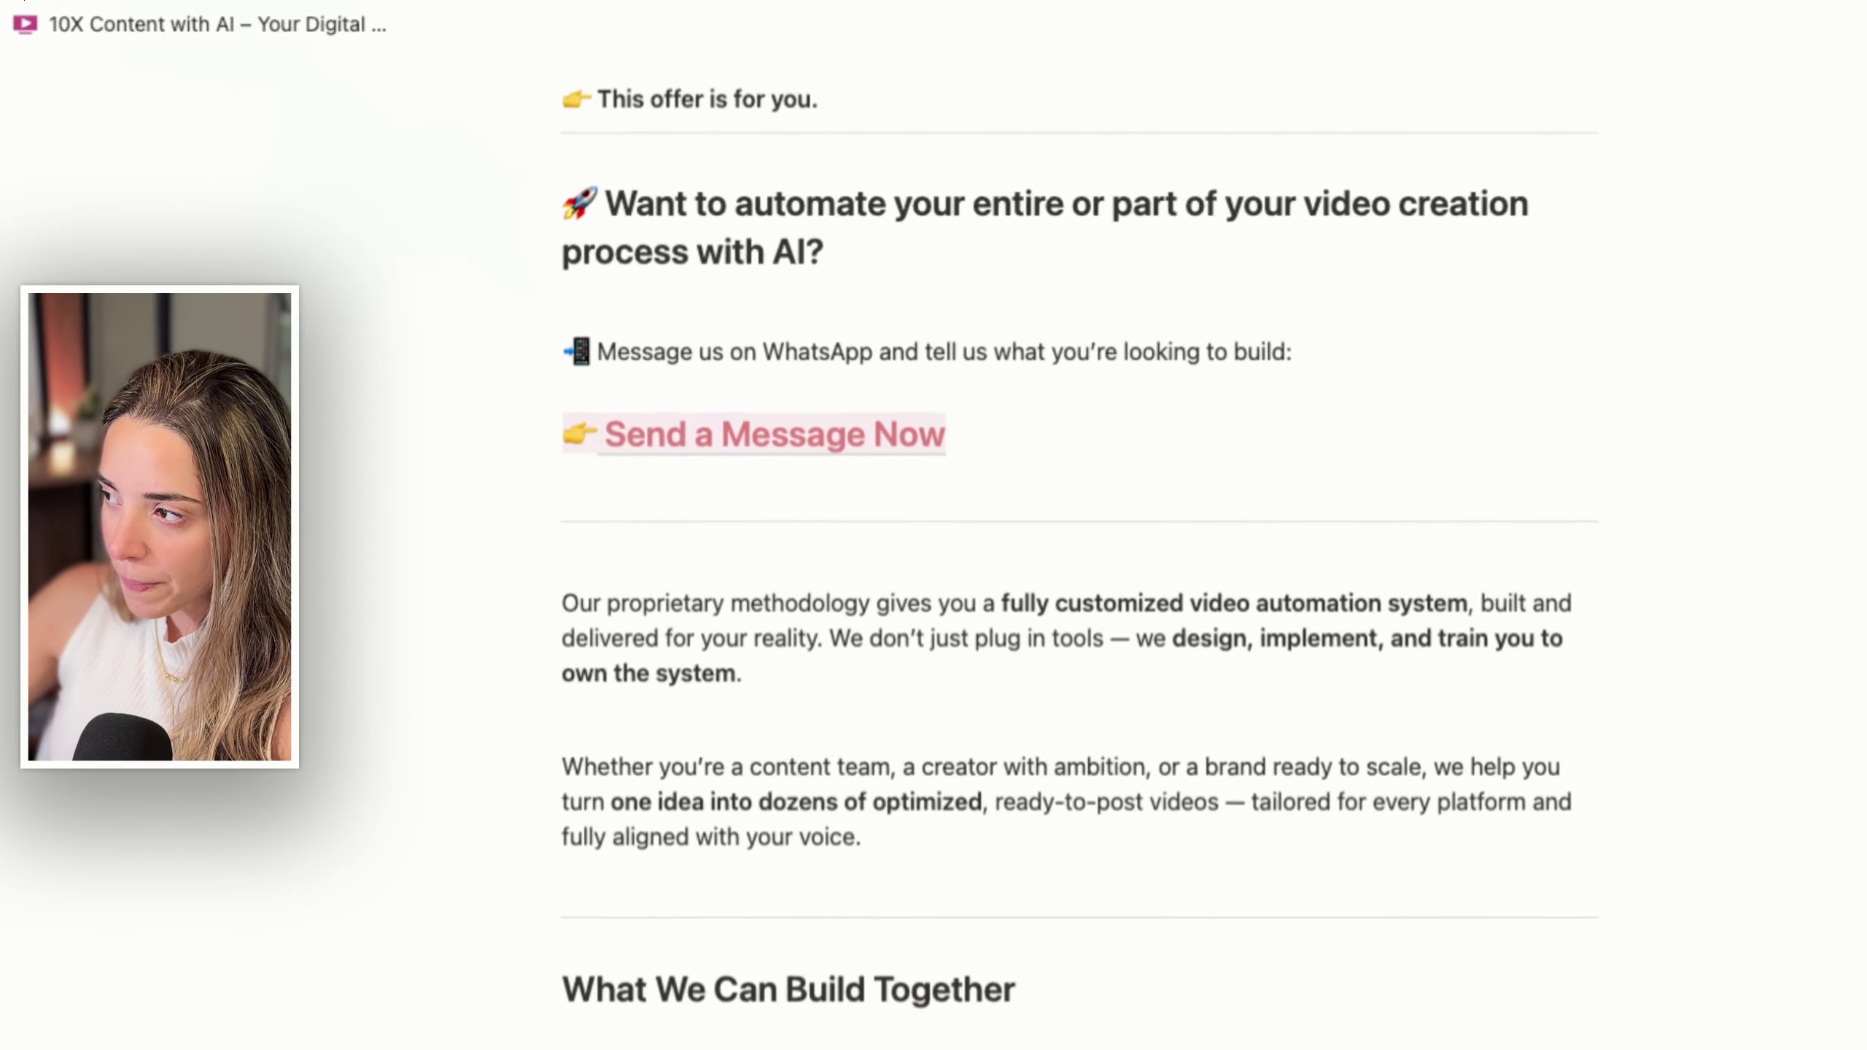
{"action": "left_click", "coordinate": [744, 65]}
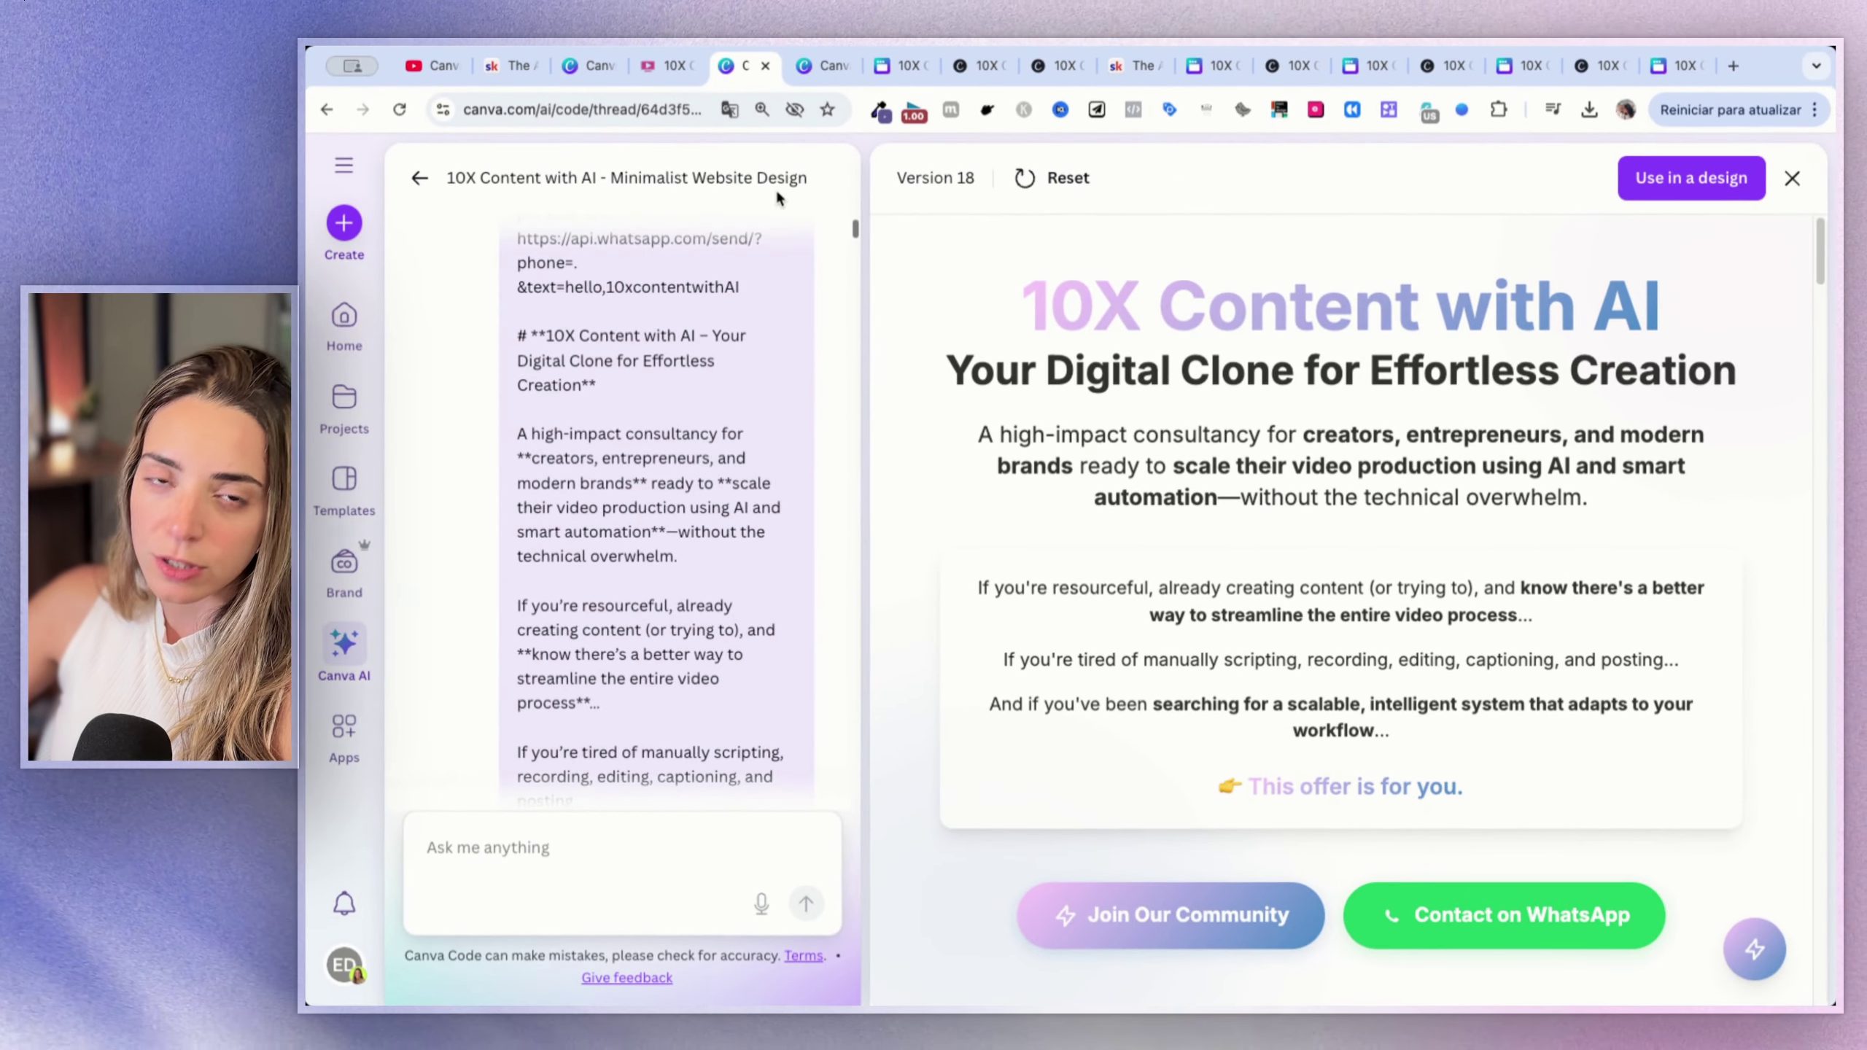
Step: Compare the offer copy pasted into the website prompt with the generated page, down to its WhatsApp message section
{"action": "scroll", "coordinate": [707, 485], "scroll_direction": "up", "scroll_amount": 3}
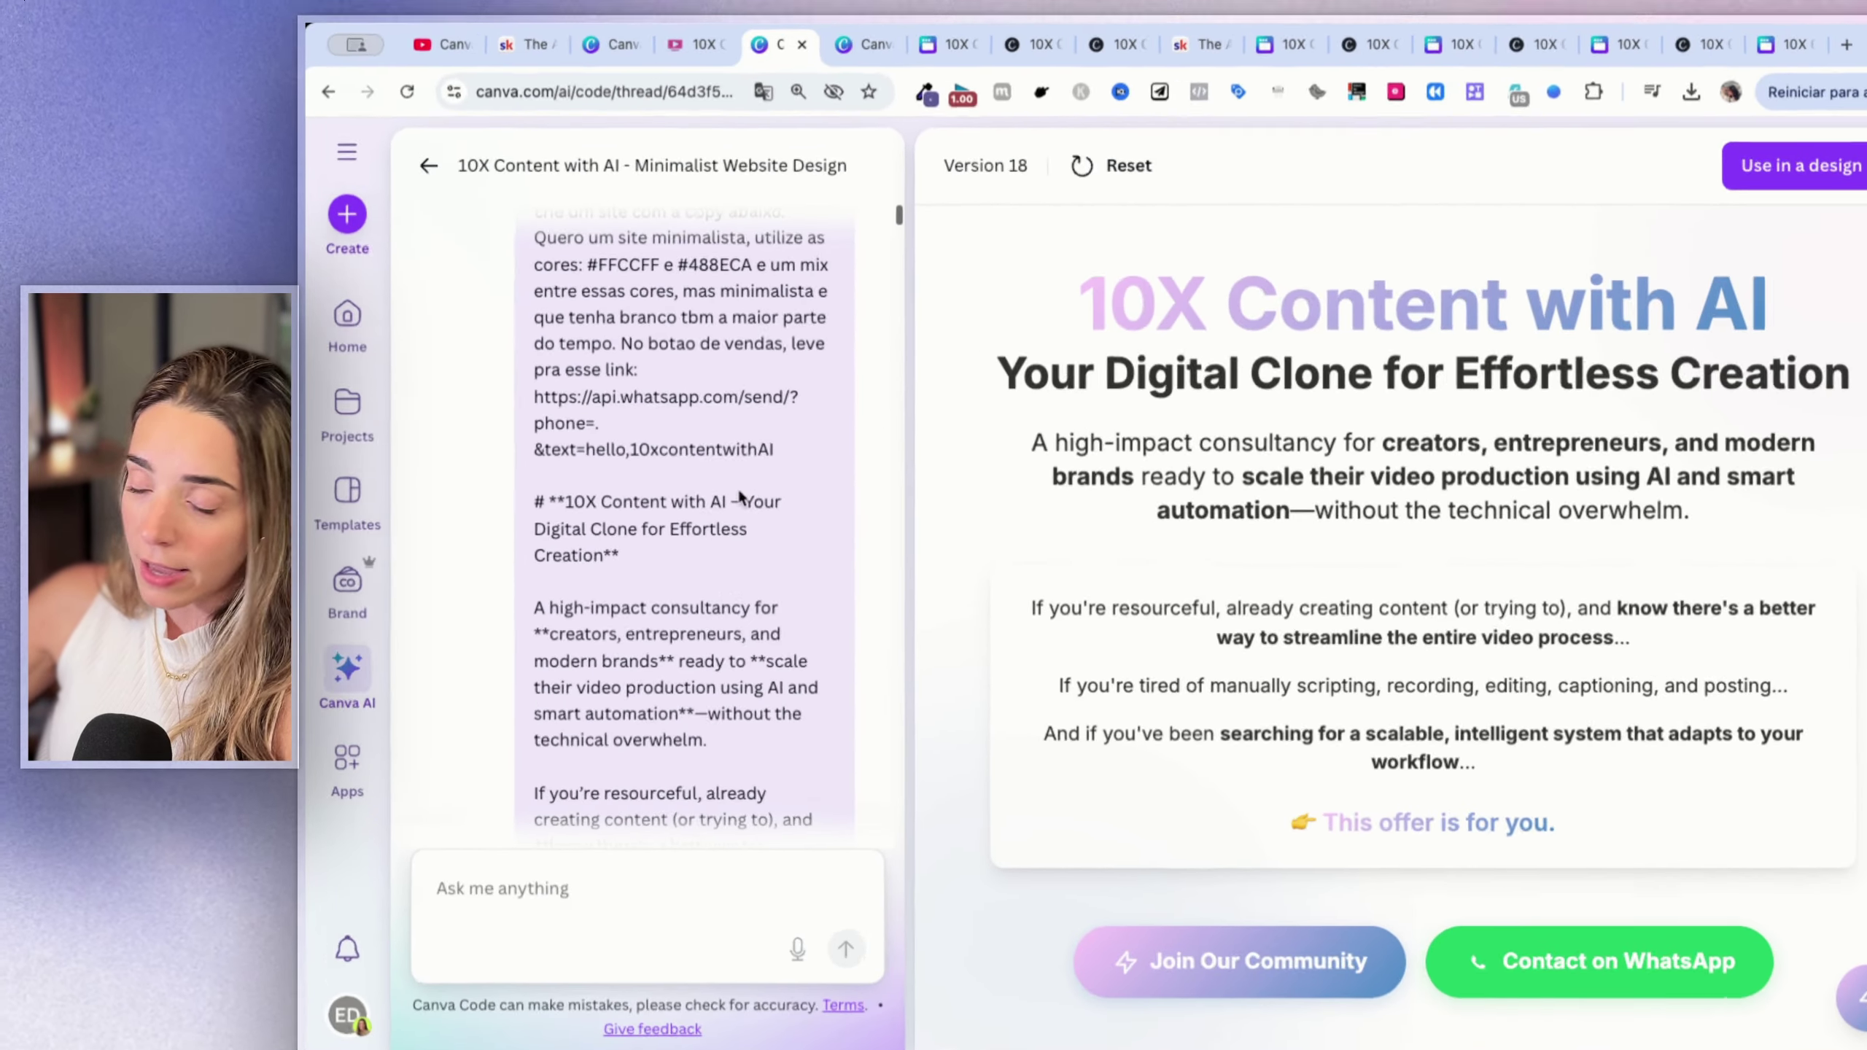
{"action": "scroll", "coordinate": [741, 497], "scroll_direction": "down", "scroll_amount": 5}
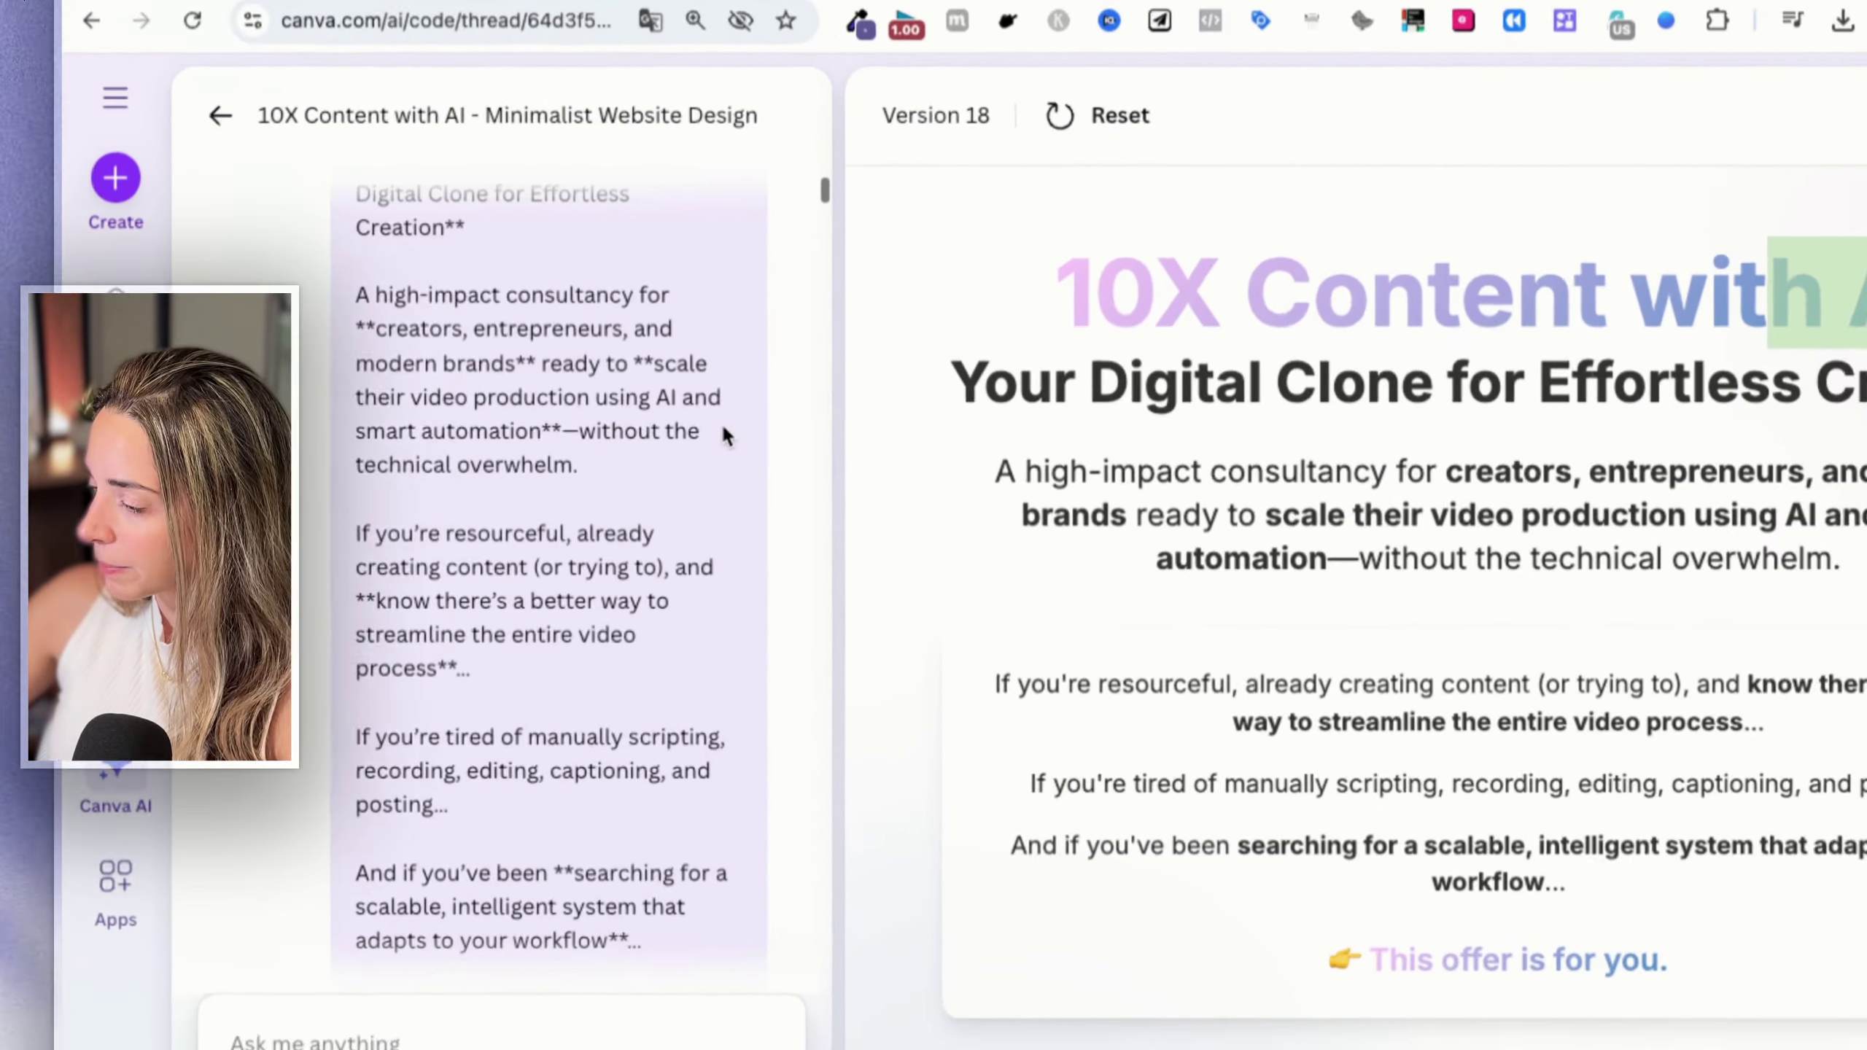
{"action": "scroll", "coordinate": [754, 404], "scroll_direction": "down", "scroll_amount": 5}
{"action": "scroll", "coordinate": [721, 412], "scroll_direction": "down", "scroll_amount": 4}
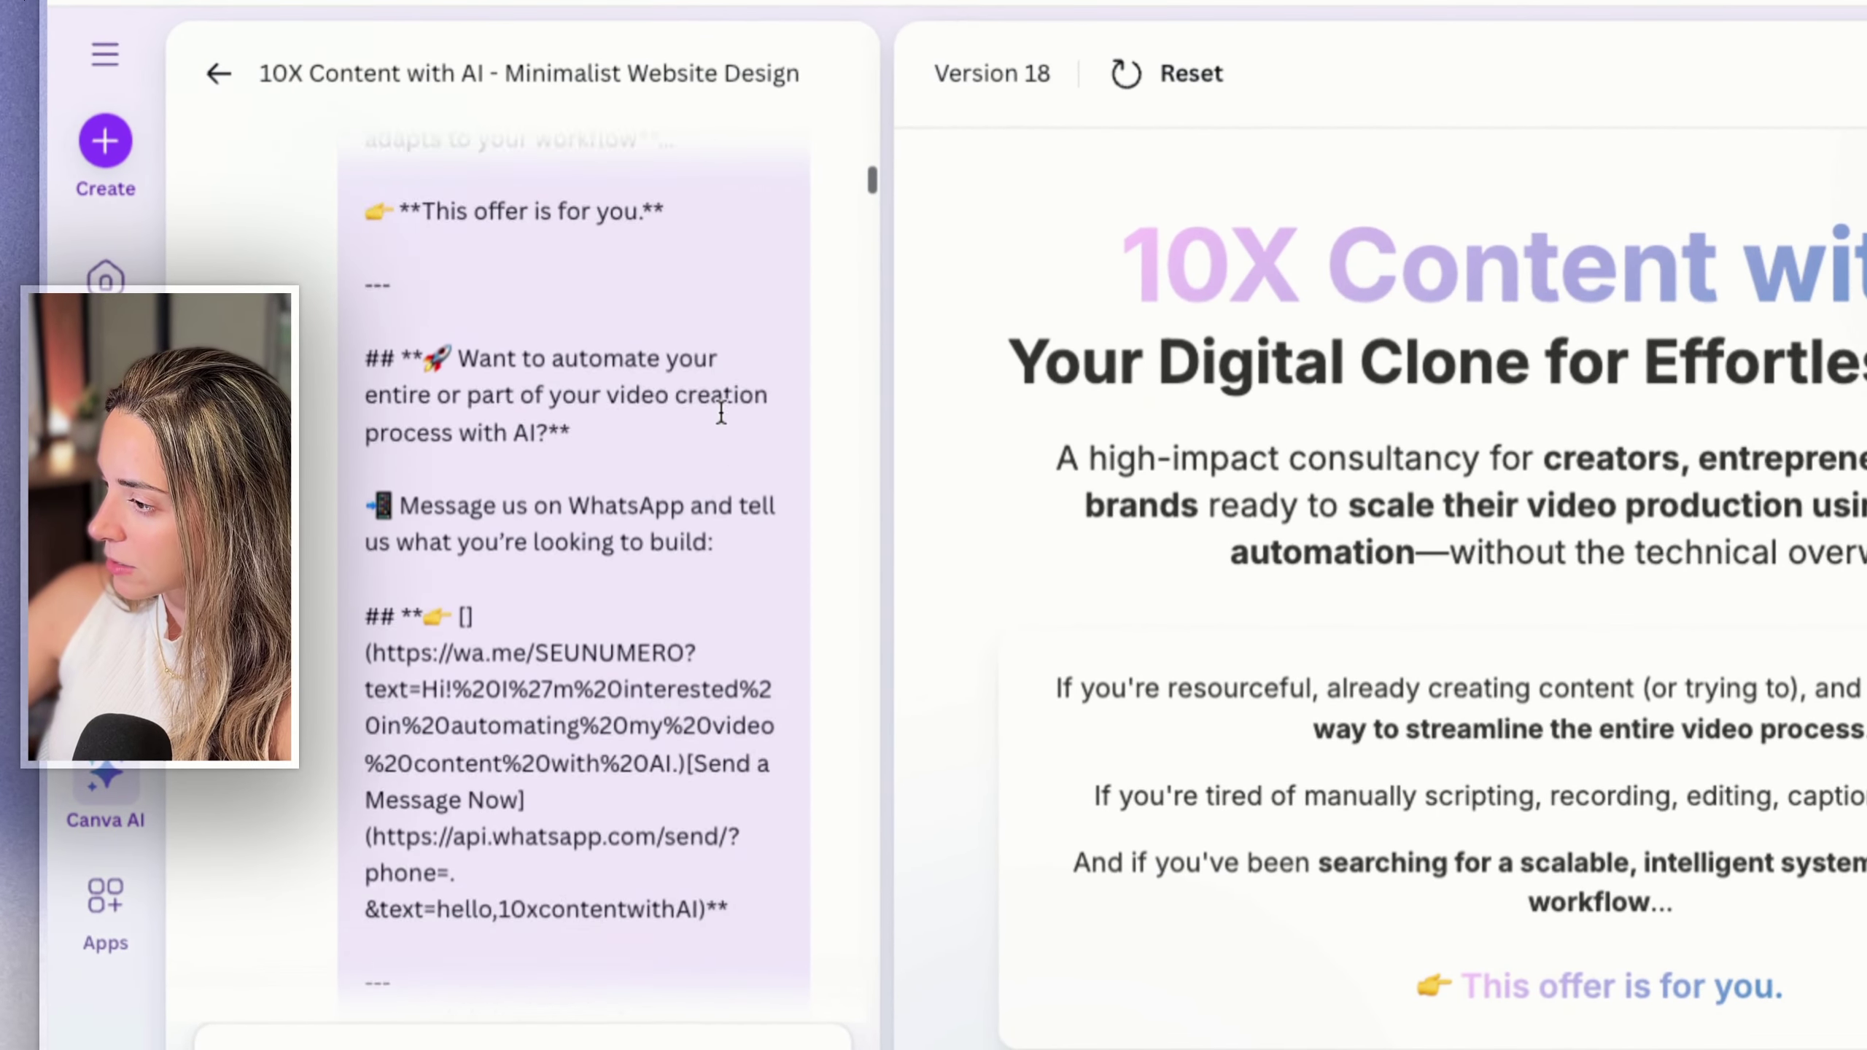
Step: Read the Version 1 reply and the follow-up request adding the closing content, from Why Now to the contact details
{"action": "scroll", "coordinate": [720, 416], "scroll_direction": "up", "scroll_amount": 15}
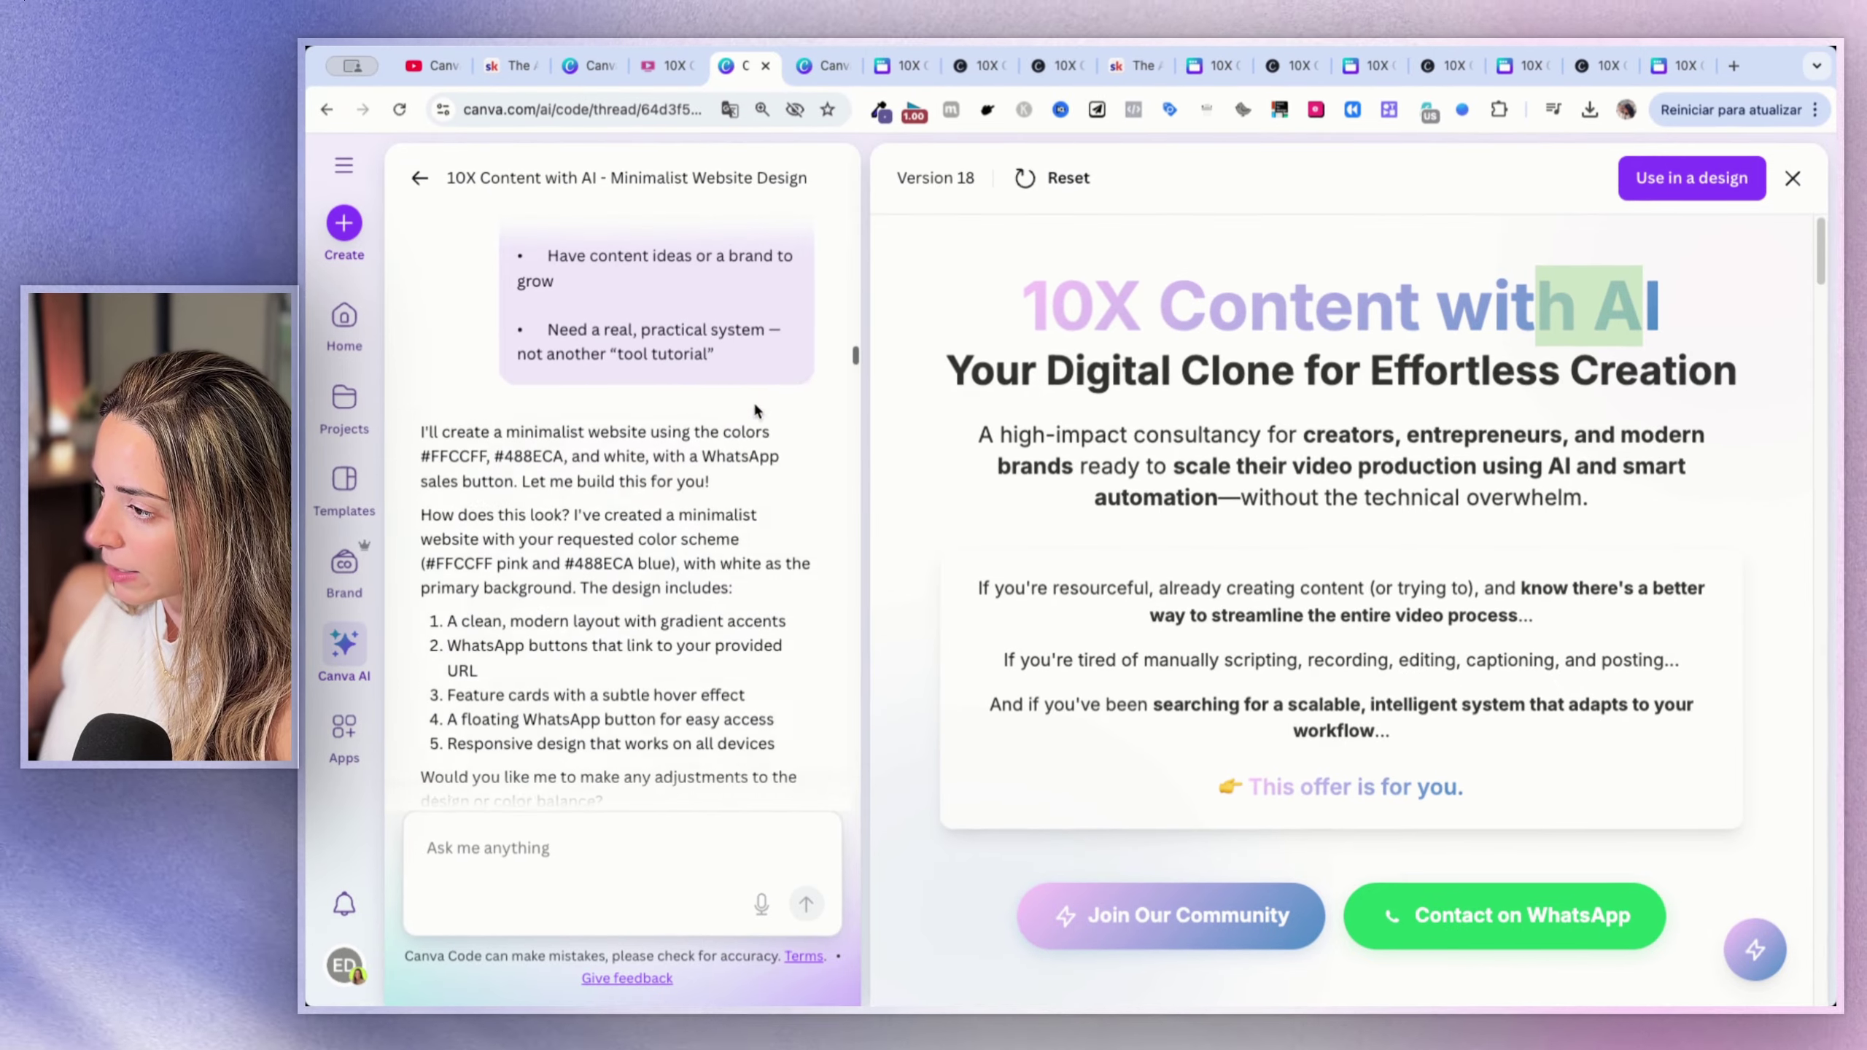
{"action": "scroll", "coordinate": [728, 405], "scroll_direction": "up", "scroll_amount": 10}
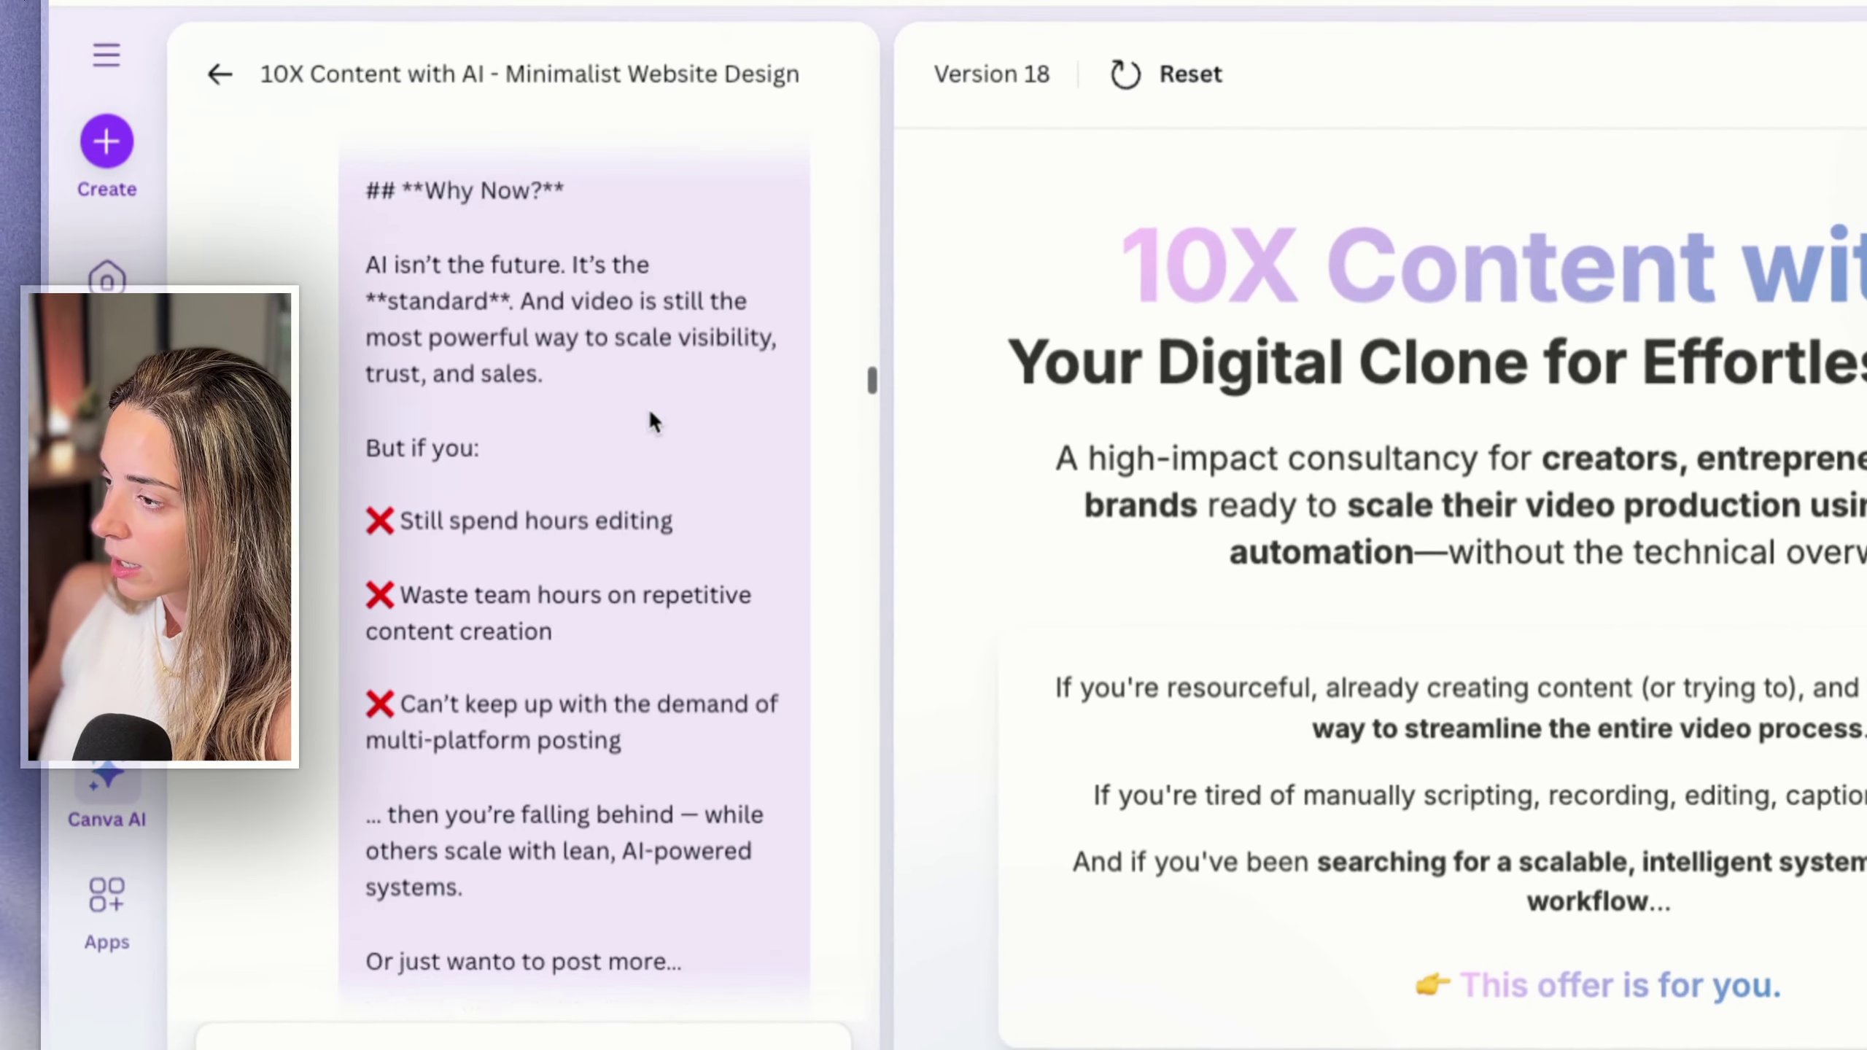
{"action": "scroll", "coordinate": [707, 401], "scroll_direction": "down", "scroll_amount": 5}
{"action": "scroll", "coordinate": [649, 408], "scroll_direction": "up", "scroll_amount": 10}
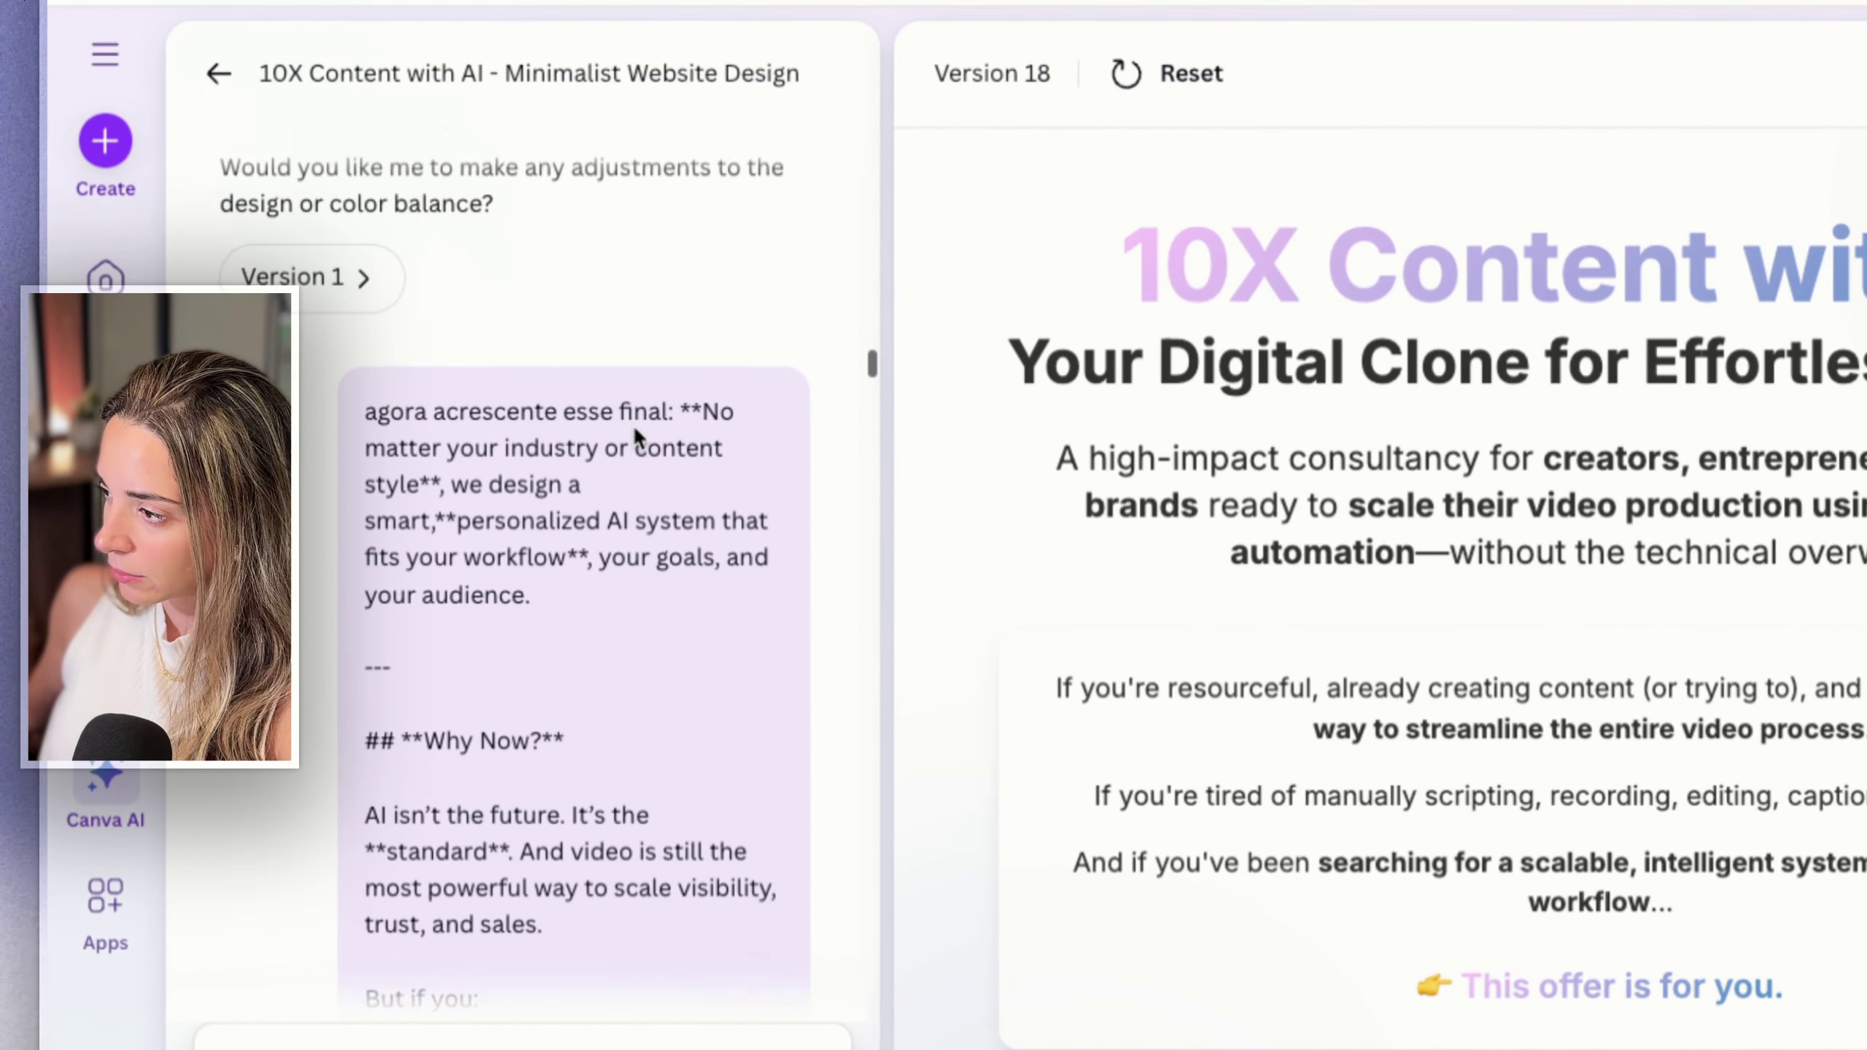
{"action": "scroll", "coordinate": [627, 456], "scroll_direction": "down", "scroll_amount": 5}
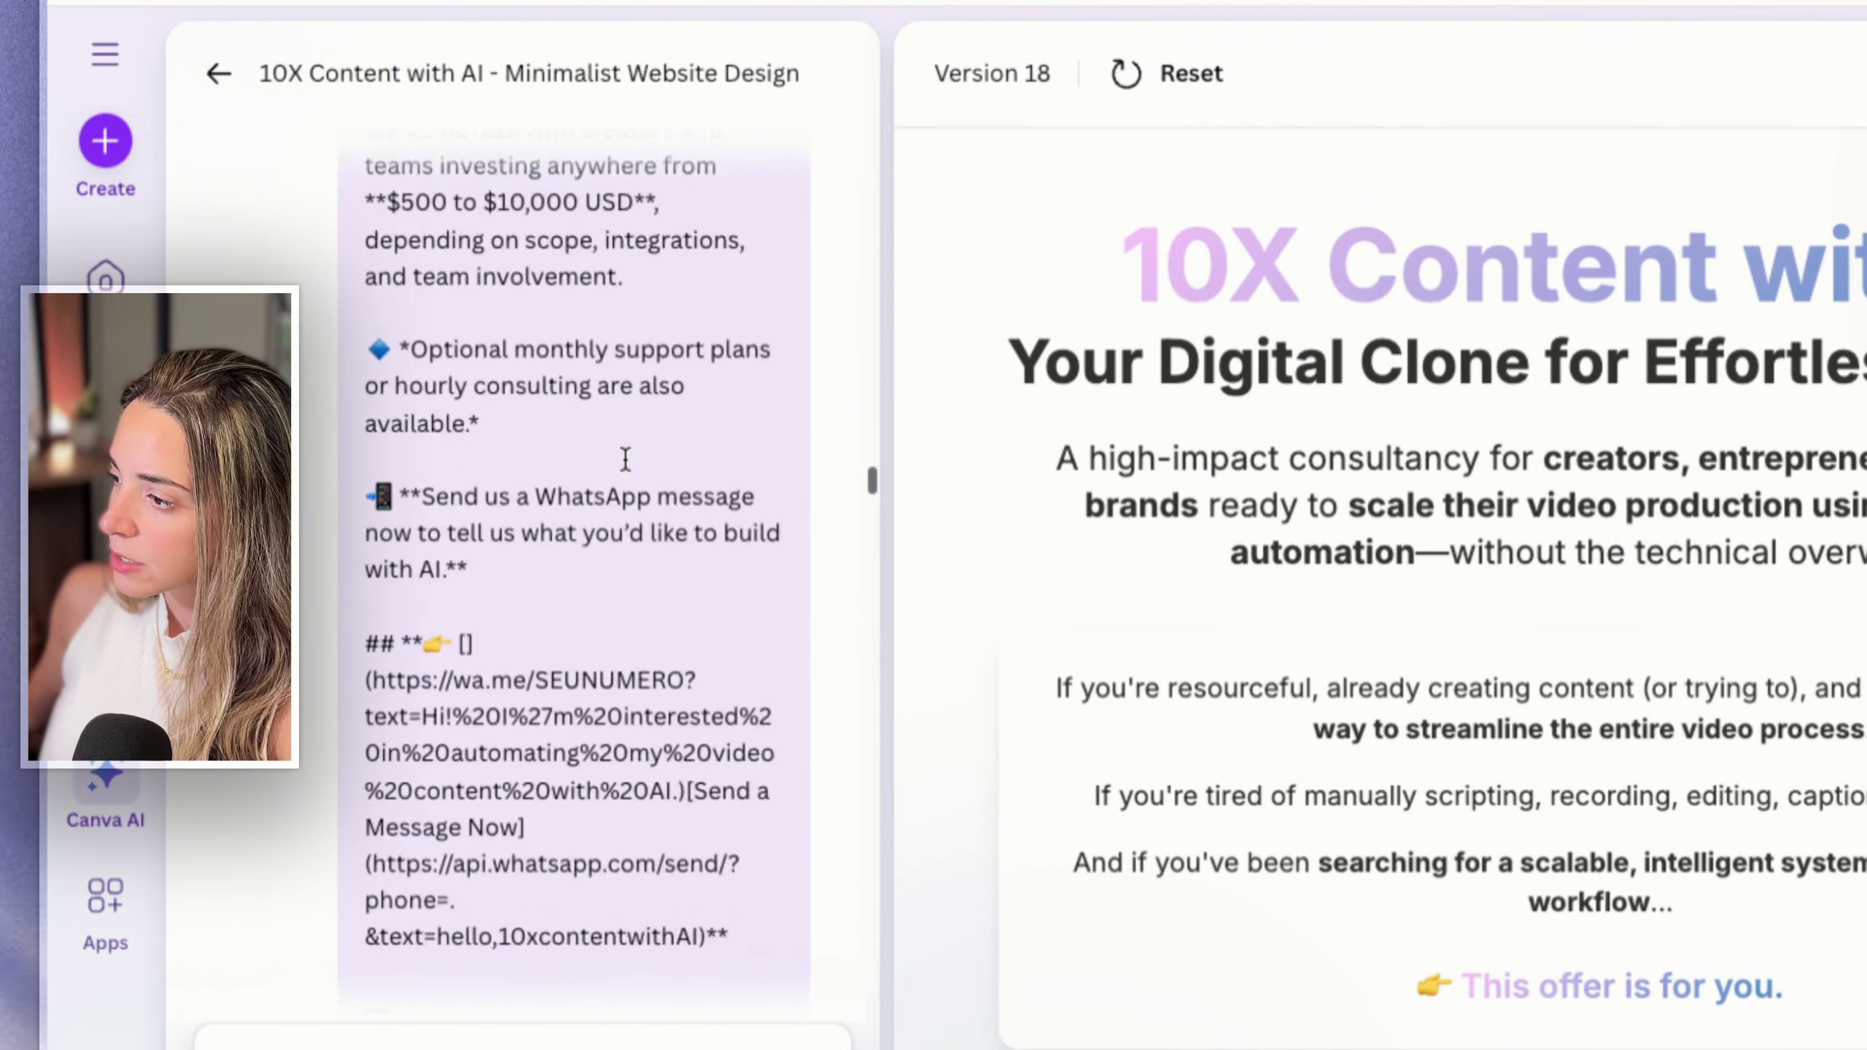
{"action": "scroll", "coordinate": [625, 455], "scroll_direction": "down", "scroll_amount": 15}
{"action": "scroll", "coordinate": [624, 455], "scroll_direction": "up", "scroll_amount": 6}
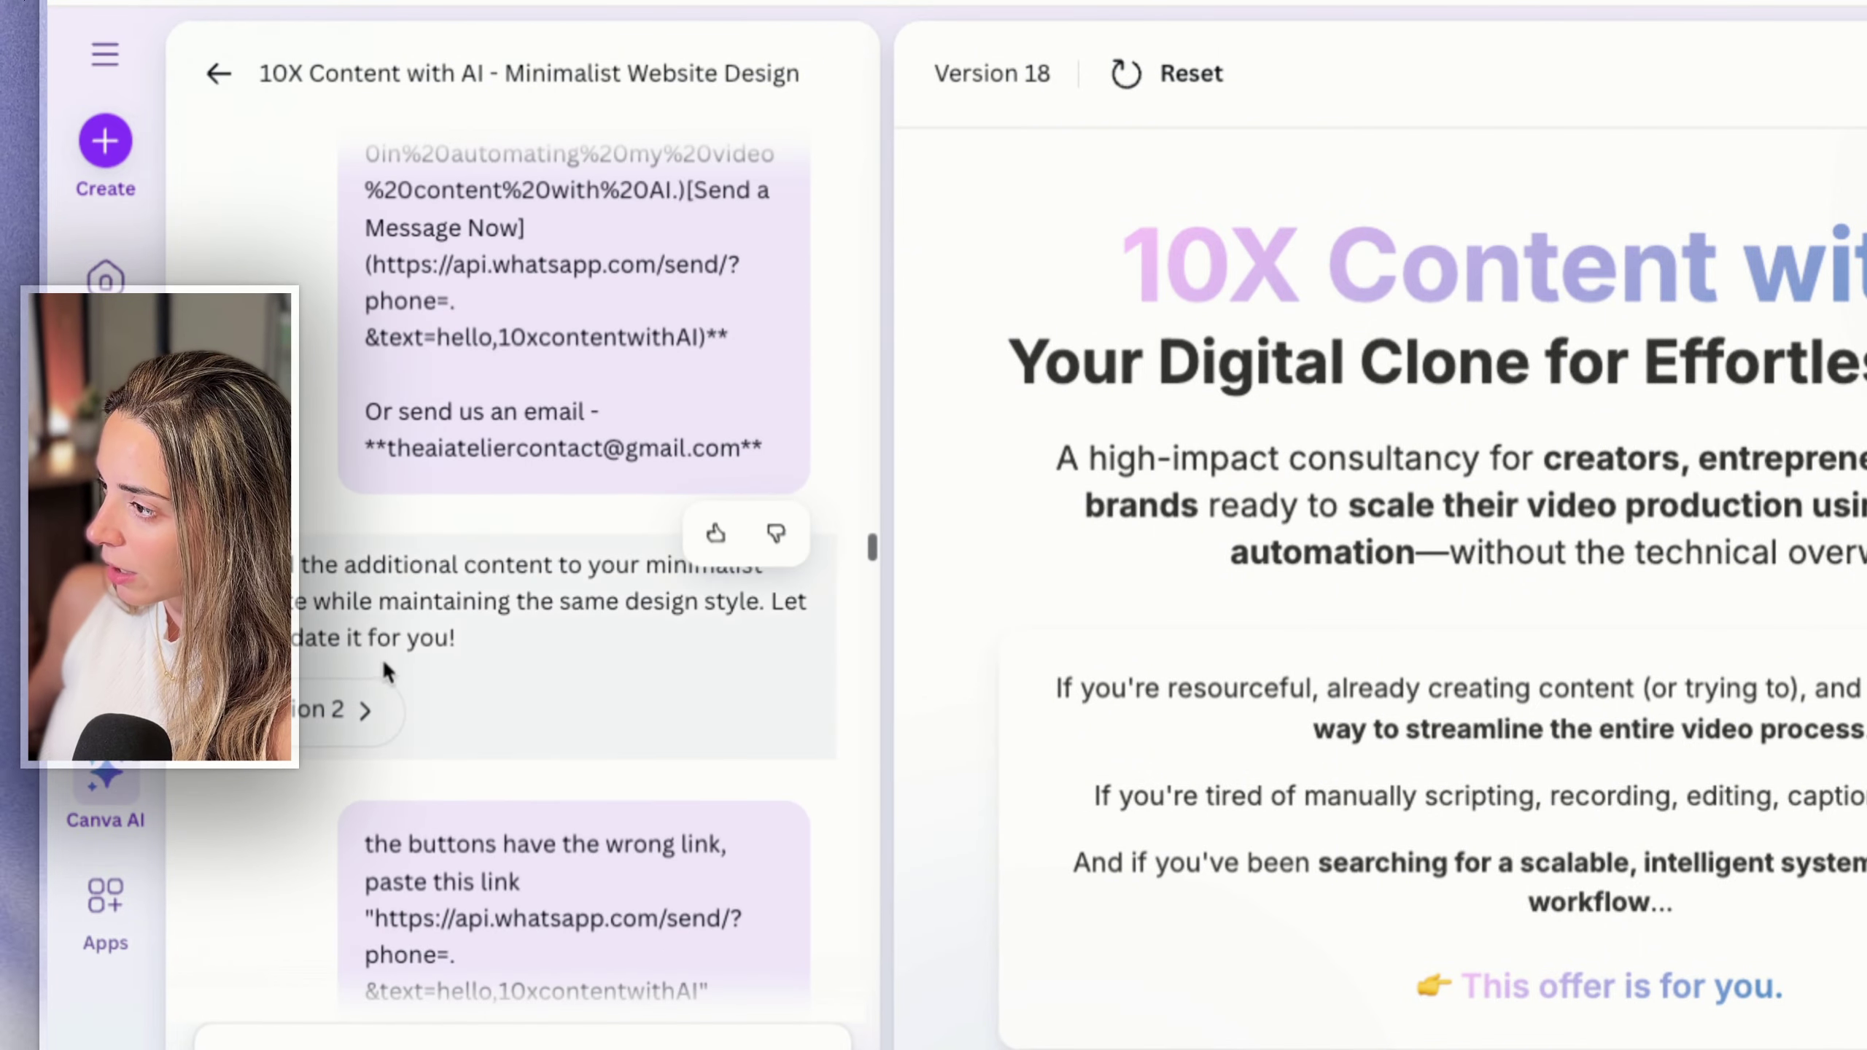
Step: Preview Version 2 of the website from its headline through the six process steps and try its WhatsApp link
{"action": "left_click", "coordinate": [371, 709]}
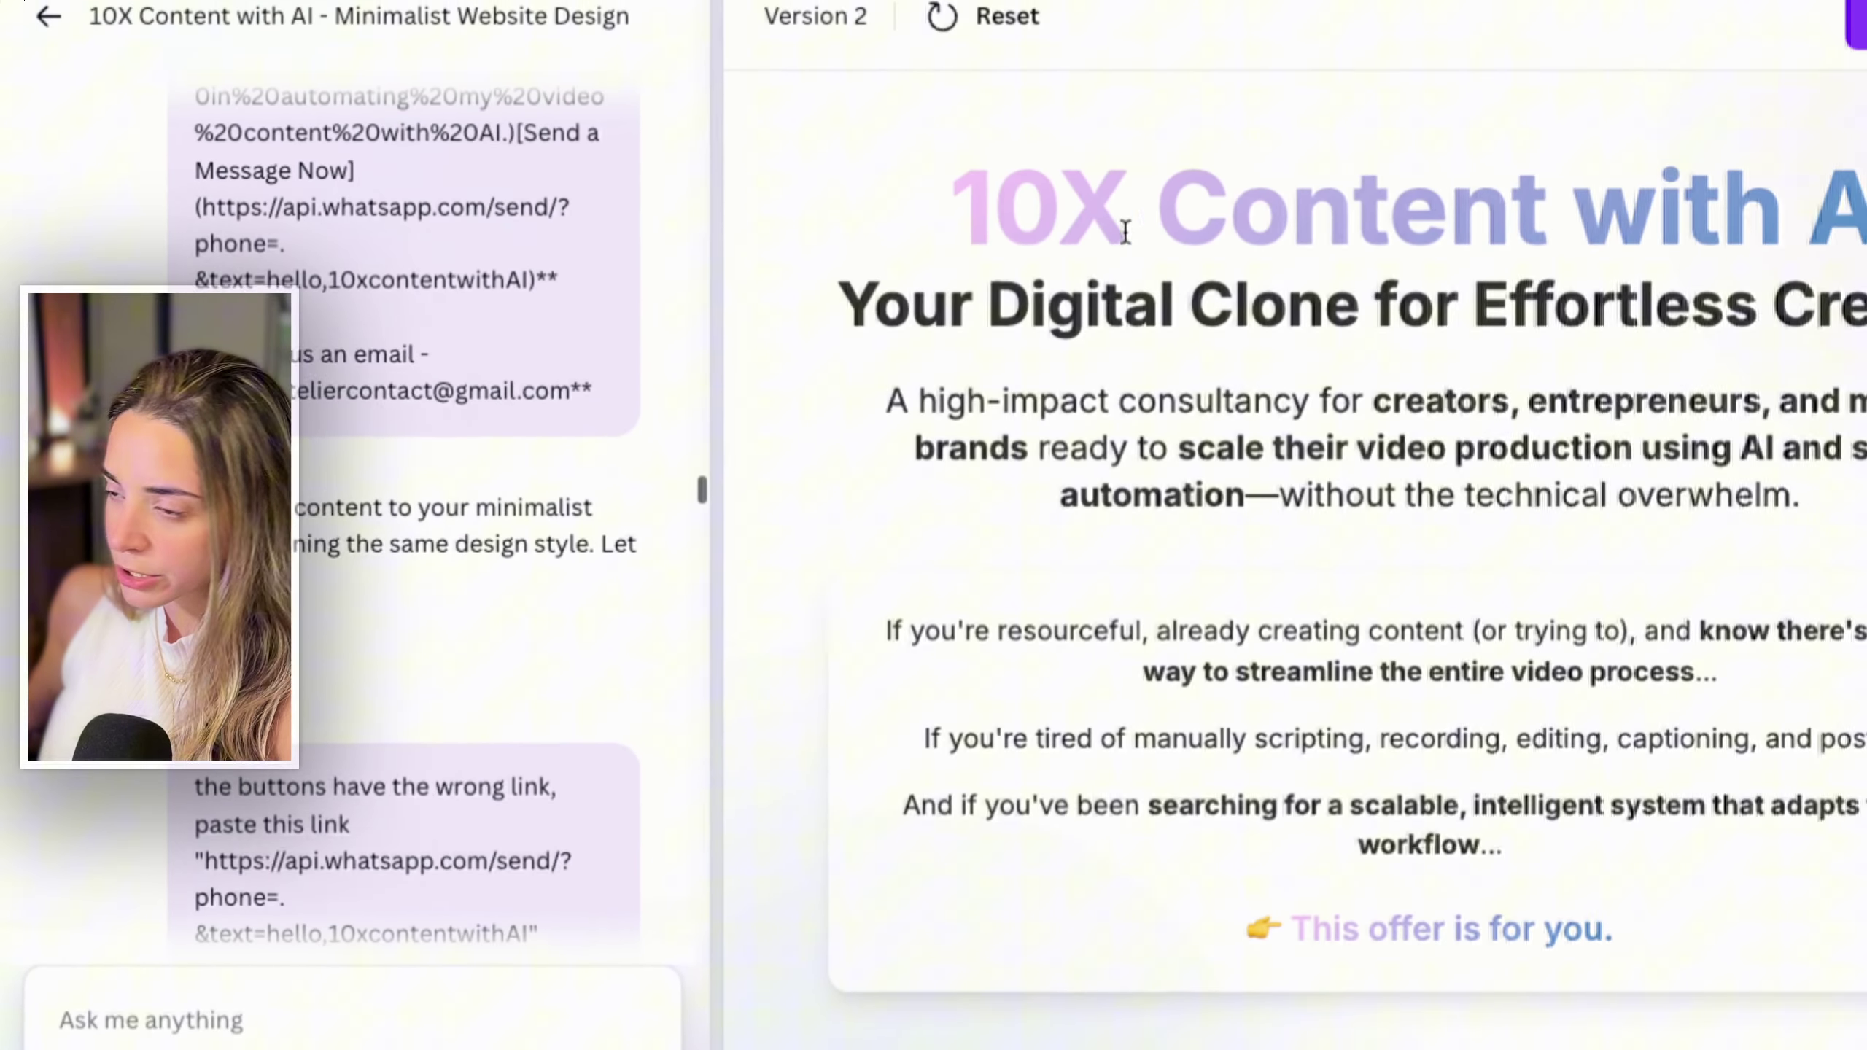
{"action": "left_click_drag", "start_coordinate": [1228, 264], "coordinate": [1831, 476]}
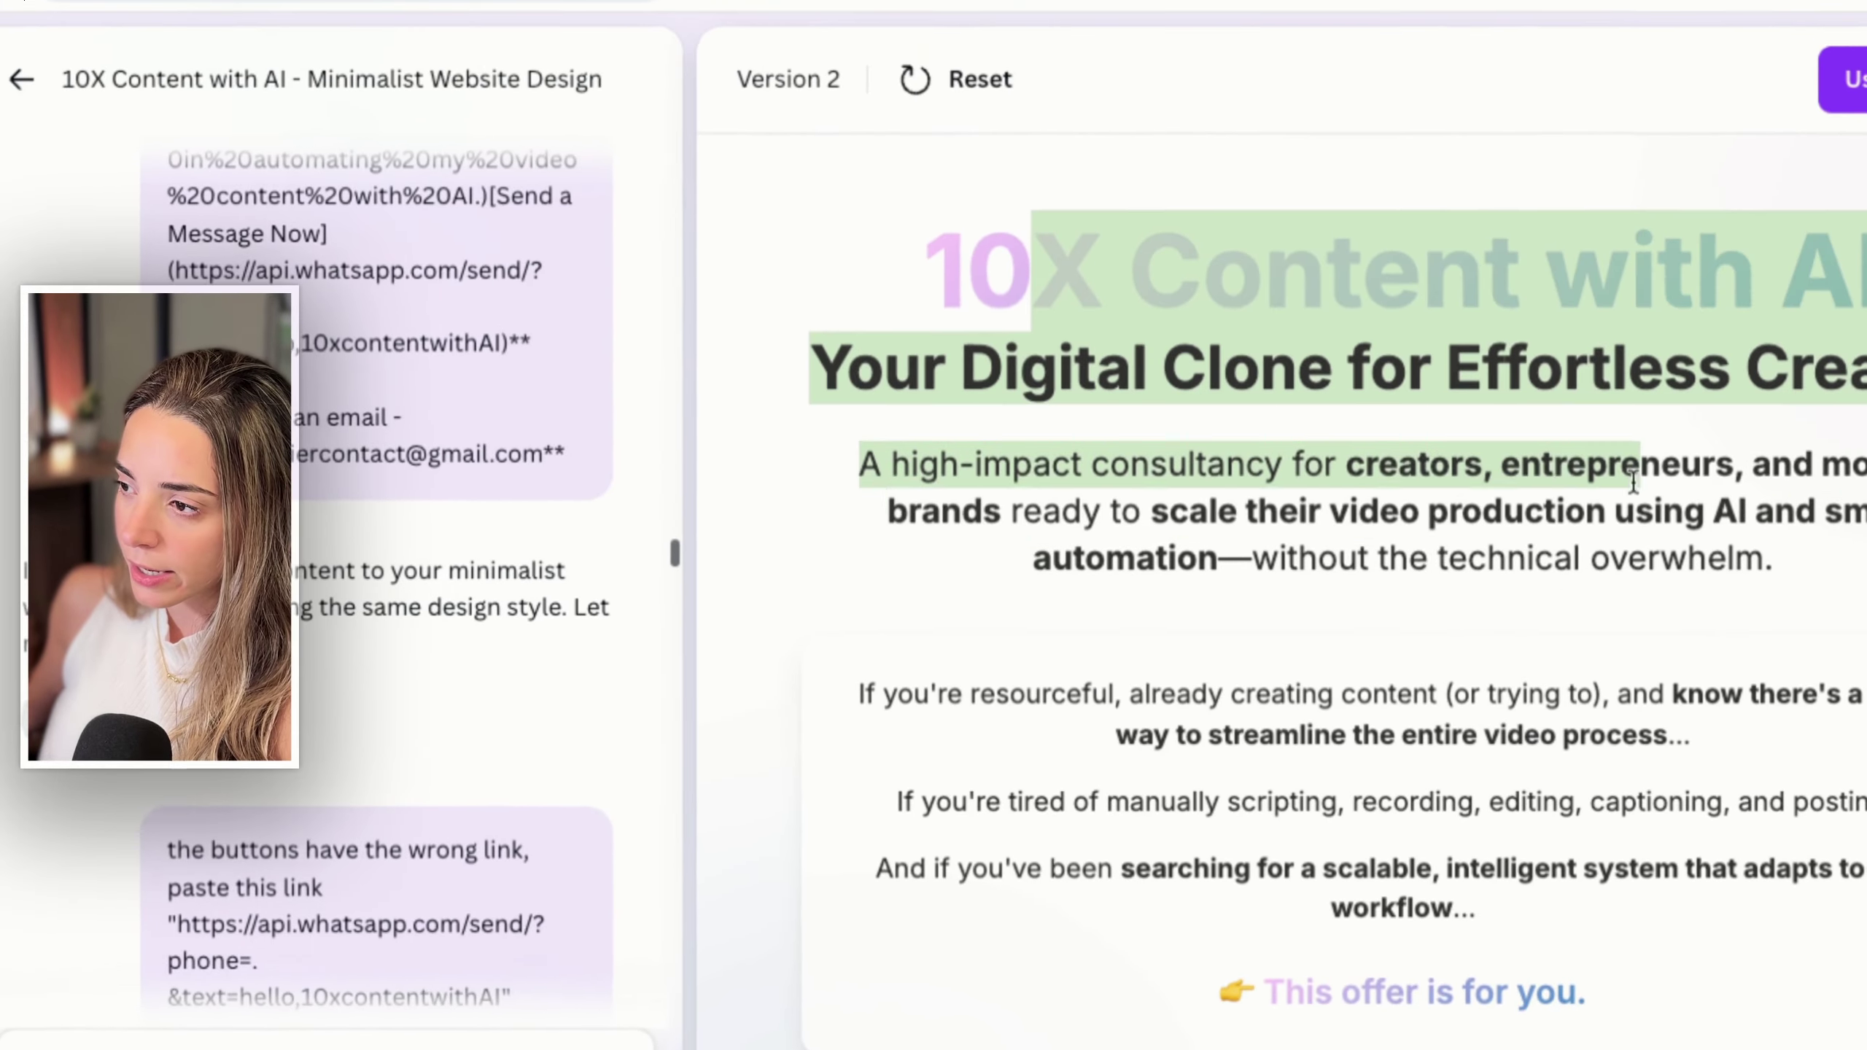
{"action": "scroll", "coordinate": [1633, 482], "scroll_direction": "down", "scroll_amount": 15}
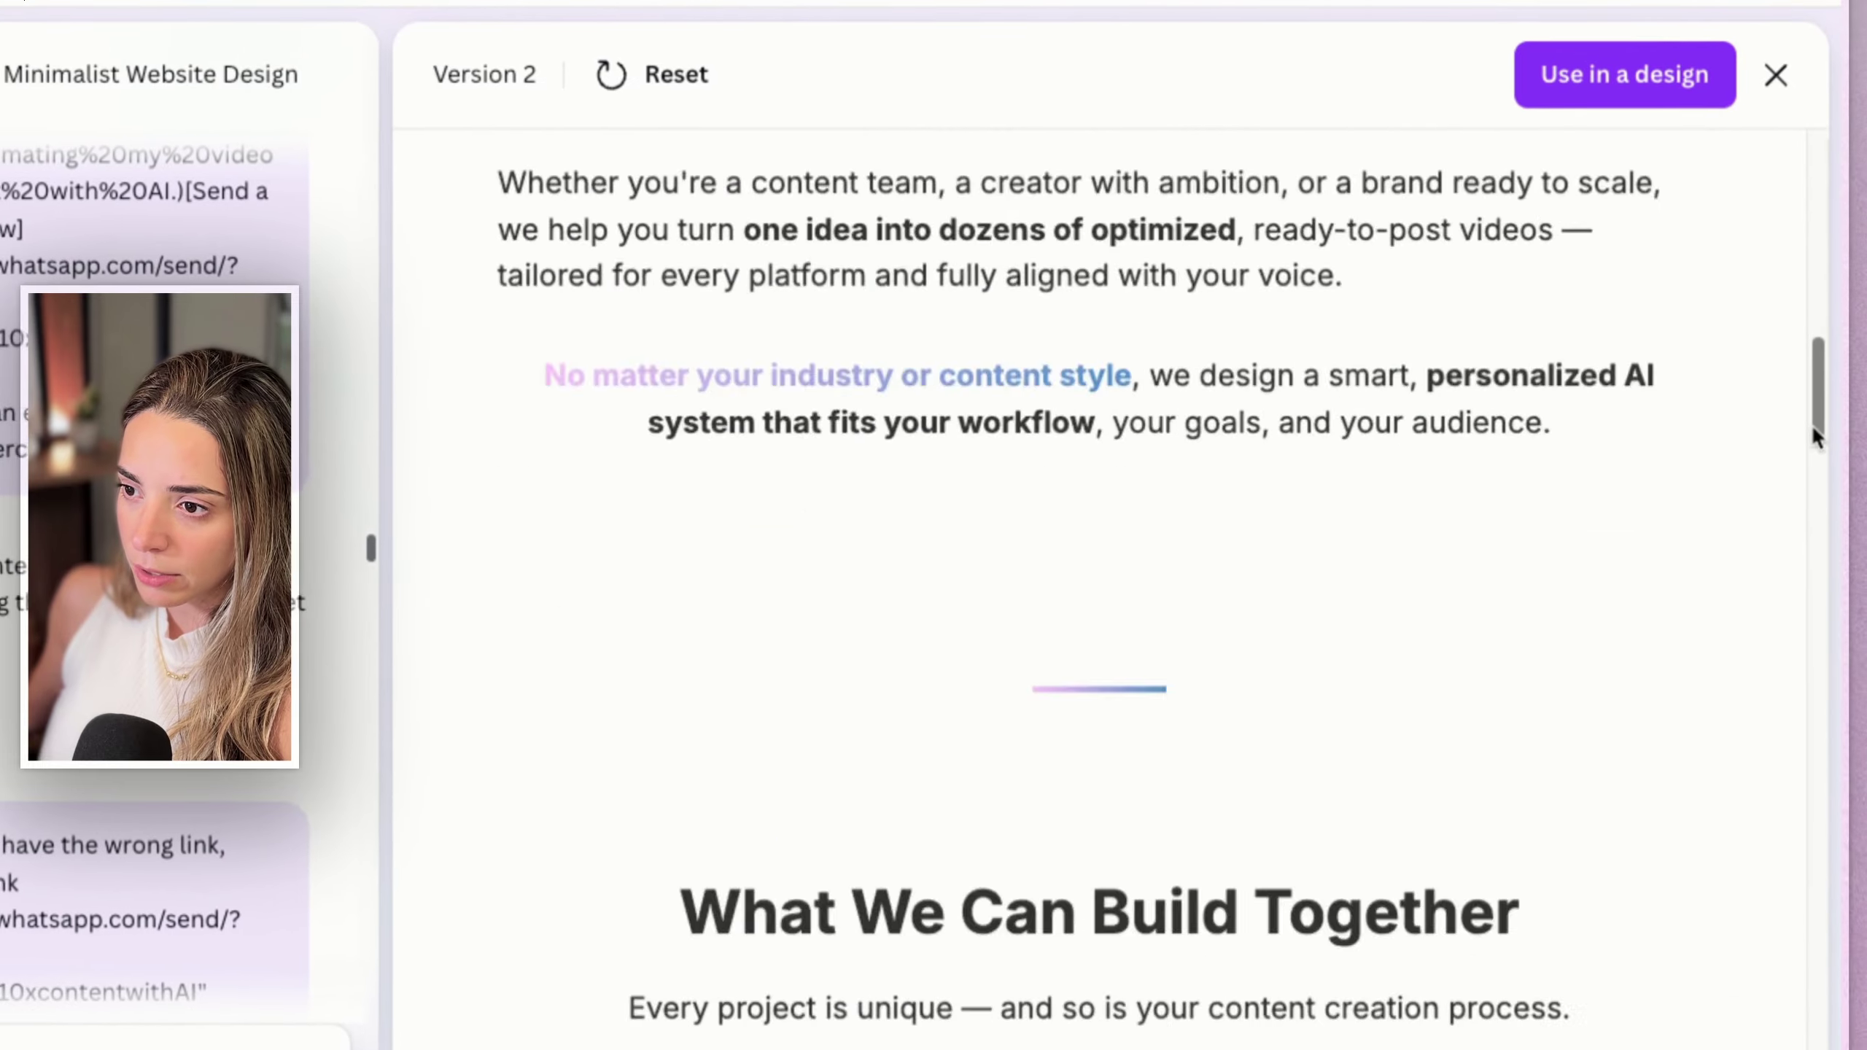
{"action": "scroll", "coordinate": [1812, 434], "scroll_direction": "down", "scroll_amount": 15}
{"action": "scroll", "coordinate": [990, 565], "scroll_direction": "up", "scroll_amount": 8}
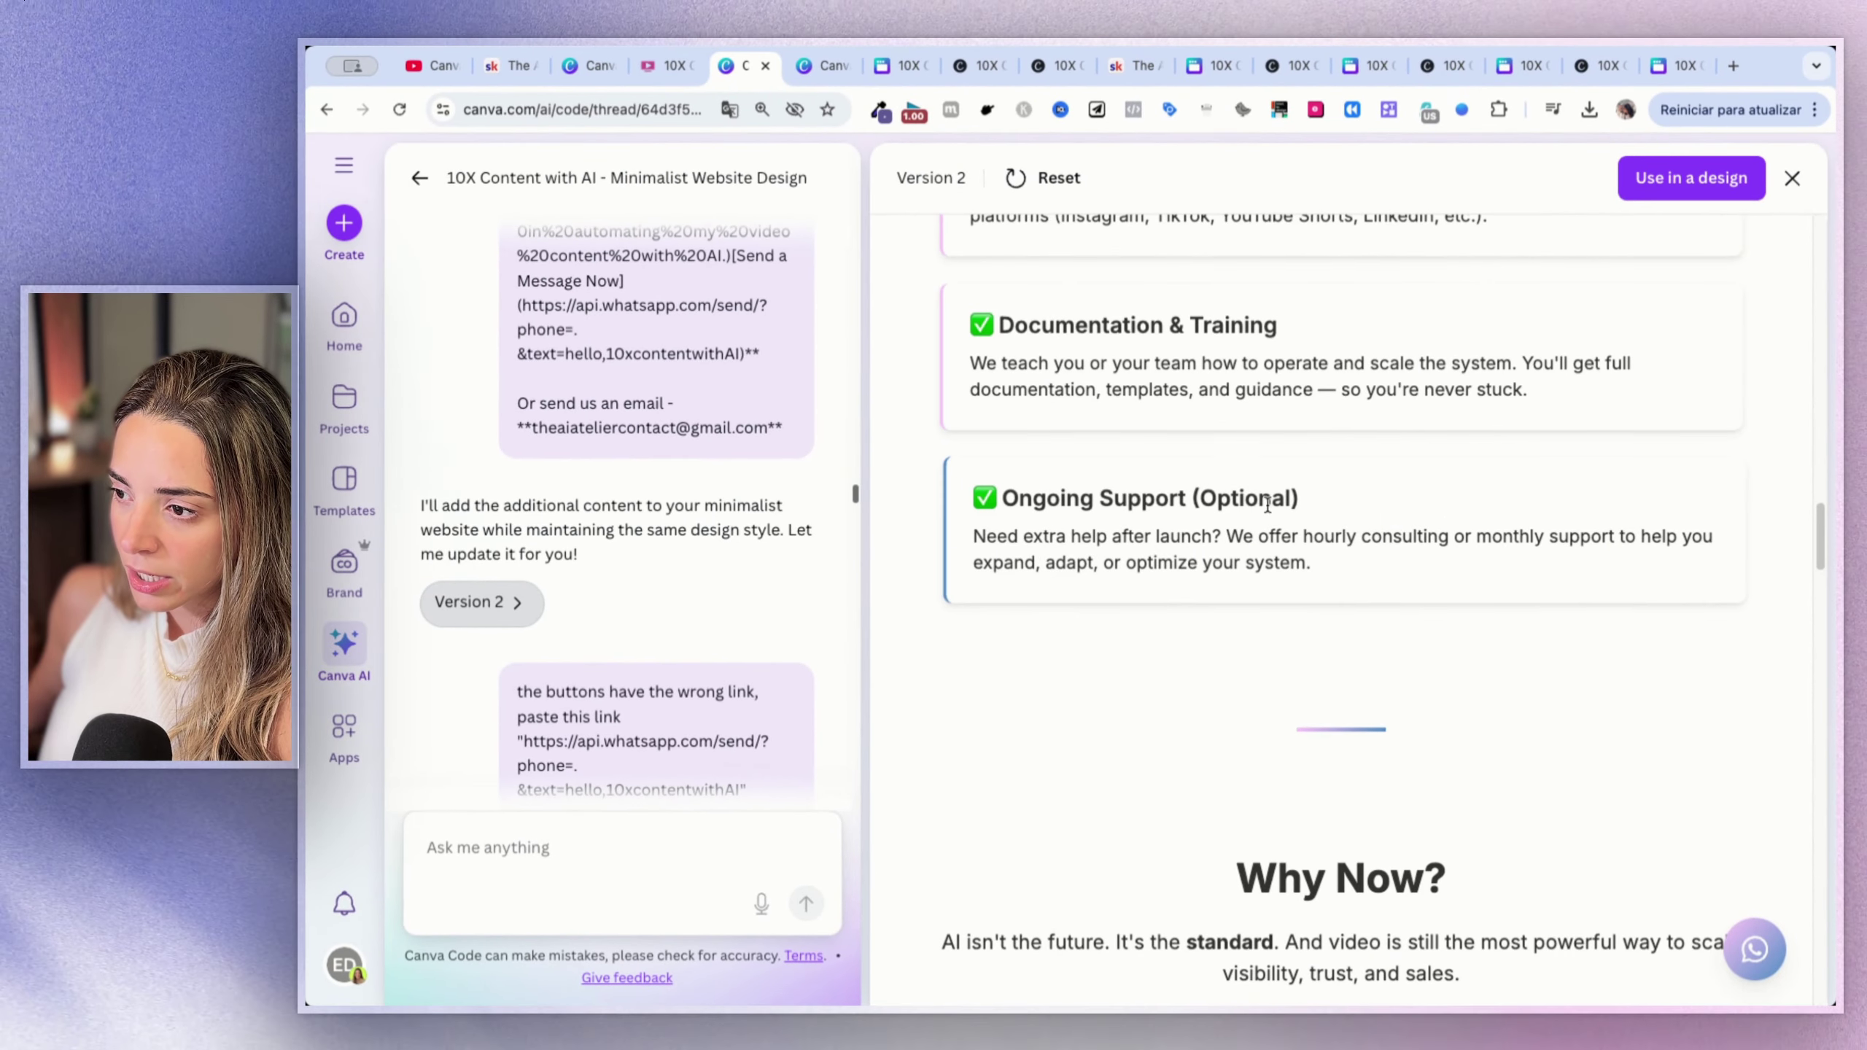
{"action": "scroll", "coordinate": [1225, 430], "scroll_direction": "down", "scroll_amount": 15}
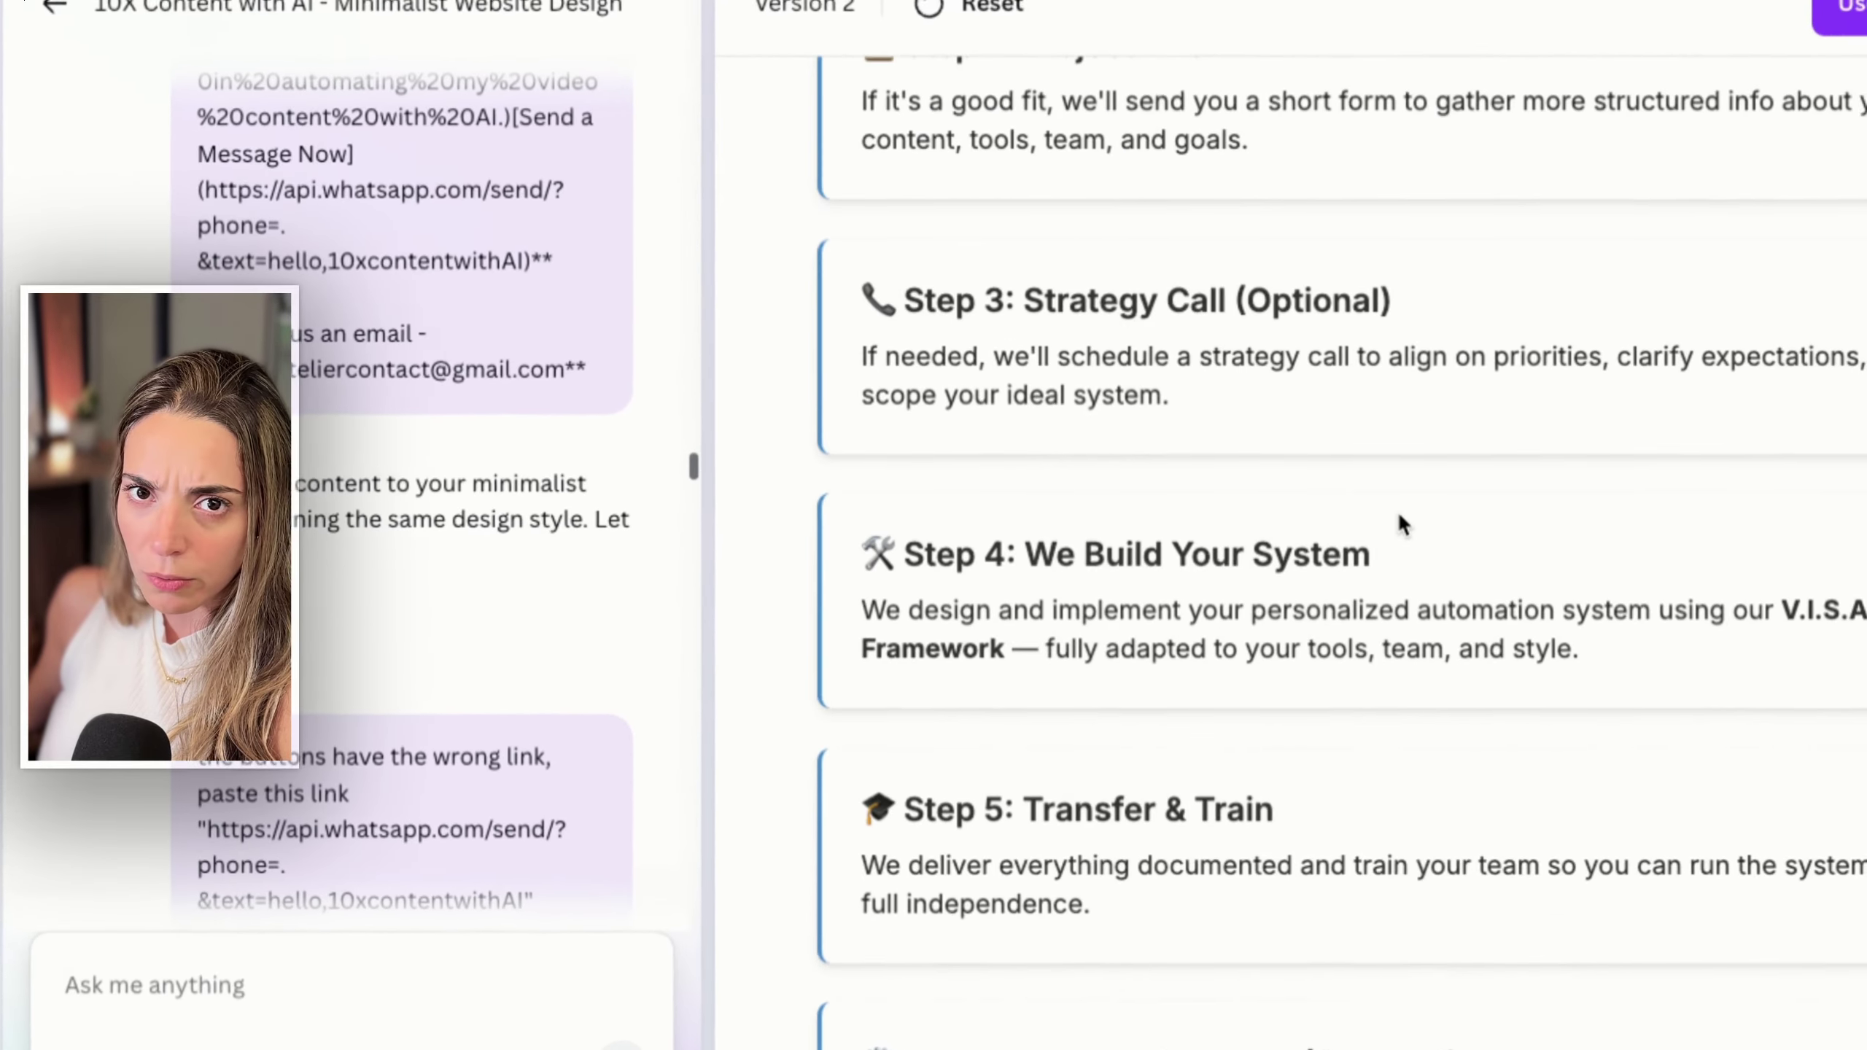
{"action": "scroll", "coordinate": [1409, 537], "scroll_direction": "down", "scroll_amount": 5}
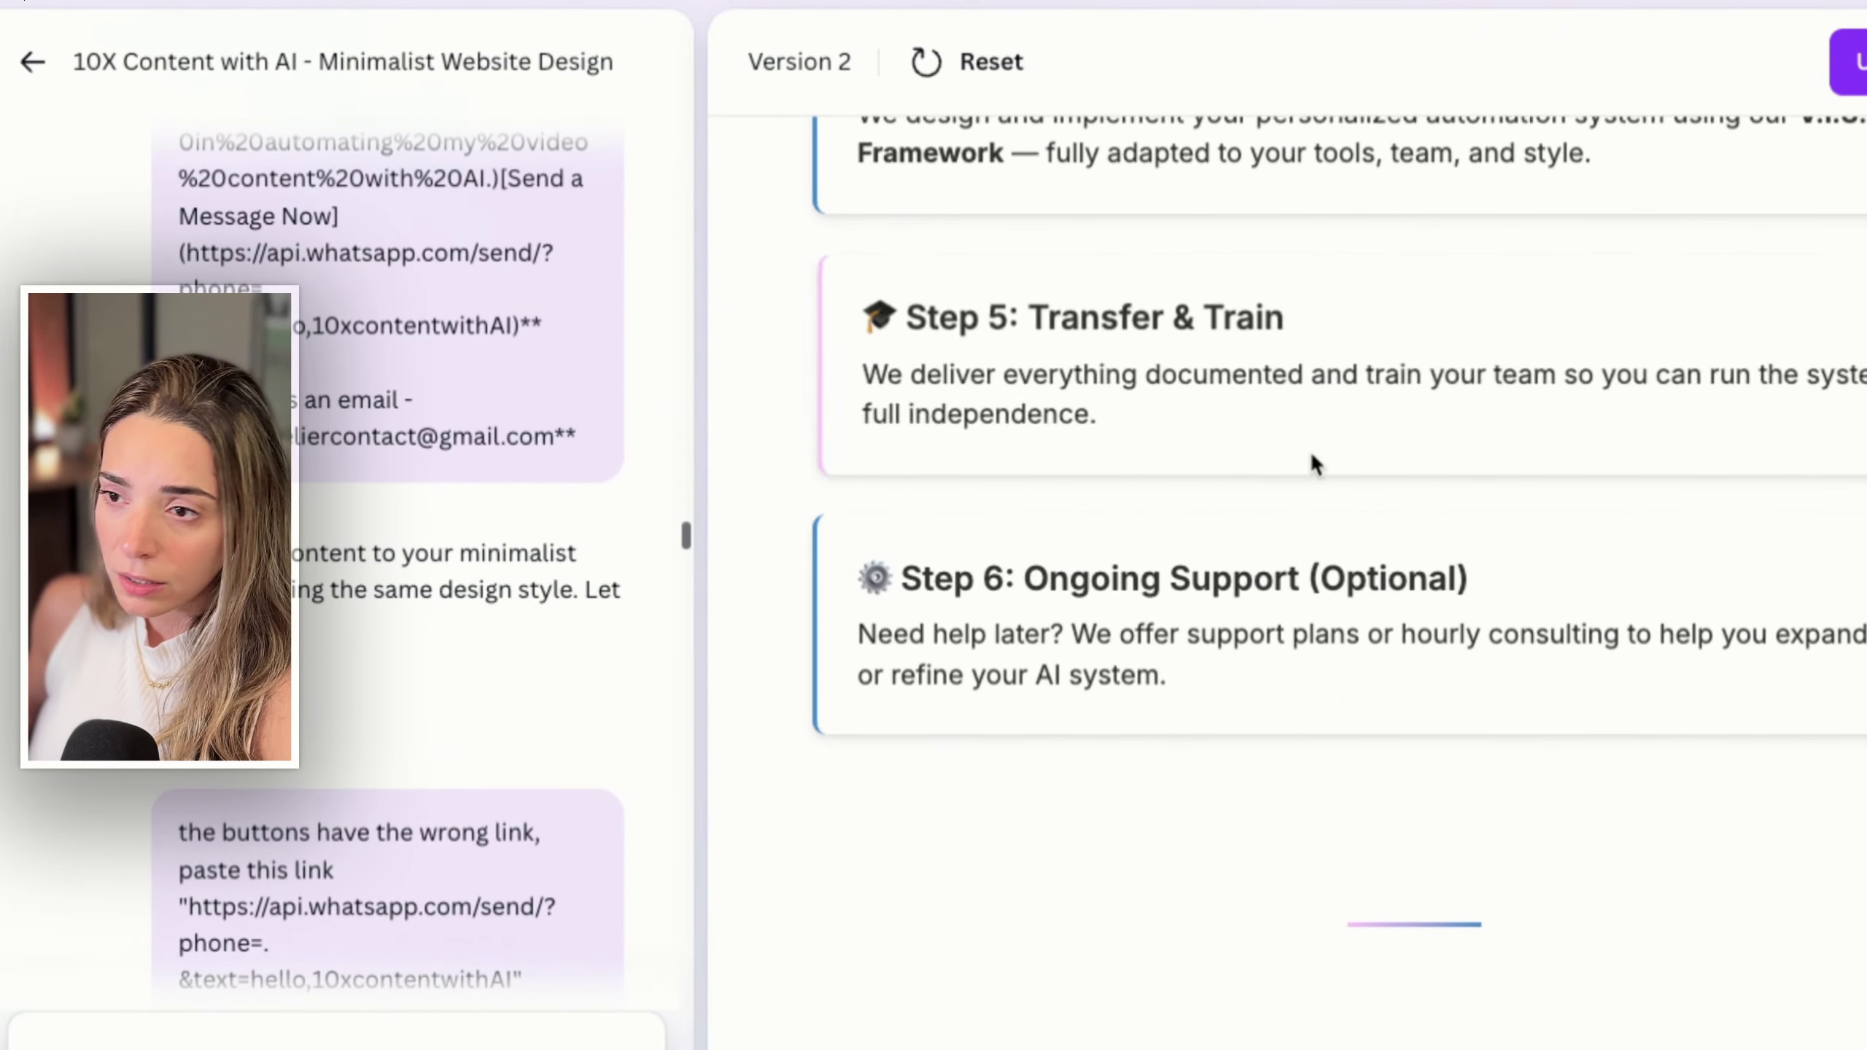
{"action": "scroll", "coordinate": [1312, 460], "scroll_direction": "down", "scroll_amount": 10}
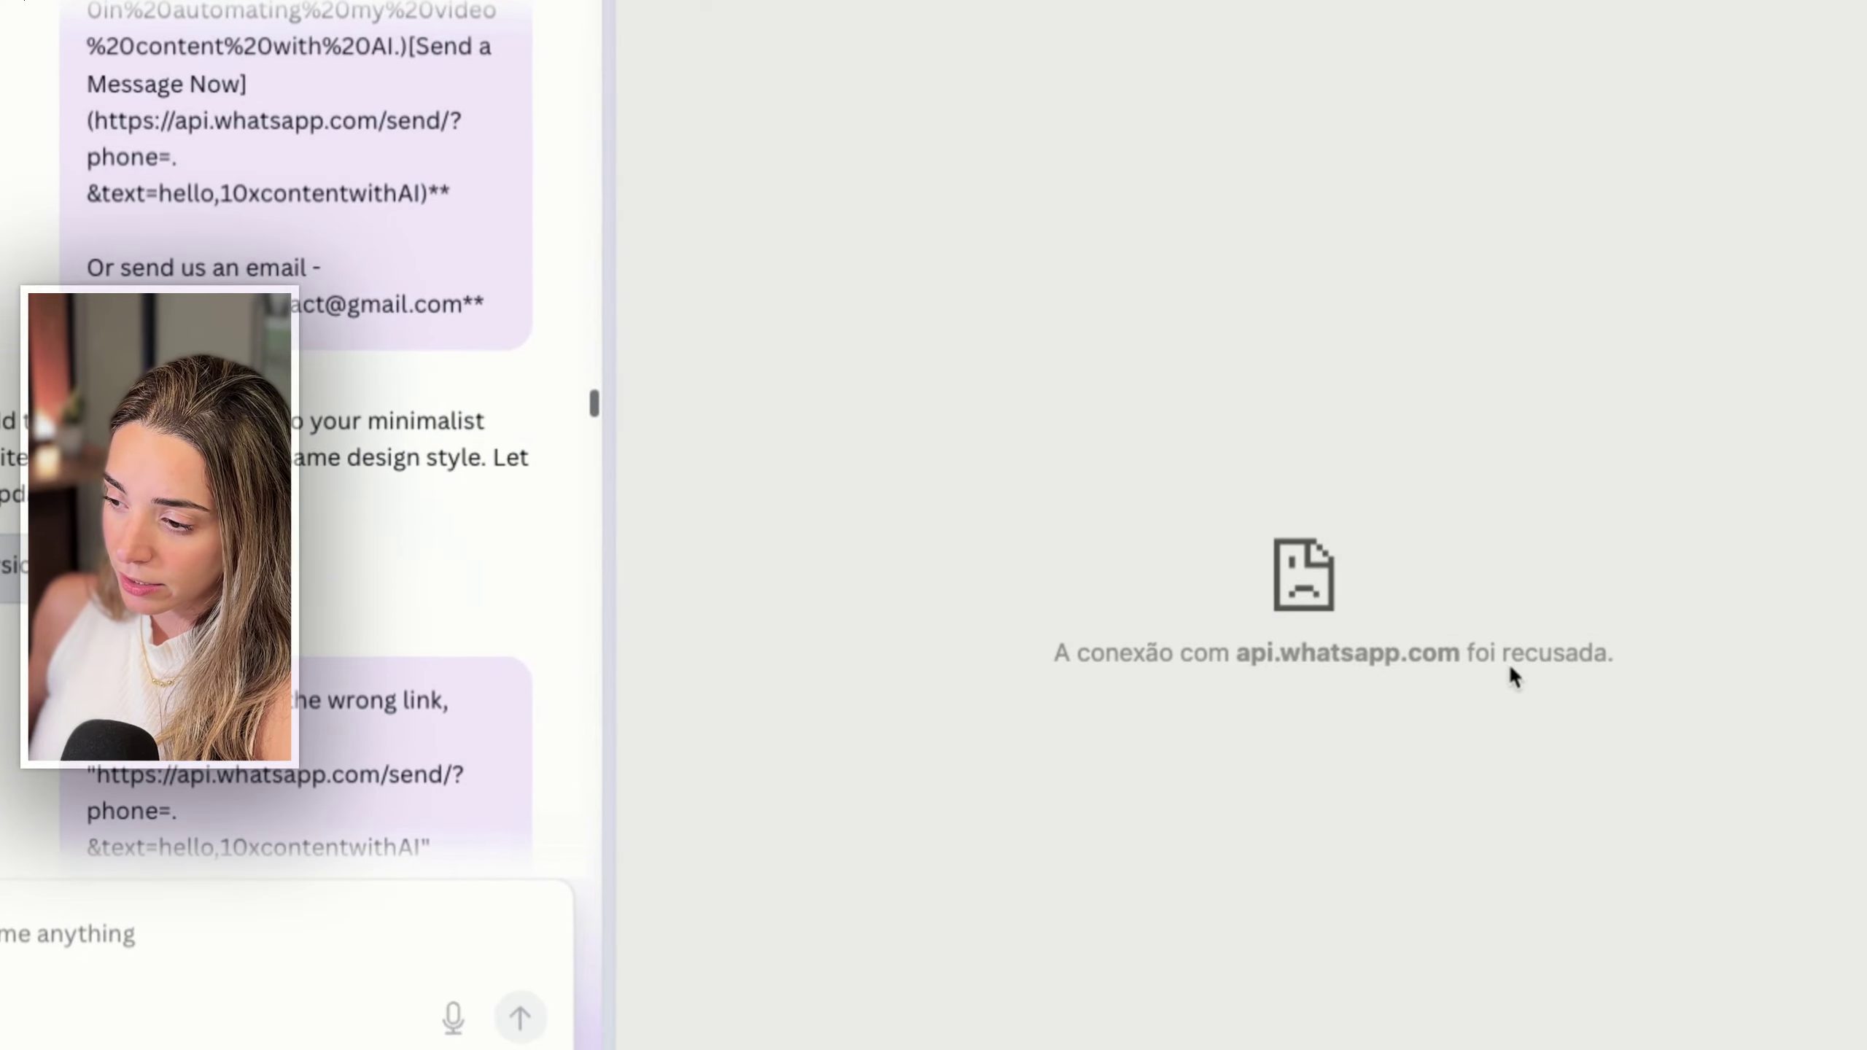
Step: Highlight the WhatsApp connection error in the preview and read the follow-up requests fixing the button links, through Version 6
{"action": "left_click_drag", "start_coordinate": [1201, 607], "coordinate": [1606, 614]}
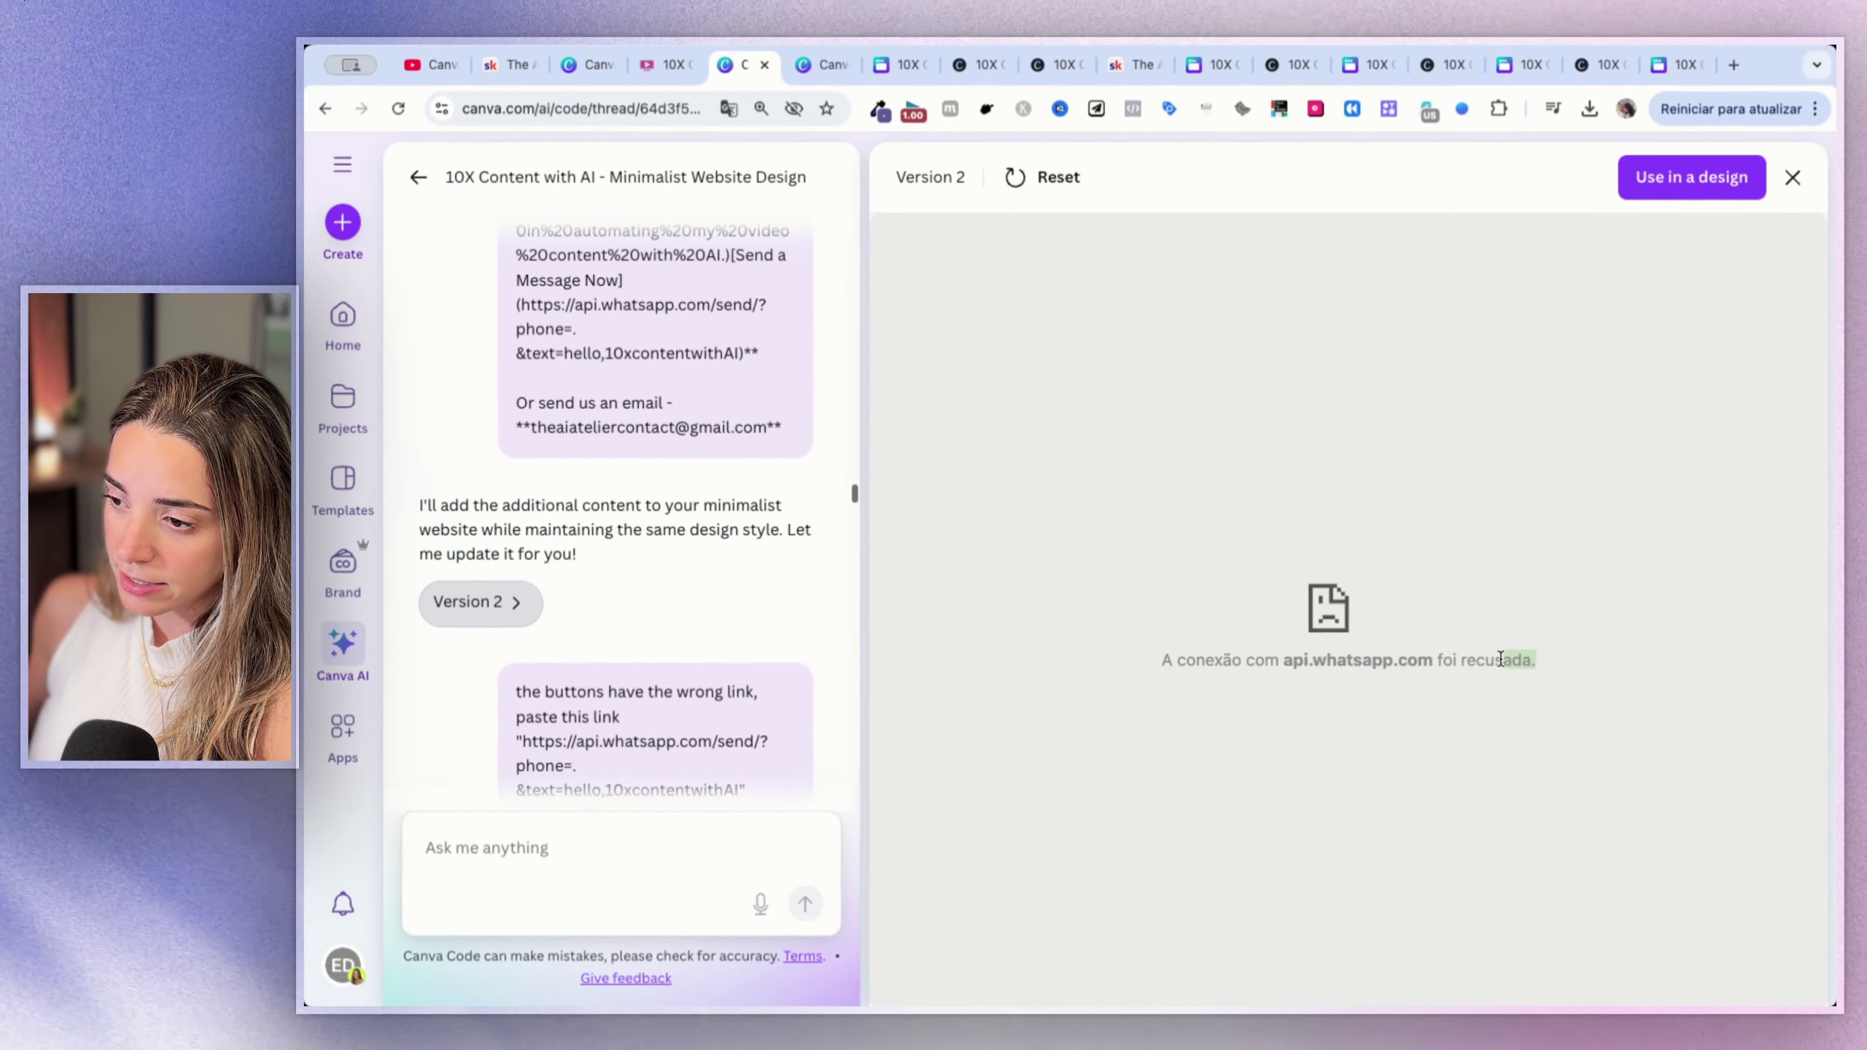
{"action": "left_click", "coordinate": [1335, 641]}
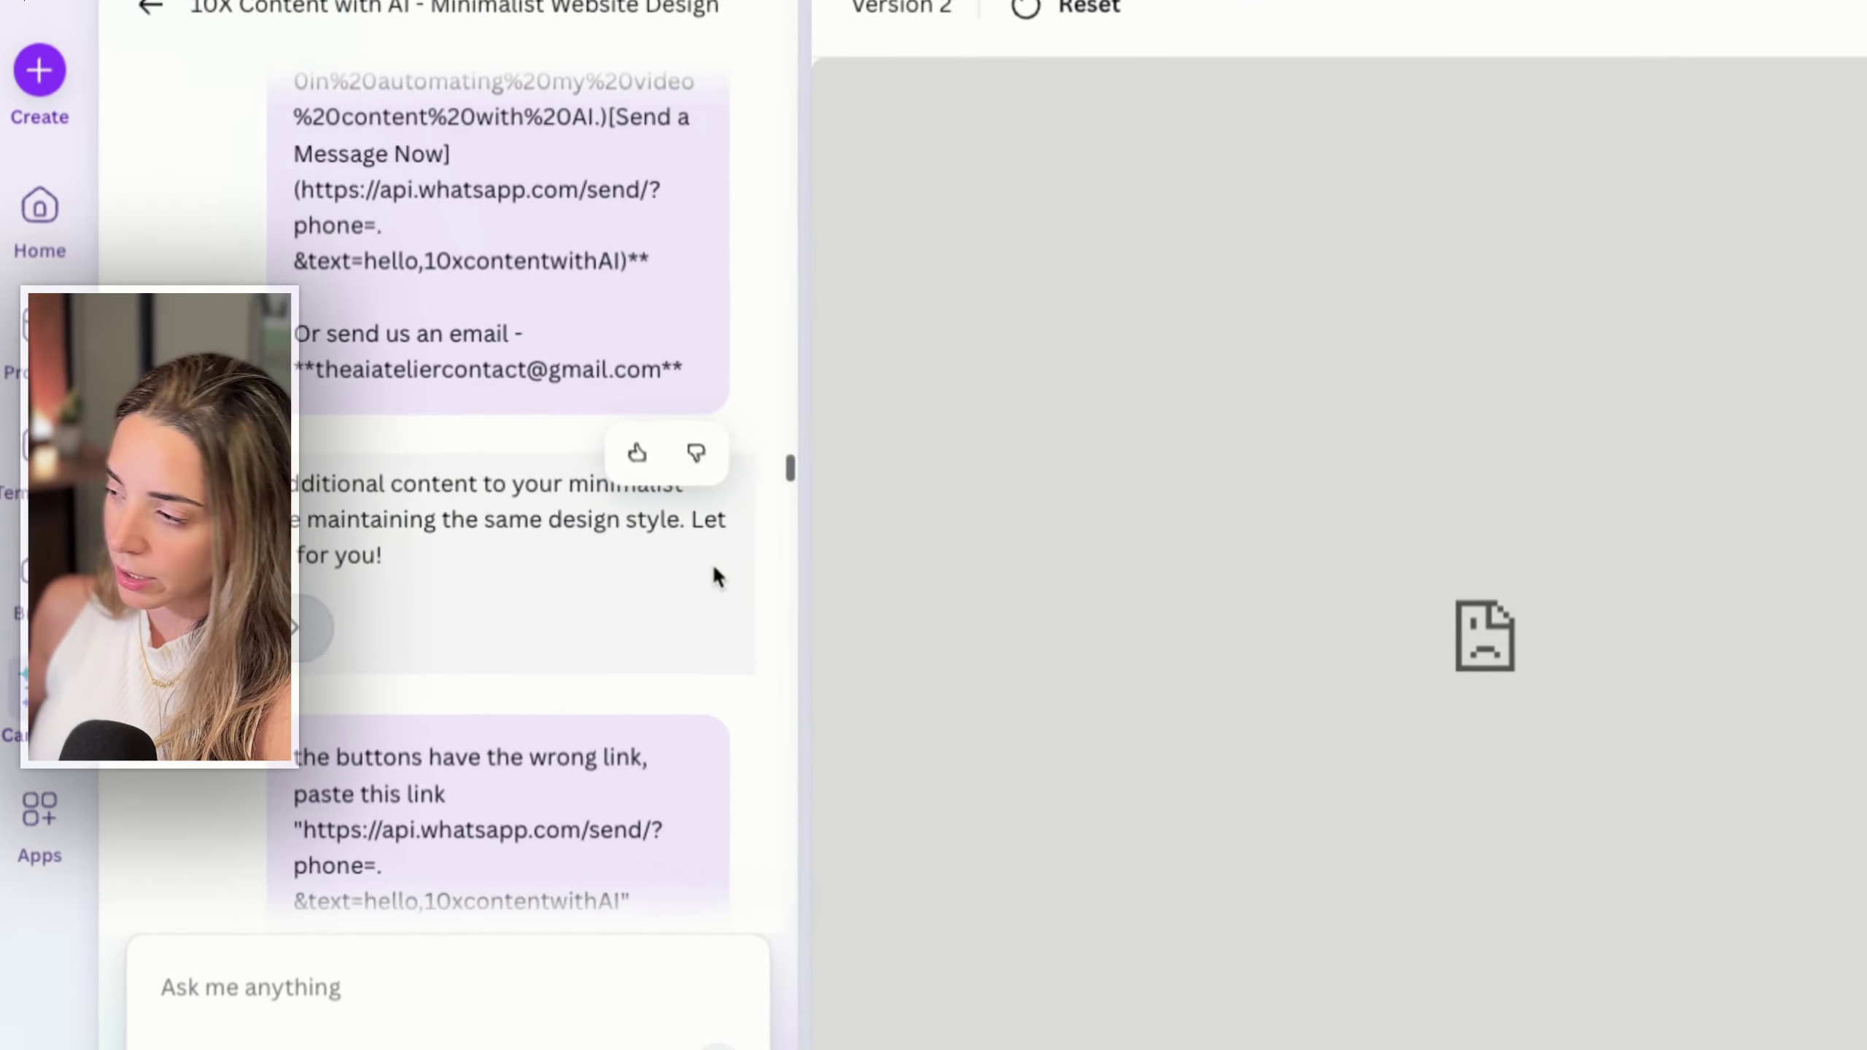
{"action": "scroll", "coordinate": [712, 563], "scroll_direction": "down", "scroll_amount": 10}
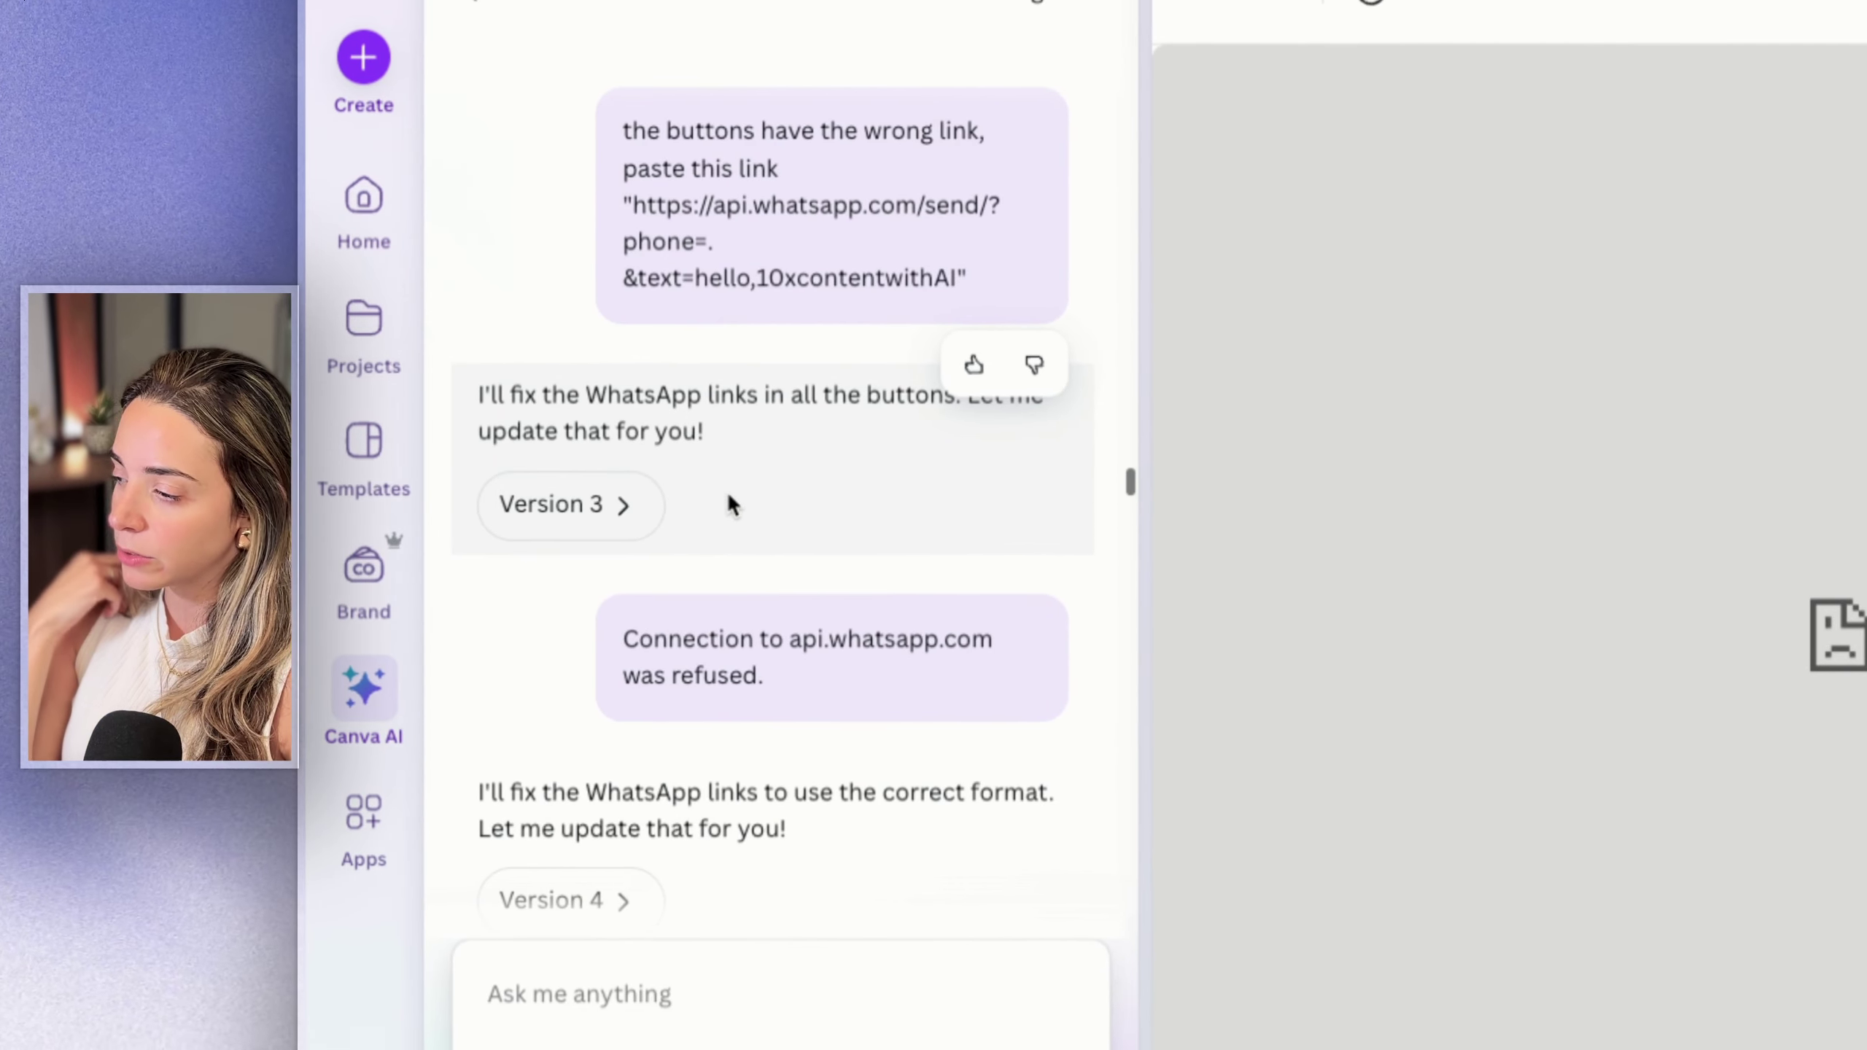
{"action": "scroll", "coordinate": [618, 585], "scroll_direction": "down", "scroll_amount": 3}
{"action": "scroll", "coordinate": [639, 585], "scroll_direction": "down", "scroll_amount": 15}
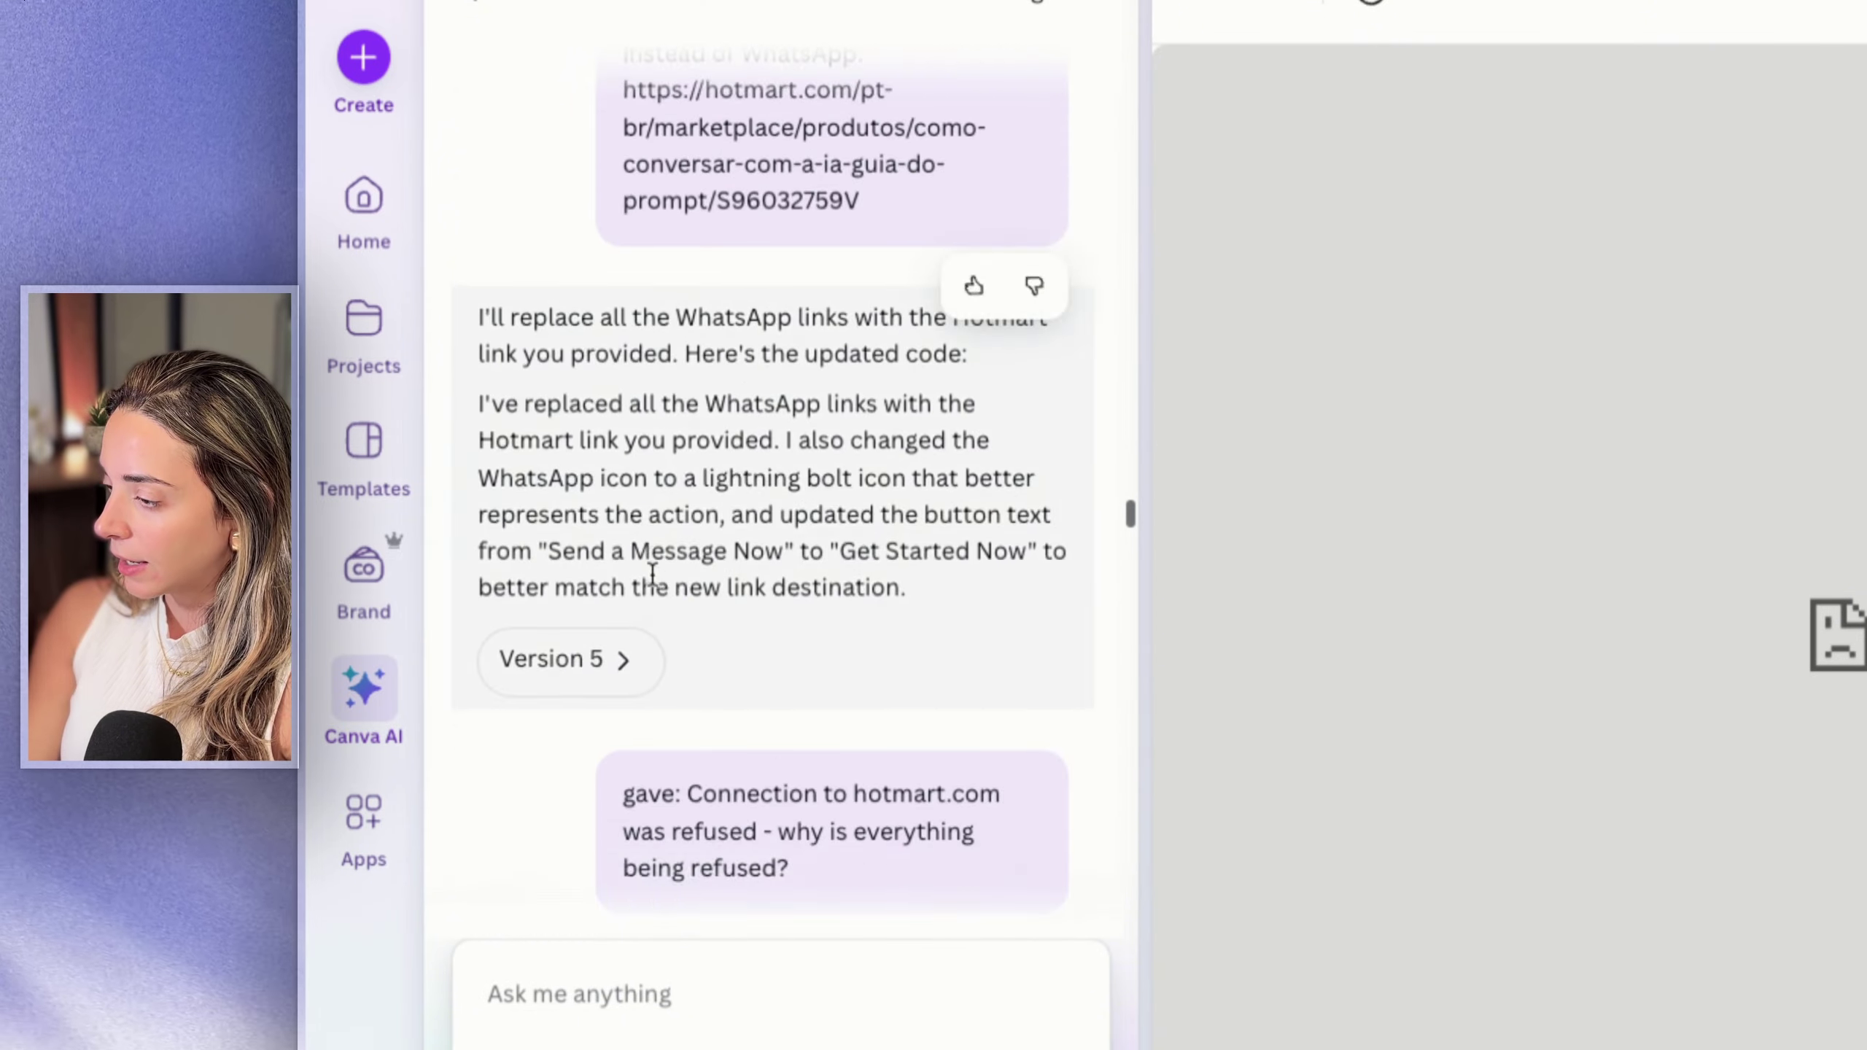
{"action": "scroll", "coordinate": [750, 566], "scroll_direction": "down", "scroll_amount": 3}
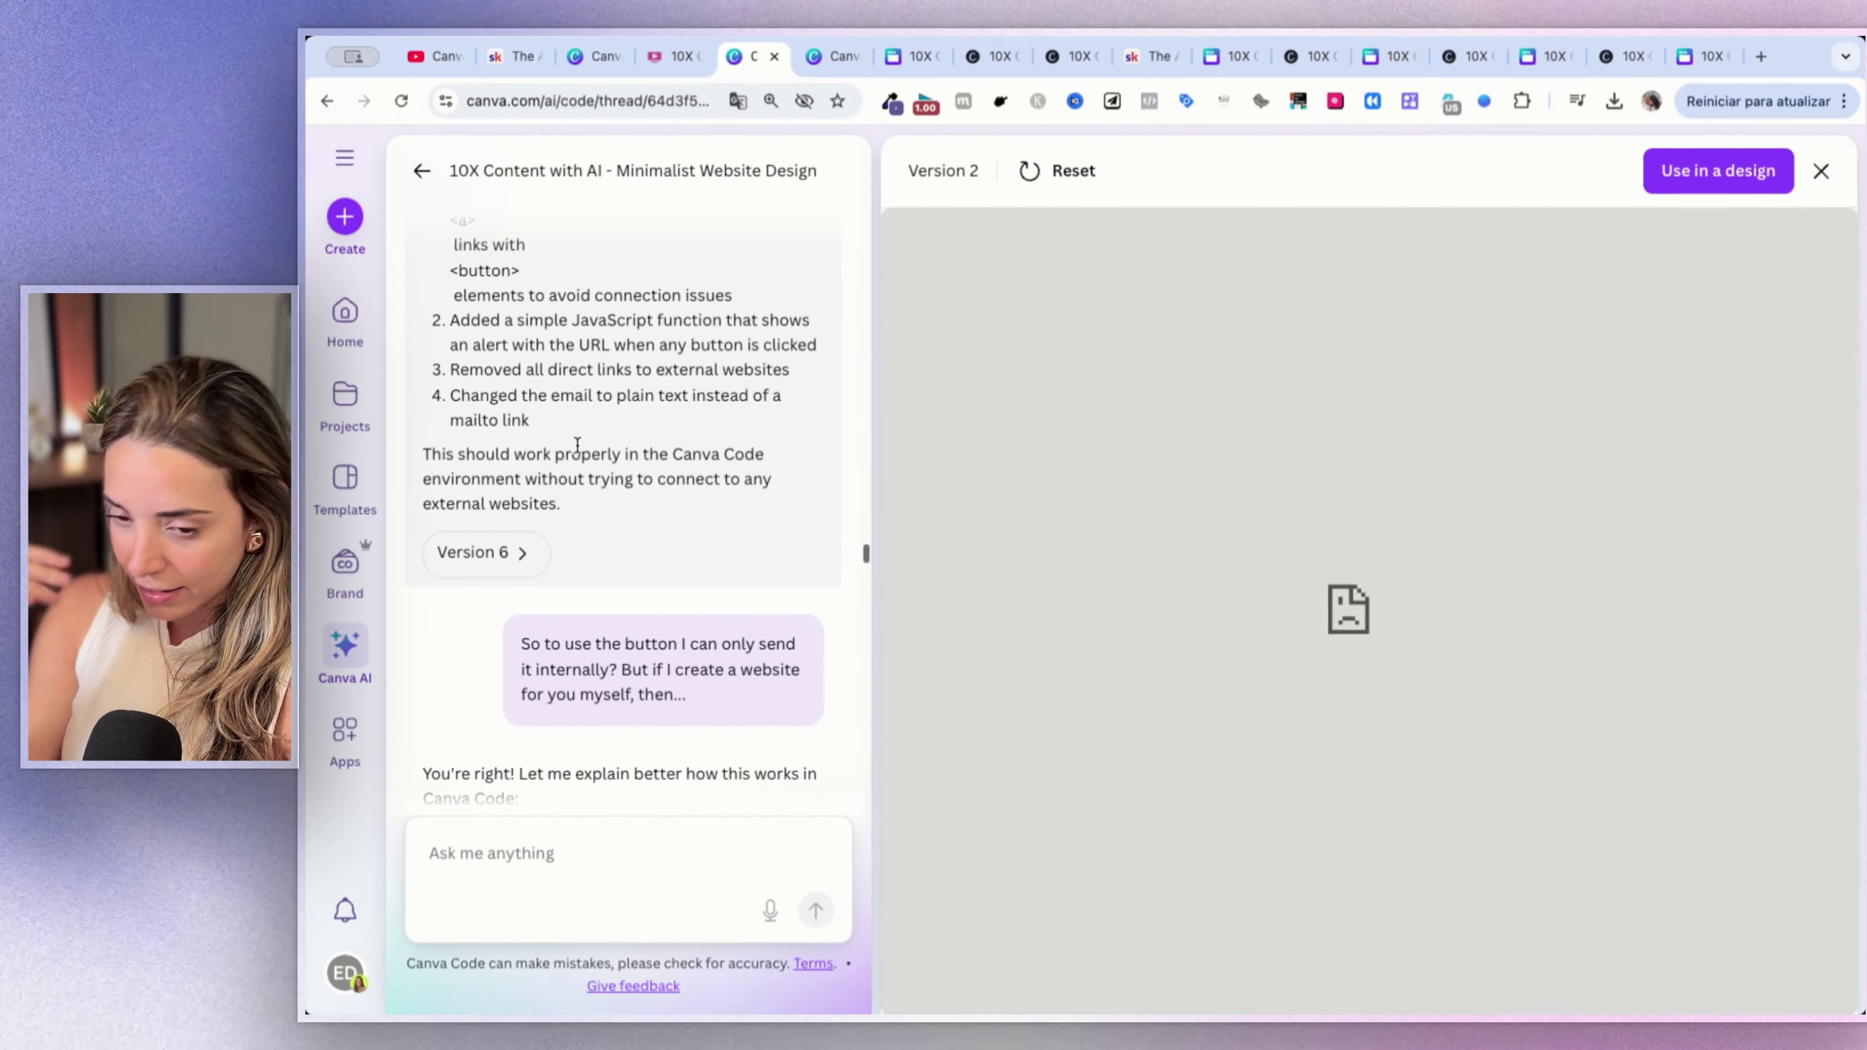
Step: Preview Version 6 of the website and look back at the request replacing the WhatsApp links with a Hotmart link
{"action": "left_click", "coordinate": [509, 551]}
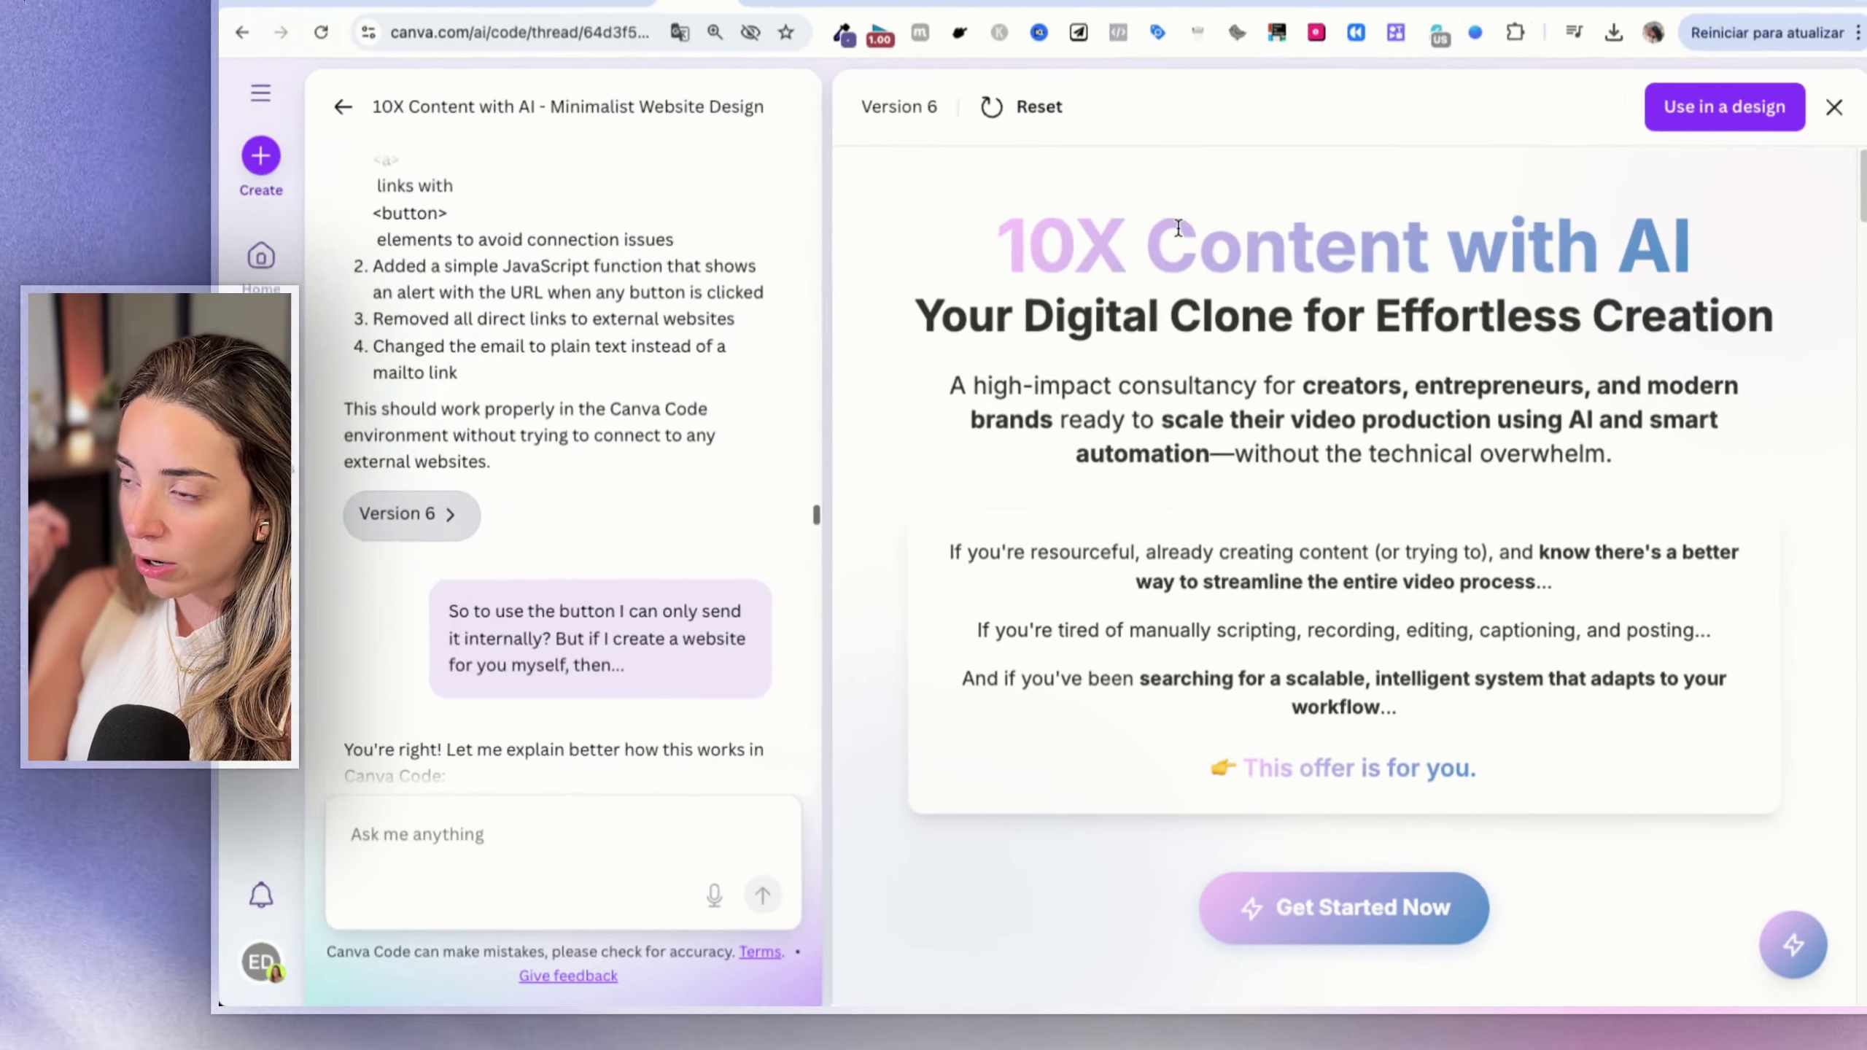
{"action": "scroll", "coordinate": [660, 497], "scroll_direction": "up", "scroll_amount": 5}
{"action": "scroll", "coordinate": [661, 500], "scroll_direction": "up", "scroll_amount": 10}
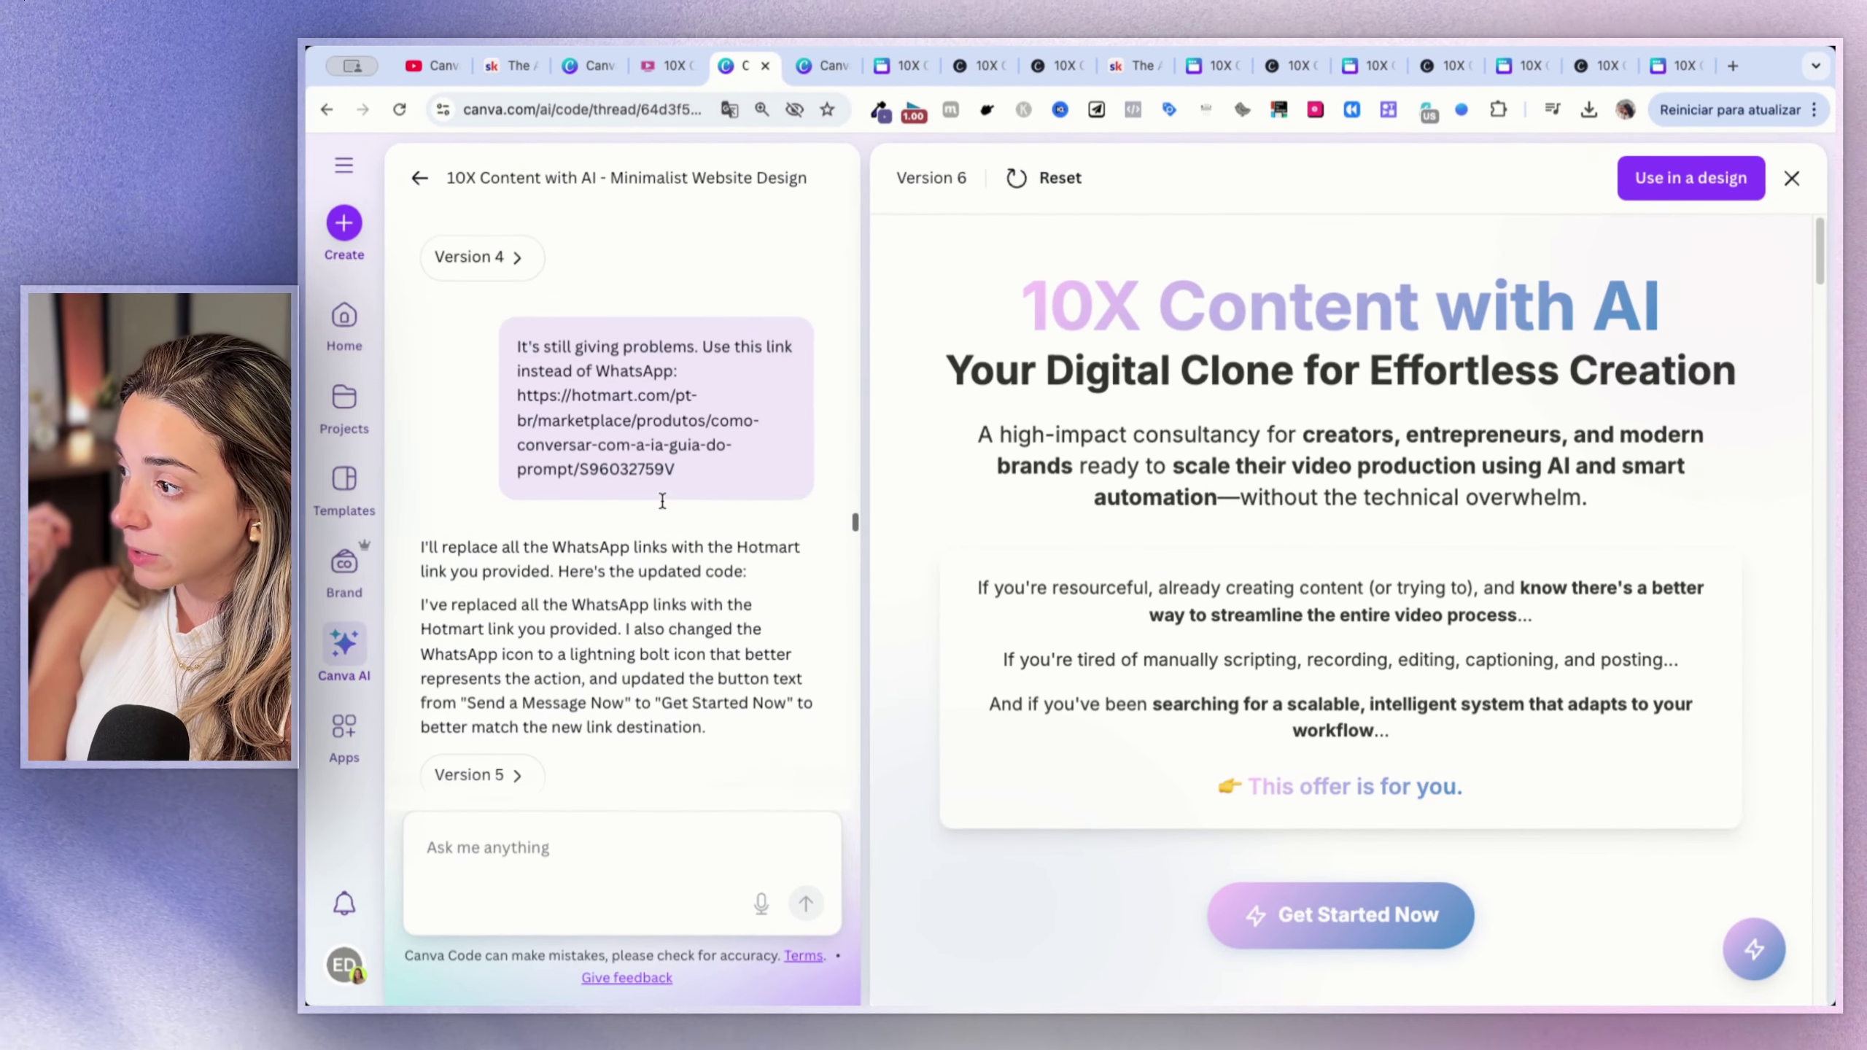
Step: Read the explanation of external link limits in Canva Code and preview Version 7 of the website
{"action": "scroll", "coordinate": [631, 533], "scroll_direction": "down", "scroll_amount": 10}
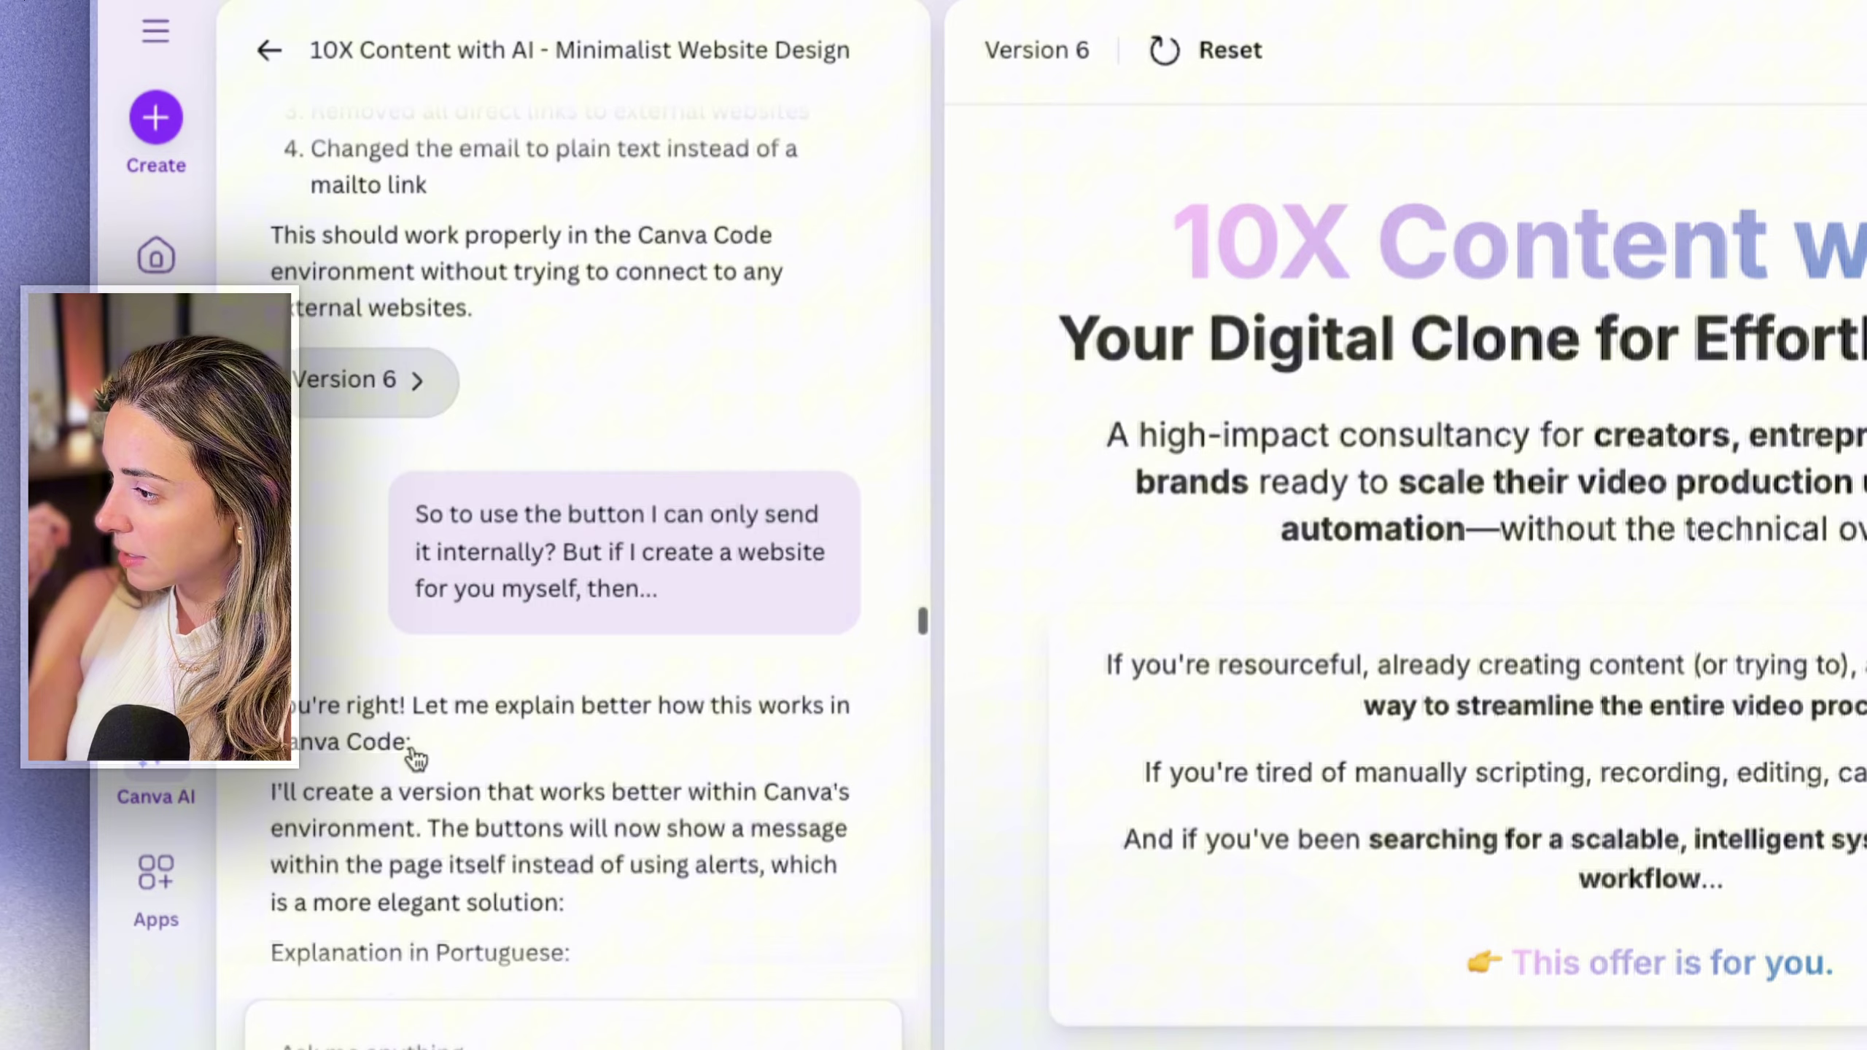
{"action": "scroll", "coordinate": [415, 759], "scroll_direction": "down", "scroll_amount": 12}
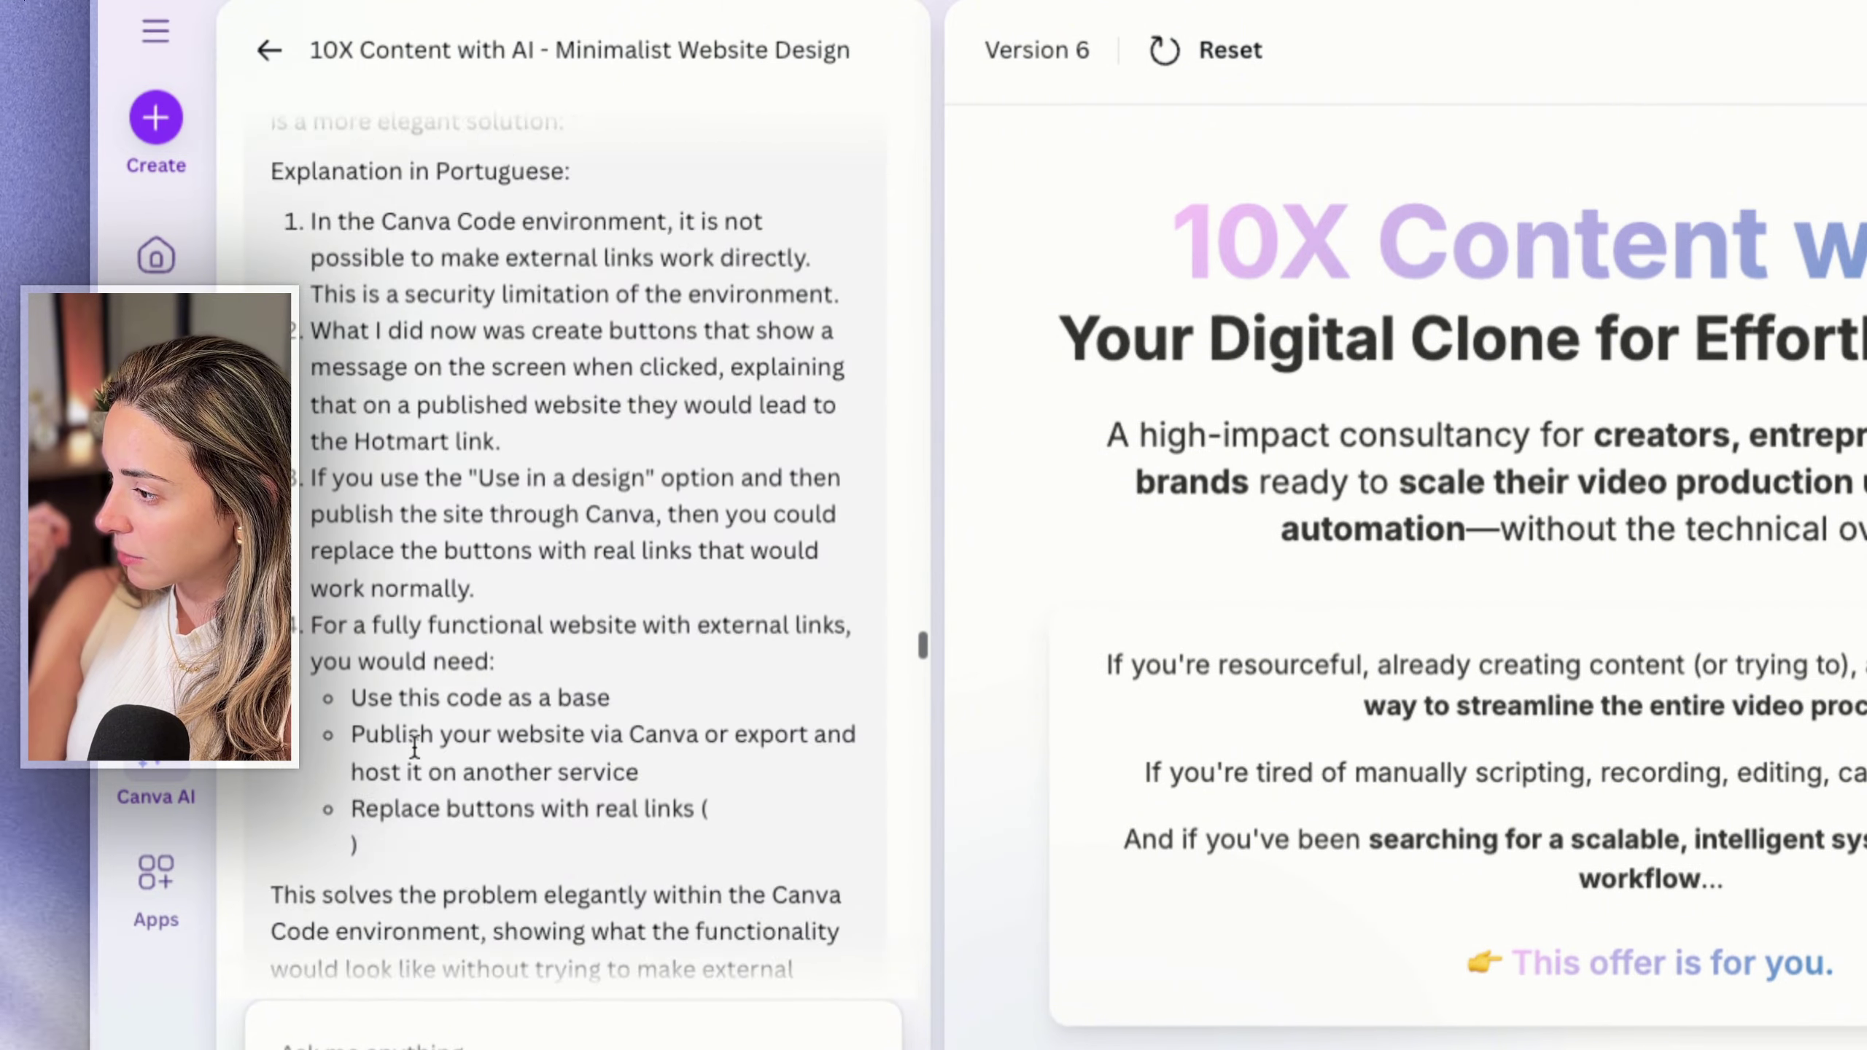
{"action": "left_click", "coordinate": [360, 820]}
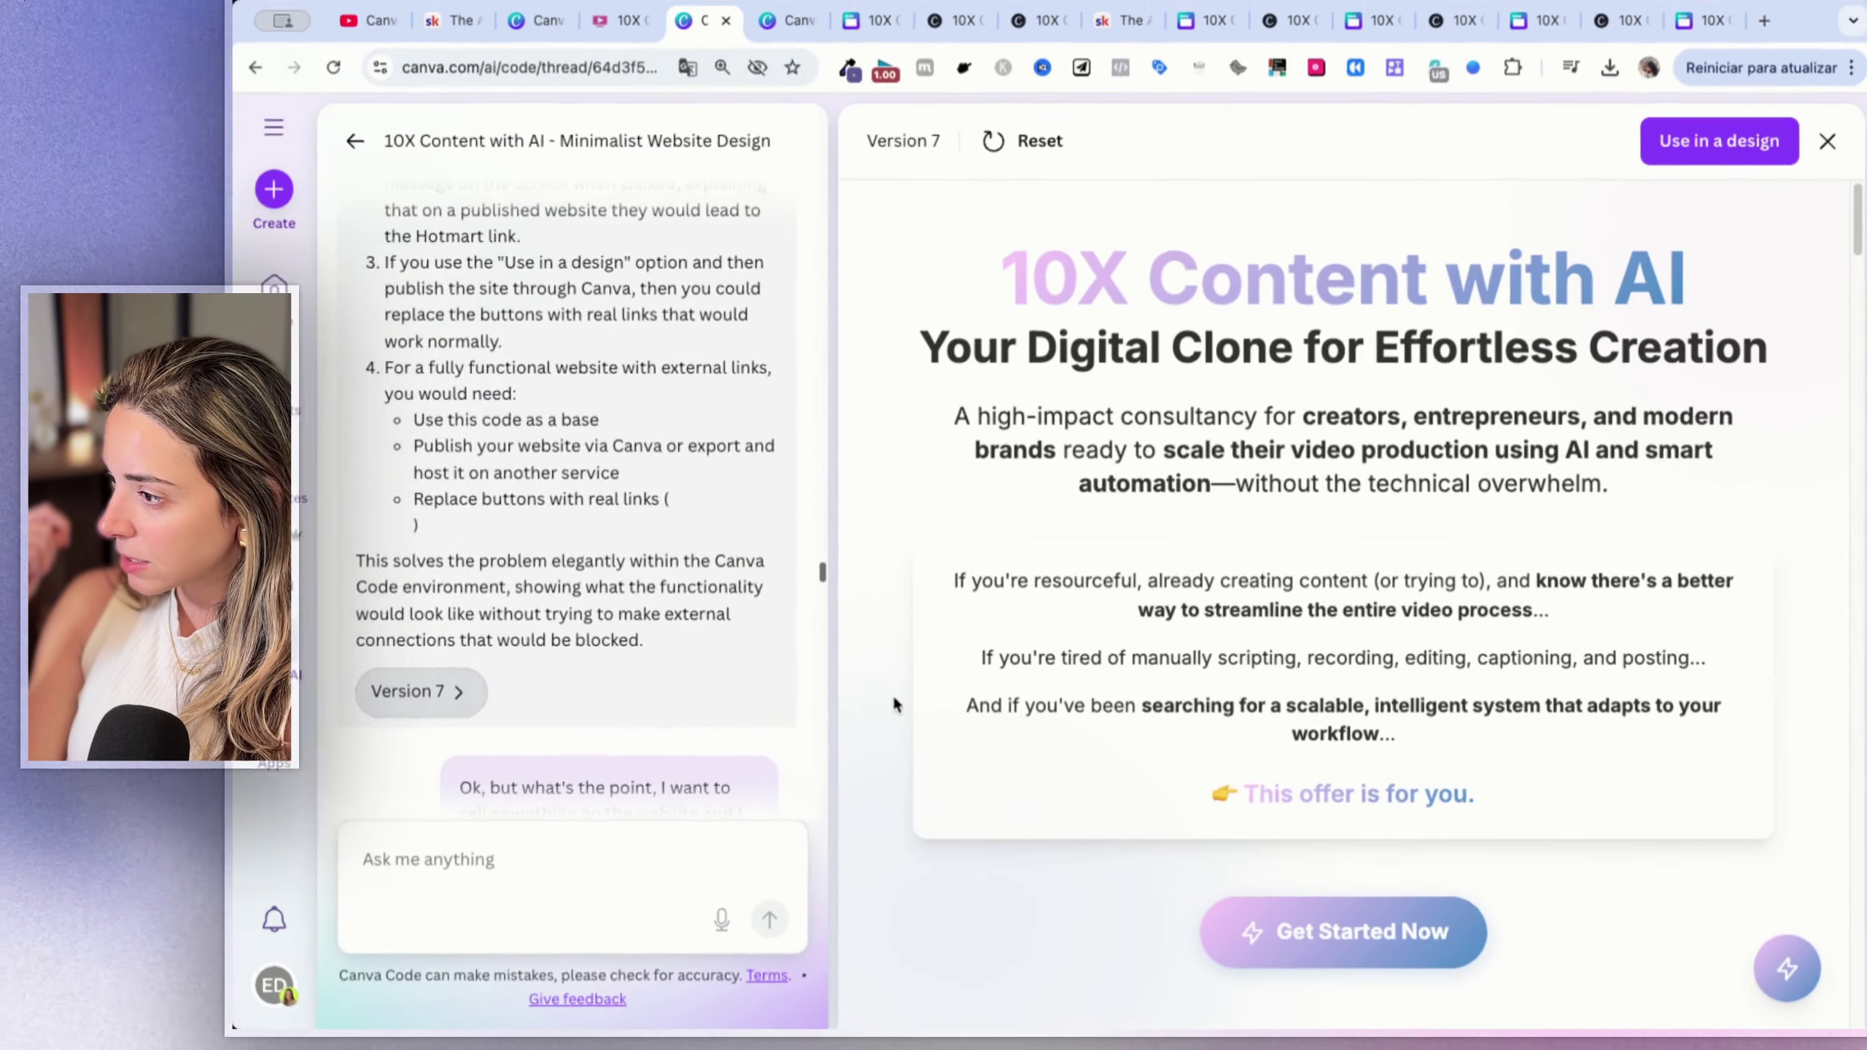
Step: Try the Get Started Now button in the Version 7 preview and look through the conversation up to Version 8
{"action": "left_click", "coordinate": [1294, 924]}
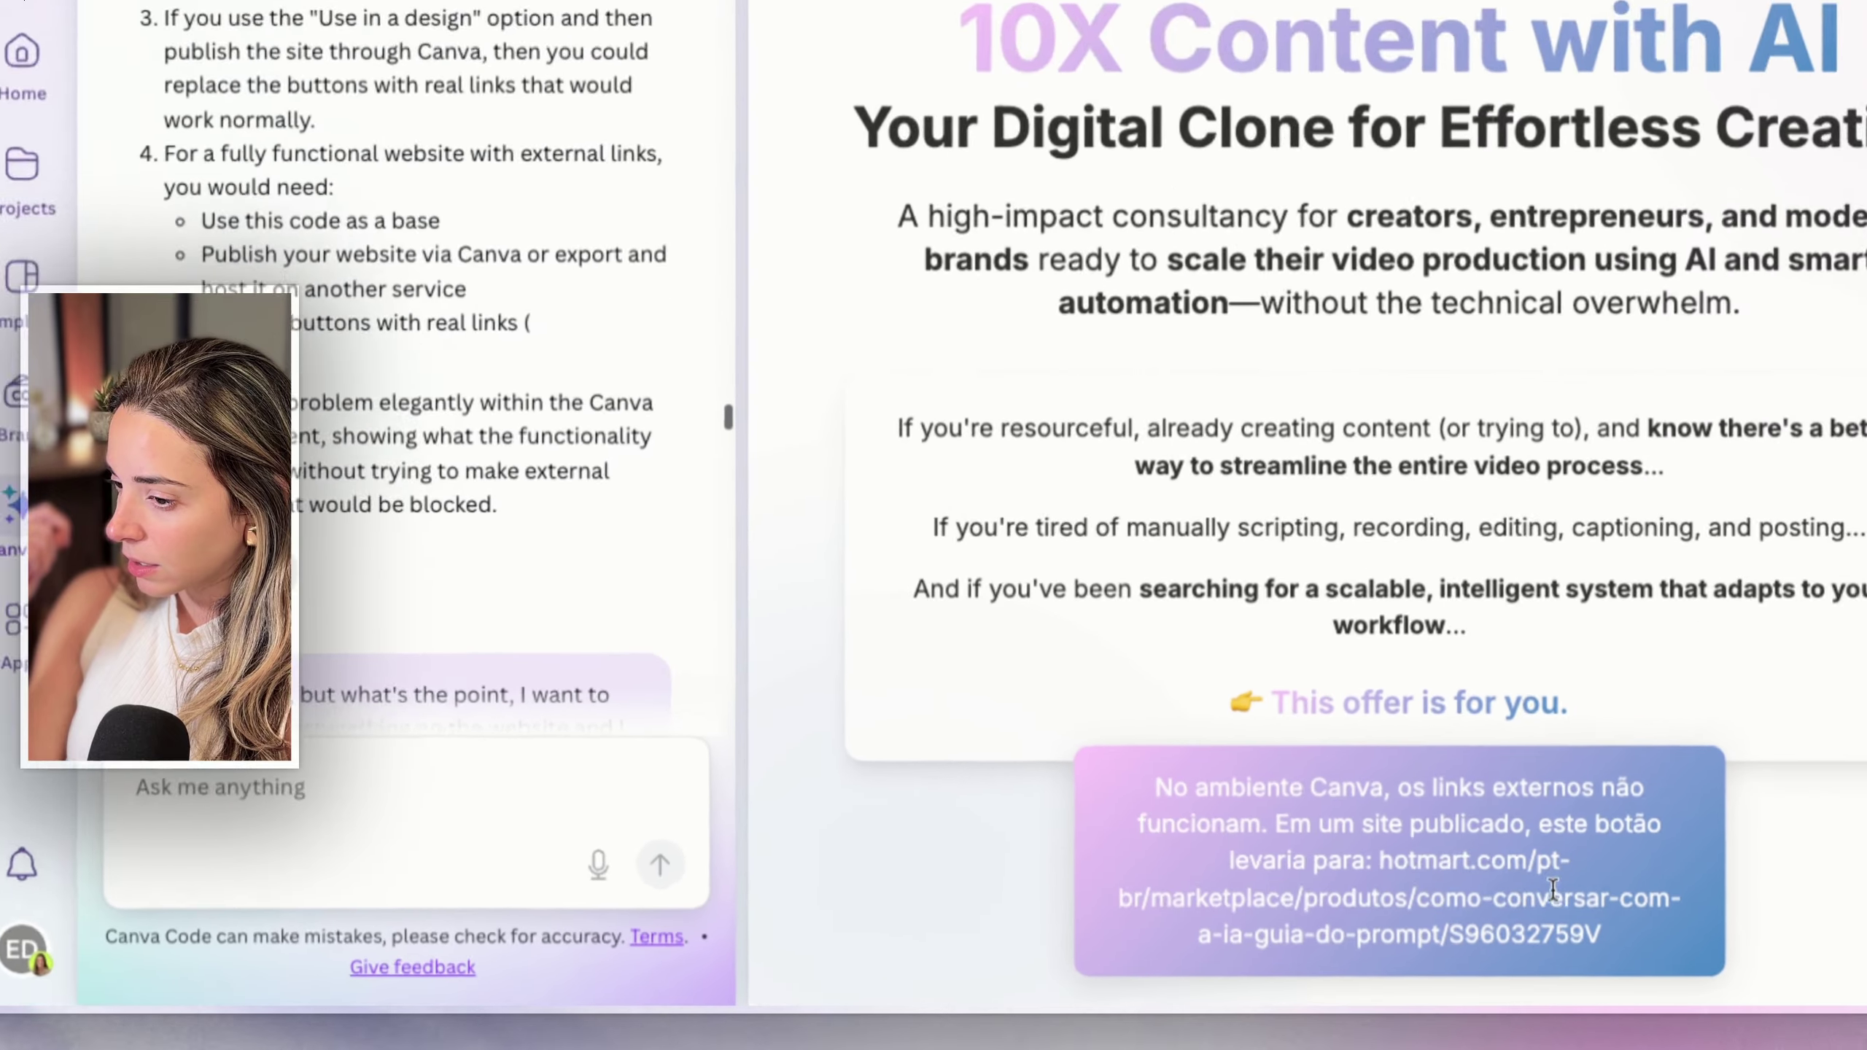
{"action": "scroll", "coordinate": [692, 617], "scroll_direction": "down", "scroll_amount": 8}
{"action": "scroll", "coordinate": [666, 609], "scroll_direction": "down", "scroll_amount": 5}
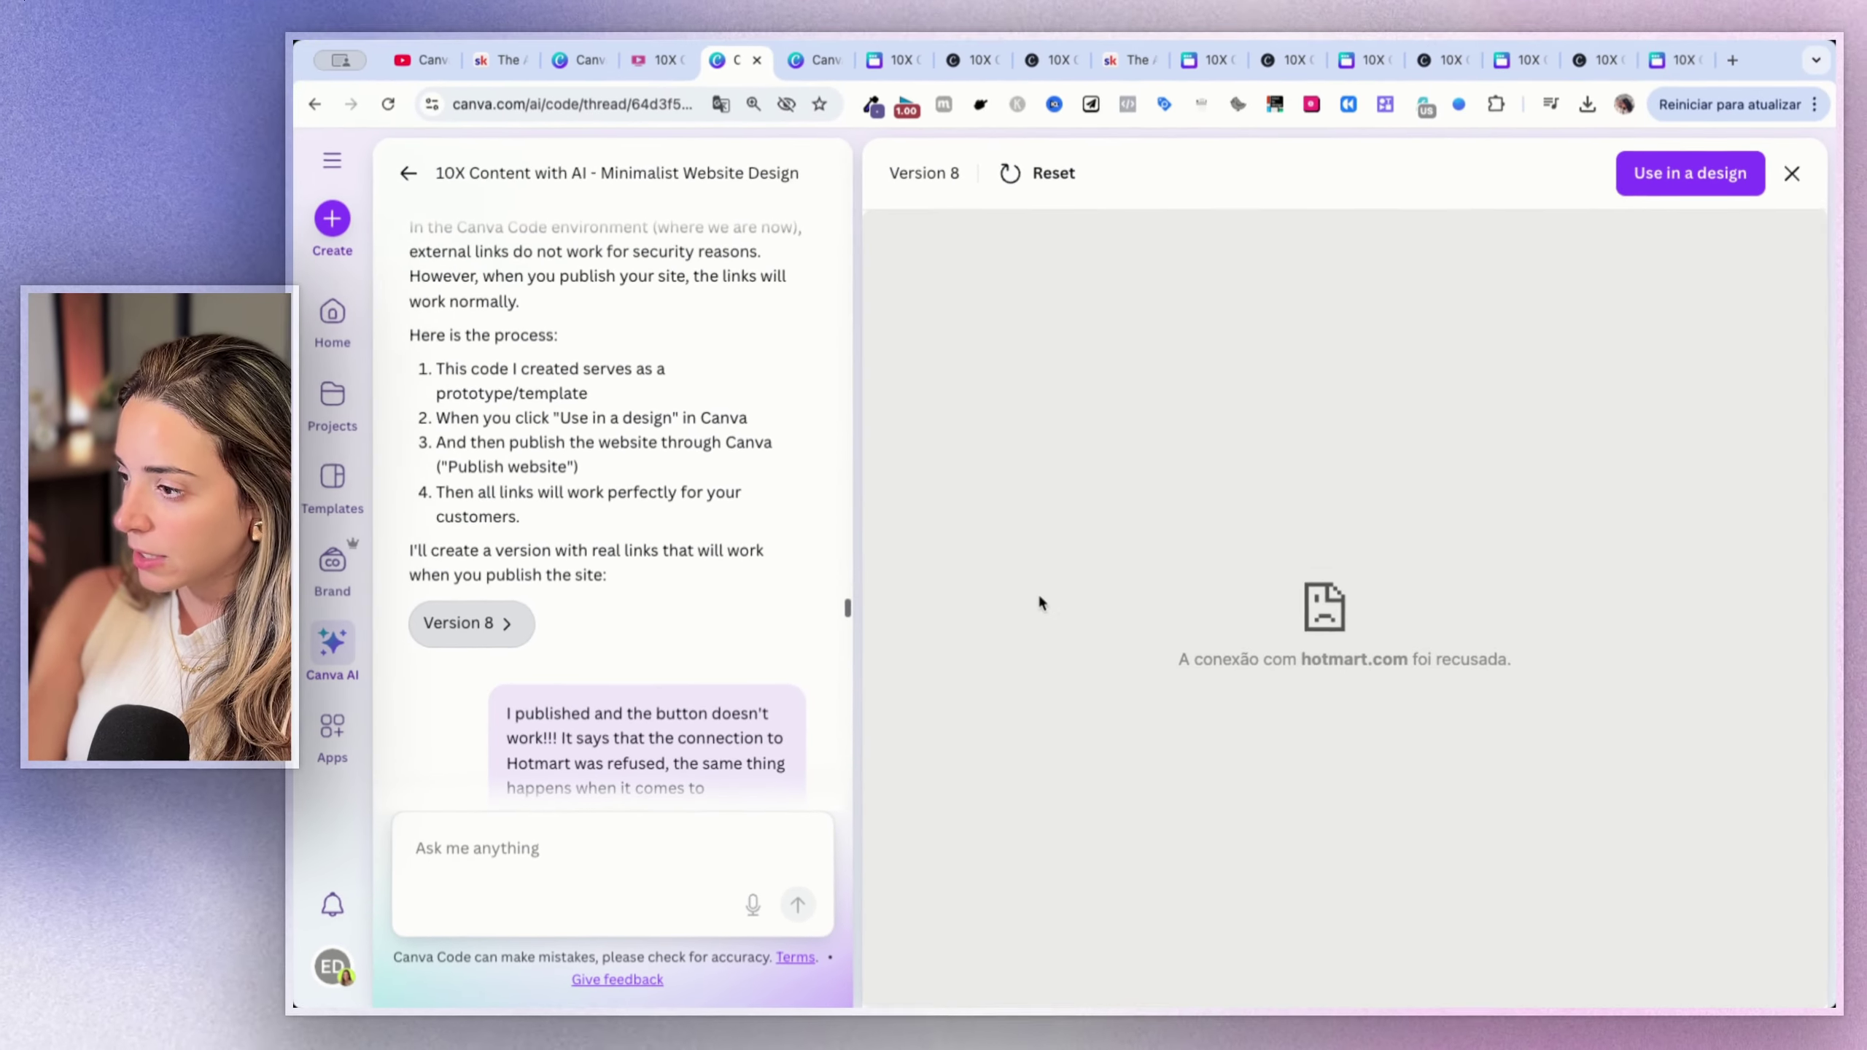
Step: Read the follow-up requests and replies about the blocked button links, from Version 8 through Version 15
{"action": "scroll", "coordinate": [776, 519], "scroll_direction": "down", "scroll_amount": 5}
{"action": "scroll", "coordinate": [778, 529], "scroll_direction": "down", "scroll_amount": 4}
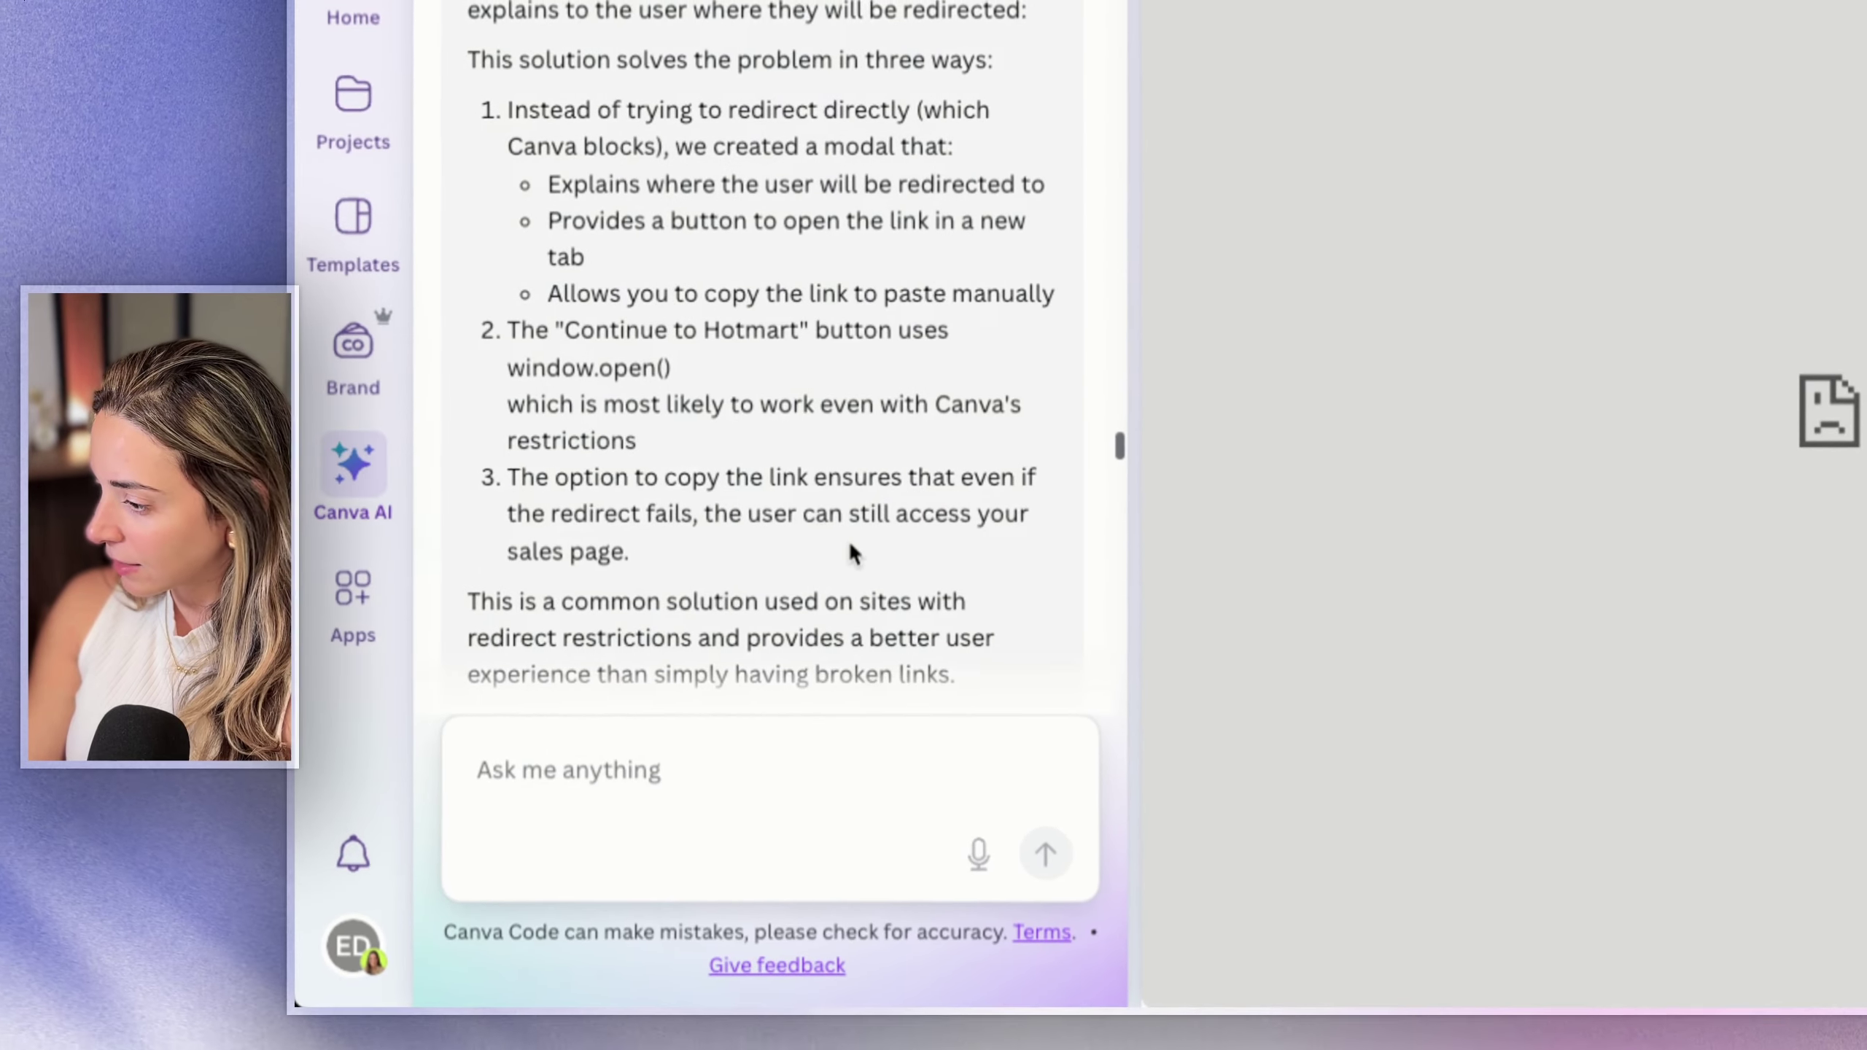
{"action": "scroll", "coordinate": [749, 629], "scroll_direction": "down", "scroll_amount": 3}
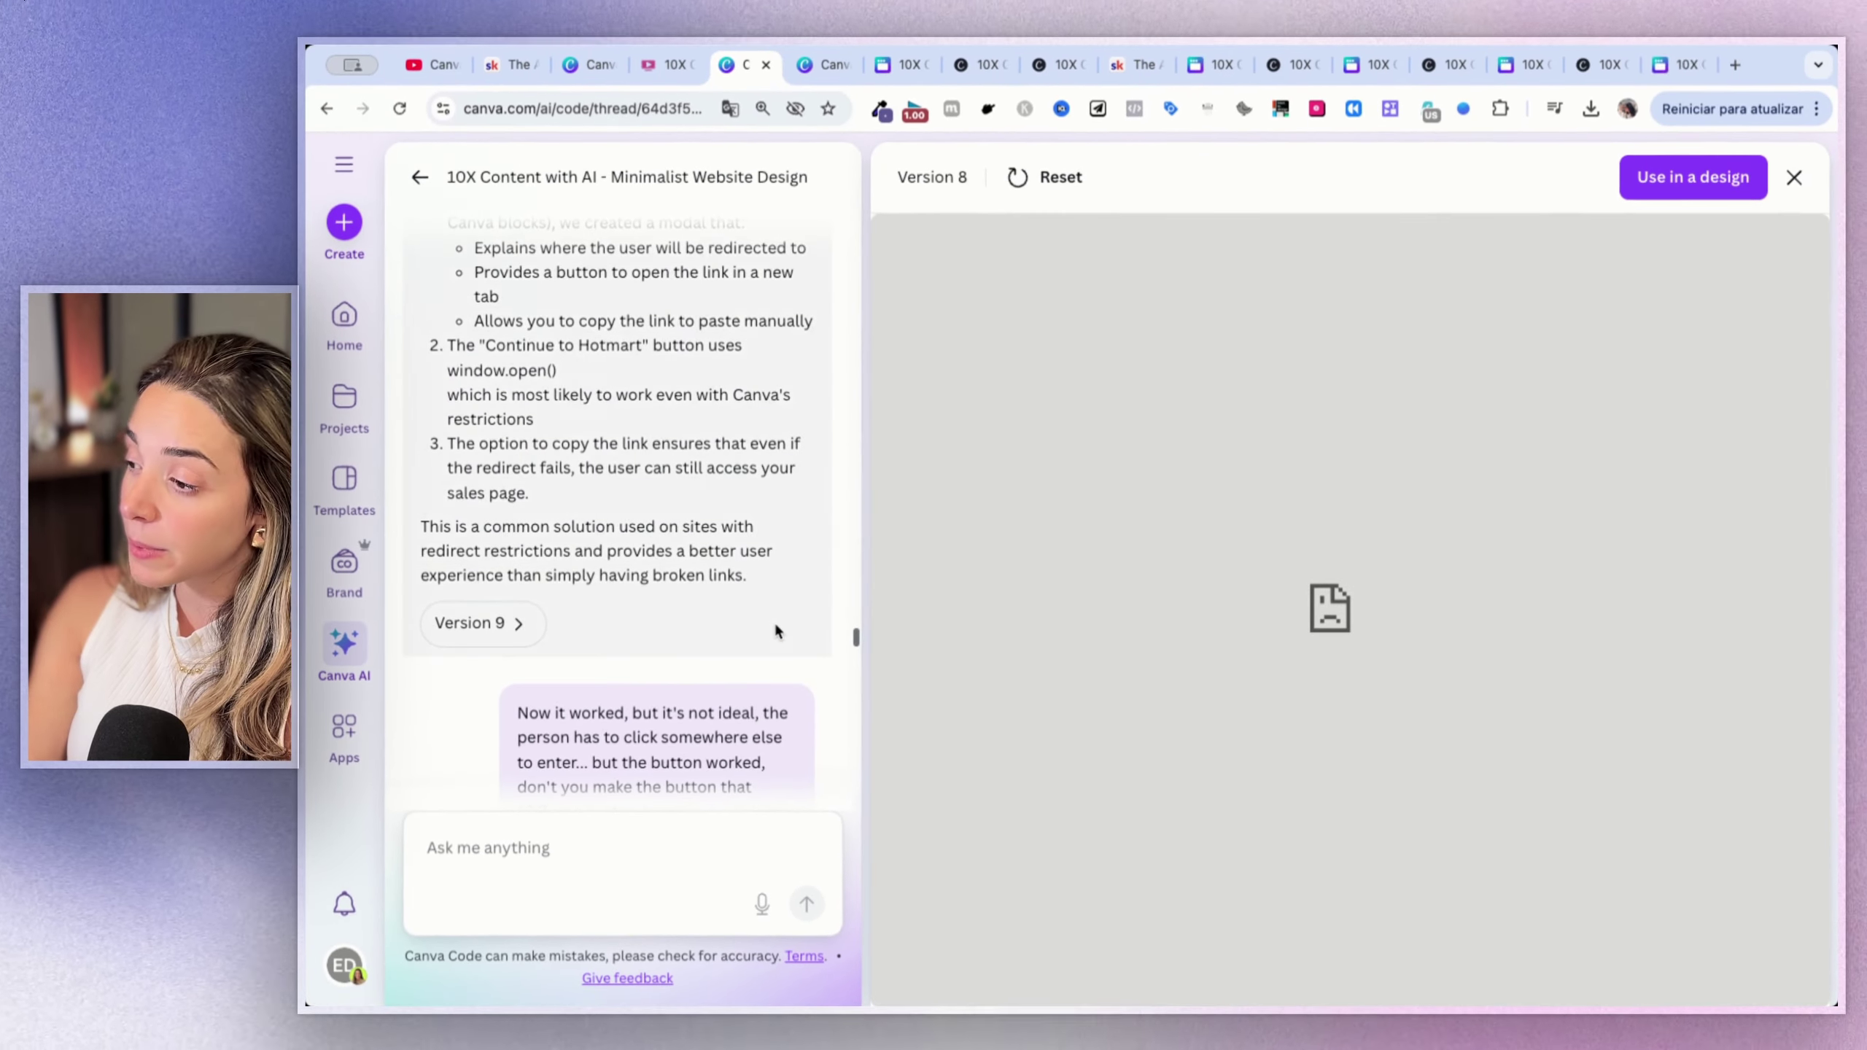
{"action": "scroll", "coordinate": [857, 638], "scroll_direction": "down", "scroll_amount": 5}
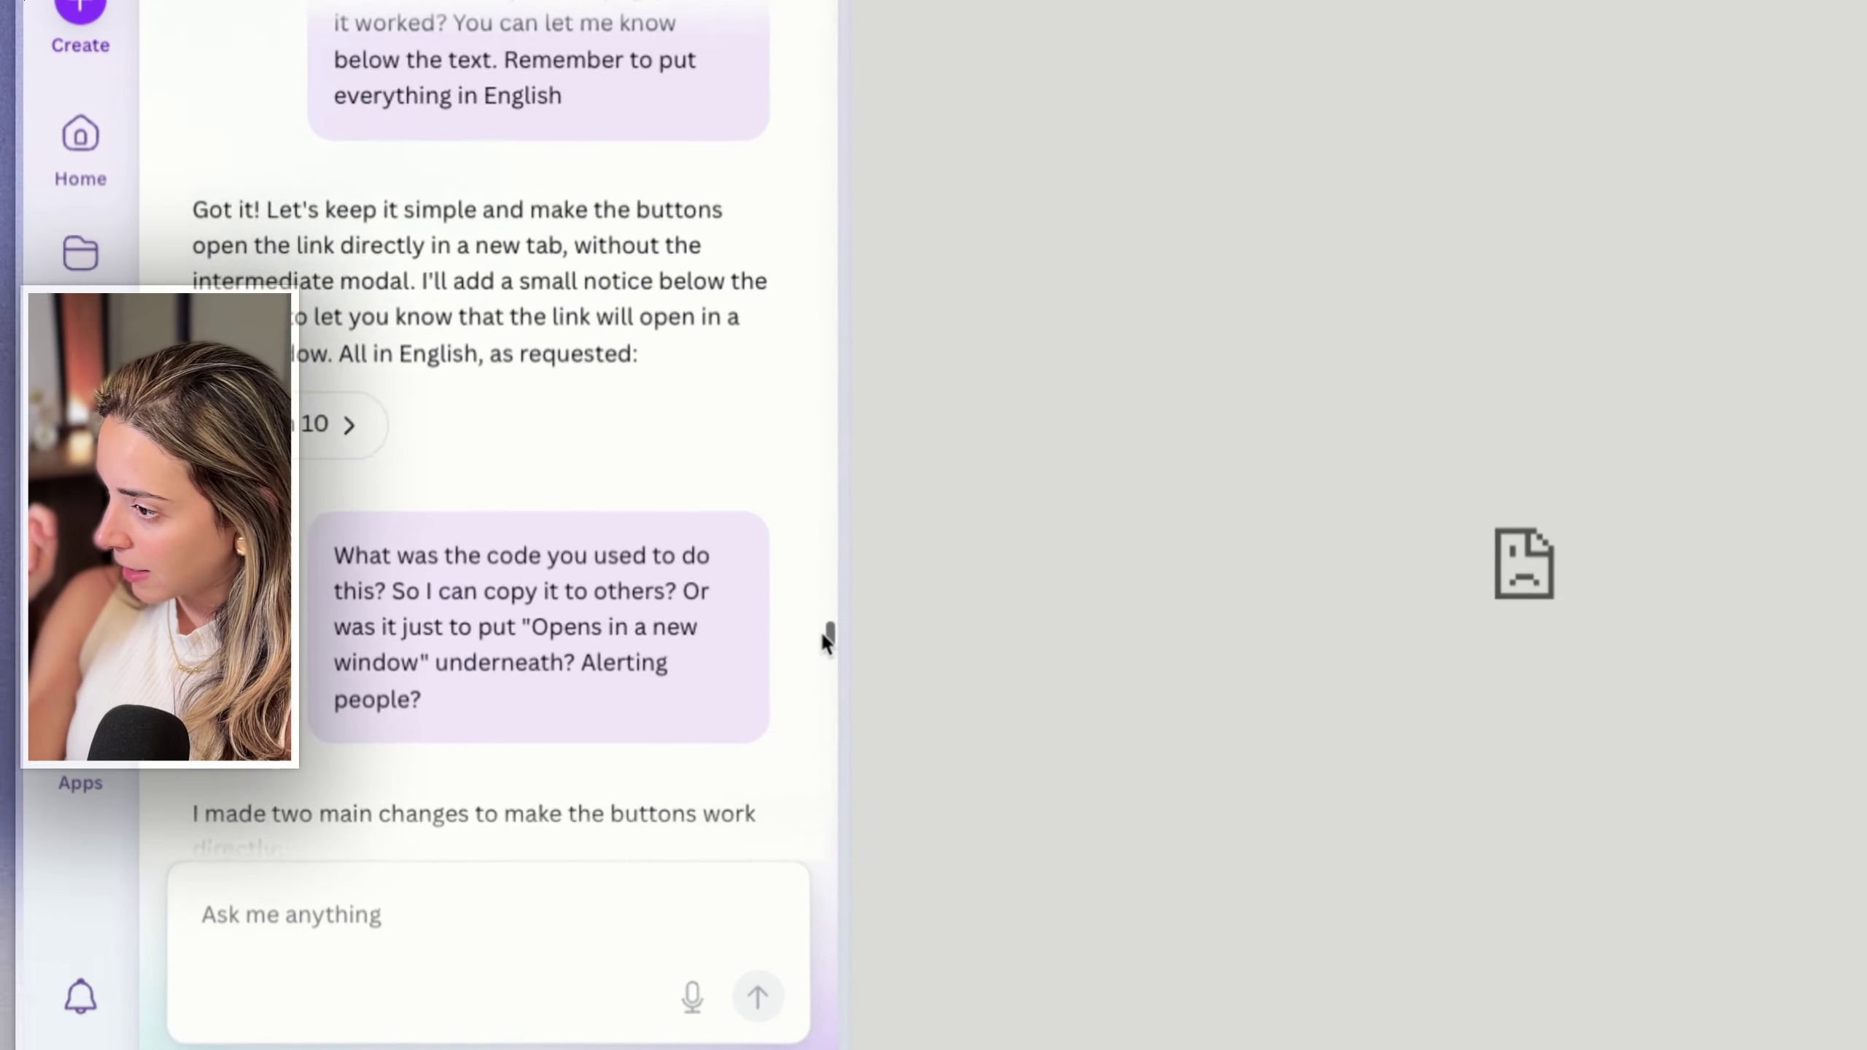
{"action": "left_click_drag", "start_coordinate": [823, 636], "coordinate": [843, 735]}
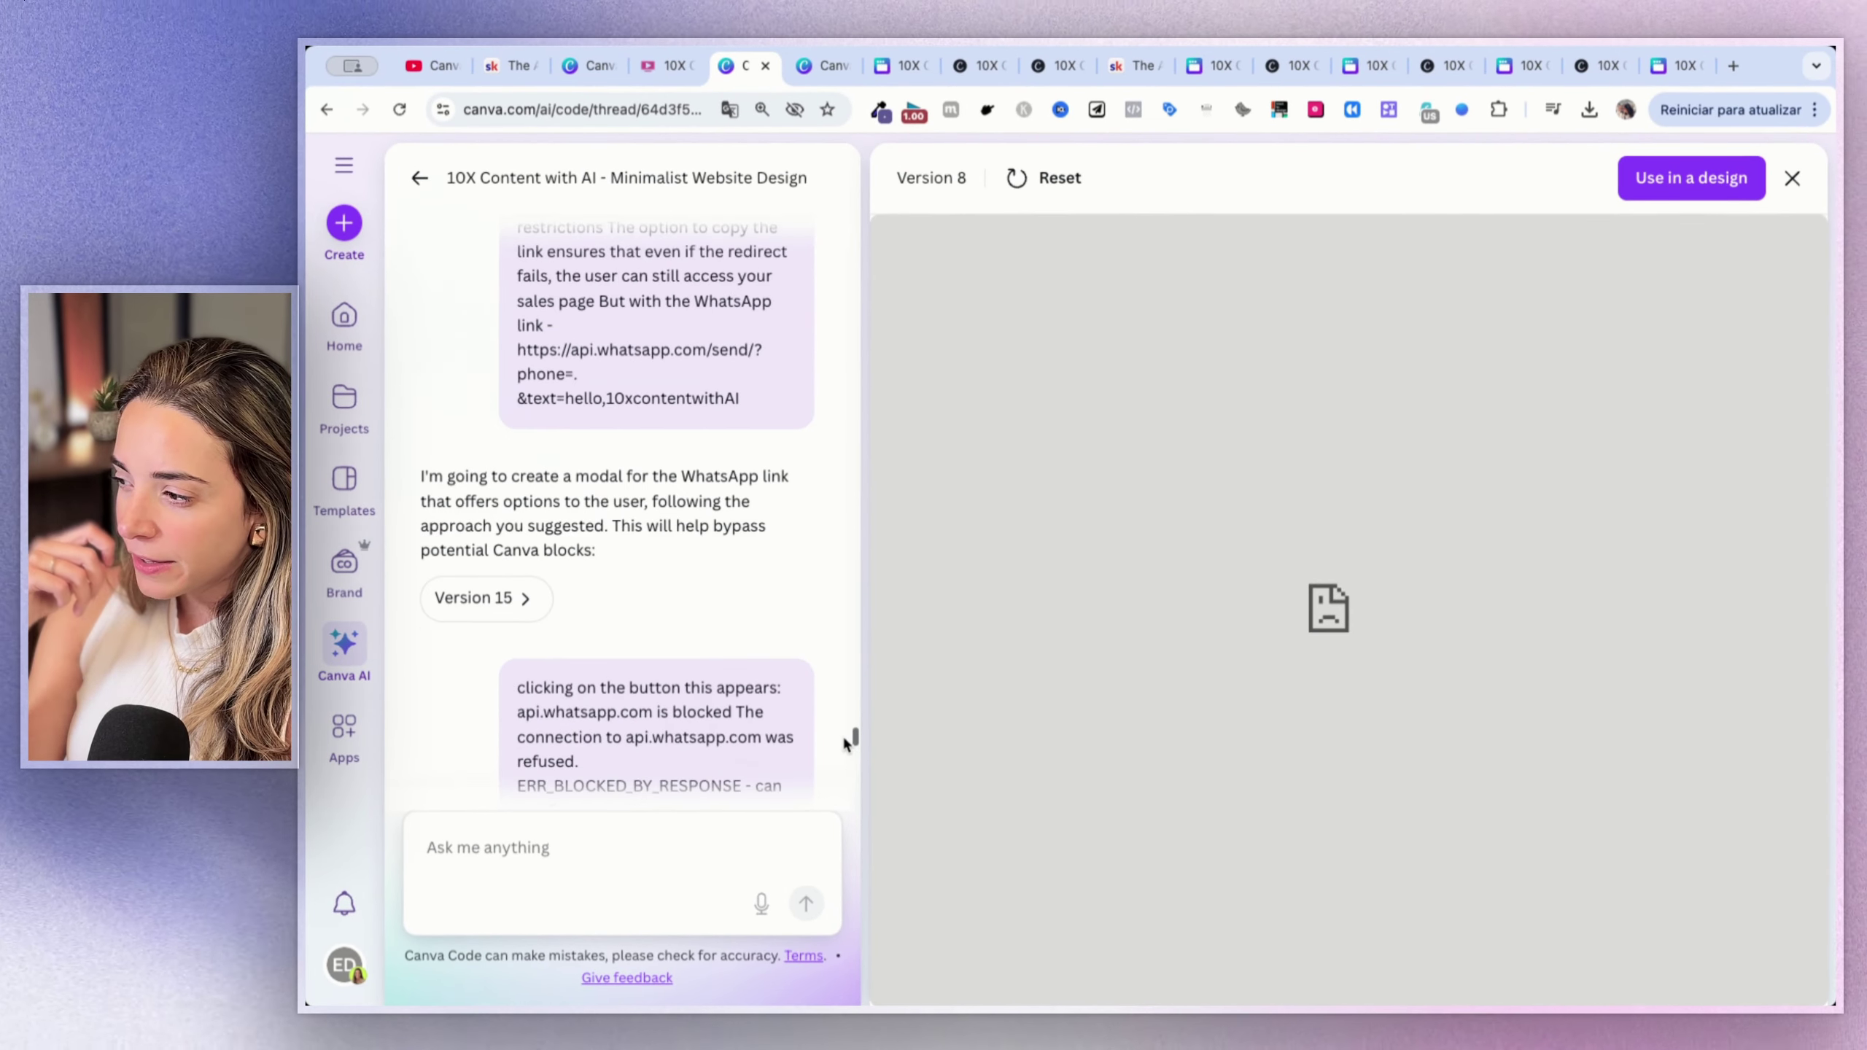
{"action": "scroll", "coordinate": [843, 735], "scroll_direction": "down", "scroll_amount": 1}
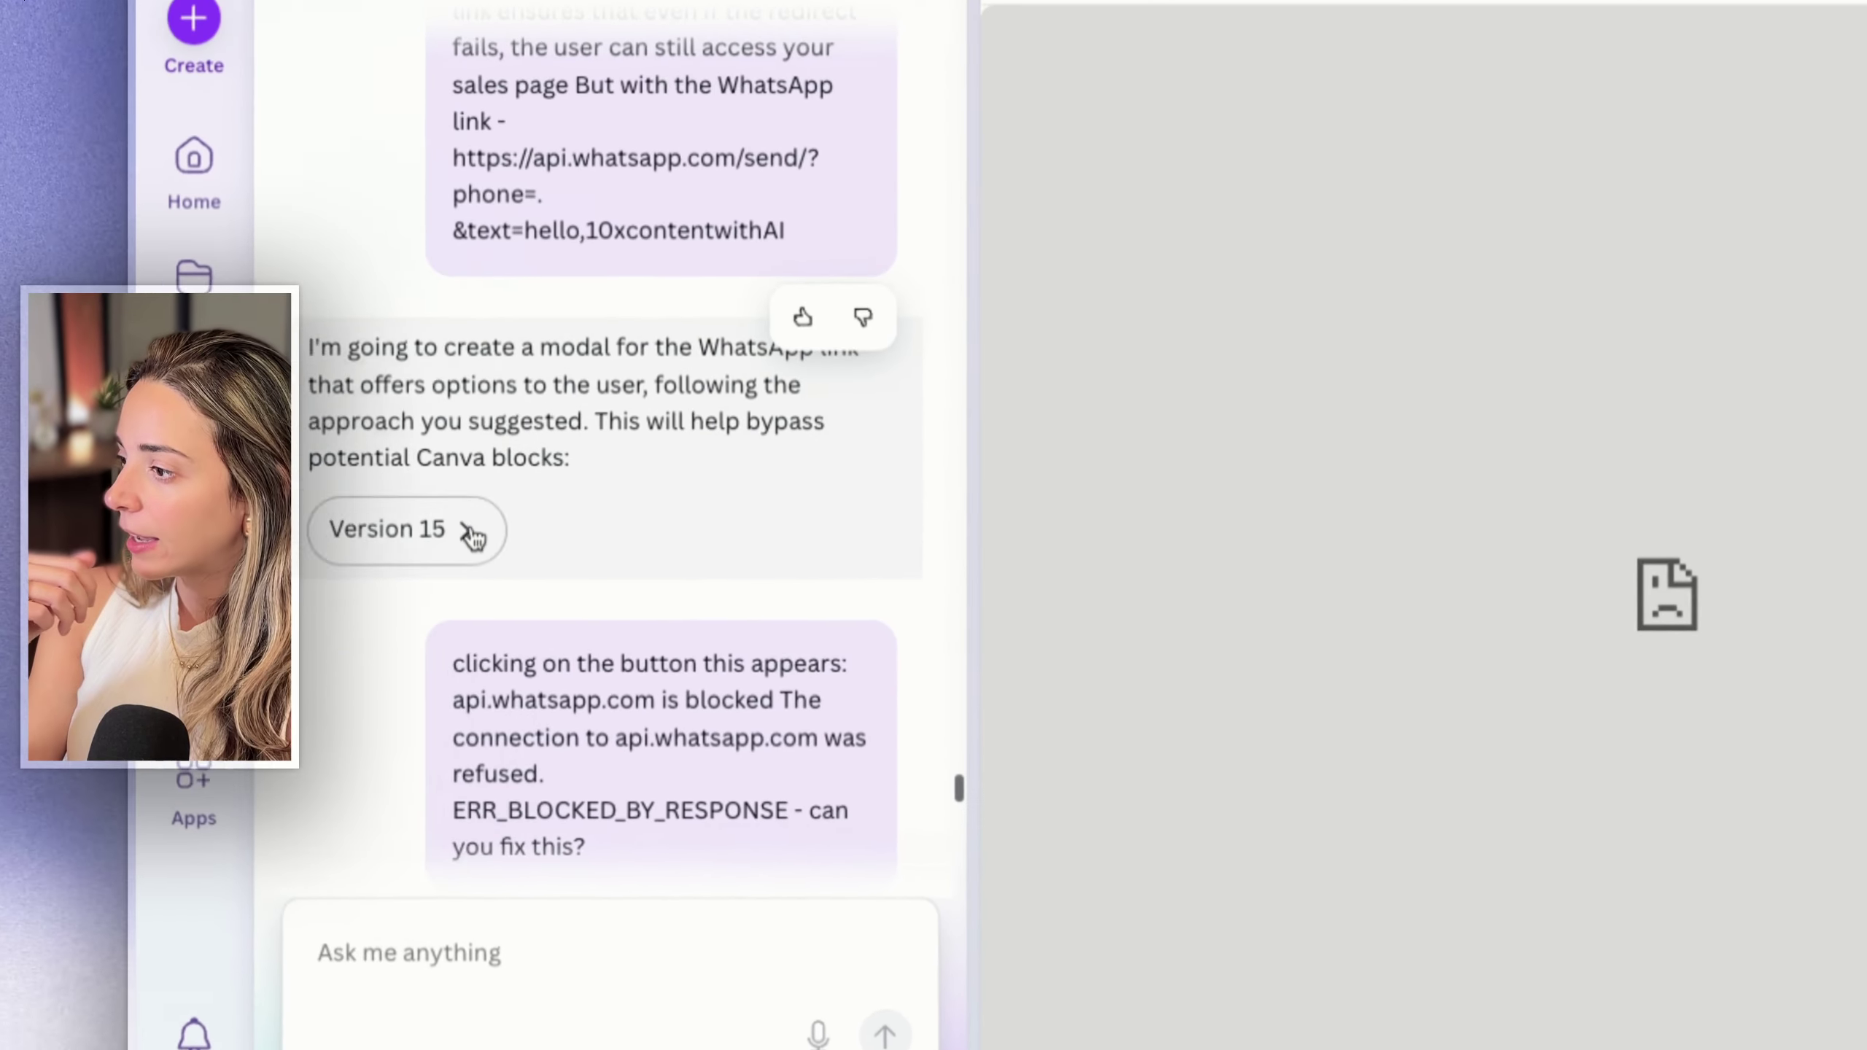
Step: Preview Version 15 of the website, look back at the WhatsApp link correction request and open Version 14
{"action": "left_click", "coordinate": [469, 534]}
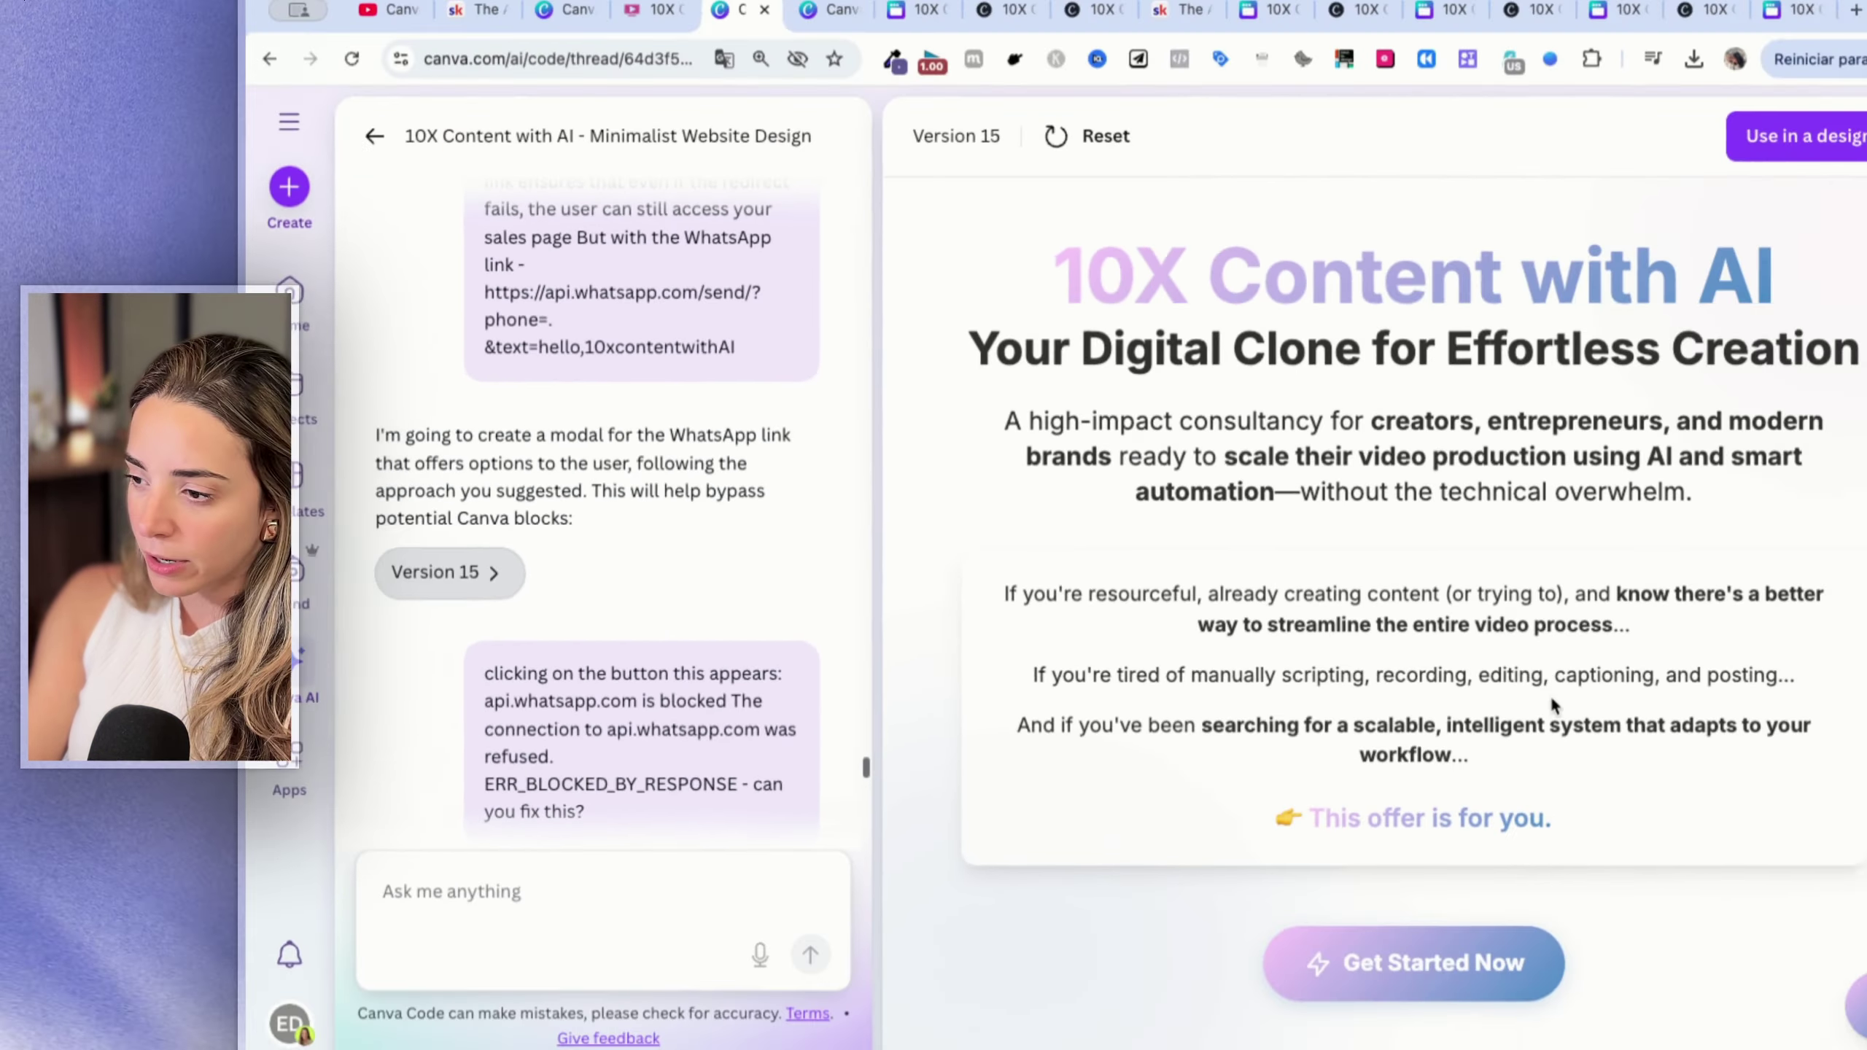
{"action": "scroll", "coordinate": [1544, 765], "scroll_direction": "down", "scroll_amount": 3}
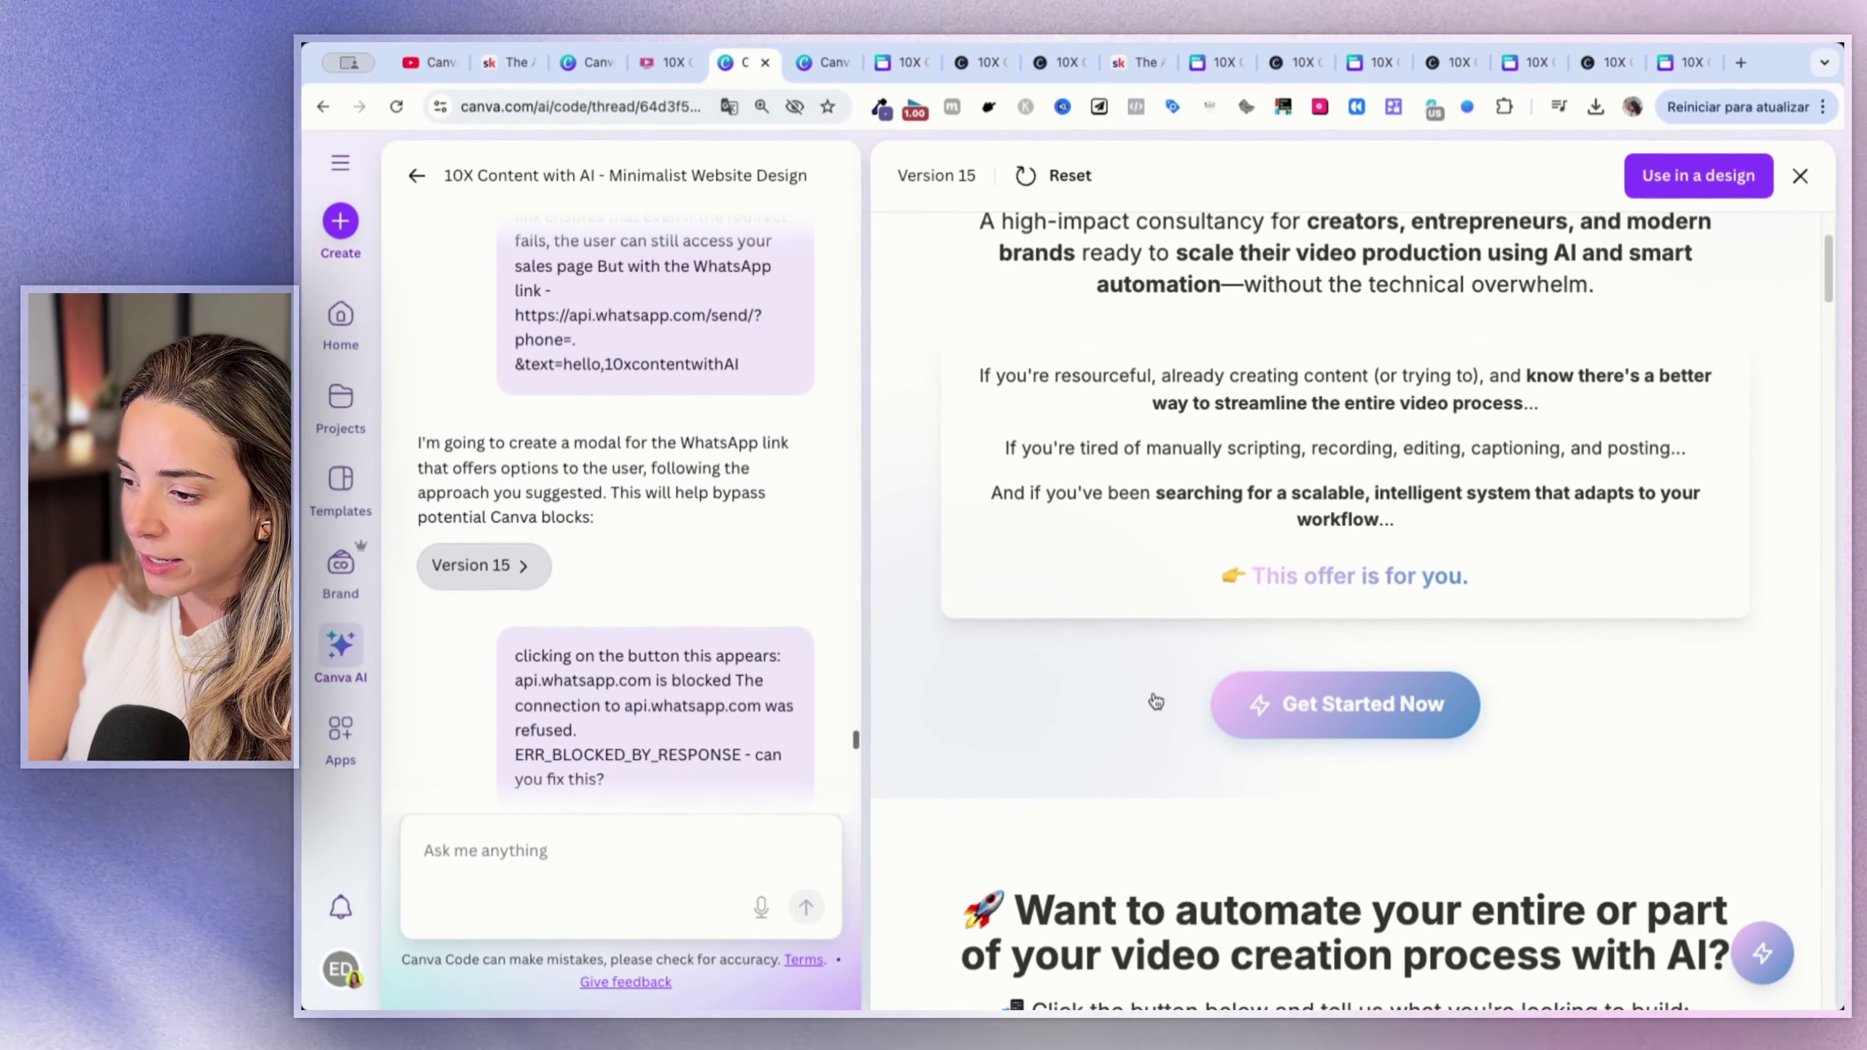
{"action": "scroll", "coordinate": [629, 629], "scroll_direction": "up", "scroll_amount": 10}
{"action": "scroll", "coordinate": [654, 597], "scroll_direction": "up", "scroll_amount": 4}
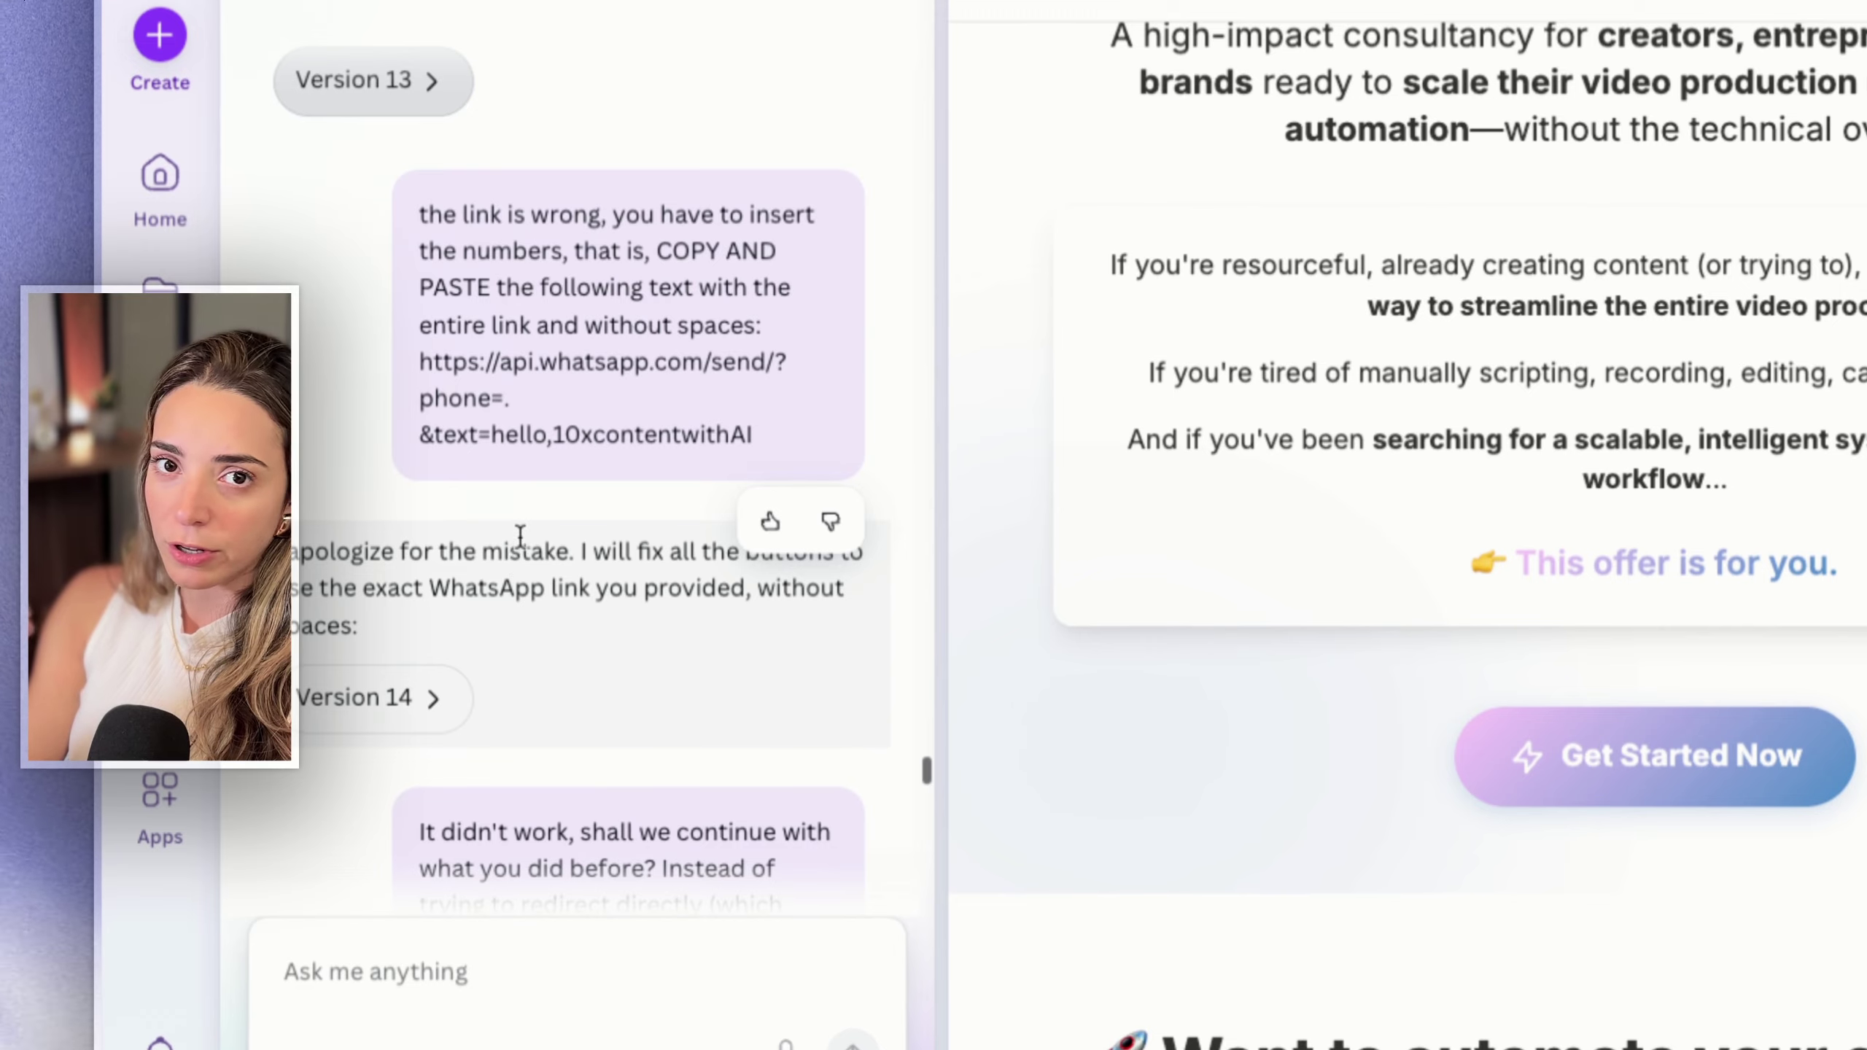
{"action": "left_click", "coordinate": [393, 699]}
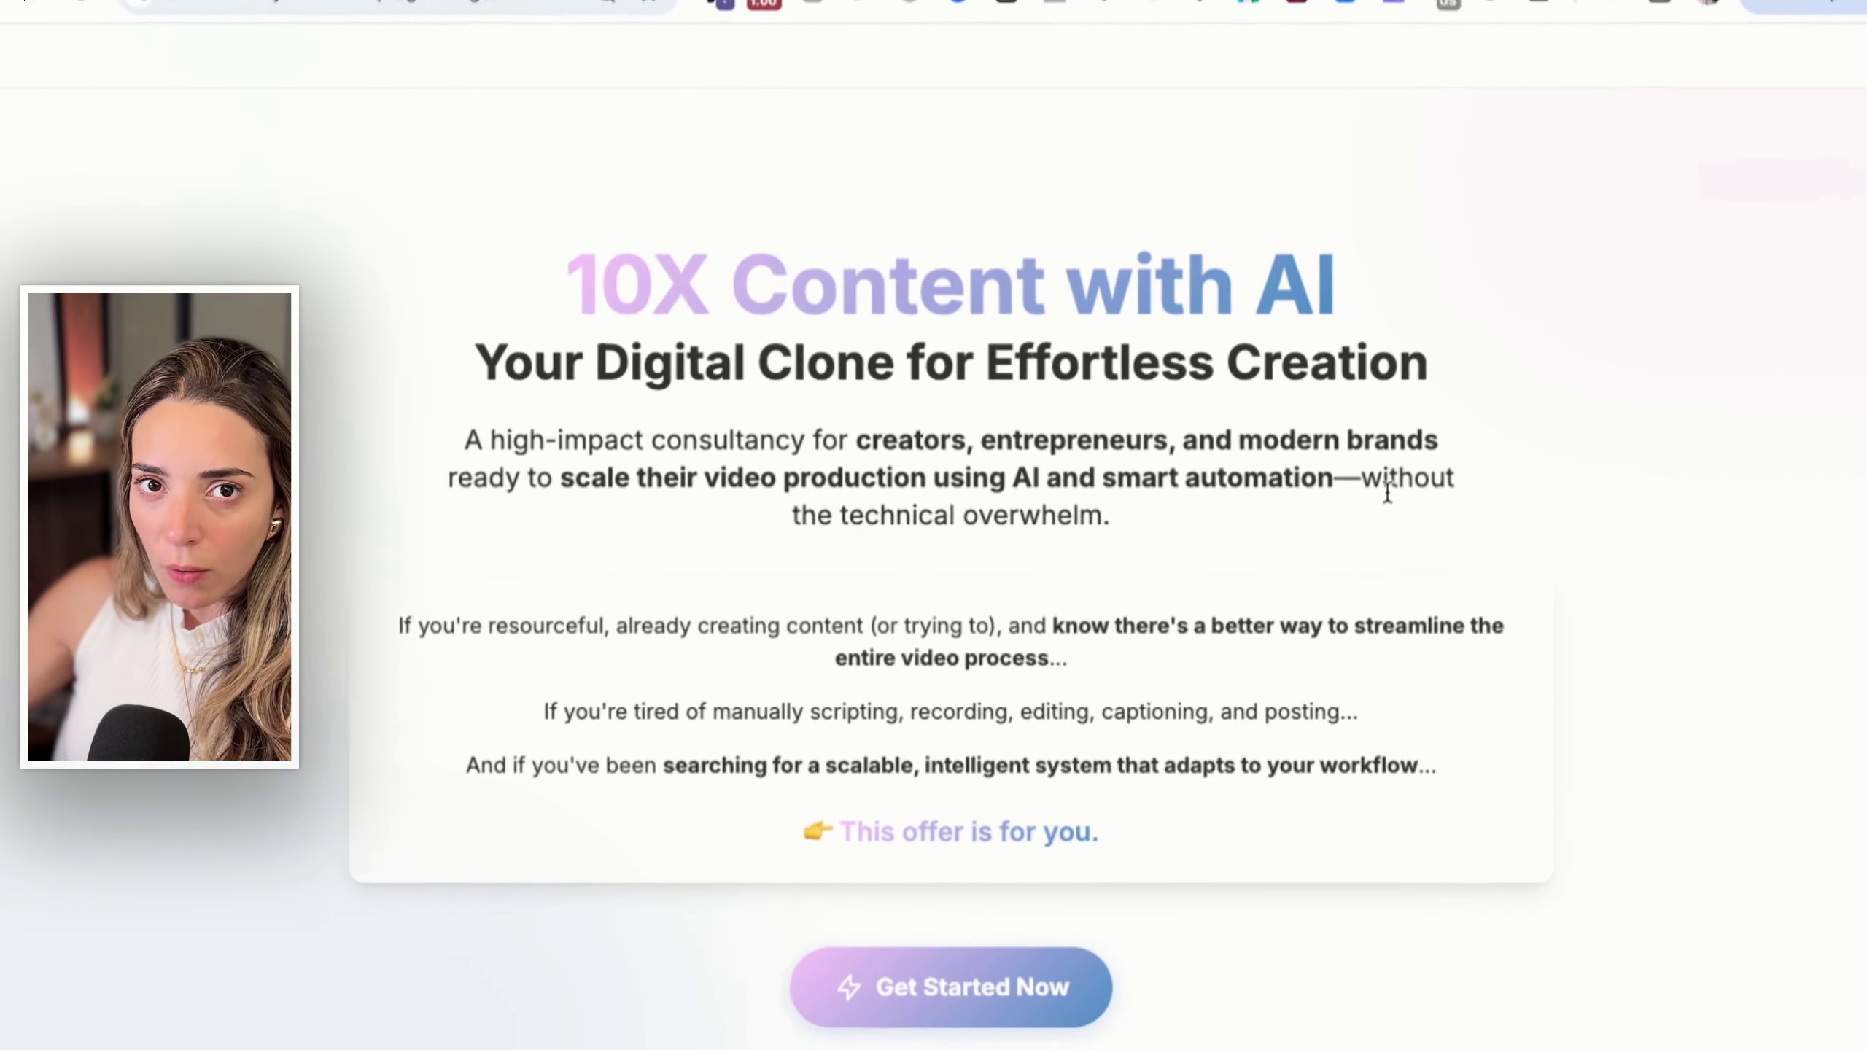
Step: Test the published site's Get Started Now button through to the Hotmart product page, close that page, and reopen and dismiss the redirect dialog
{"action": "left_click", "coordinate": [948, 1004]}
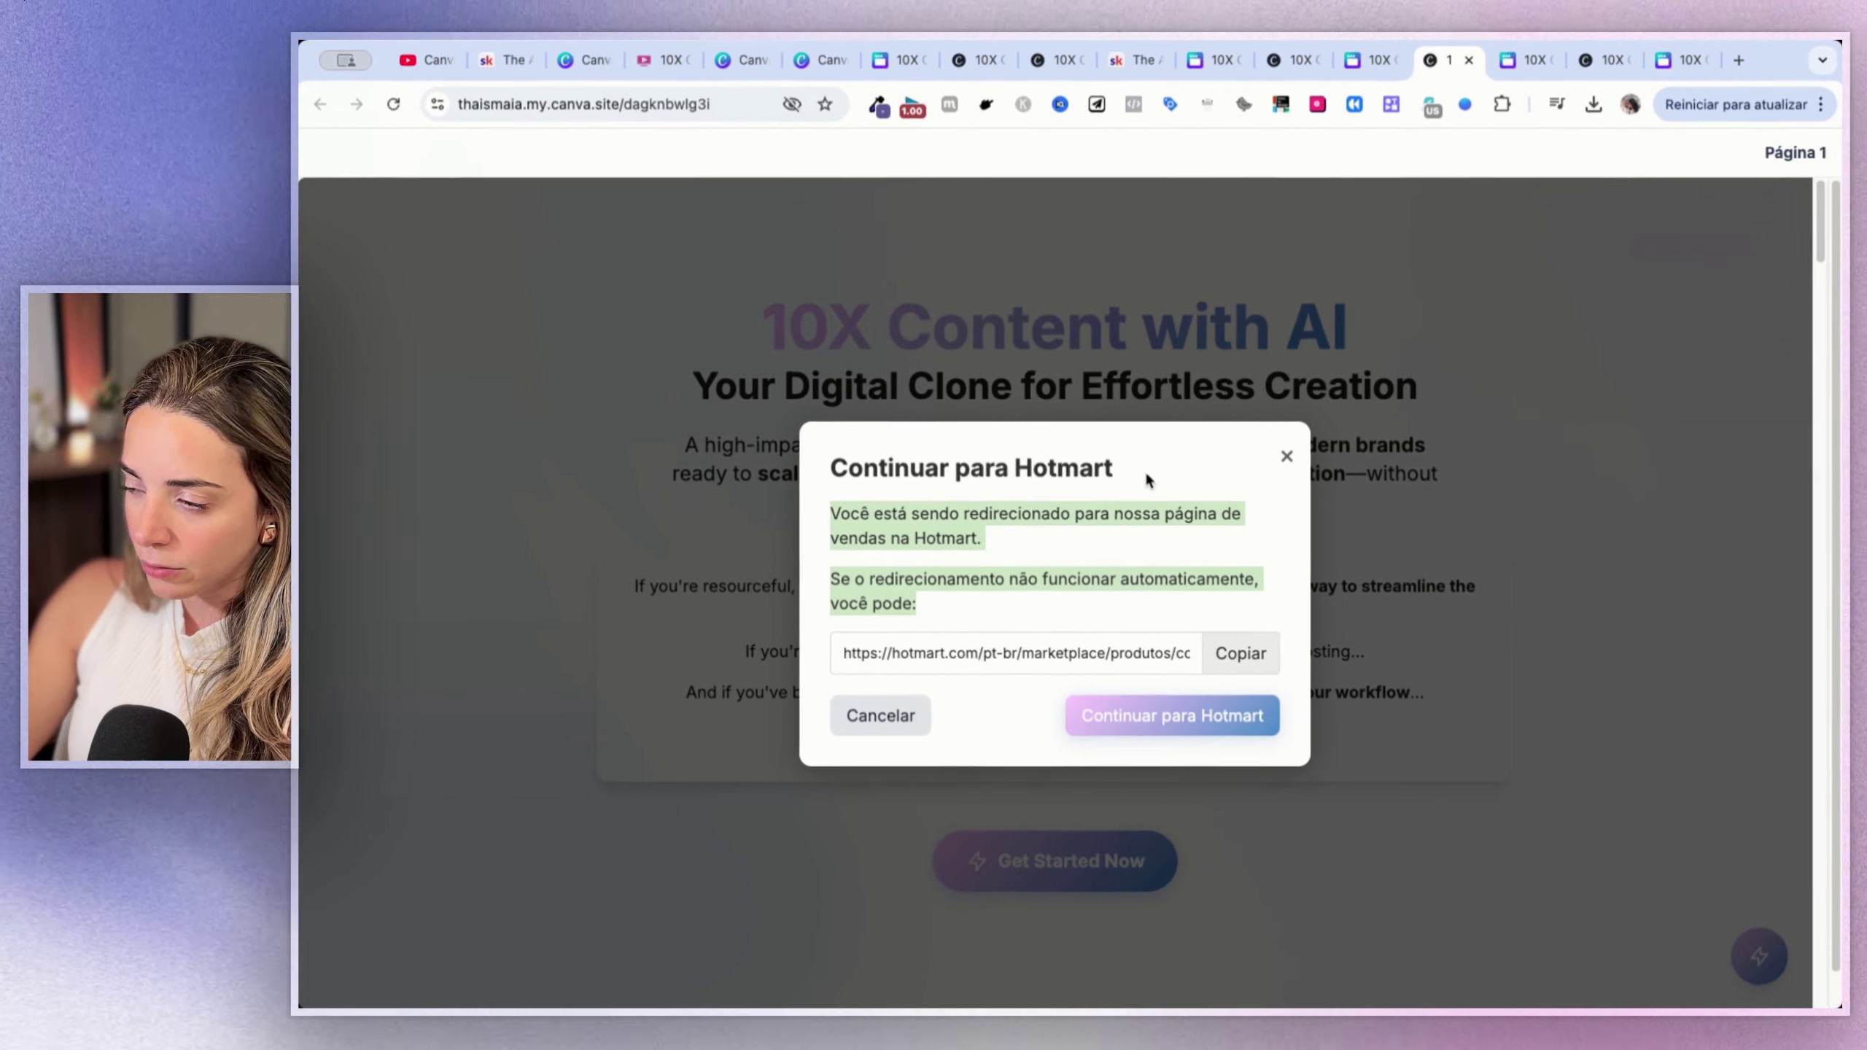
{"action": "left_click", "coordinate": [1167, 712]}
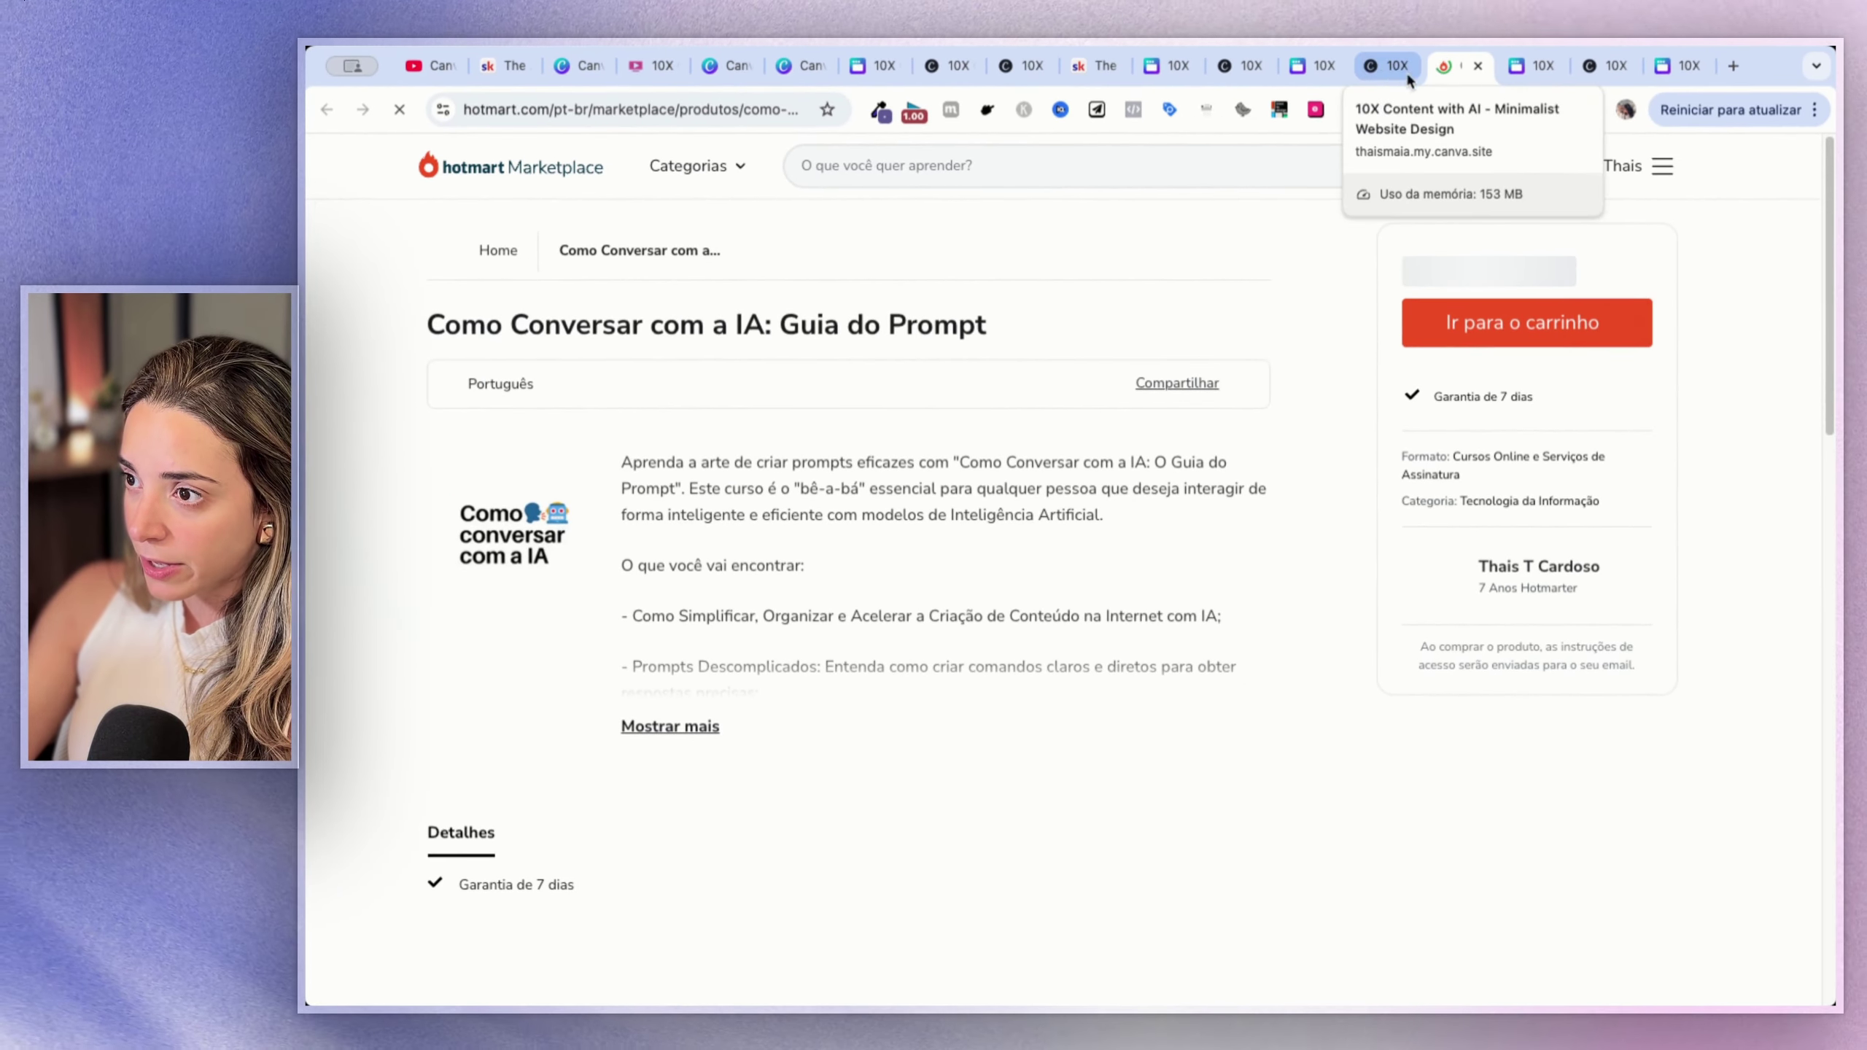
{"action": "left_click", "coordinate": [1409, 78]}
{"action": "left_click", "coordinate": [1471, 69]}
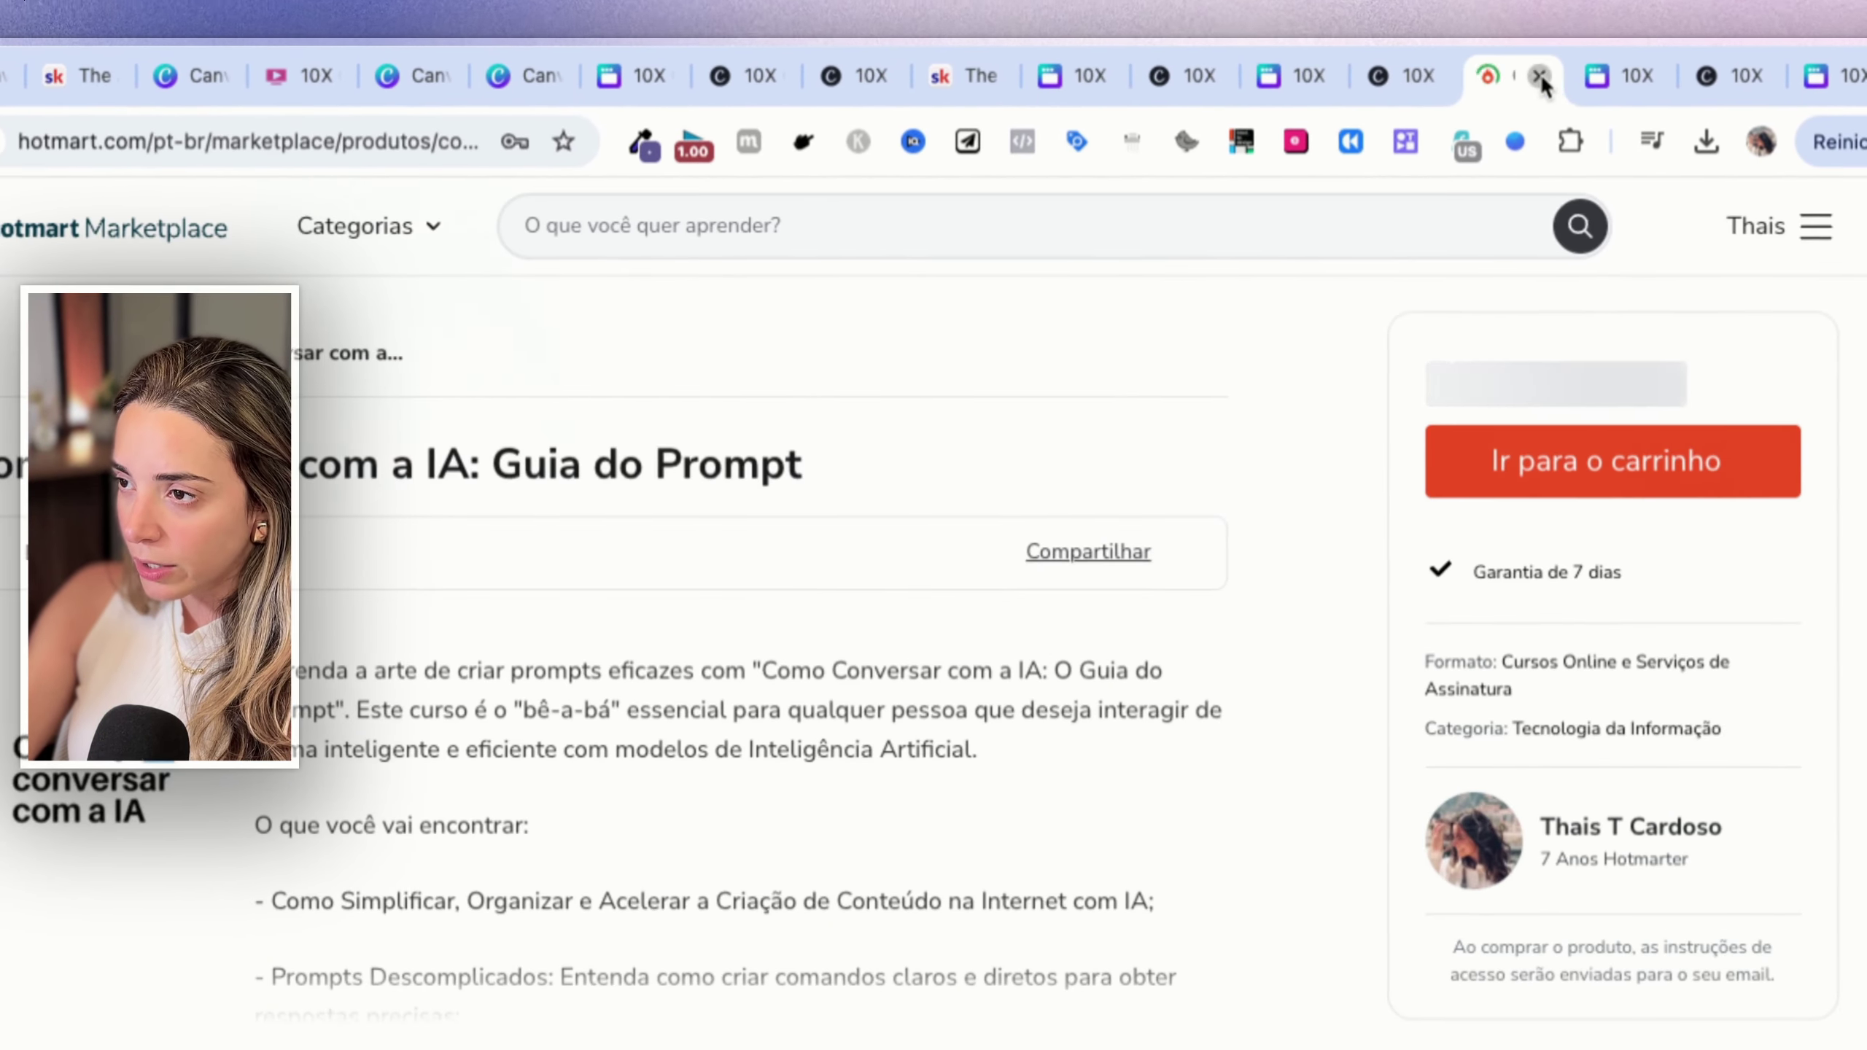
{"action": "left_click", "coordinate": [1539, 76]}
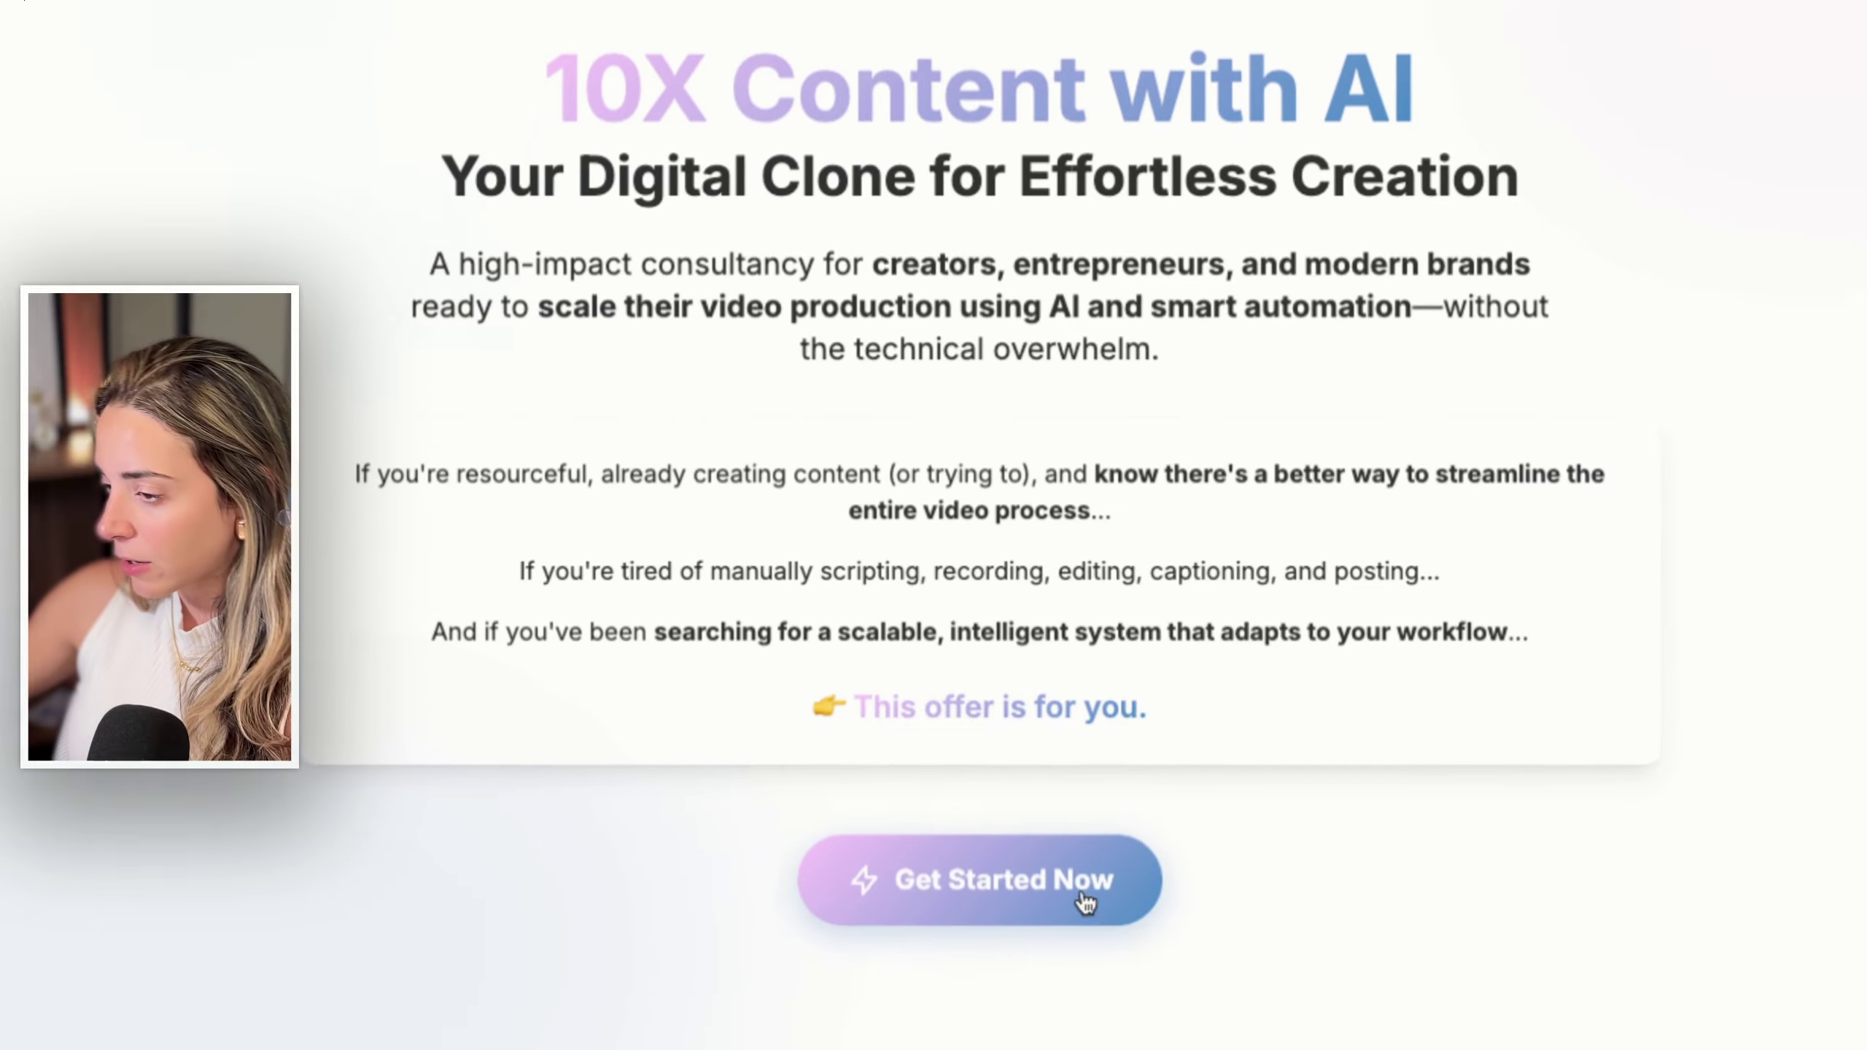
{"action": "left_click", "coordinate": [1076, 892]}
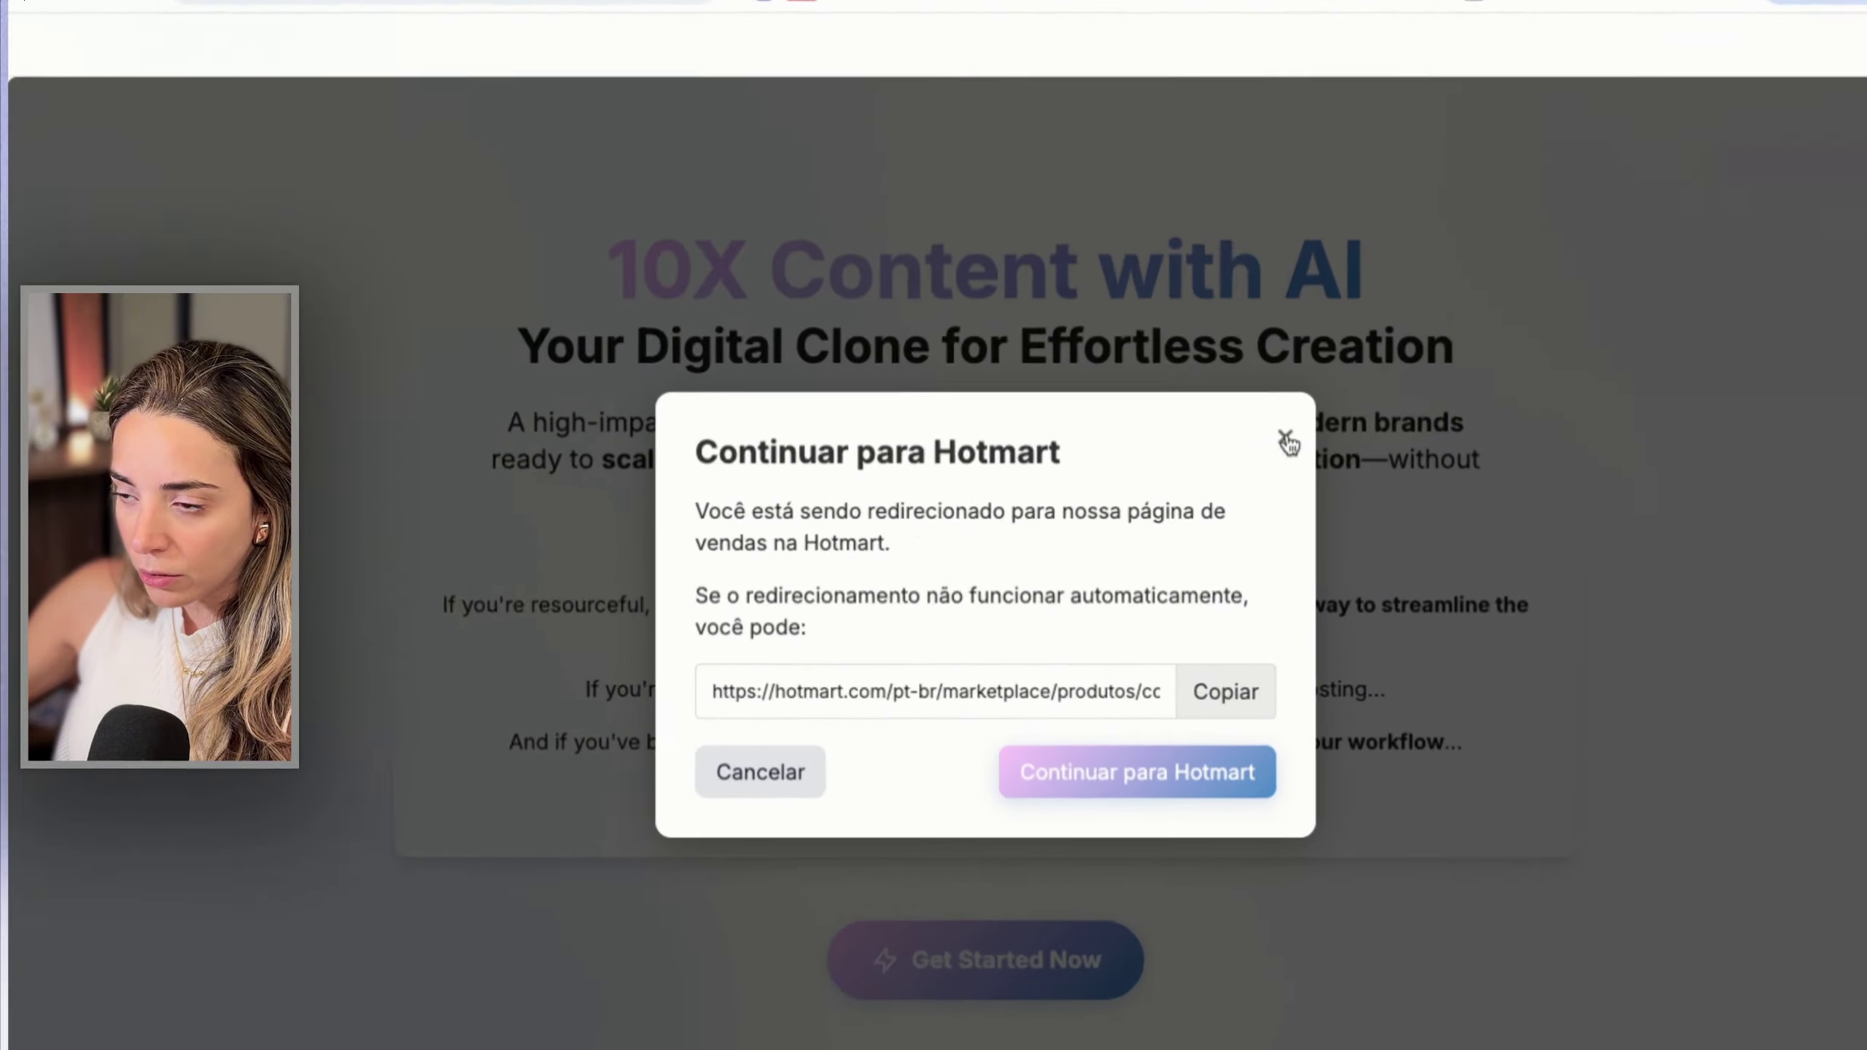
{"action": "left_click", "coordinate": [1284, 458]}
{"action": "left_click", "coordinate": [1720, 68]}
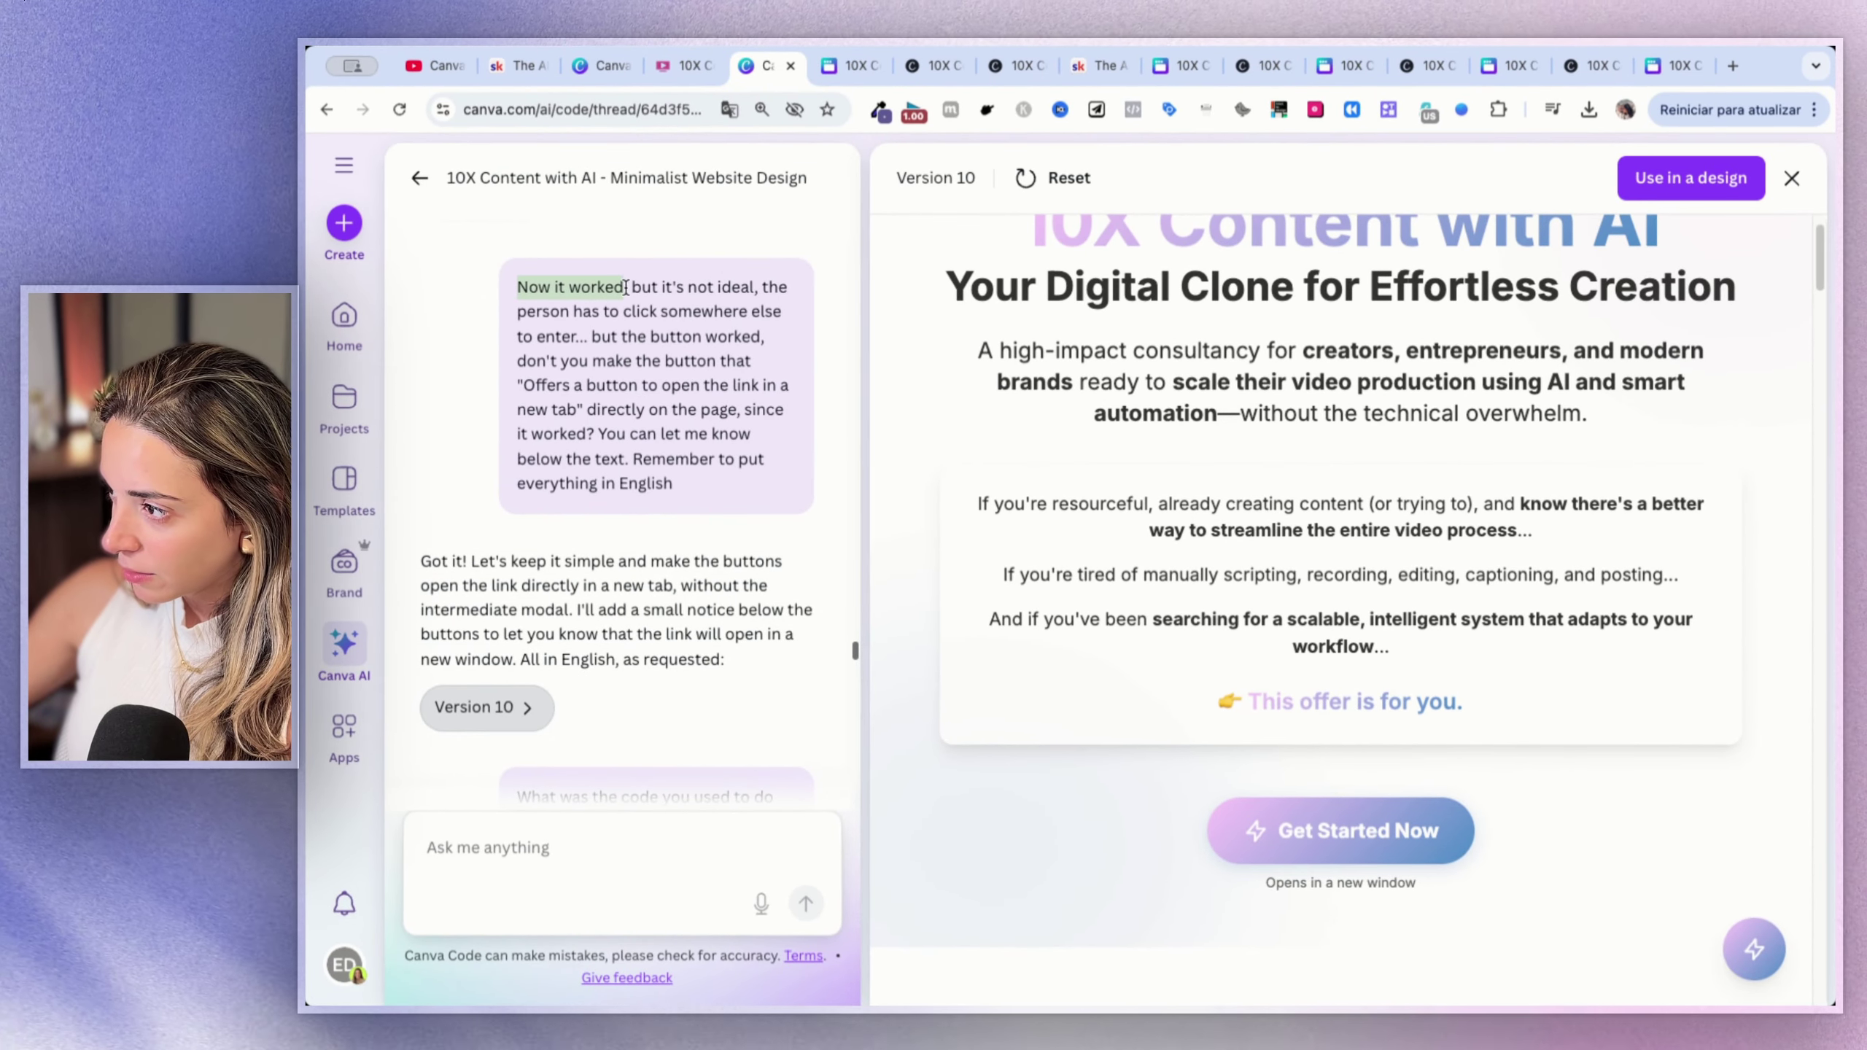
Step: Highlight the direct-link request and the notice under Version 10's button, test Get Started Now and return to the Canva Code conversation
{"action": "left_click_drag", "start_coordinate": [631, 285], "coordinate": [993, 273]}
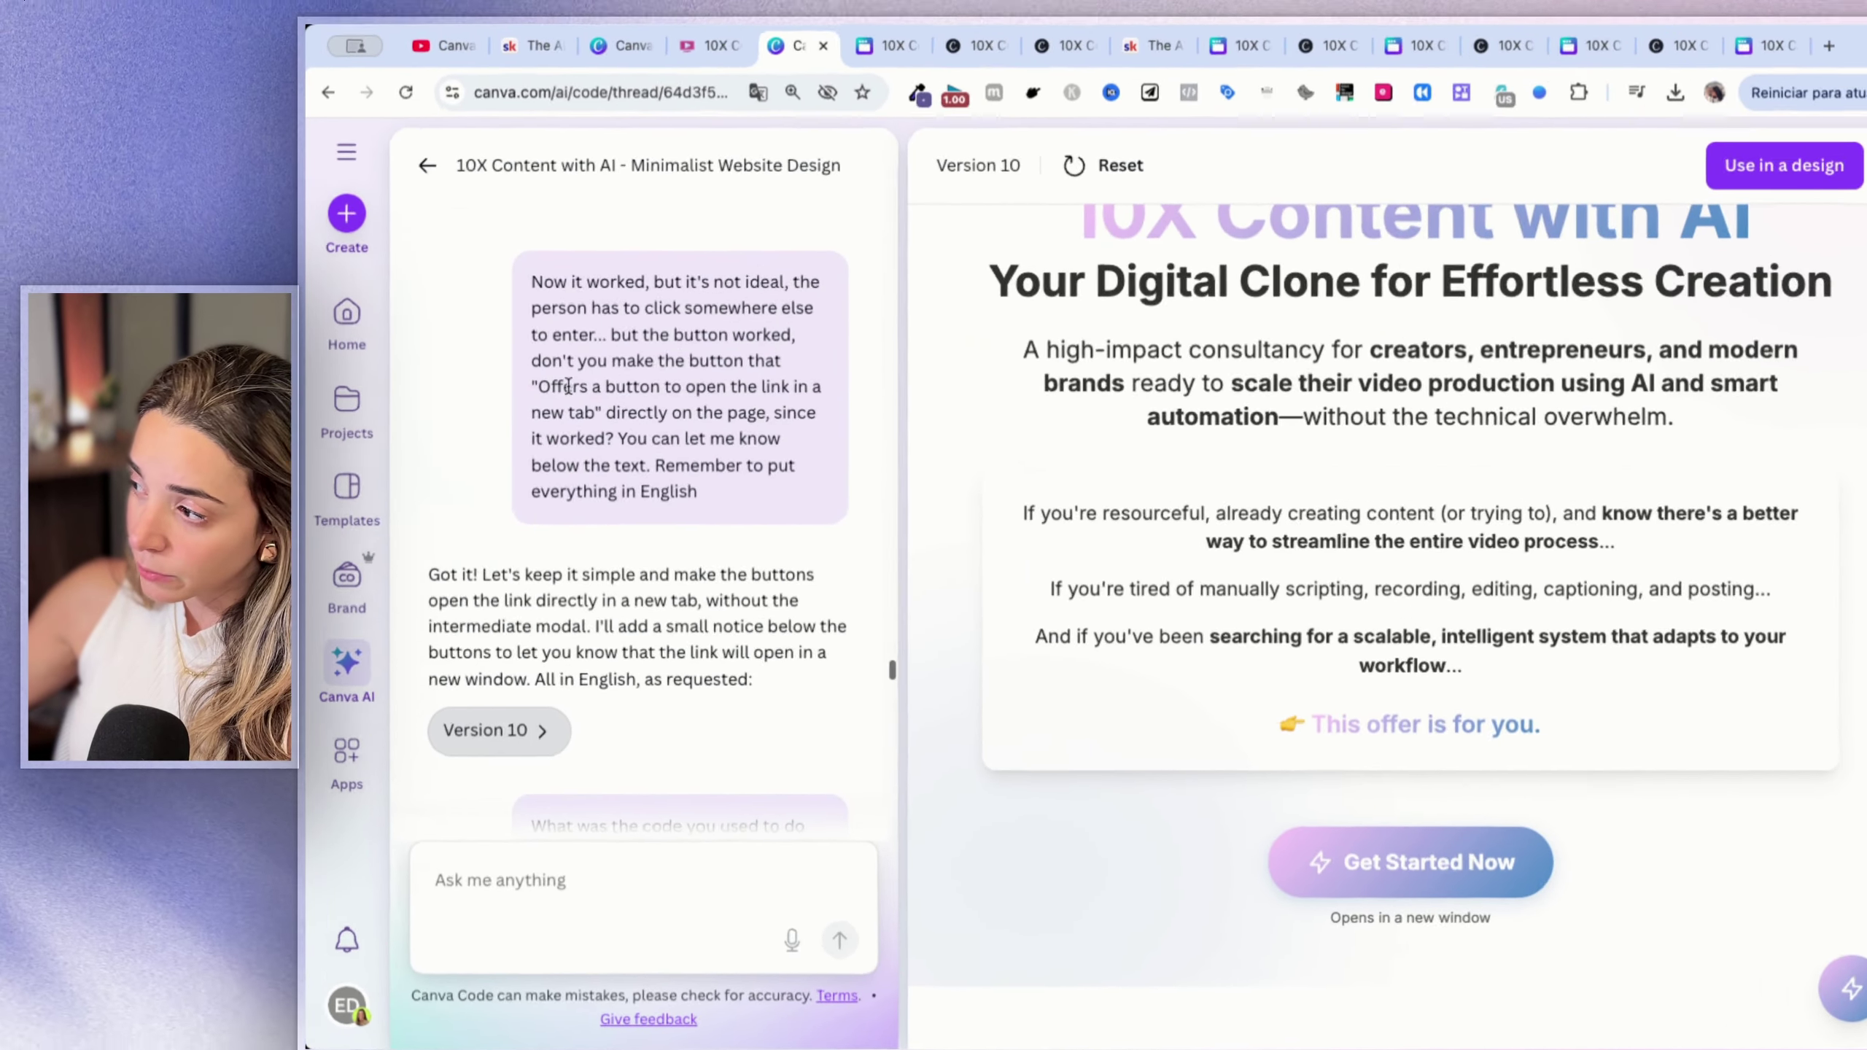
{"action": "left_click", "coordinate": [515, 381]}
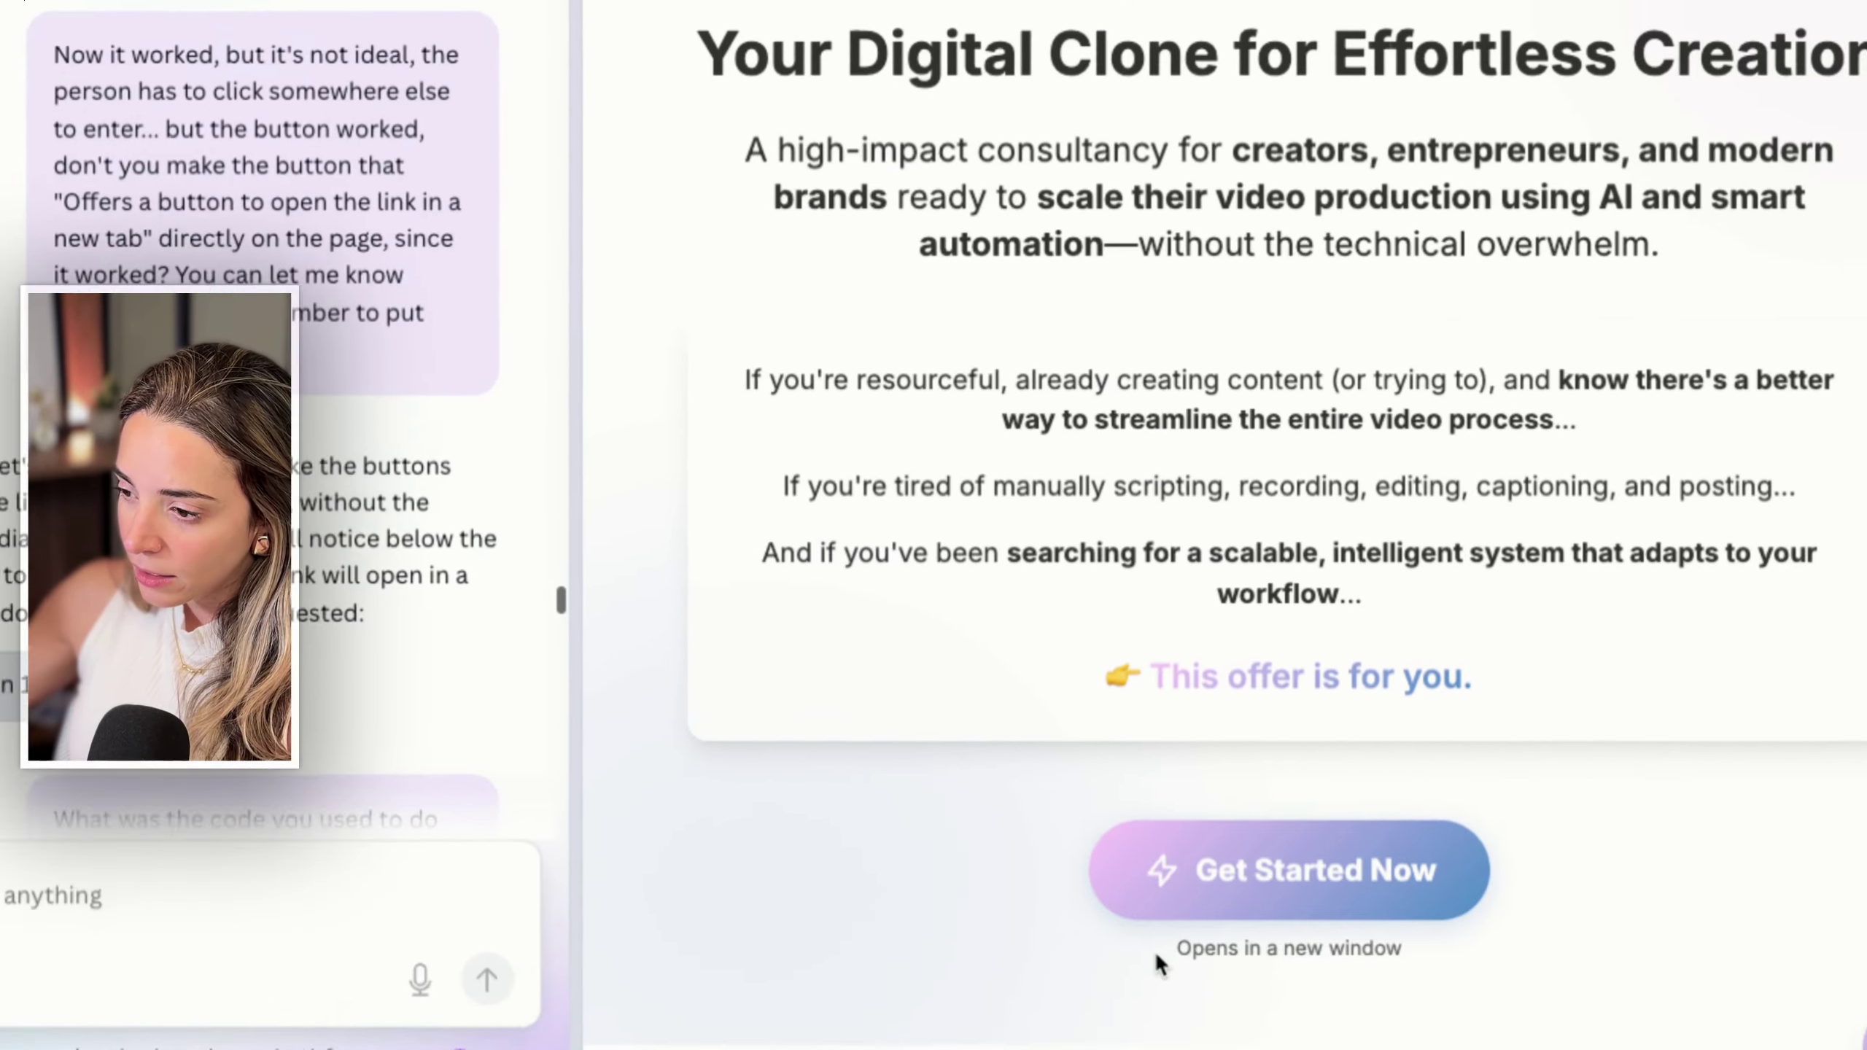
{"action": "left_click_drag", "start_coordinate": [1725, 1049], "coordinate": [1866, 1049]}
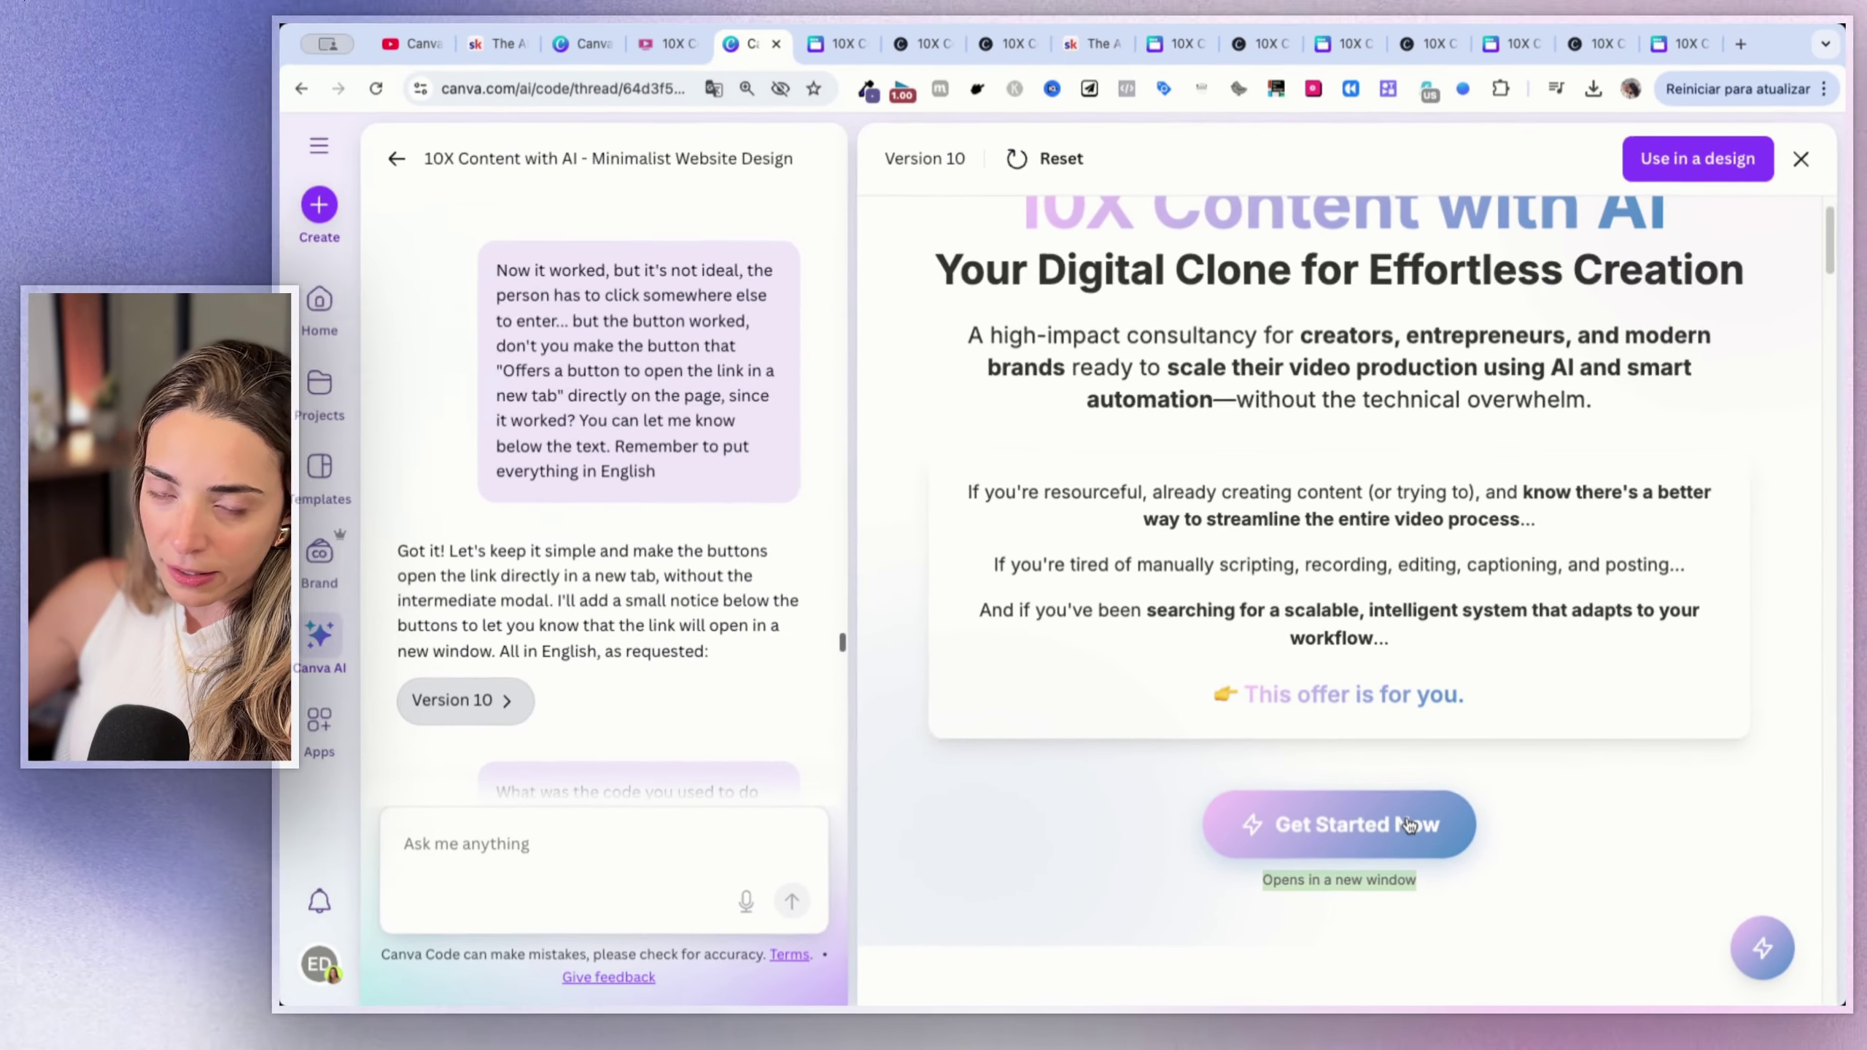
{"action": "left_click", "coordinate": [1386, 761]}
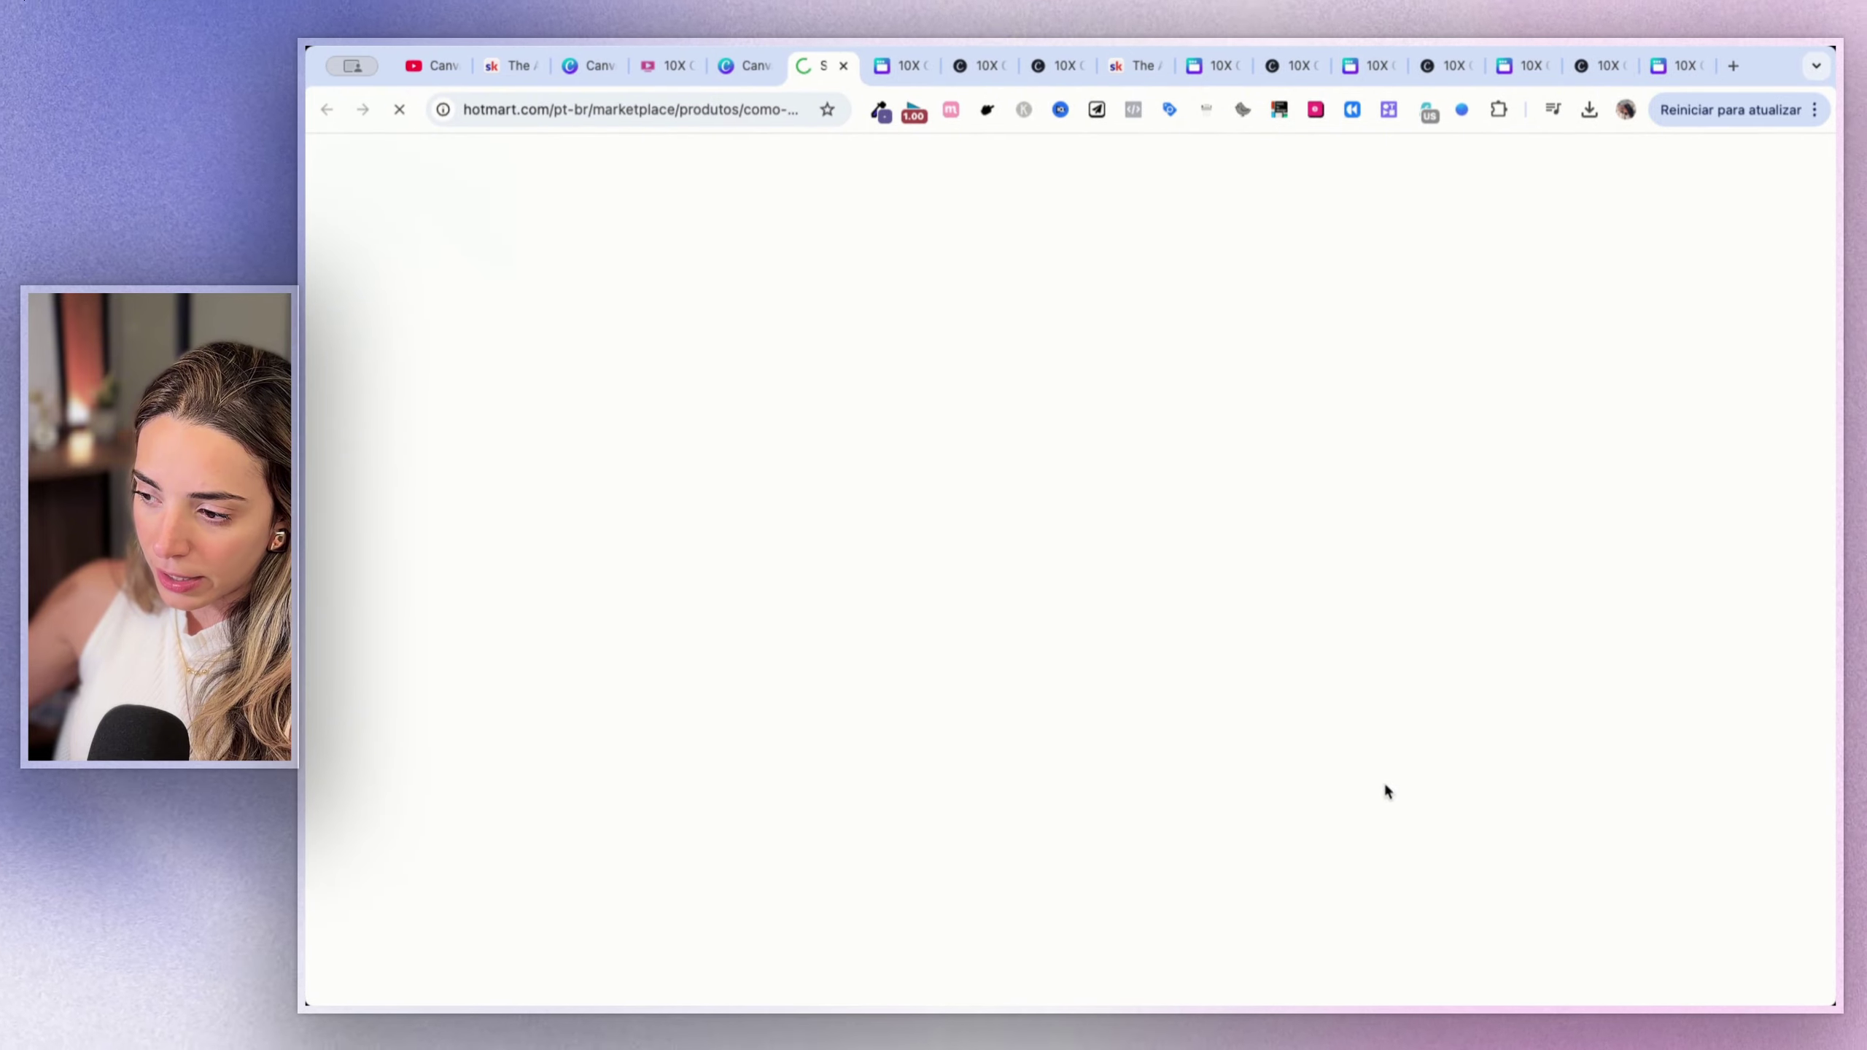
{"action": "left_click", "coordinate": [735, 72]}
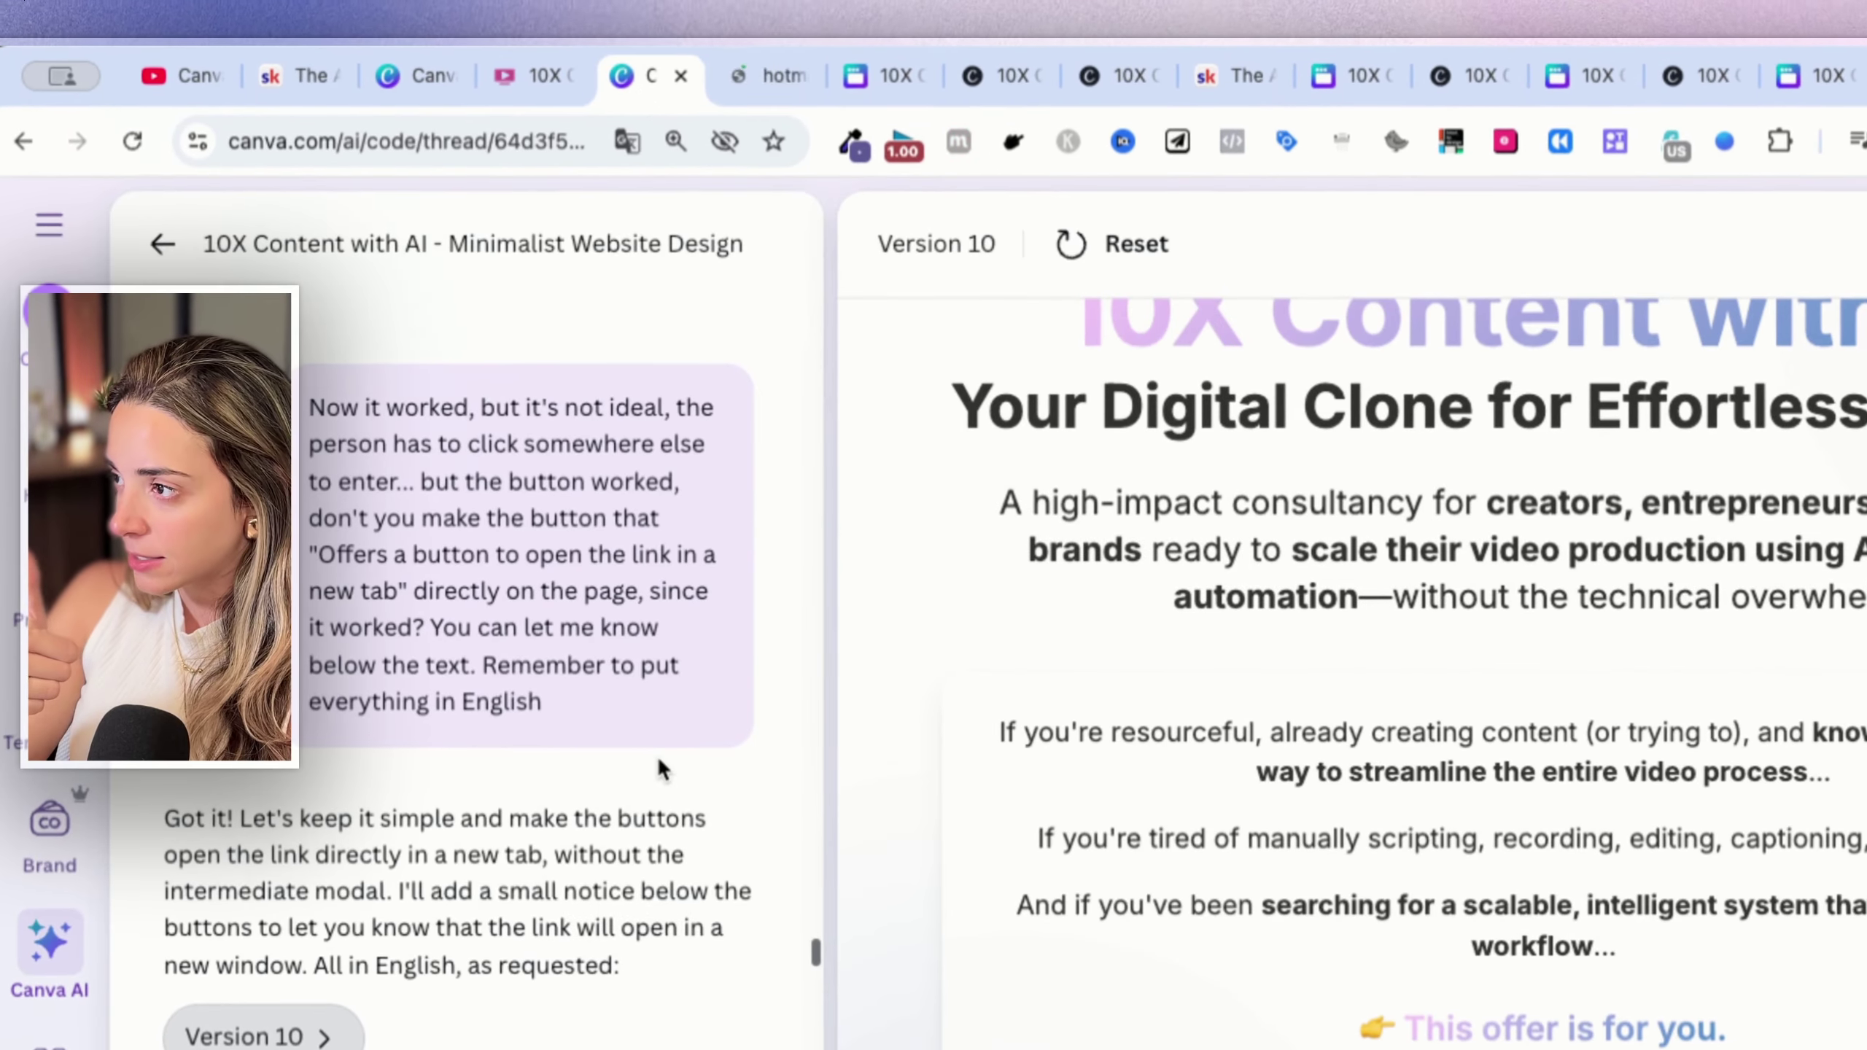
Step: Read the explanation of the new-tab code and the WhatsApp button requests around Version 12, and highlight the "Opens in a new window" notice
{"action": "scroll", "coordinate": [657, 756], "scroll_direction": "down", "scroll_amount": 5}
{"action": "scroll", "coordinate": [754, 574], "scroll_direction": "up", "scroll_amount": 5}
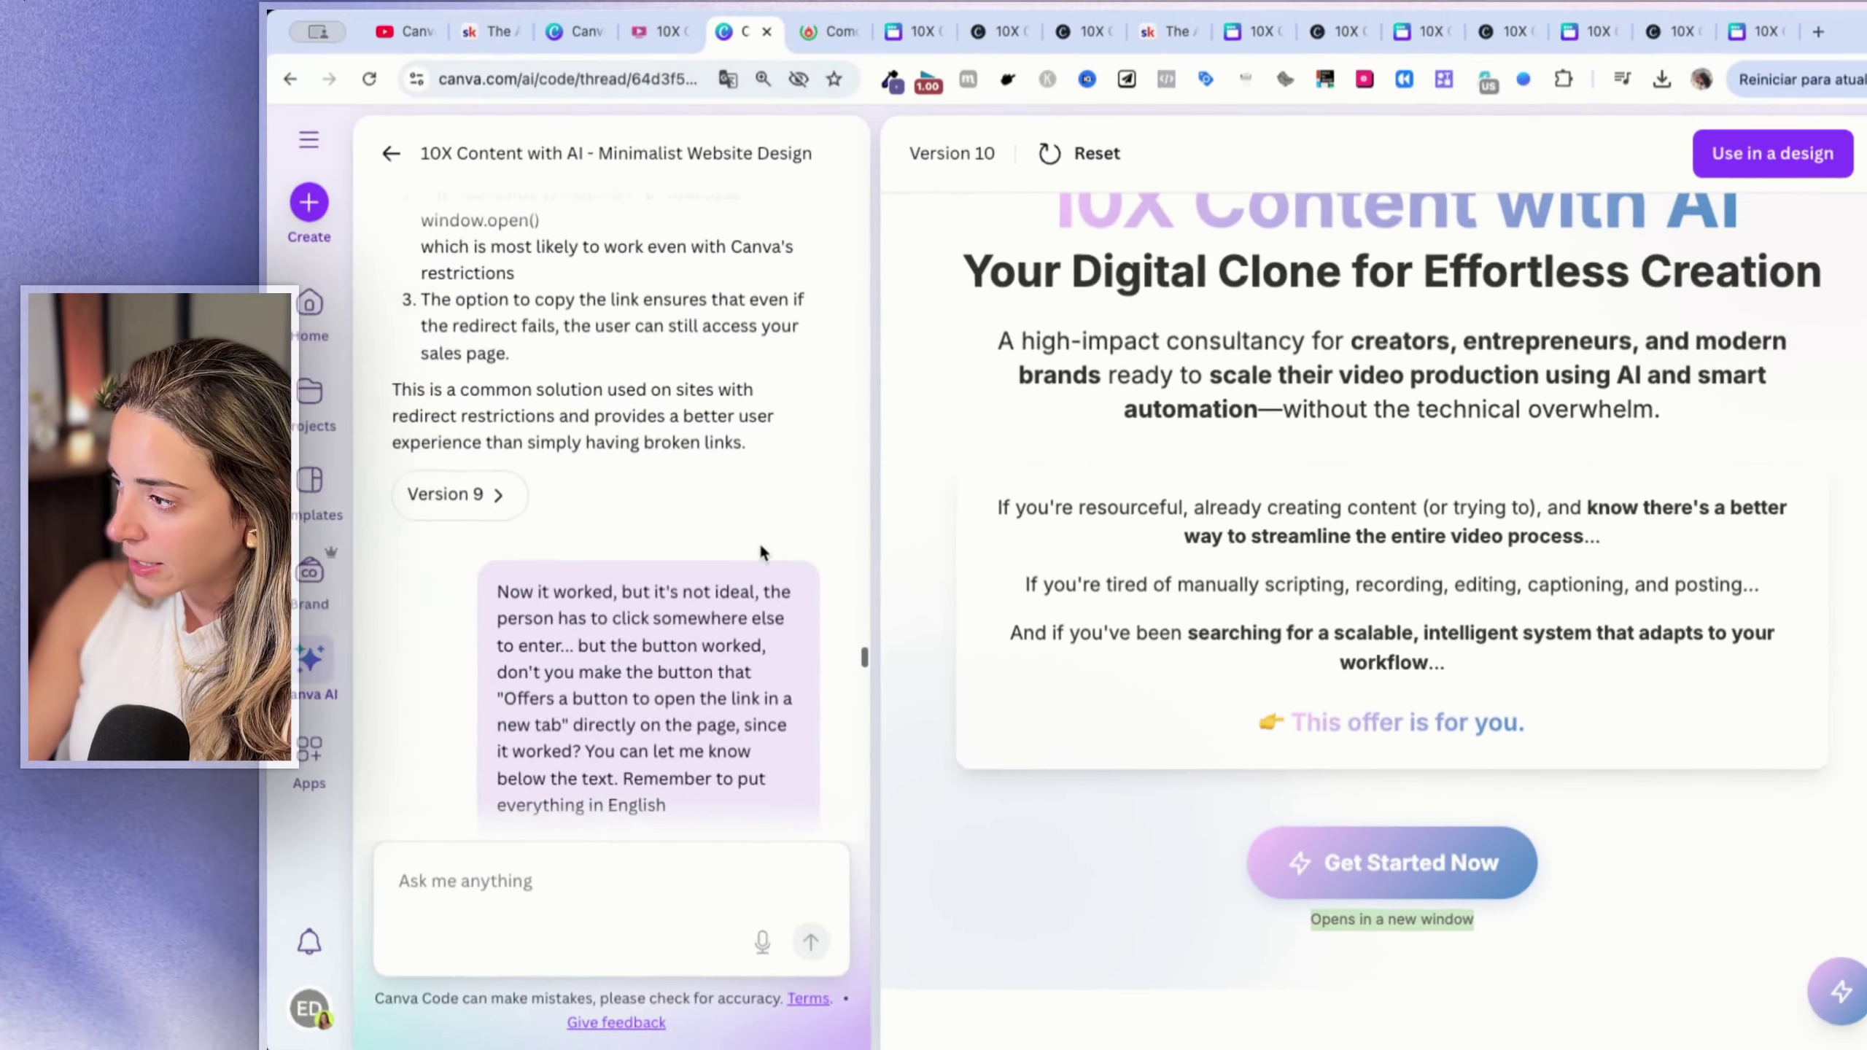
{"action": "scroll", "coordinate": [761, 550], "scroll_direction": "down", "scroll_amount": 10}
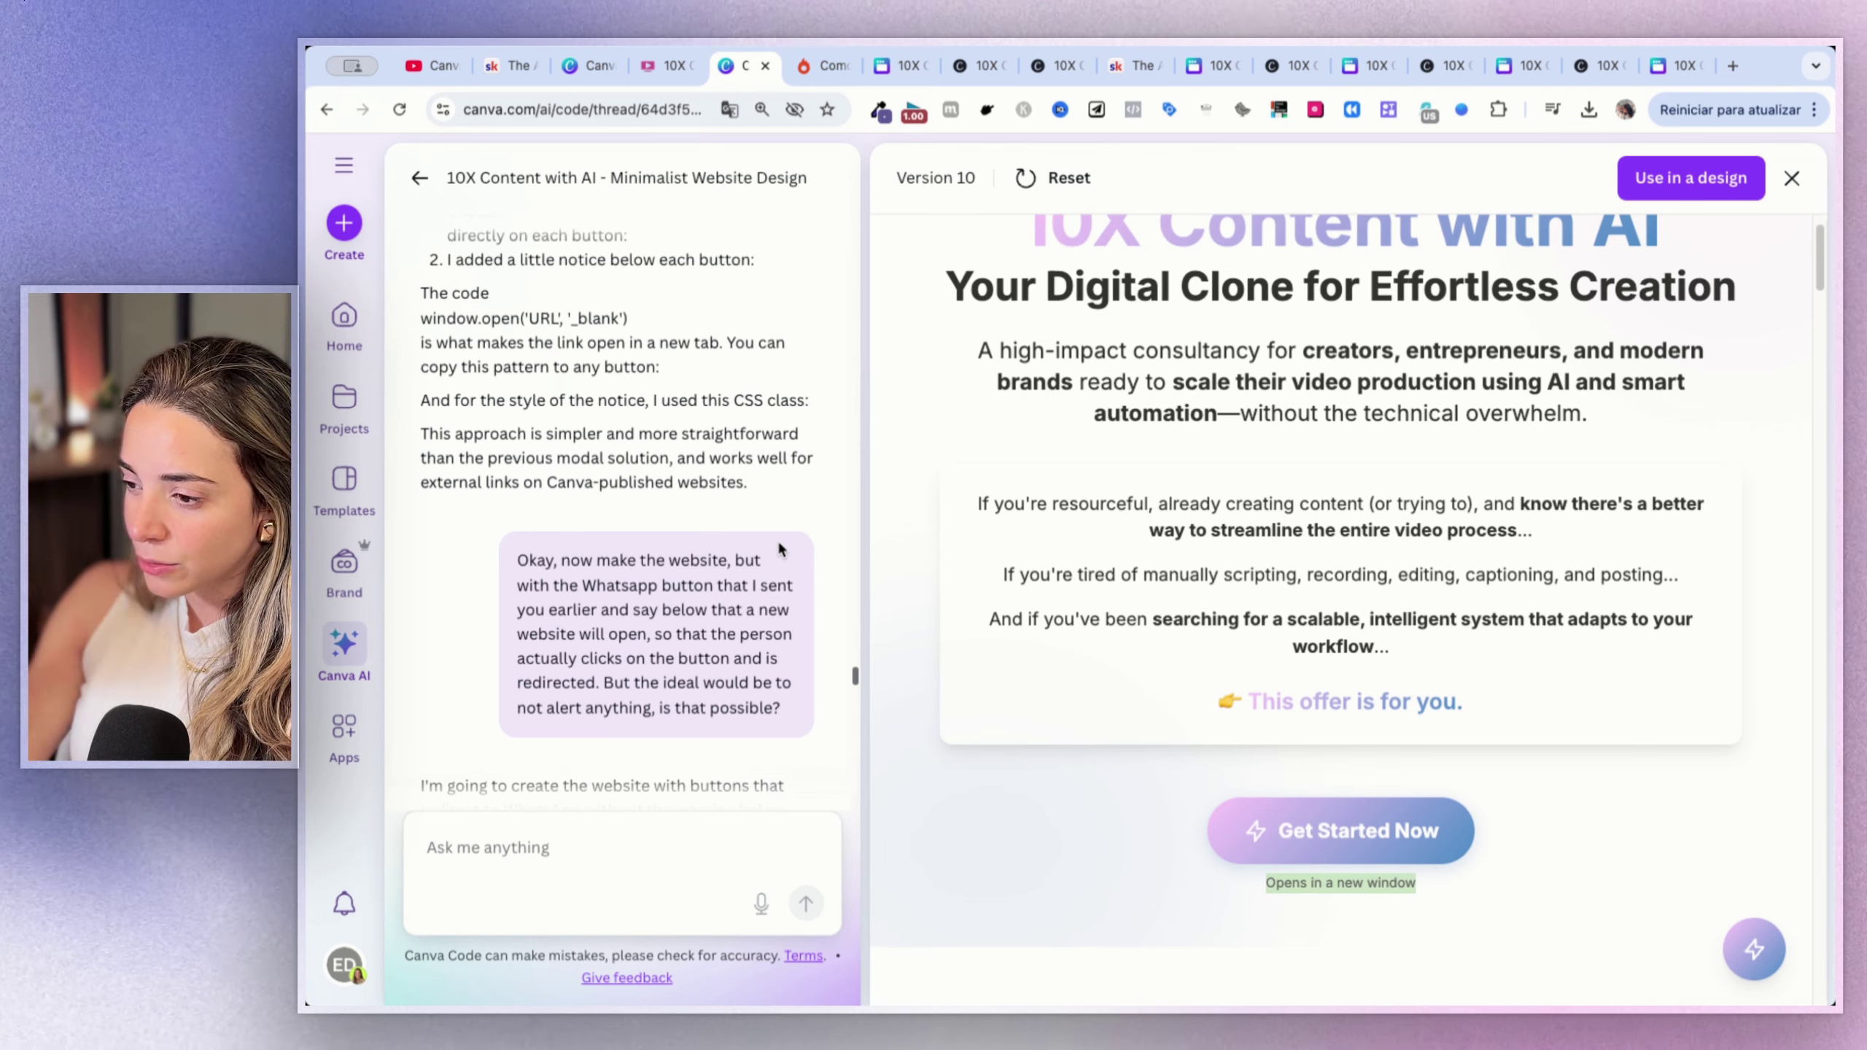
{"action": "scroll", "coordinate": [776, 516], "scroll_direction": "down", "scroll_amount": 5}
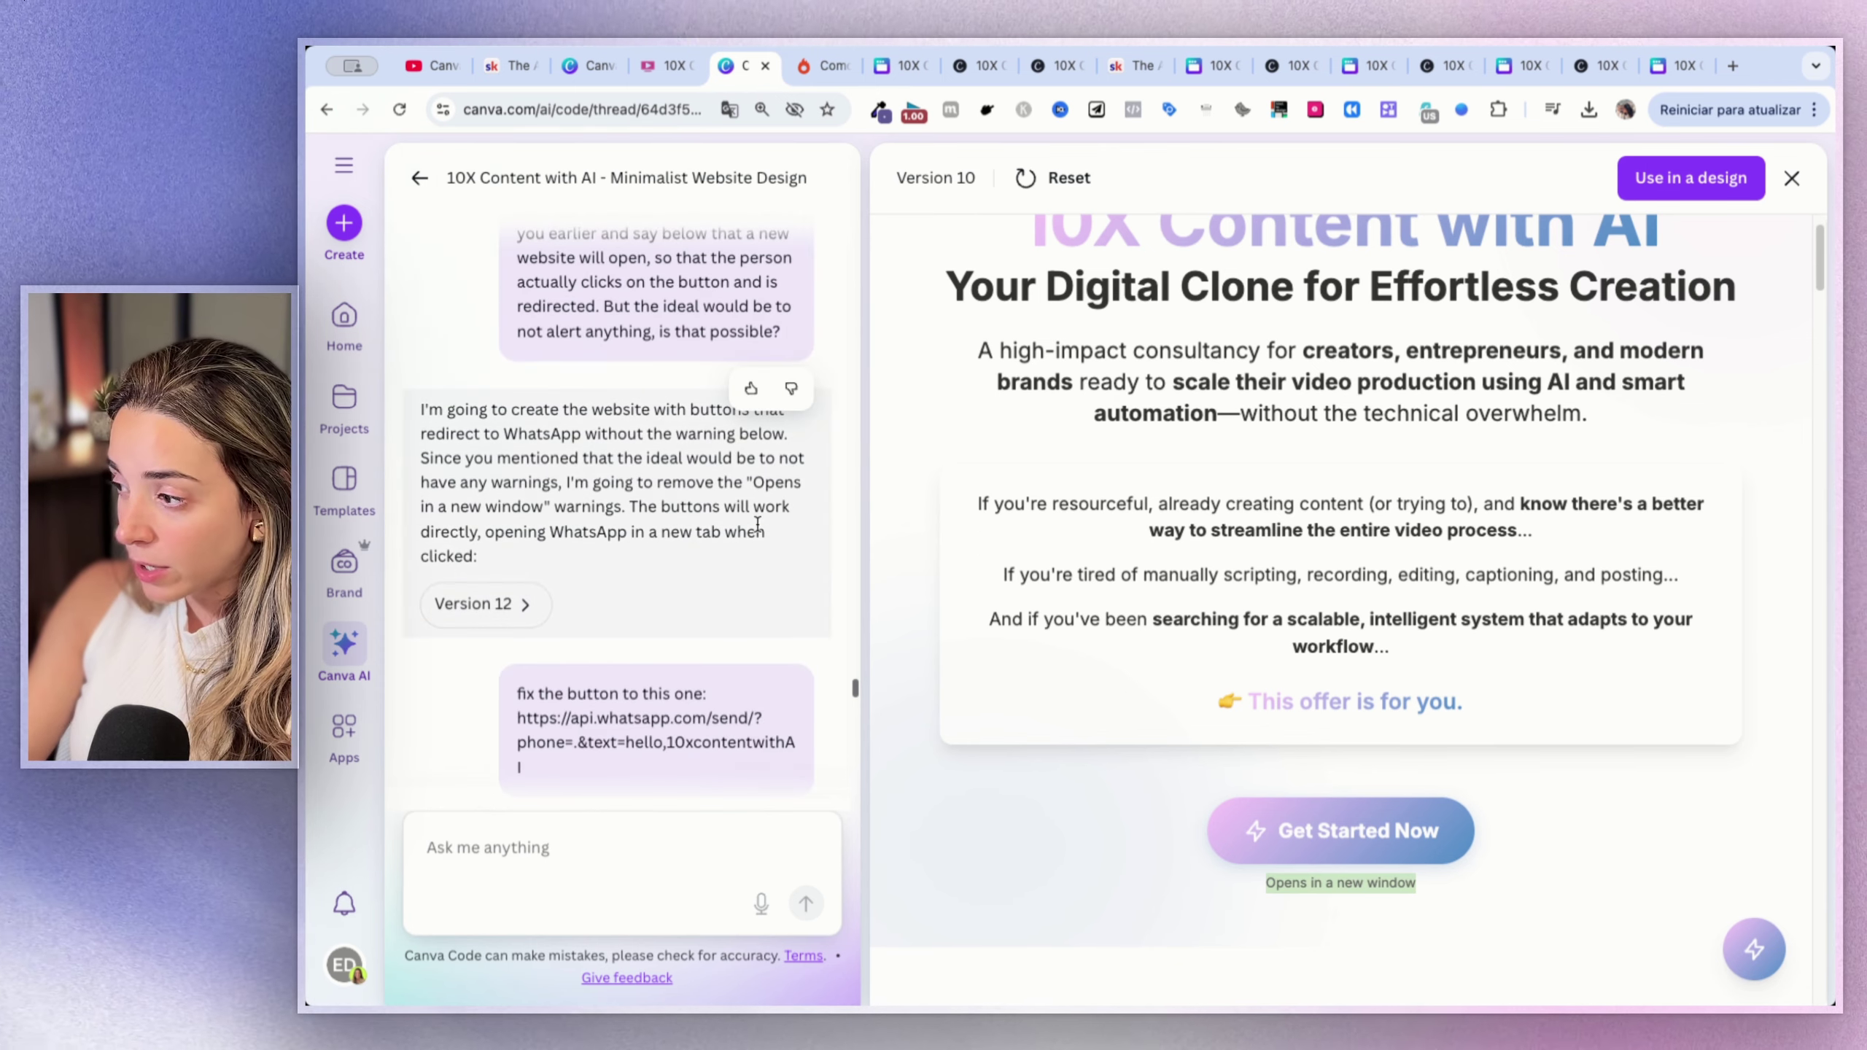
{"action": "scroll", "coordinate": [741, 563], "scroll_direction": "down", "scroll_amount": 3}
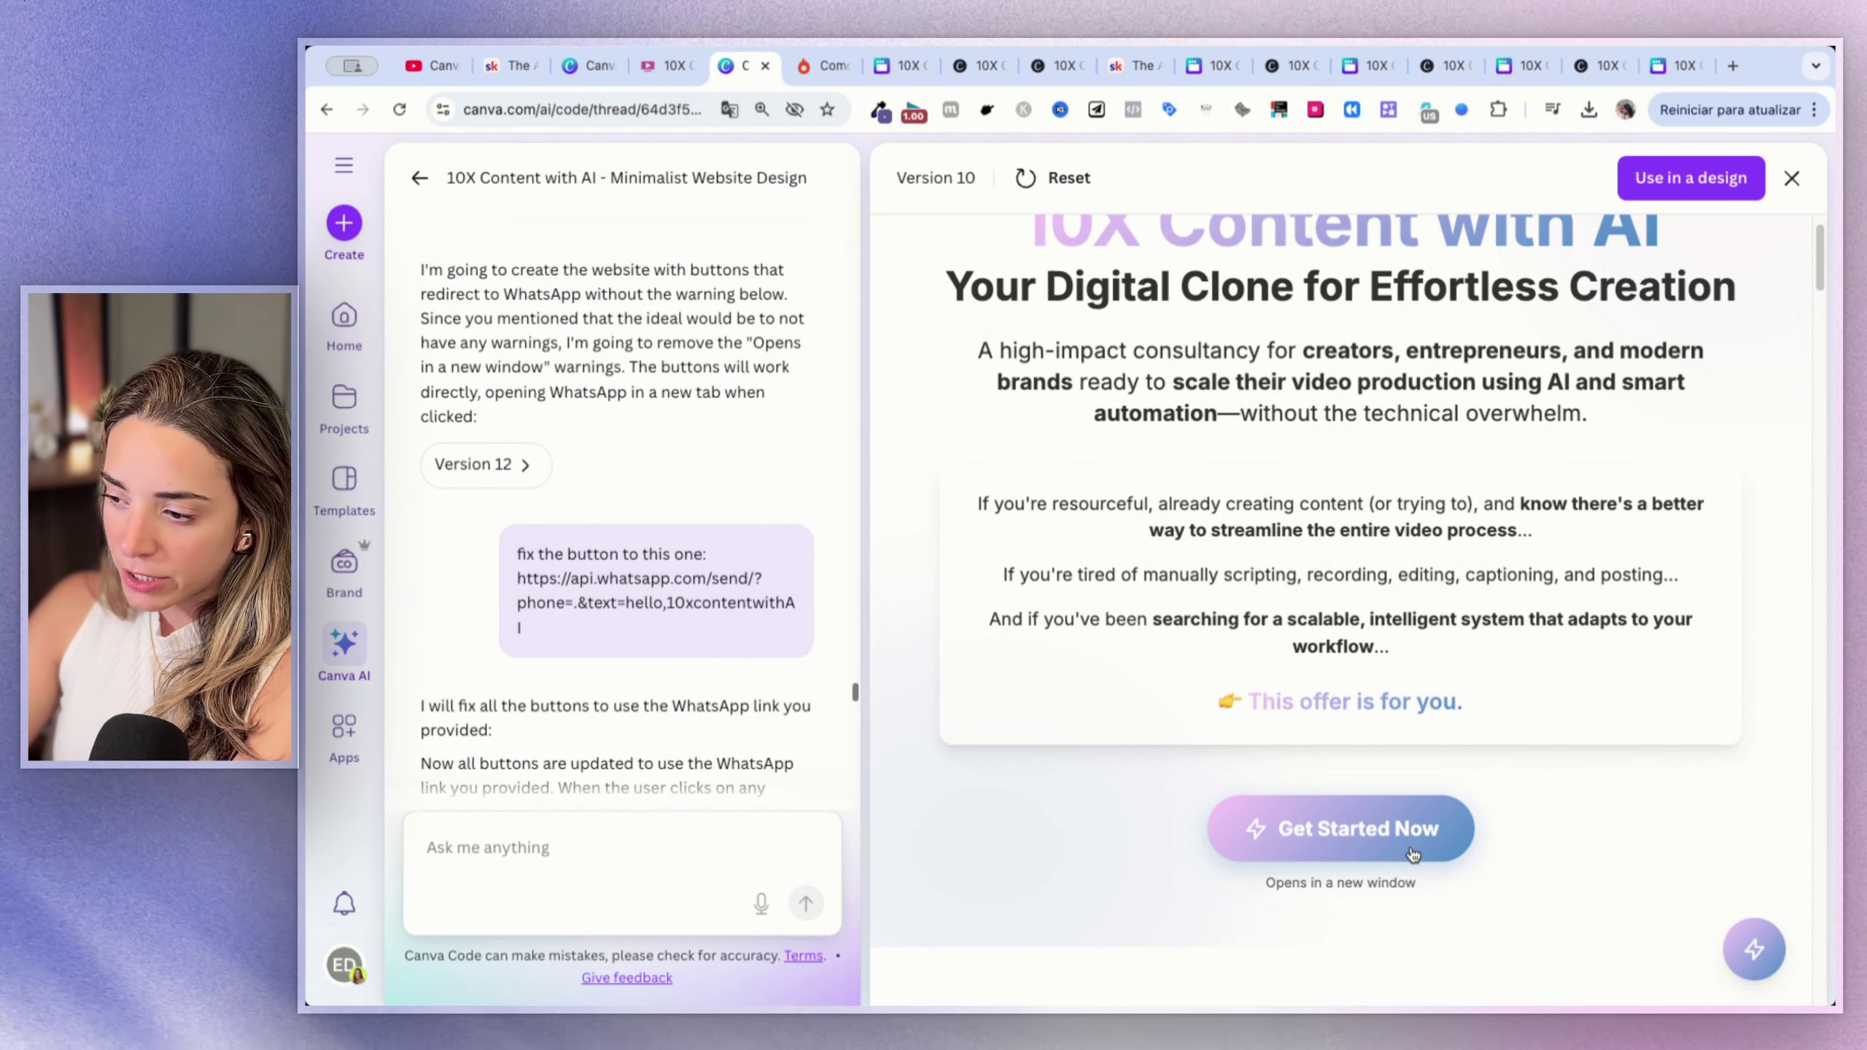
{"action": "left_click_drag", "start_coordinate": [1427, 874], "coordinate": [1239, 876]}
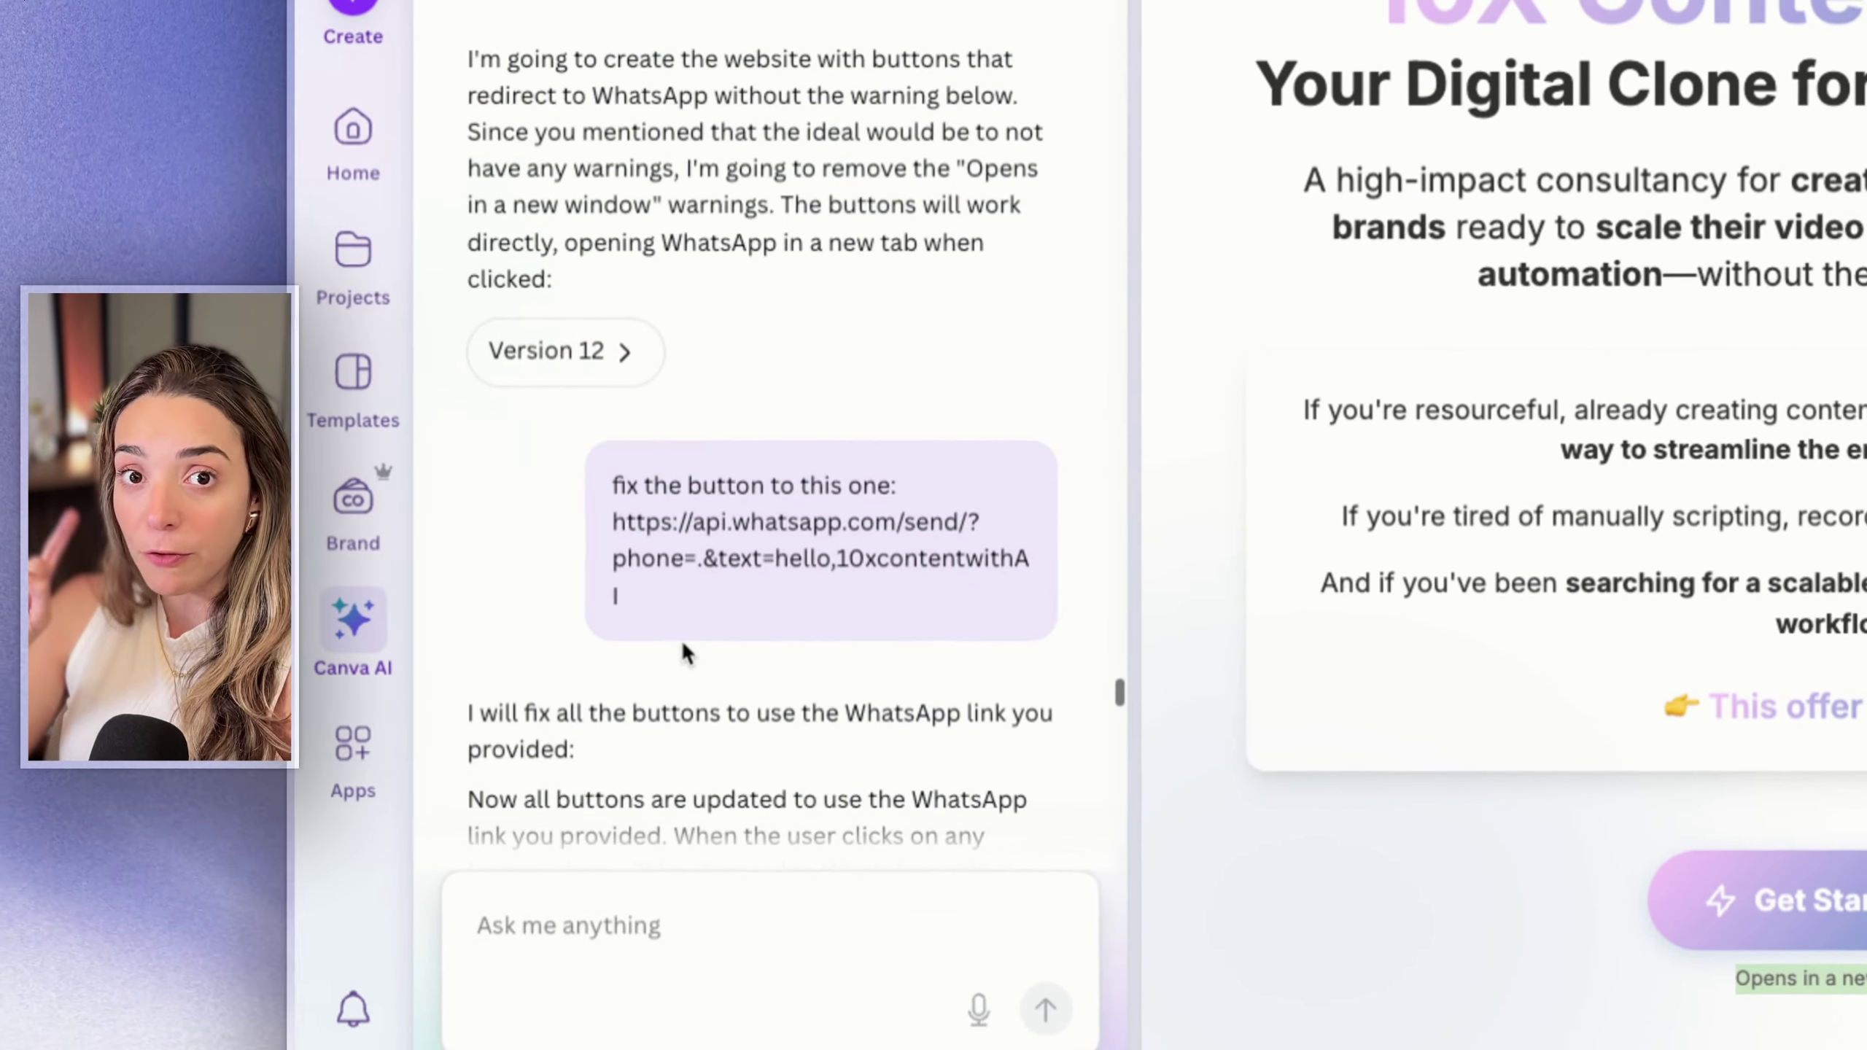
Step: Read the remaining WhatsApp link fix attempts down to the request adding the Skool community page in Version 18
{"action": "scroll", "coordinate": [684, 639], "scroll_direction": "down", "scroll_amount": 5}
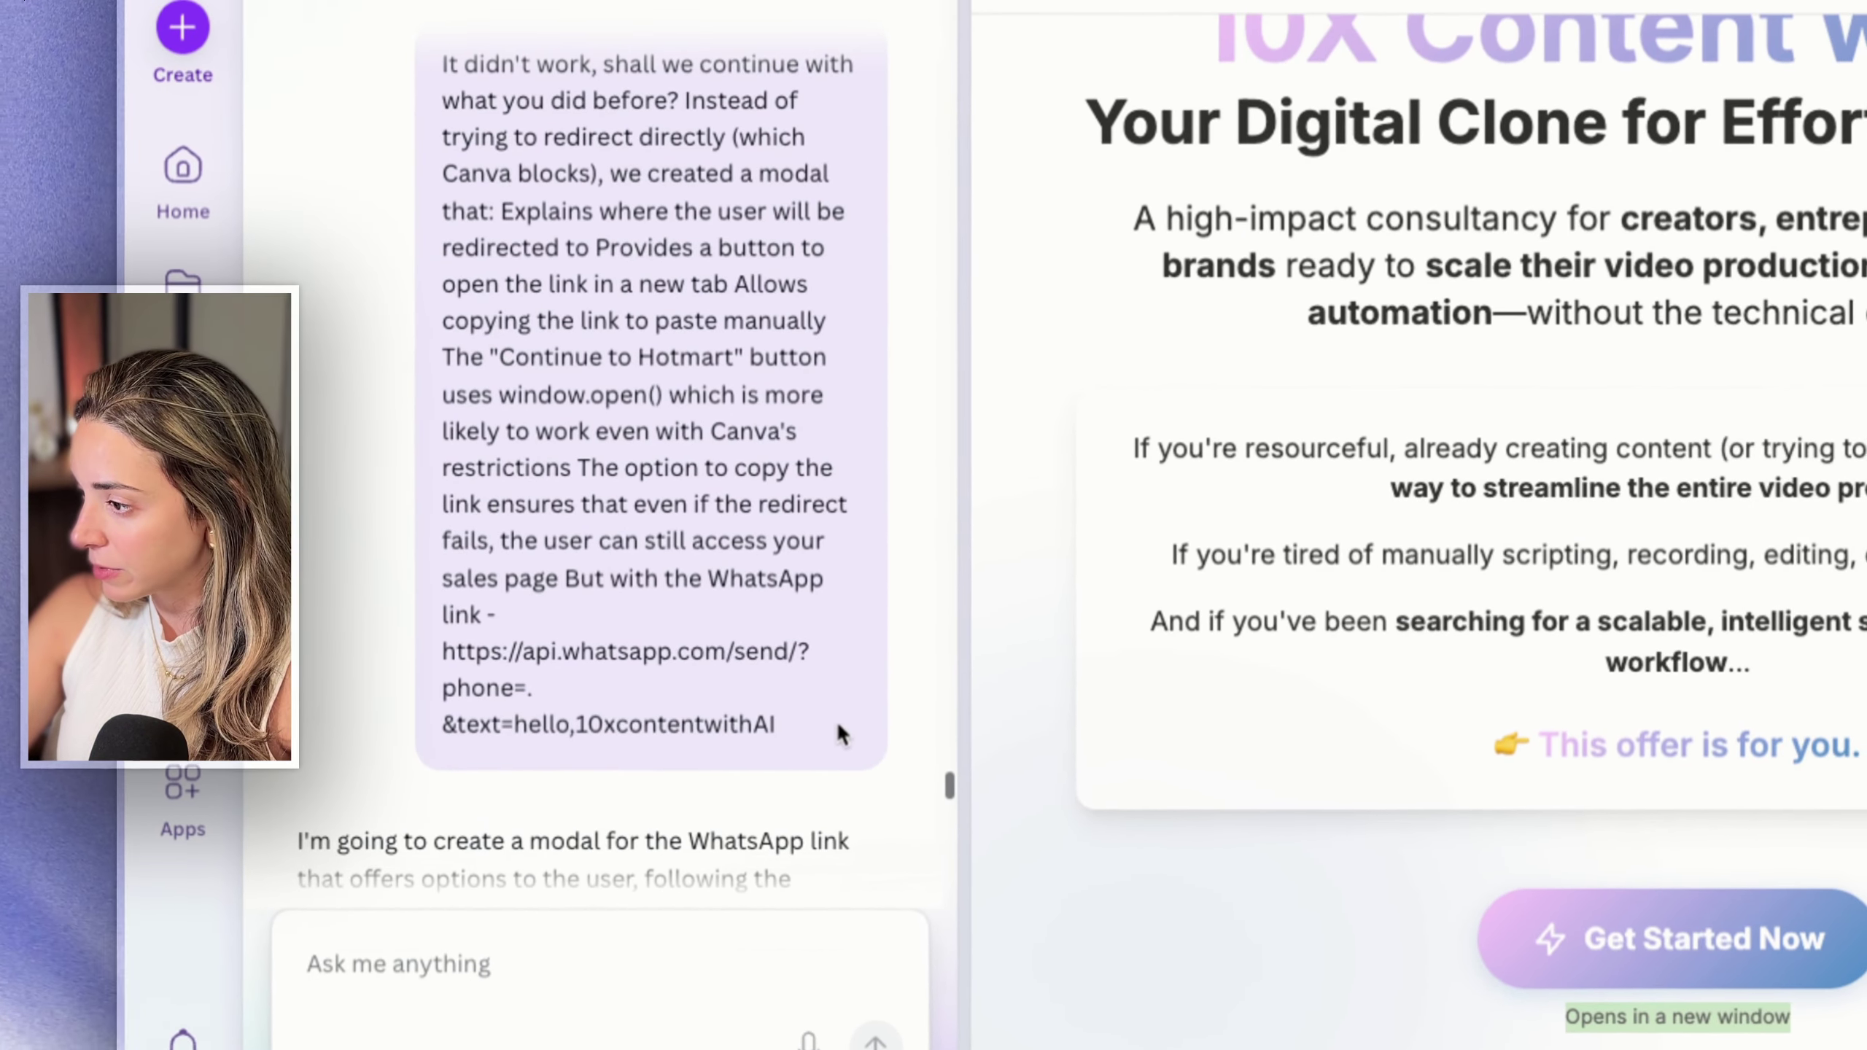
{"action": "scroll", "coordinate": [1004, 697], "scroll_direction": "down", "scroll_amount": 5}
{"action": "scroll", "coordinate": [809, 735], "scroll_direction": "down", "scroll_amount": 4}
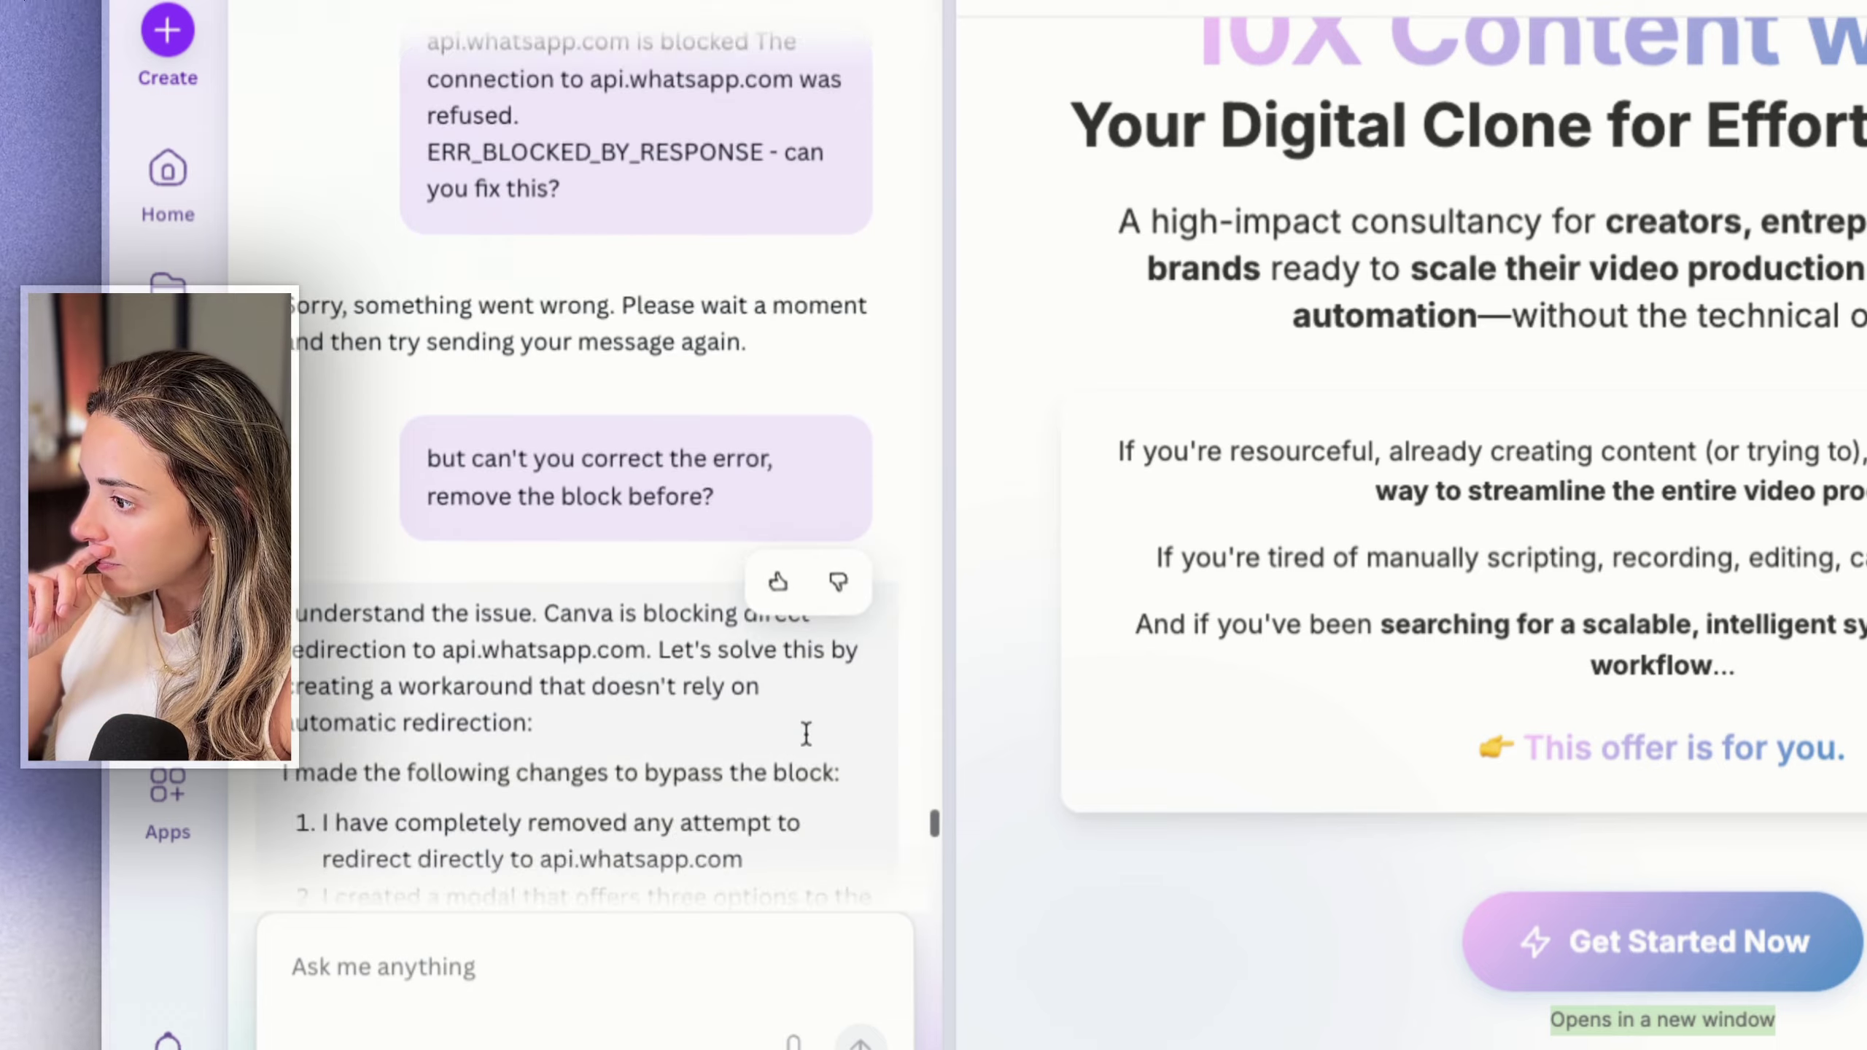
{"action": "scroll", "coordinate": [769, 697], "scroll_direction": "down", "scroll_amount": 10}
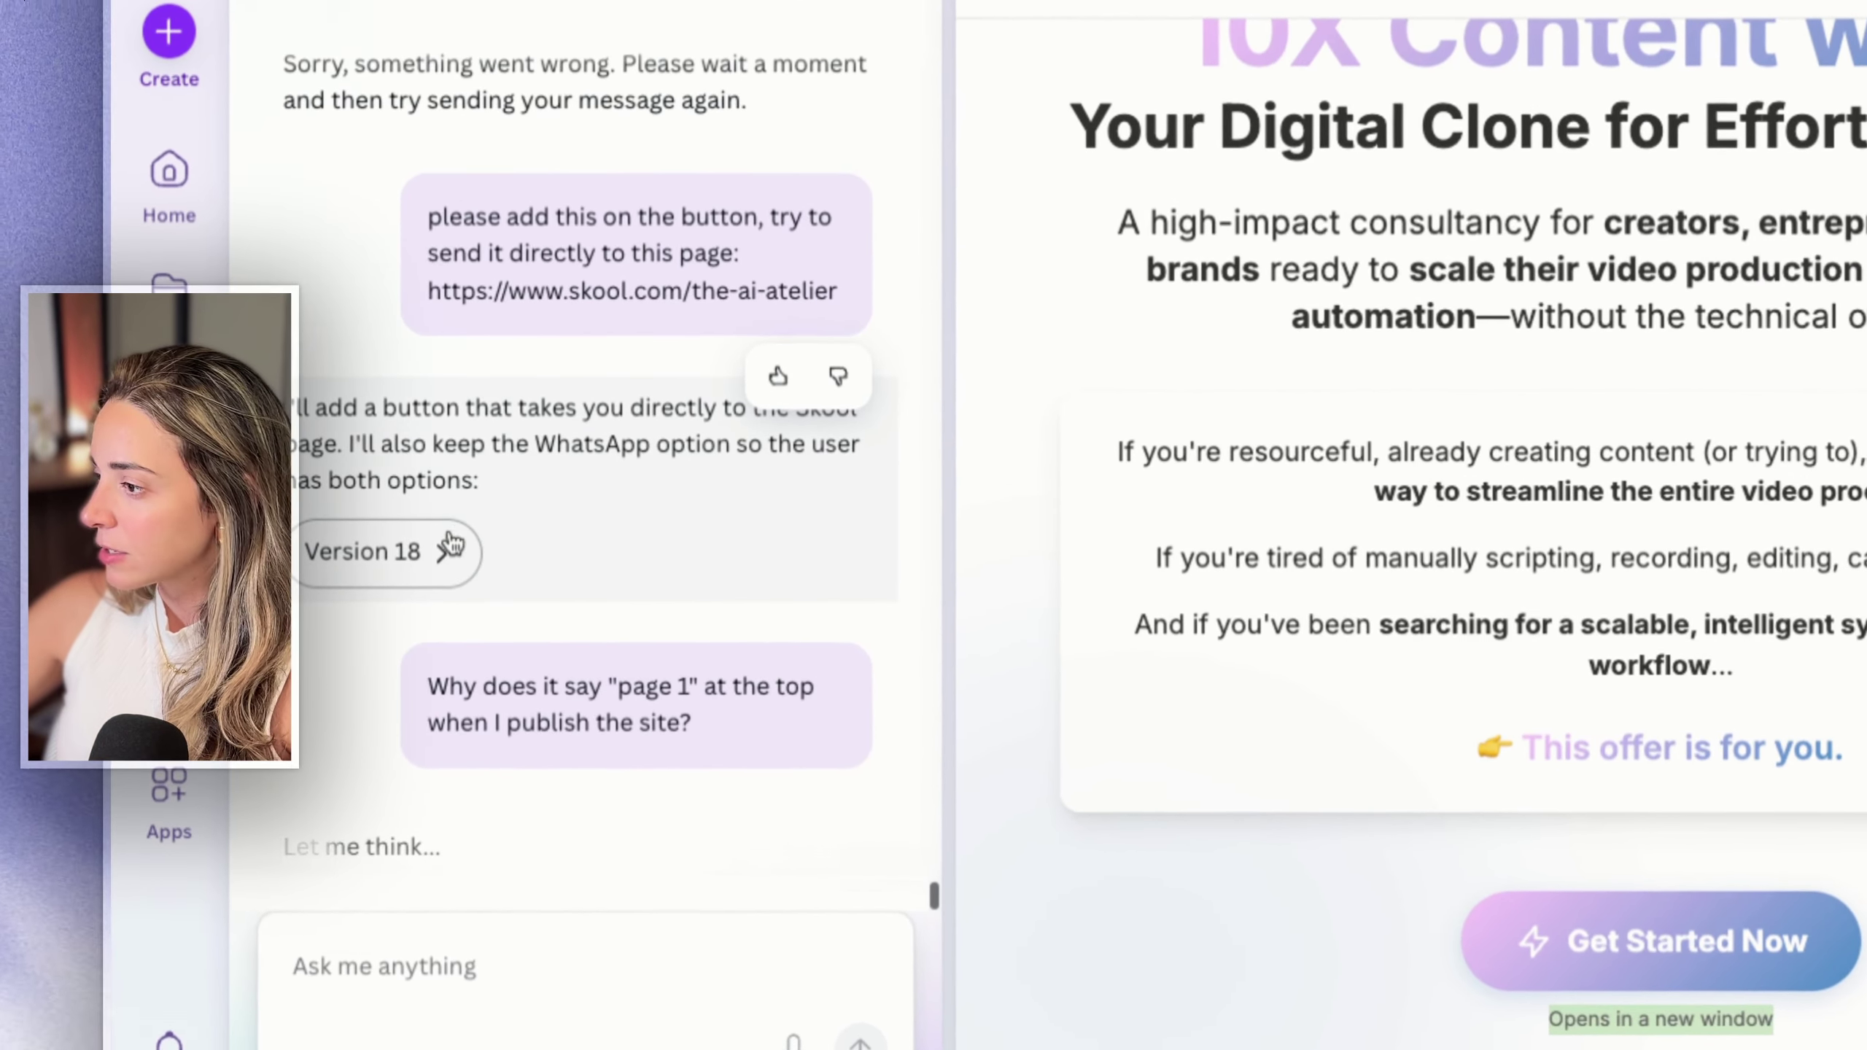
Step: Preview Version 18, open its Contact on WhatsApp dialog and copy the WhatsApp link offered there
{"action": "left_click", "coordinate": [450, 548]}
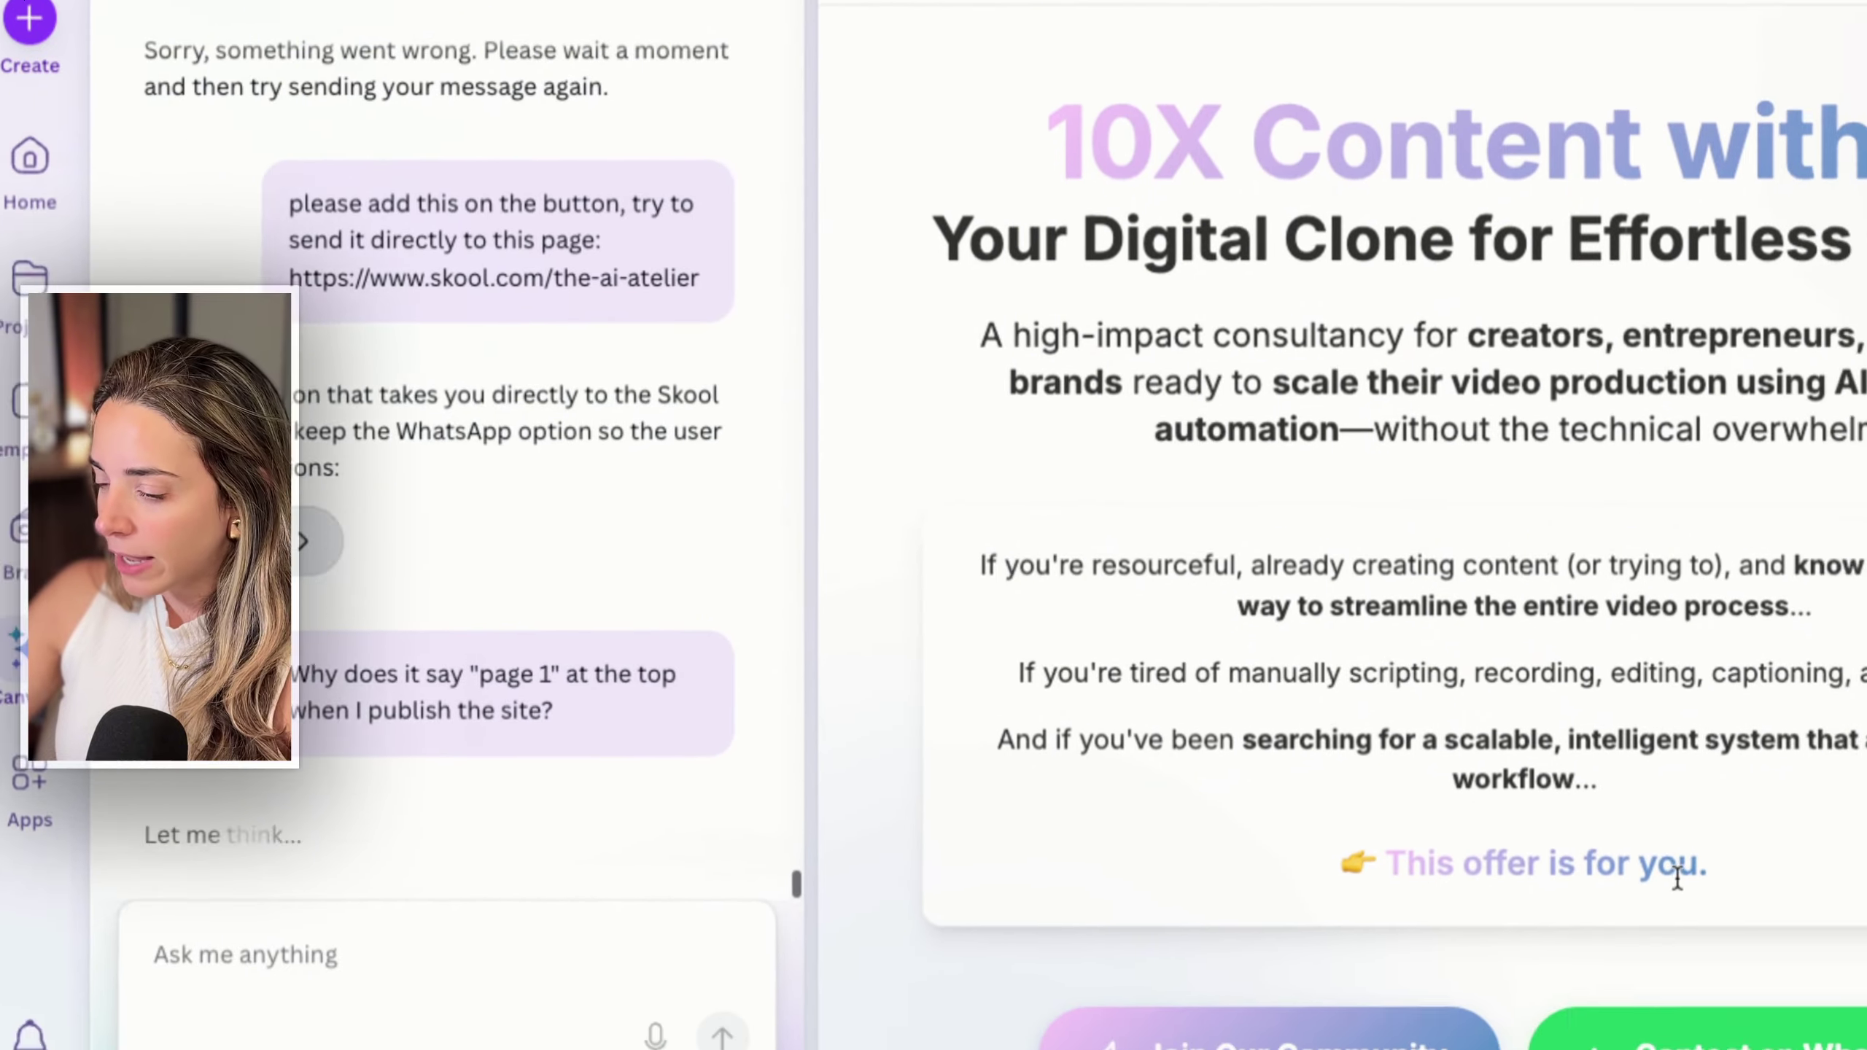
{"action": "scroll", "coordinate": [1678, 879], "scroll_direction": "down", "scroll_amount": 5}
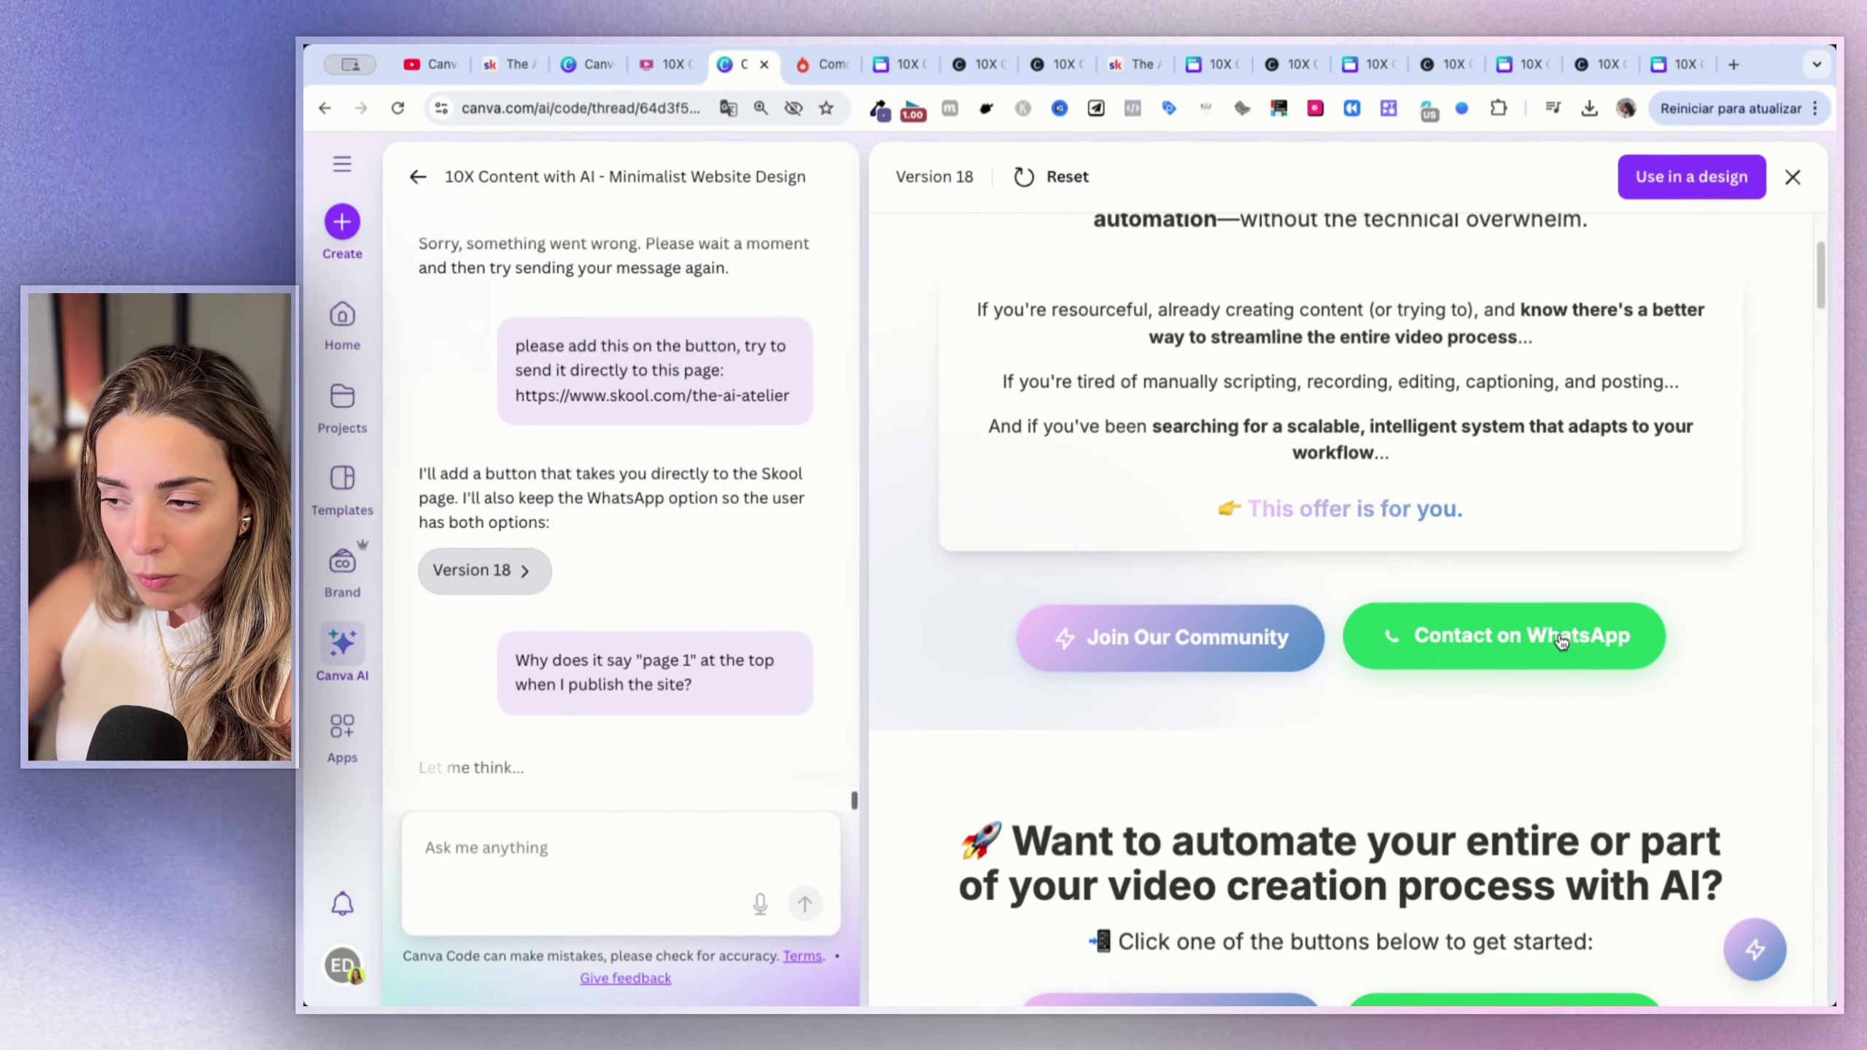
{"action": "left_click", "coordinate": [1560, 637]}
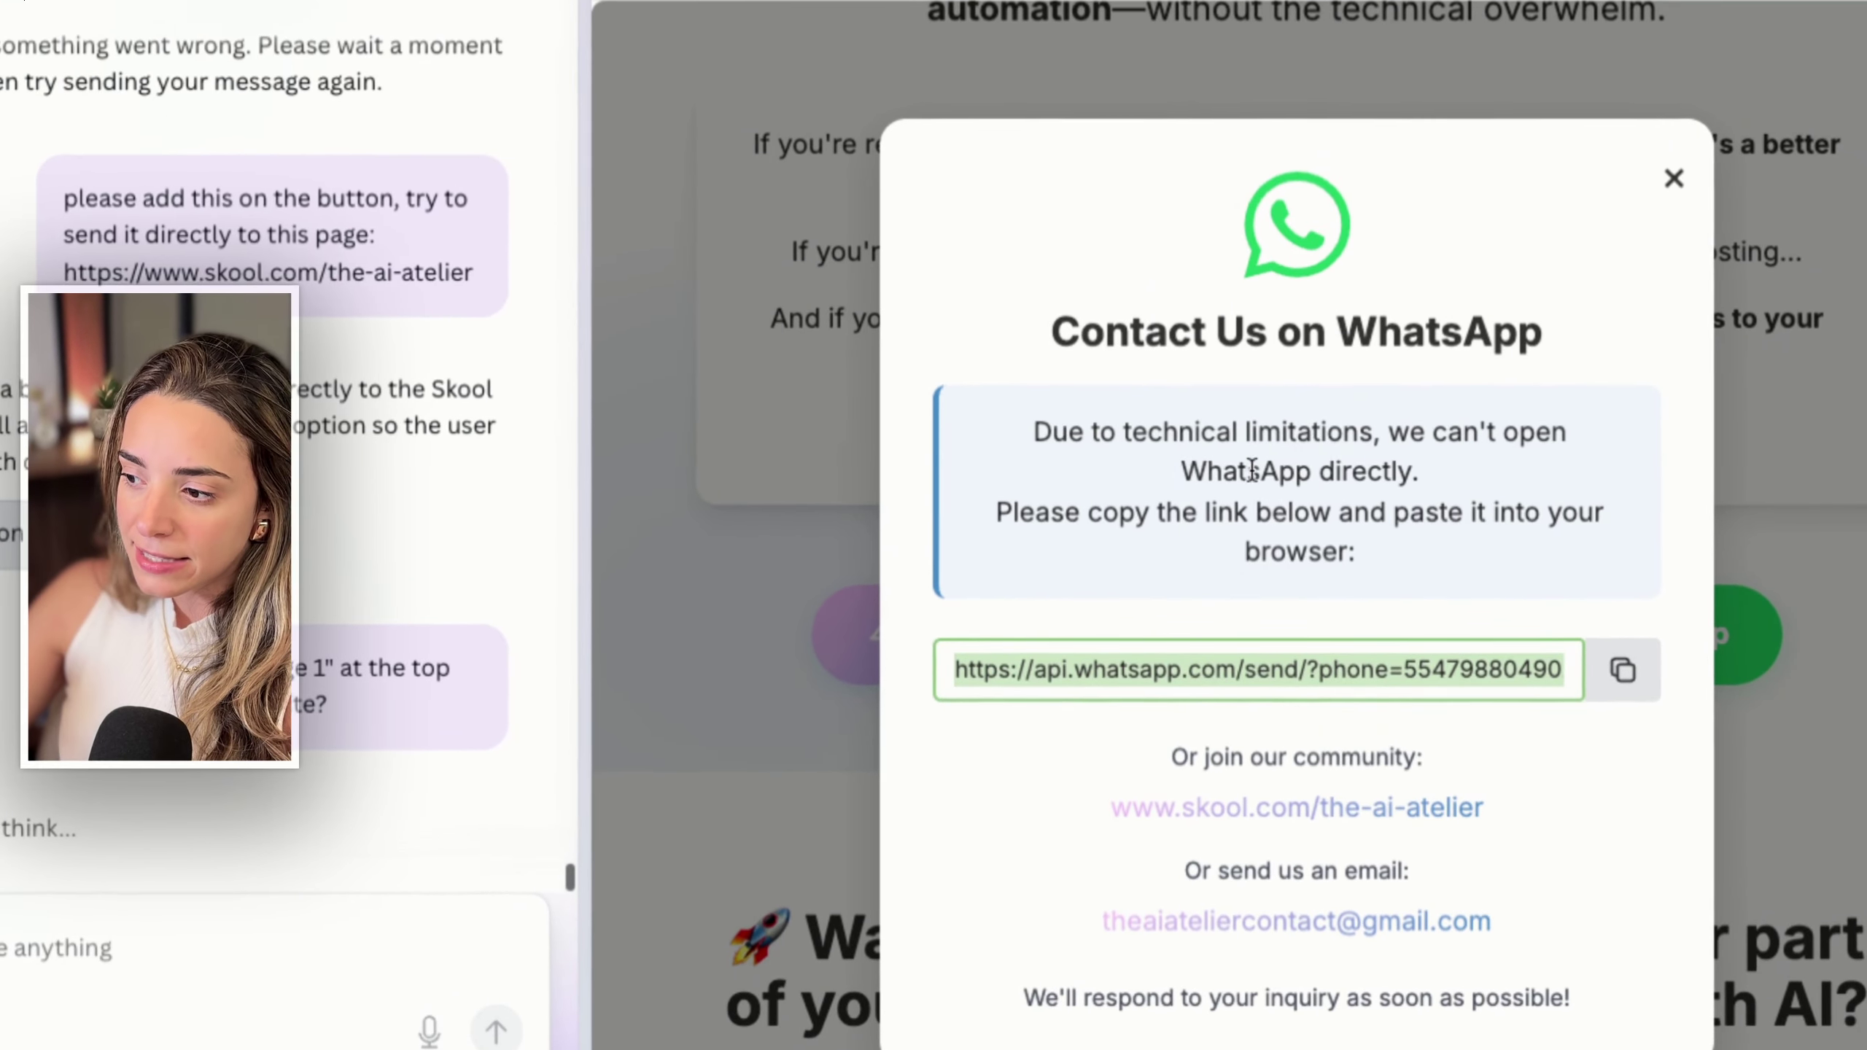
{"action": "left_click", "coordinate": [1251, 469]}
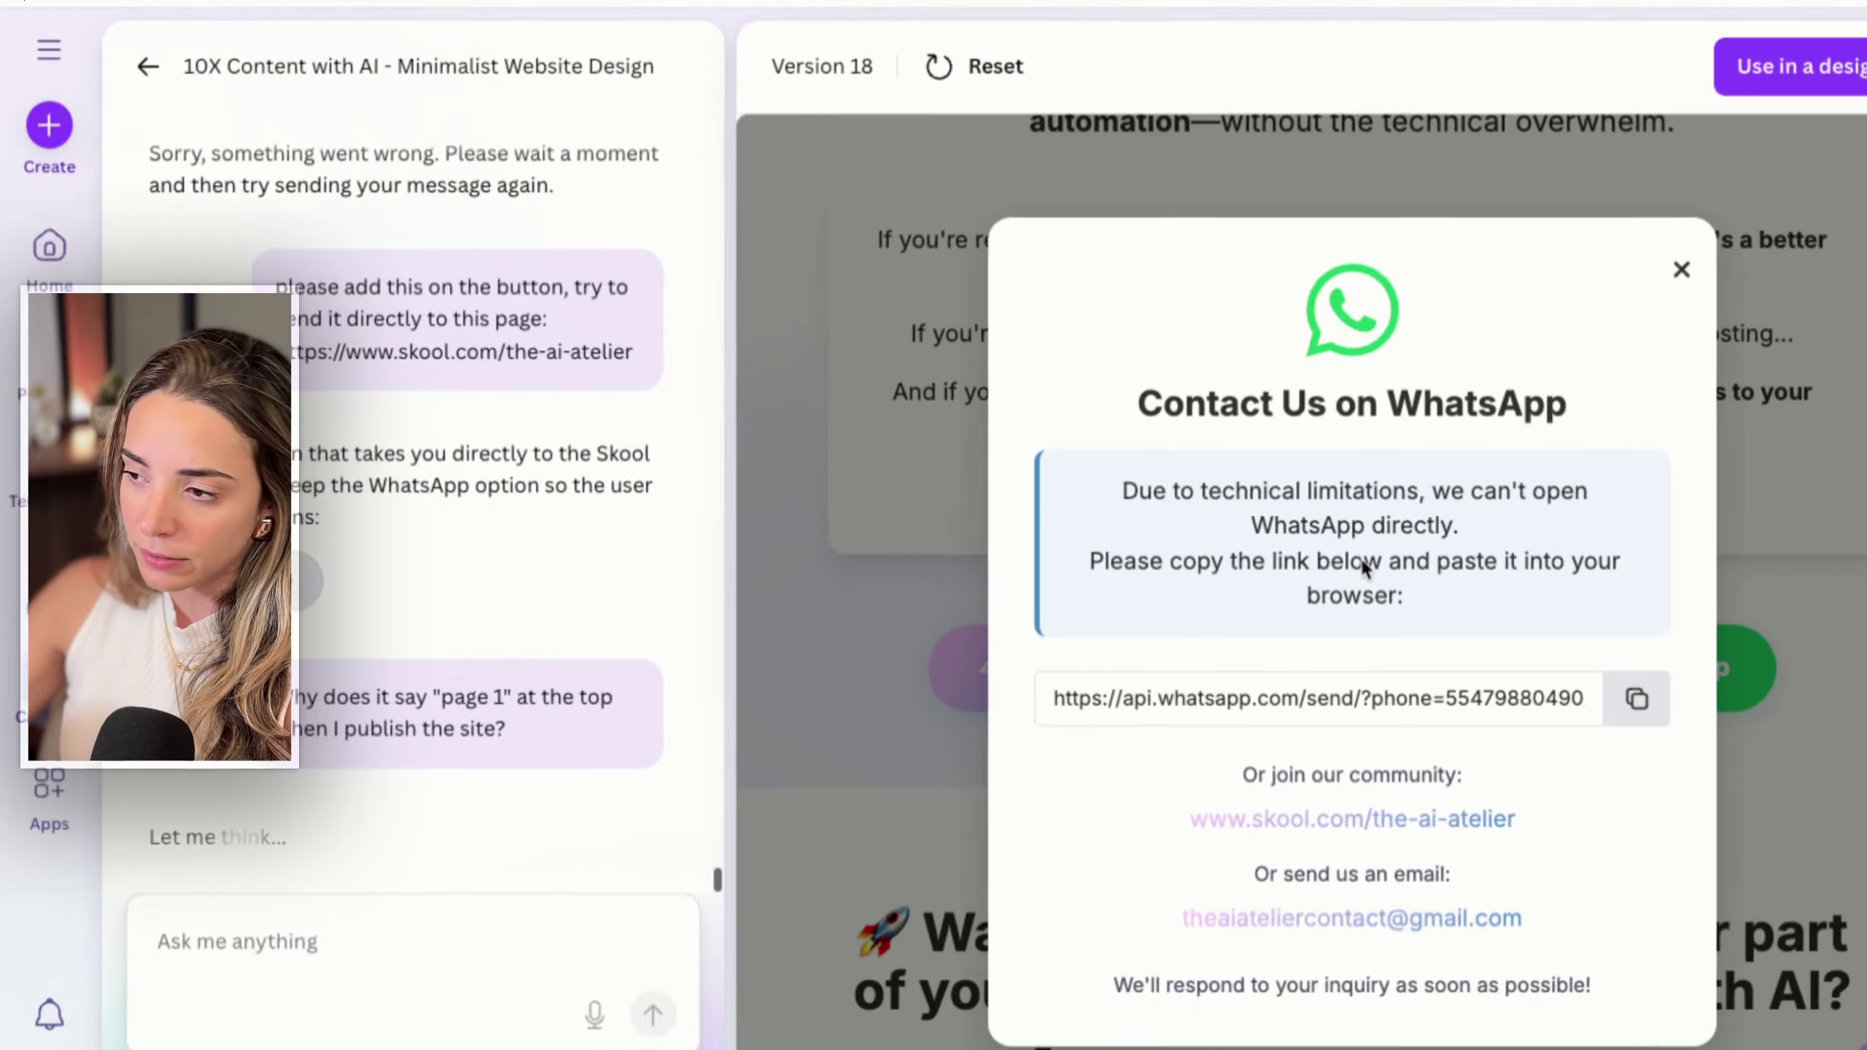
{"action": "left_click", "coordinate": [1637, 699]}
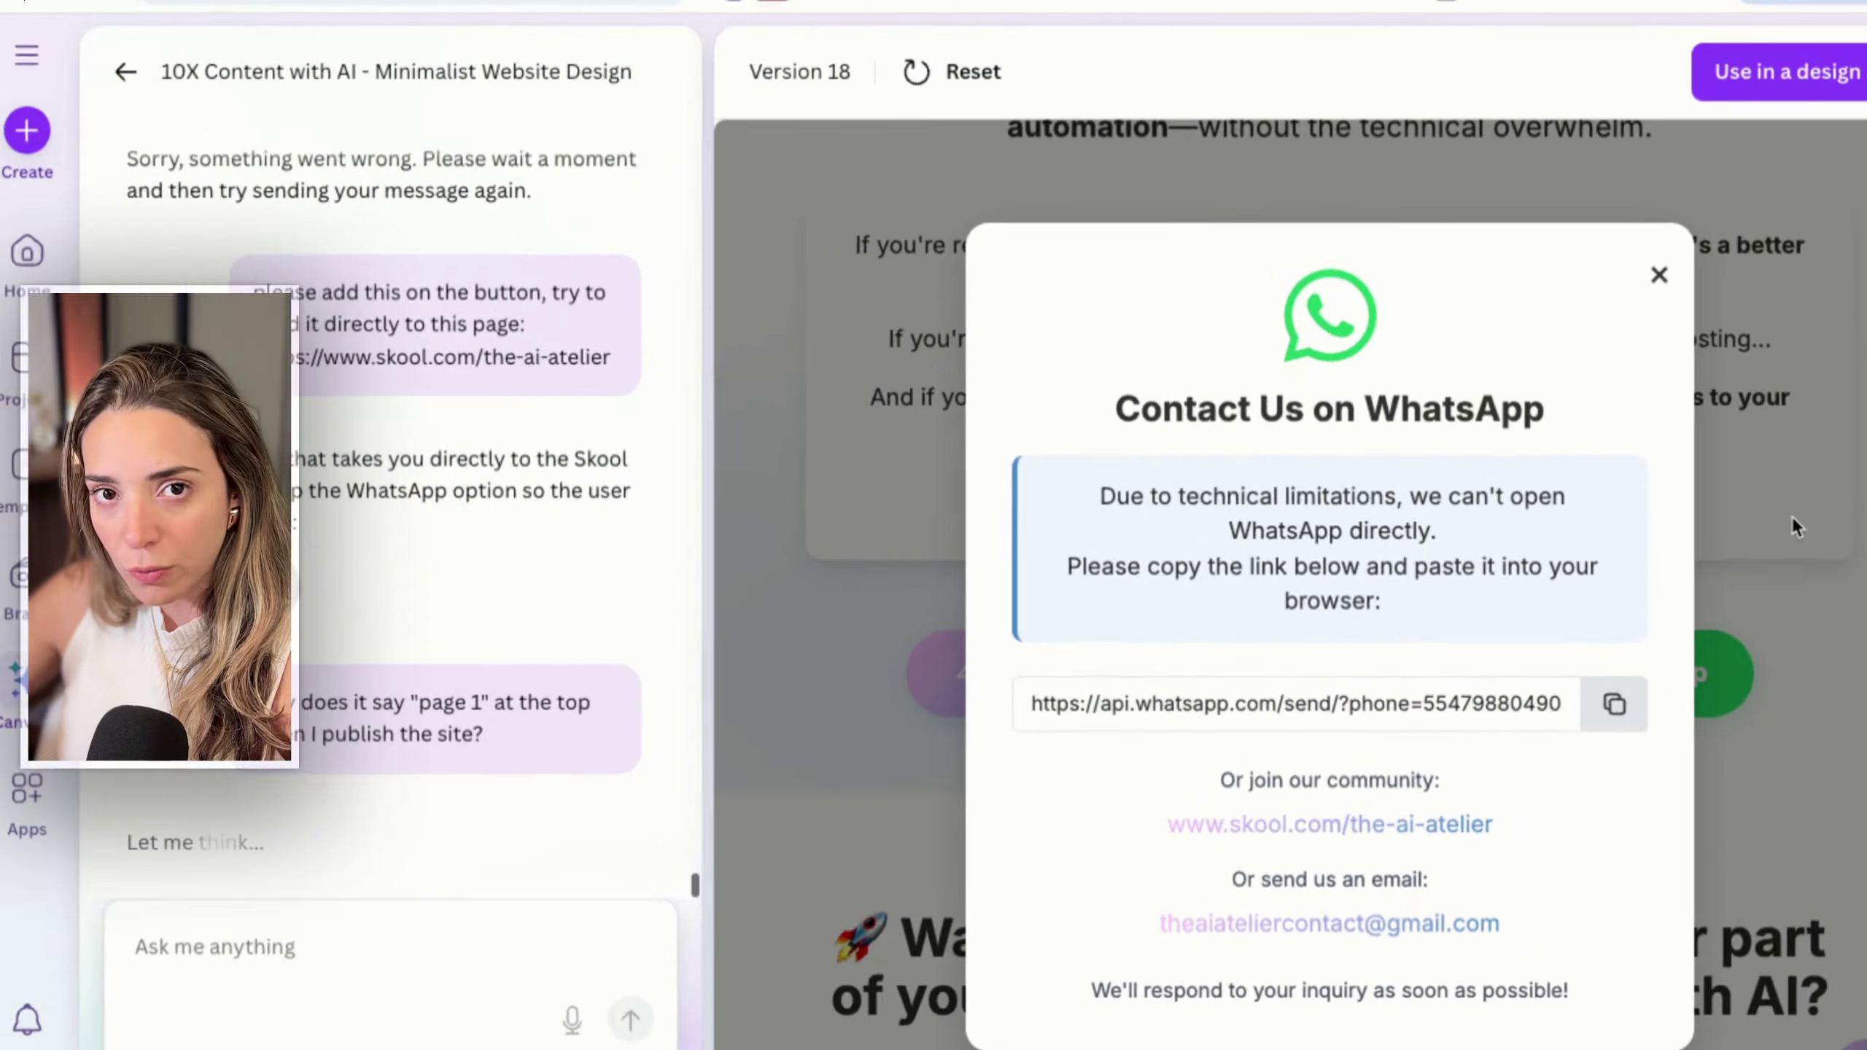
Step: Close the WhatsApp dialog, test Version 18's Join Our Community link to the Skool page and return to the Canva Code conversation
{"action": "left_click", "coordinate": [1852, 513]}
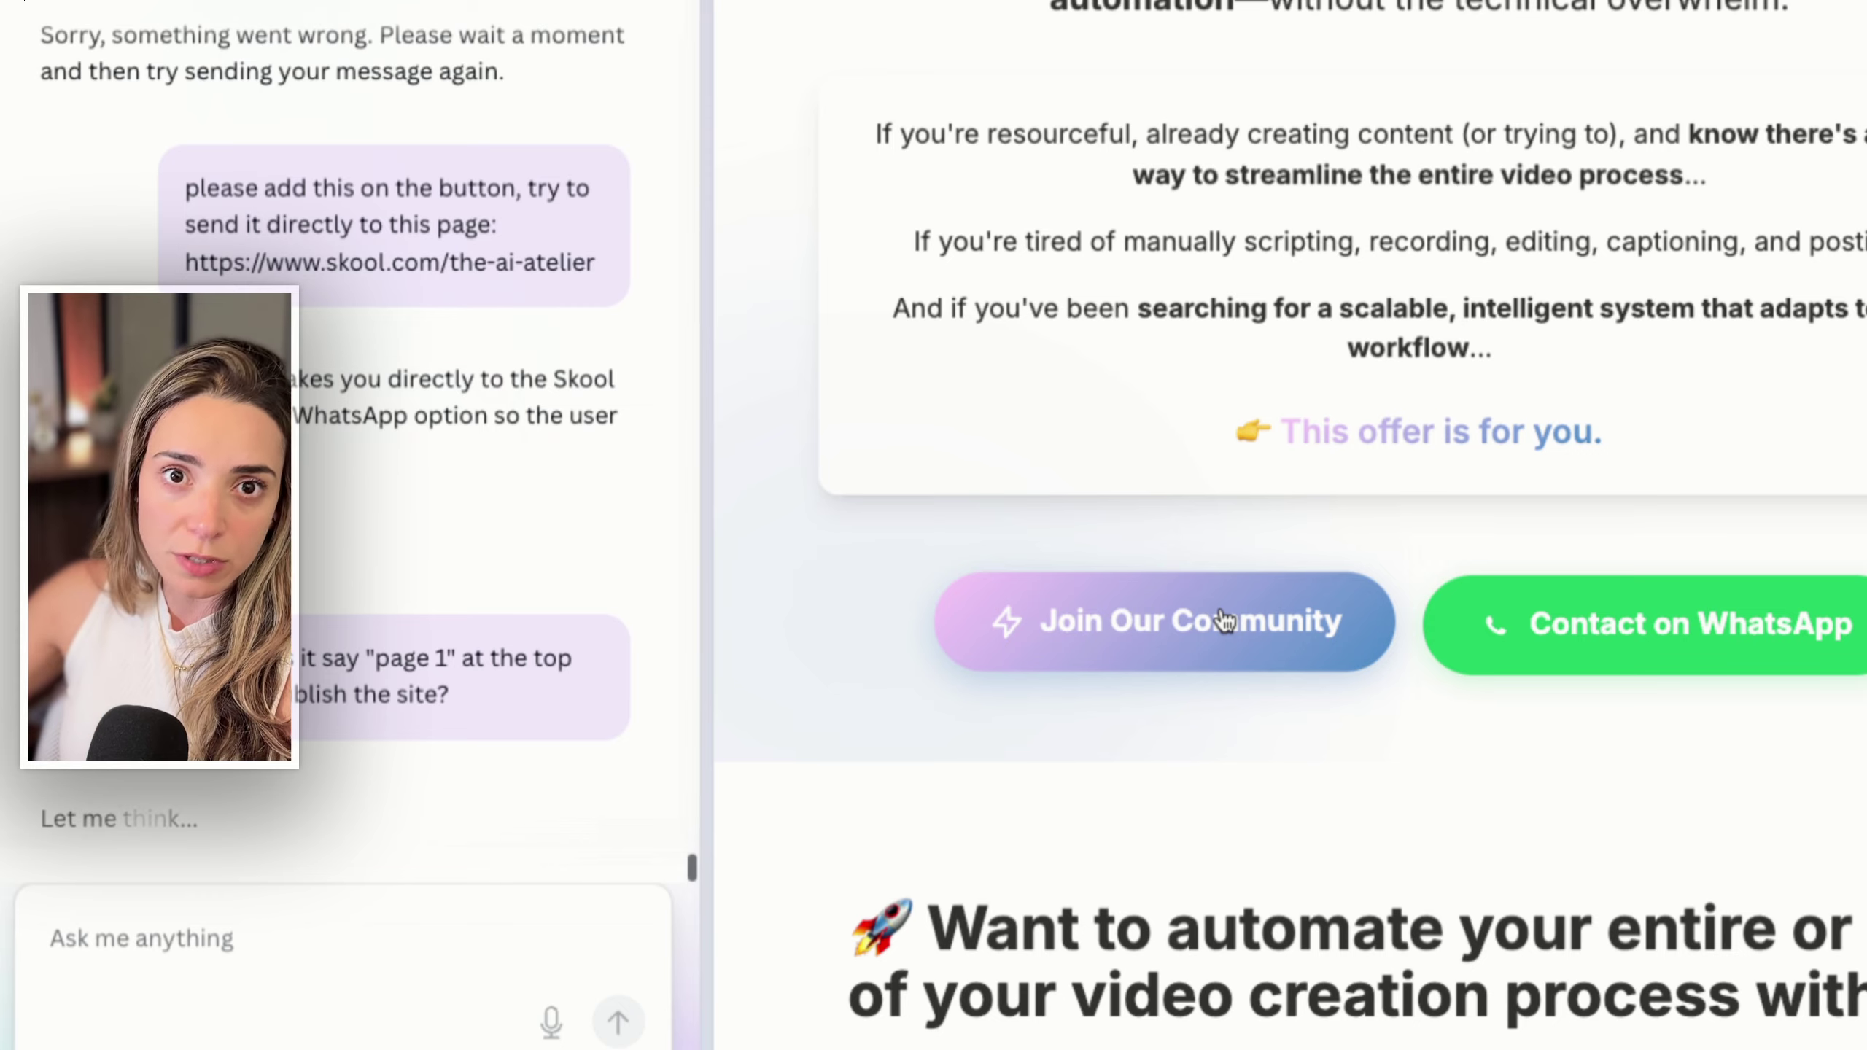
{"action": "left_click", "coordinate": [1224, 620]}
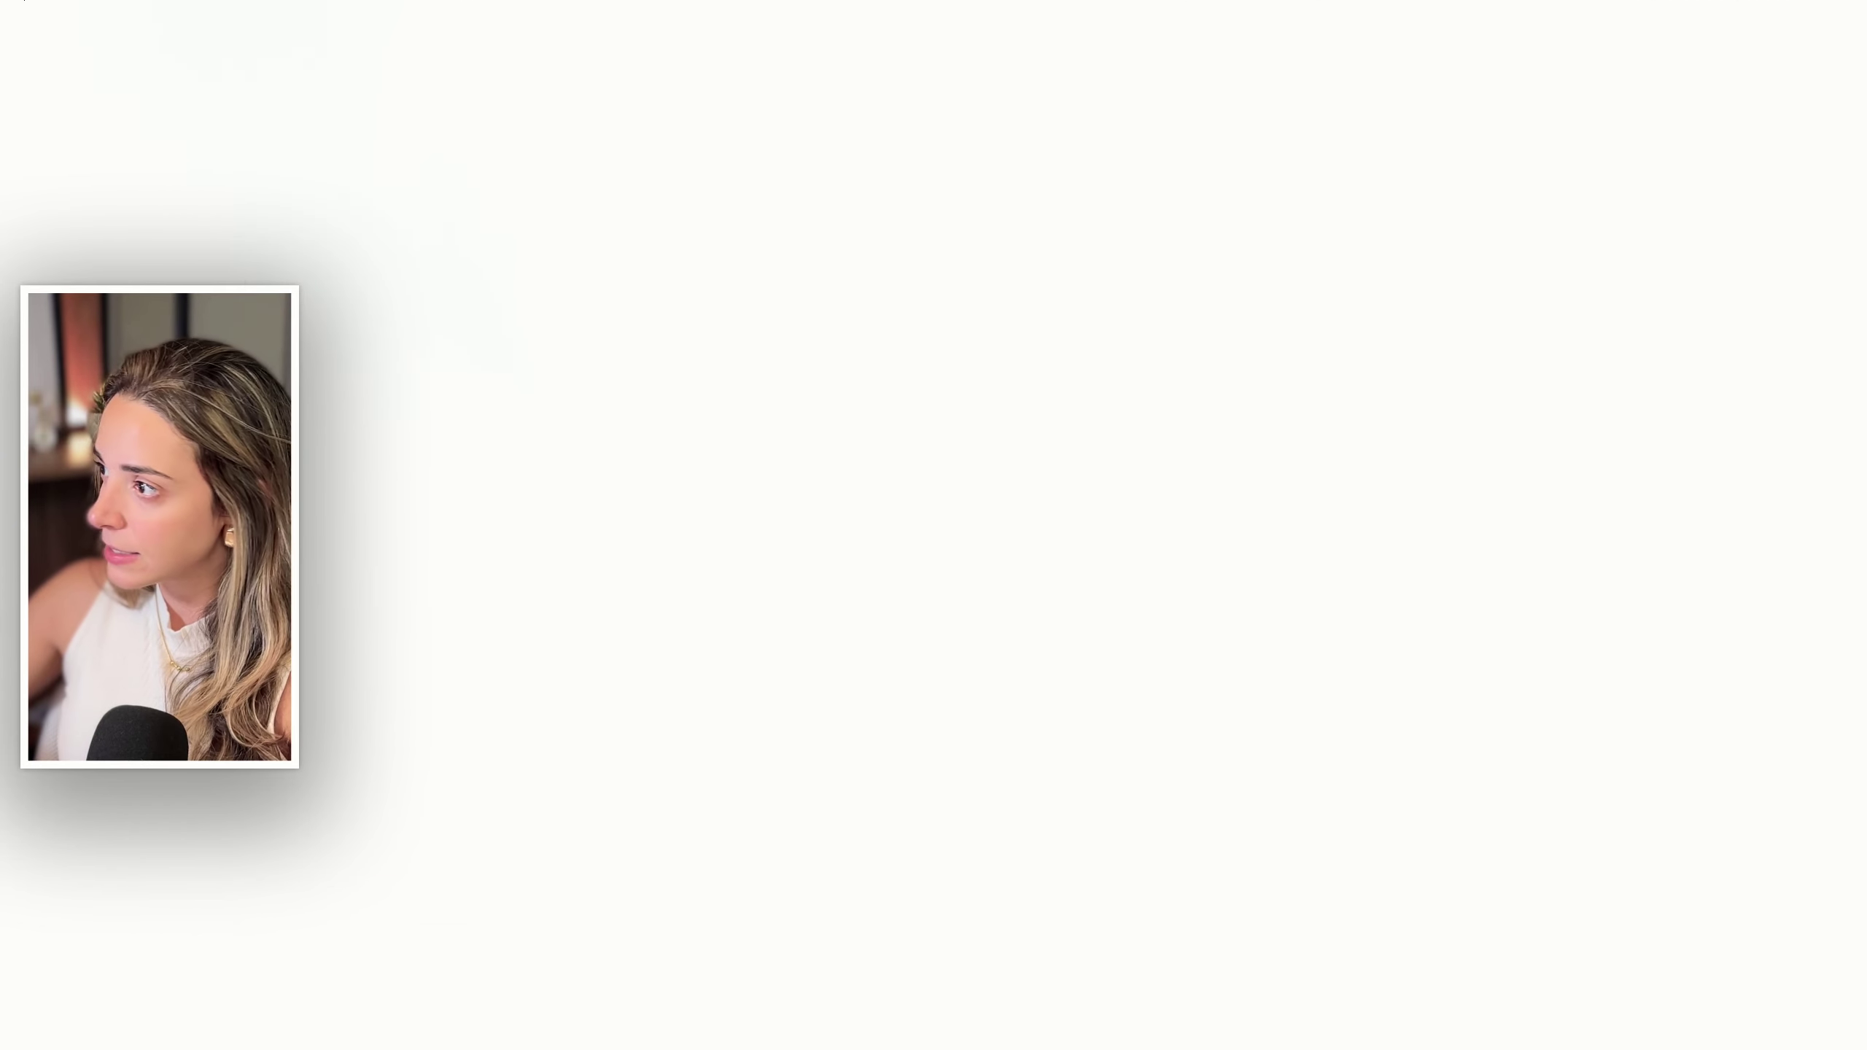
{"action": "left_click", "coordinate": [706, 19]}
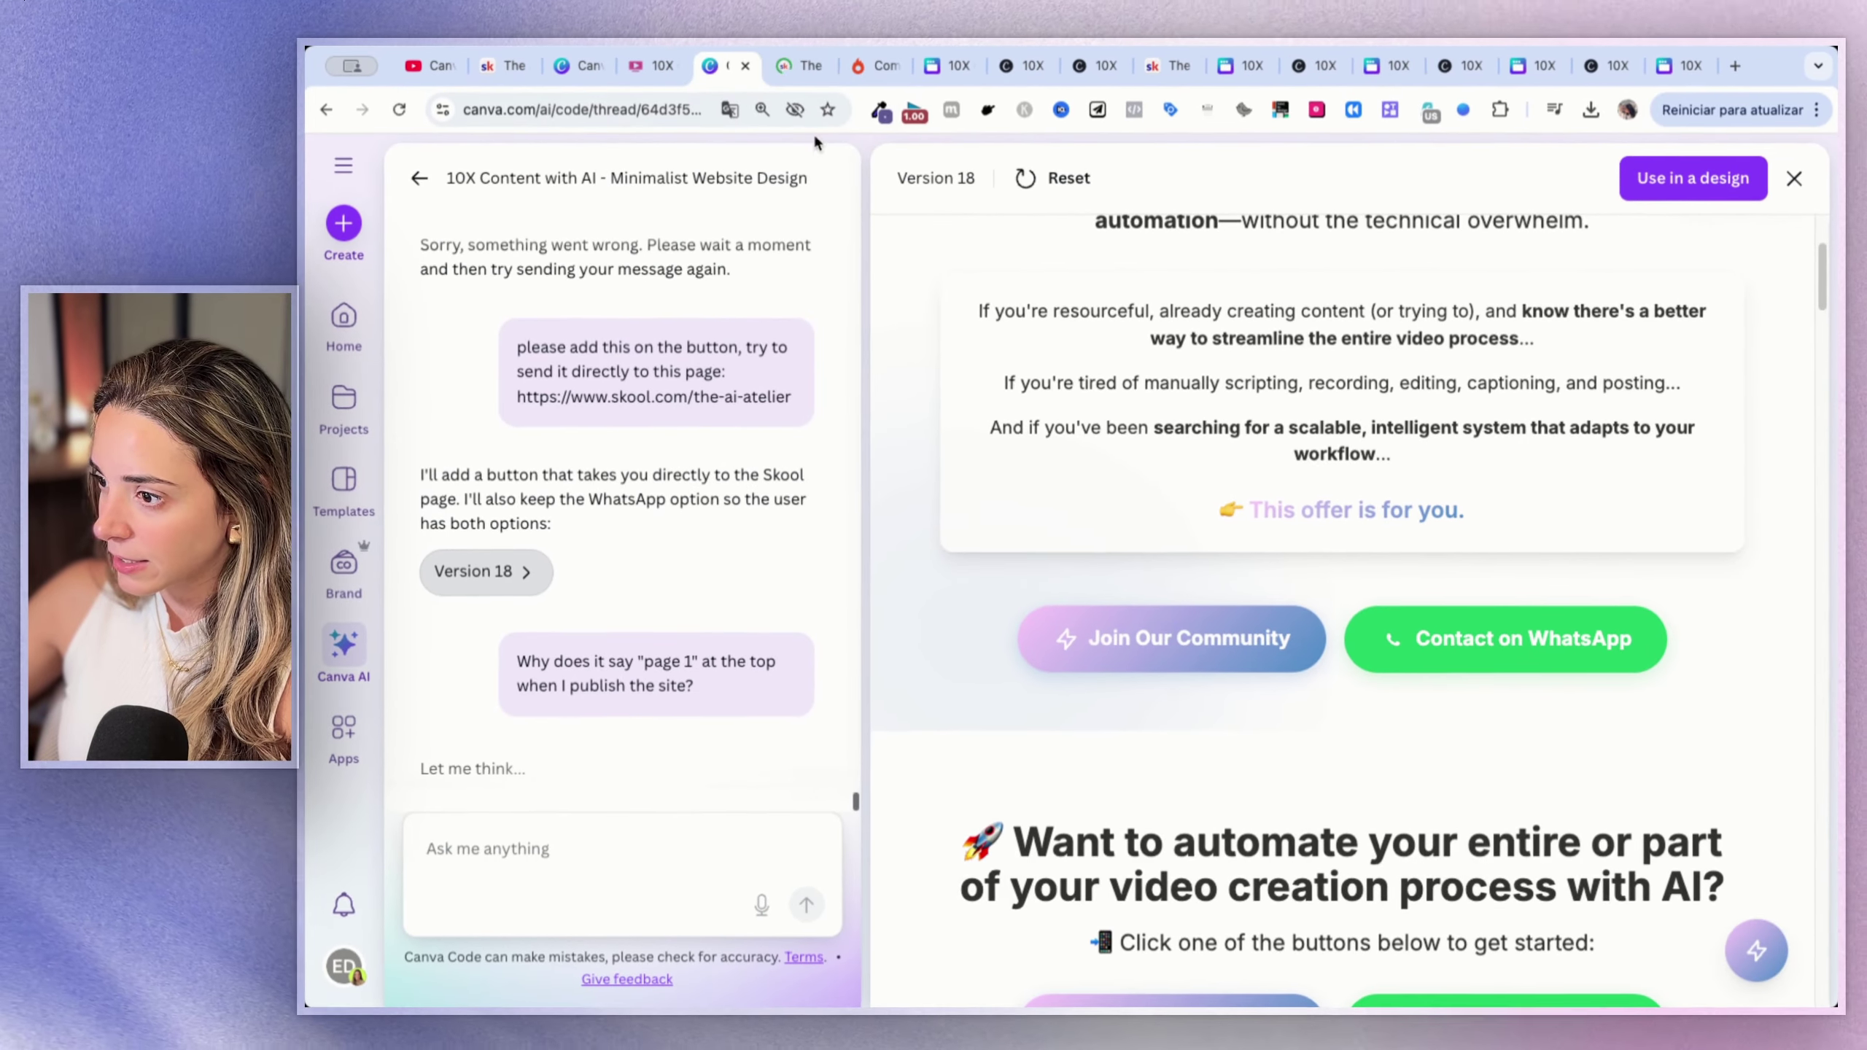
{"action": "left_click", "coordinate": [790, 71]}
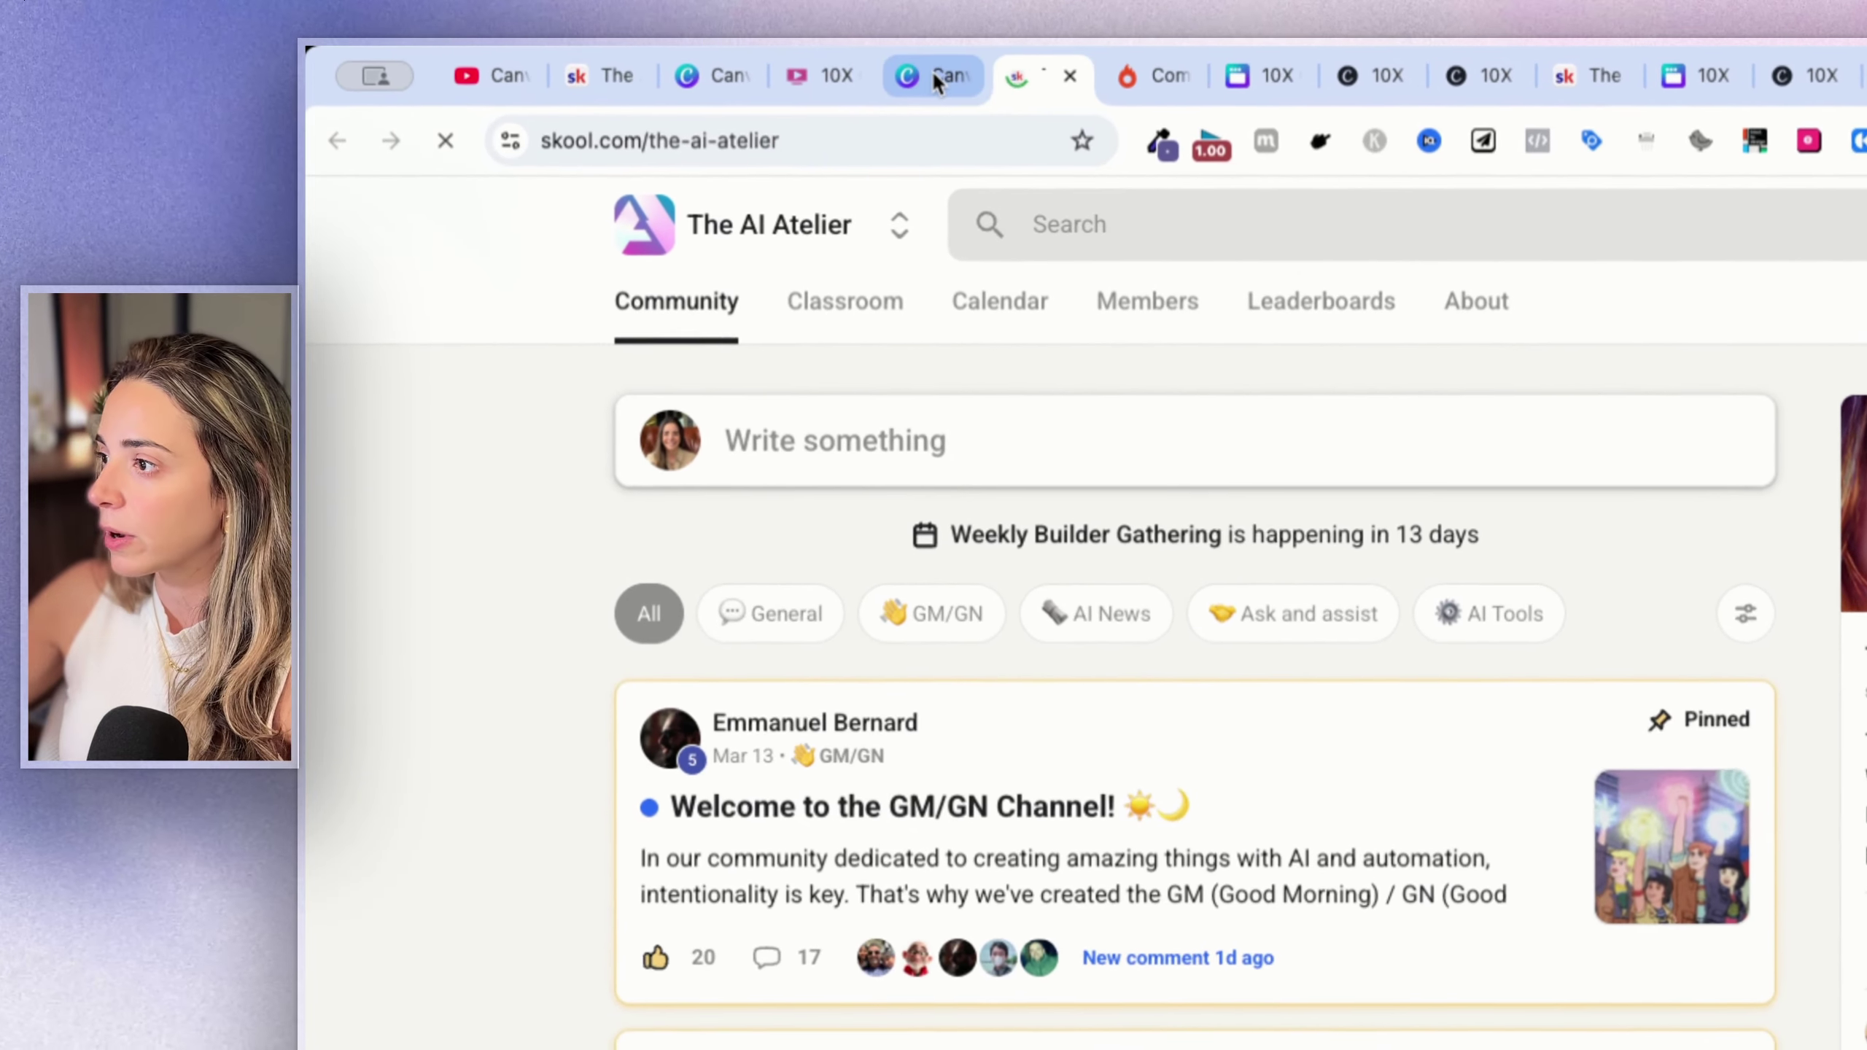
{"action": "left_click", "coordinate": [728, 68]}
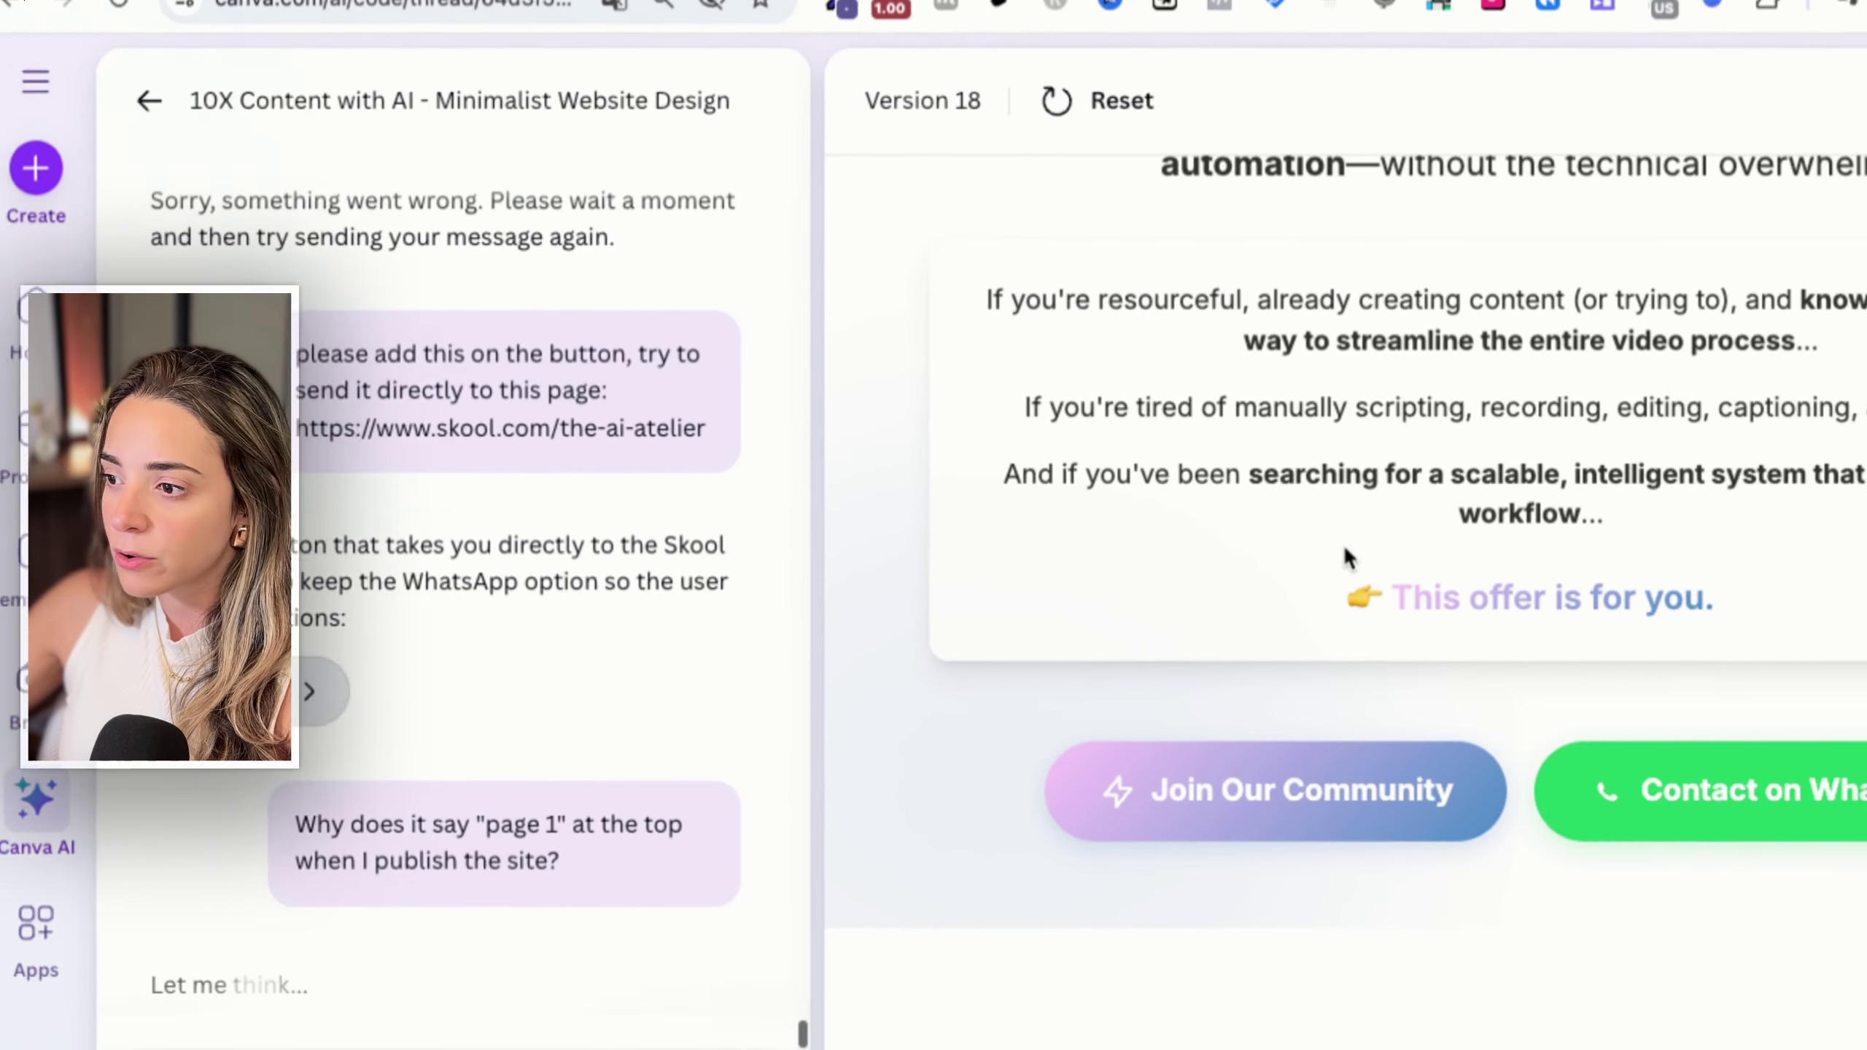
Step: Open Version 18's Contact on WhatsApp dialog again, copy the WhatsApp link and close the dialog
{"action": "scroll", "coordinate": [1614, 684], "scroll_direction": "up", "scroll_amount": 3}
{"action": "scroll", "coordinate": [1203, 501], "scroll_direction": "down", "scroll_amount": 1}
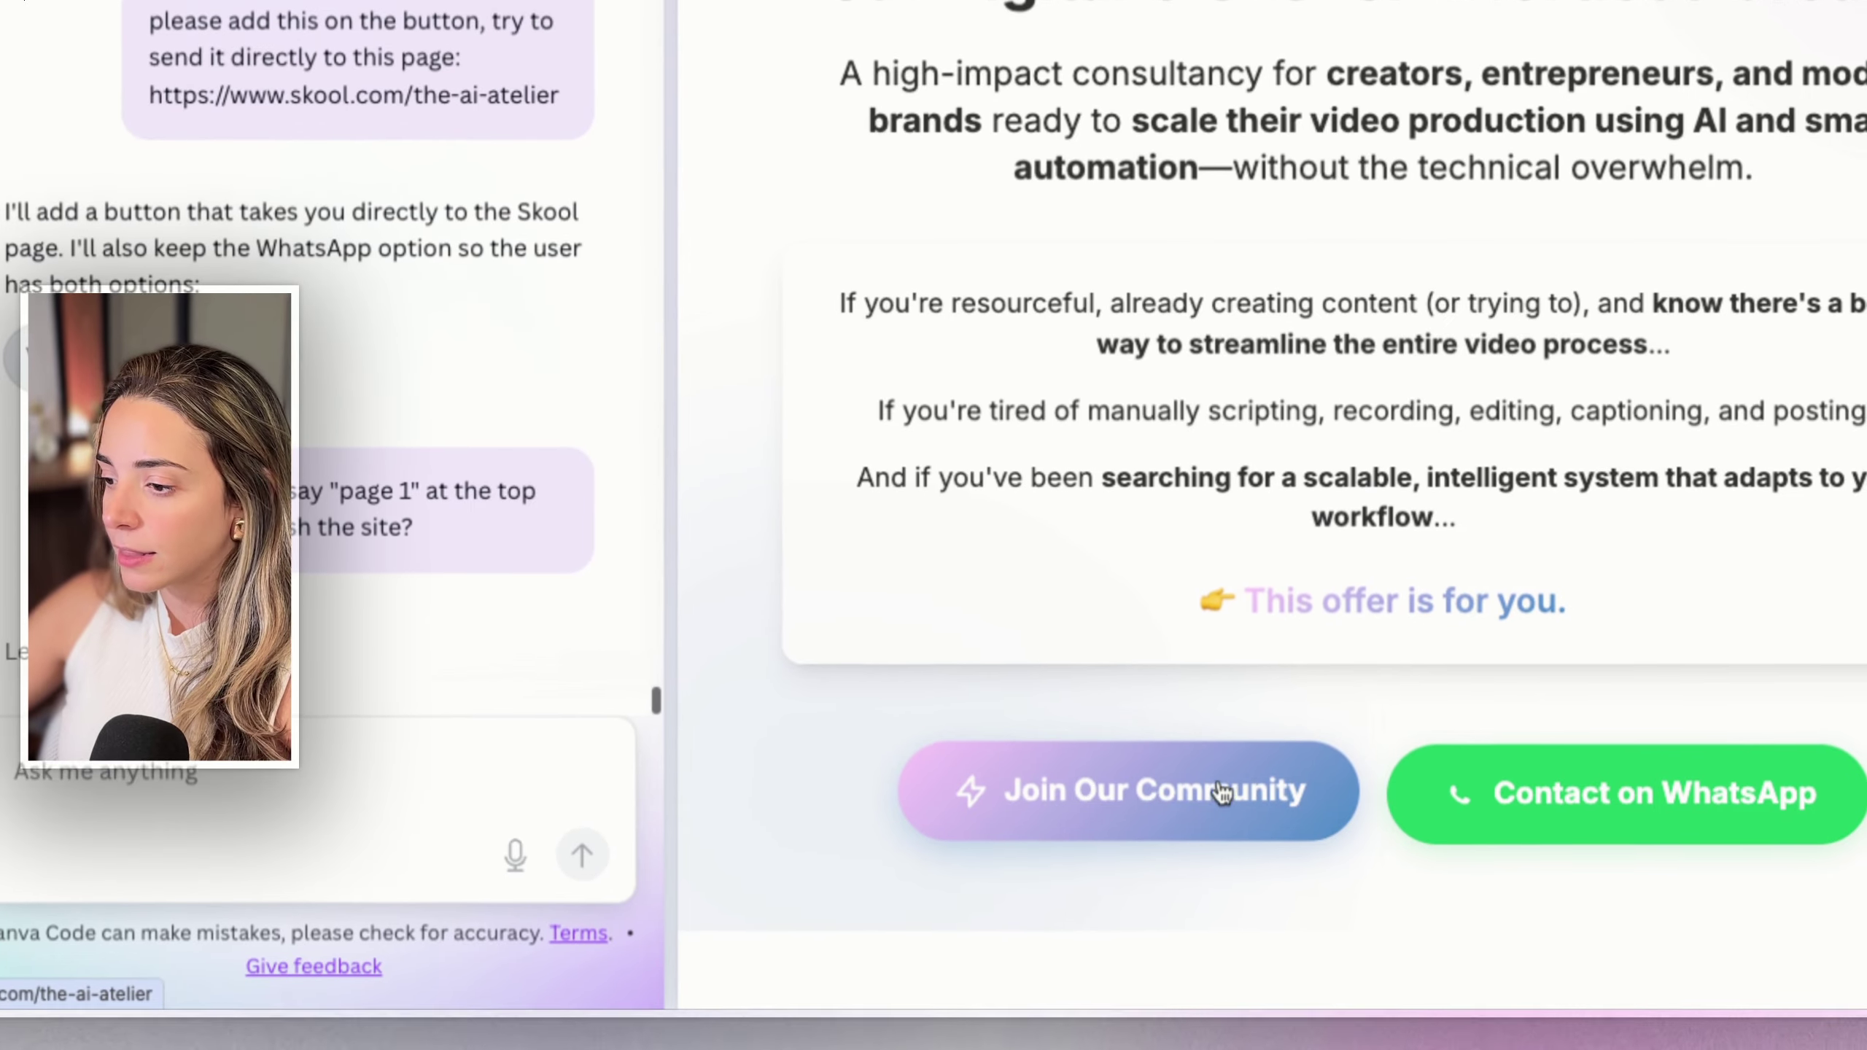
{"action": "left_click", "coordinate": [1642, 746]}
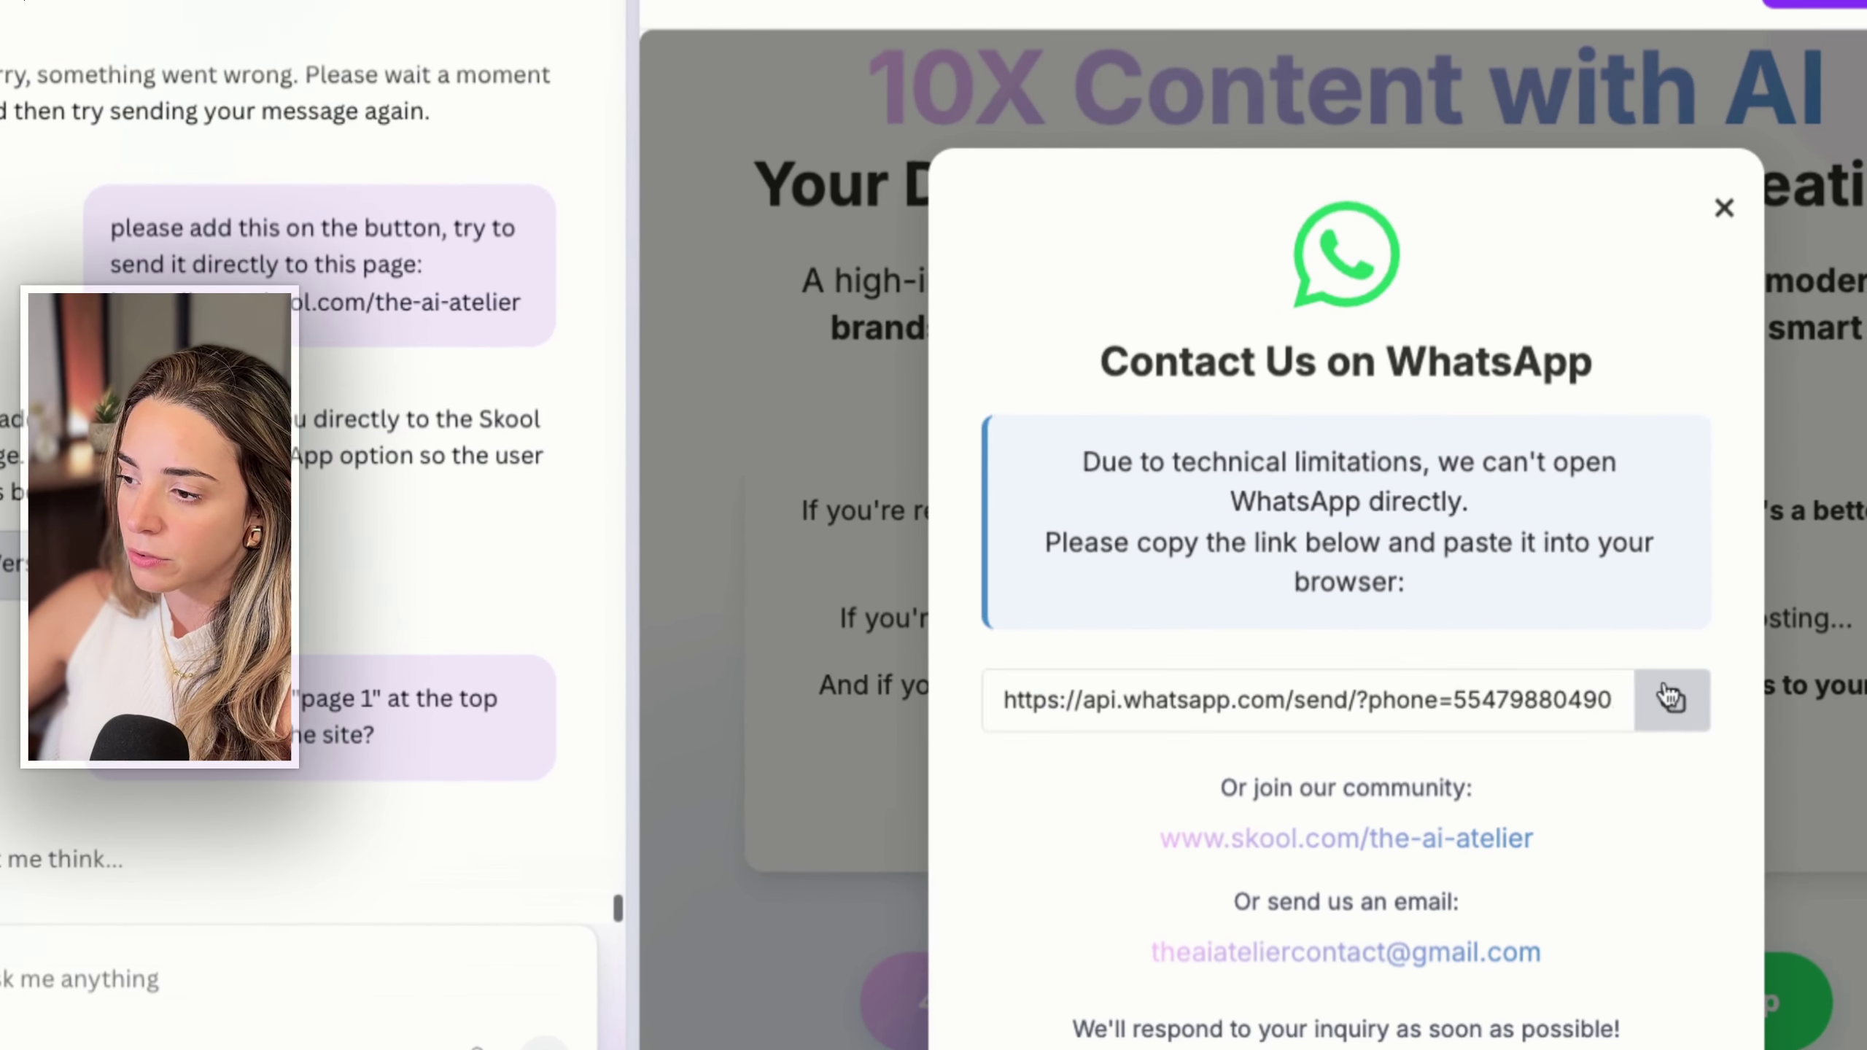
{"action": "left_click", "coordinate": [1677, 700]}
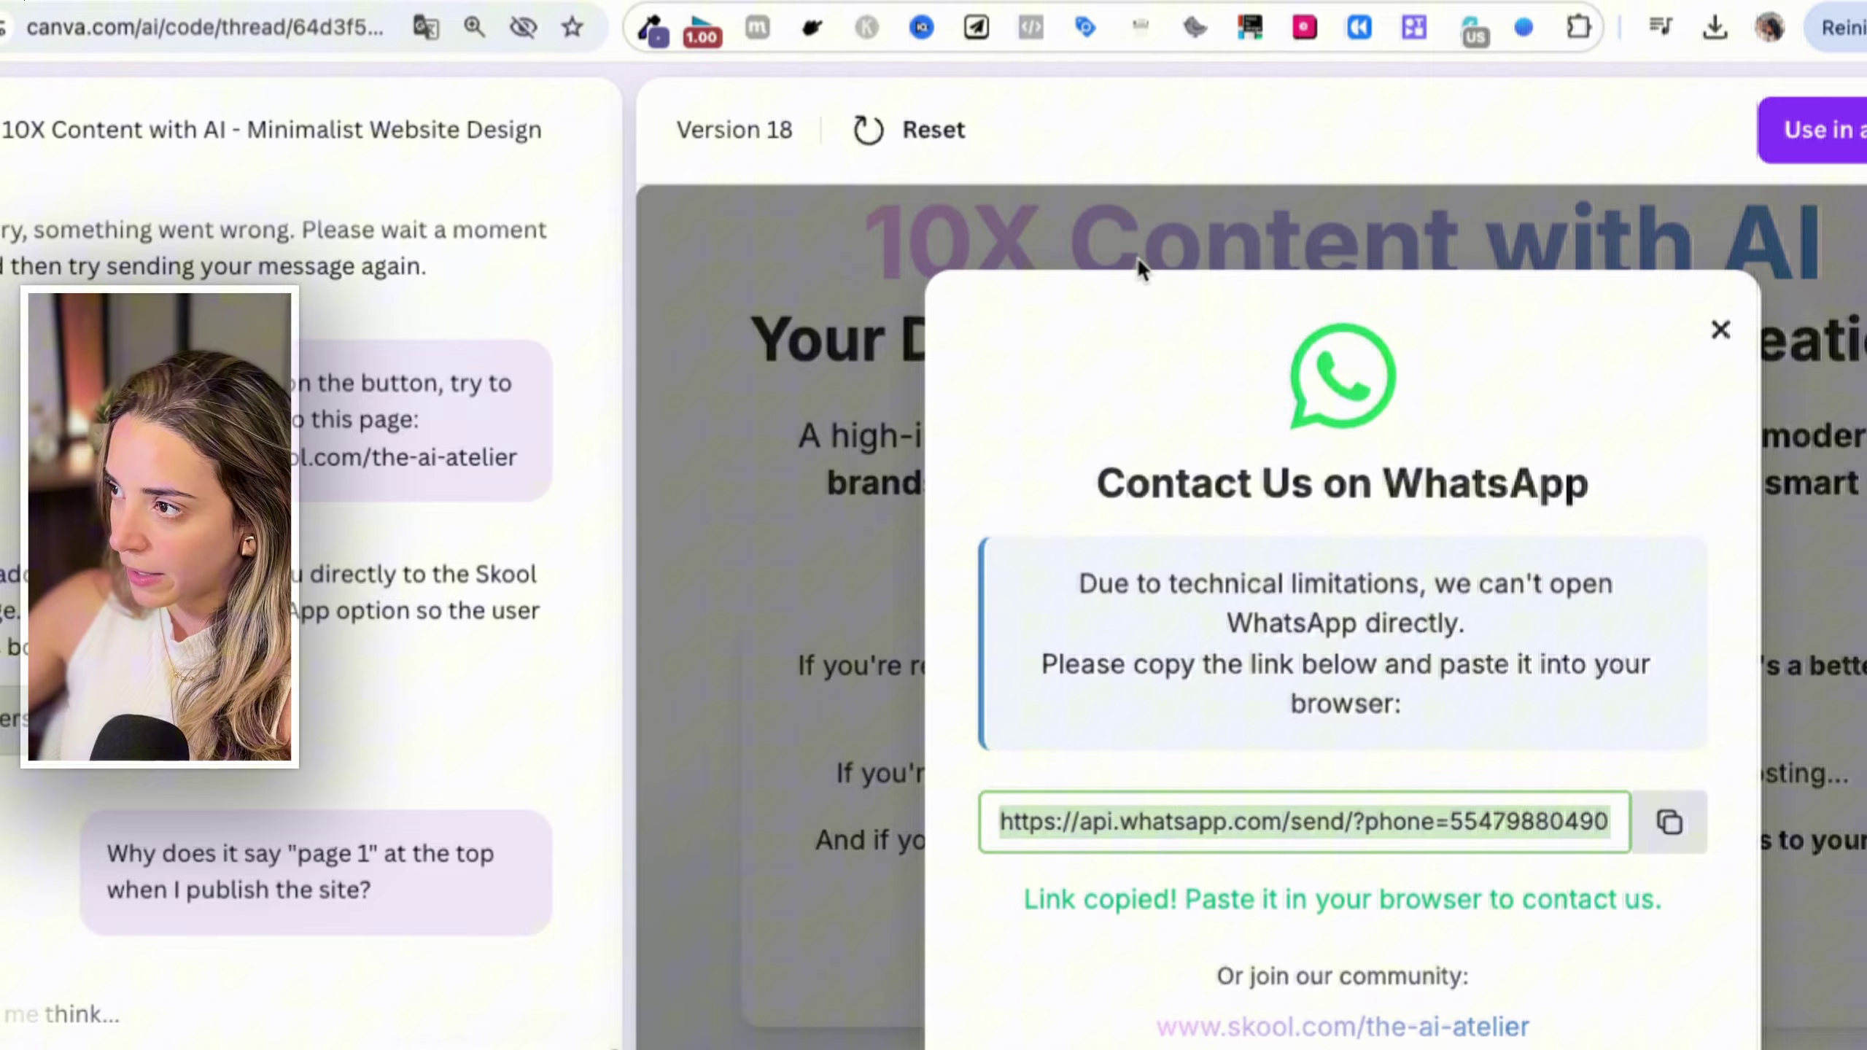
{"action": "left_click", "coordinate": [1137, 257]}
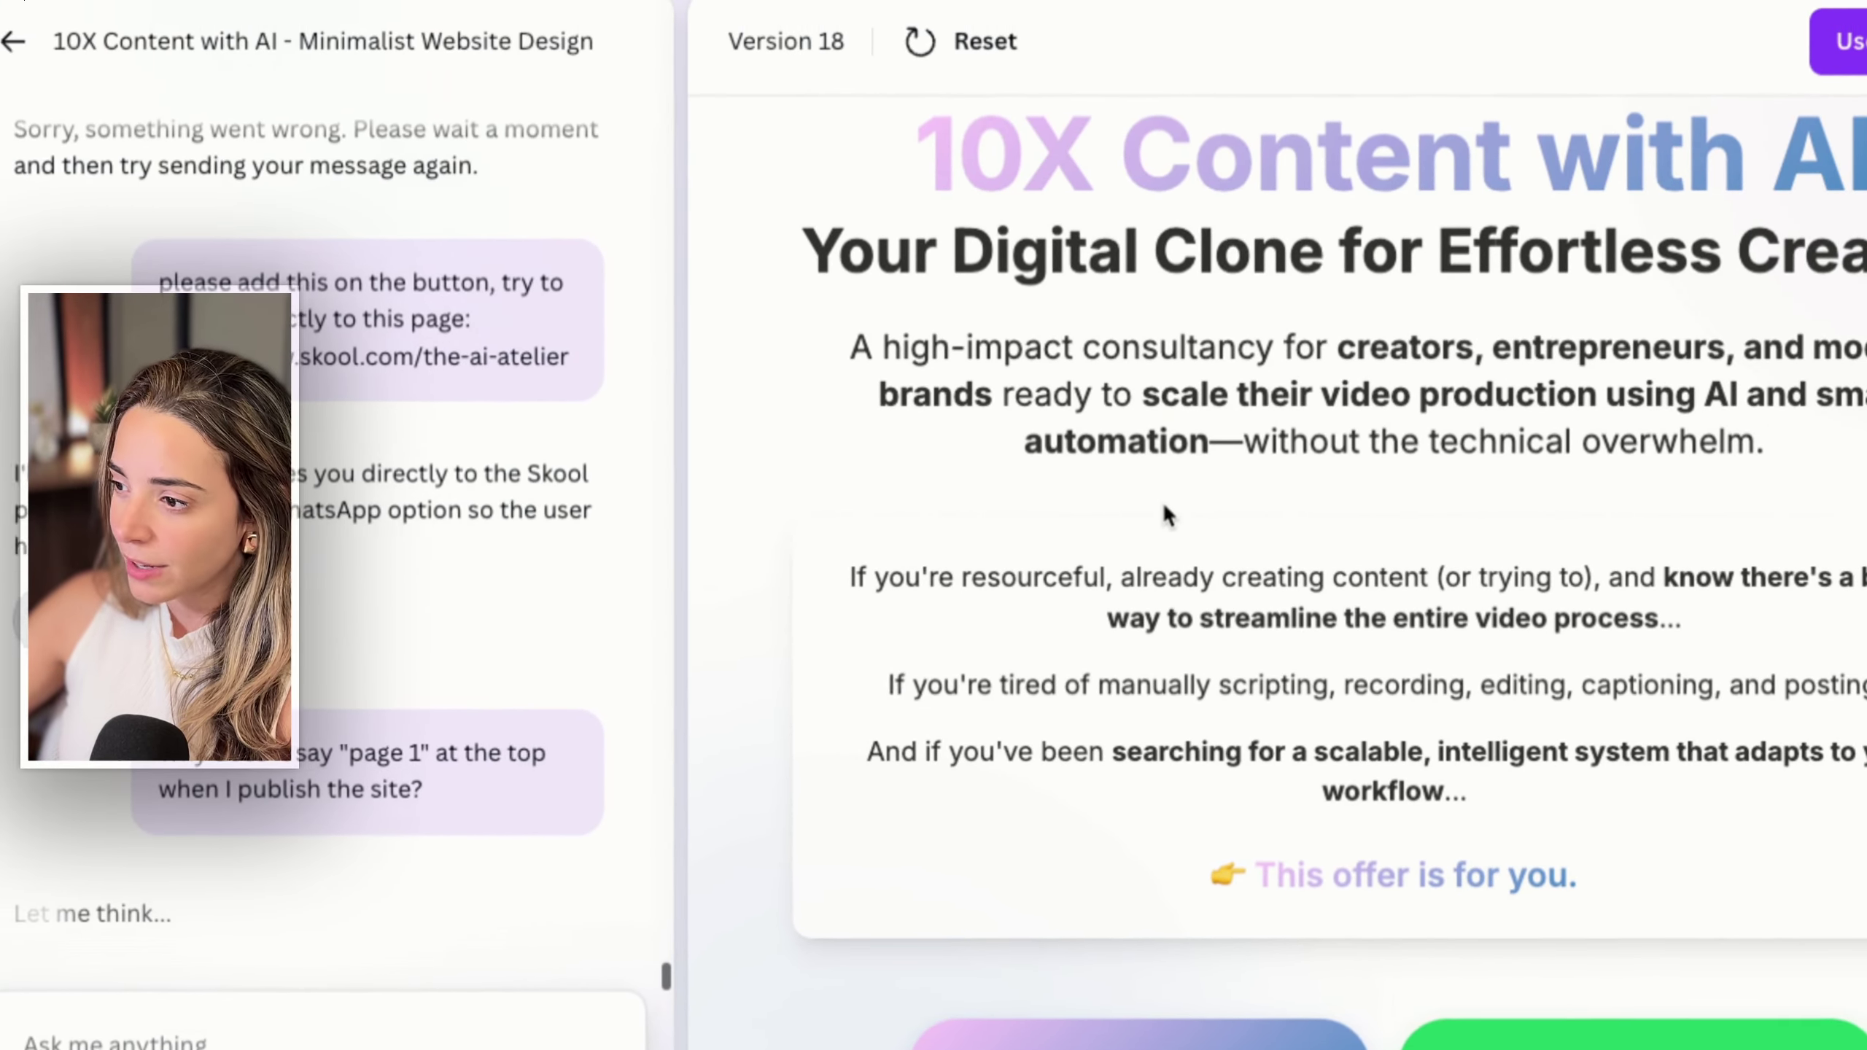
Step: Use Version 18 of the offer page in a design and open the design's website publishing options
{"action": "scroll", "coordinate": [1169, 514], "scroll_direction": "down", "scroll_amount": 10}
{"action": "scroll", "coordinate": [1188, 521], "scroll_direction": "up", "scroll_amount": 12}
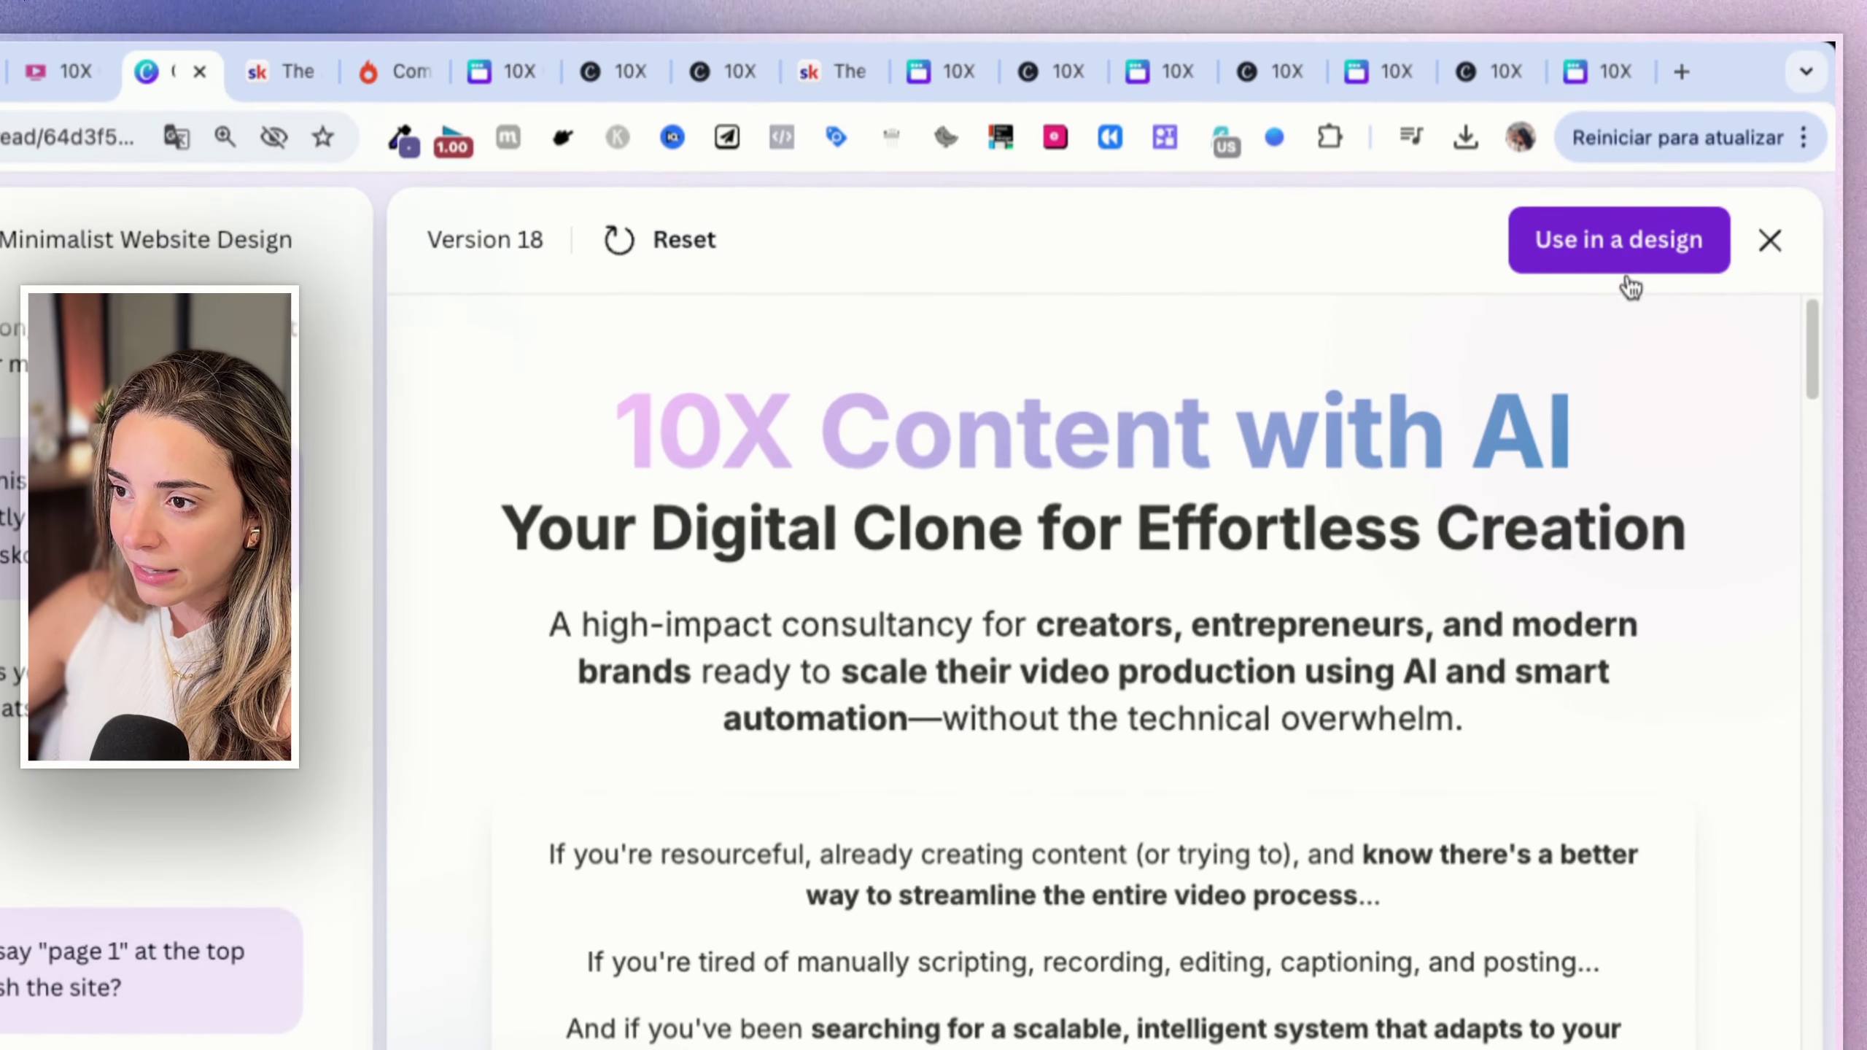
{"action": "left_click", "coordinate": [1617, 197]}
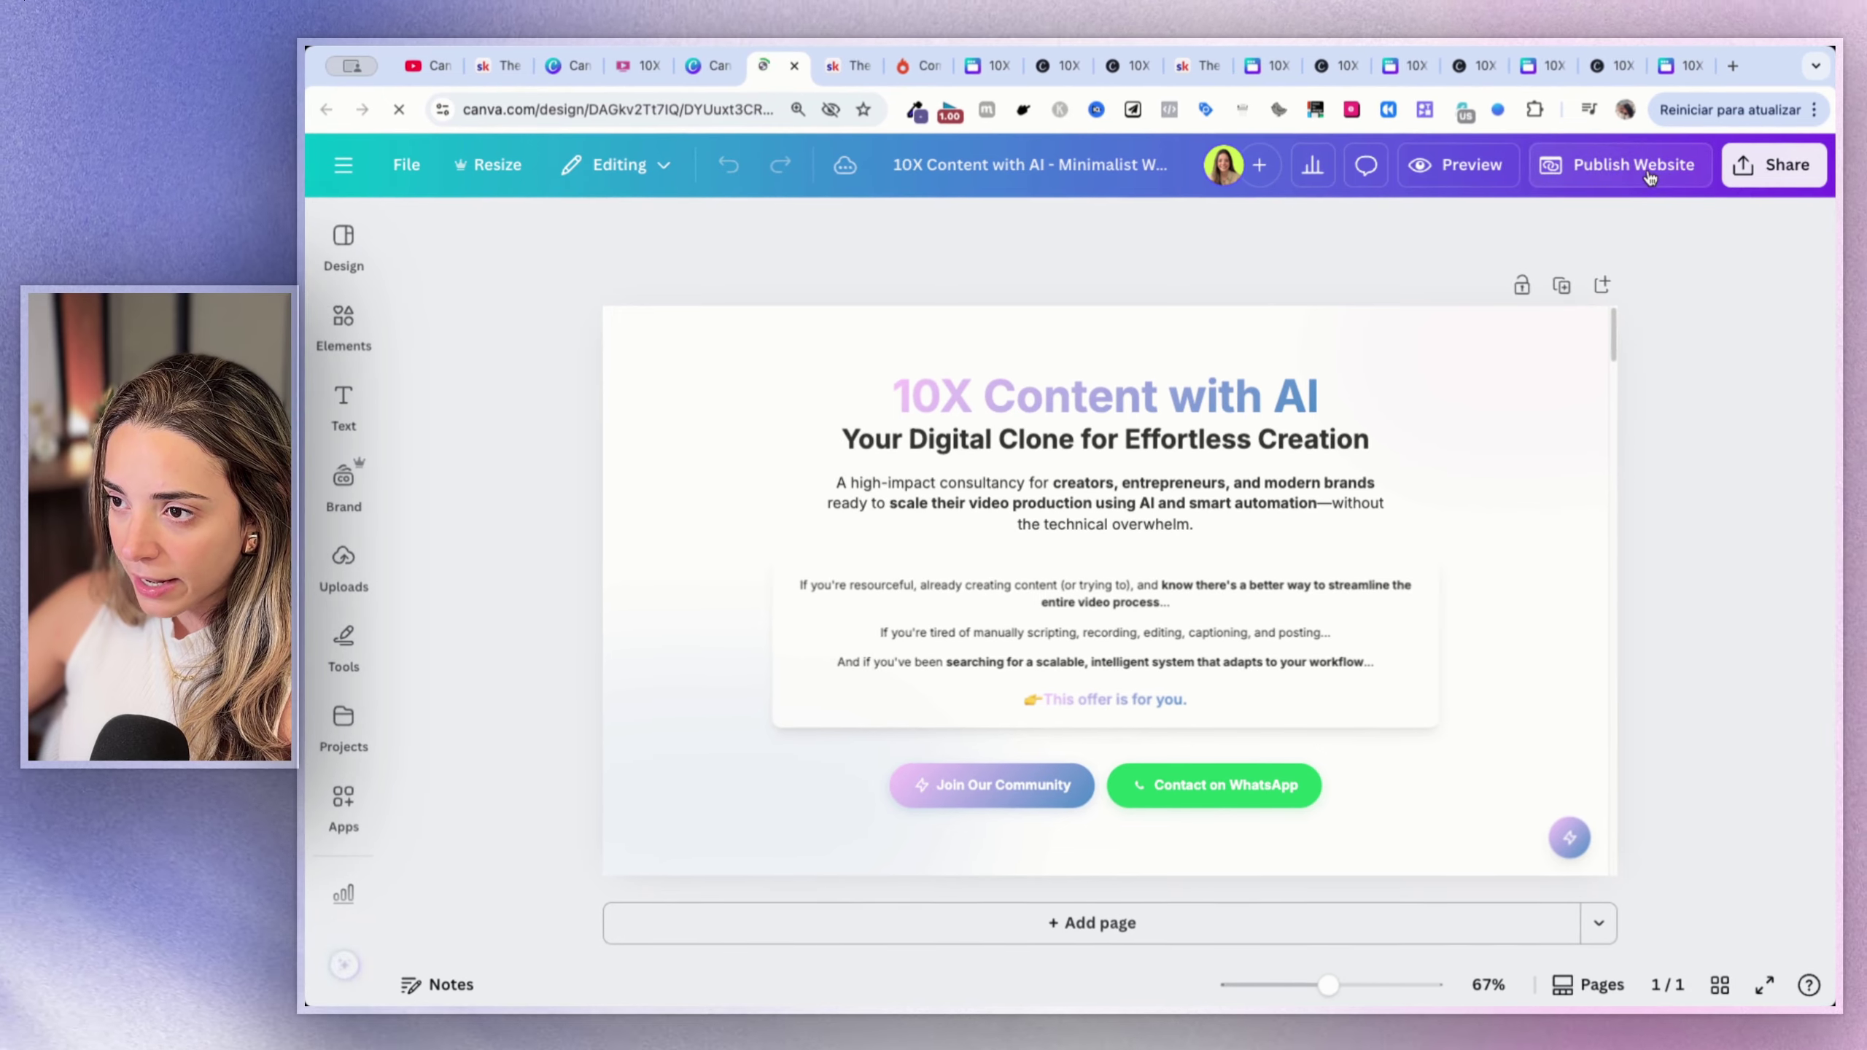
{"action": "left_click", "coordinate": [1649, 175]}
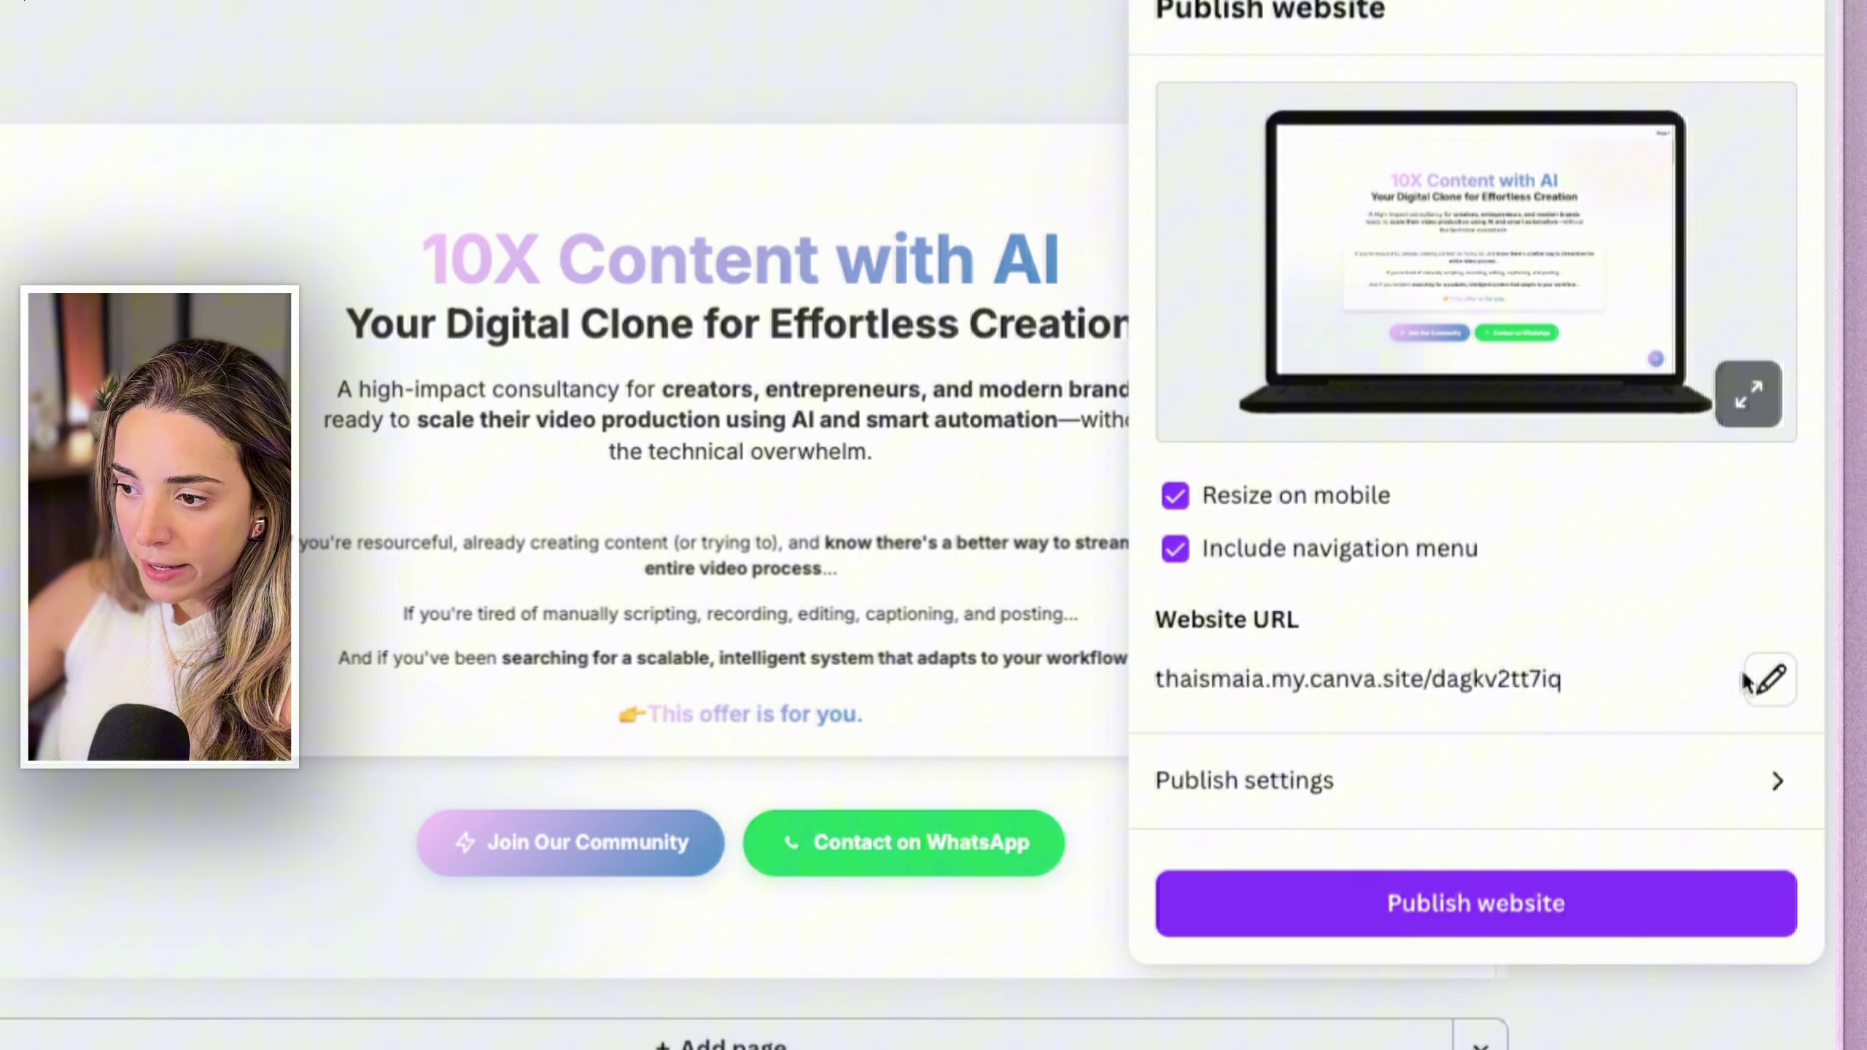
Step: Set the website URL path to "ai" and exclude the navigation menu from the published site
{"action": "left_click", "coordinate": [1750, 681]}
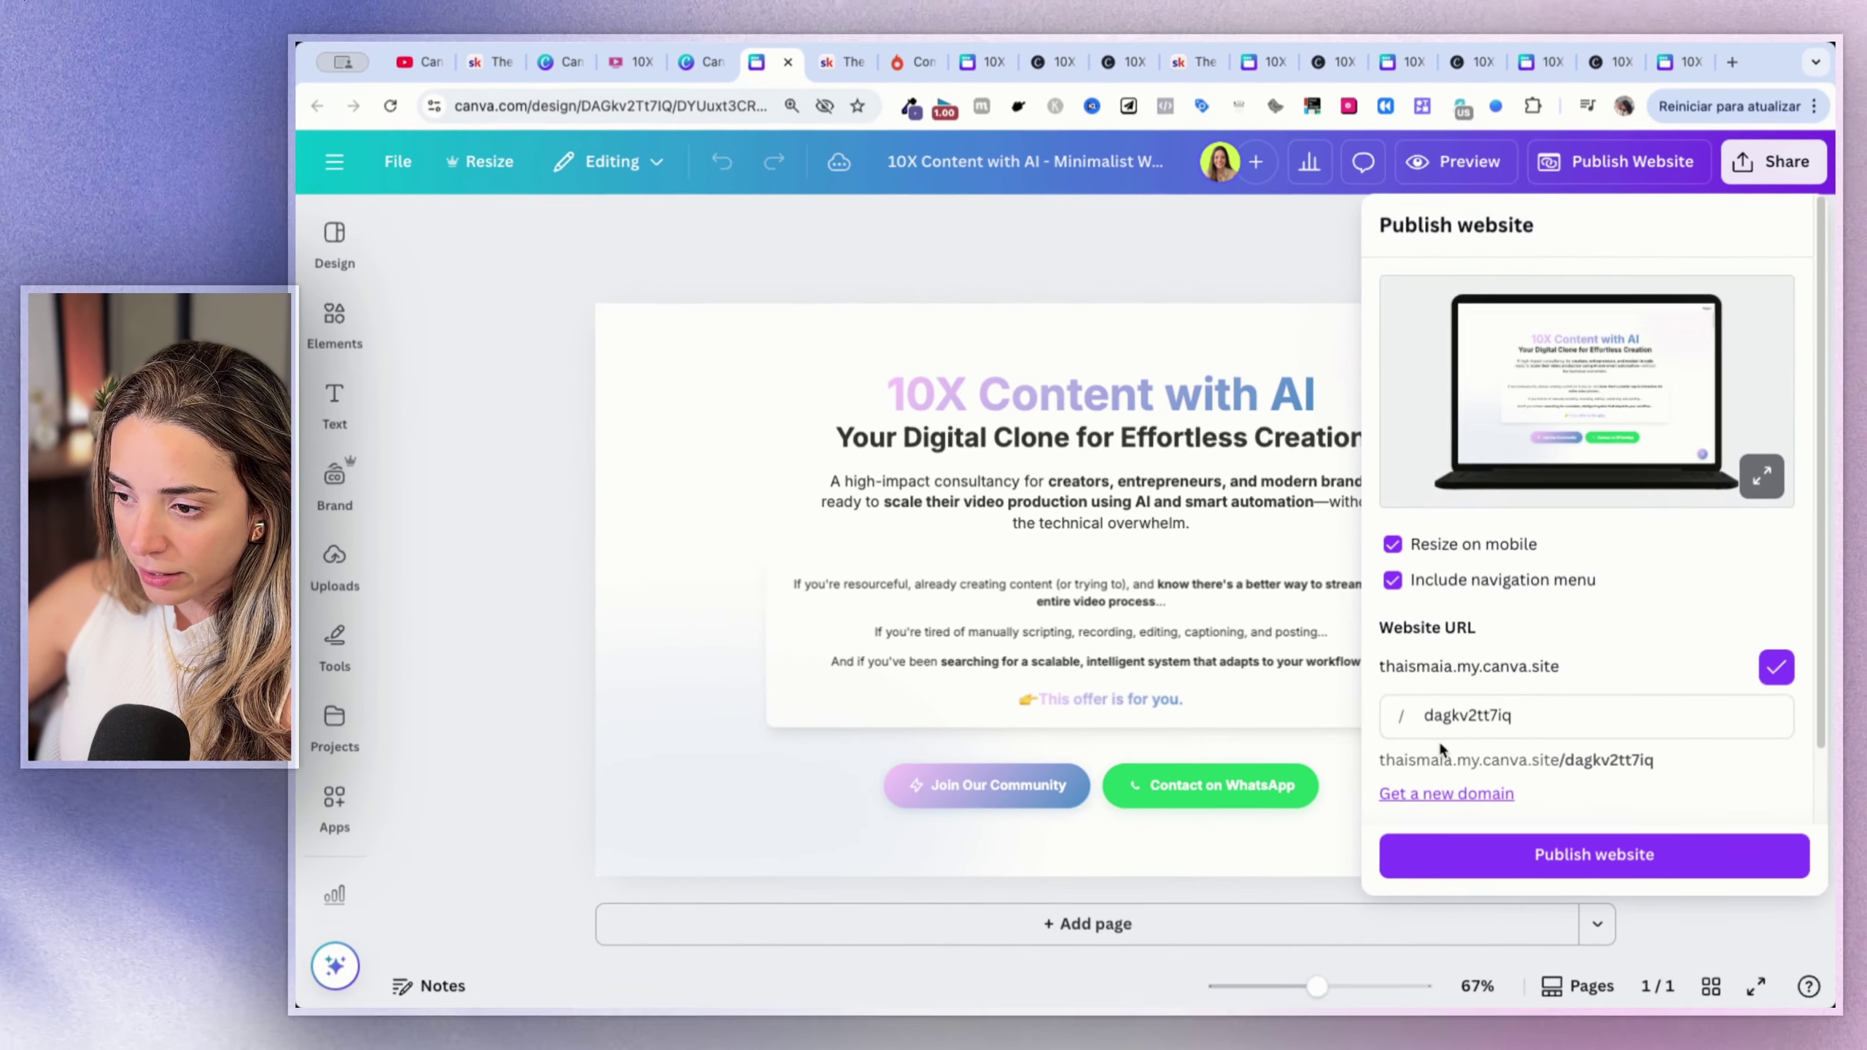
{"action": "left_click", "coordinate": [1252, 714]}
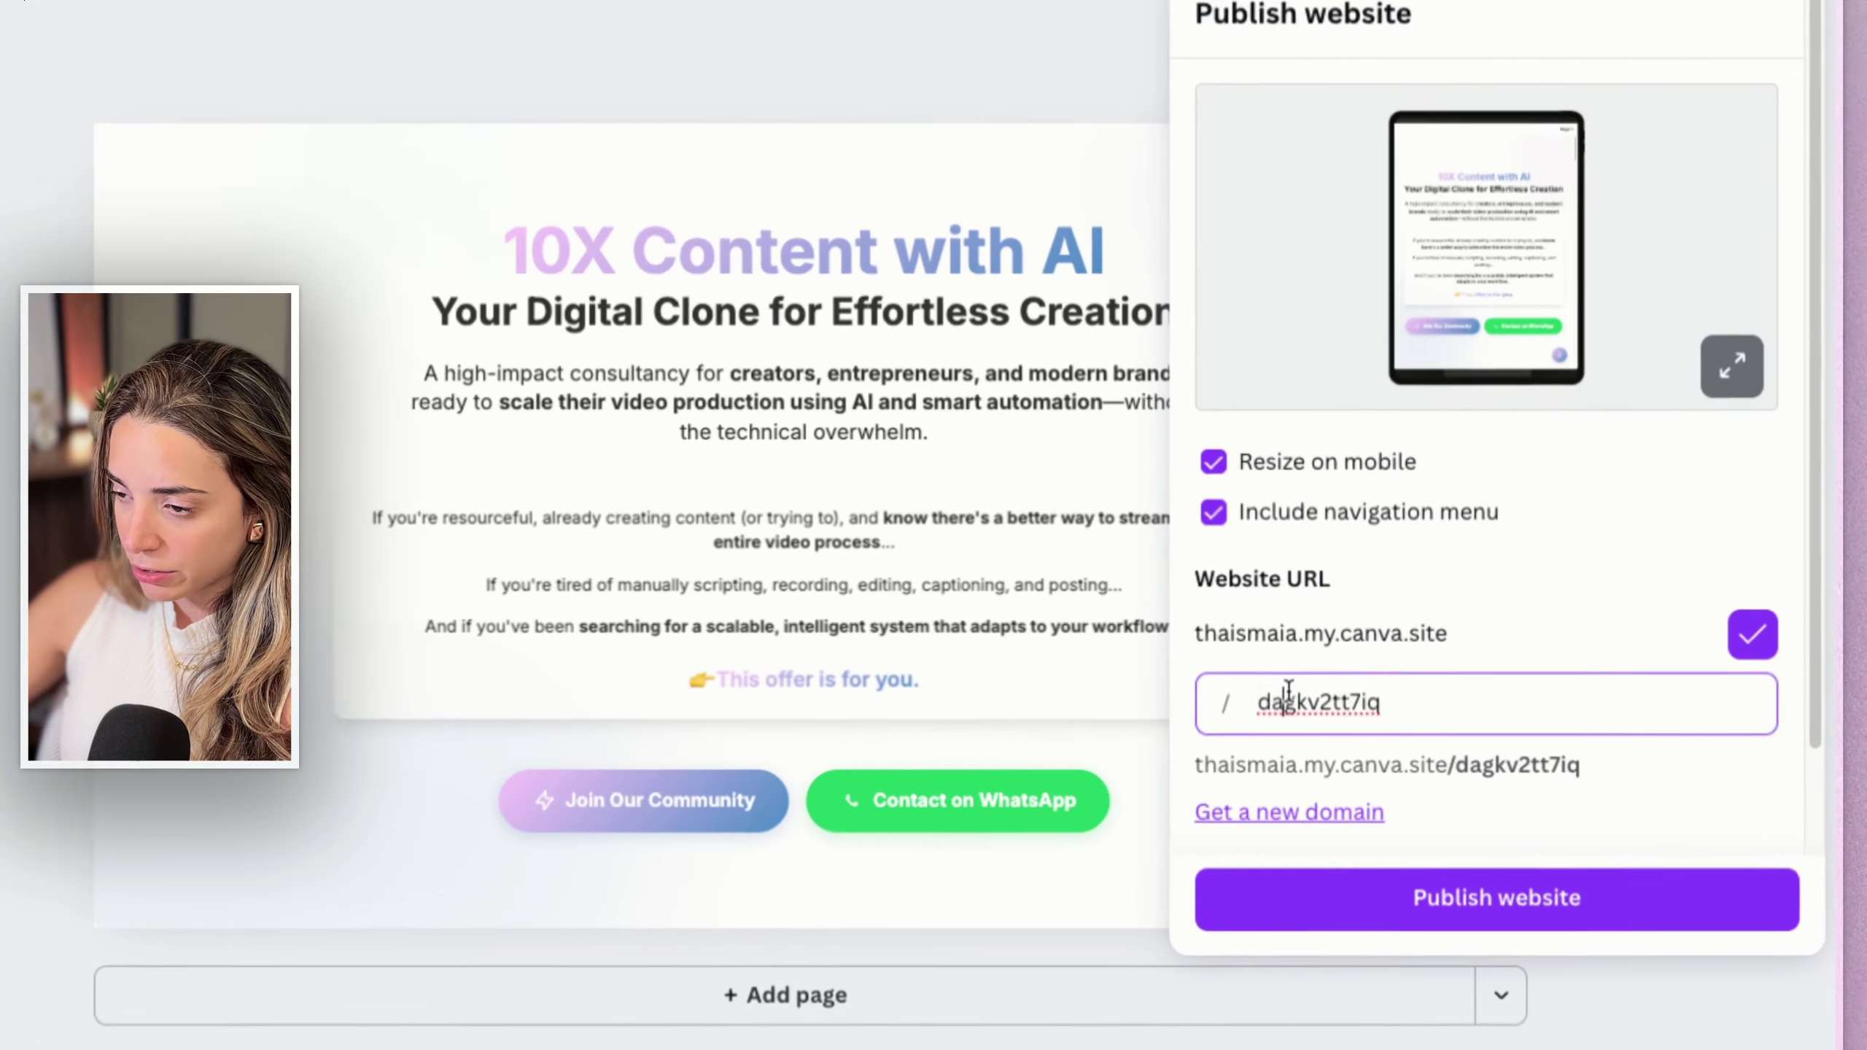
{"action": "key", "text": "super+a"}
{"action": "type", "text": "ai"}
{"action": "left_click", "coordinate": [1592, 846]}
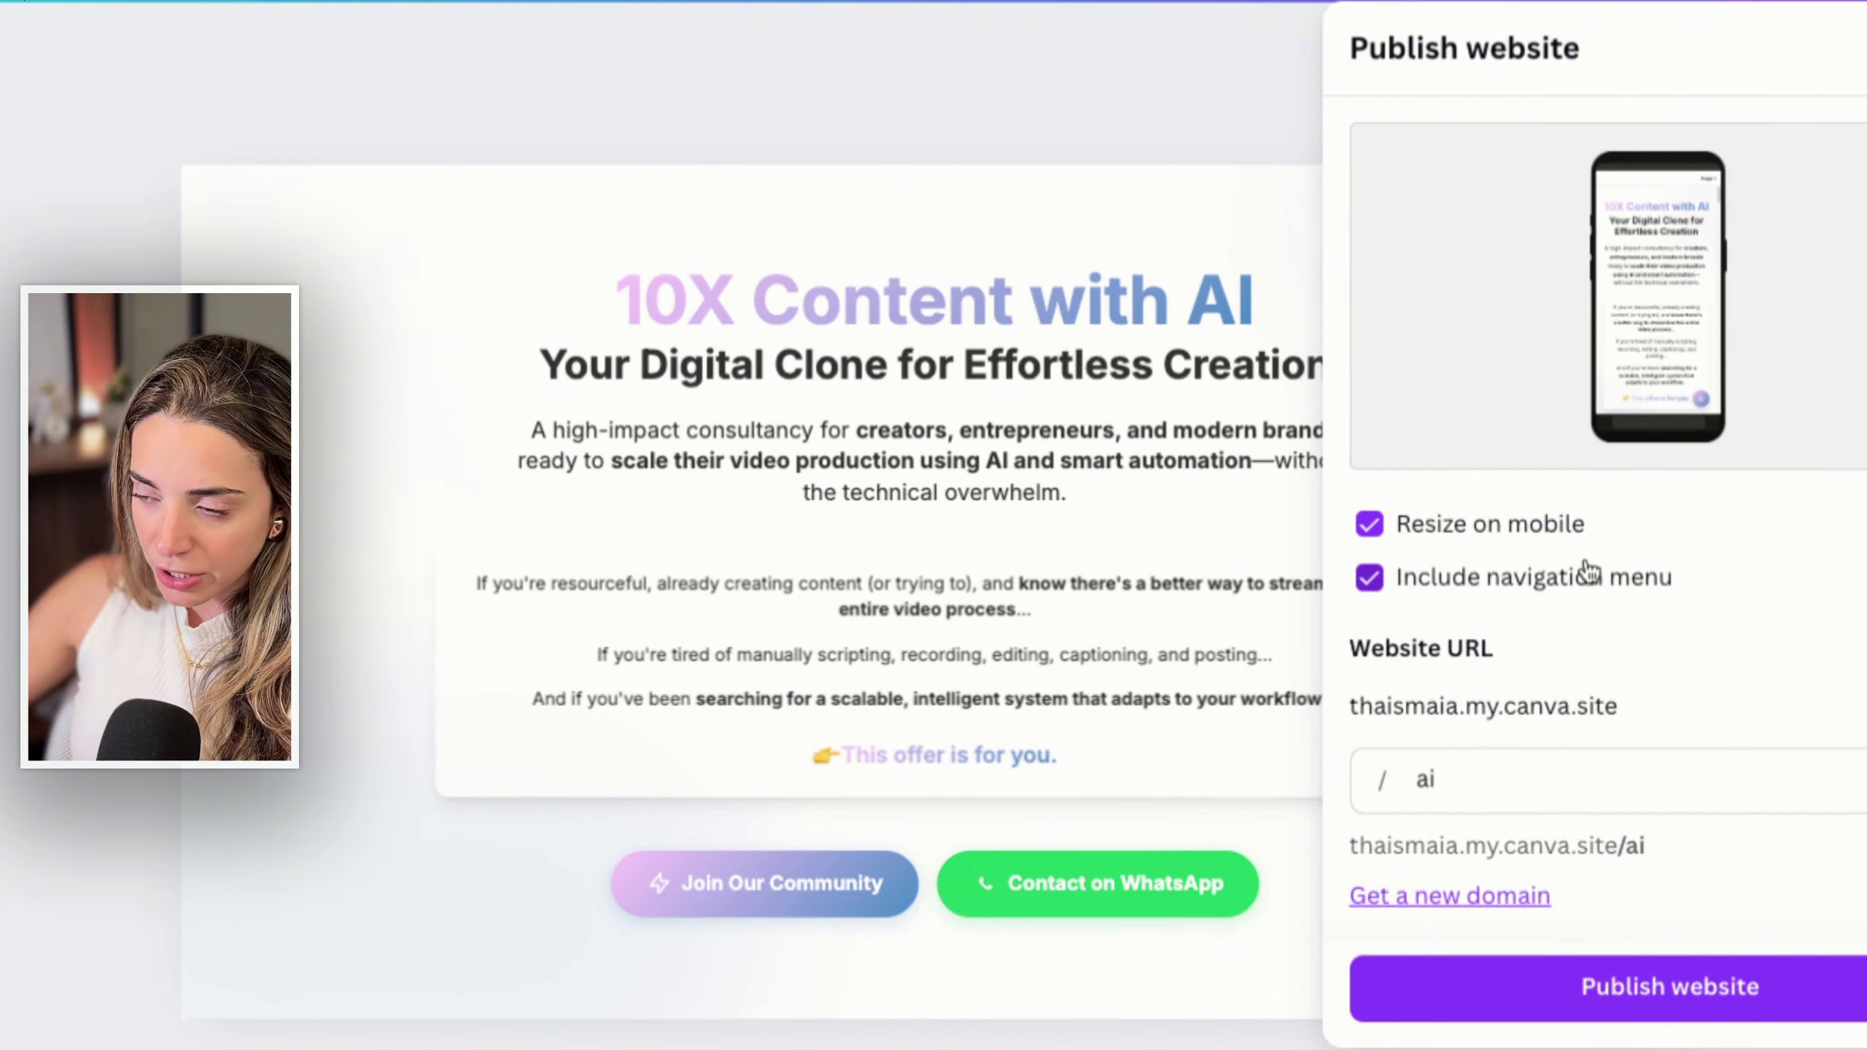
{"action": "left_click", "coordinate": [1580, 594]}
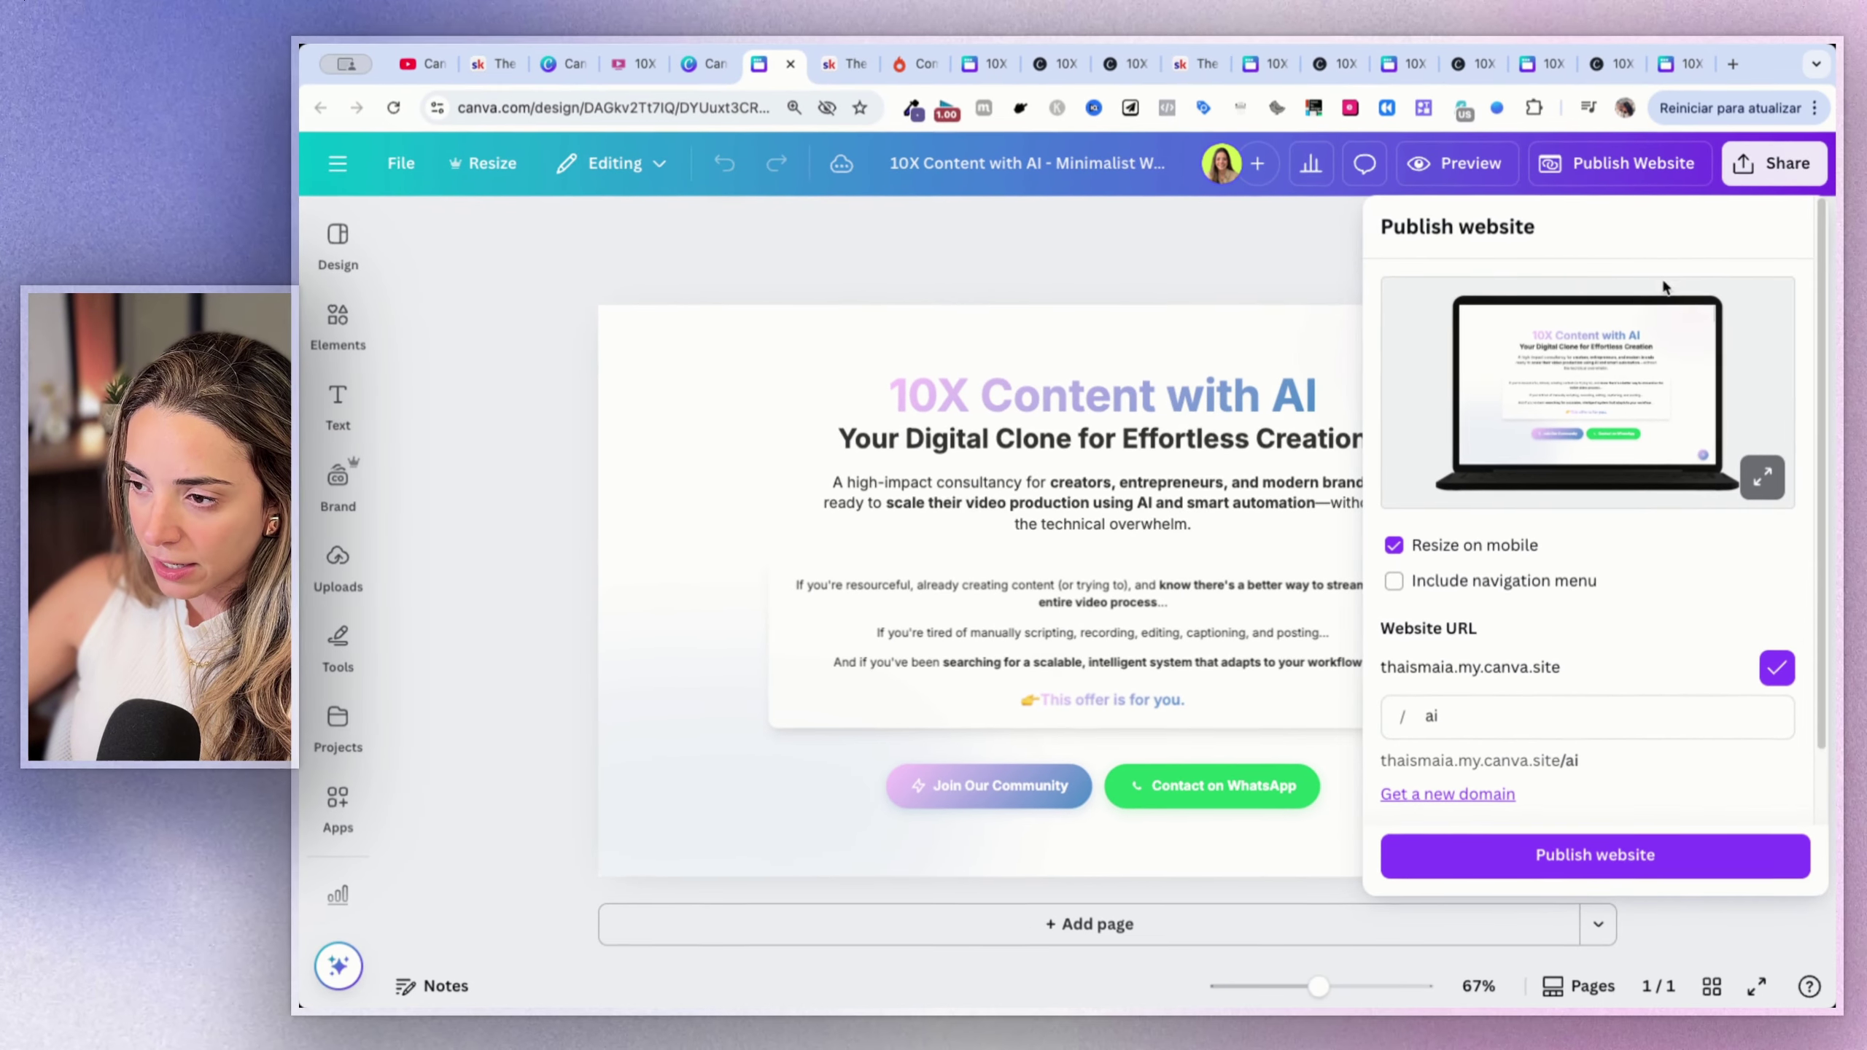
Step: Examine the advanced publish settings for password protection, search engine visibility and link preview, switching the link preview on and off again
{"action": "scroll", "coordinate": [1701, 348], "scroll_direction": "down", "scroll_amount": 2}
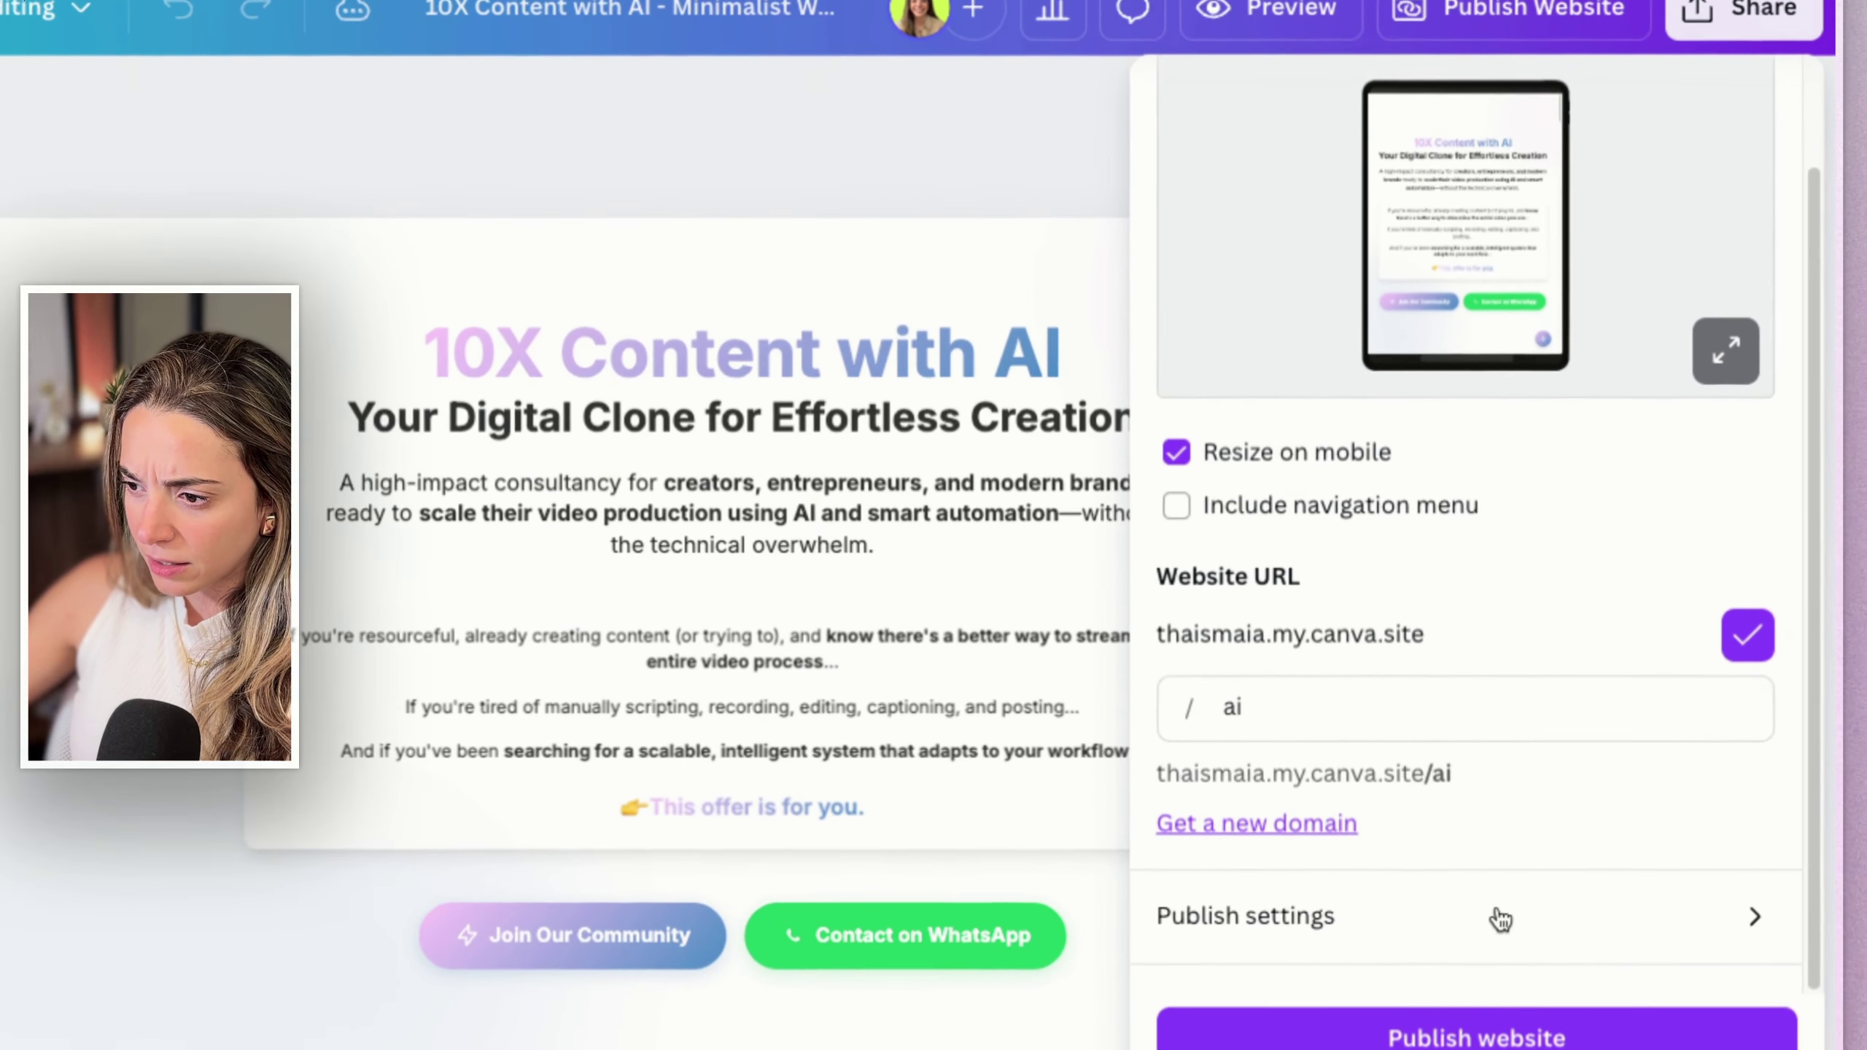
{"action": "left_click", "coordinate": [1607, 771]}
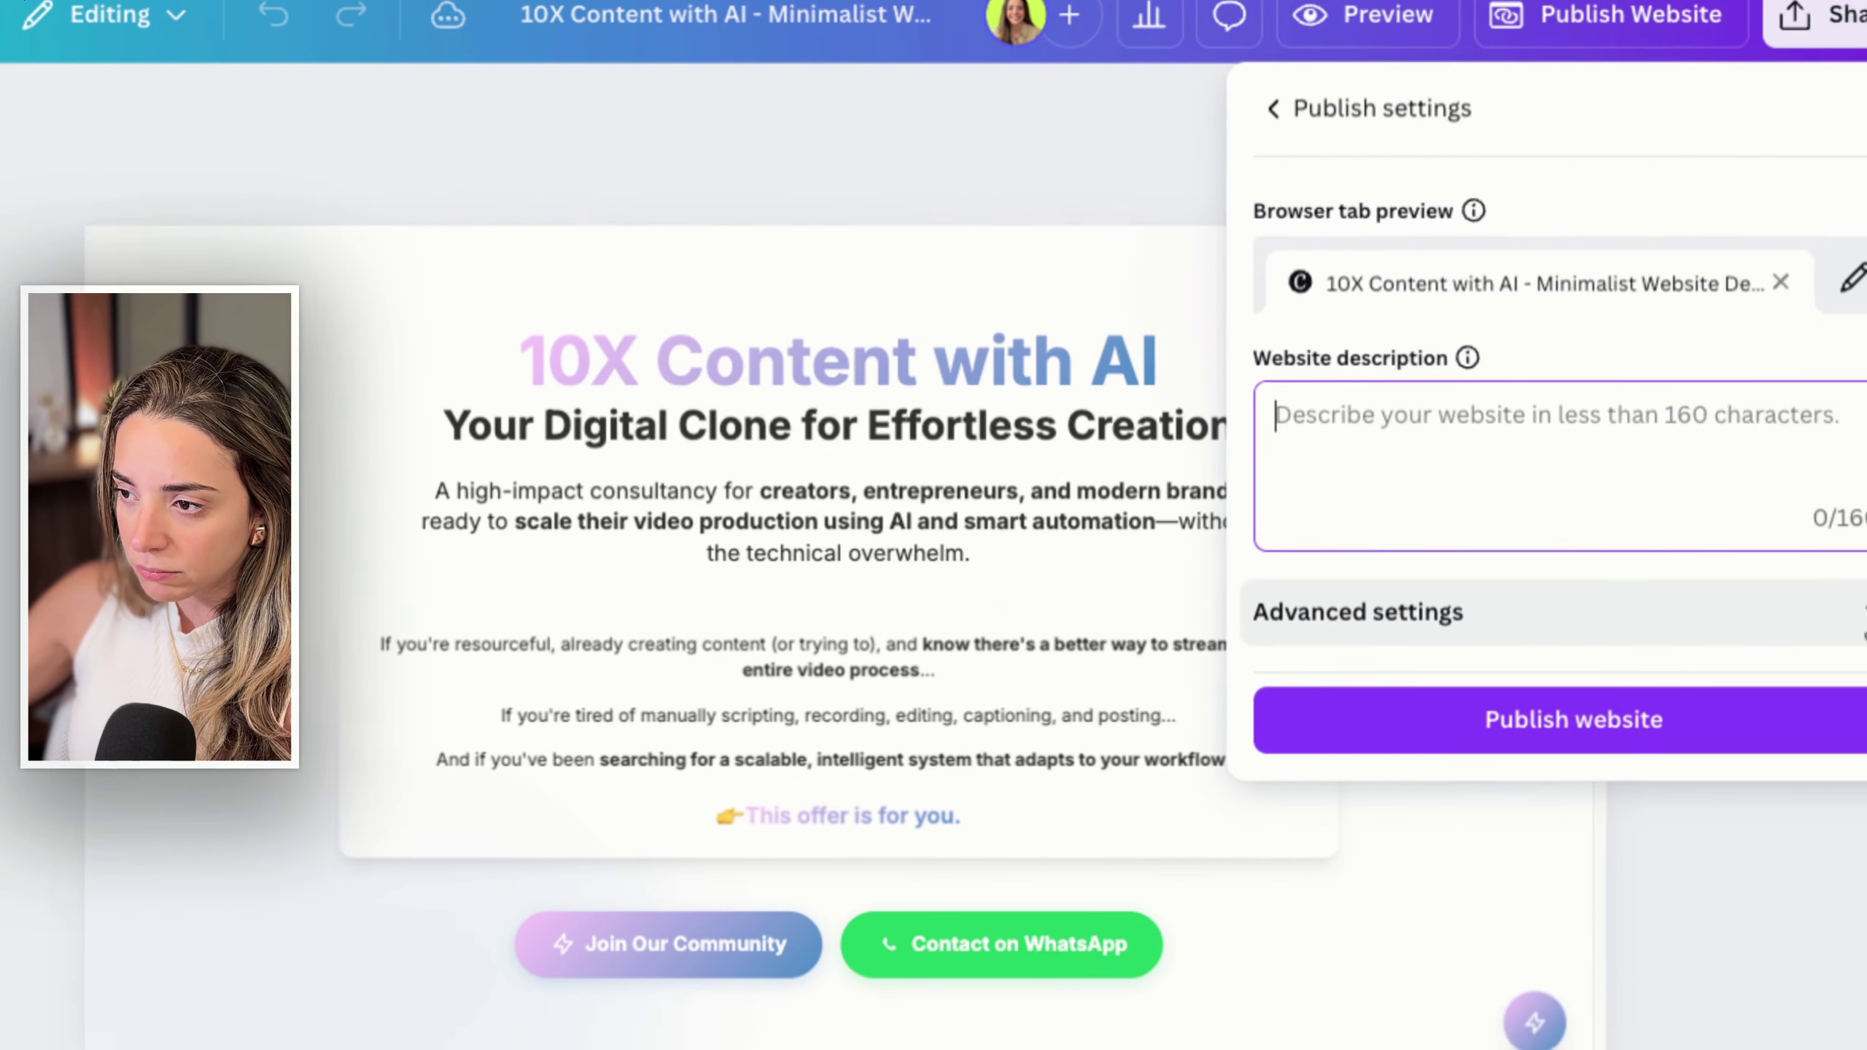
{"action": "left_click", "coordinate": [1588, 612]}
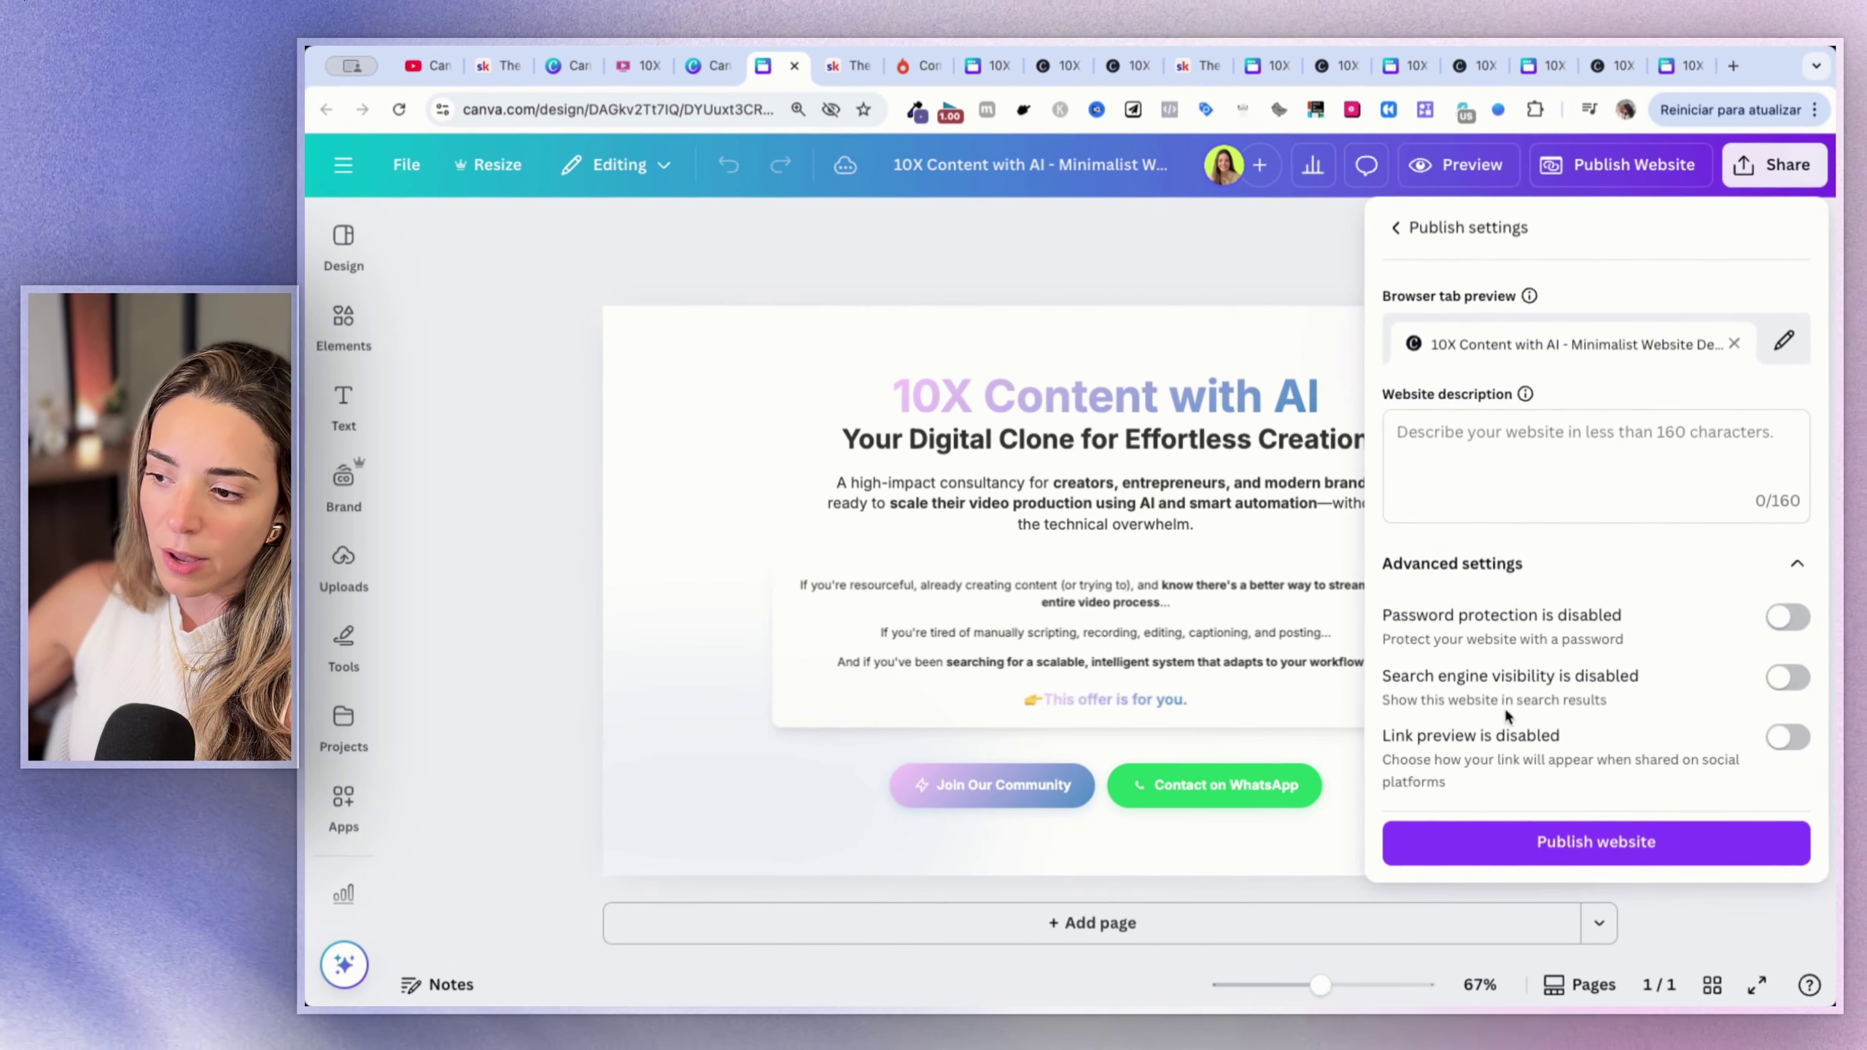
{"action": "left_click", "coordinate": [1786, 681]}
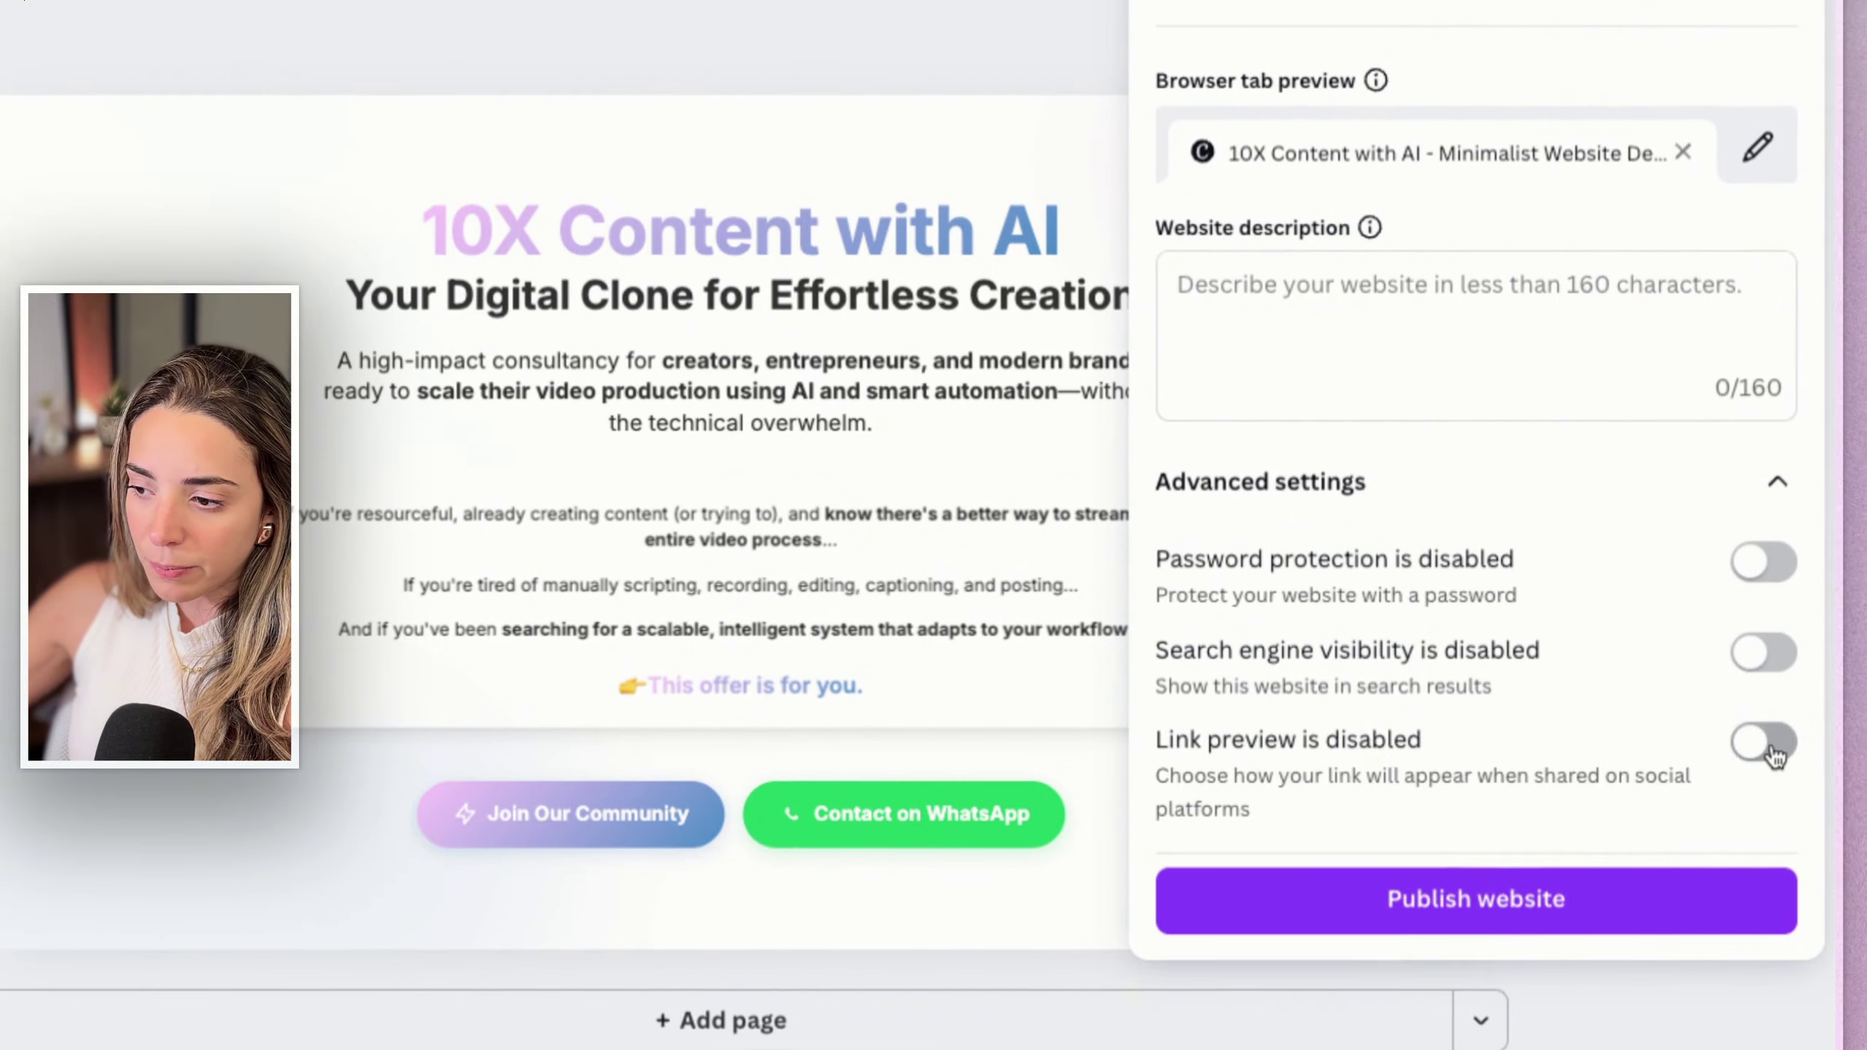
{"action": "left_click", "coordinate": [1764, 744]}
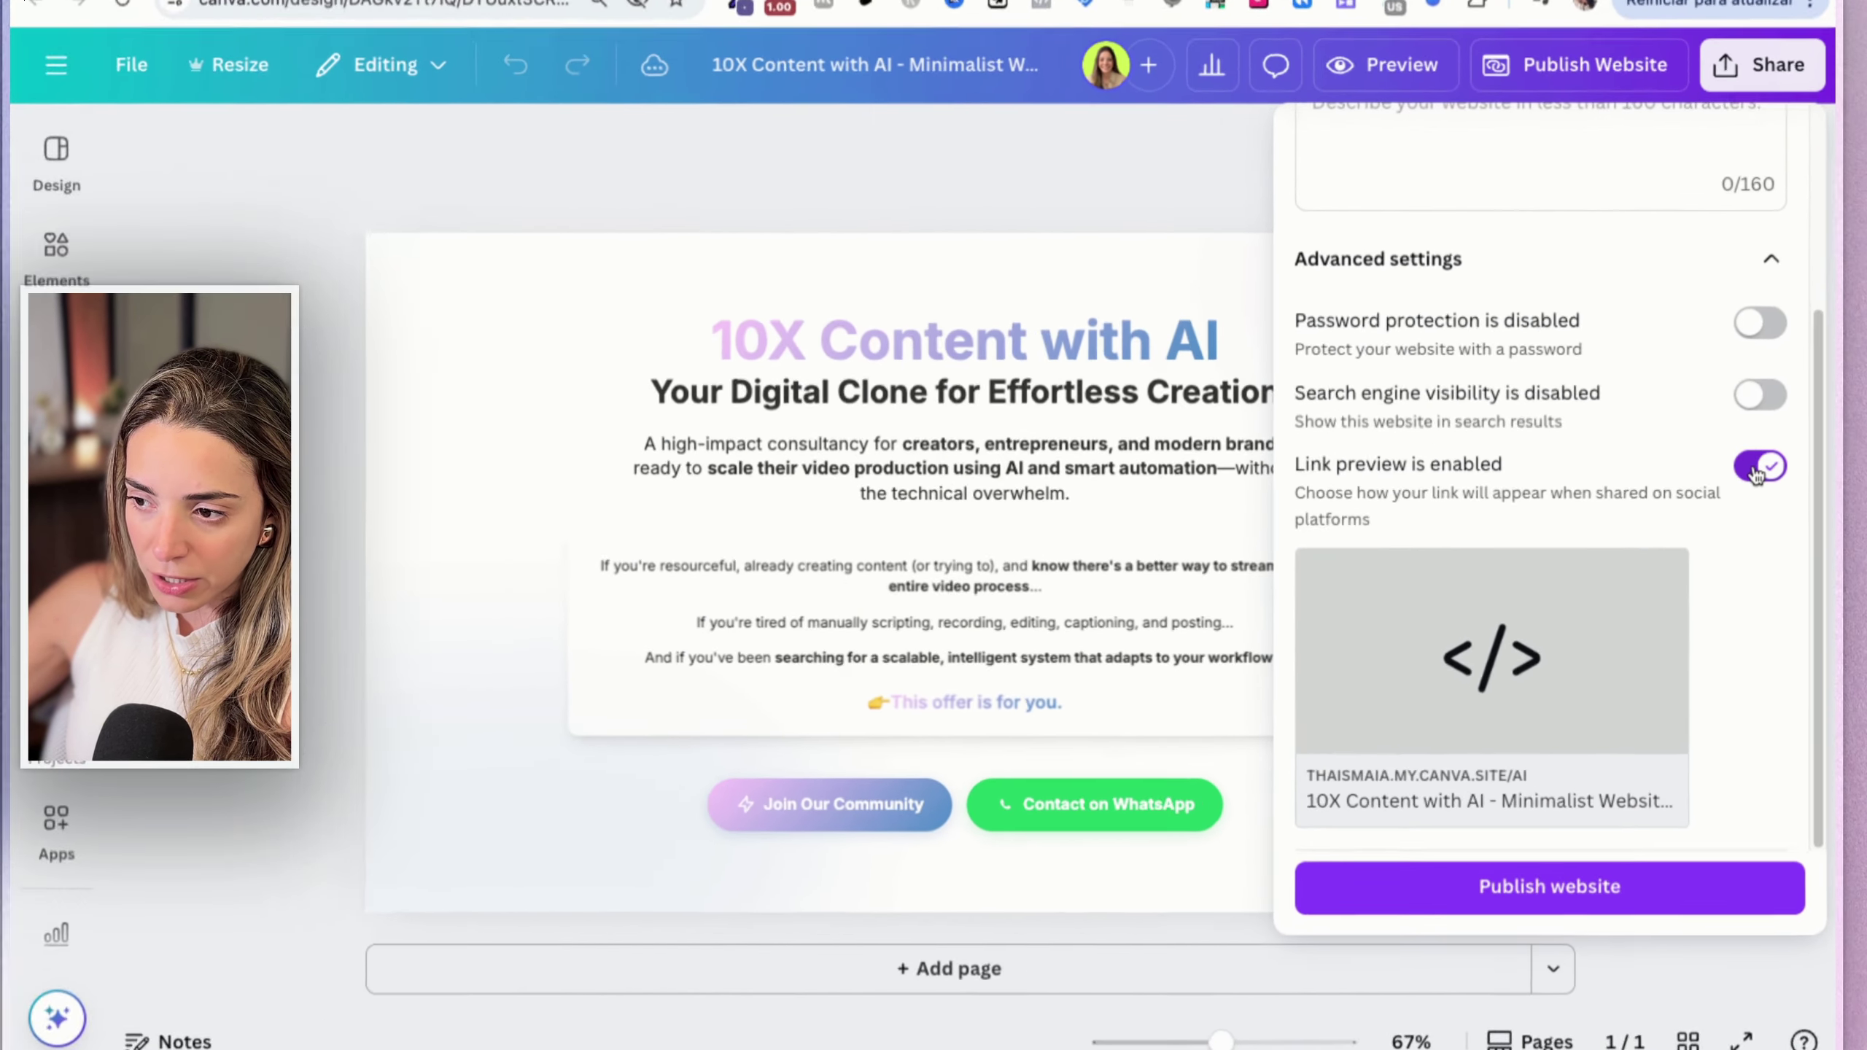
{"action": "left_click", "coordinate": [1772, 501]}
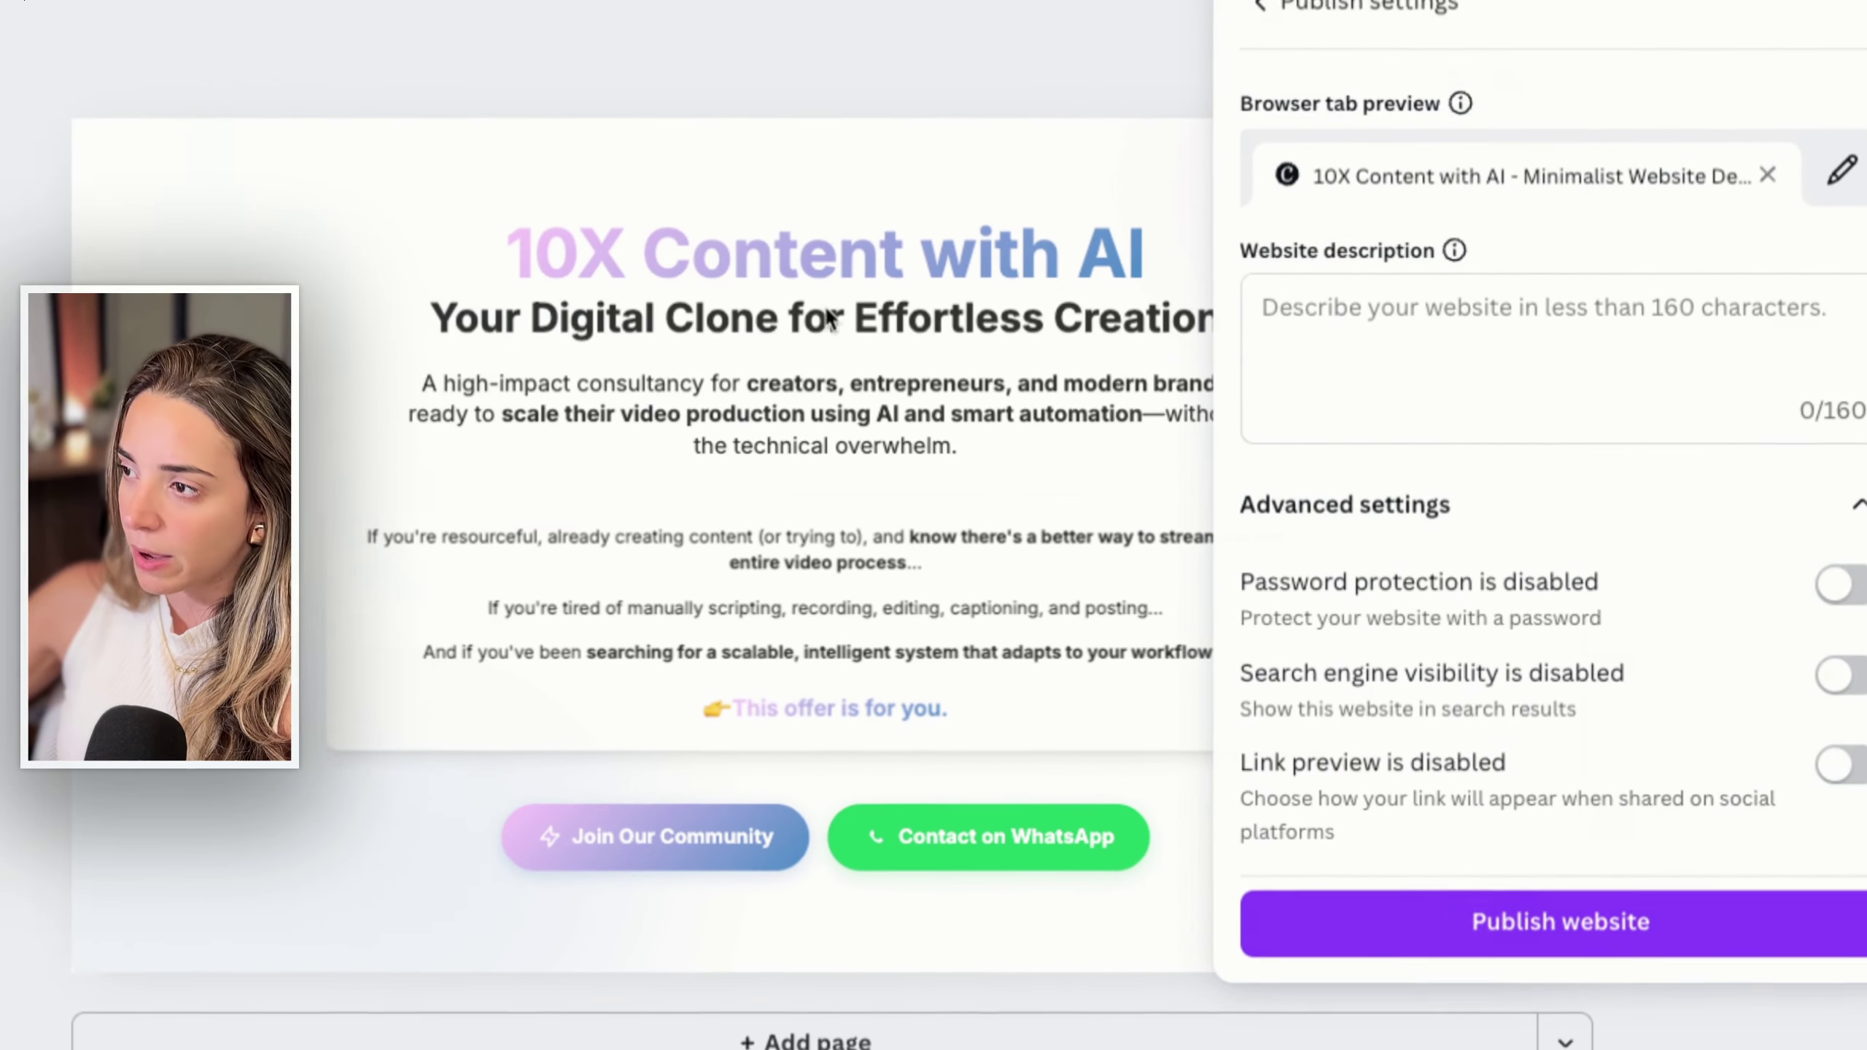
Step: Leave the publish settings, switch to the already published version of the site and try its Page 1 navigation link
{"action": "left_click", "coordinate": [742, 273]}
{"action": "left_click_drag", "start_coordinate": [1054, 72], "coordinate": [784, 71]}
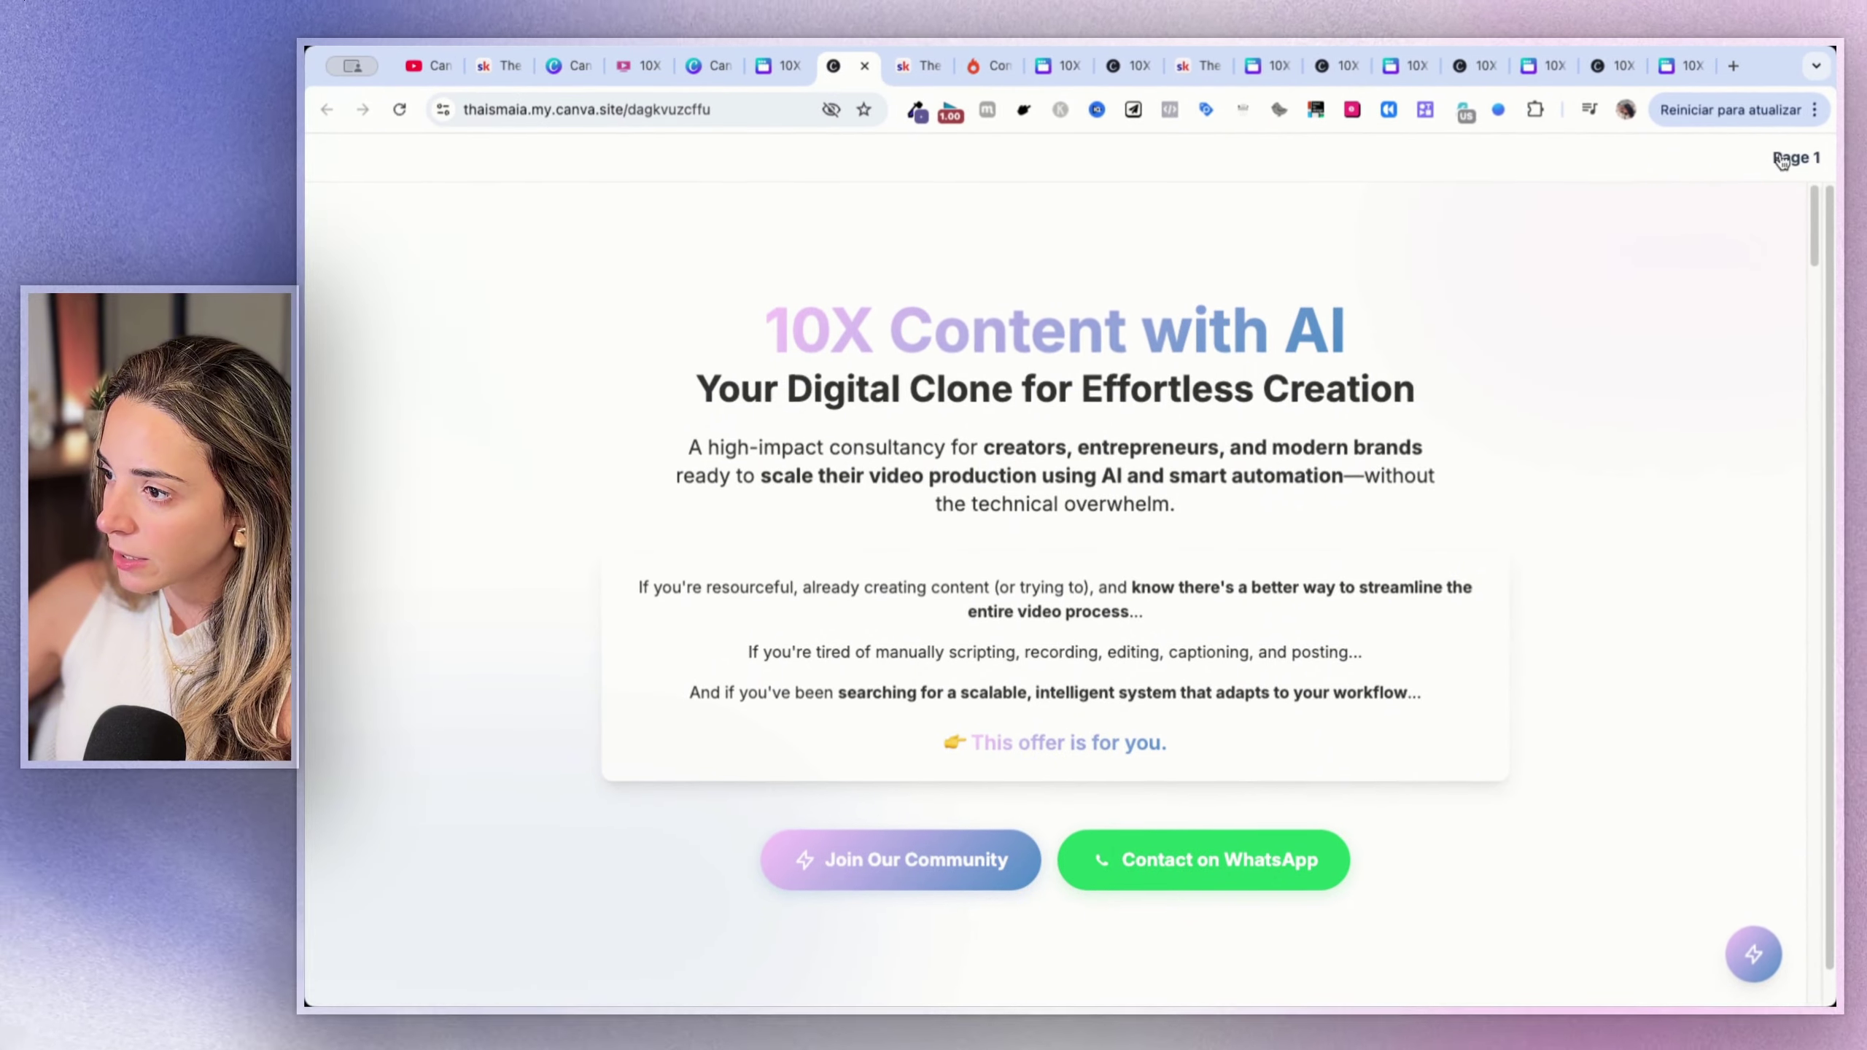
{"action": "left_click", "coordinate": [1808, 160]}
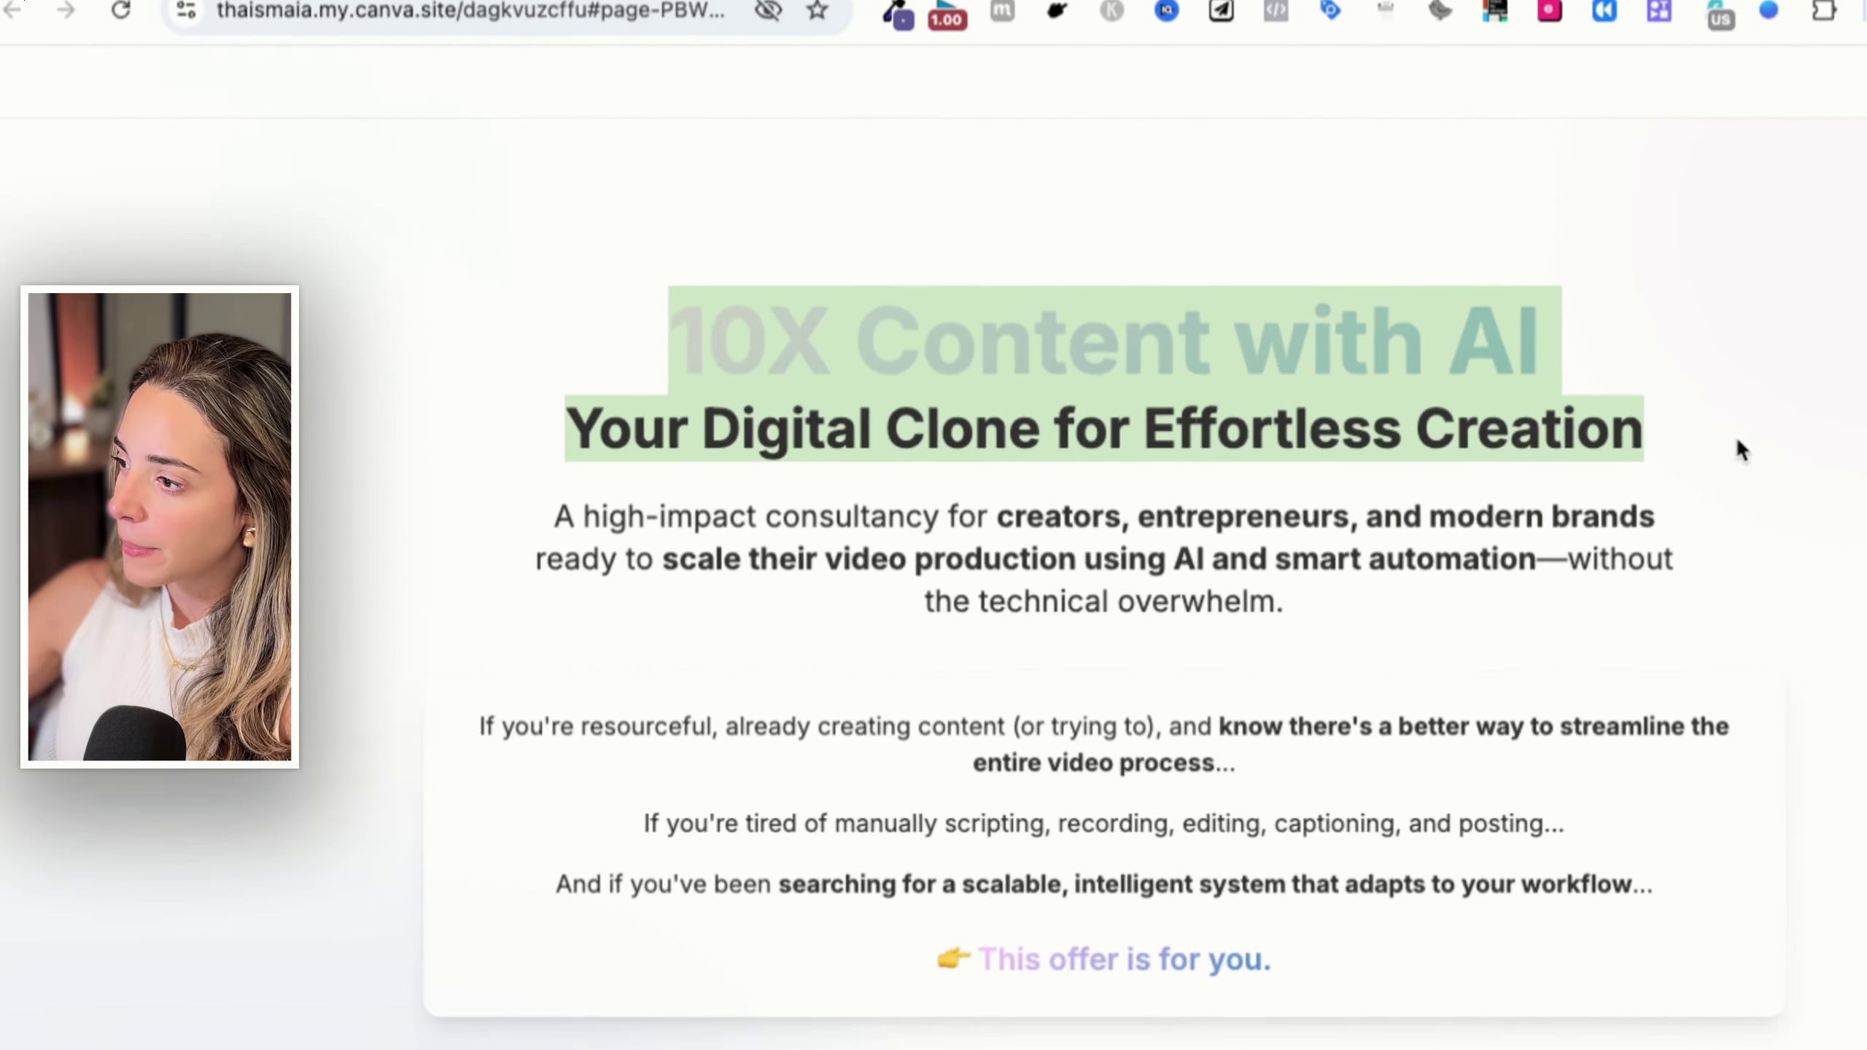
Step: View the published page's methodology section and highlight the my.canva.site domain in the site's web address
{"action": "scroll", "coordinate": [1580, 426], "scroll_direction": "down", "scroll_amount": 10}
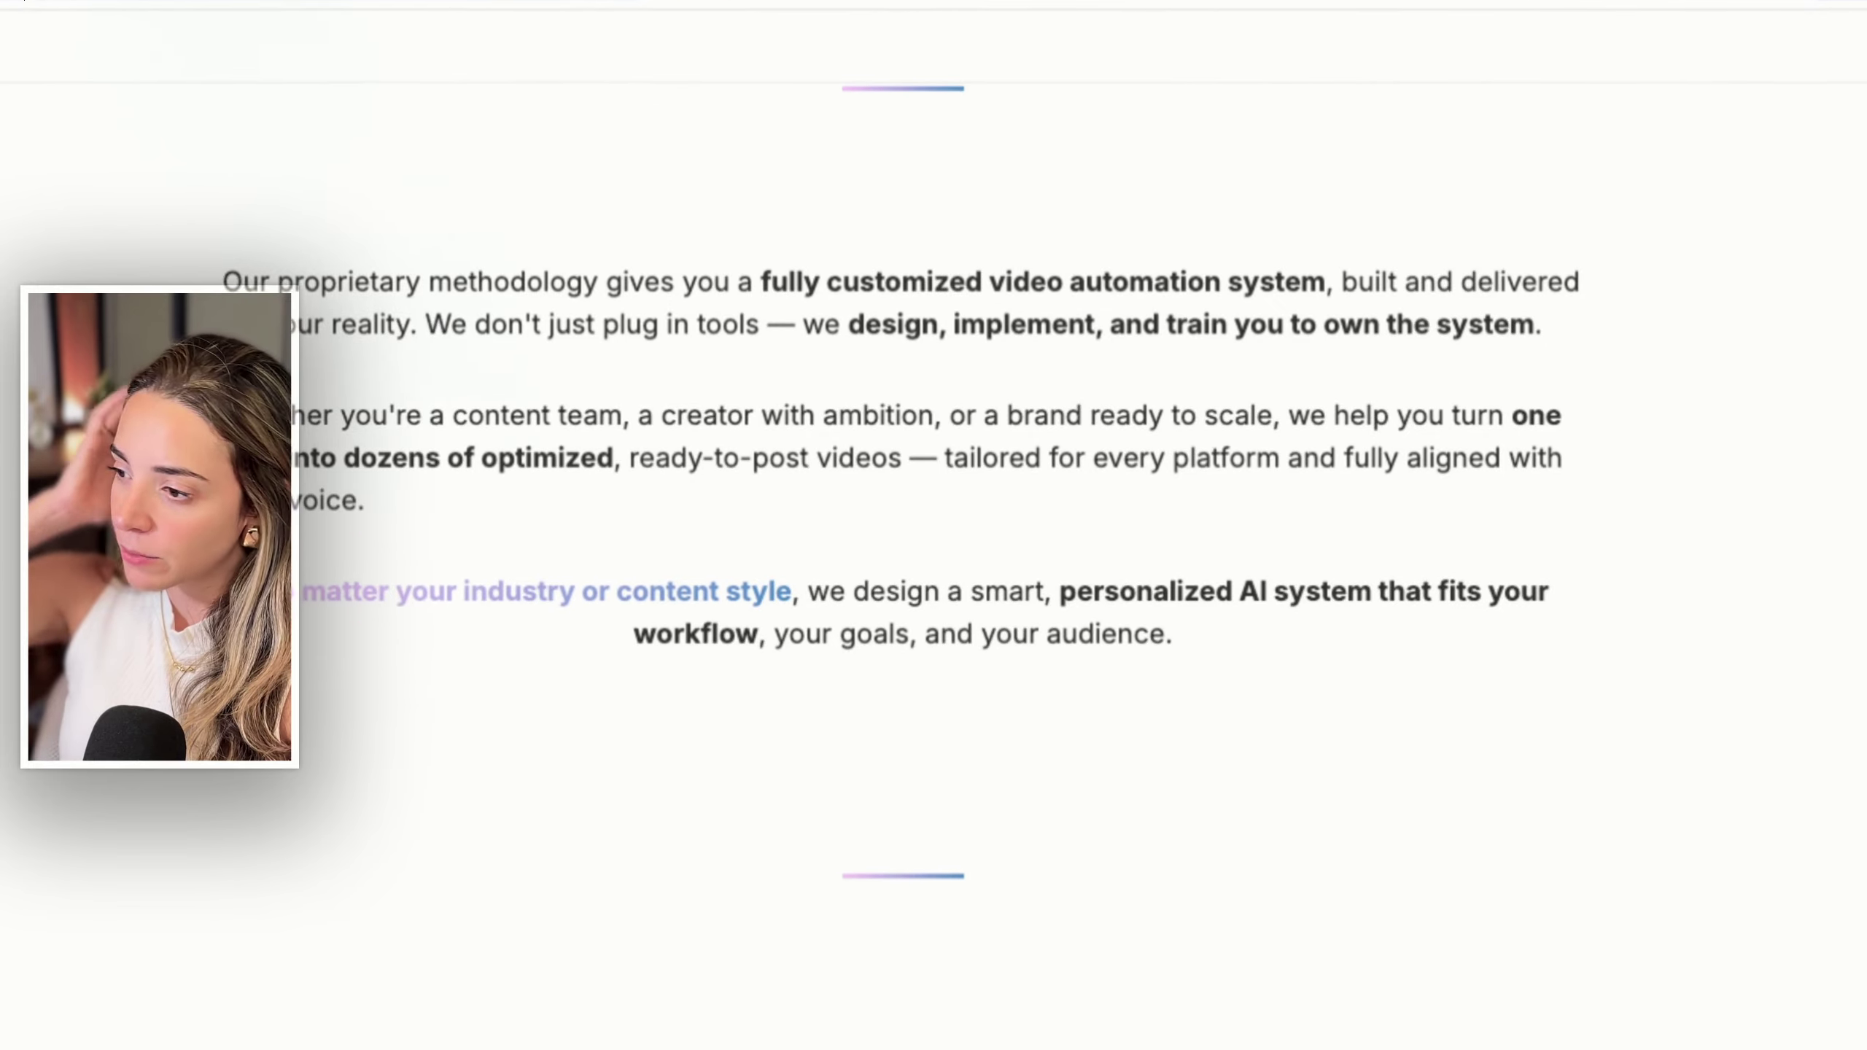
{"action": "left_click", "coordinate": [838, 141]}
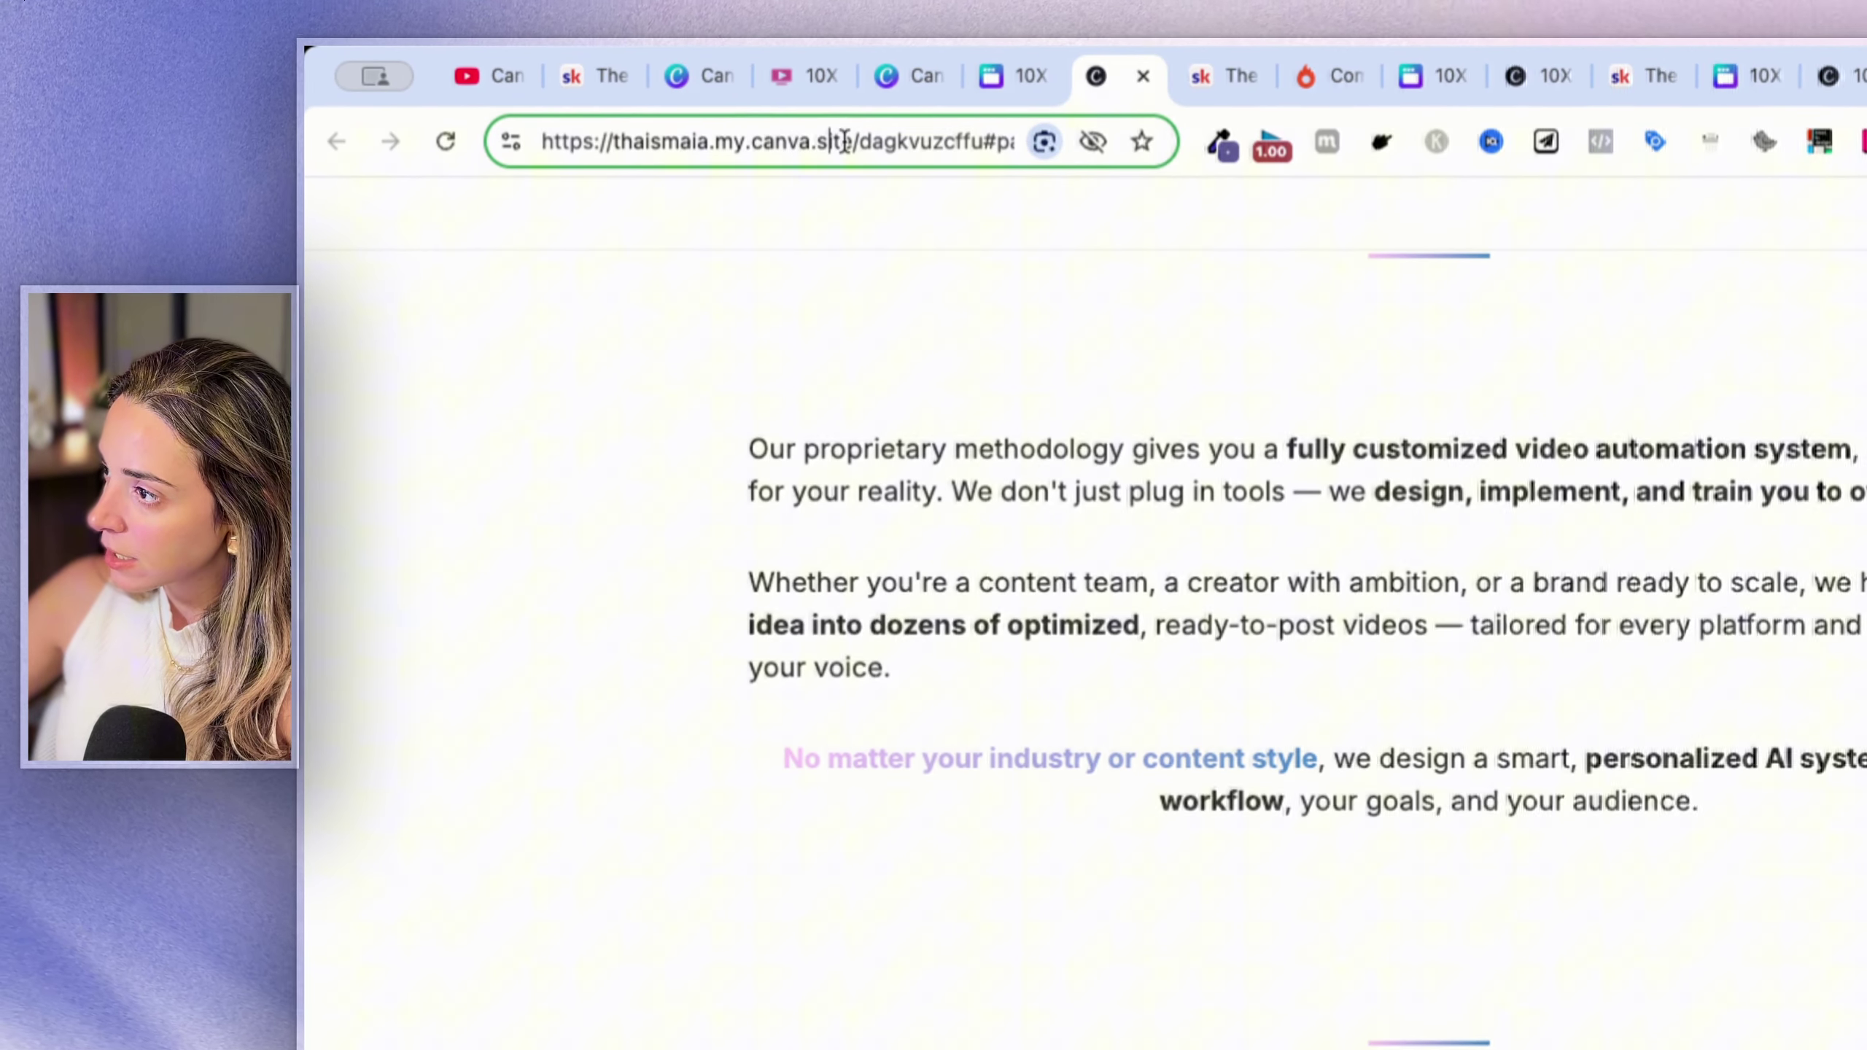
{"action": "left_click_drag", "start_coordinate": [844, 141], "coordinate": [652, 139]}
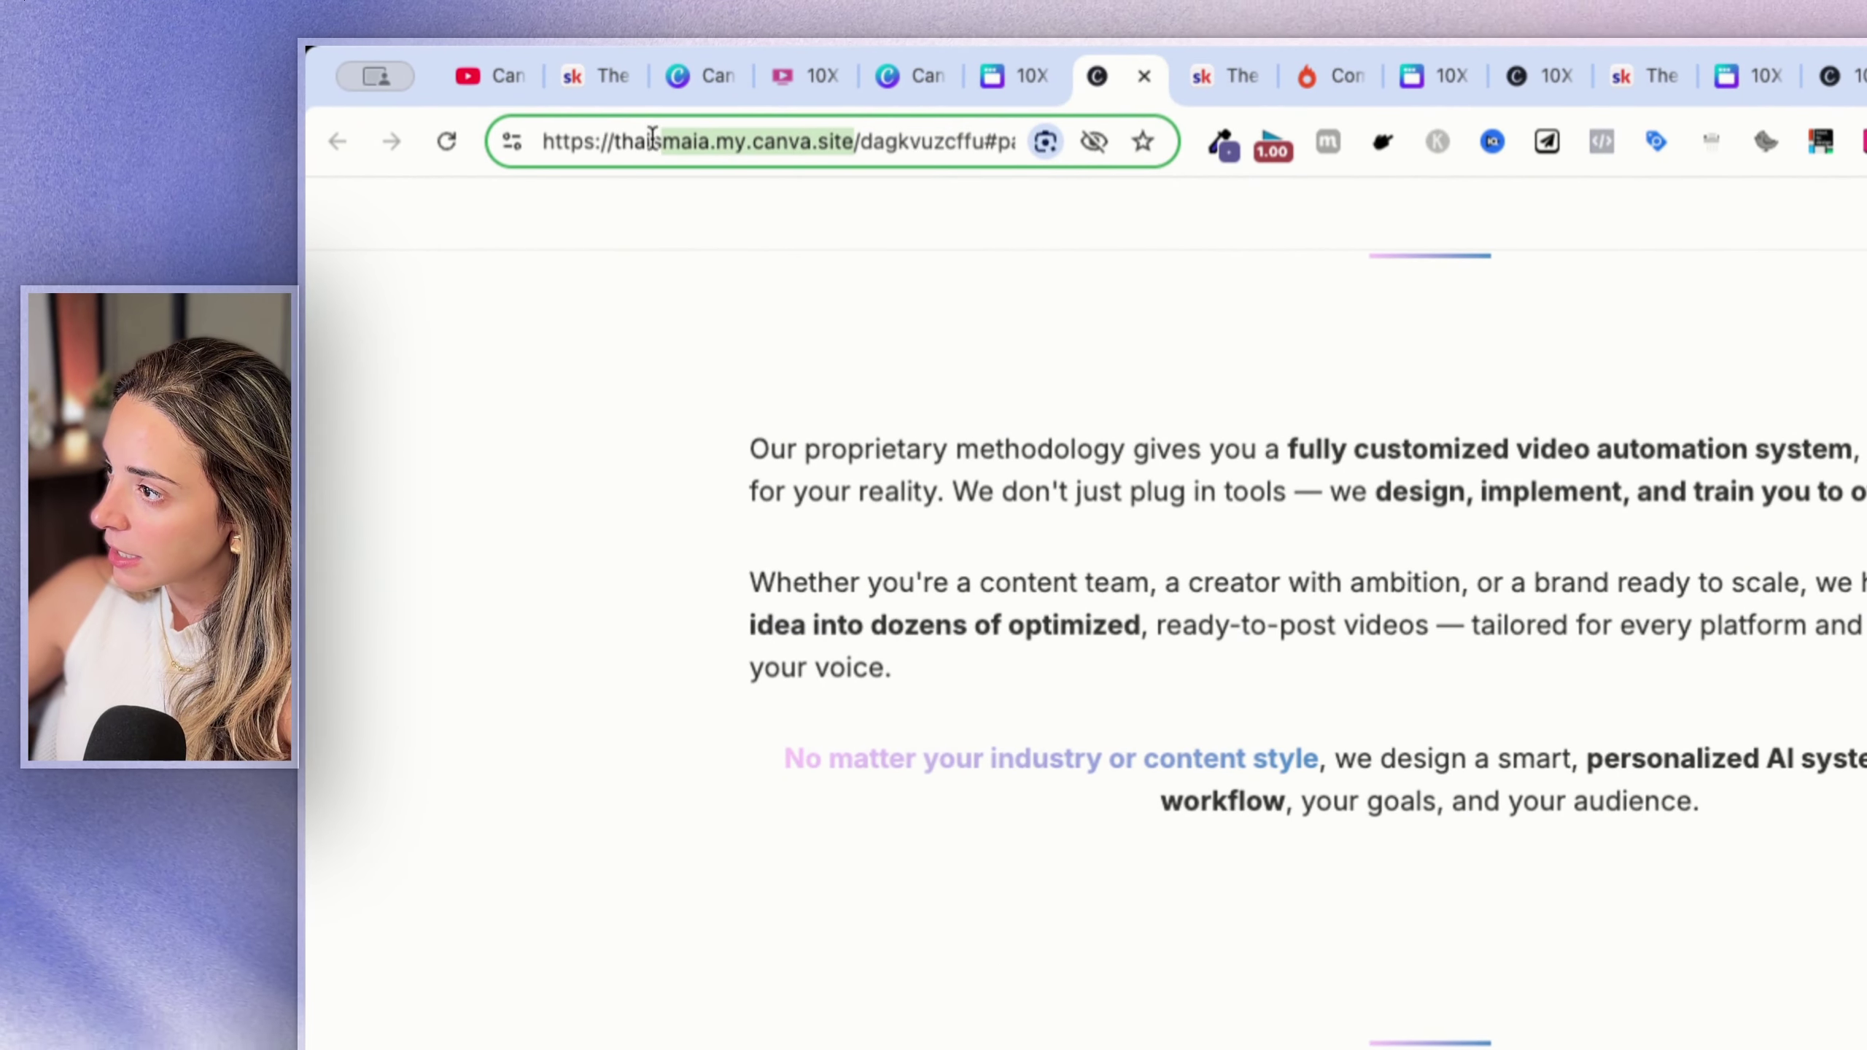
{"action": "left_click", "coordinate": [551, 404]}
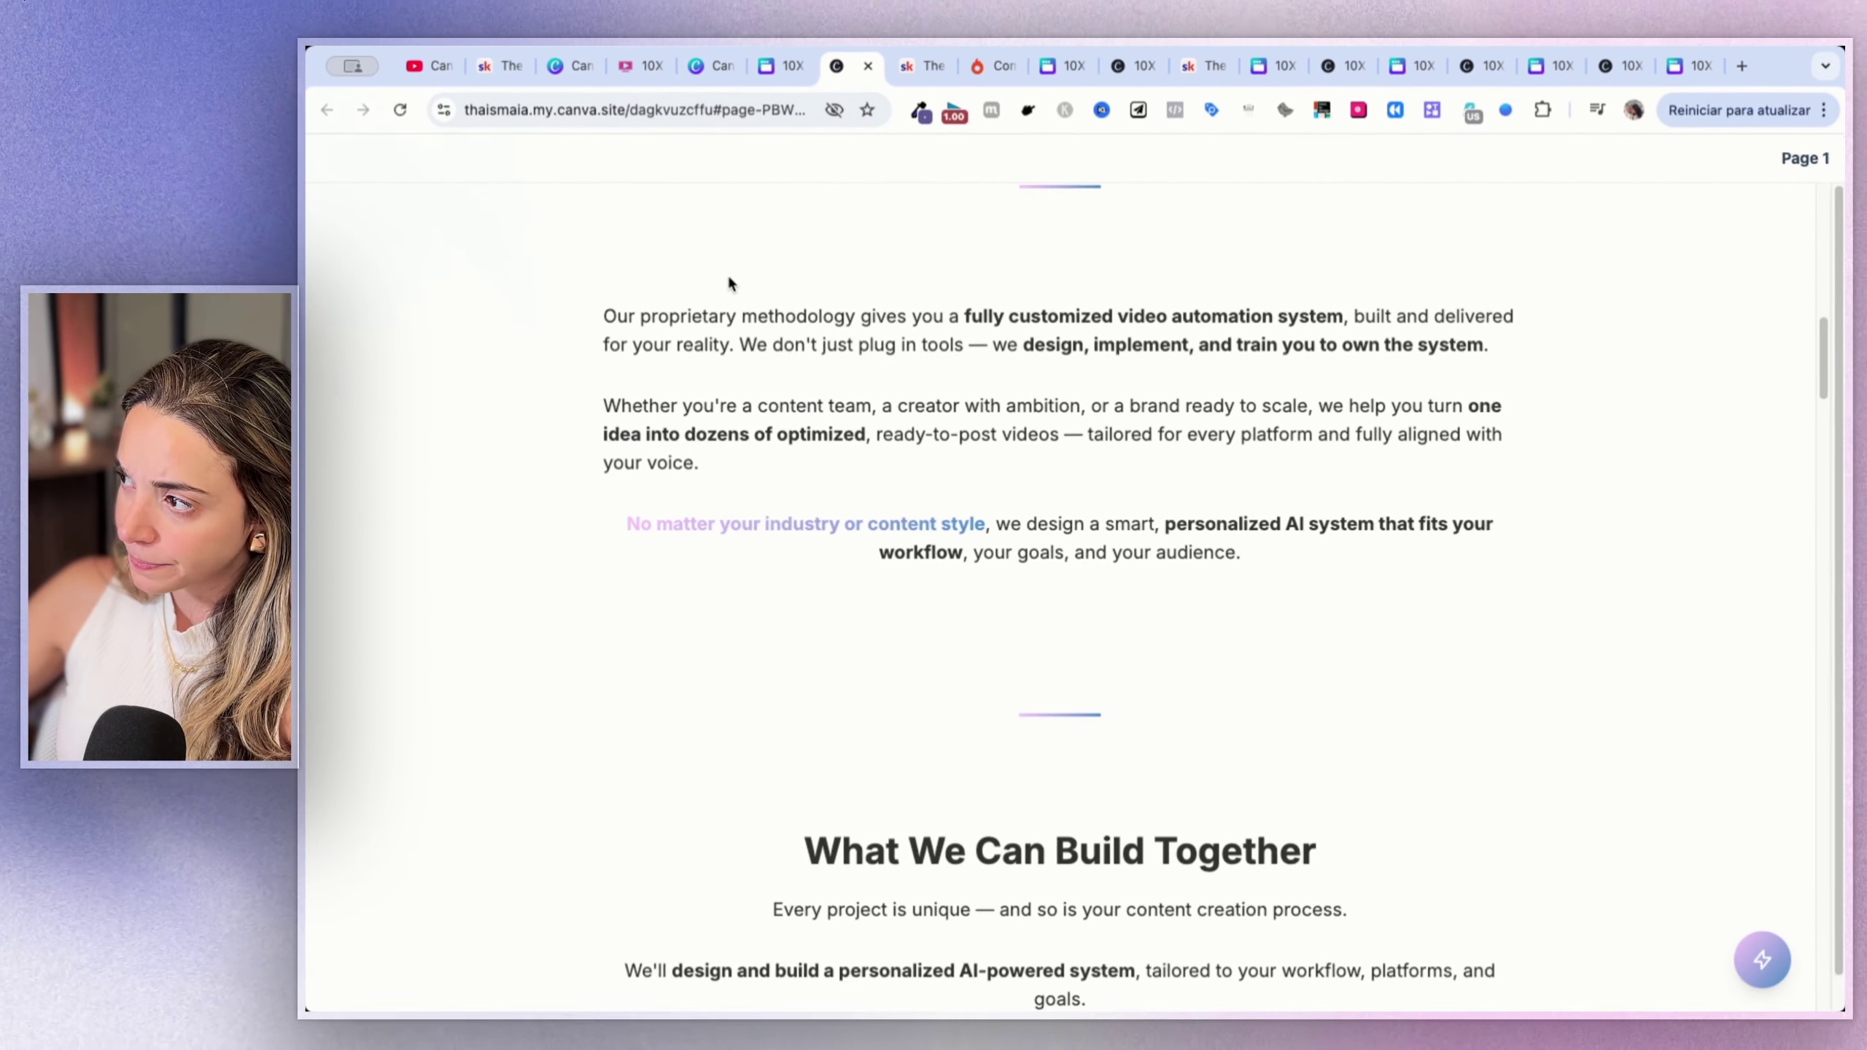
Step: Test the published page's contact buttons, copy the link from the Contact on WhatsApp dialog and close it
{"action": "scroll", "coordinate": [1017, 321], "scroll_direction": "up", "scroll_amount": 15}
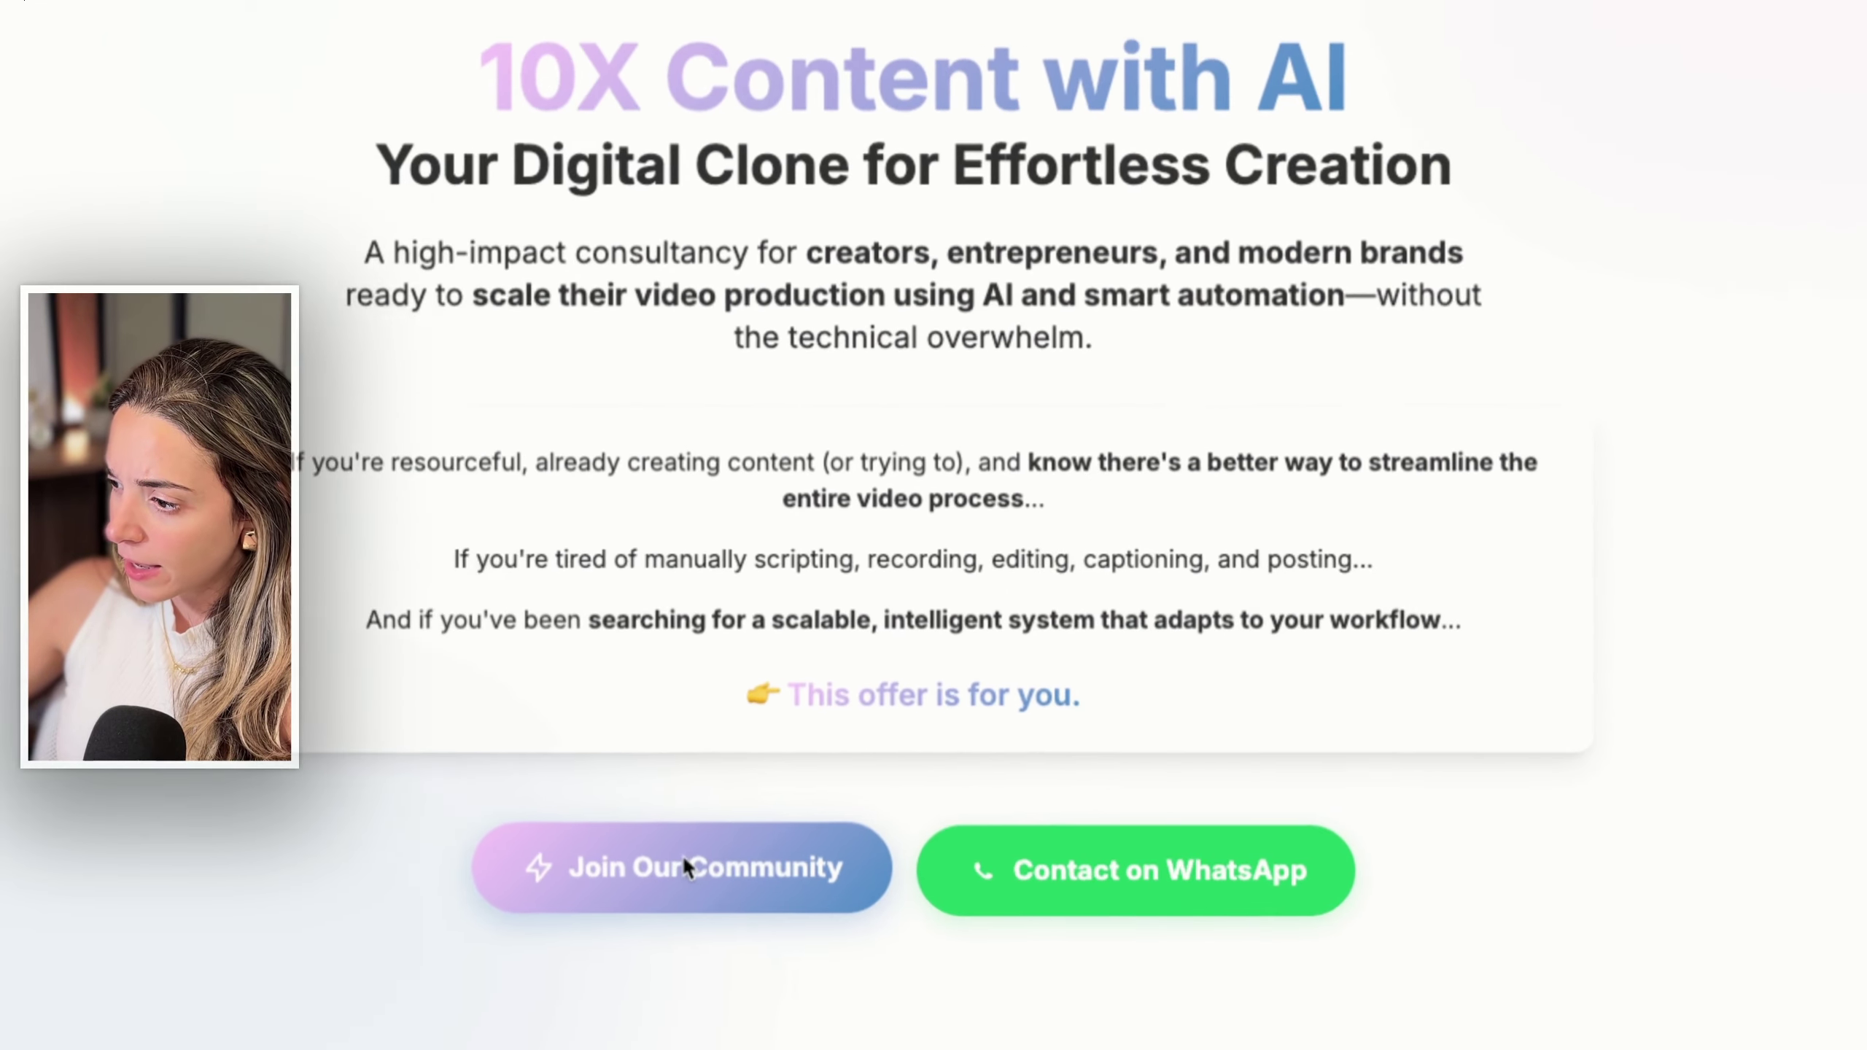
{"action": "left_click", "coordinate": [982, 860]}
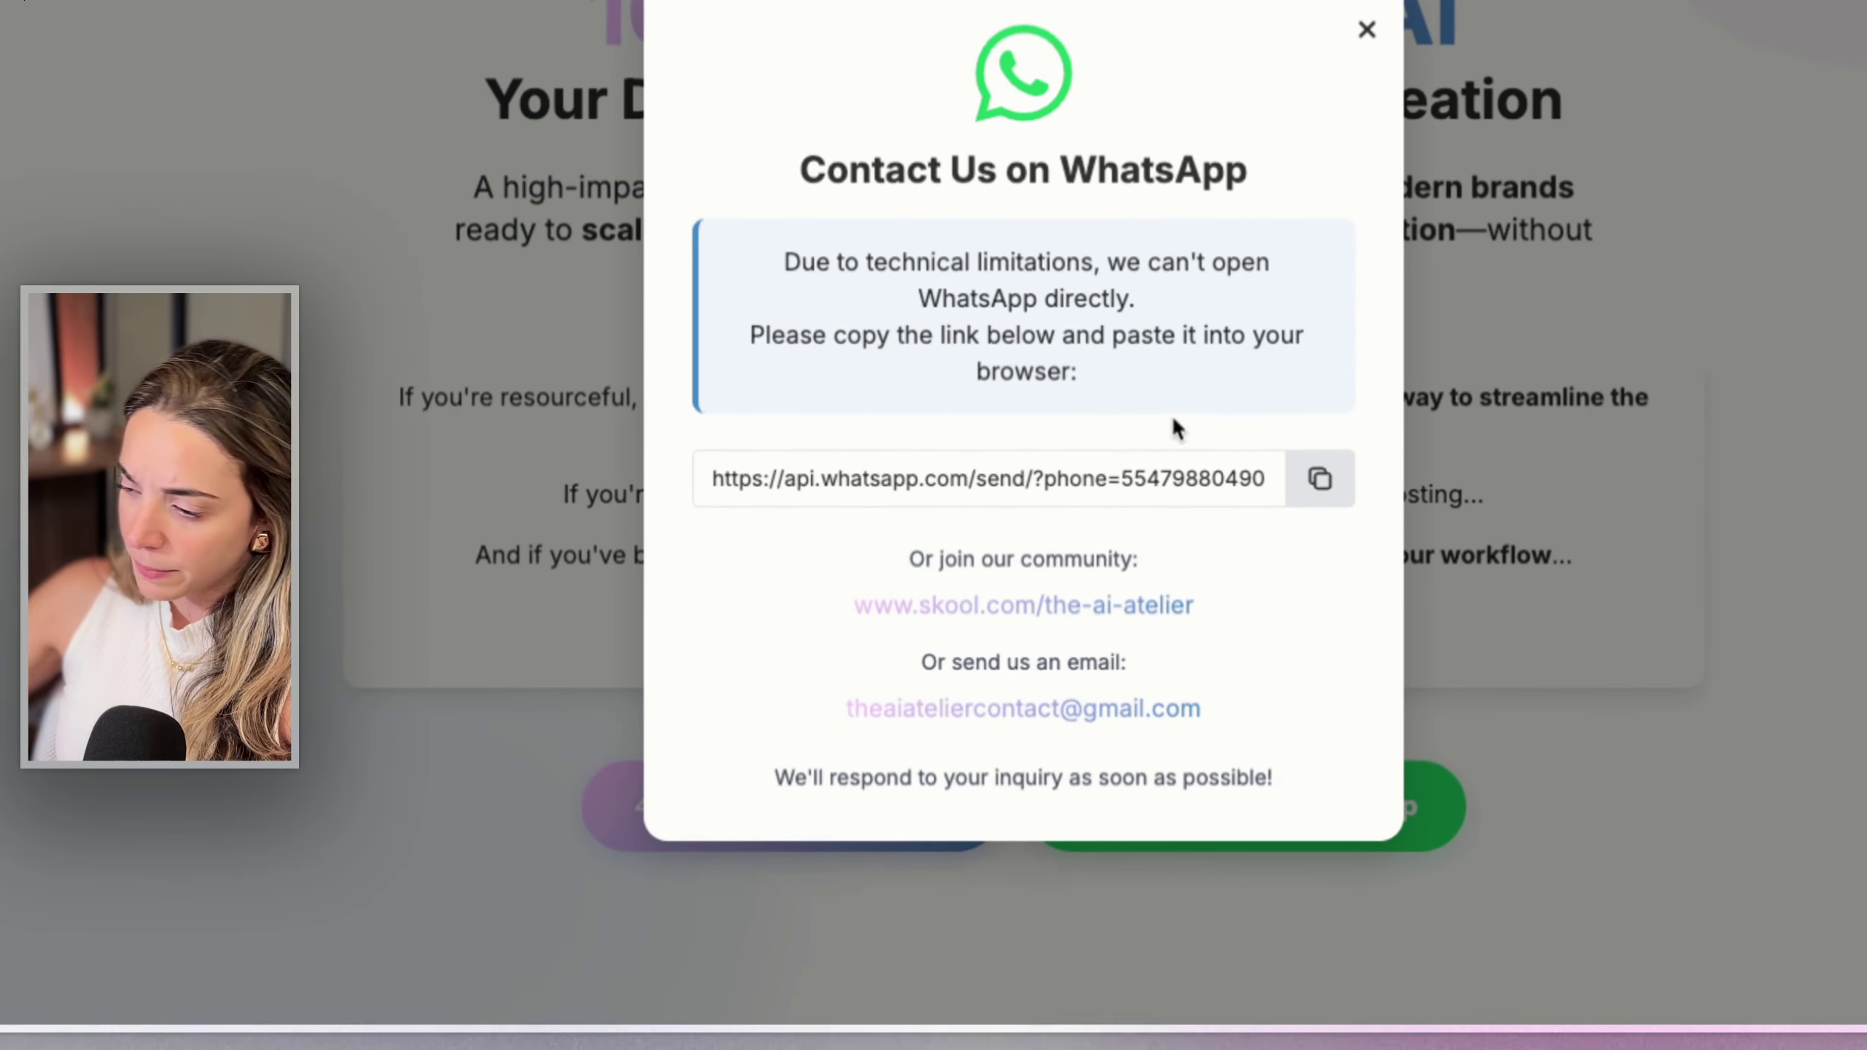
{"action": "left_click", "coordinate": [1319, 478]}
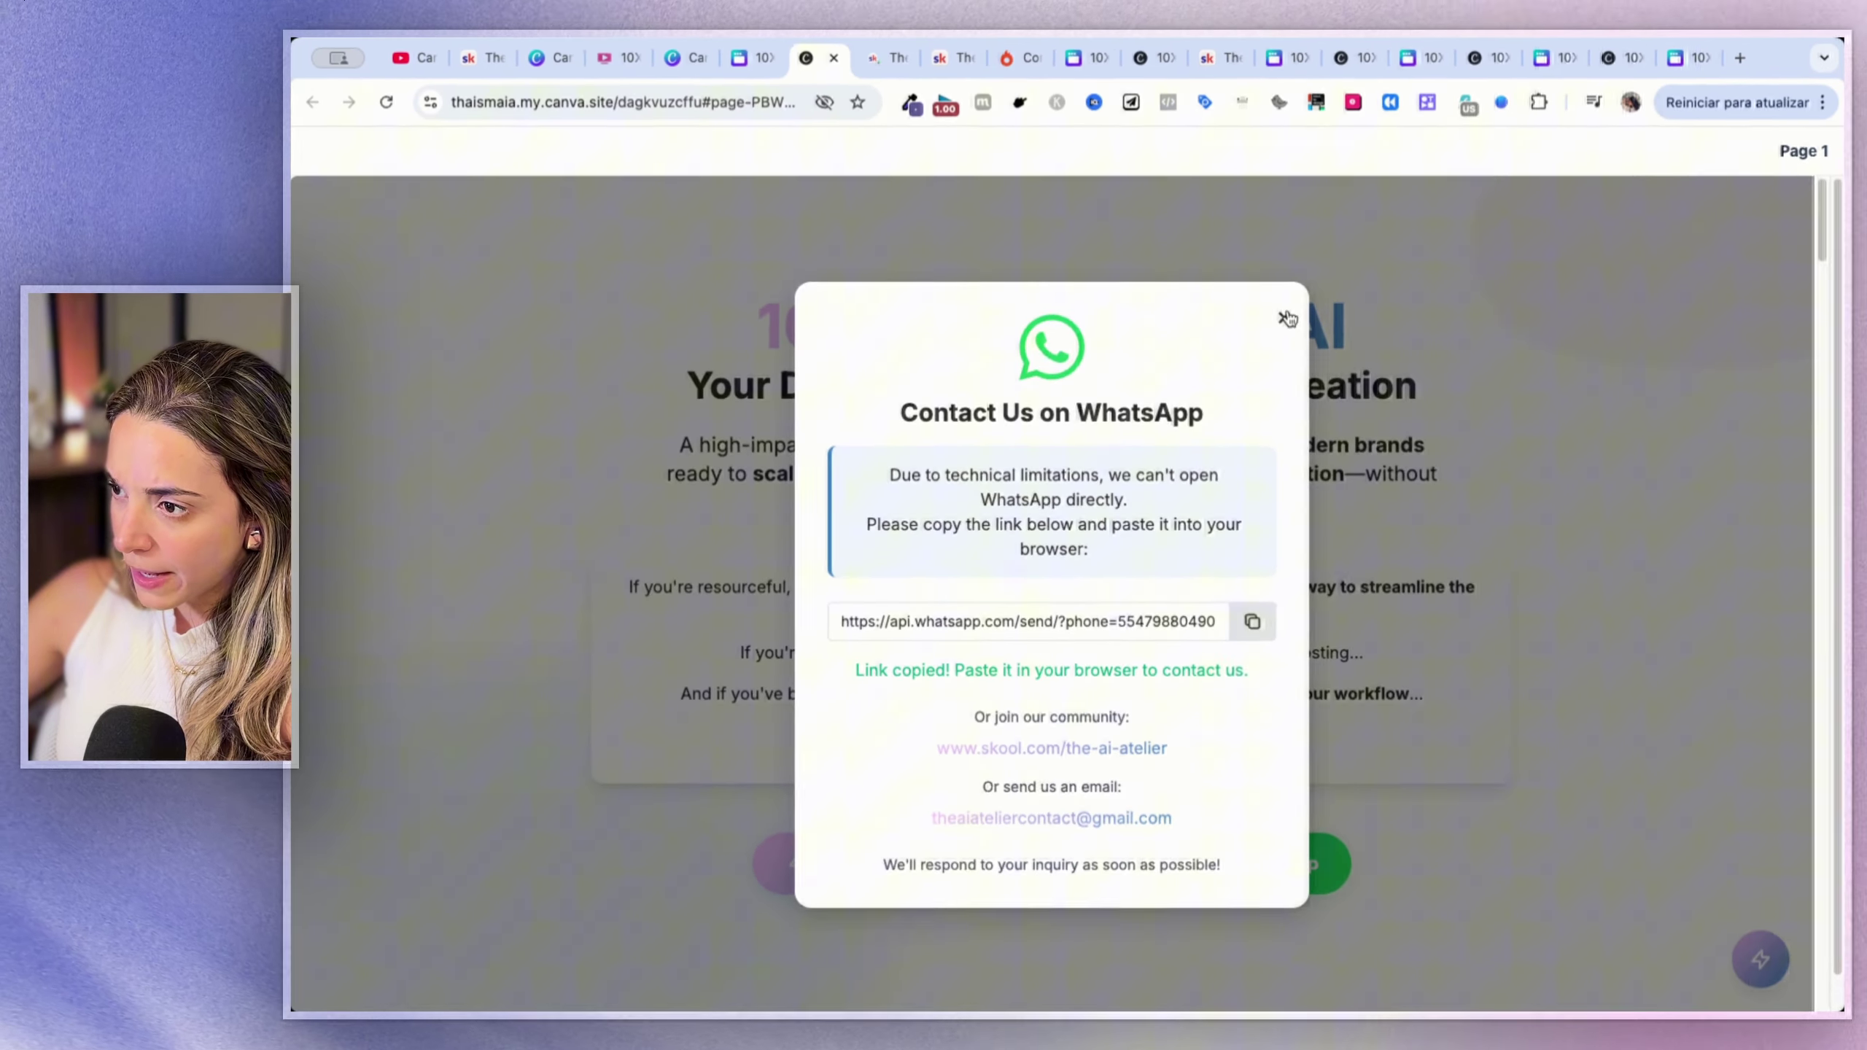
{"action": "left_click", "coordinate": [1299, 115]}
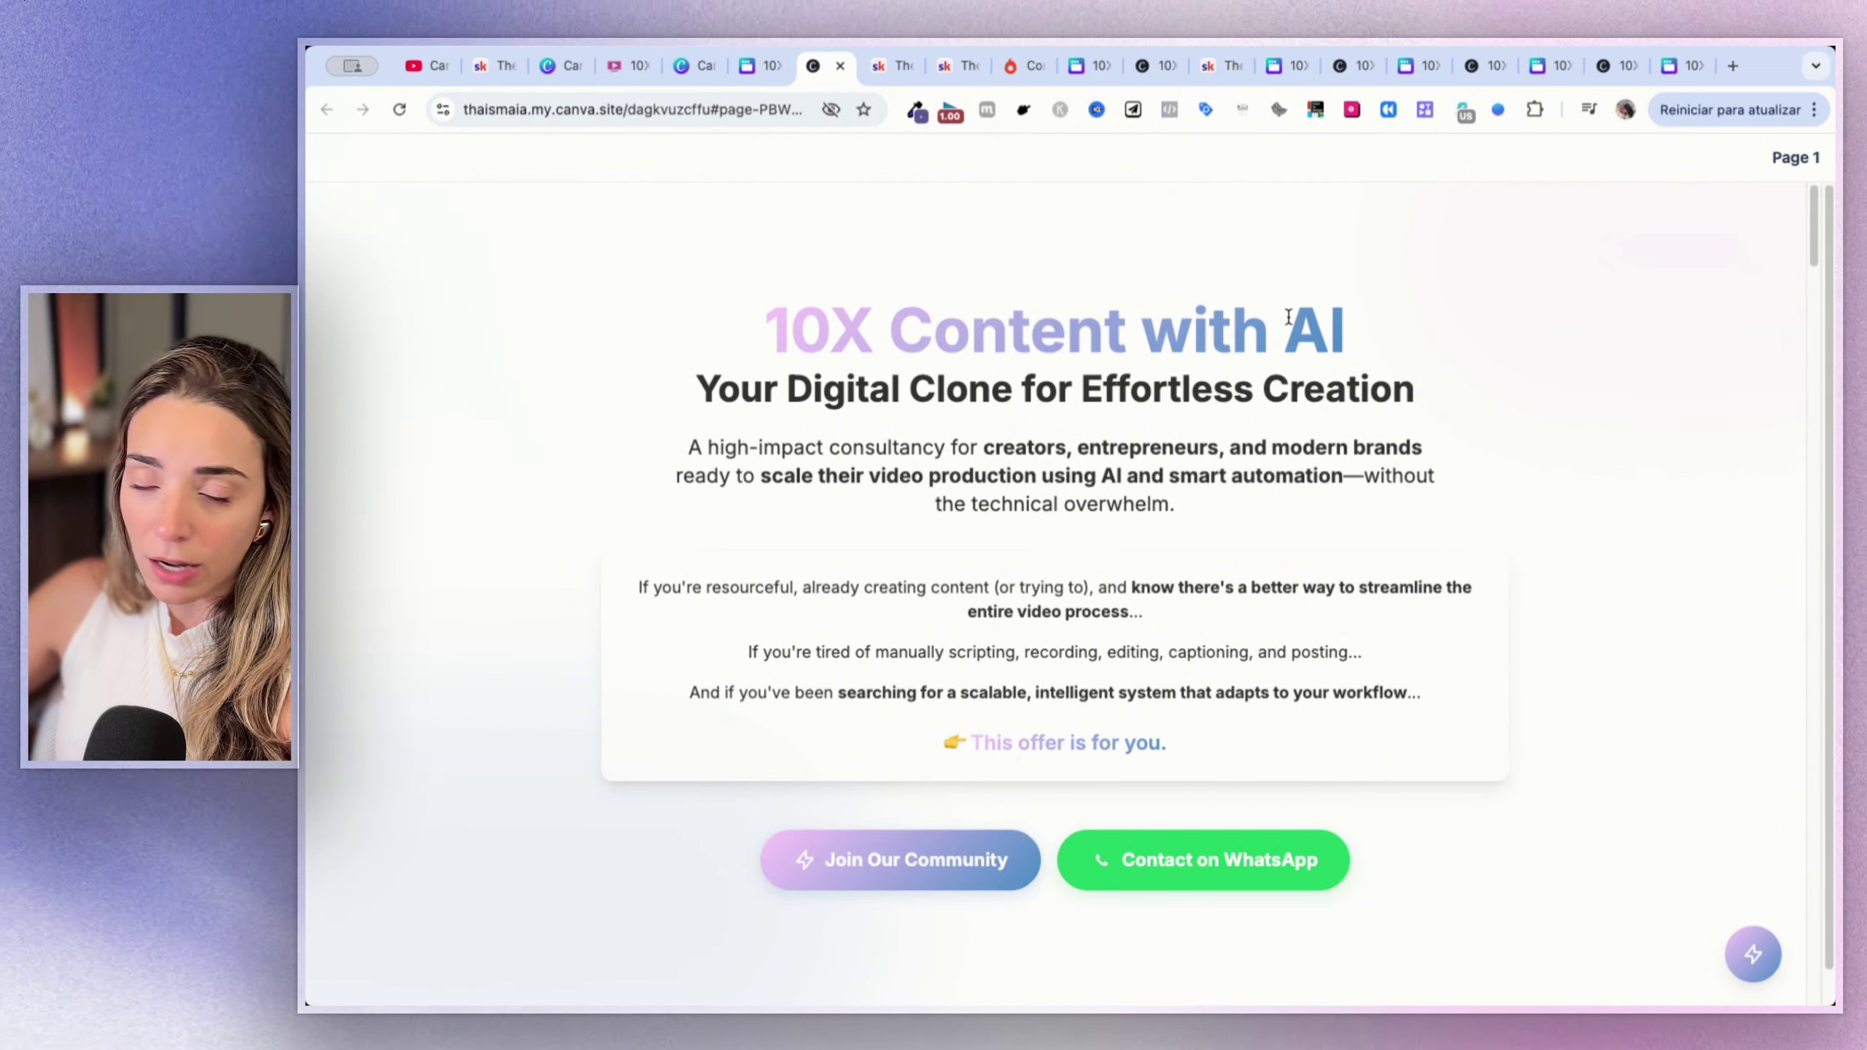
Step: Review the published page's sections from the offer items and Who This Is For down to the footer, and return to the headline
{"action": "scroll", "coordinate": [1288, 316], "scroll_direction": "down", "scroll_amount": 10}
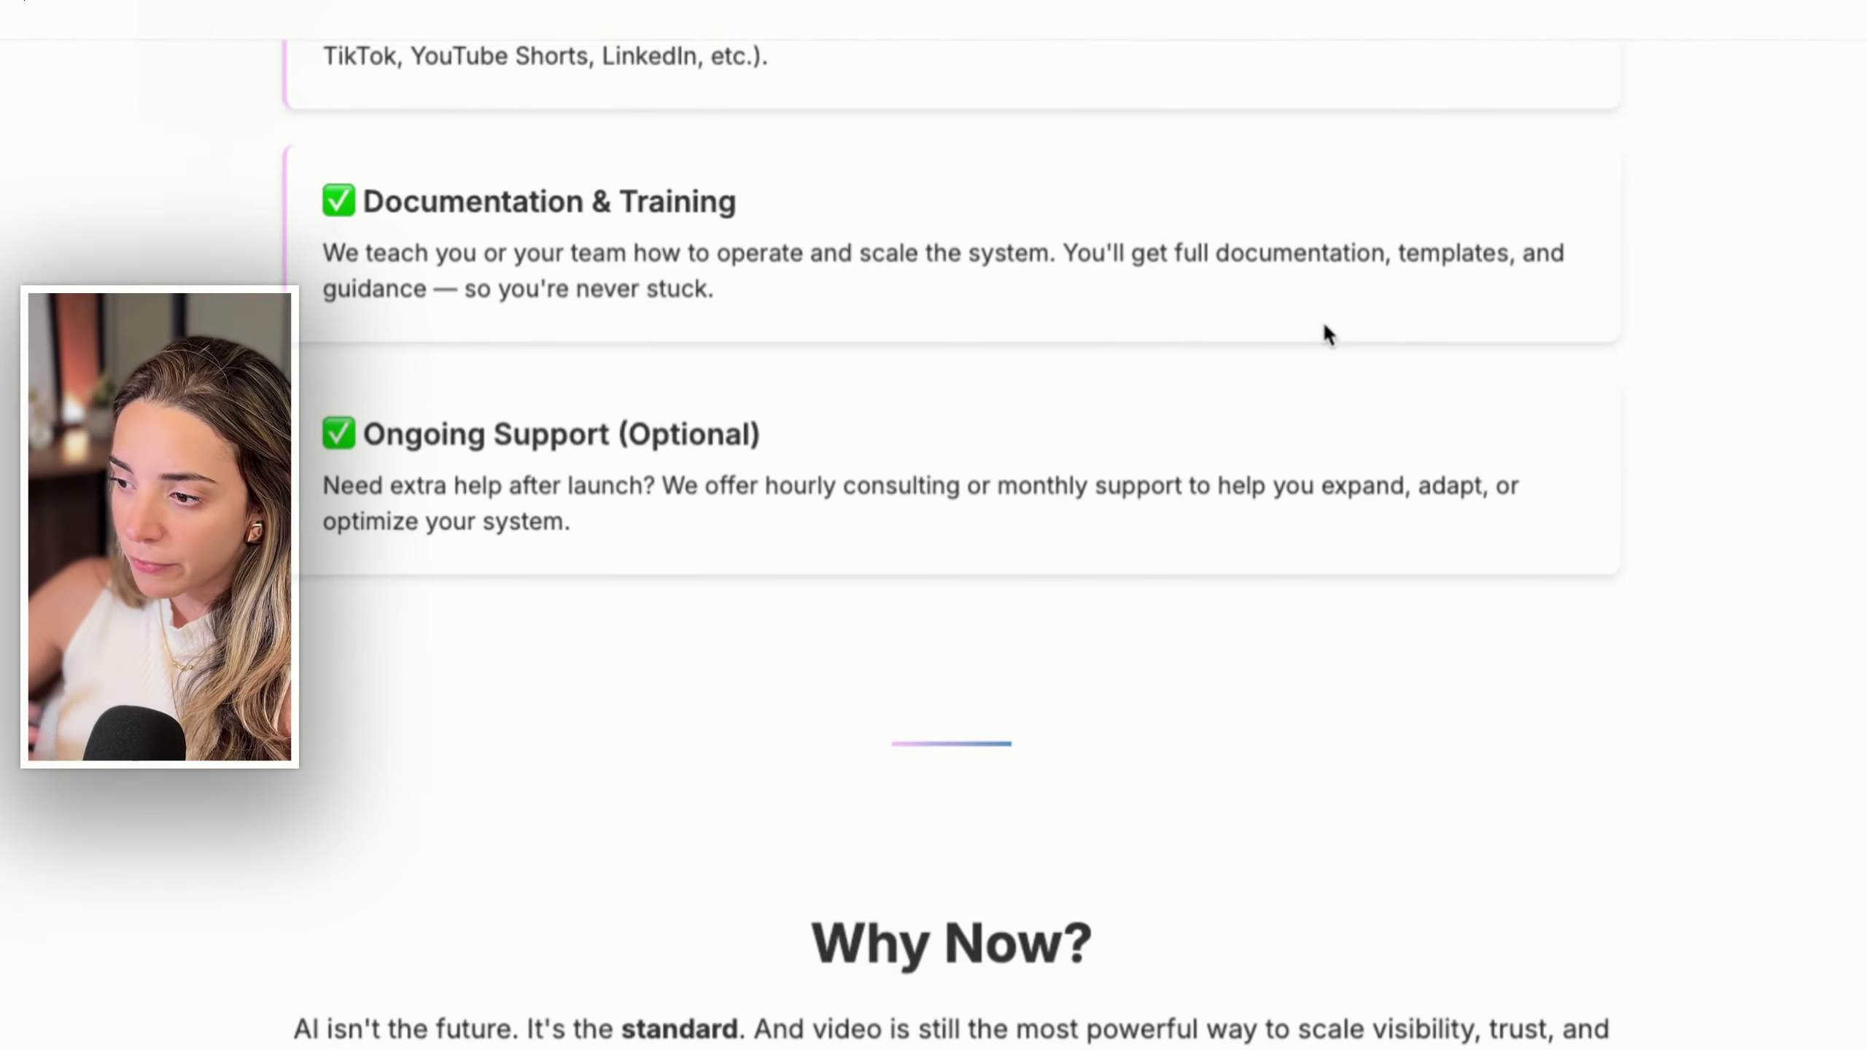
{"action": "scroll", "coordinate": [1322, 331], "scroll_direction": "down", "scroll_amount": 15}
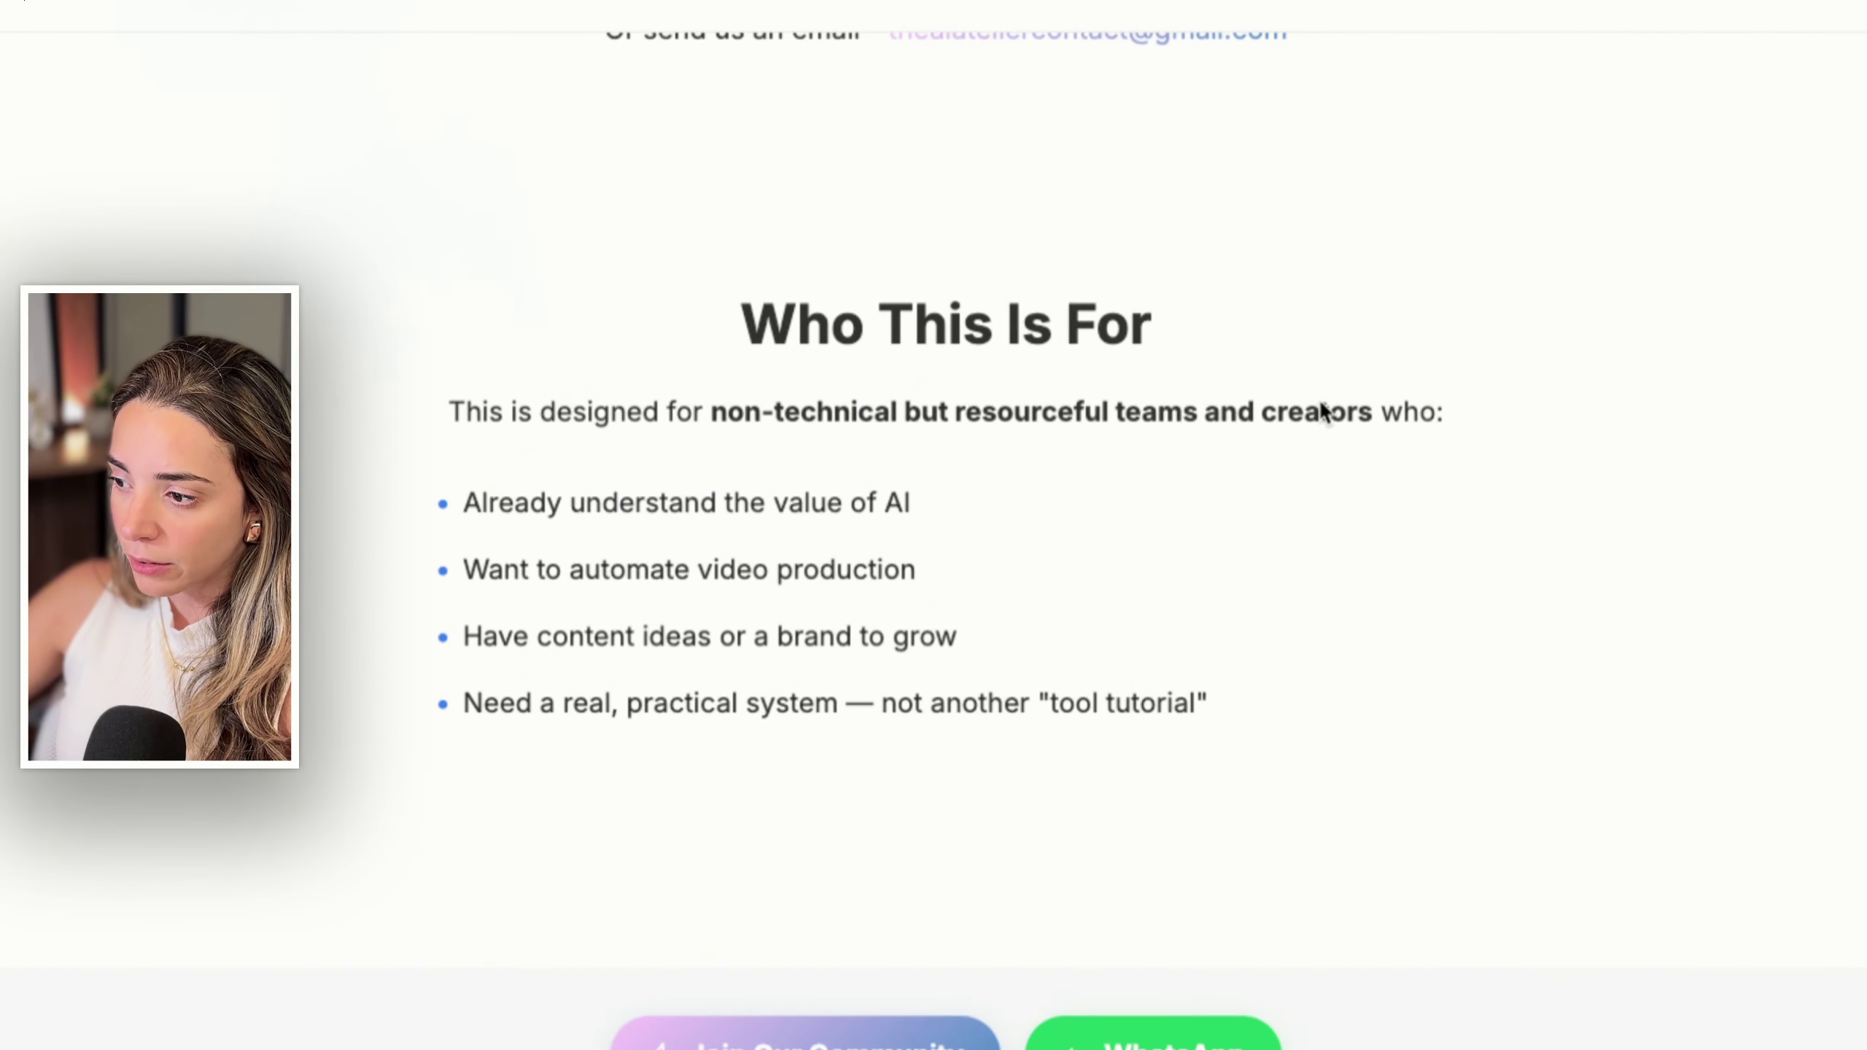
{"action": "scroll", "coordinate": [1319, 408], "scroll_direction": "up", "scroll_amount": 1}
{"action": "scroll", "coordinate": [1323, 408], "scroll_direction": "down", "scroll_amount": 1}
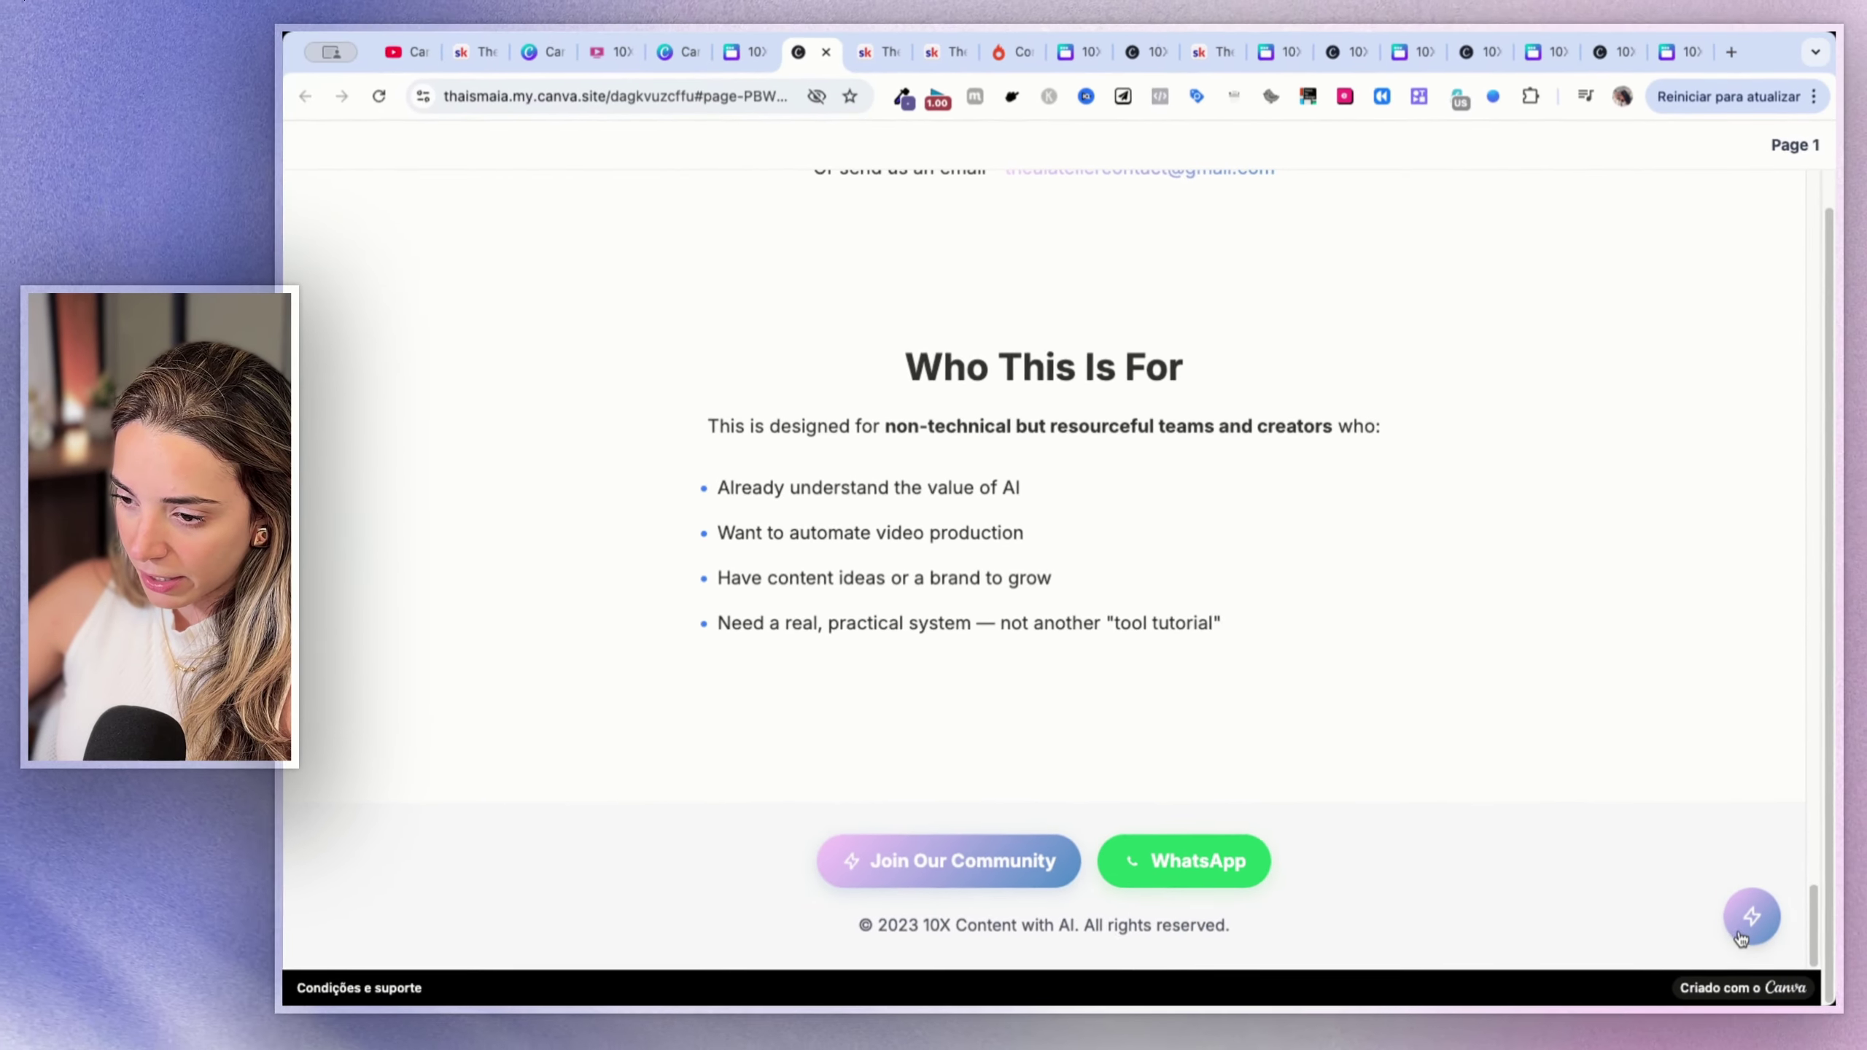
{"action": "scroll", "coordinate": [1581, 531], "scroll_direction": "up", "scroll_amount": 20}
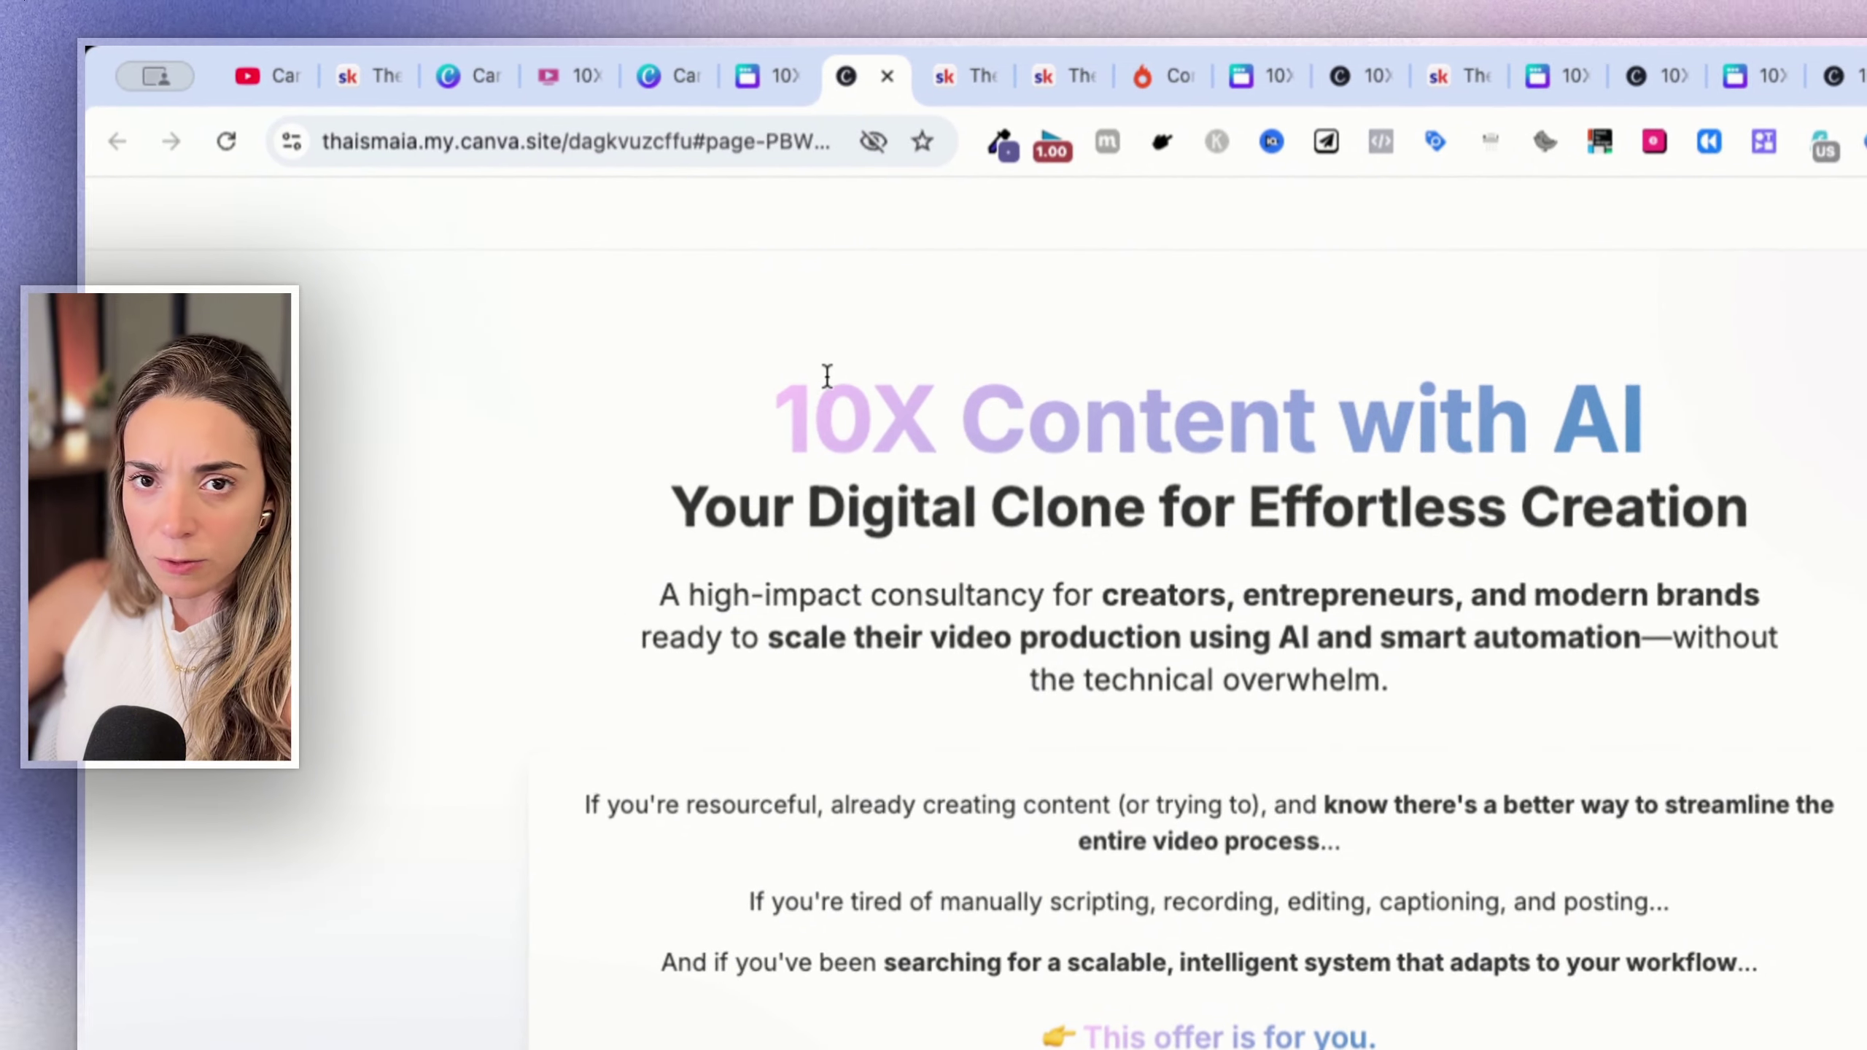
Step: Highlight the "10X Content with AI" headline, view the What We Can Build Together section and return to the page's beginning
{"action": "left_click_drag", "start_coordinate": [794, 396], "coordinate": [1633, 692]}
{"action": "left_click", "coordinate": [1628, 699]}
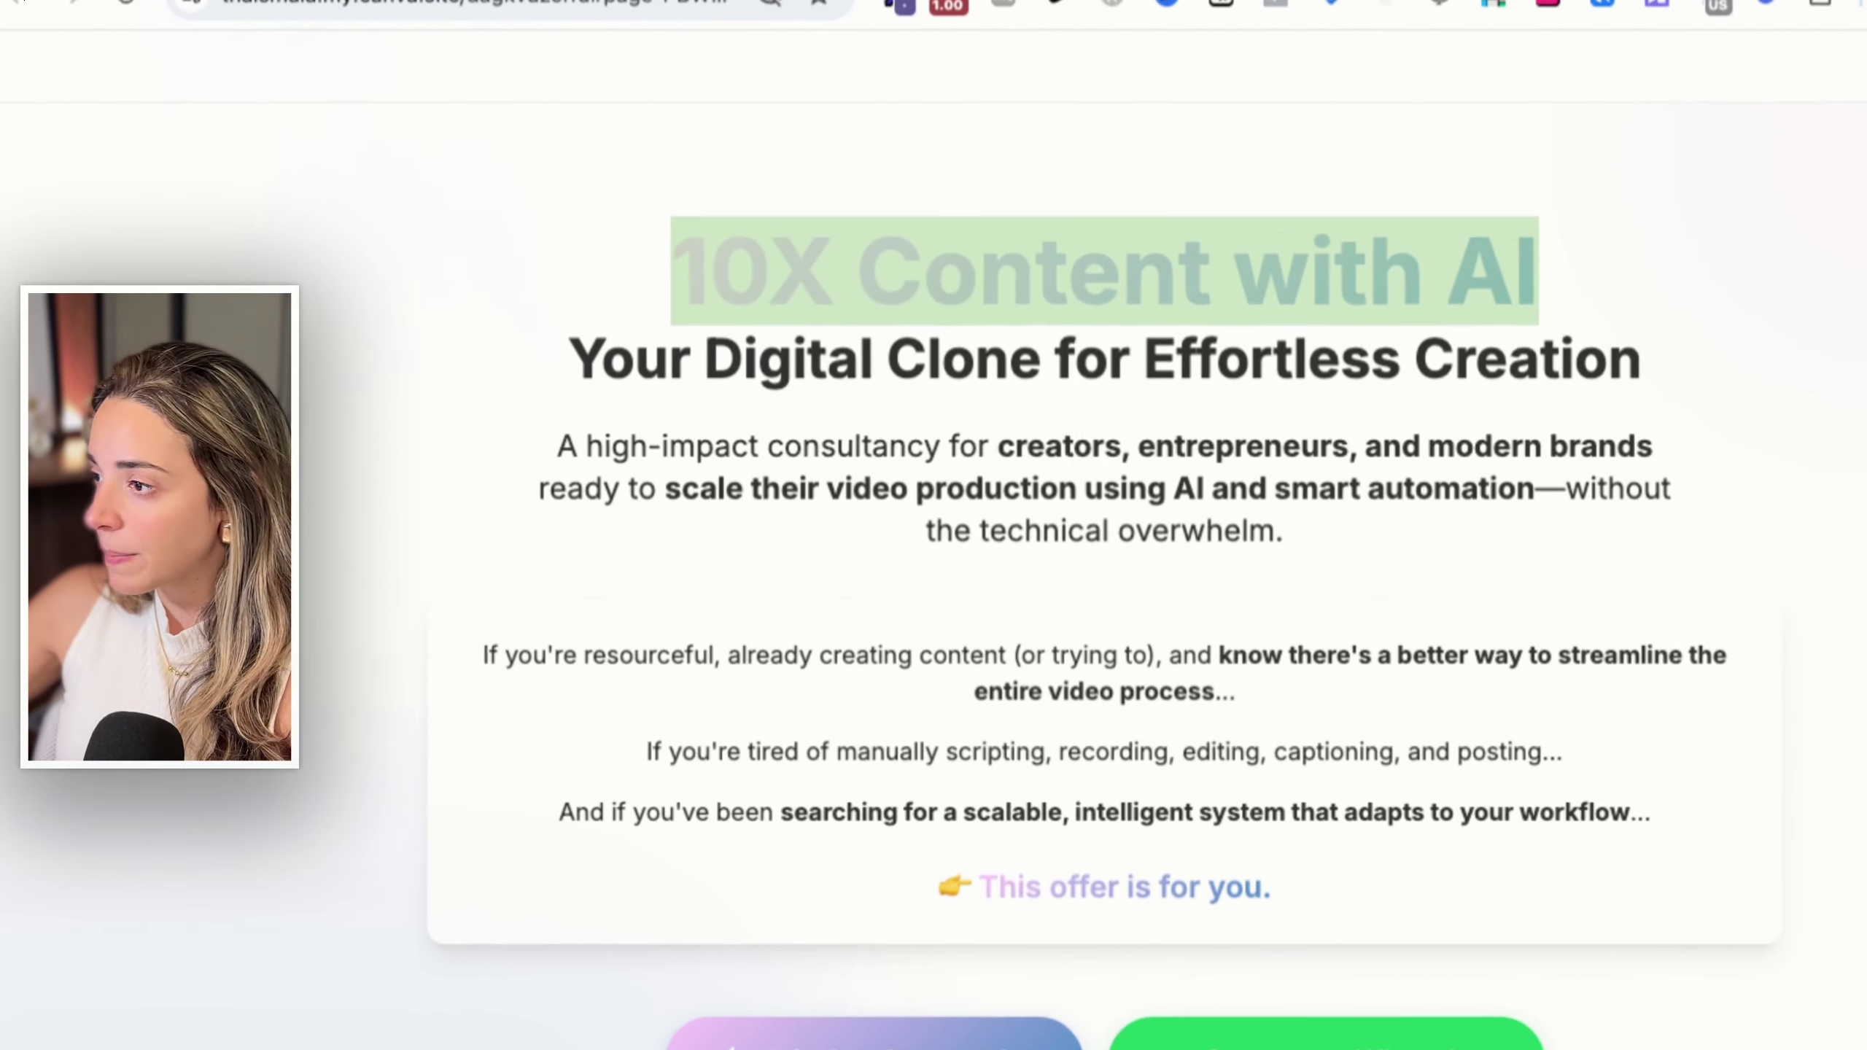
{"action": "scroll", "coordinate": [1549, 523], "scroll_direction": "down", "scroll_amount": 5}
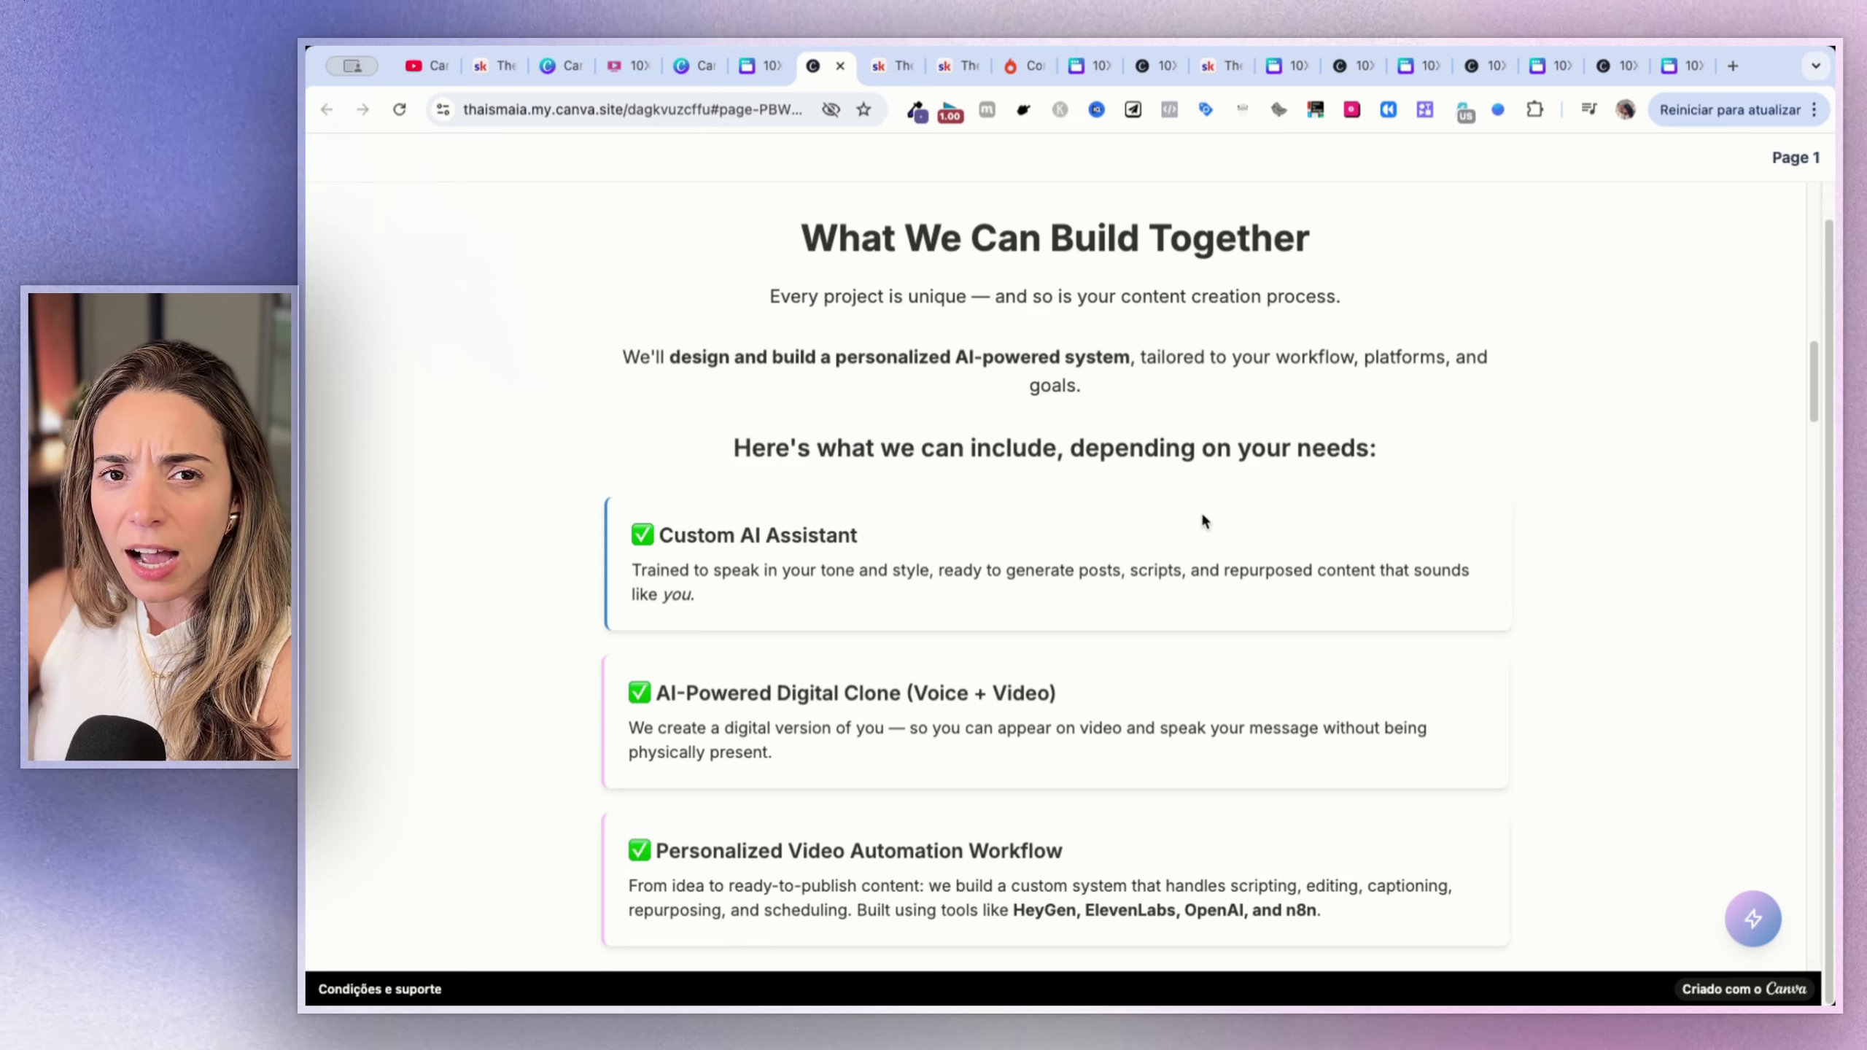
{"action": "scroll", "coordinate": [1199, 508], "scroll_direction": "up", "scroll_amount": 15}
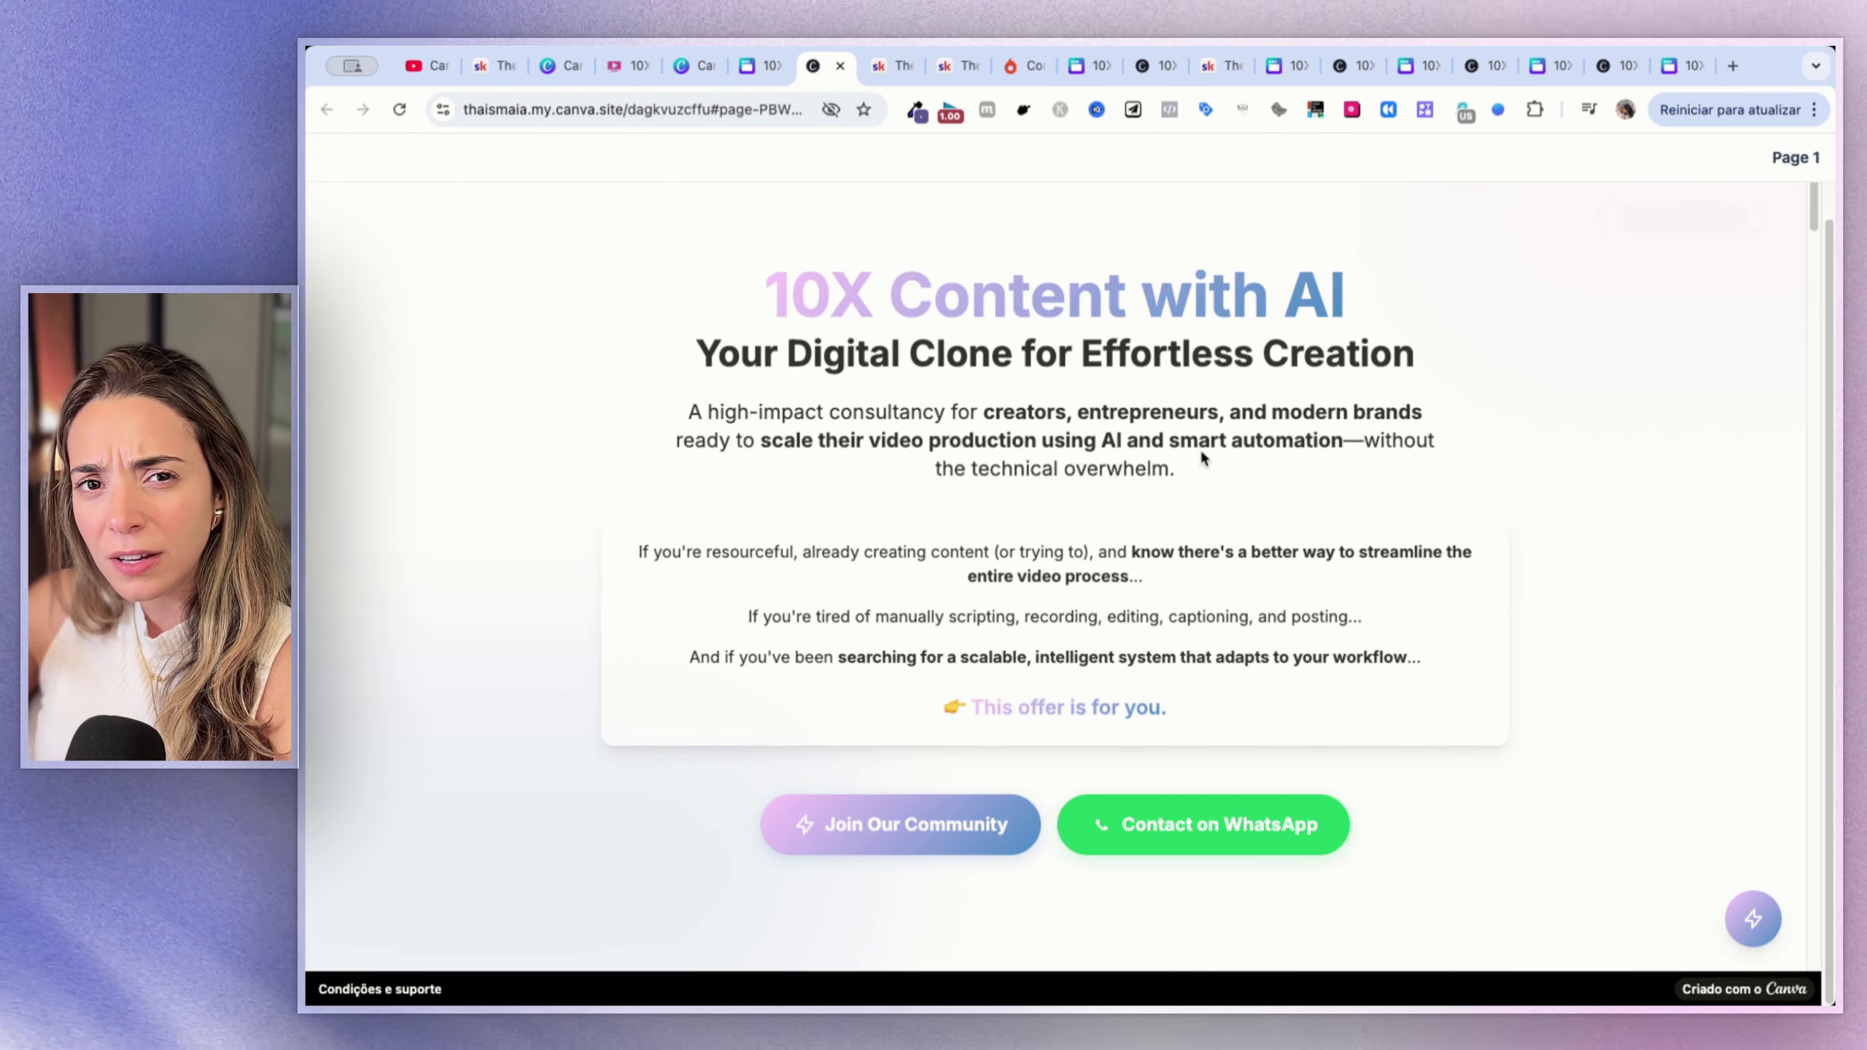